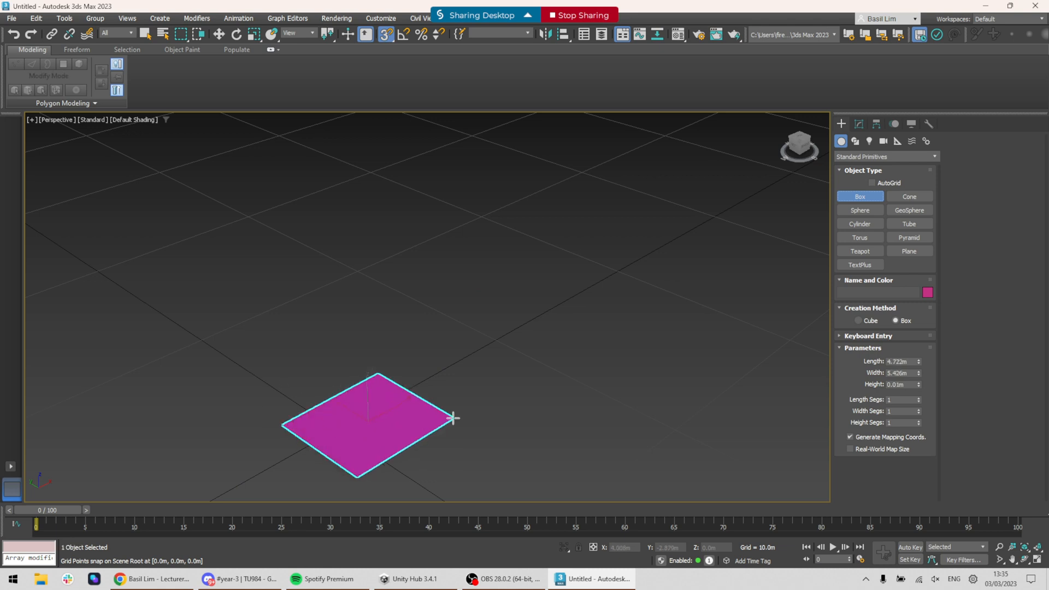
- Finish the box at a height of 10 m, with angle snap turned on and edged faces shown in the viewport
{"action": "left_click", "coordinate": [434, 244]}
{"action": "key", "text": "s"}
{"action": "key", "text": "a"}
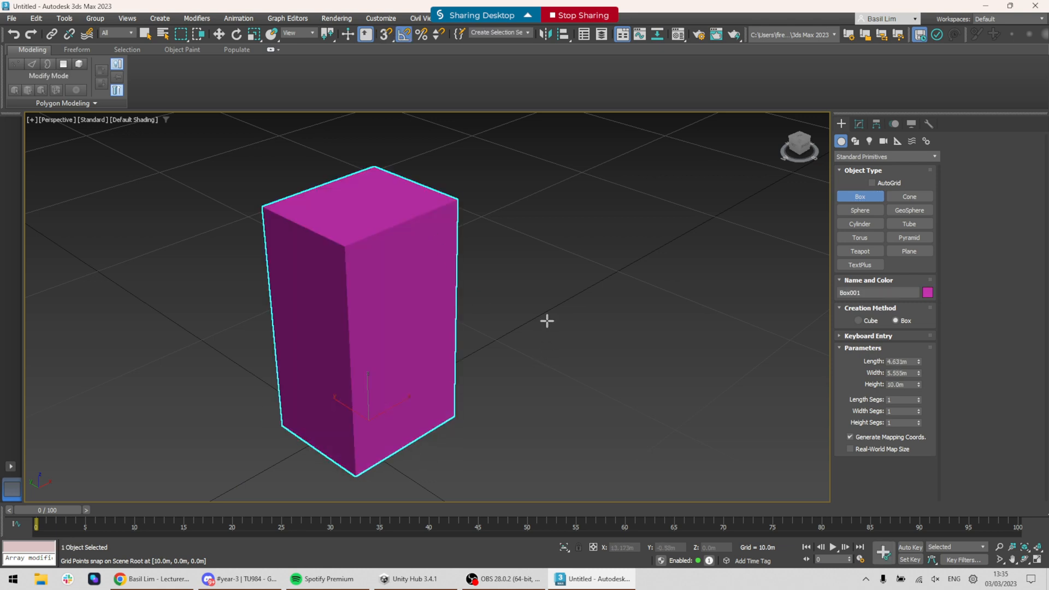
{"action": "key", "text": "F4"}
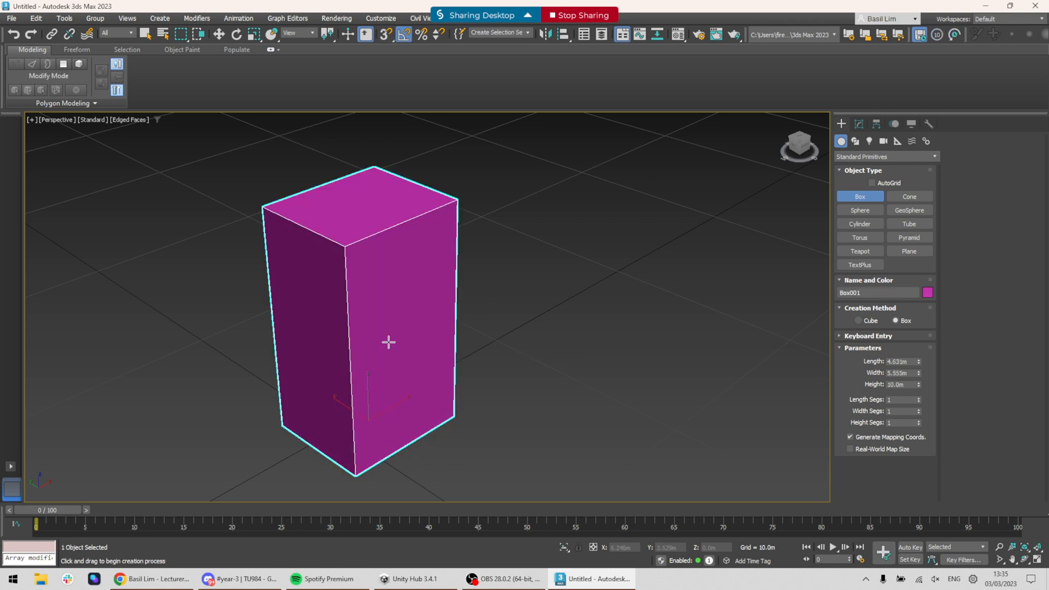
- Move the box to the world origin using grid snapping, turning the snapping off once it is placed
{"action": "middle_click_drag", "start_coordinate": [588, 355], "coordinate": [525, 364], "text": "alt"}
{"action": "key", "text": "w"}
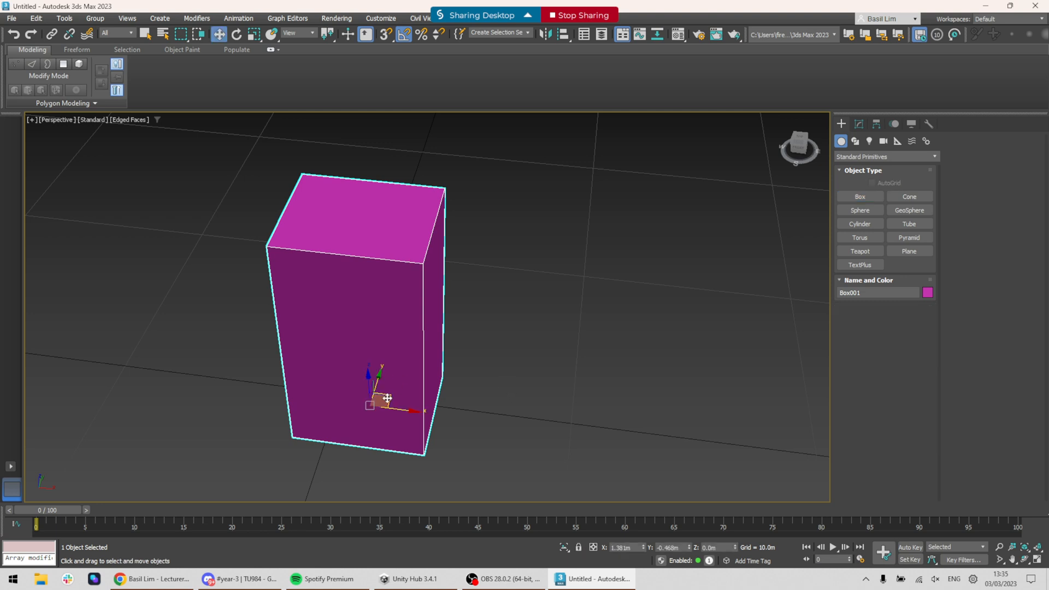
{"action": "left_click_drag", "start_coordinate": [387, 399], "coordinate": [343, 392]}
{"action": "key", "text": "s"}
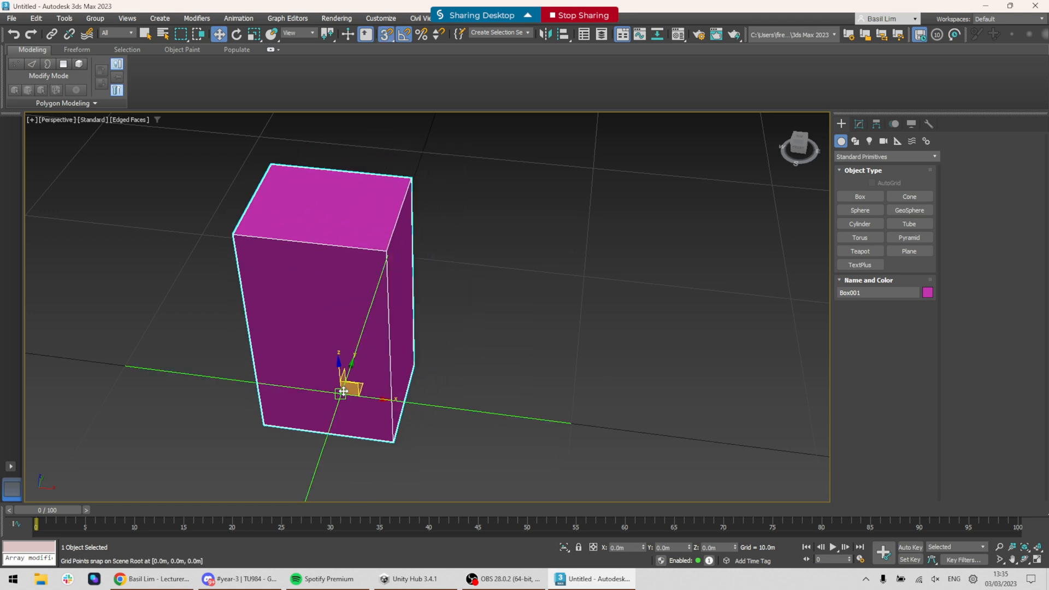
{"action": "scroll", "coordinate": [413, 358], "scroll_direction": "down", "scroll_amount": 5}
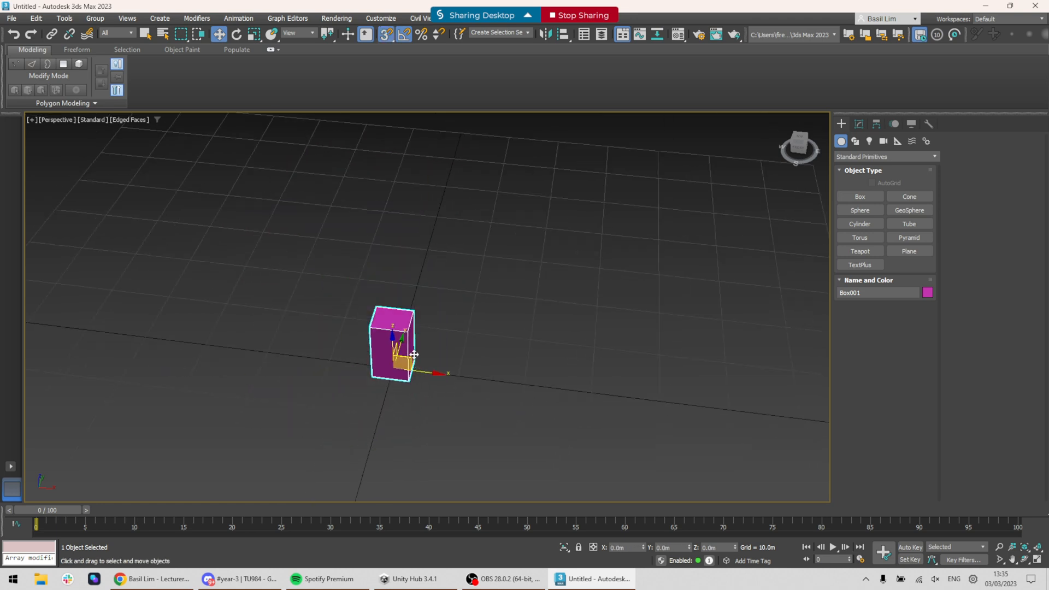
{"action": "scroll", "coordinate": [414, 357], "scroll_direction": "up", "scroll_amount": 5}
{"action": "middle_click_drag", "start_coordinate": [415, 420], "coordinate": [441, 373], "text": "alt"}
{"action": "scroll", "coordinate": [439, 373], "scroll_direction": "down", "scroll_amount": 5}
{"action": "scroll", "coordinate": [423, 386], "scroll_direction": "up", "scroll_amount": 3}
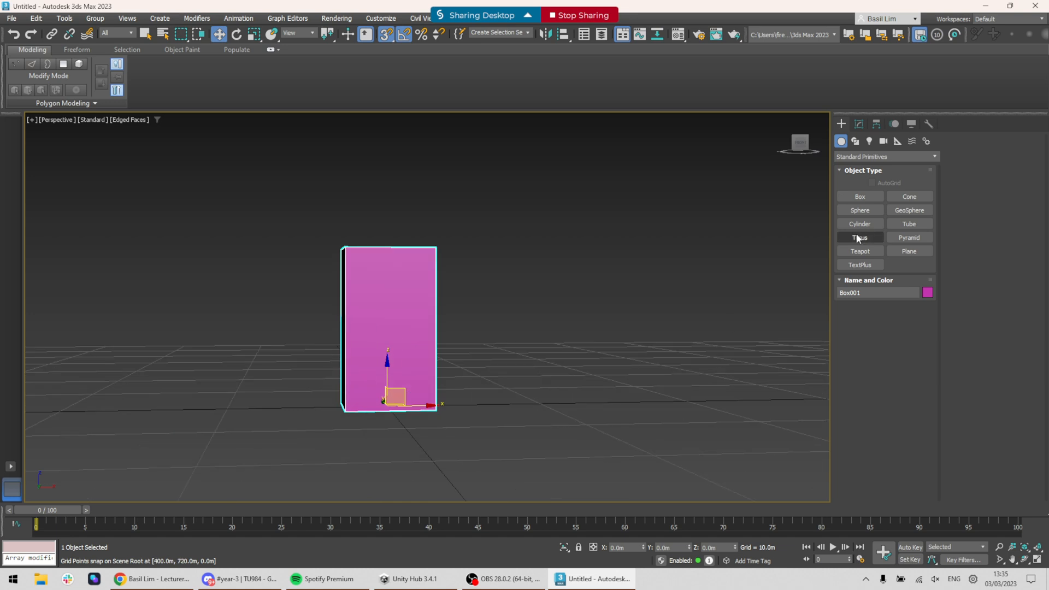
{"action": "key", "text": "s"}
- Set the box's segments to 2 in length, 3 in width and 4 in height
{"action": "left_click", "coordinate": [859, 123]}
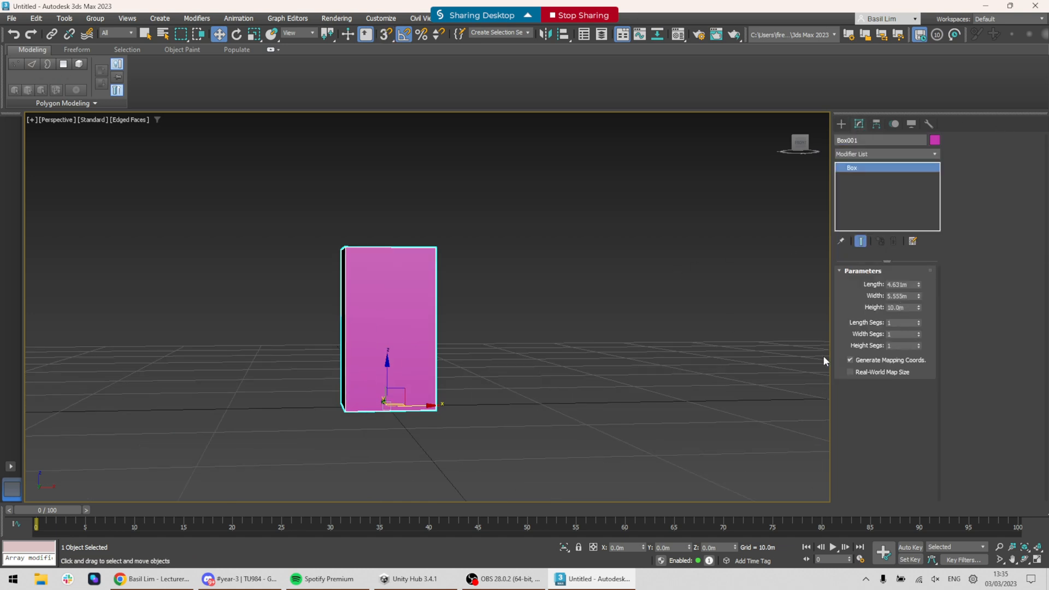
{"action": "middle_click_drag", "start_coordinate": [531, 328], "coordinate": [551, 358], "text": "alt"}
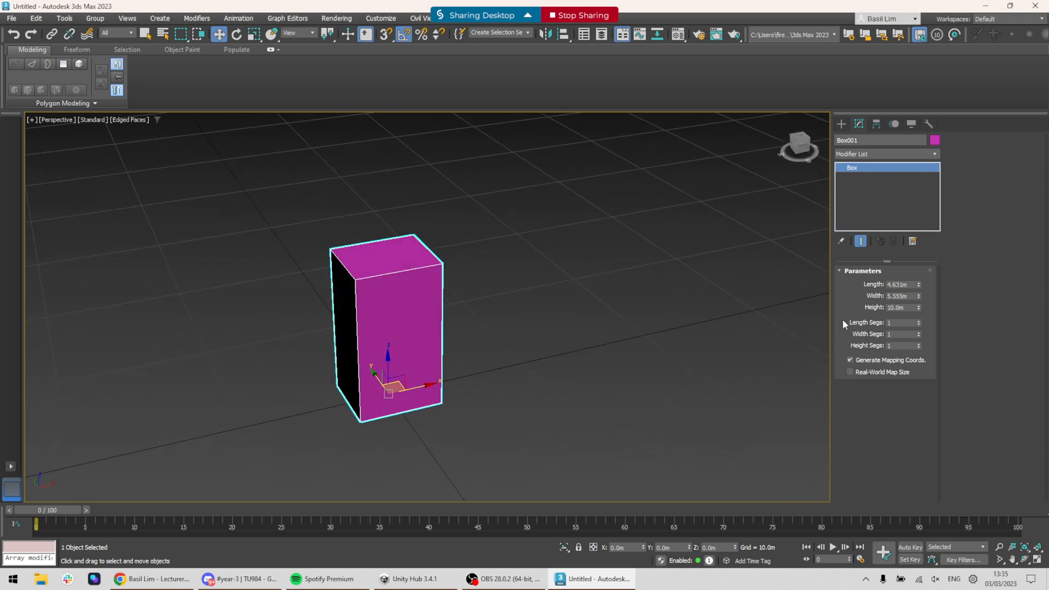
{"action": "left_click", "coordinate": [918, 321]}
{"action": "left_click", "coordinate": [919, 321]}
{"action": "left_click", "coordinate": [919, 332]}
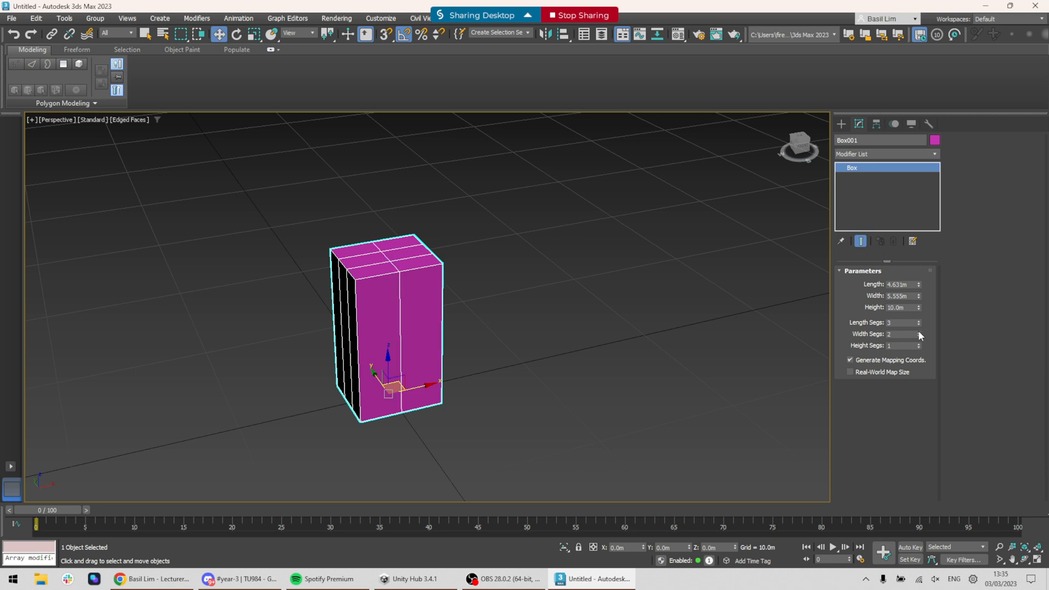
{"action": "left_click", "coordinate": [918, 332]}
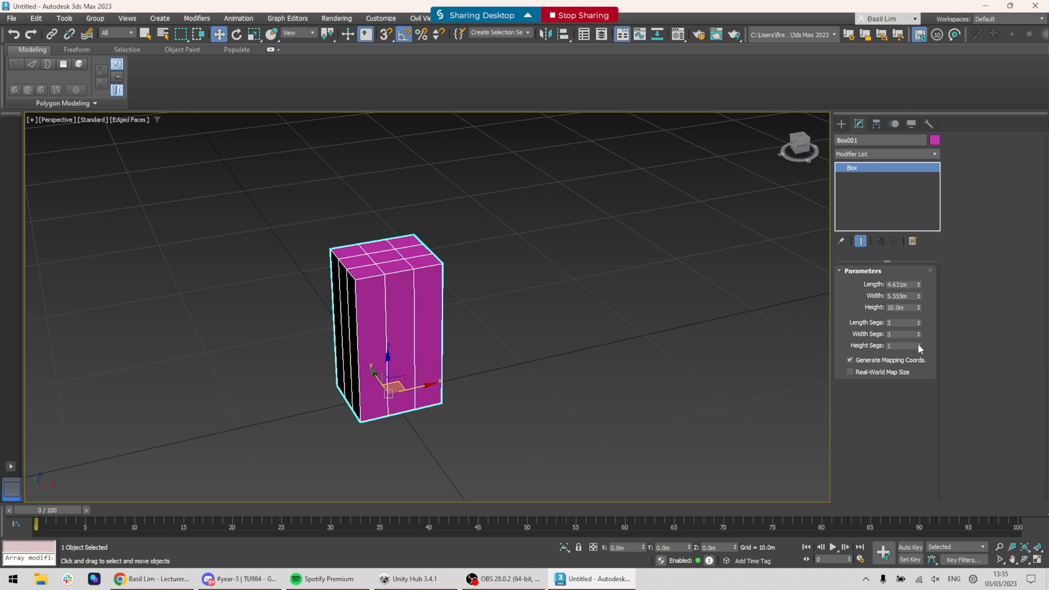
{"action": "left_click", "coordinate": [918, 345]}
{"action": "left_click", "coordinate": [918, 344]}
{"action": "left_click", "coordinate": [919, 344]}
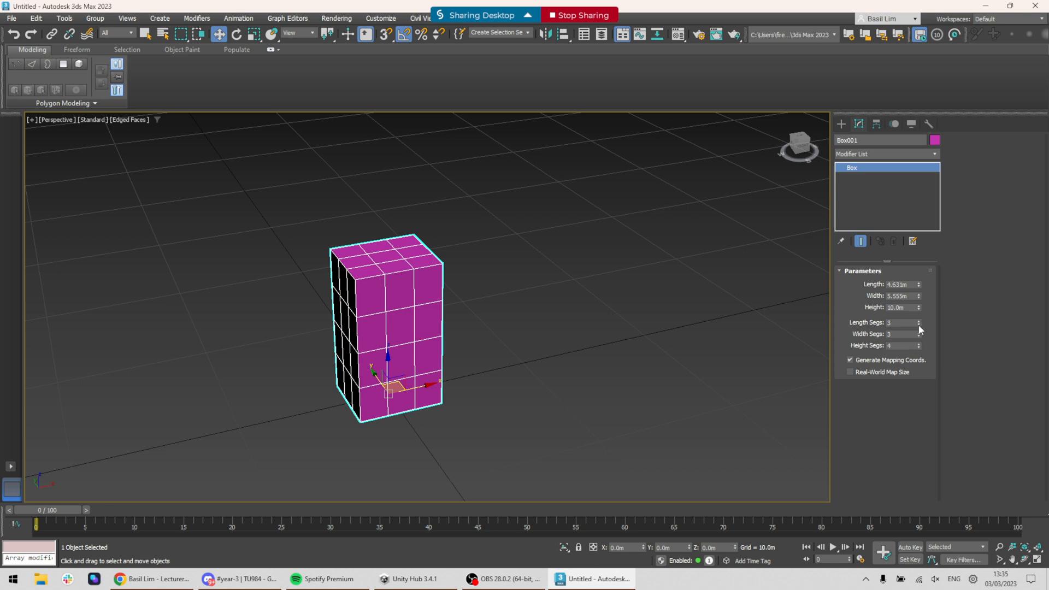
{"action": "left_click", "coordinate": [919, 325]}
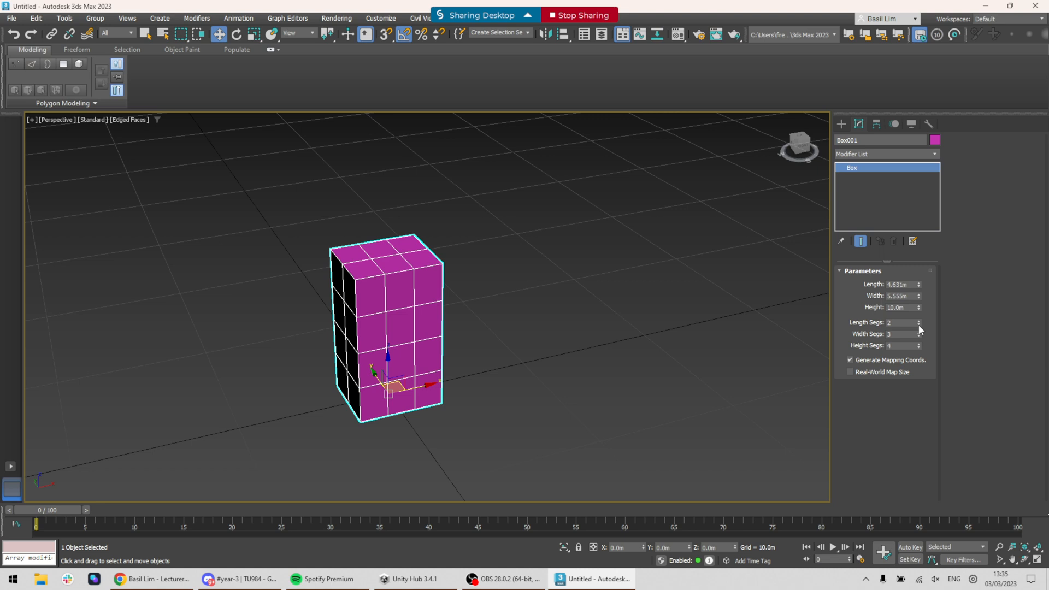
- Raise the box vertically to about 3.33 m above the ground grid
{"action": "scroll", "coordinate": [517, 319], "scroll_direction": "down", "scroll_amount": 2}
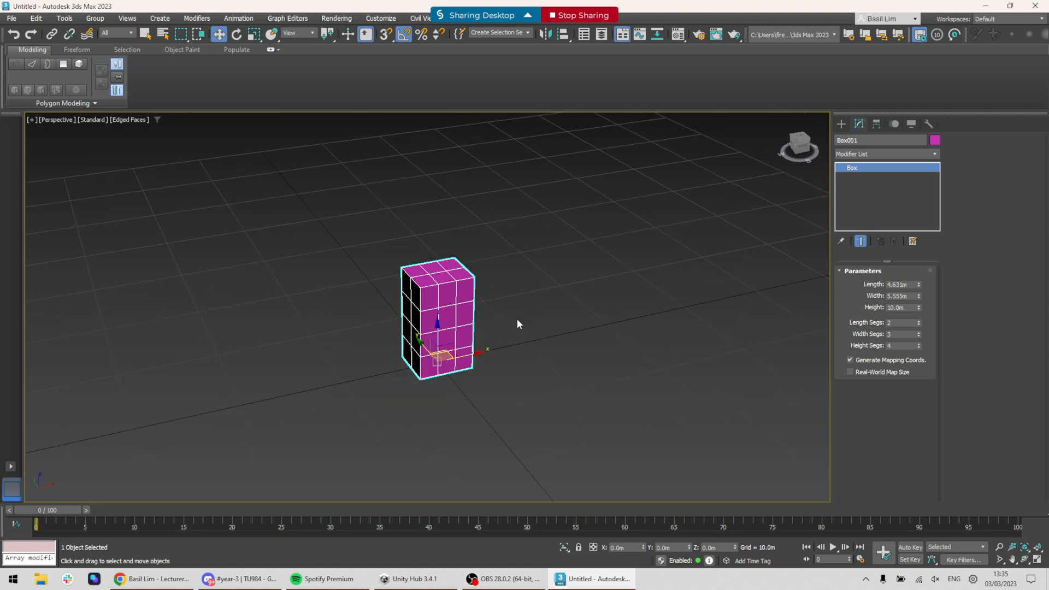
{"action": "scroll", "coordinate": [513, 331], "scroll_direction": "up", "scroll_amount": 5}
{"action": "middle_click_drag", "start_coordinate": [502, 361], "coordinate": [494, 301], "text": "alt"}
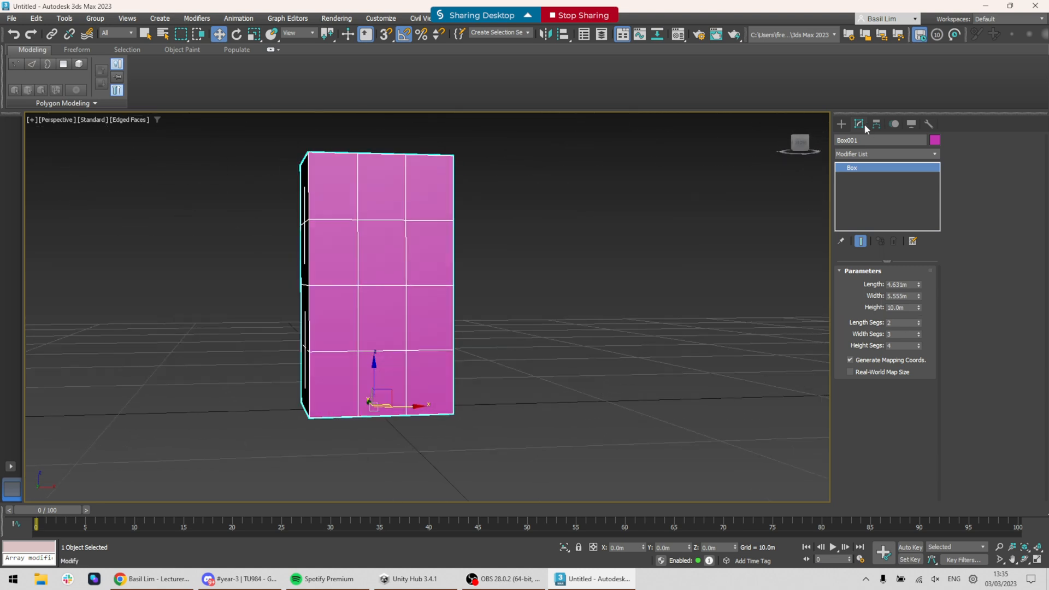
{"action": "middle_click_drag", "start_coordinate": [645, 246], "coordinate": [525, 331], "text": "alt"}
{"action": "scroll", "coordinate": [563, 266], "scroll_direction": "down", "scroll_amount": 5}
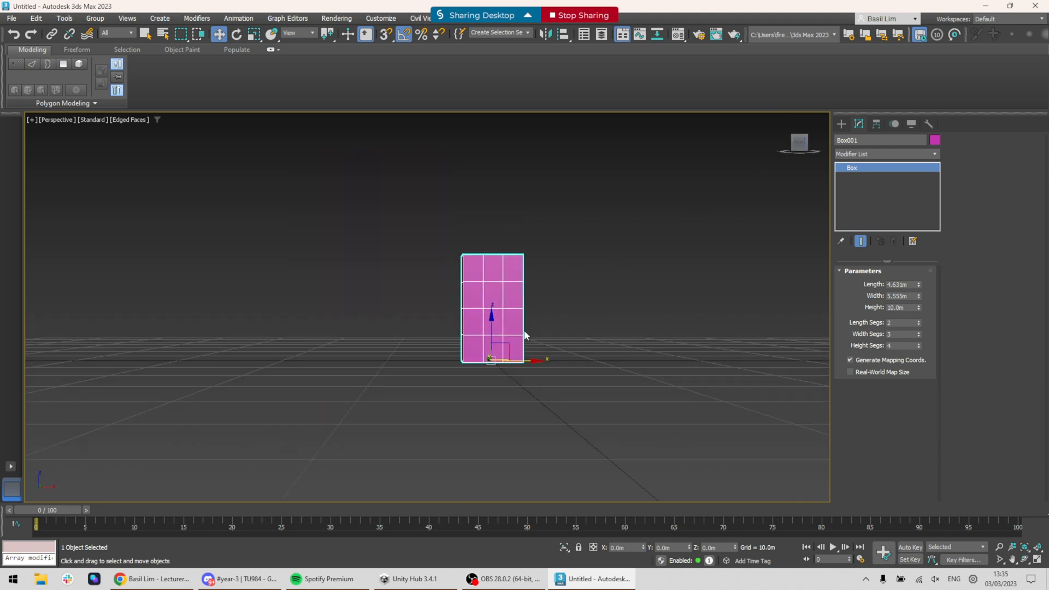
{"action": "scroll", "coordinate": [525, 331], "scroll_direction": "up", "scroll_amount": 3}
{"action": "scroll", "coordinate": [475, 336], "scroll_direction": "up", "scroll_amount": 3}
{"action": "left_click_drag", "start_coordinate": [474, 337], "coordinate": [475, 258]}
{"action": "scroll", "coordinate": [573, 199], "scroll_direction": "down", "scroll_amount": 5}
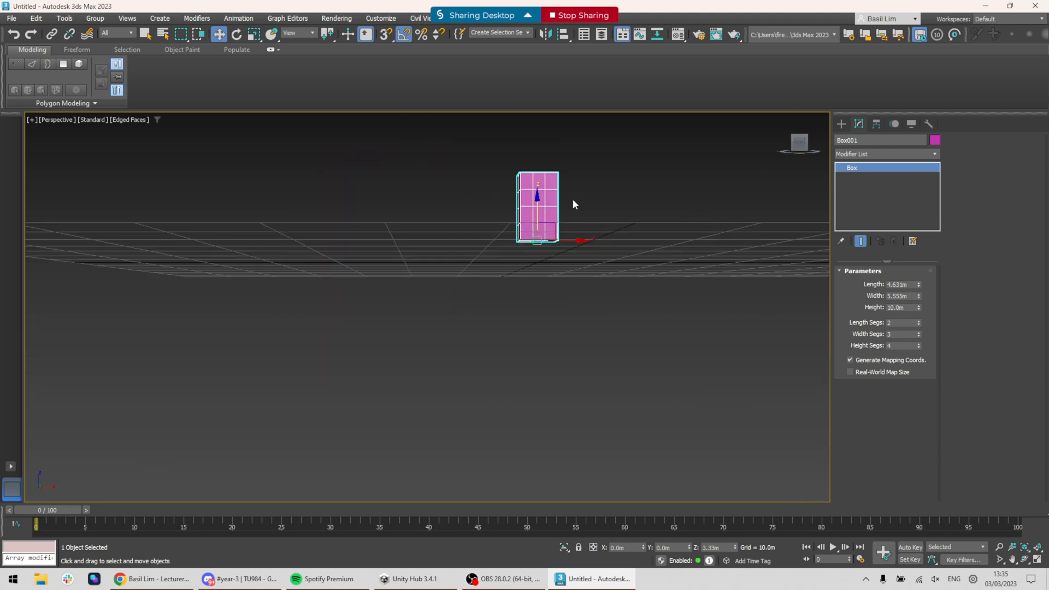
{"action": "middle_click_drag", "start_coordinate": [572, 198], "coordinate": [564, 290]}
- Scale the box non-uniformly to about 72% in X, 47% in Y and 78% in Z
{"action": "scroll", "coordinate": [572, 322], "scroll_direction": "up", "scroll_amount": 6}
{"action": "key", "text": "r"}
{"action": "scroll", "coordinate": [416, 335], "scroll_direction": "down", "scroll_amount": 5}
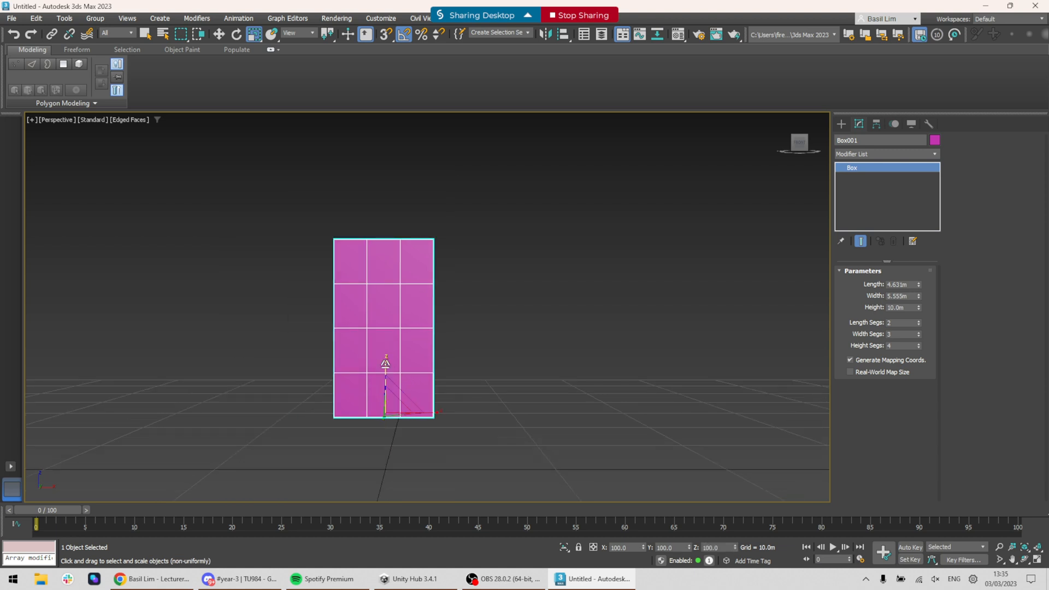
{"action": "left_click_drag", "start_coordinate": [385, 364], "coordinate": [385, 376]}
{"action": "middle_click_drag", "start_coordinate": [432, 406], "coordinate": [439, 379]}
{"action": "left_click_drag", "start_coordinate": [442, 385], "coordinate": [427, 385]}
{"action": "middle_click_drag", "start_coordinate": [387, 348], "coordinate": [442, 356], "text": "alt"}
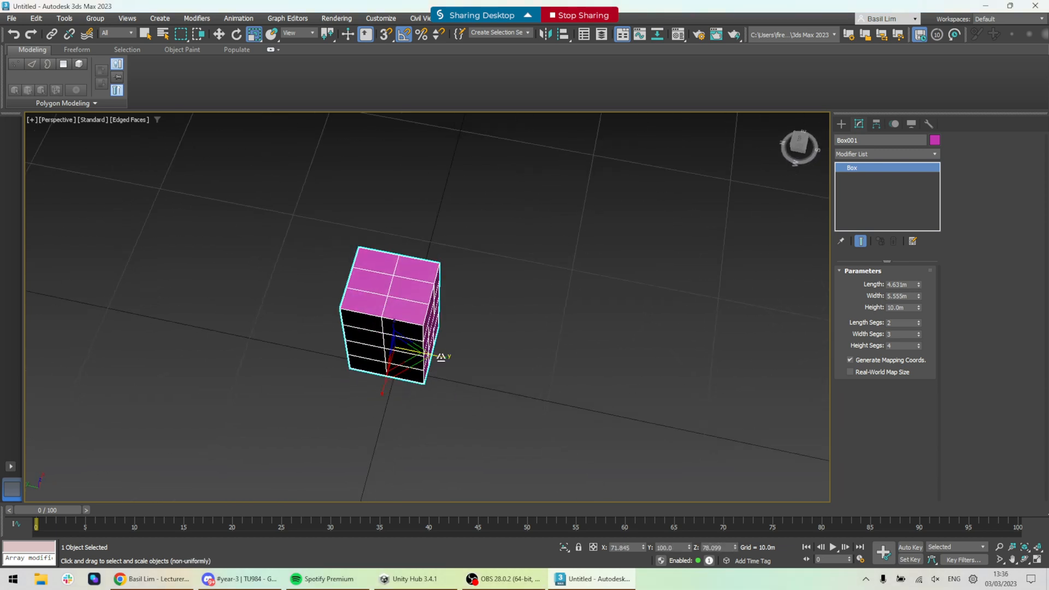
{"action": "middle_click_drag", "start_coordinate": [668, 366], "coordinate": [436, 359], "text": "alt"}
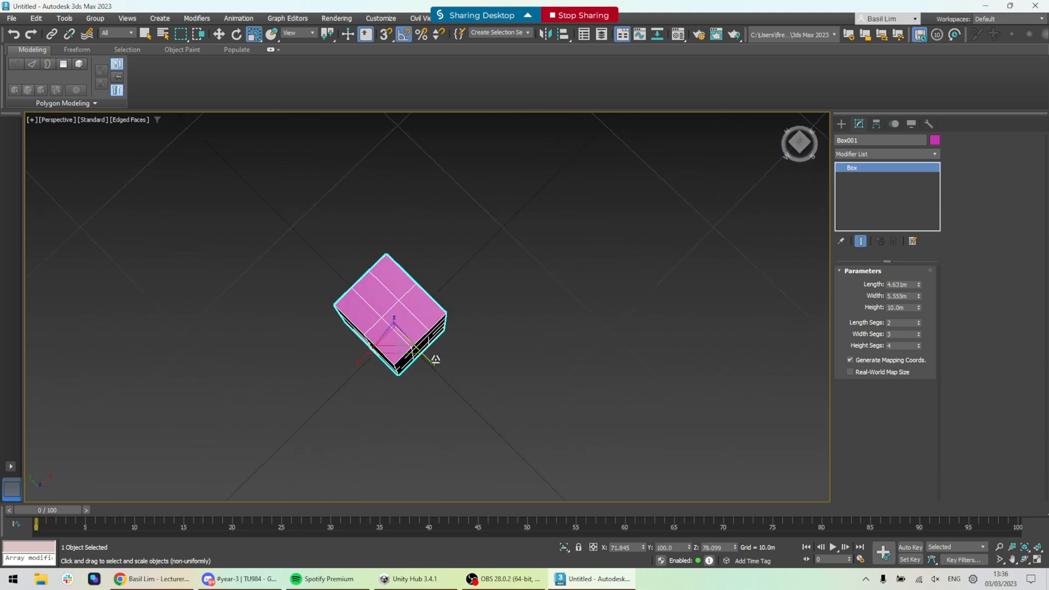
{"action": "left_click_drag", "start_coordinate": [431, 364], "coordinate": [398, 328]}
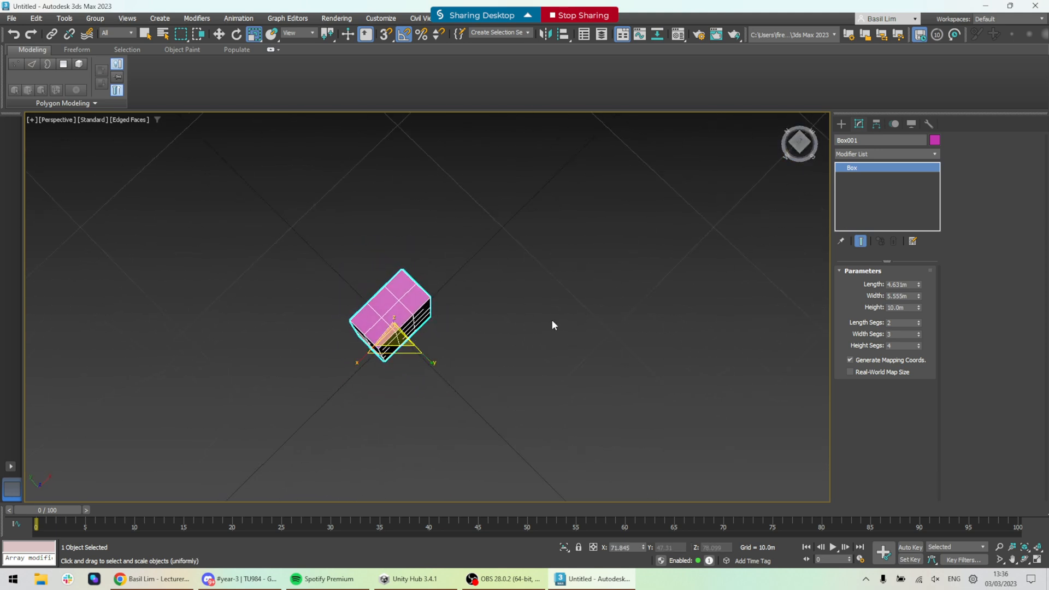
- Switch to an orthographic top view and add an Edit Poly modifier to the box
{"action": "middle_click_drag", "start_coordinate": [541, 297], "coordinate": [602, 340]}
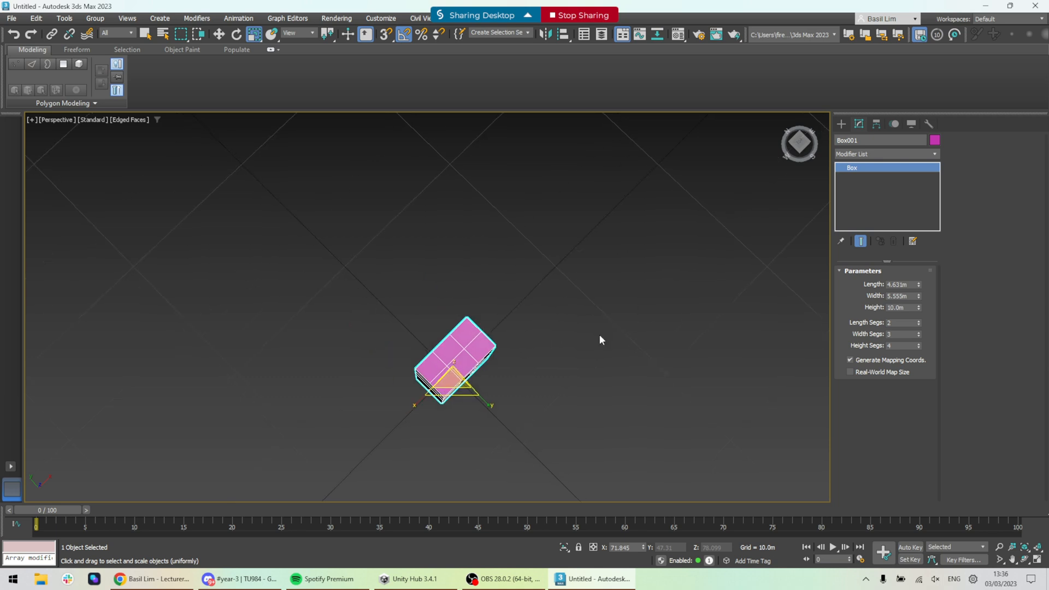
{"action": "key", "text": "u"}
{"action": "left_click", "coordinate": [800, 146]}
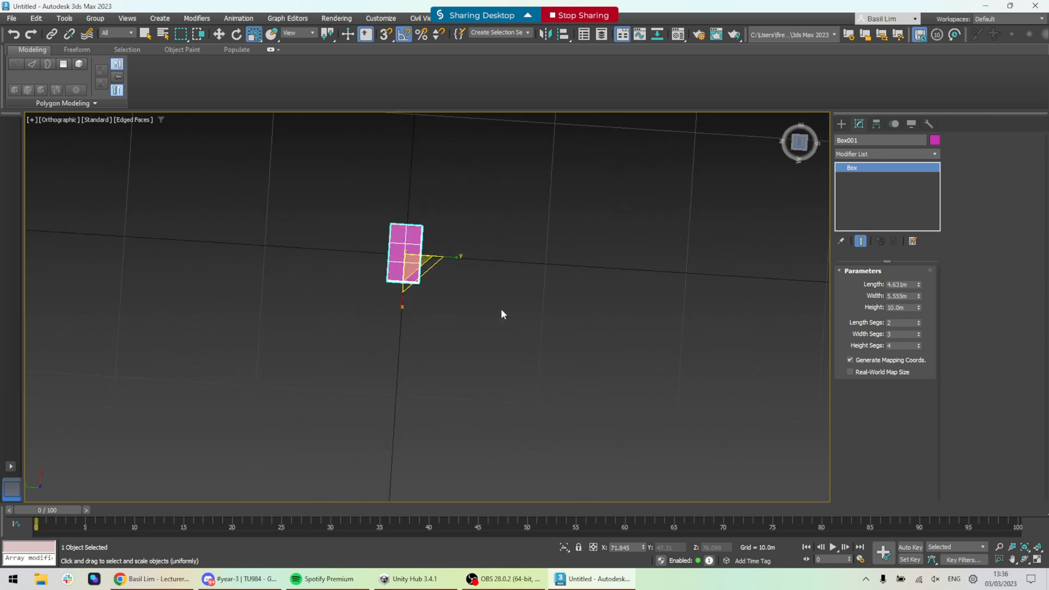
{"action": "scroll", "coordinate": [535, 310], "scroll_direction": "up", "scroll_amount": 6}
{"action": "middle_click_drag", "start_coordinate": [514, 309], "coordinate": [535, 361]}
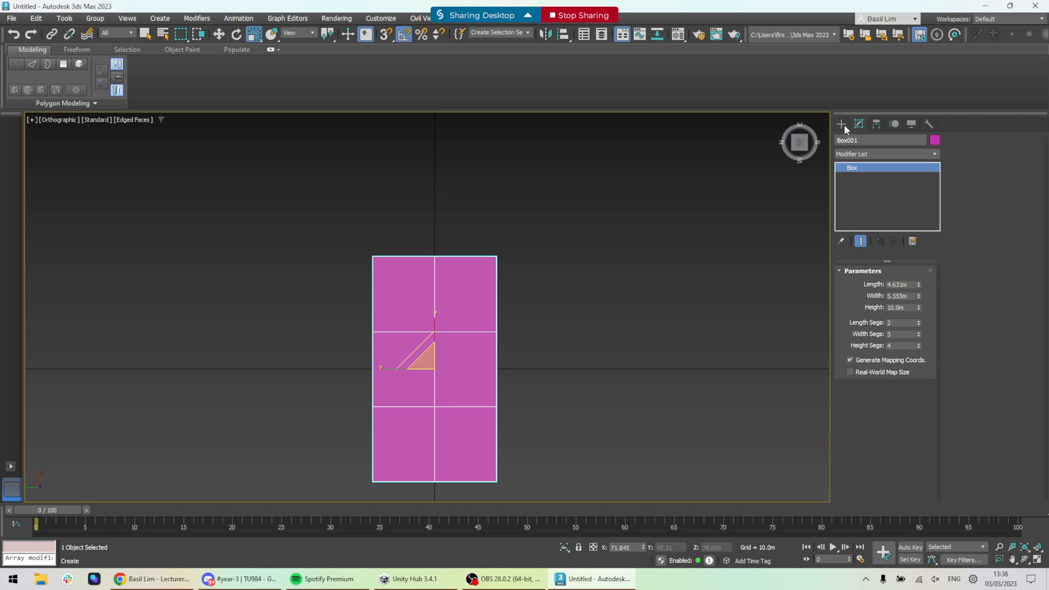
{"action": "left_click", "coordinate": [895, 154]}
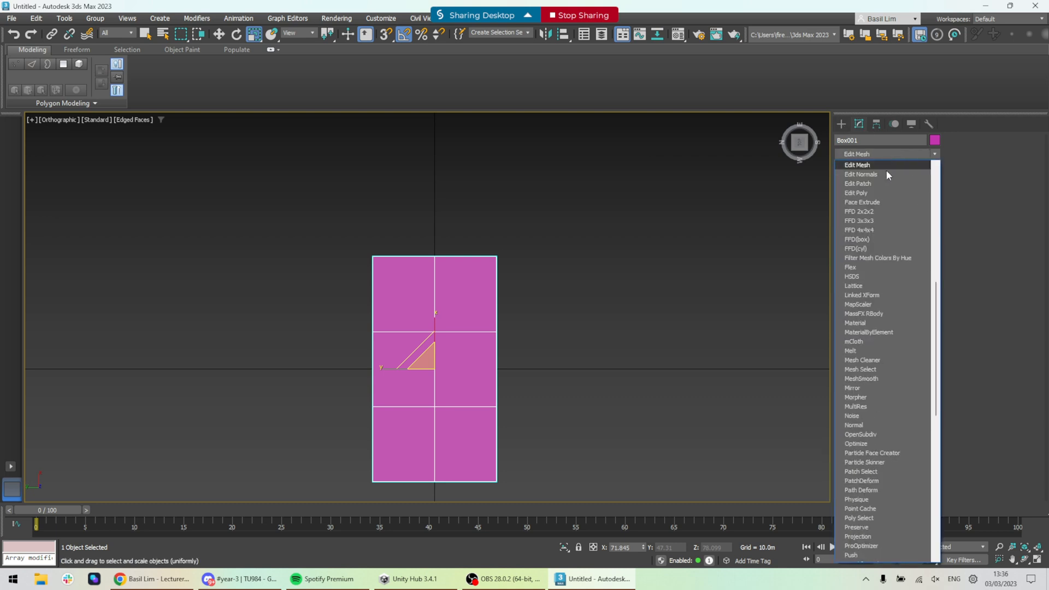
{"action": "left_click", "coordinate": [866, 193]}
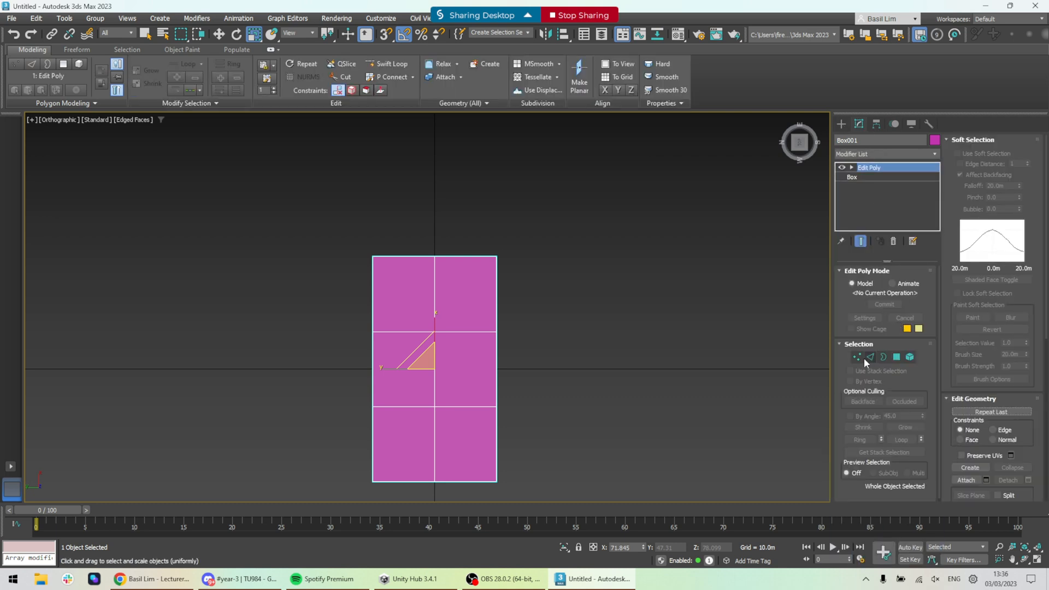
- Select the vertices at all four corners of the box and scale them inward to 77% in X and Y
{"action": "left_click", "coordinate": [858, 357]}
{"action": "left_click_drag", "start_coordinate": [550, 232], "coordinate": [475, 303]}
{"action": "left_click_drag", "start_coordinate": [349, 233], "coordinate": [402, 290], "text": "ctrl"}
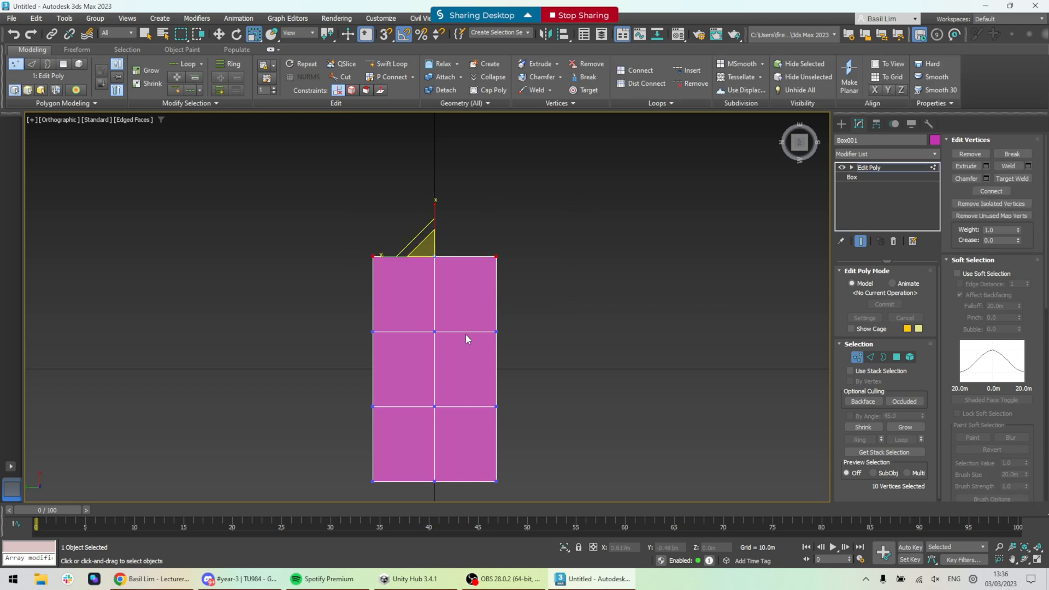
{"action": "middle_click_drag", "start_coordinate": [466, 334], "coordinate": [478, 287]}
{"action": "left_click_drag", "start_coordinate": [347, 401], "coordinate": [408, 459], "text": "ctrl"}
{"action": "left_click_drag", "start_coordinate": [493, 421], "coordinate": [552, 464], "text": "ctrl"}
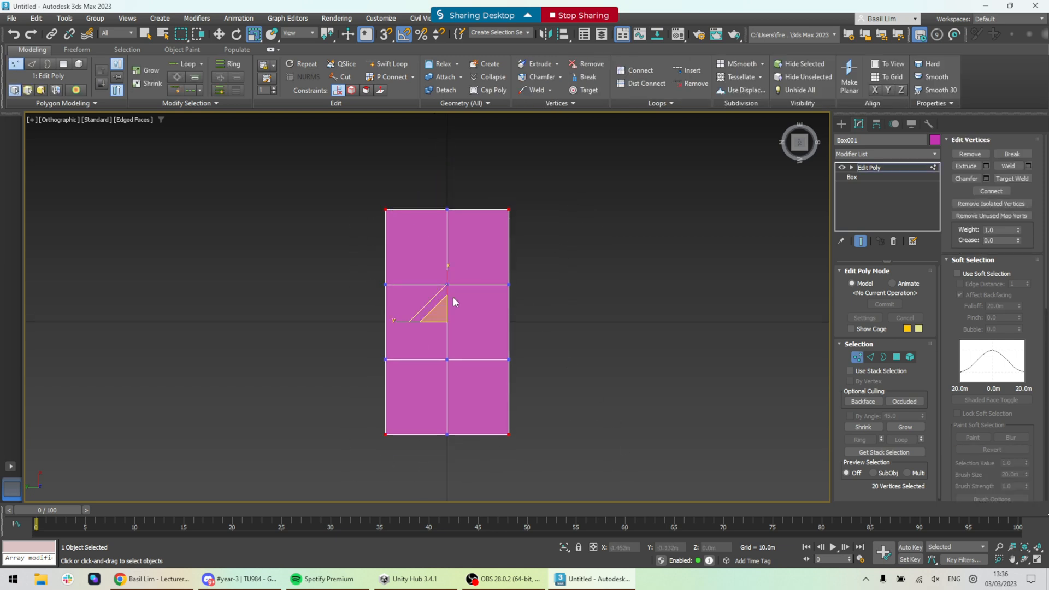
{"action": "left_click_drag", "start_coordinate": [433, 301], "coordinate": [438, 327]}
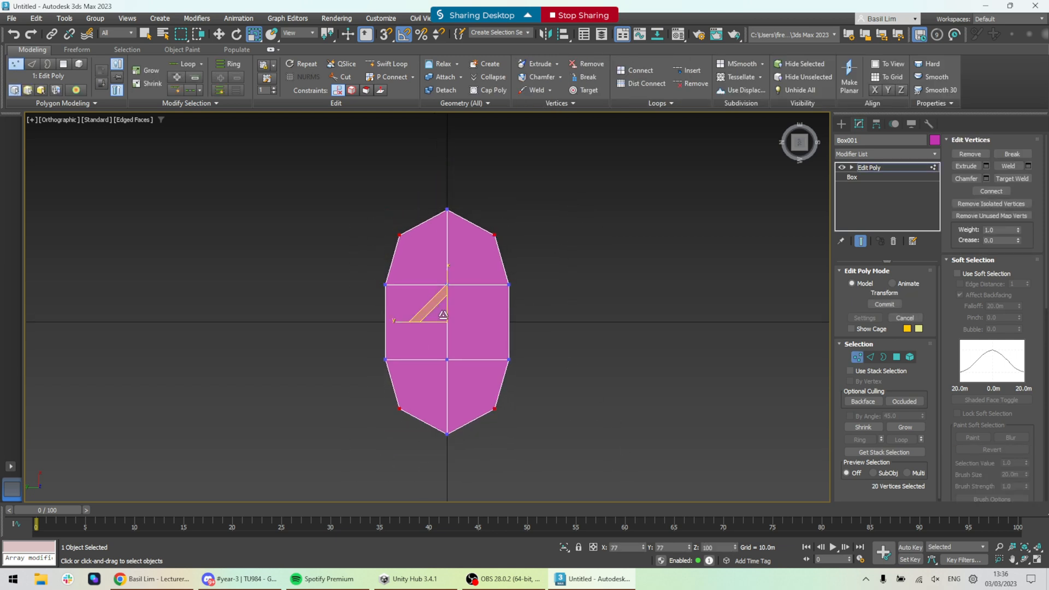
- Deselect the rounded box and create a second box beside it, about 4.3 m long, 4.8 m wide and 6 m high
{"action": "scroll", "coordinate": [592, 310], "scroll_direction": "down", "scroll_amount": 3}
{"action": "scroll", "coordinate": [592, 310], "scroll_direction": "down", "scroll_amount": 4}
{"action": "middle_click_drag", "start_coordinate": [645, 298], "coordinate": [768, 257], "text": "alt"}
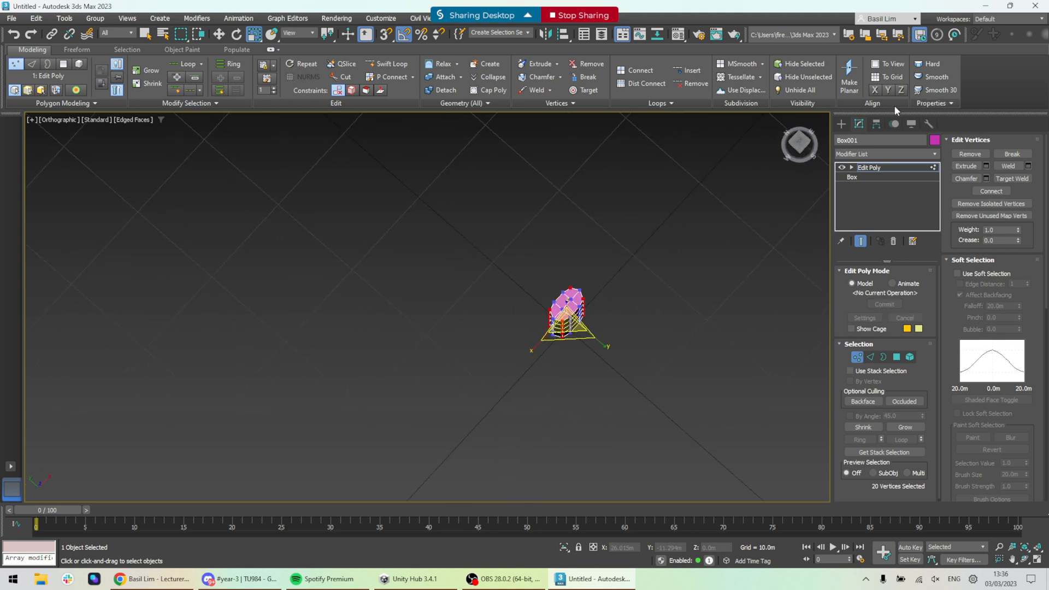
{"action": "left_click", "coordinate": [842, 124]}
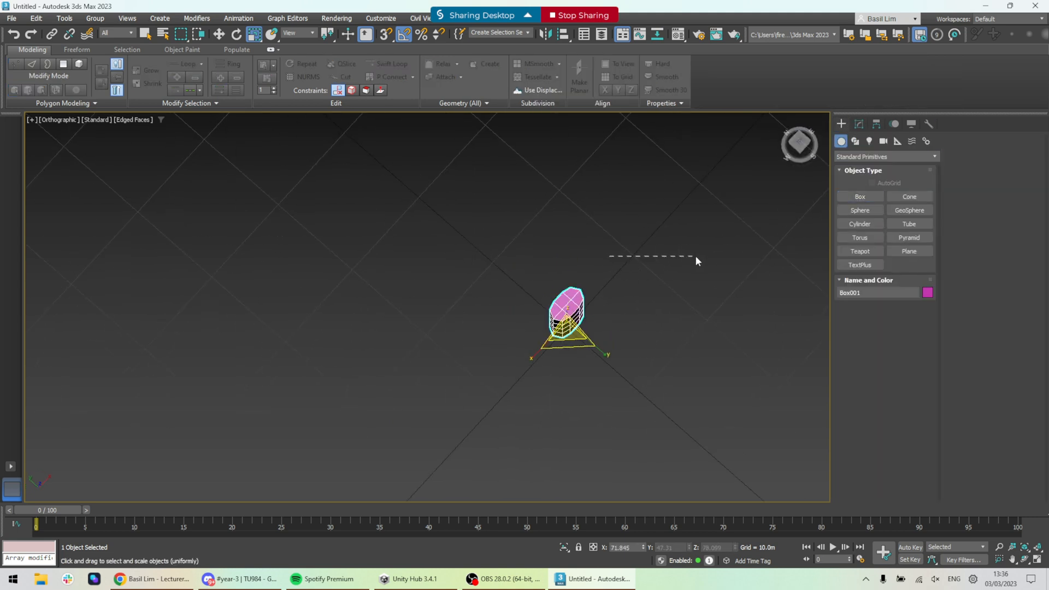
{"action": "left_click_drag", "start_coordinate": [696, 262], "coordinate": [698, 262]}
{"action": "left_click", "coordinate": [862, 198]}
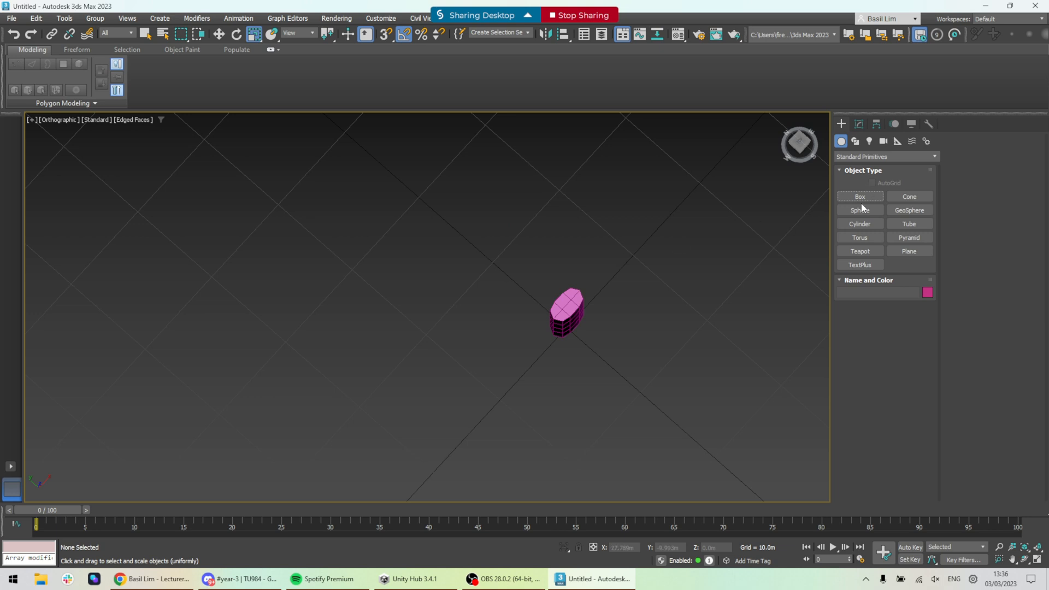
{"action": "mouse_move", "coordinate": [742, 294]}
{"action": "middle_mouse_down", "text": "alt"}
{"action": "mouse_move", "coordinate": [705, 301]}
{"action": "mouse_move", "coordinate": [666, 289]}
{"action": "middle_mouse_up", "text": "alt"}
{"action": "left_click_drag", "start_coordinate": [687, 203], "coordinate": [735, 239]}
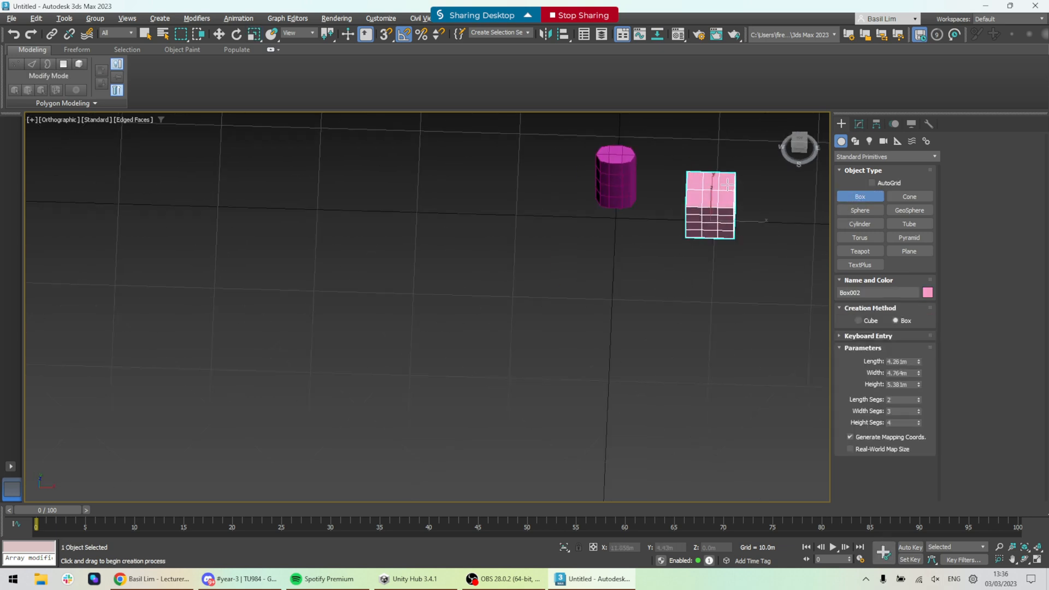
{"action": "left_click", "coordinate": [727, 183]}
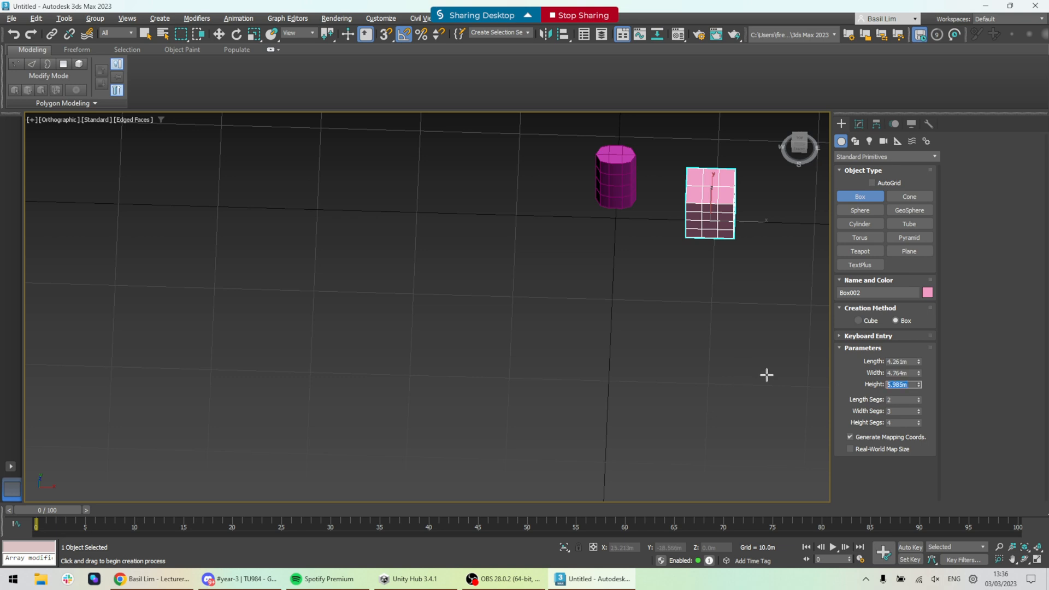
- Set the second box's dimensions to 1 m length, 1 m width and 2 m height
{"action": "double_click", "coordinate": [910, 374]}
{"action": "type", "text": "1"}
{"action": "double_click", "coordinate": [910, 361]}
{"action": "type", "text": "1"}
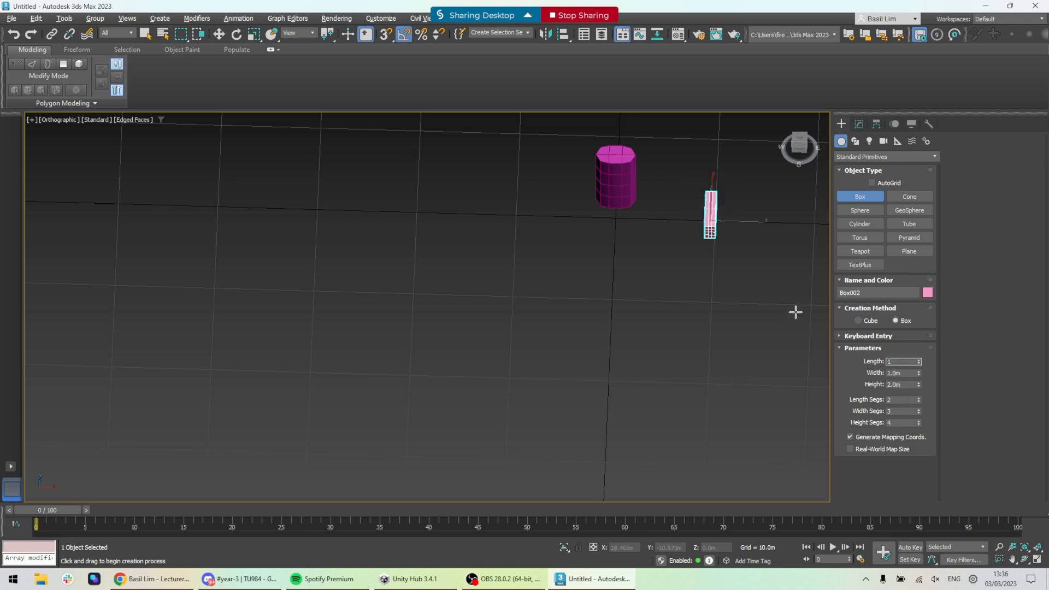
{"action": "key", "text": "Return"}
{"action": "scroll", "coordinate": [687, 244], "scroll_direction": "up", "scroll_amount": 6}
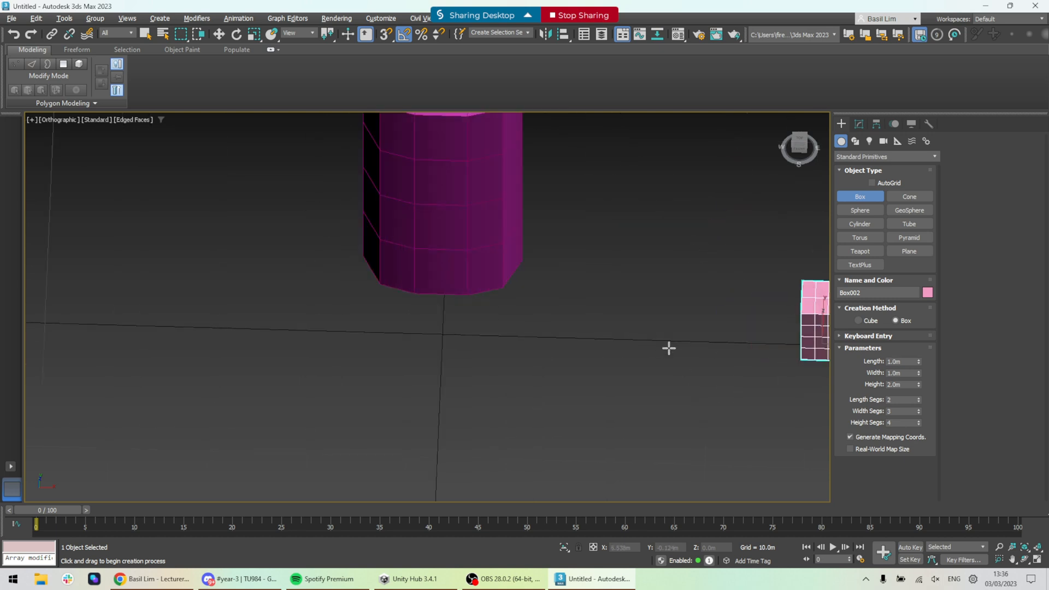
- Select the rounded box and move it straight down about 2 m toward the ground grid
{"action": "middle_click_drag", "start_coordinate": [669, 349], "coordinate": [693, 335], "text": "alt"}
{"action": "scroll", "coordinate": [717, 323], "scroll_direction": "down", "scroll_amount": 5}
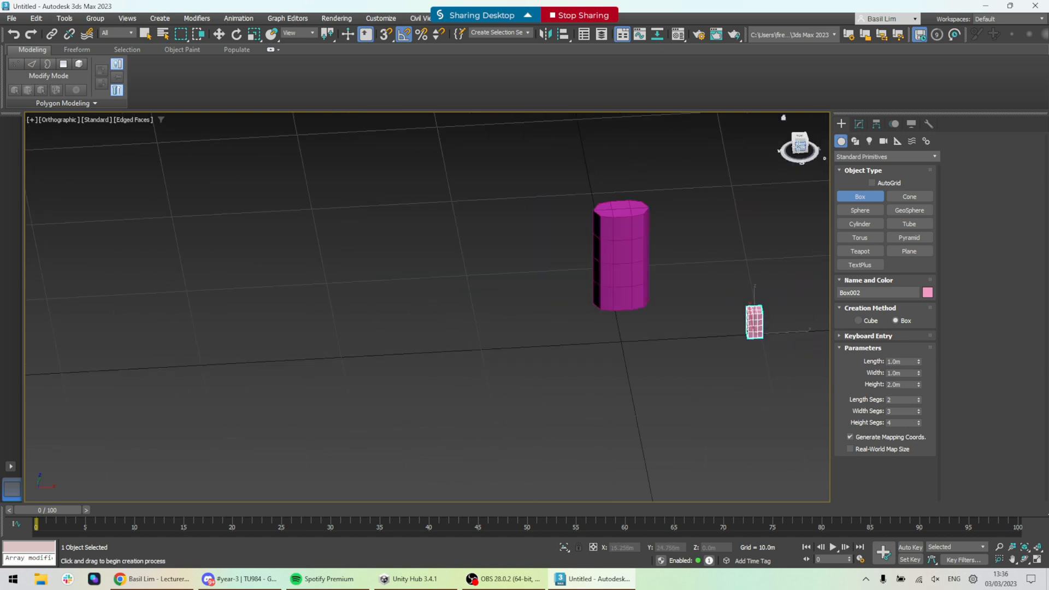
{"action": "left_click", "coordinate": [799, 146]}
{"action": "scroll", "coordinate": [646, 274], "scroll_direction": "down", "scroll_amount": 7}
{"action": "mouse_move", "coordinate": [658, 317]}
{"action": "middle_mouse_down"}
{"action": "mouse_move", "coordinate": [663, 281]}
{"action": "mouse_move", "coordinate": [672, 347]}
{"action": "mouse_move", "coordinate": [679, 318]}
{"action": "middle_mouse_up"}
{"action": "key", "text": "w"}
{"action": "left_click", "coordinate": [577, 291]}
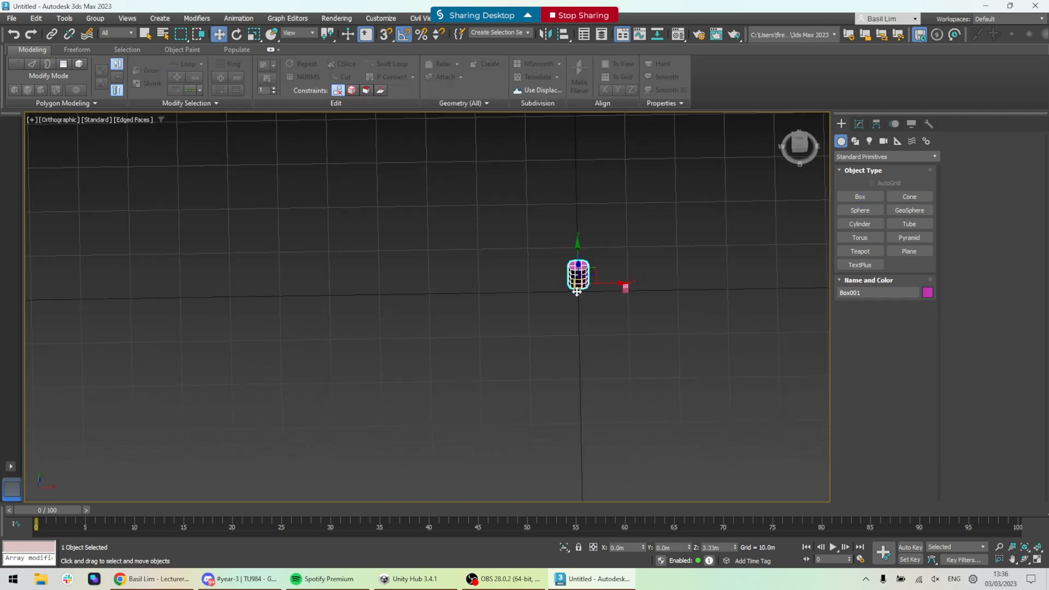
{"action": "scroll", "coordinate": [577, 291], "scroll_direction": "up", "scroll_amount": 5}
{"action": "middle_click_drag", "start_coordinate": [609, 291], "coordinate": [612, 291], "text": "alt"}
{"action": "key", "text": "r"}
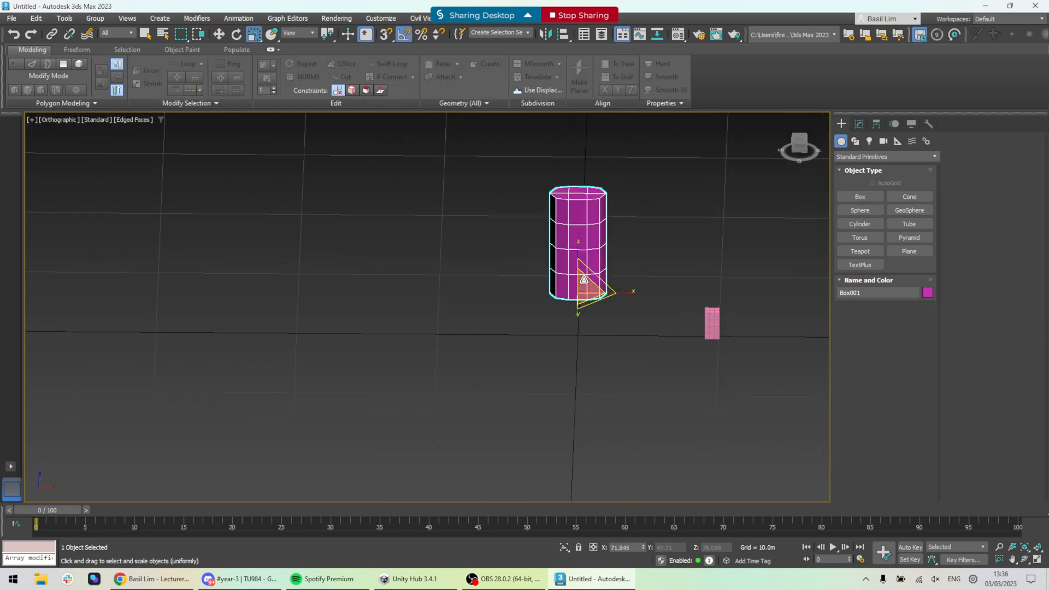
{"action": "scroll", "coordinate": [588, 309], "scroll_direction": "down", "scroll_amount": 6}
{"action": "key", "text": "w"}
{"action": "mouse_move", "coordinate": [600, 315]}
{"action": "middle_mouse_down"}
{"action": "mouse_move", "coordinate": [597, 293]}
{"action": "mouse_move", "coordinate": [587, 306]}
{"action": "middle_mouse_up"}
{"action": "scroll", "coordinate": [595, 273], "scroll_direction": "up", "scroll_amount": 6}
{"action": "left_click_drag", "start_coordinate": [502, 280], "coordinate": [502, 365]}
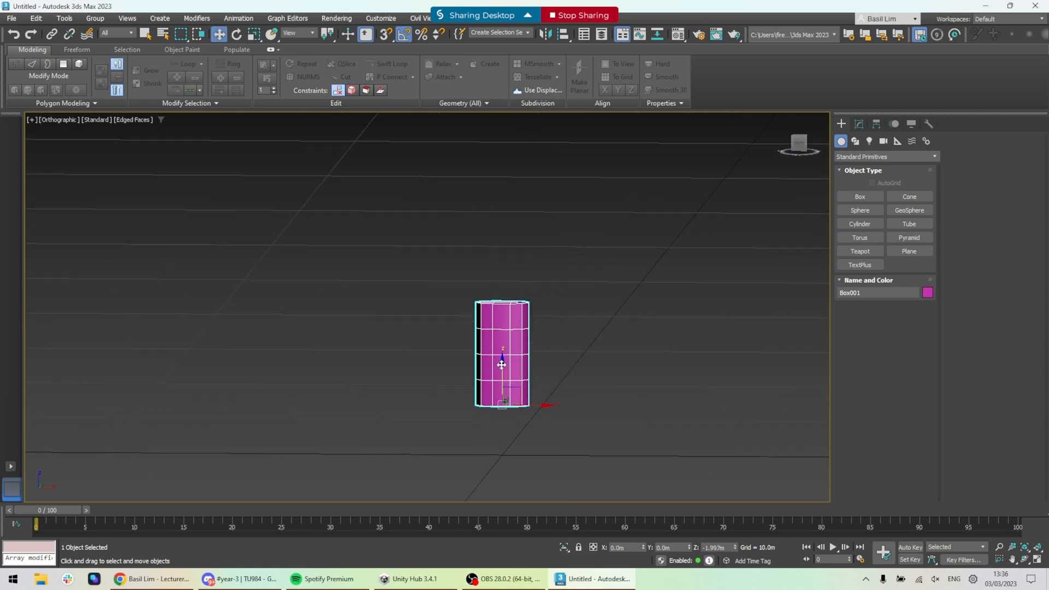
- Select the second box and move it along X toward the rounded box, to about X 2.5 m
{"action": "scroll", "coordinate": [531, 358], "scroll_direction": "down", "scroll_amount": 4}
{"action": "middle_click_drag", "start_coordinate": [562, 356], "coordinate": [684, 353], "text": "alt"}
{"action": "left_click", "coordinate": [674, 314]}
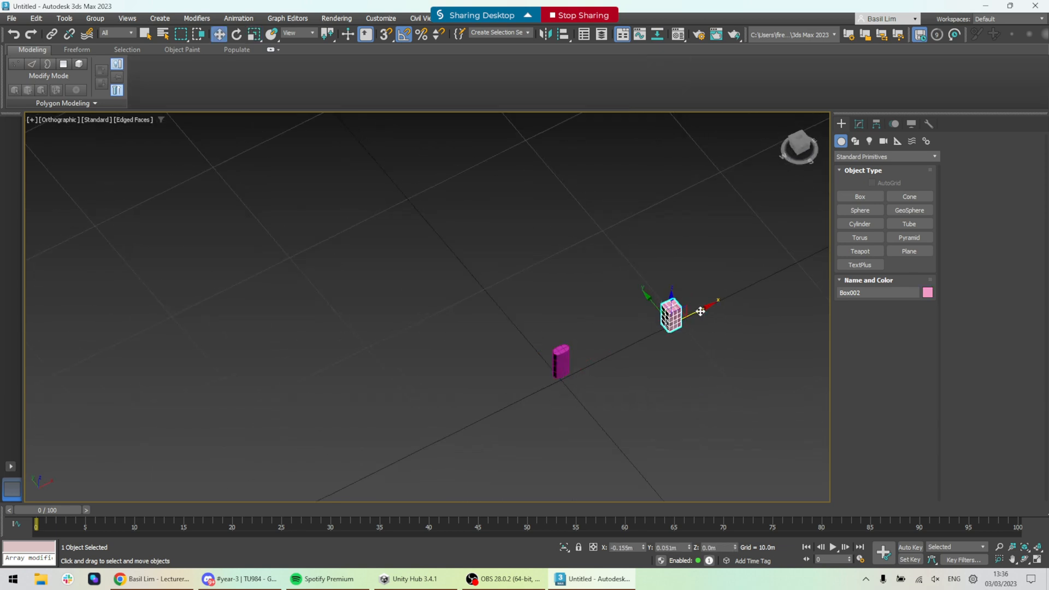
{"action": "left_click_drag", "start_coordinate": [701, 311], "coordinate": [620, 352]}
{"action": "scroll", "coordinate": [604, 385], "scroll_direction": "up", "scroll_amount": 5}
{"action": "middle_click_drag", "start_coordinate": [605, 383], "coordinate": [558, 345], "text": "alt"}
{"action": "scroll", "coordinate": [494, 313], "scroll_direction": "up", "scroll_amount": 3}
{"action": "middle_click_drag", "start_coordinate": [500, 314], "coordinate": [547, 336]}
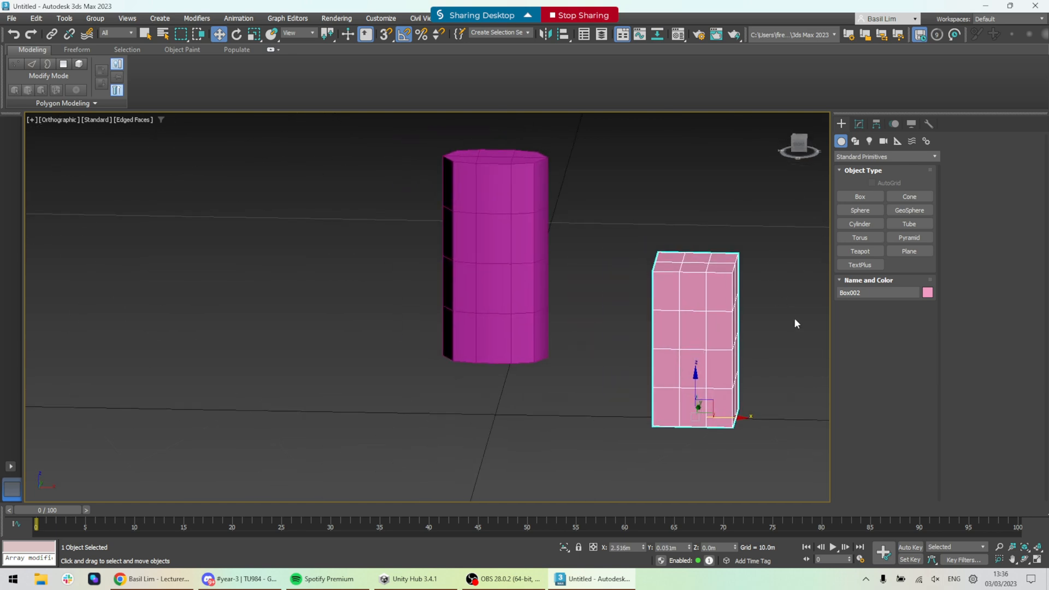
- Set the second box's height to 10 m, width to 5 m and length to 5 m, and move it along X to about 6.6 m
{"action": "left_click", "coordinate": [860, 123]}
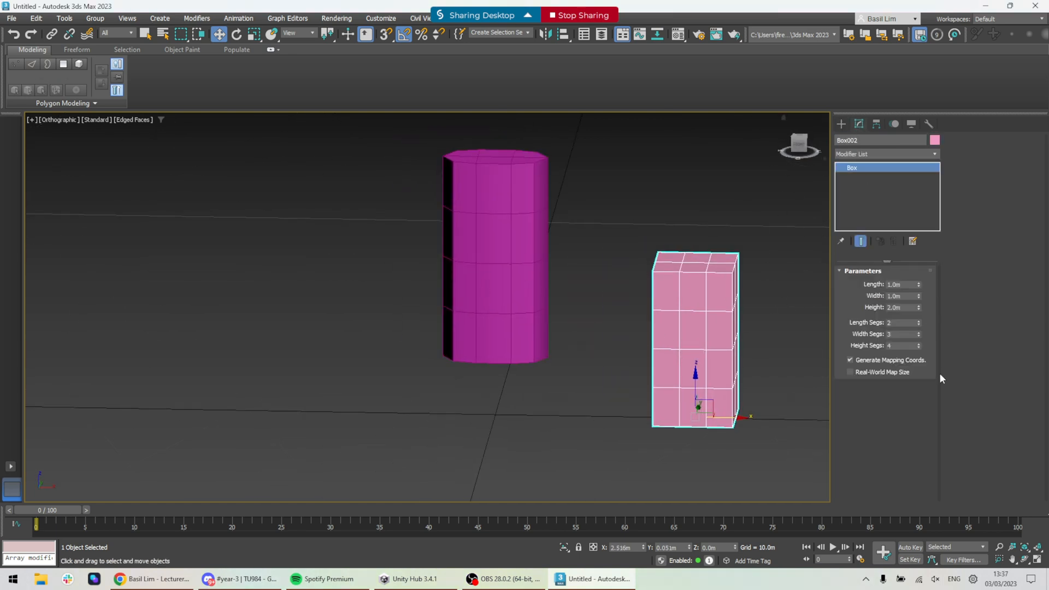
{"action": "left_click", "coordinate": [910, 308]}
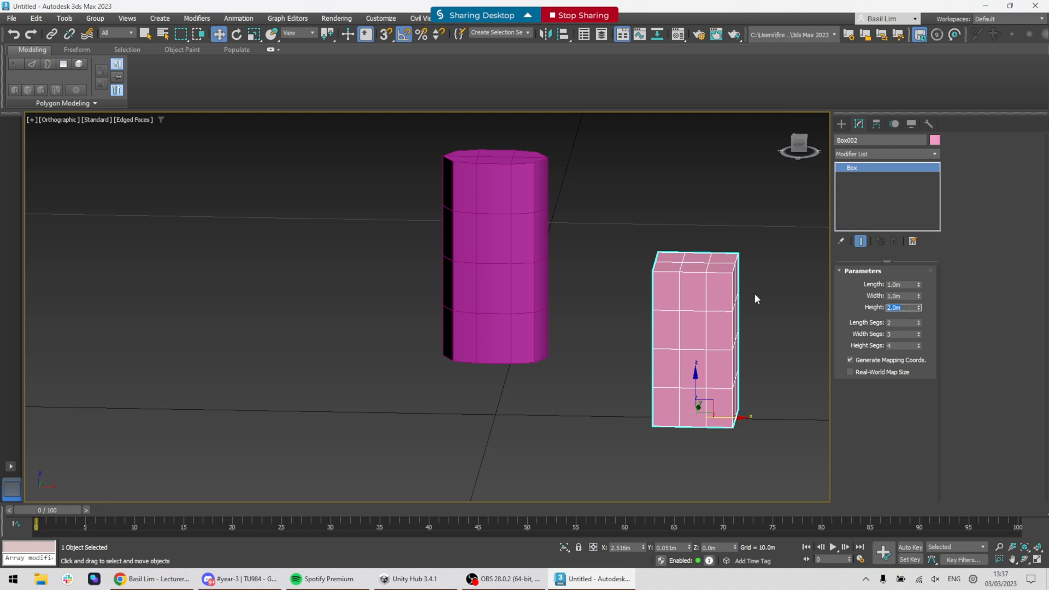
{"action": "type", "text": "10"}
{"action": "key", "text": "Return"}
{"action": "left_click", "coordinate": [896, 296]}
{"action": "type", "text": "5"}
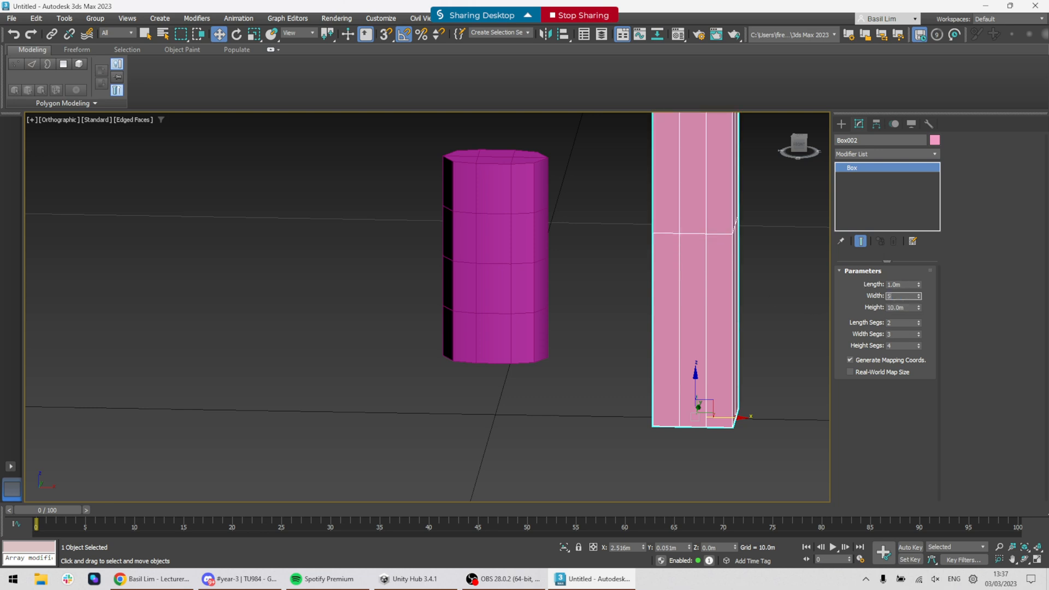
{"action": "left_click", "coordinate": [903, 285]}
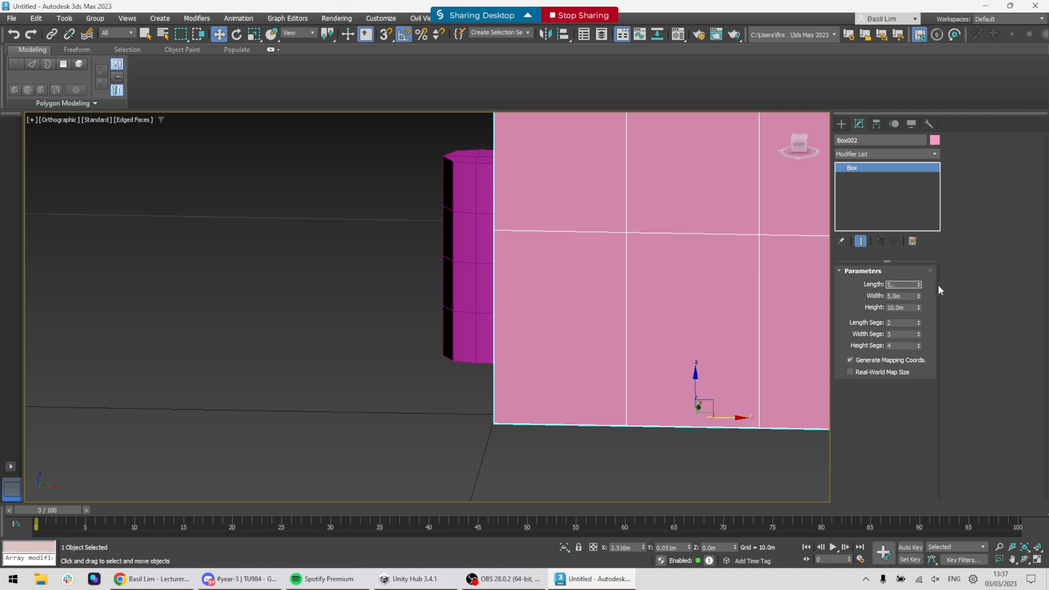
{"action": "type", "text": "5."}
{"action": "key", "text": "Return"}
{"action": "scroll", "coordinate": [738, 283], "scroll_direction": "down", "scroll_amount": 4}
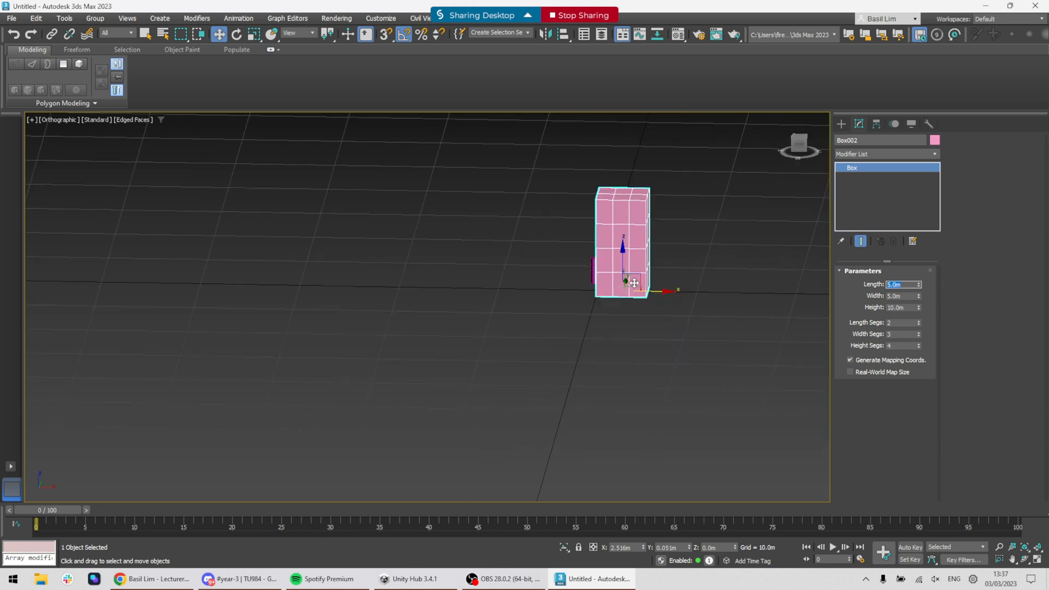
{"action": "left_click_drag", "start_coordinate": [657, 283], "coordinate": [698, 281]}
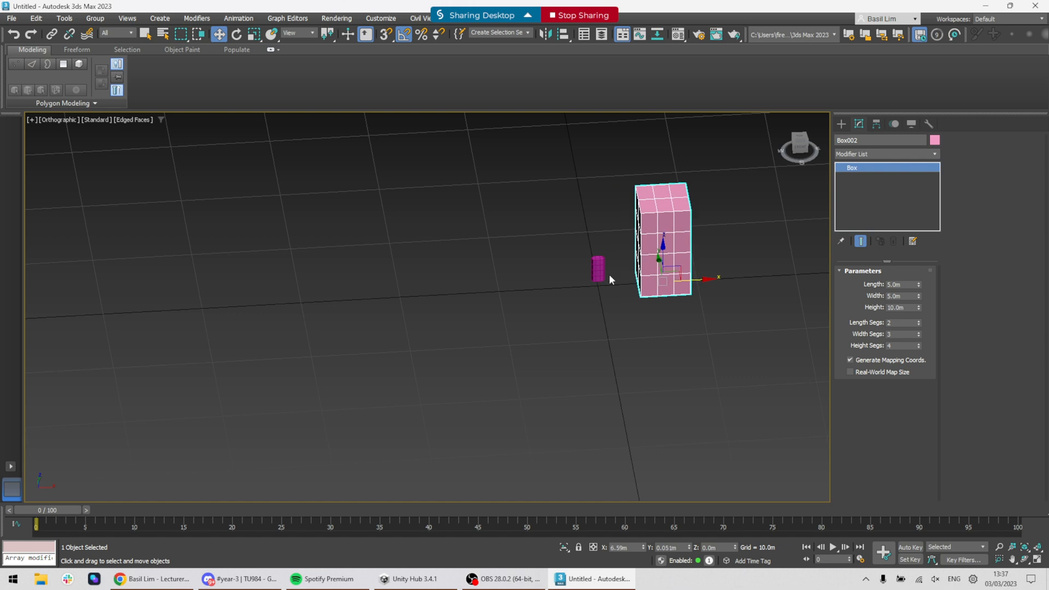
- Select the rounded box and scale it up to about 68% in X, 59% in Y and 74% in Z
{"action": "scroll", "coordinate": [609, 273], "scroll_direction": "up", "scroll_amount": 4}
{"action": "left_click_drag", "start_coordinate": [551, 224], "coordinate": [628, 306]}
{"action": "middle_click_drag", "start_coordinate": [633, 306], "coordinate": [598, 278], "text": "alt"}
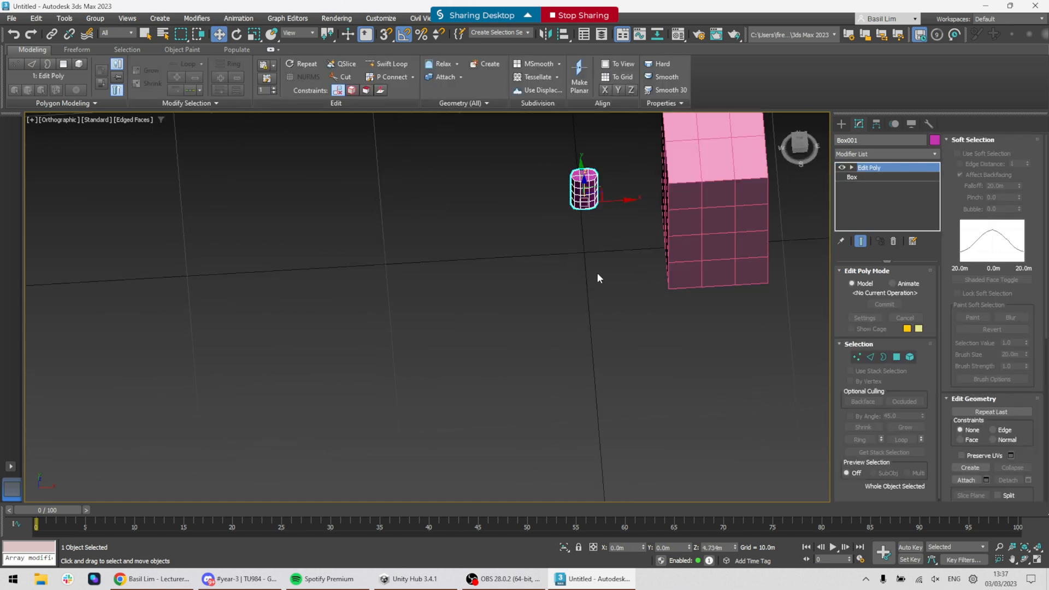
{"action": "key", "text": "r"}
{"action": "left_click_drag", "start_coordinate": [566, 216], "coordinate": [555, 295]}
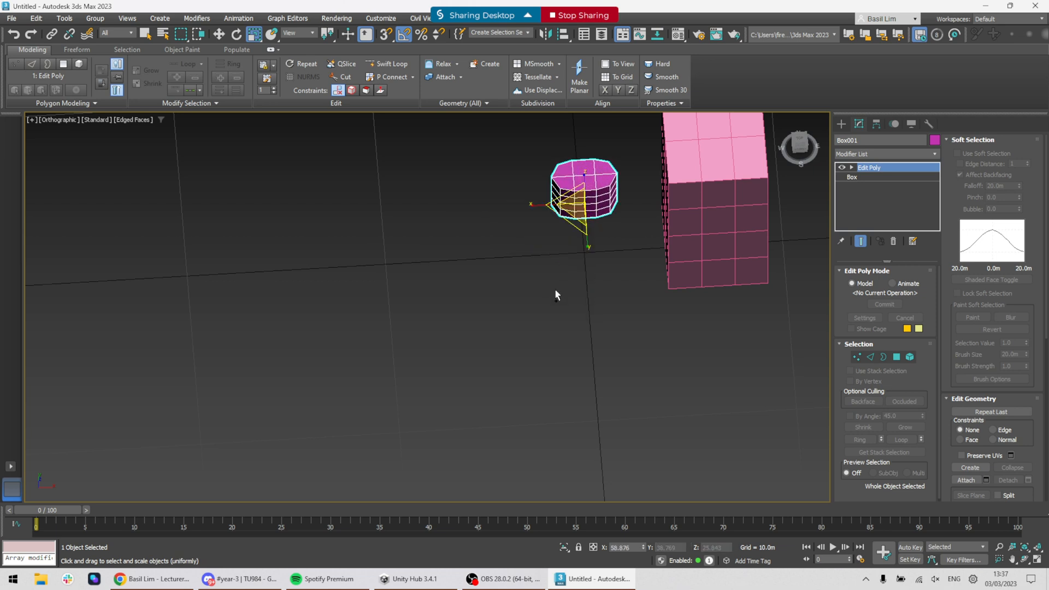
{"action": "key", "text": "ctrl+z"}
{"action": "left_click_drag", "start_coordinate": [552, 208], "coordinate": [674, 95]}
{"action": "middle_click_drag", "start_coordinate": [671, 175], "coordinate": [767, 145], "text": "alt"}
{"action": "middle_click_drag", "start_coordinate": [649, 201], "coordinate": [676, 276]}
{"action": "left_click_drag", "start_coordinate": [537, 321], "coordinate": [523, 322]}
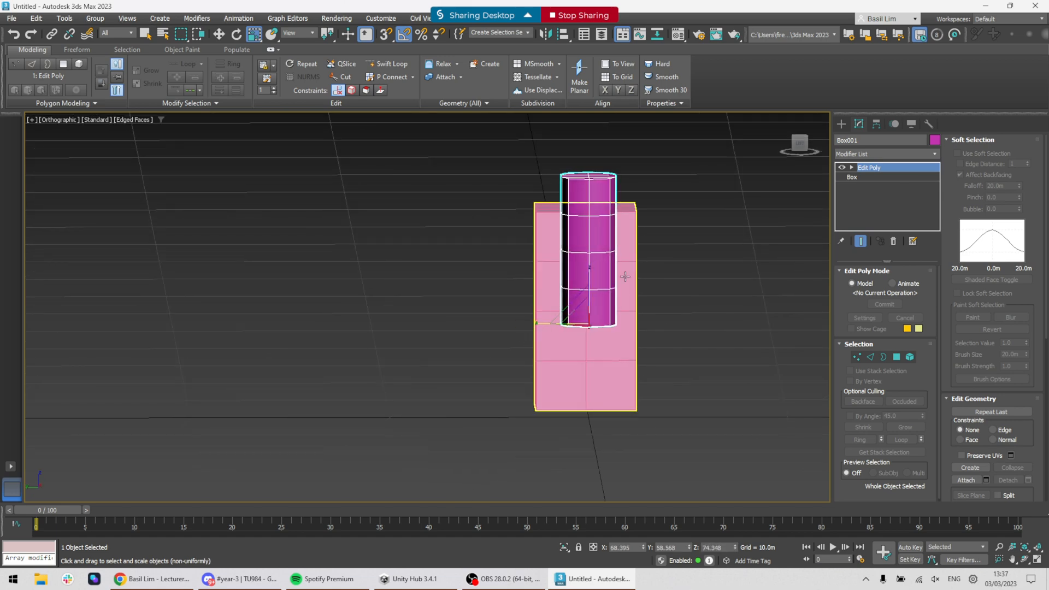
- Move the rounded box vertically until its top lines up with the top of the second box
{"action": "key", "text": "w"}
{"action": "left_click_drag", "start_coordinate": [592, 285], "coordinate": [590, 361]}
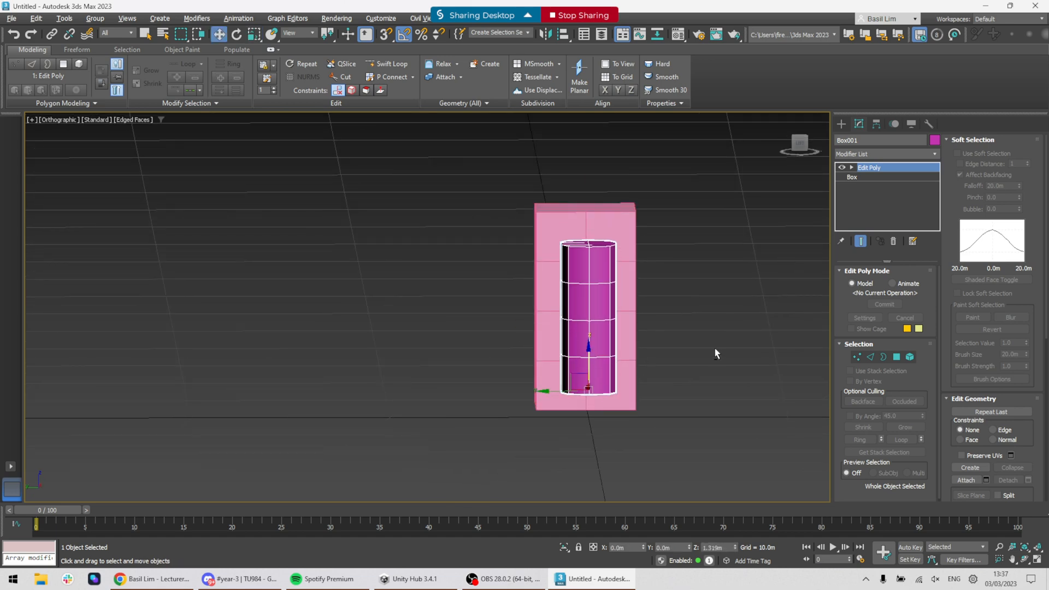
{"action": "middle_click_drag", "start_coordinate": [715, 349], "coordinate": [612, 378], "text": "alt"}
{"action": "scroll", "coordinate": [616, 350], "scroll_direction": "up", "scroll_amount": 4}
{"action": "scroll", "coordinate": [608, 371], "scroll_direction": "down", "scroll_amount": 4}
{"action": "left_click_drag", "start_coordinate": [585, 375], "coordinate": [592, 353]}
- Scale the rounded box down to about 58% in Z and about 62% in X
{"action": "key", "text": "r"}
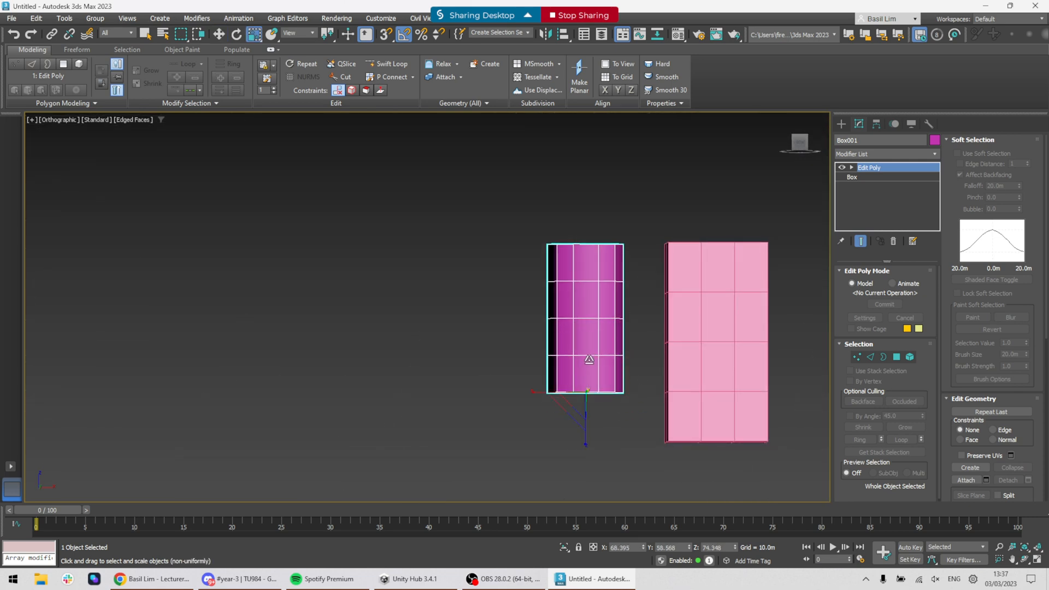
{"action": "left_click_drag", "start_coordinate": [585, 437], "coordinate": [585, 422]}
{"action": "middle_click_drag", "start_coordinate": [586, 422], "coordinate": [608, 403], "text": "alt"}
{"action": "left_click_drag", "start_coordinate": [549, 407], "coordinate": [556, 407]}
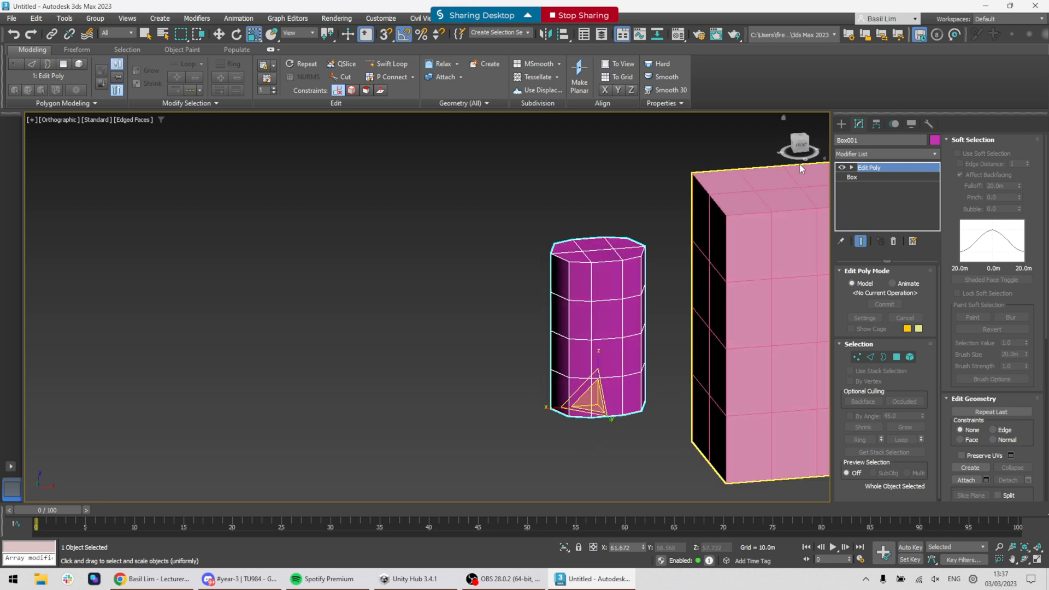
- Select the ring of vertices around the middle of the rounded box and scale it inward in X and Y to form a waist
{"action": "left_click", "coordinate": [802, 137]}
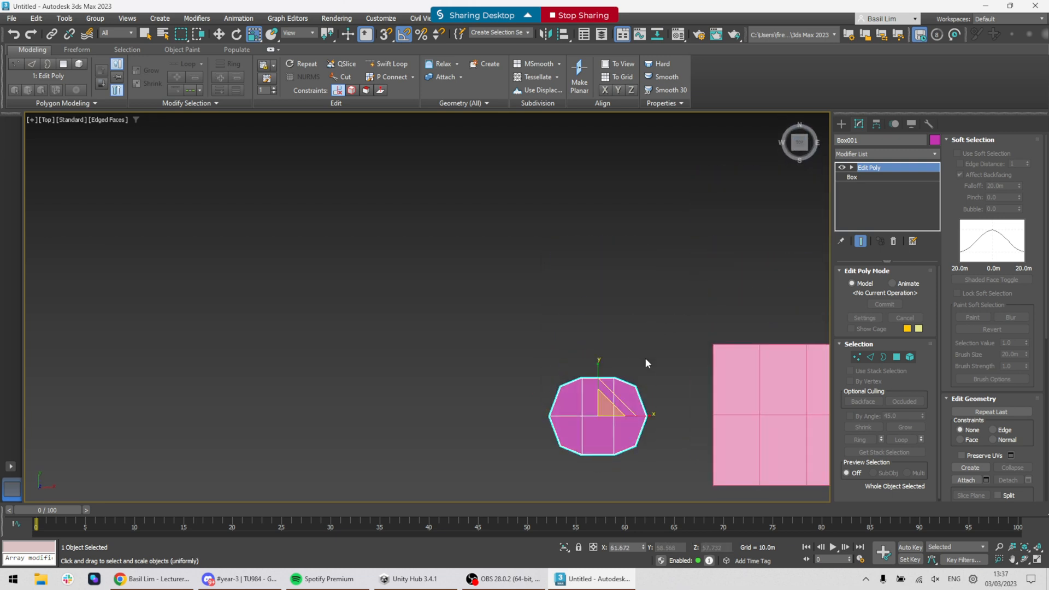
{"action": "middle_click_drag", "start_coordinate": [639, 426], "coordinate": [672, 386]}
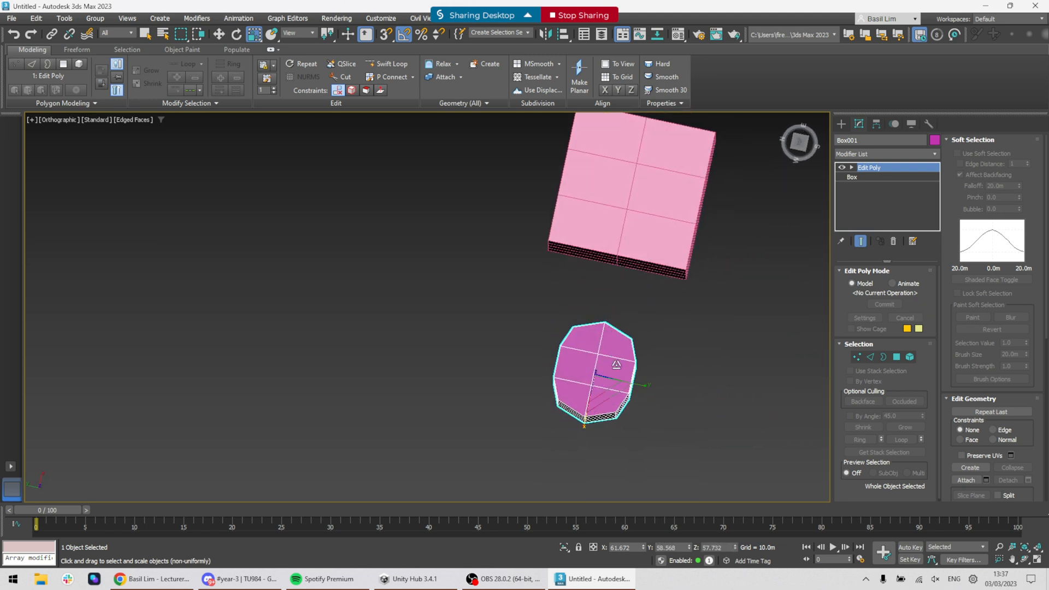
{"action": "middle_click_drag", "start_coordinate": [701, 413], "coordinate": [694, 321], "text": "alt"}
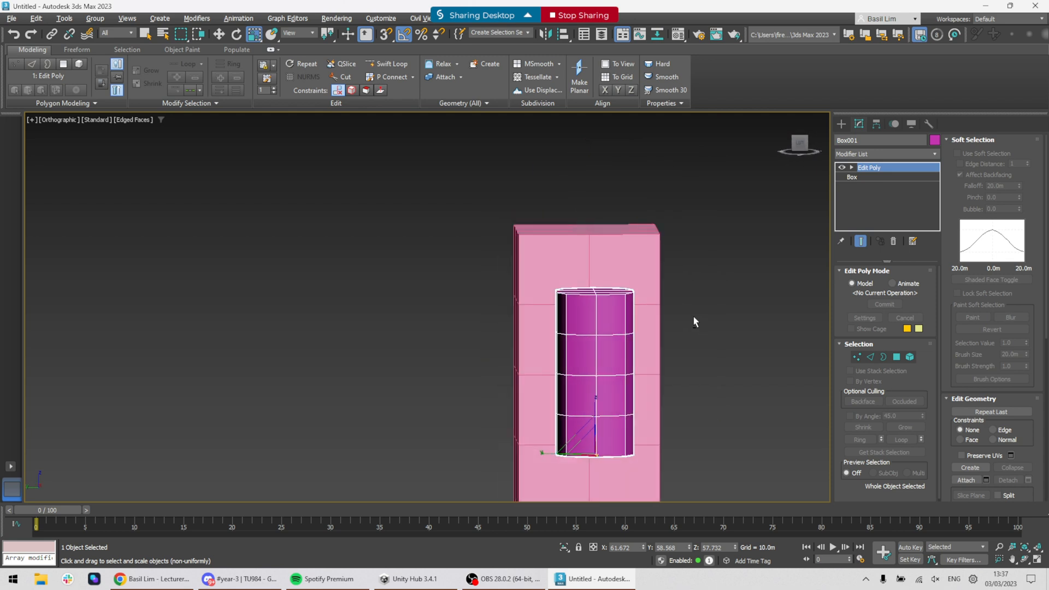
{"action": "key", "text": "1"}
{"action": "left_click_drag", "start_coordinate": [510, 359], "coordinate": [696, 399]}
{"action": "middle_click_drag", "start_coordinate": [696, 398], "coordinate": [627, 429], "text": "alt"}
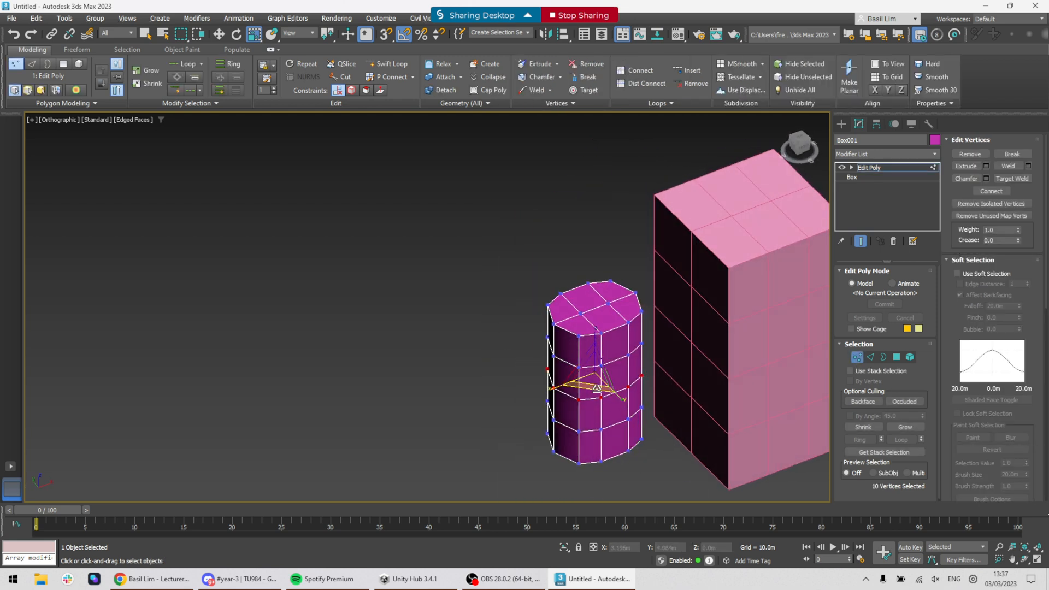
{"action": "left_click_drag", "start_coordinate": [598, 390], "coordinate": [599, 378]}
{"action": "middle_click_drag", "start_coordinate": [599, 378], "coordinate": [715, 330], "text": "alt"}
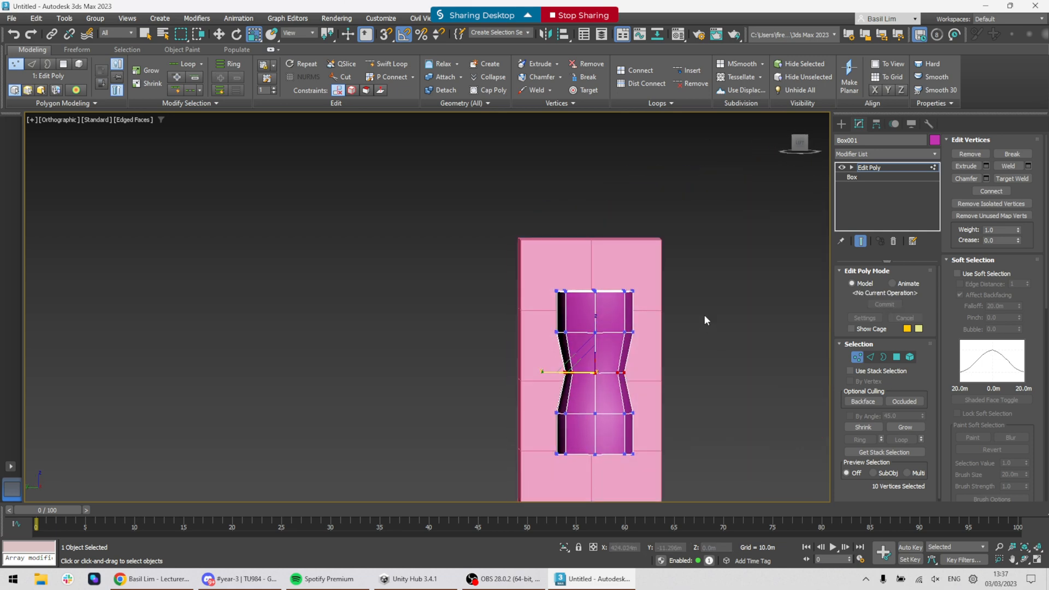
- Select the ring of vertices just above the waist and scale it outward in X and Y
{"action": "middle_click_drag", "start_coordinate": [525, 347], "coordinate": [601, 360], "text": "alt"}
{"action": "left_click_drag", "start_coordinate": [601, 361], "coordinate": [600, 349]}
{"action": "middle_click_drag", "start_coordinate": [690, 414], "coordinate": [527, 397], "text": "alt"}
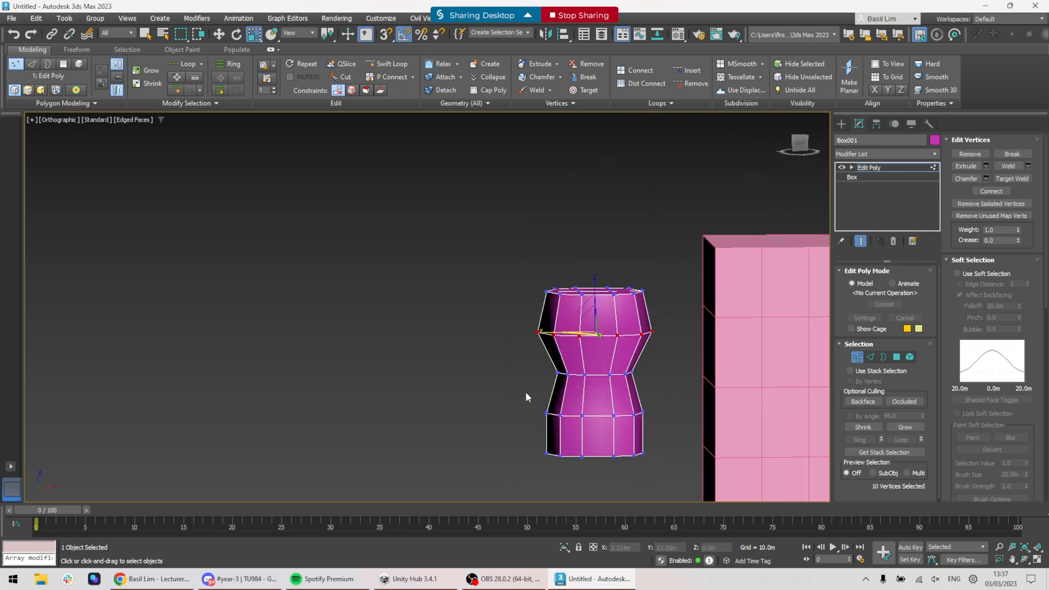
- Select all vertices at the base of the purple shape and scale them slightly inward in X and Y
{"action": "left_click_drag", "start_coordinate": [691, 438], "coordinate": [691, 439]}
{"action": "middle_click_drag", "start_coordinate": [615, 435], "coordinate": [577, 432], "text": "alt"}
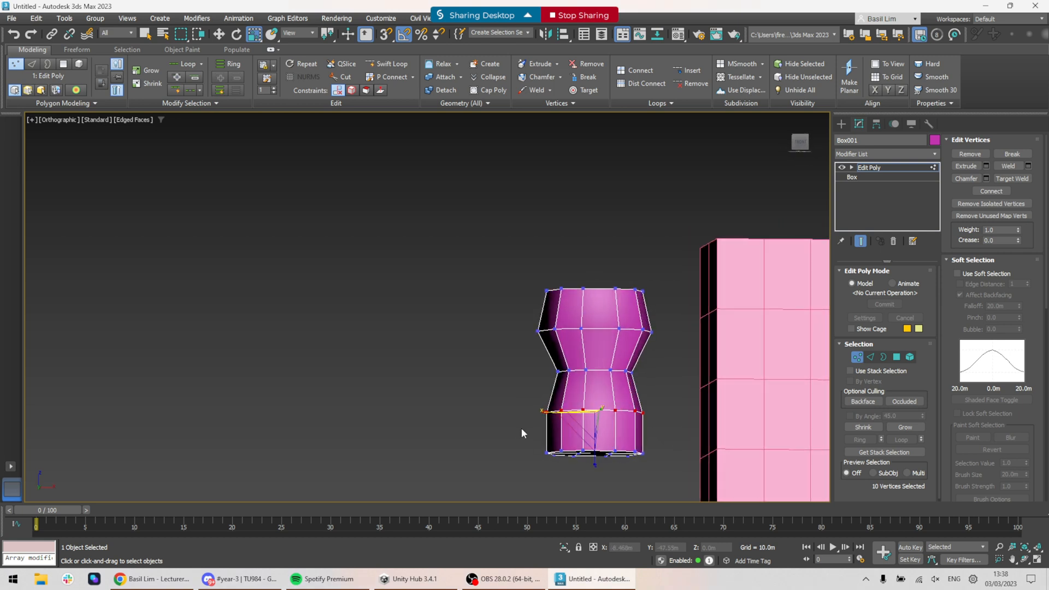
{"action": "left_click_drag", "start_coordinate": [522, 433], "coordinate": [687, 485]}
{"action": "middle_click_drag", "start_coordinate": [648, 448], "coordinate": [651, 420], "text": "alt"}
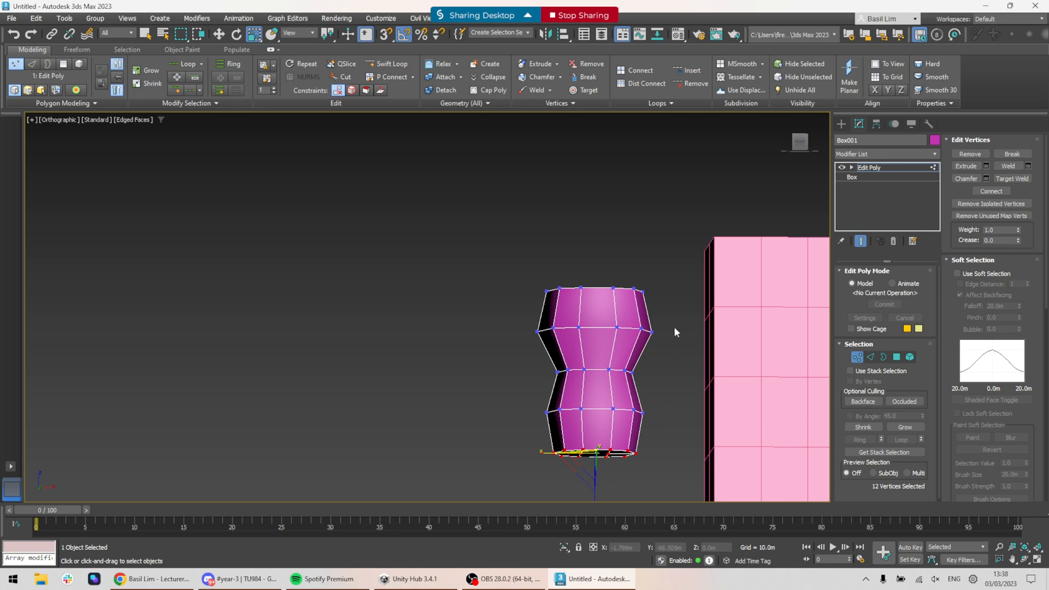
- Select the ring of vertices just below the waist, scale it slightly inward in X and Y, and raise it to about Z 4.2 m
{"action": "middle_click_drag", "start_coordinate": [664, 335], "coordinate": [643, 329], "text": "alt"}
{"action": "left_click_drag", "start_coordinate": [730, 442], "coordinate": [727, 441]}
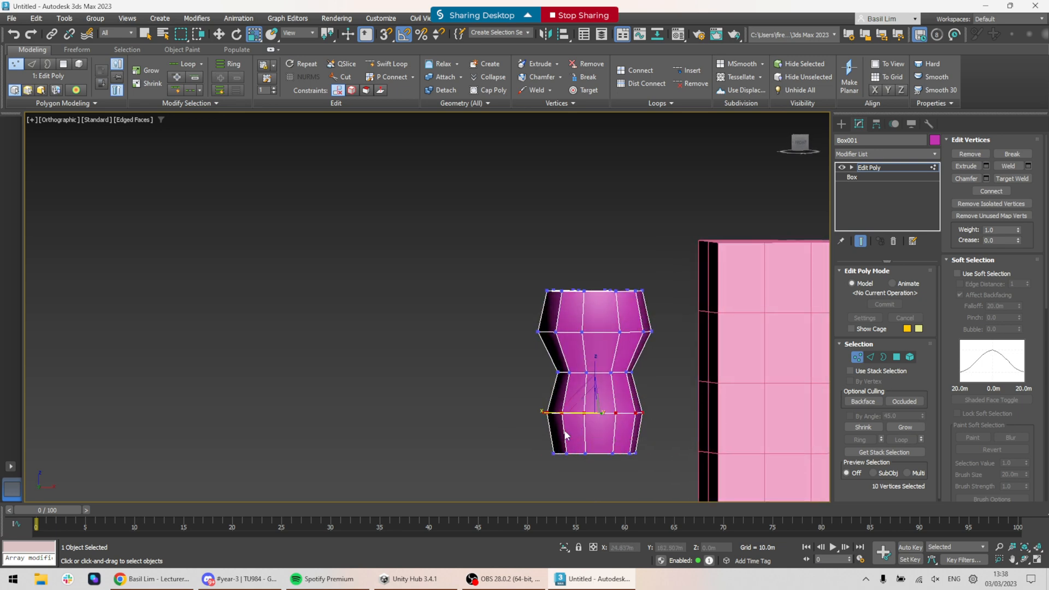
{"action": "middle_click_drag", "start_coordinate": [727, 441], "coordinate": [655, 390], "text": "alt"}
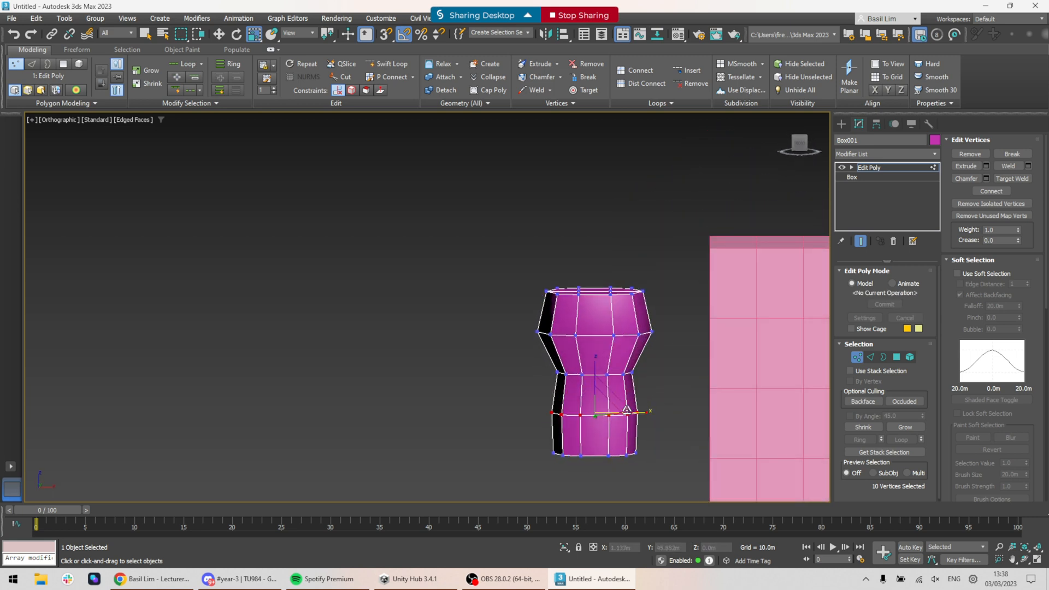
{"action": "key", "text": "w"}
{"action": "left_click_drag", "start_coordinate": [594, 374], "coordinate": [595, 368]}
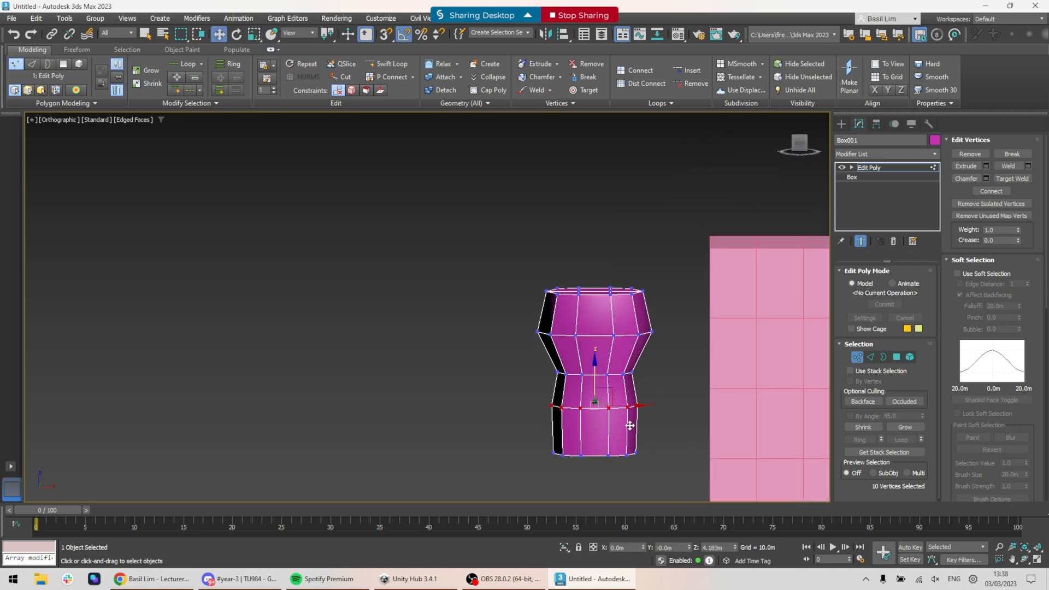
{"action": "left_click", "coordinate": [798, 145]}
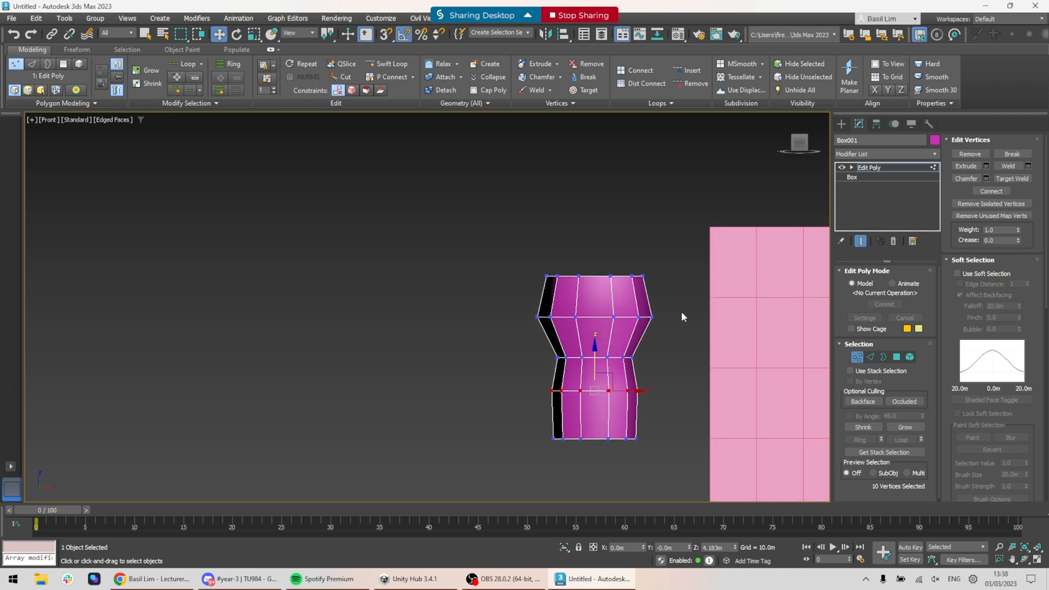
{"action": "scroll", "coordinate": [652, 389], "scroll_direction": "up", "scroll_amount": 3}
{"action": "middle_click_drag", "start_coordinate": [642, 435], "coordinate": [696, 434]}
{"action": "left_click_drag", "start_coordinate": [696, 434], "coordinate": [659, 340]}
{"action": "left_click", "coordinate": [657, 335]}
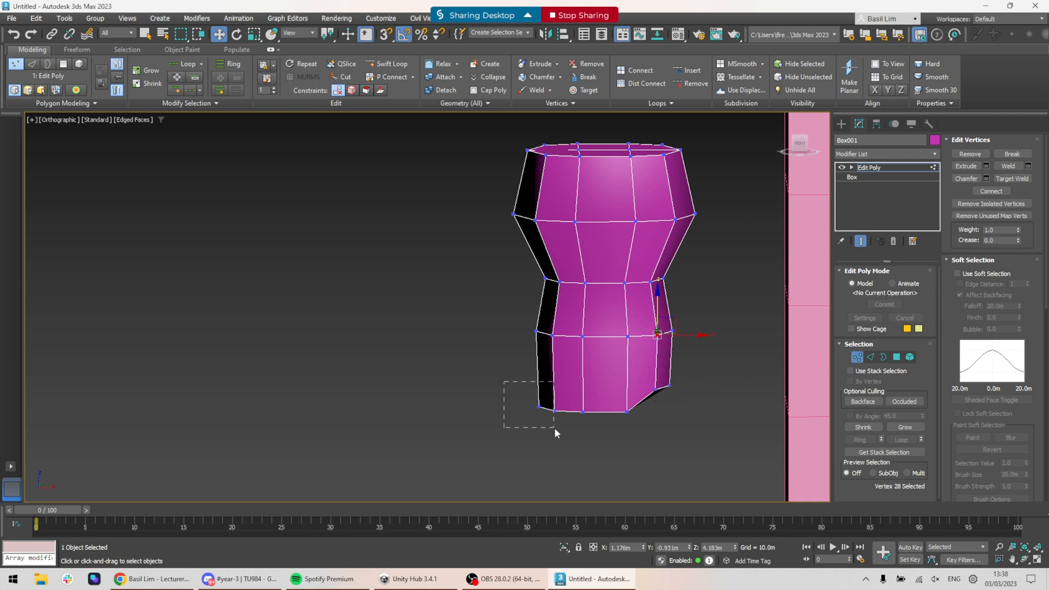
{"action": "left_click_drag", "start_coordinate": [554, 428], "coordinate": [564, 429]}
{"action": "key", "text": "ctrl+z"}
{"action": "key", "text": "ctrl+z"}
{"action": "key", "text": "ctrl+z"}
- Raise the outer base vertices on both sides of the purple shape to about Z 3.3 m, leaving the central ones in place
{"action": "left_click_drag", "start_coordinate": [603, 365], "coordinate": [604, 328]}
{"action": "middle_click_drag", "start_coordinate": [659, 379], "coordinate": [661, 326], "text": "alt"}
- In the front view, select the outer top vertices on both sides of the purple shape and lower them about 0.44 m
{"action": "left_click", "coordinate": [796, 145]}
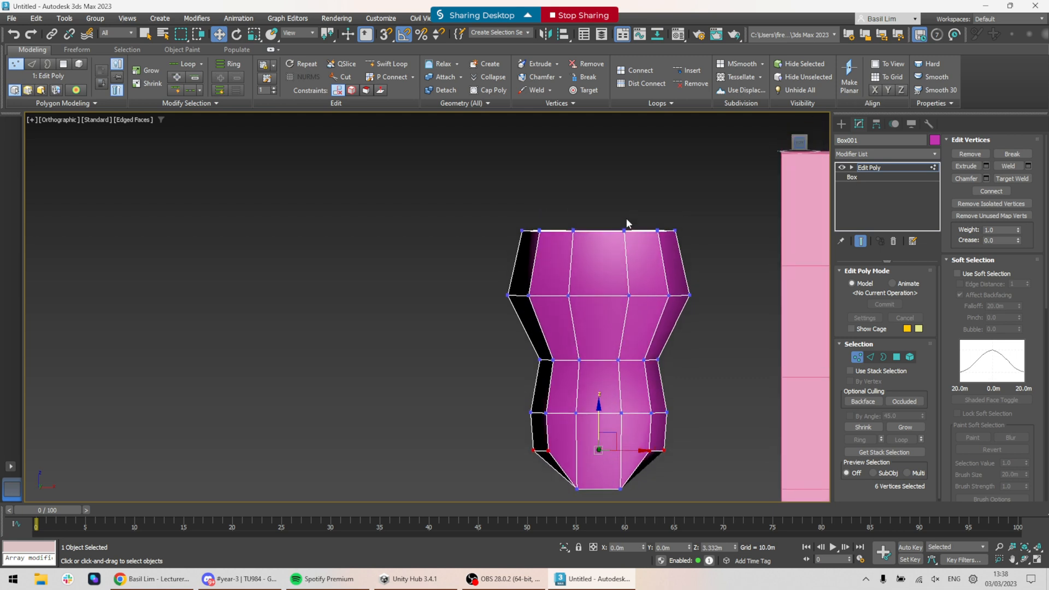
{"action": "left_click_drag", "start_coordinate": [647, 208], "coordinate": [703, 278]}
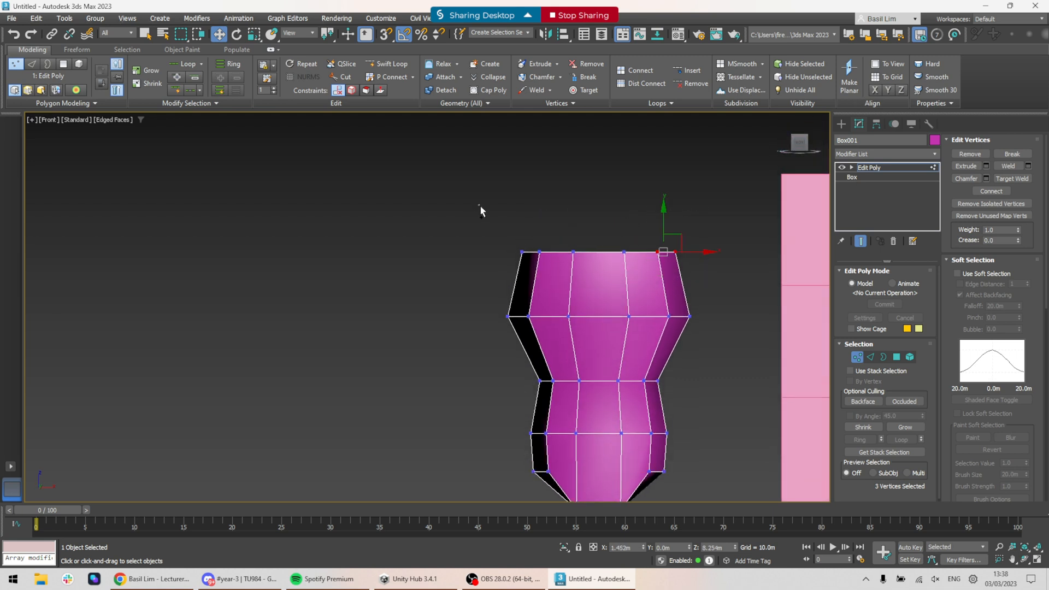
{"action": "left_click_drag", "start_coordinate": [479, 207], "coordinate": [556, 269], "text": "ctrl"}
{"action": "left_click_drag", "start_coordinate": [600, 213], "coordinate": [598, 232]}
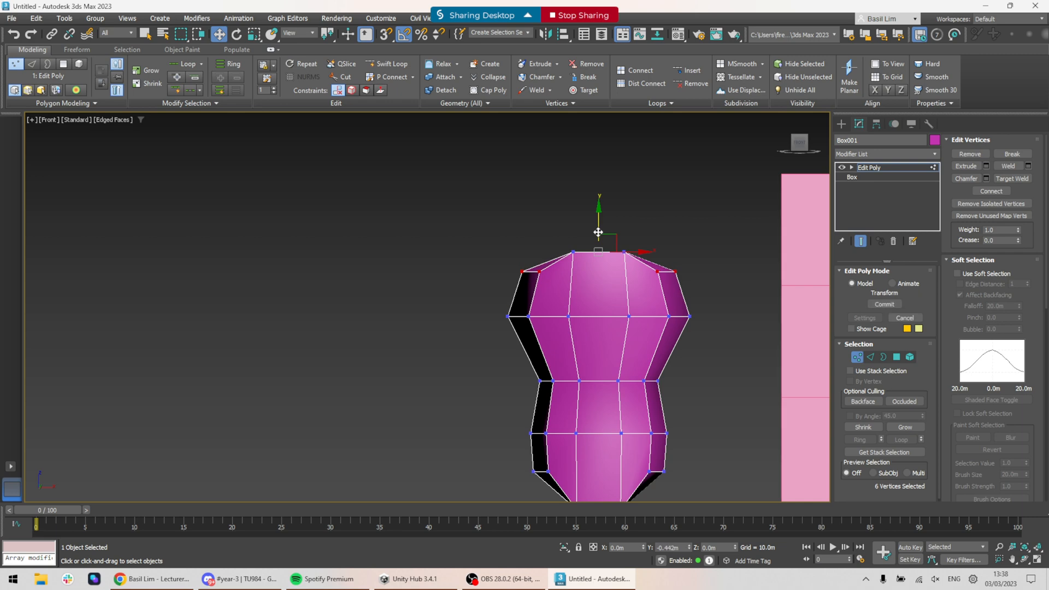
{"action": "middle_click_drag", "start_coordinate": [637, 269], "coordinate": [702, 270], "text": "alt"}
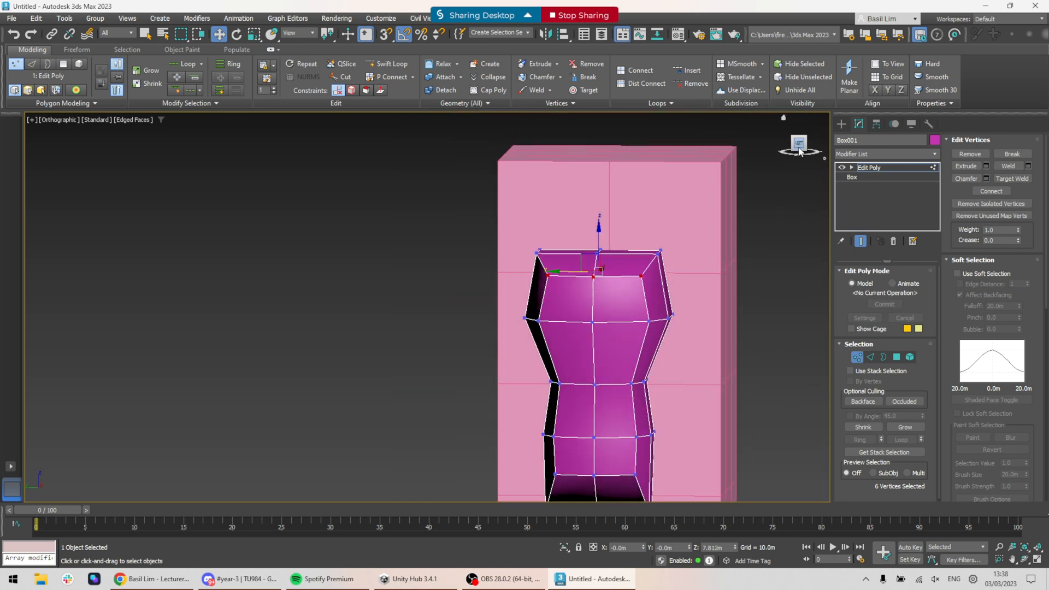
- In the left view, pull the front profile vertices inward row by row, lowering the top corner and raising the base corner to about Z 2.94 m
{"action": "left_click", "coordinate": [799, 147]}
{"action": "left_click_drag", "start_coordinate": [590, 260], "coordinate": [591, 259]}
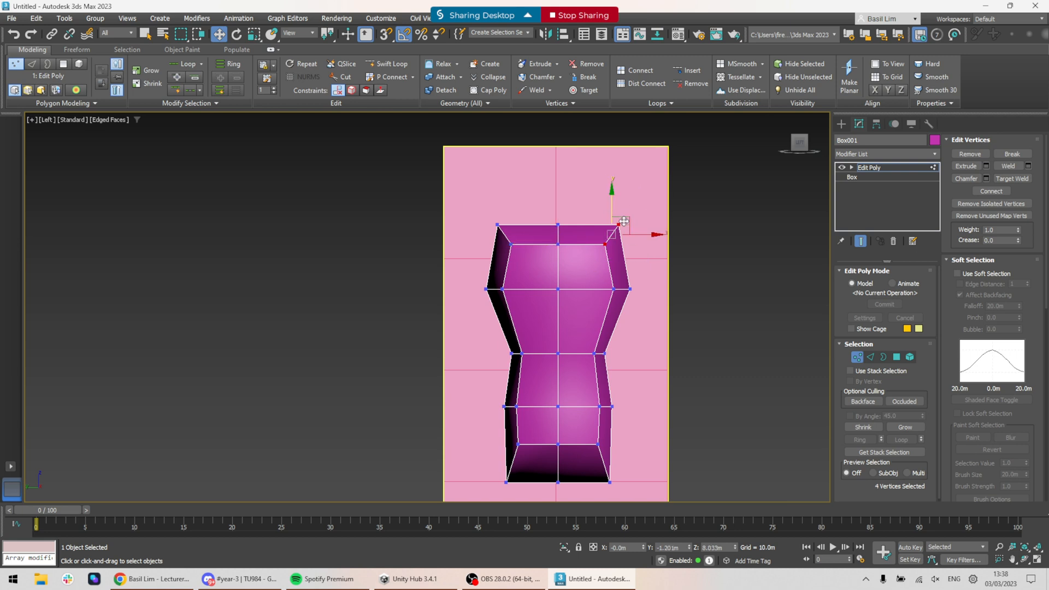
{"action": "left_click_drag", "start_coordinate": [627, 219], "coordinate": [616, 232]}
{"action": "left_click_drag", "start_coordinate": [649, 277], "coordinate": [625, 286]}
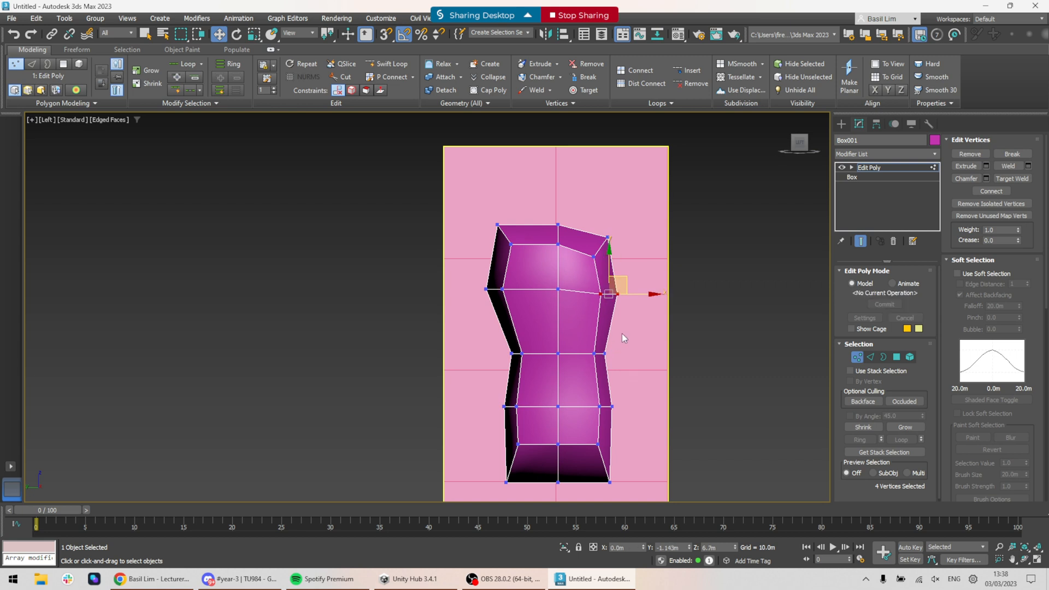
{"action": "left_click_drag", "start_coordinate": [621, 334], "coordinate": [615, 389]}
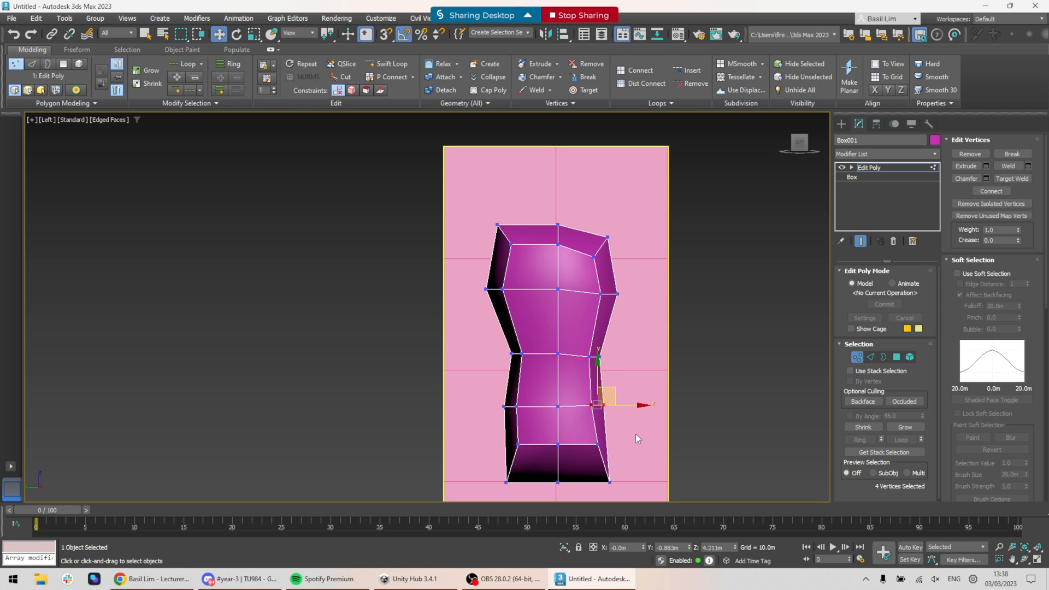
{"action": "left_click_drag", "start_coordinate": [635, 434], "coordinate": [584, 492]}
{"action": "left_click_drag", "start_coordinate": [619, 446], "coordinate": [589, 487]}
{"action": "left_click_drag", "start_coordinate": [617, 454], "coordinate": [615, 445]}
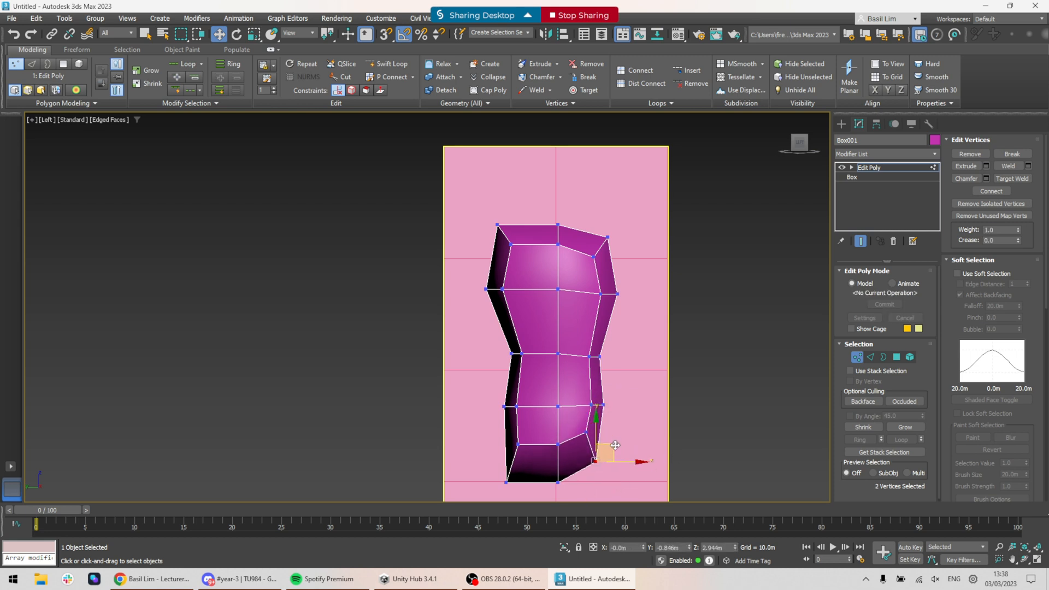
- Pull the back profile vertices inward row by row, raising the base corner and moving the top corner to about Y 1.24 m, Z 7.91 m
{"action": "left_click_drag", "start_coordinate": [480, 436], "coordinate": [530, 484]}
{"action": "left_click_drag", "start_coordinate": [522, 445], "coordinate": [539, 429]}
{"action": "left_click_drag", "start_coordinate": [481, 381], "coordinate": [528, 400]}
{"action": "left_click_drag", "start_coordinate": [521, 311], "coordinate": [521, 286]}
{"action": "left_click_drag", "start_coordinate": [485, 196], "coordinate": [524, 228]}
{"action": "left_click", "coordinate": [543, 282]}
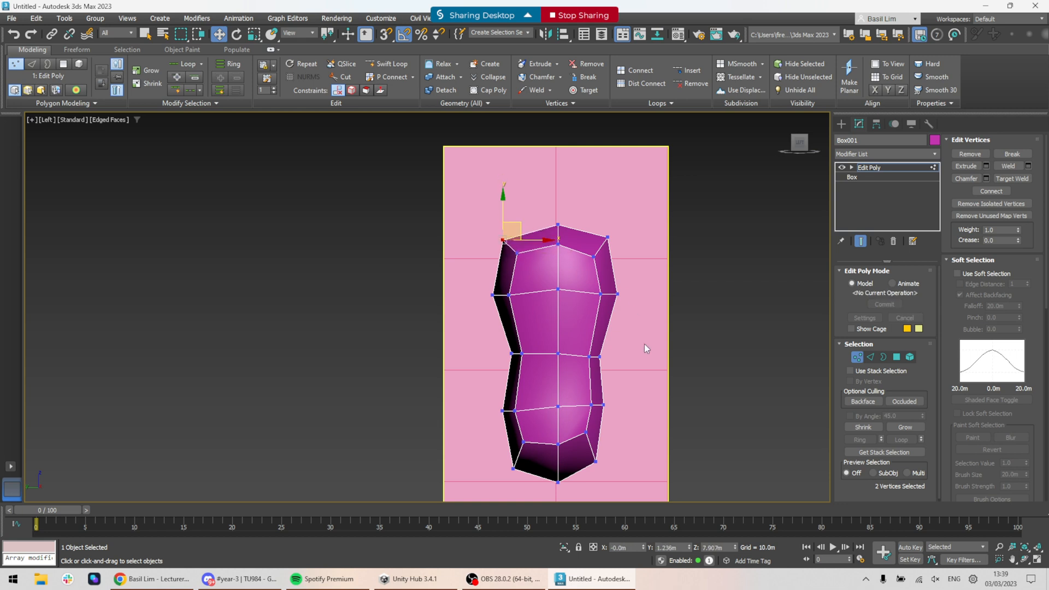
- Raise the central vertices at the base of the purple shape to about Z 2.68 m
{"action": "left_click_drag", "start_coordinate": [535, 479], "coordinate": [545, 427]}
{"action": "left_click_drag", "start_coordinate": [585, 496], "coordinate": [570, 458]}
{"action": "middle_click_drag", "start_coordinate": [568, 457], "coordinate": [576, 342], "text": "alt"}
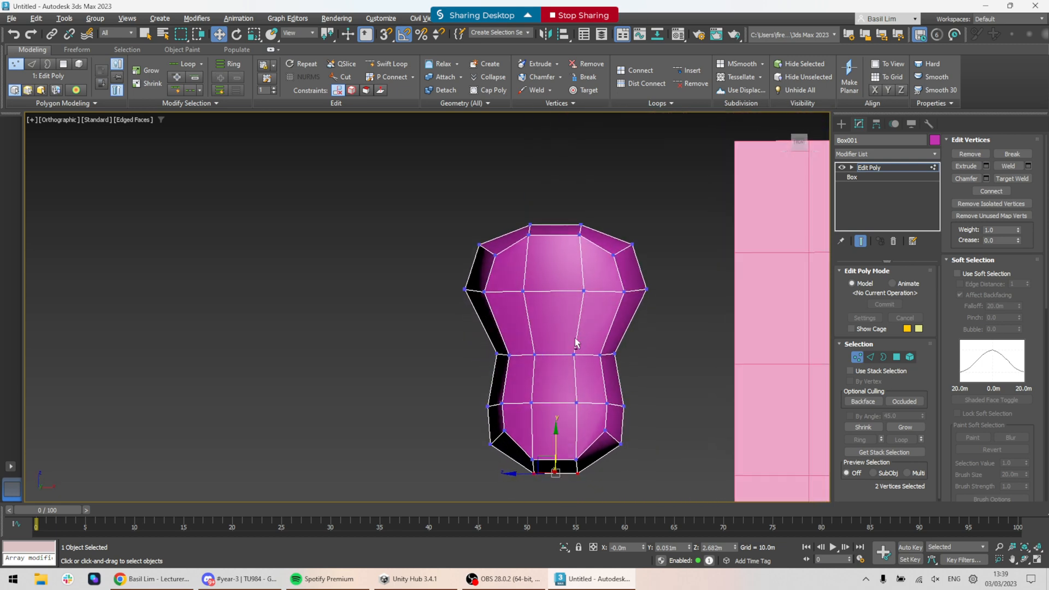
- Examine the torso's silhouette and upper side vertices from the front and from both sides
{"action": "left_click", "coordinate": [799, 145]}
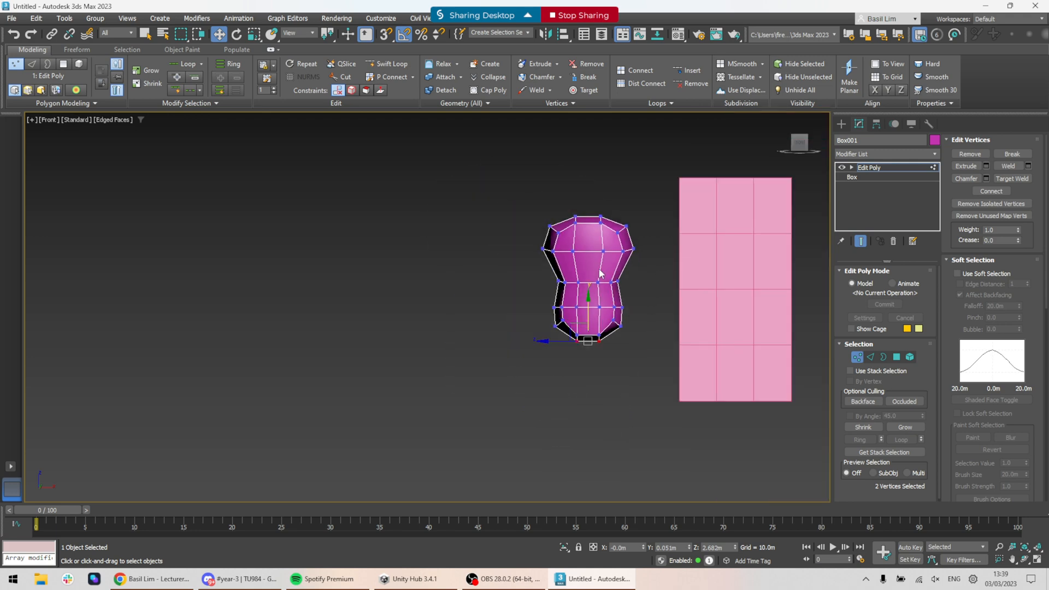
{"action": "scroll", "coordinate": [595, 267], "scroll_direction": "up", "scroll_amount": 2}
{"action": "middle_click_drag", "start_coordinate": [620, 248], "coordinate": [690, 272], "text": "alt"}
{"action": "scroll", "coordinate": [621, 291], "scroll_direction": "up", "scroll_amount": 3}
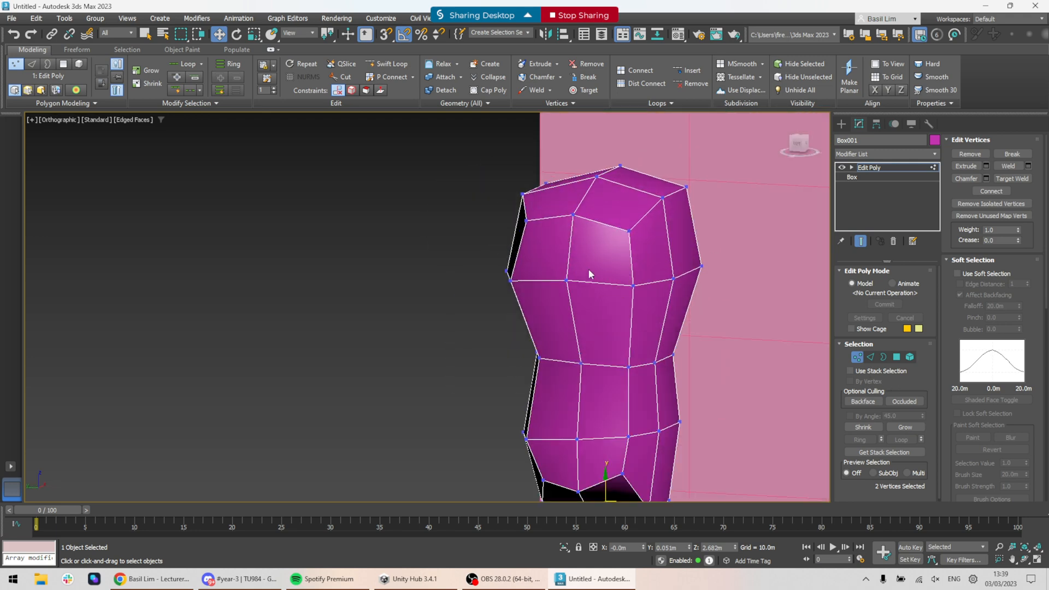
{"action": "middle_click_drag", "start_coordinate": [708, 243], "coordinate": [701, 275], "text": "alt"}
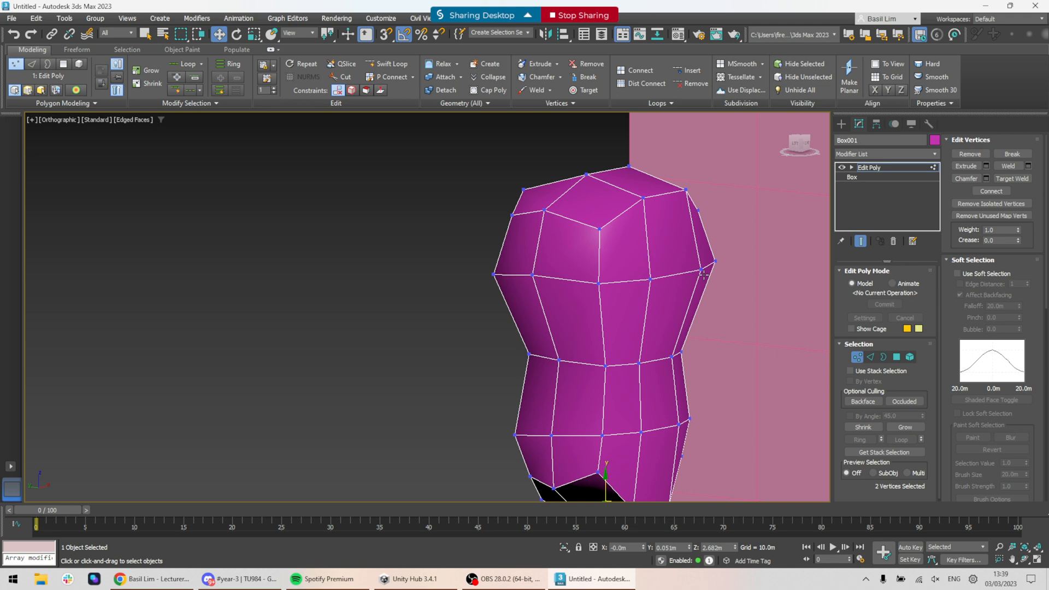
{"action": "middle_click_drag", "start_coordinate": [484, 264], "coordinate": [633, 274], "text": "alt"}
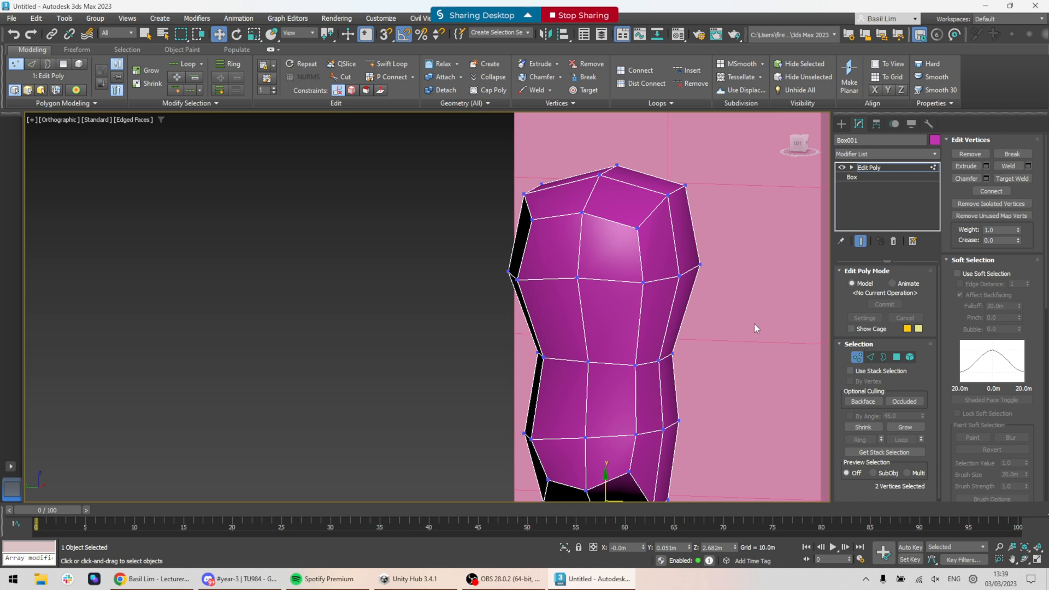
{"action": "middle_click_drag", "start_coordinate": [755, 327], "coordinate": [533, 235], "text": "alt"}
{"action": "middle_click_drag", "start_coordinate": [602, 327], "coordinate": [550, 286], "text": "alt"}
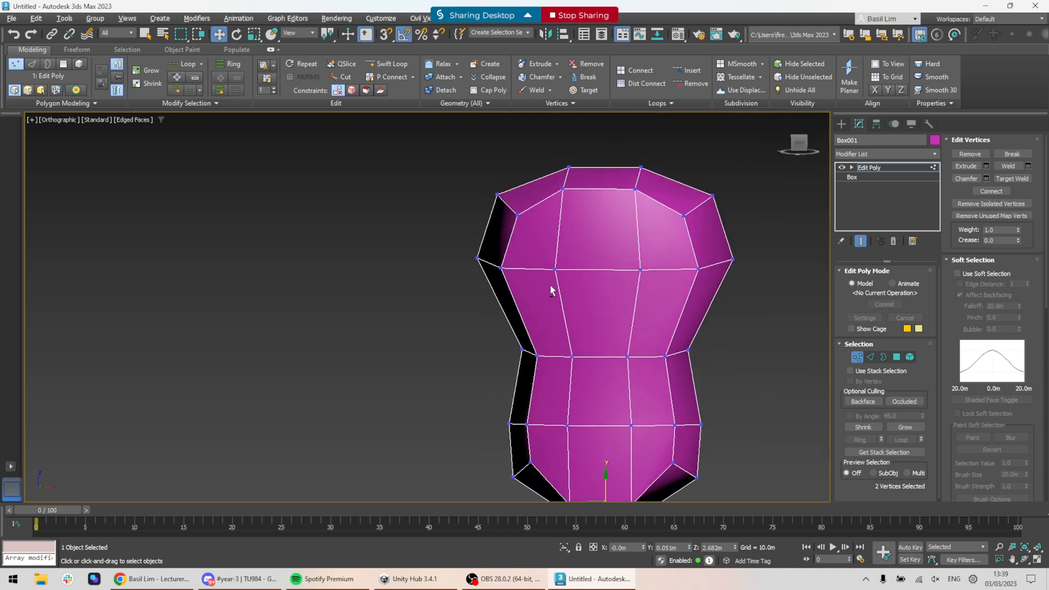
- On the negative X side, shift the chest-row vertices inward and move the central side vertex to about X -1.91 m, Z 6.74 m
{"action": "left_click_drag", "start_coordinate": [516, 279], "coordinate": [586, 251]}
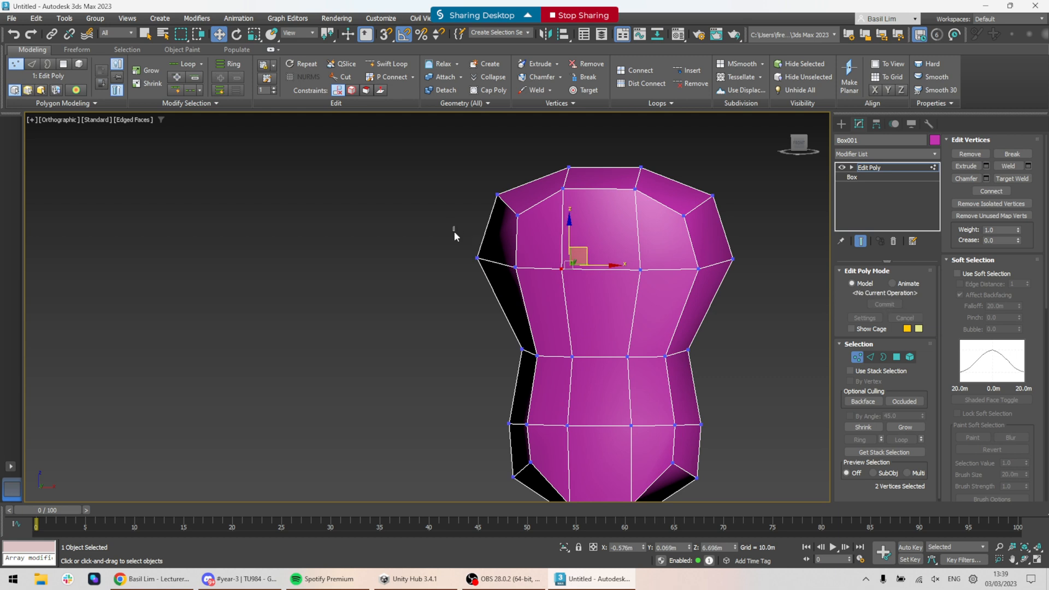
{"action": "left_click_drag", "start_coordinate": [454, 231], "coordinate": [498, 250]}
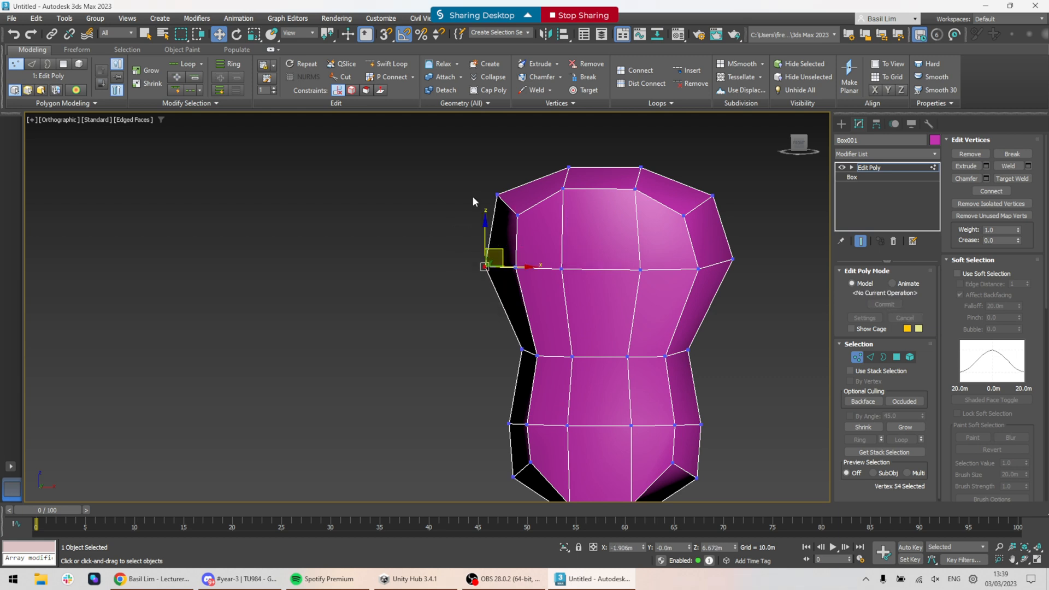
{"action": "left_click", "coordinate": [498, 196]}
{"action": "left_click_drag", "start_coordinate": [512, 178], "coordinate": [513, 179]}
{"action": "left_click_drag", "start_coordinate": [436, 236], "coordinate": [493, 289]}
{"action": "middle_click_drag", "start_coordinate": [513, 280], "coordinate": [601, 273], "text": "alt"}
{"action": "left_click_drag", "start_coordinate": [472, 248], "coordinate": [473, 244]}
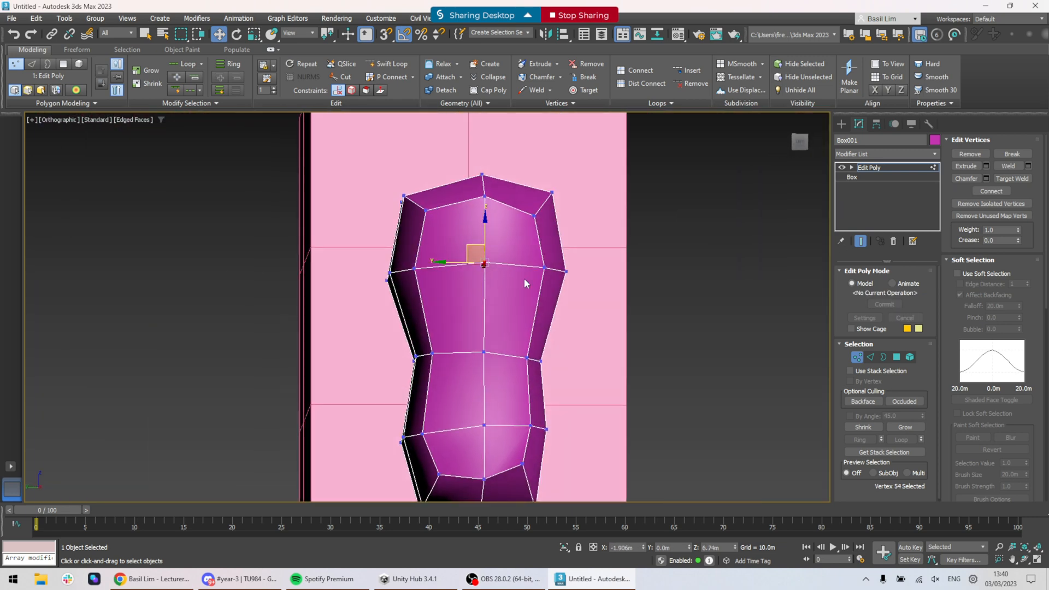
- Connect the central side vertex at chest height to the two shoulder vertices above it and the two waist vertices below it
{"action": "mouse_move", "coordinate": [538, 271]}
{"action": "middle_mouse_down", "text": "alt"}
{"action": "mouse_move", "coordinate": [633, 284]}
{"action": "mouse_move", "coordinate": [526, 266]}
{"action": "middle_mouse_up", "text": "alt"}
{"action": "left_click", "coordinate": [538, 216], "text": "ctrl"}
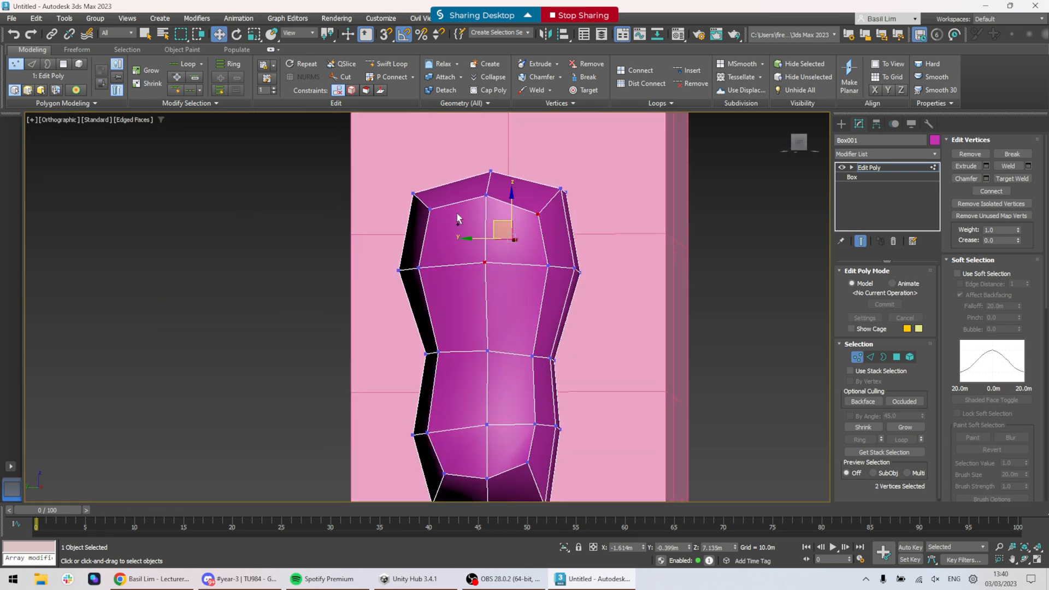
{"action": "left_click", "coordinate": [430, 211], "text": "ctrl"}
{"action": "left_click", "coordinate": [438, 353], "text": "ctrl"}
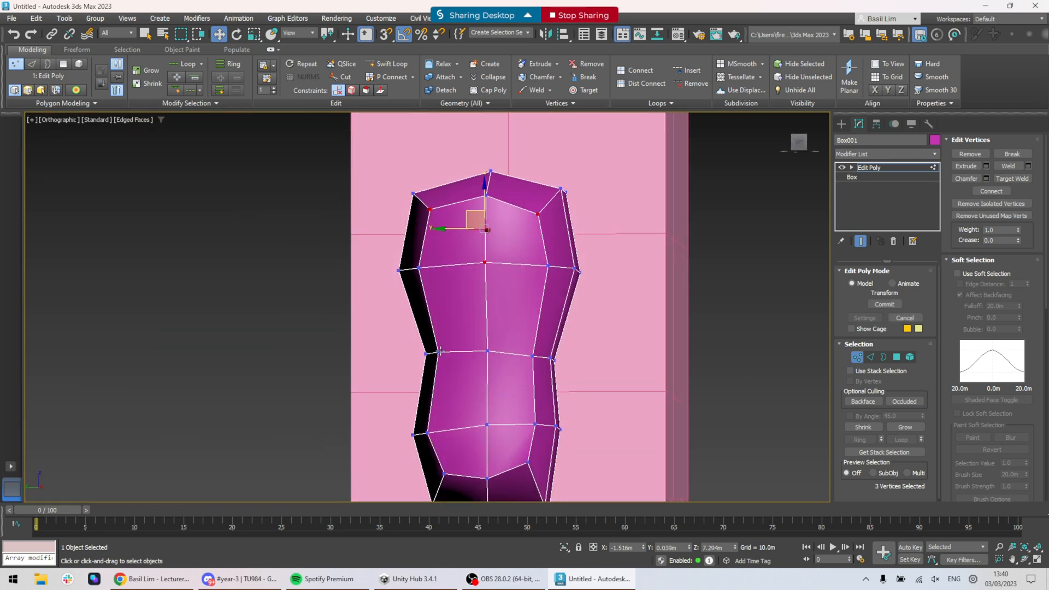
{"action": "left_click", "coordinate": [531, 358], "text": "ctrl"}
{"action": "right_click", "coordinate": [463, 263]}
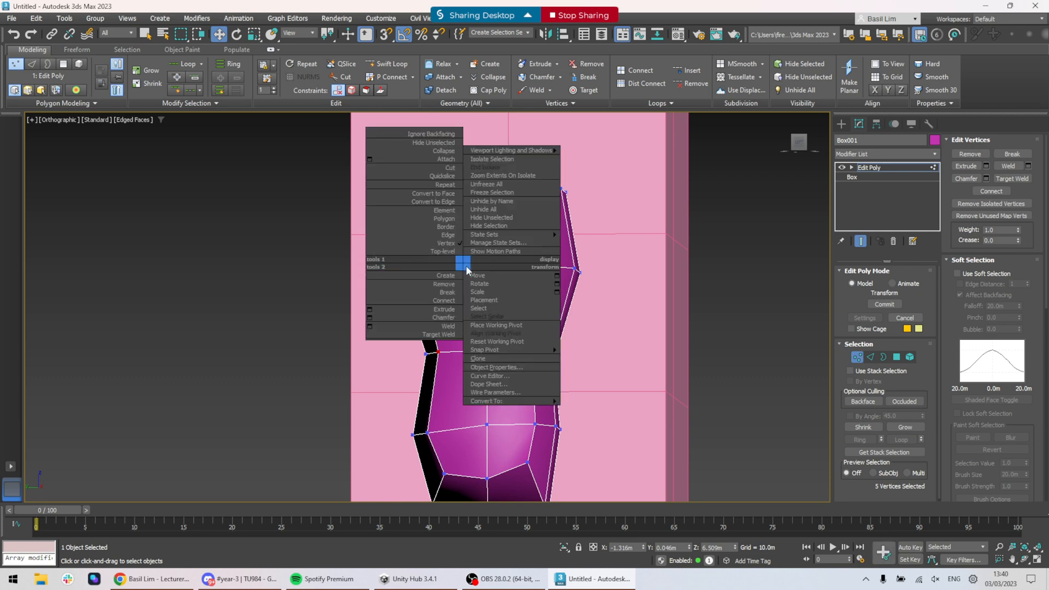
{"action": "left_click", "coordinate": [433, 301]}
{"action": "middle_click_drag", "start_coordinate": [466, 221], "coordinate": [437, 282], "text": "alt"}
- Try to chamfer the central side vertex freehand, and undo the chamfer
{"action": "left_click", "coordinate": [658, 266]}
{"action": "left_click", "coordinate": [514, 272]}
{"action": "left_click", "coordinate": [966, 178]}
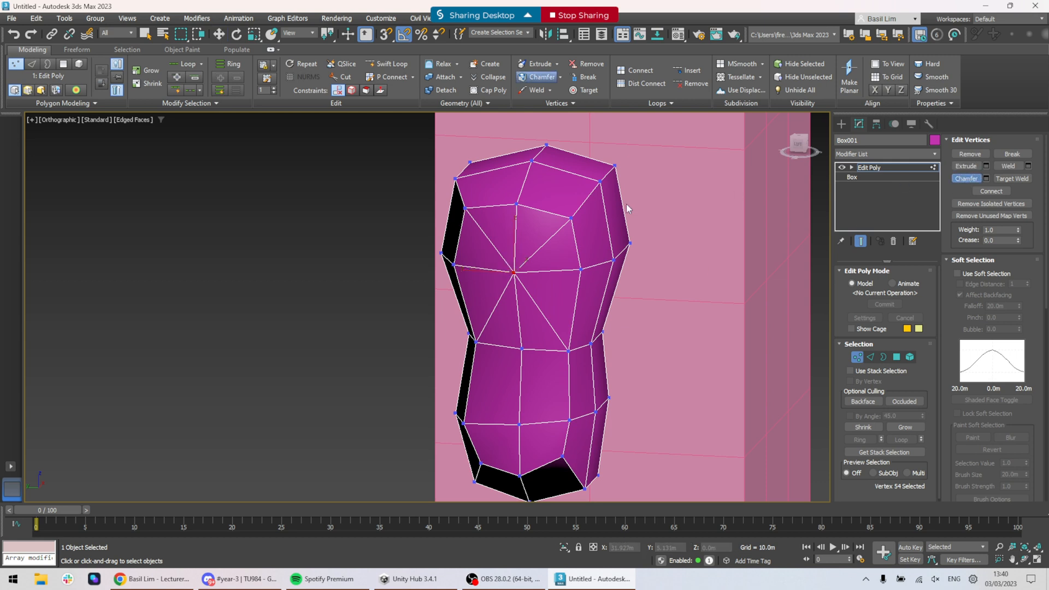
{"action": "left_click_drag", "start_coordinate": [514, 270], "coordinate": [520, 241]}
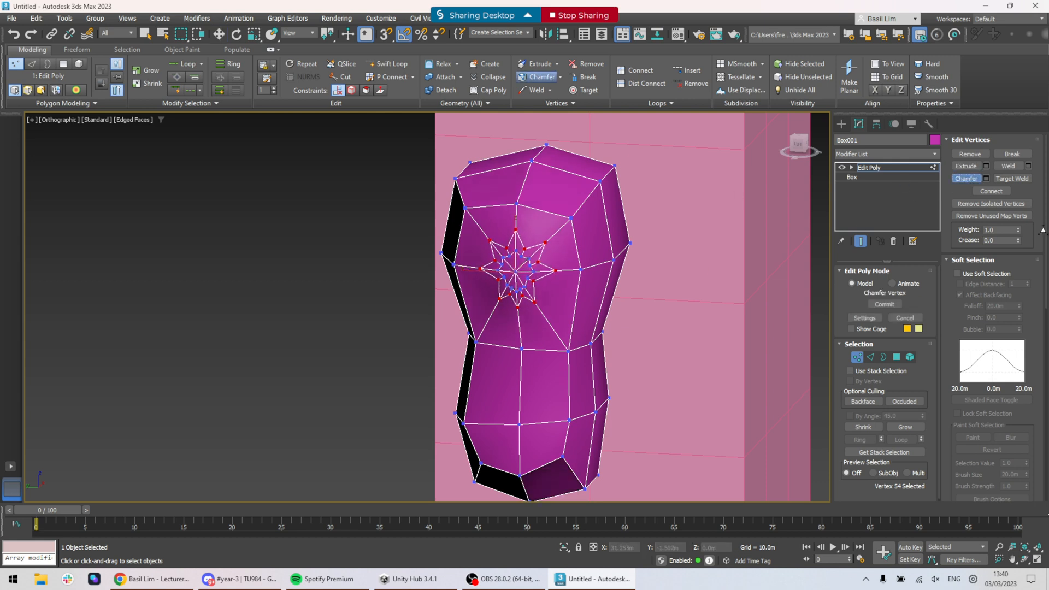
{"action": "left_click_drag", "start_coordinate": [983, 179], "coordinate": [481, 257]}
{"action": "left_click_drag", "start_coordinate": [604, 264], "coordinate": [628, 287]}
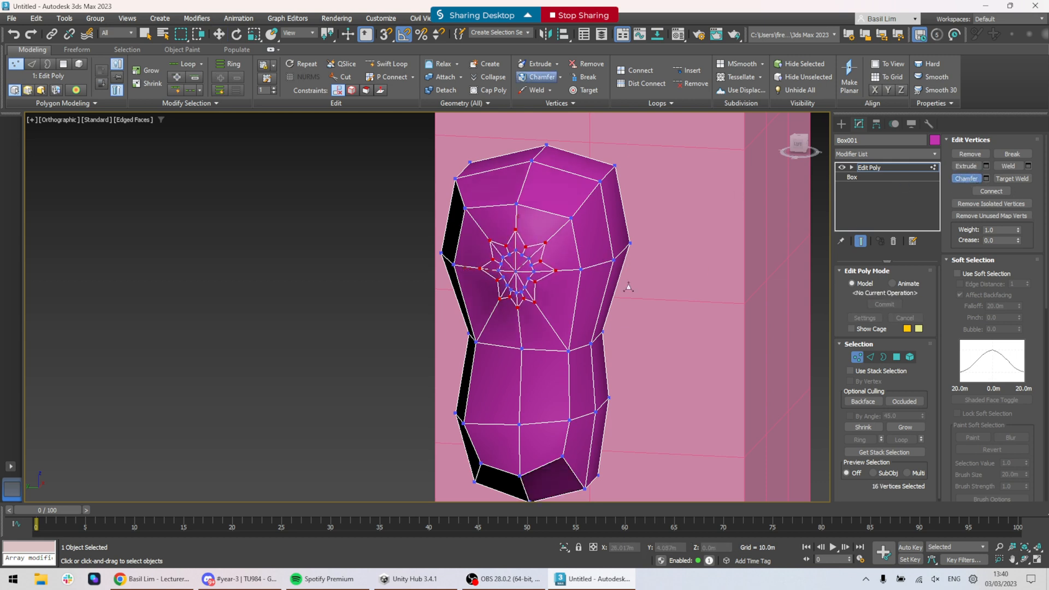
{"action": "key", "text": "ctrl+z"}
- Chamfer the central side vertex with amount 0.744 m, 0 segments, tension 0.405 and Open Chamfer enabled to cut a hole
{"action": "left_click", "coordinate": [987, 179]}
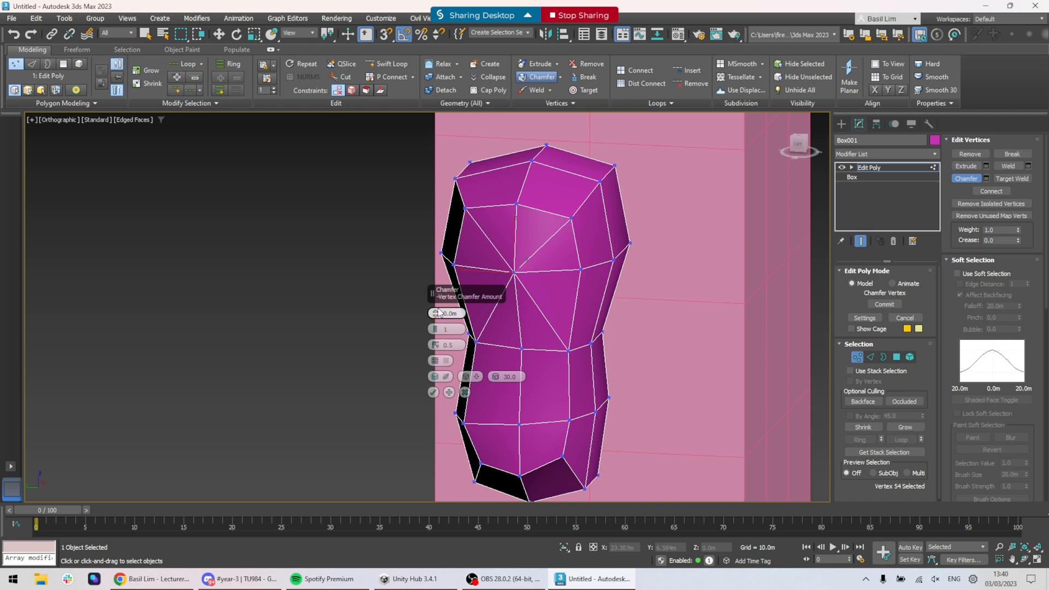
{"action": "left_click_drag", "start_coordinate": [436, 317], "coordinate": [436, 341]}
{"action": "left_click", "coordinate": [436, 330]}
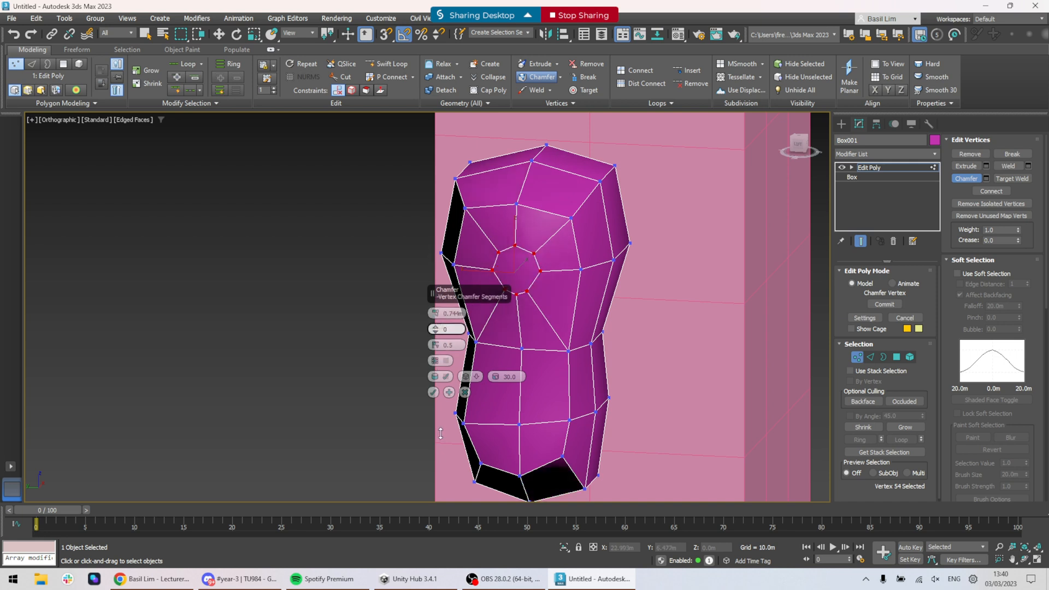
{"action": "left_click", "coordinate": [435, 362]}
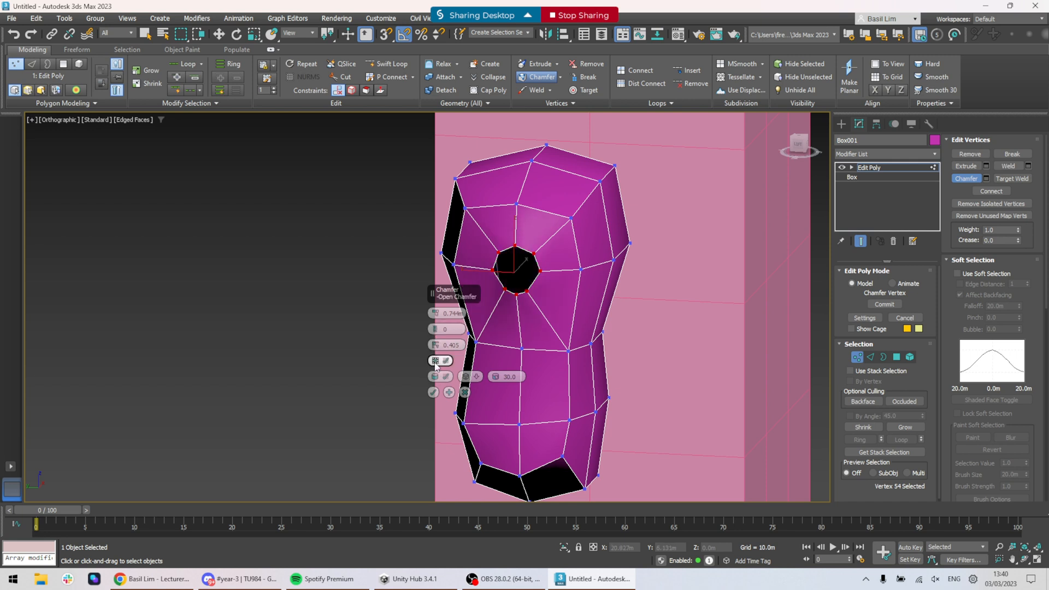
{"action": "left_click", "coordinate": [434, 393]}
- Scale up the ring of vertices around the shoulder hole and move it to about X -1.77 m, Z 6.86 m
{"action": "key", "text": "r"}
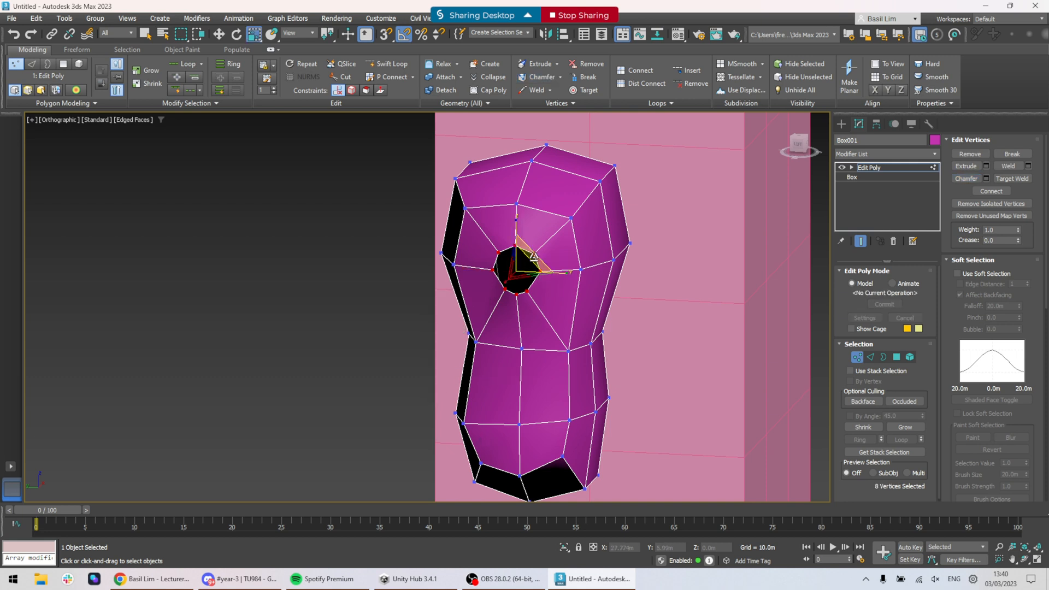
{"action": "left_click_drag", "start_coordinate": [530, 253], "coordinate": [579, 225]}
{"action": "middle_click_drag", "start_coordinate": [566, 273], "coordinate": [669, 288], "text": "alt"}
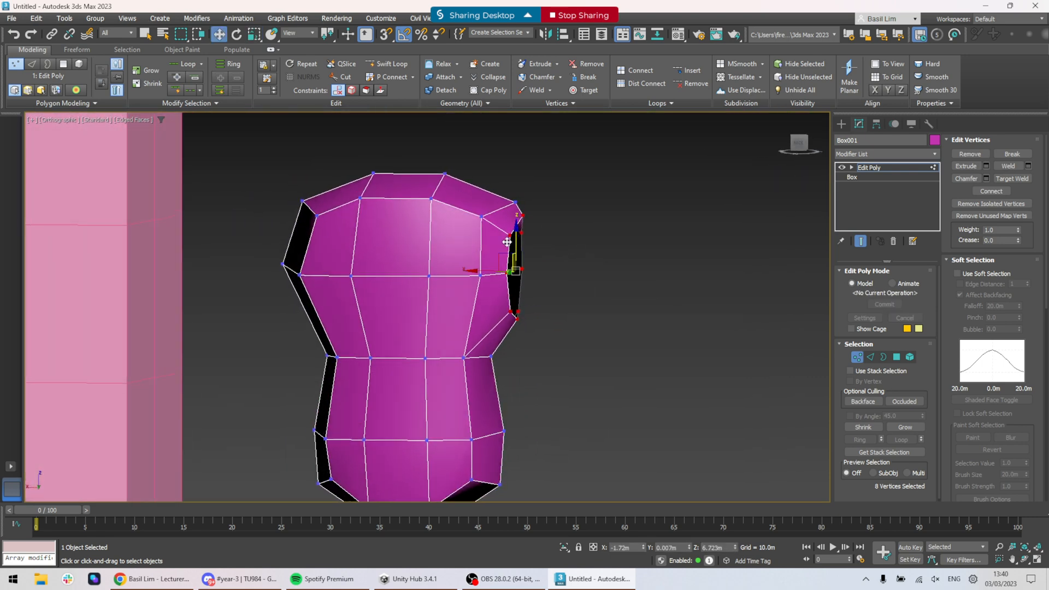
{"action": "key", "text": "w"}
{"action": "mouse_move", "coordinate": [504, 242]}
{"action": "left_mouse_down"}
{"action": "mouse_move", "coordinate": [522, 235]}
{"action": "mouse_move", "coordinate": [506, 244]}
{"action": "left_mouse_up"}
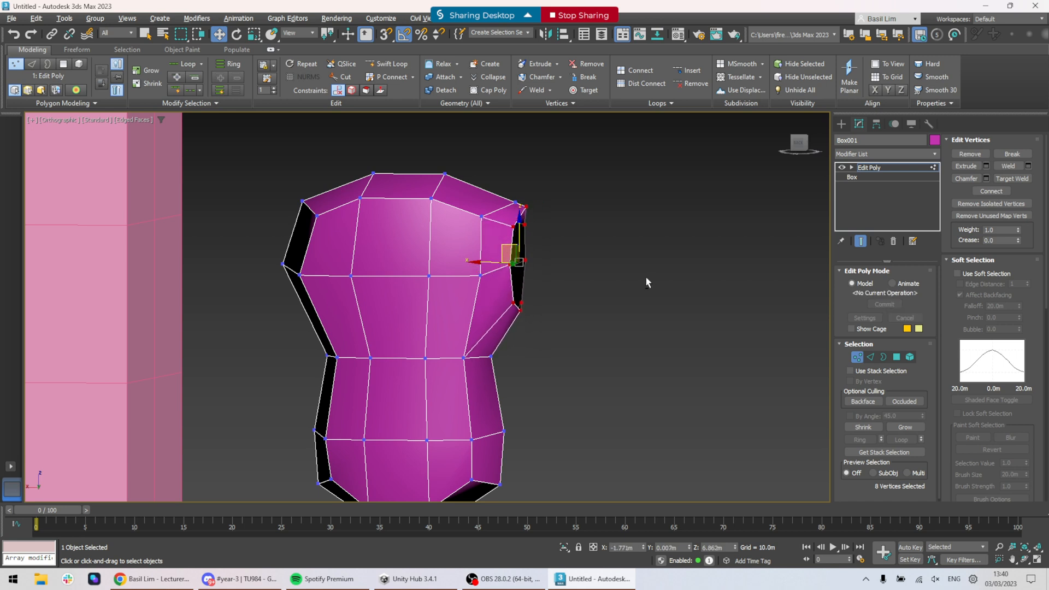
{"action": "middle_click_drag", "start_coordinate": [646, 279], "coordinate": [625, 290], "text": "alt"}
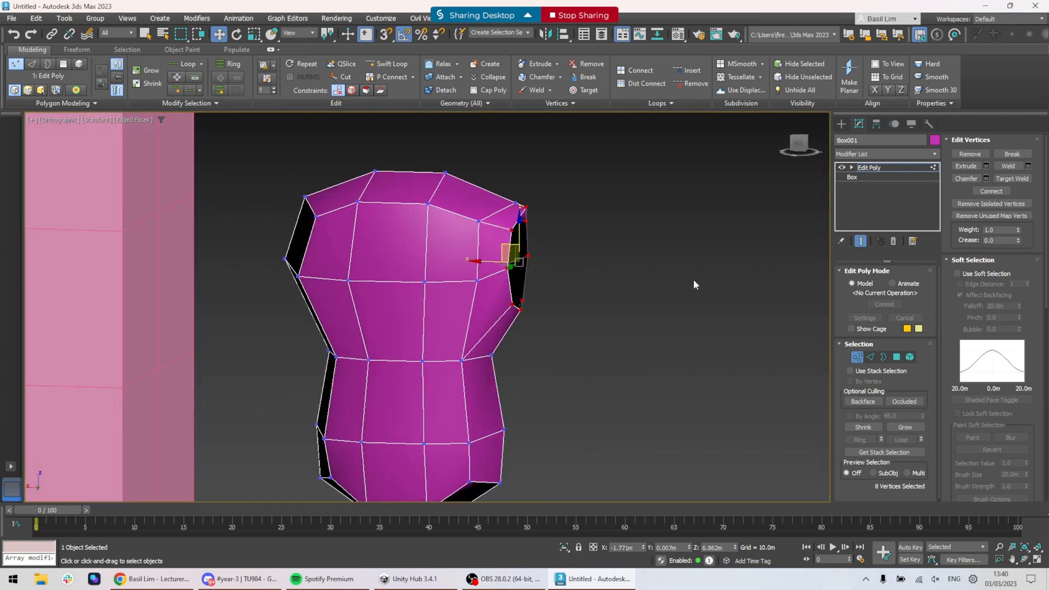
{"action": "middle_click_drag", "start_coordinate": [694, 283], "coordinate": [578, 265], "text": "alt"}
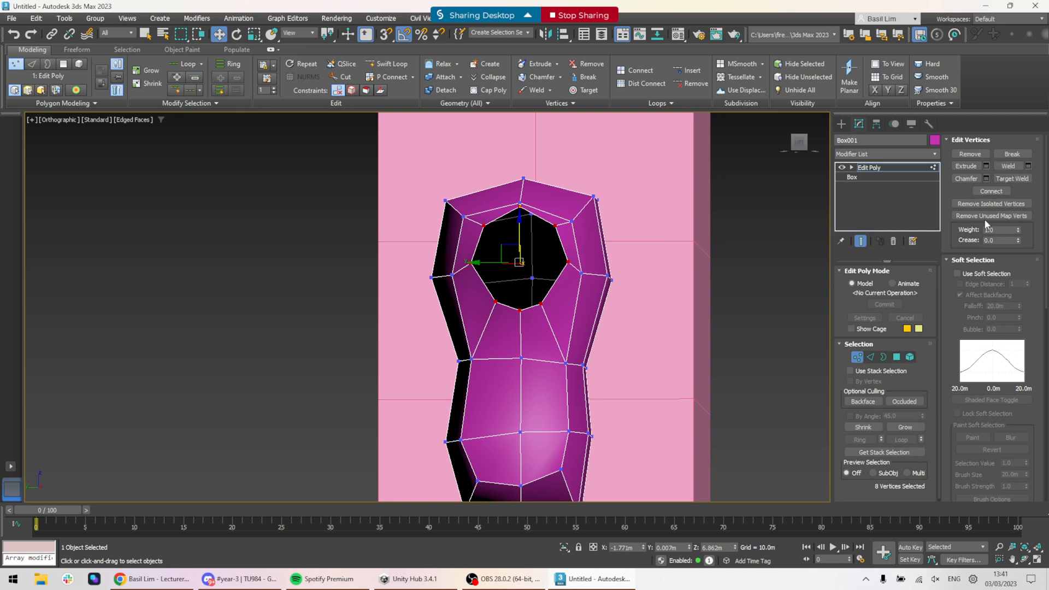
- Select the border of the shoulder hole and cap it with a polygon
{"action": "left_click", "coordinate": [883, 357]}
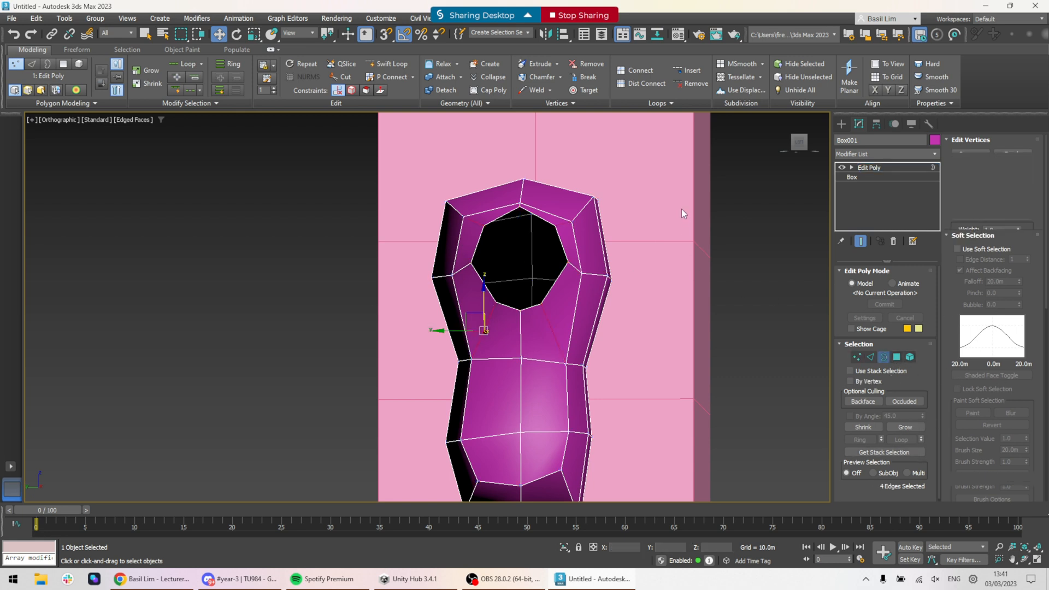
{"action": "left_click", "coordinate": [569, 299]}
{"action": "right_click", "coordinate": [609, 244]}
{"action": "left_click", "coordinate": [592, 282]}
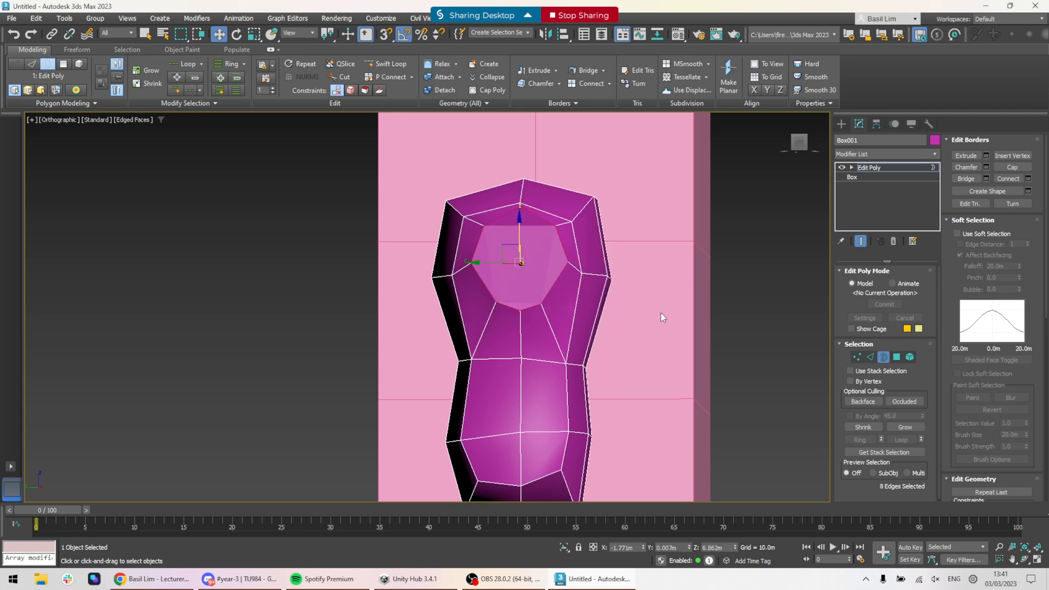
- Select the shoulder cap polygon and apply GeoPoly to turn it into a regular octagon
{"action": "left_click", "coordinate": [897, 357]}
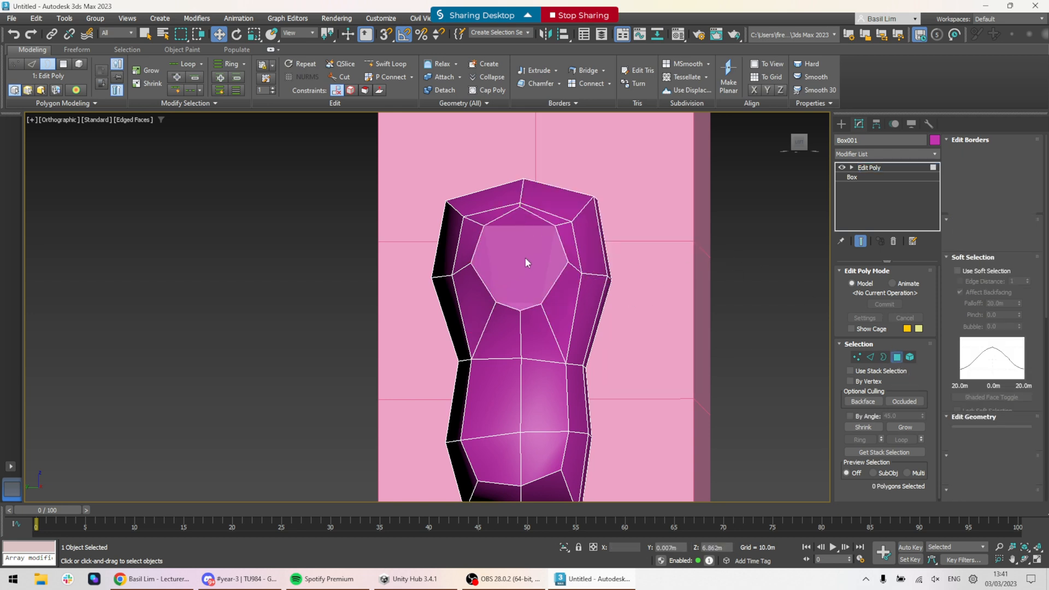
{"action": "left_click", "coordinate": [526, 258]}
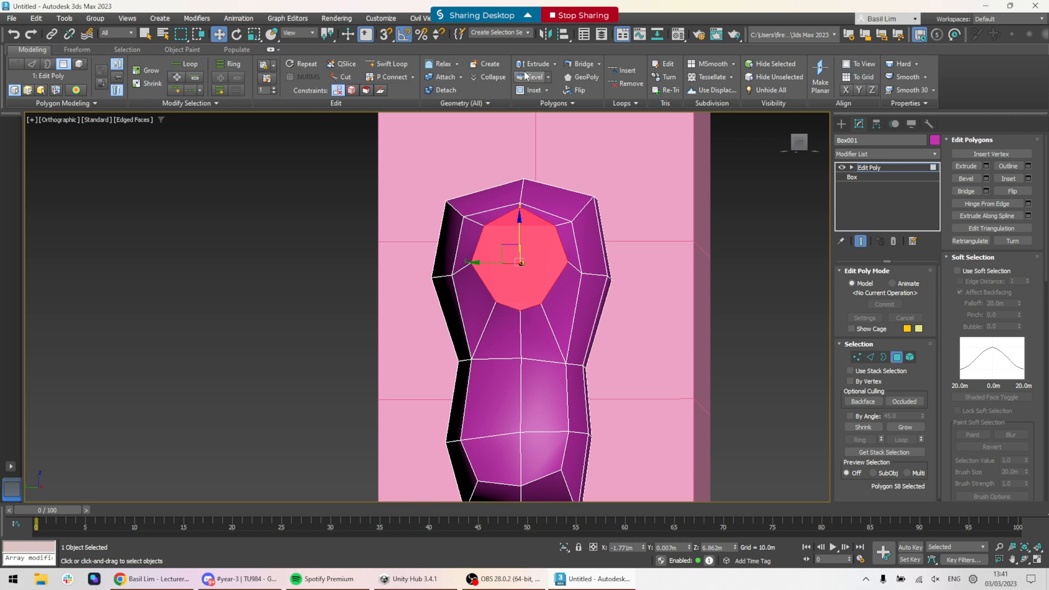
{"action": "left_click", "coordinate": [575, 78]}
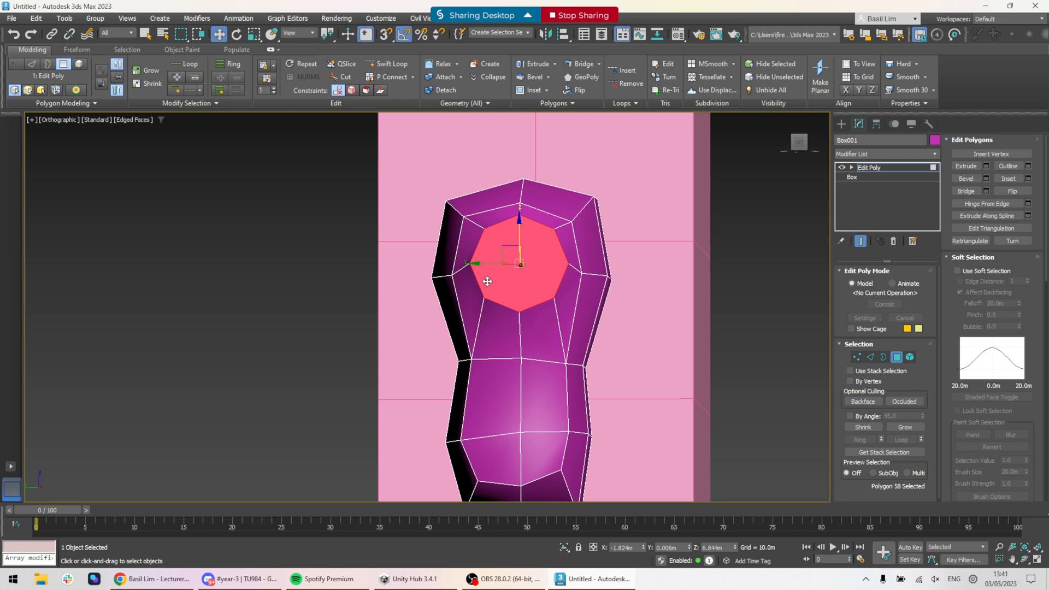
{"action": "middle_click_drag", "start_coordinate": [610, 236], "coordinate": [465, 269], "text": "alt"}
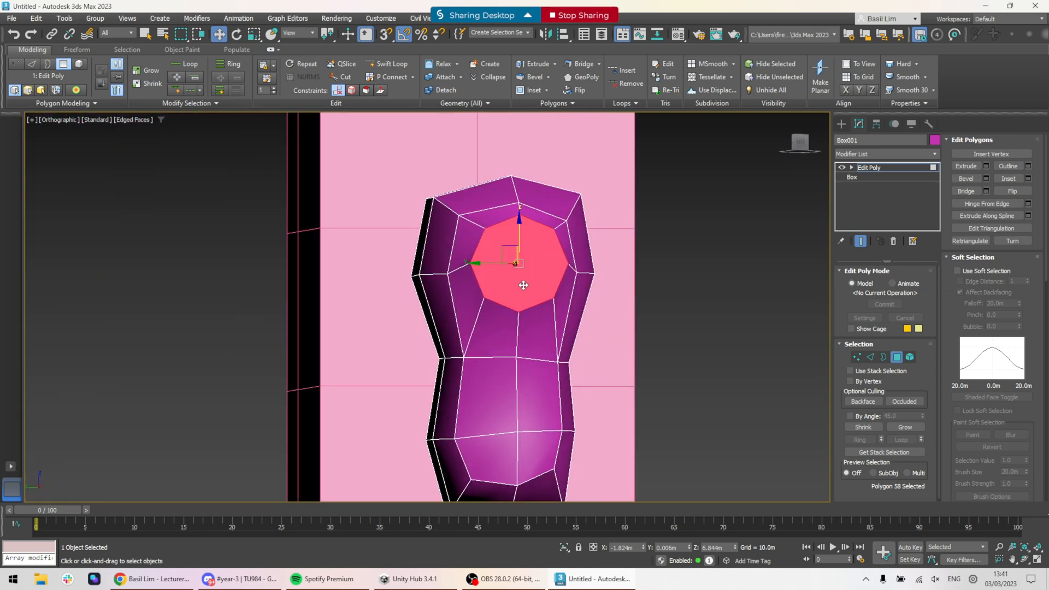
{"action": "middle_click_drag", "start_coordinate": [524, 284], "coordinate": [551, 276], "text": "alt"}
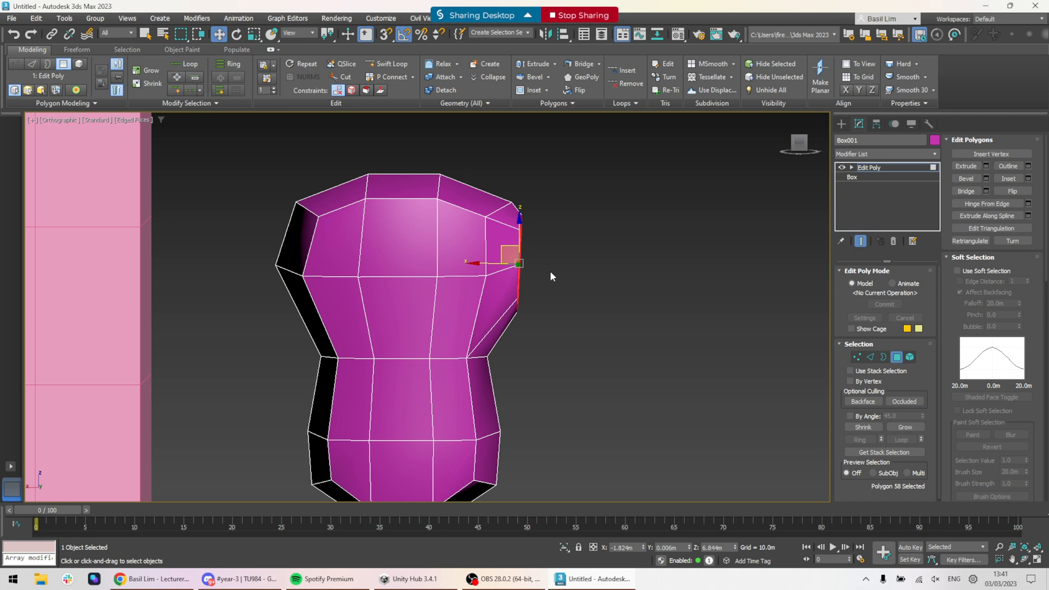
- Select the 13 vertices around the octagonal shoulder and move them inward and up to about X -1.44 m, Z 7.25 m
{"action": "left_click", "coordinate": [503, 247]}
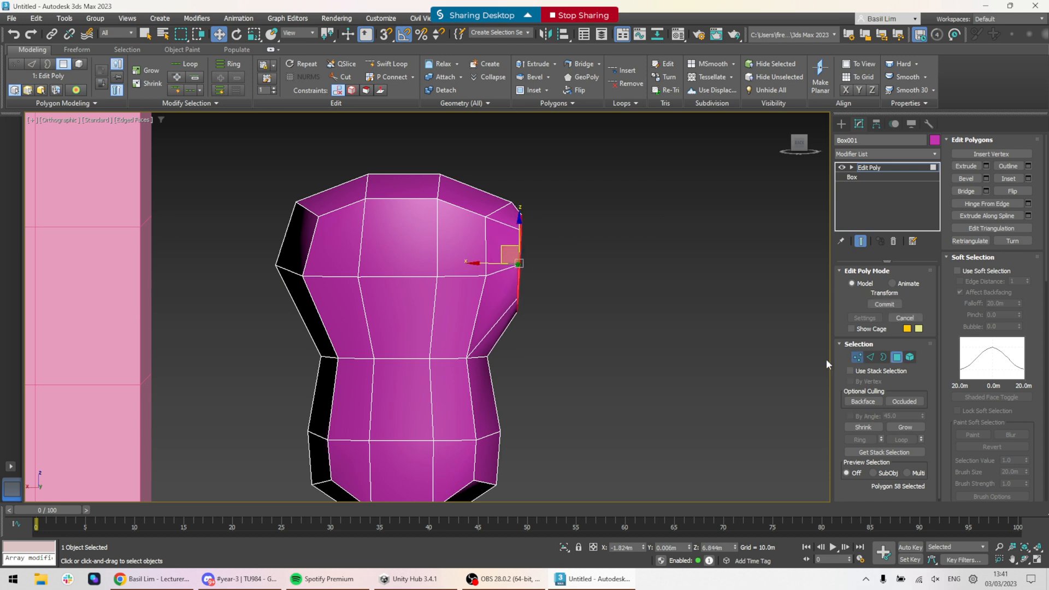
{"action": "left_click", "coordinate": [858, 357]}
{"action": "middle_click_drag", "start_coordinate": [563, 251], "coordinate": [589, 247], "text": "alt"}
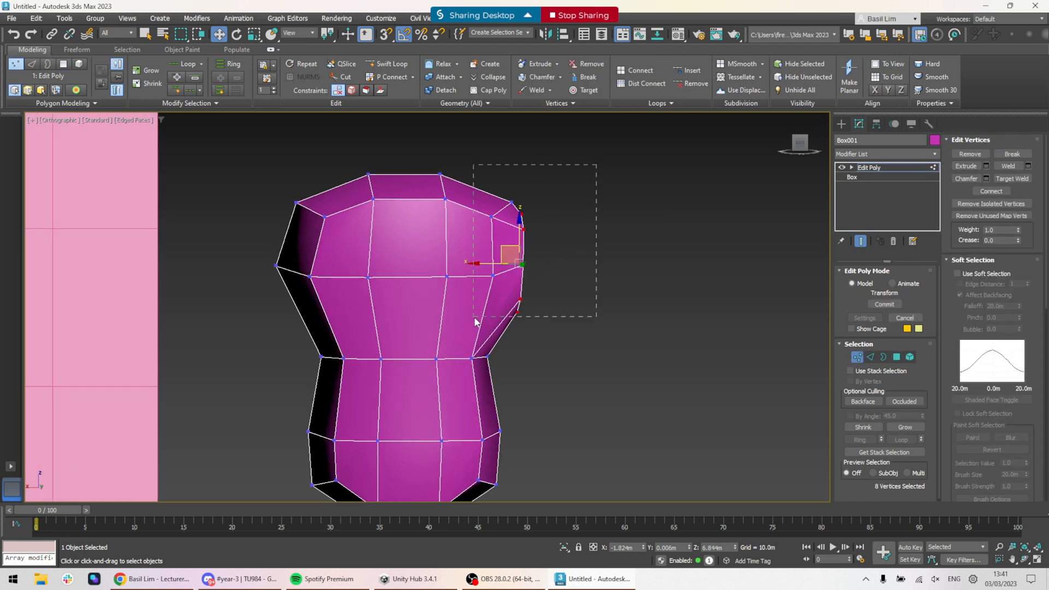
{"action": "left_click_drag", "start_coordinate": [475, 319], "coordinate": [479, 306]}
{"action": "left_click_drag", "start_coordinate": [481, 248], "coordinate": [485, 218]}
{"action": "middle_click_drag", "start_coordinate": [616, 277], "coordinate": [577, 289], "text": "alt"}
{"action": "scroll", "coordinate": [577, 289], "scroll_direction": "down", "scroll_amount": 3}
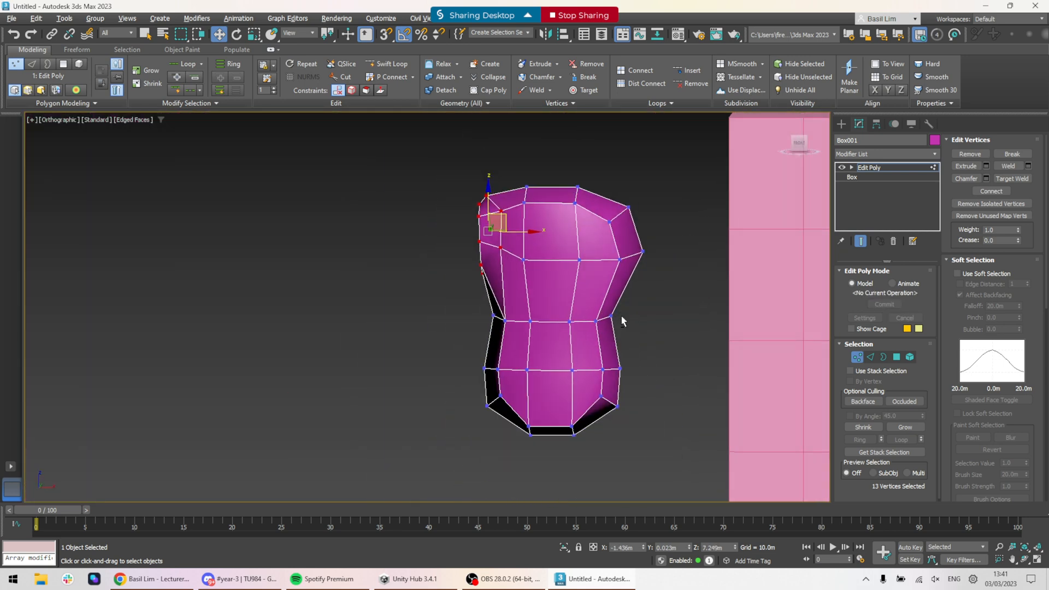
- Leave vertex editing and add a Symmetry modifier above the torso's Edit Poly
{"action": "left_click", "coordinate": [856, 357]}
{"action": "left_click", "coordinate": [913, 154]}
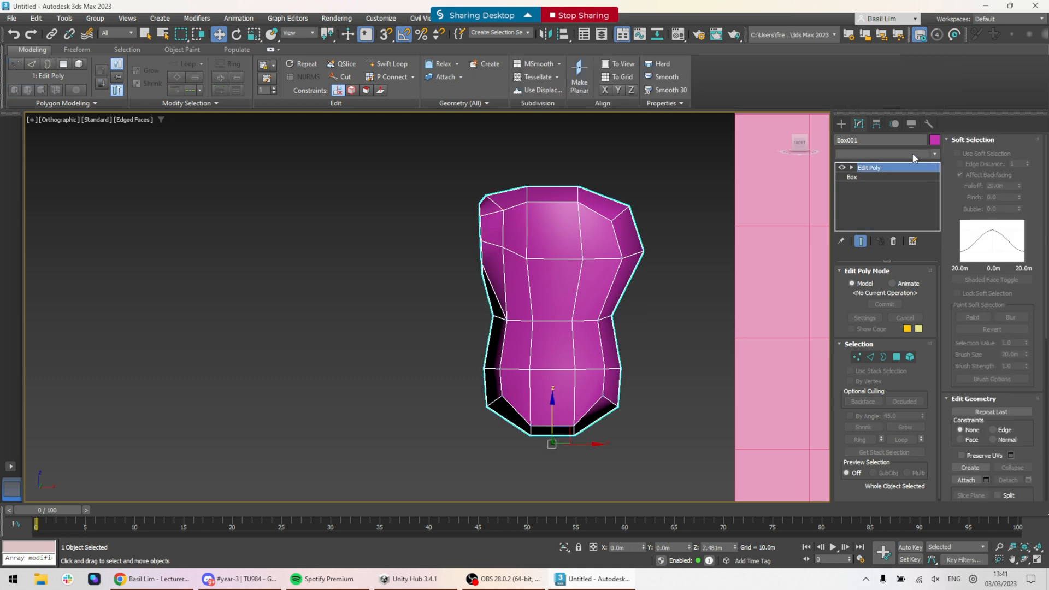
{"action": "type", "text": "sy"}
{"action": "key", "text": "Return"}
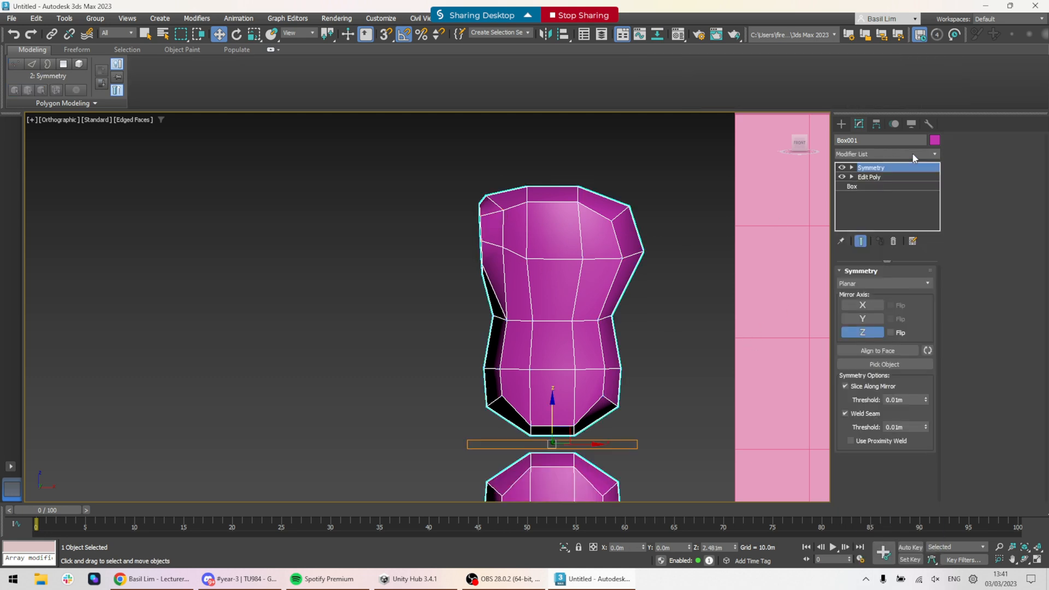
- Set the Symmetry mirror axis to X with Flip enabled so the shaped shoulder is mirrored across the torso
{"action": "middle_click_drag", "start_coordinate": [689, 352], "coordinate": [654, 308]}
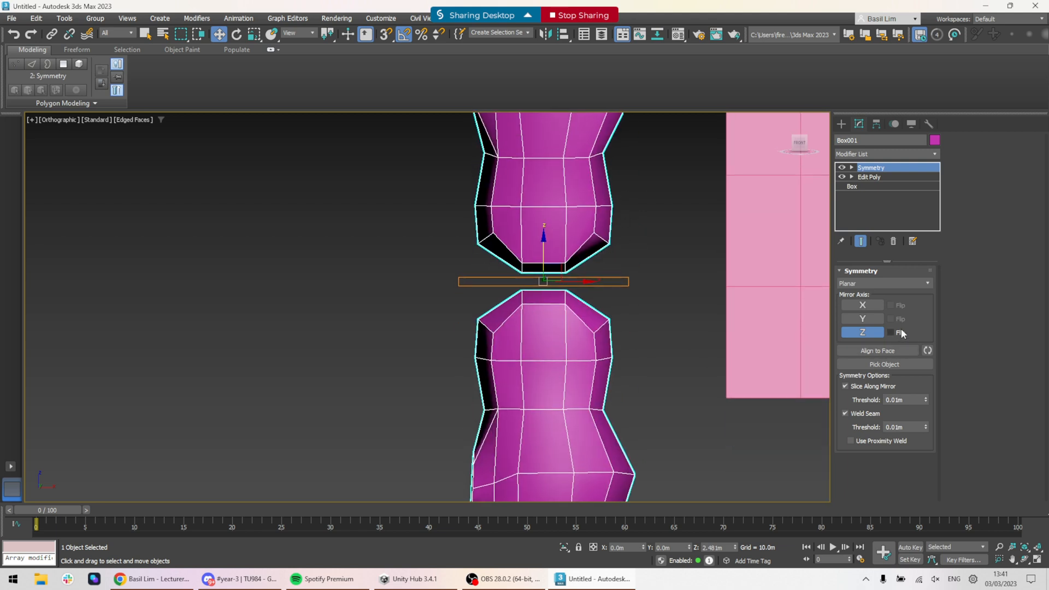
{"action": "left_click", "coordinate": [866, 322]}
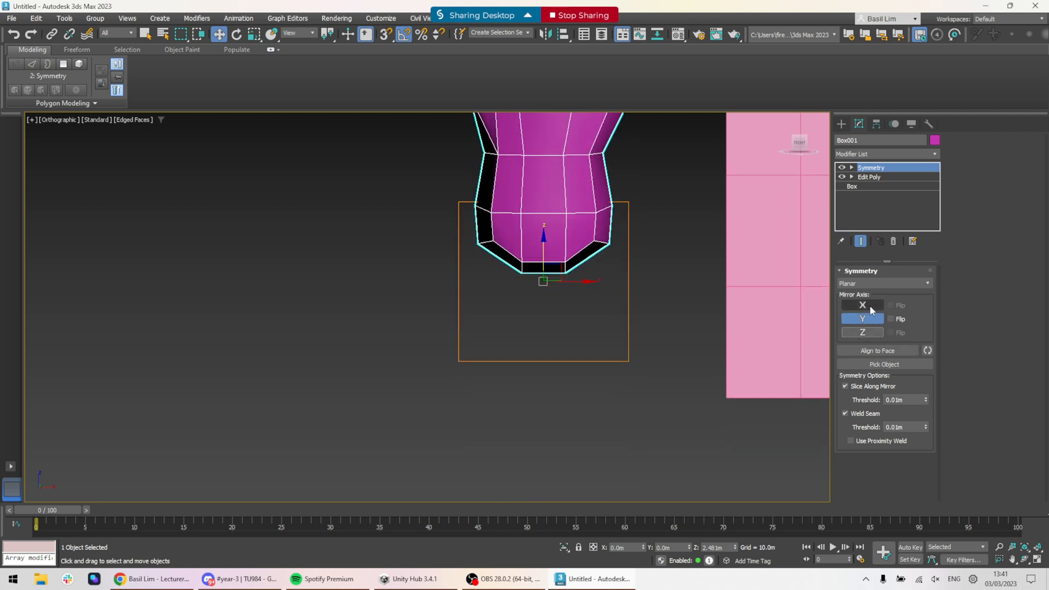
{"action": "middle_click_drag", "start_coordinate": [562, 265], "coordinate": [574, 343]}
{"action": "left_click", "coordinate": [875, 320]}
{"action": "left_click", "coordinate": [870, 307]}
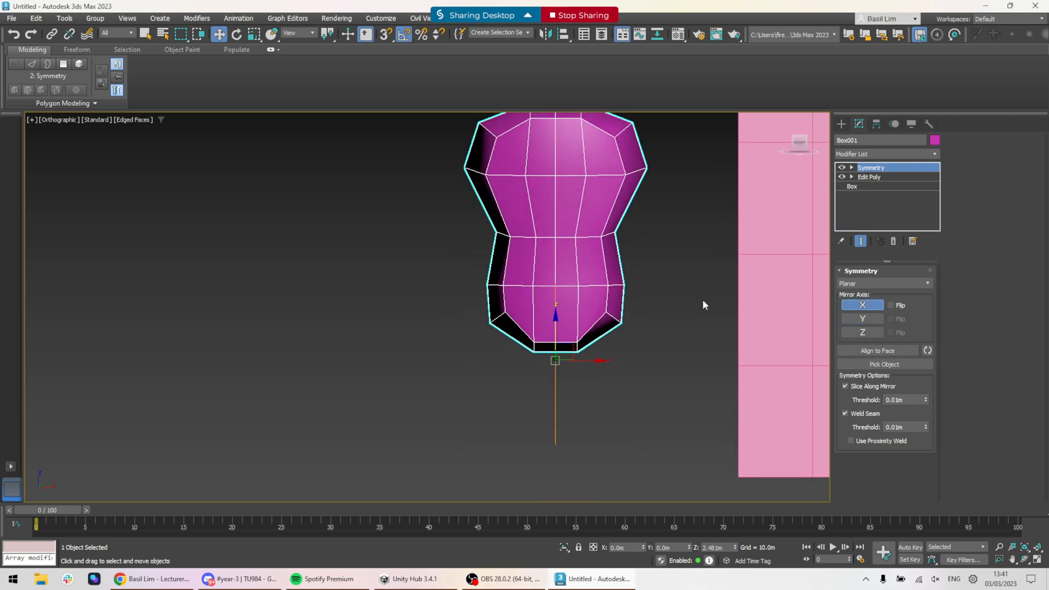
{"action": "middle_click_drag", "start_coordinate": [604, 275], "coordinate": [604, 312]}
{"action": "left_click", "coordinate": [890, 304]}
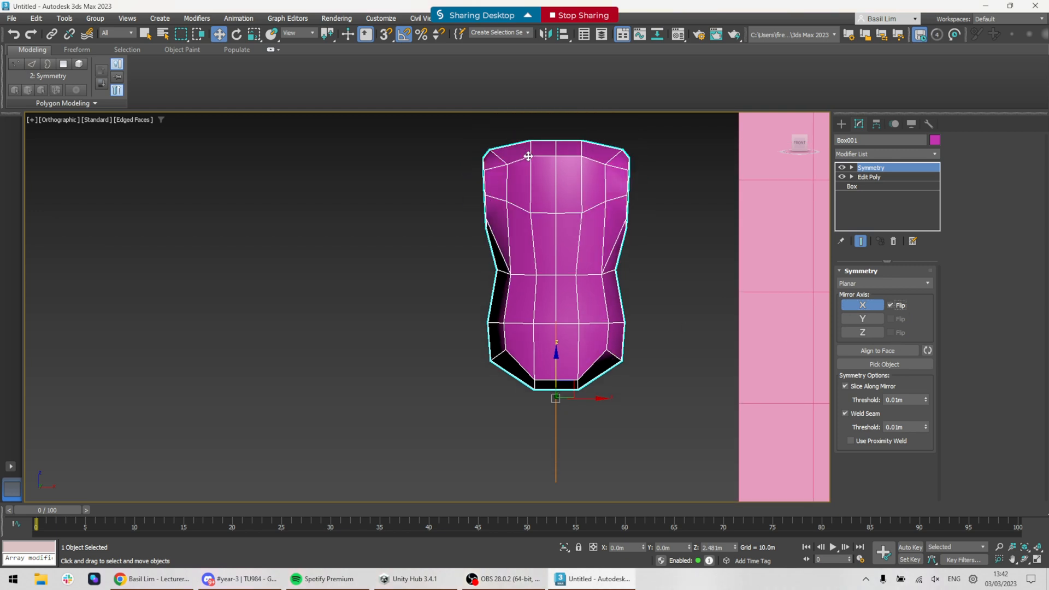
{"action": "middle_click_drag", "start_coordinate": [528, 156], "coordinate": [604, 233], "text": "alt"}
{"action": "middle_click_drag", "start_coordinate": [638, 186], "coordinate": [507, 182], "text": "alt"}
{"action": "middle_click_drag", "start_coordinate": [607, 215], "coordinate": [689, 273], "text": "alt"}
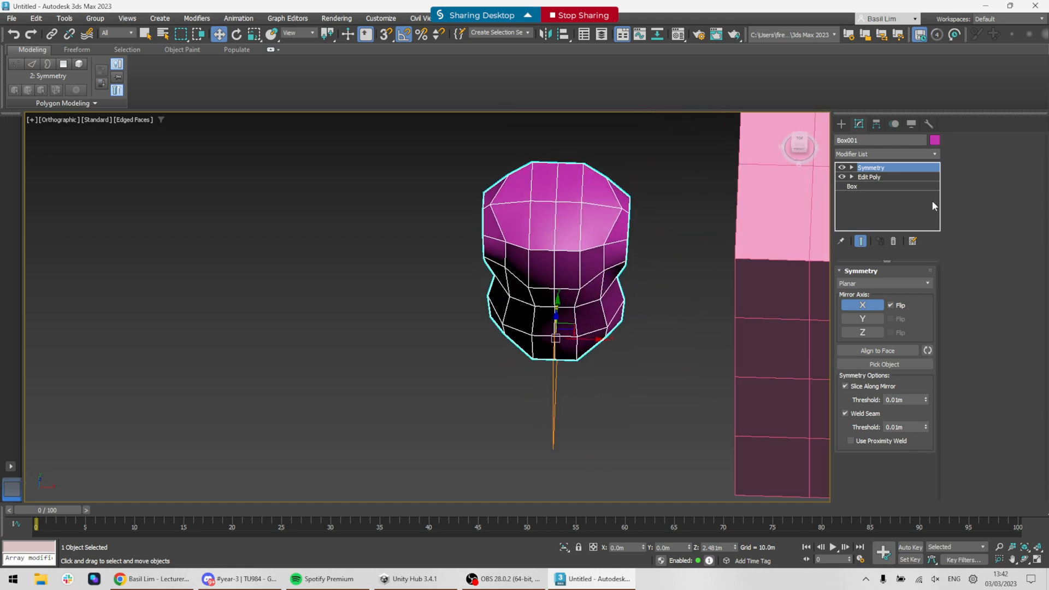
- Return to the Edit Poly modifier below Symmetry, comparing the torso without and with the end result shown
{"action": "left_click", "coordinate": [861, 177]}
{"action": "scroll", "coordinate": [693, 251], "scroll_direction": "up", "scroll_amount": 4}
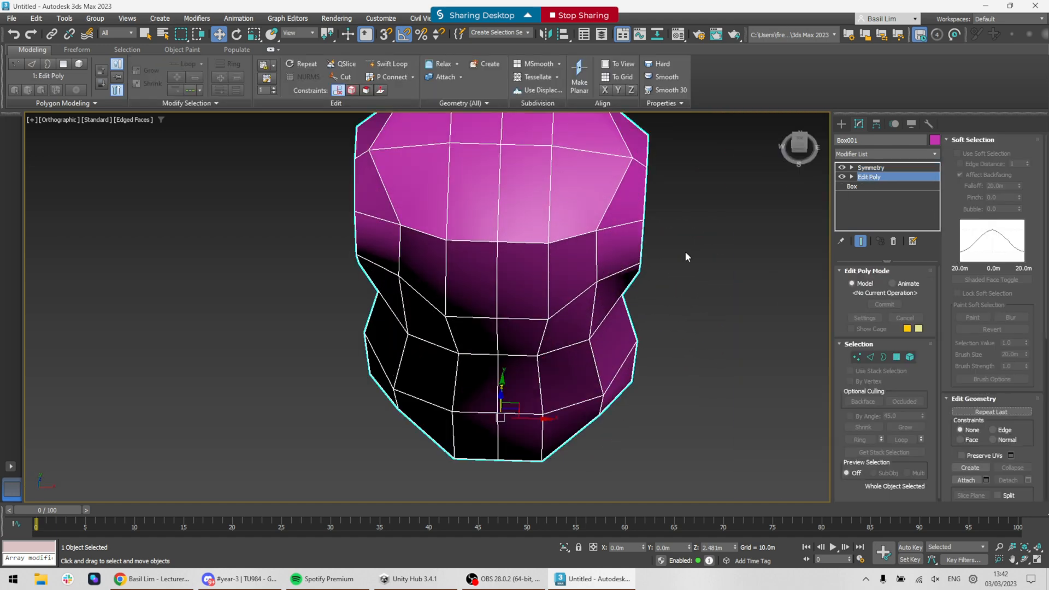
{"action": "left_click", "coordinate": [861, 241]}
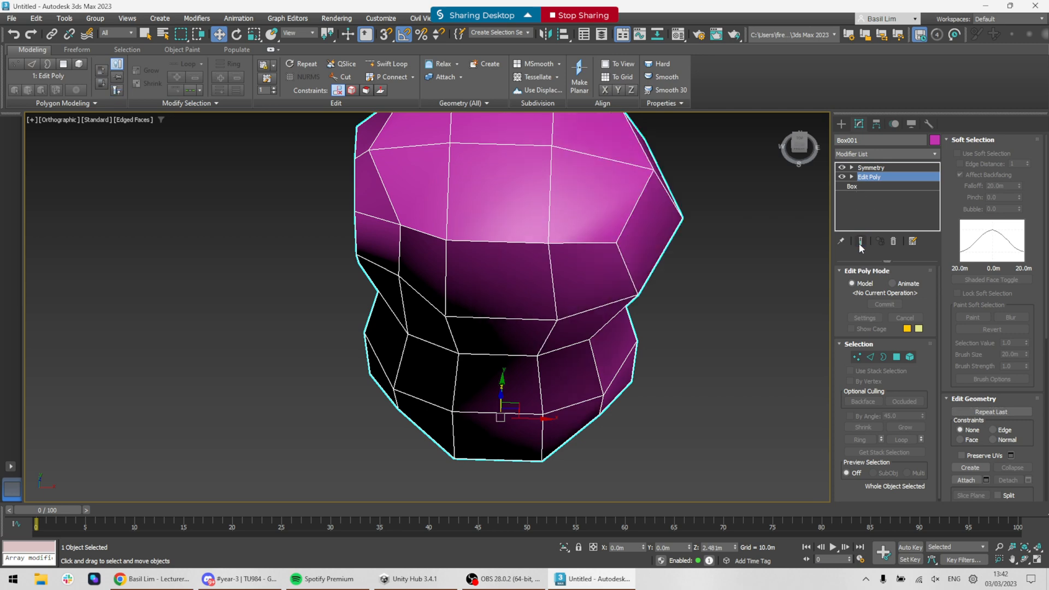
{"action": "left_click", "coordinate": [861, 246]}
{"action": "middle_click_drag", "start_coordinate": [513, 294], "coordinate": [634, 286], "text": "alt"}
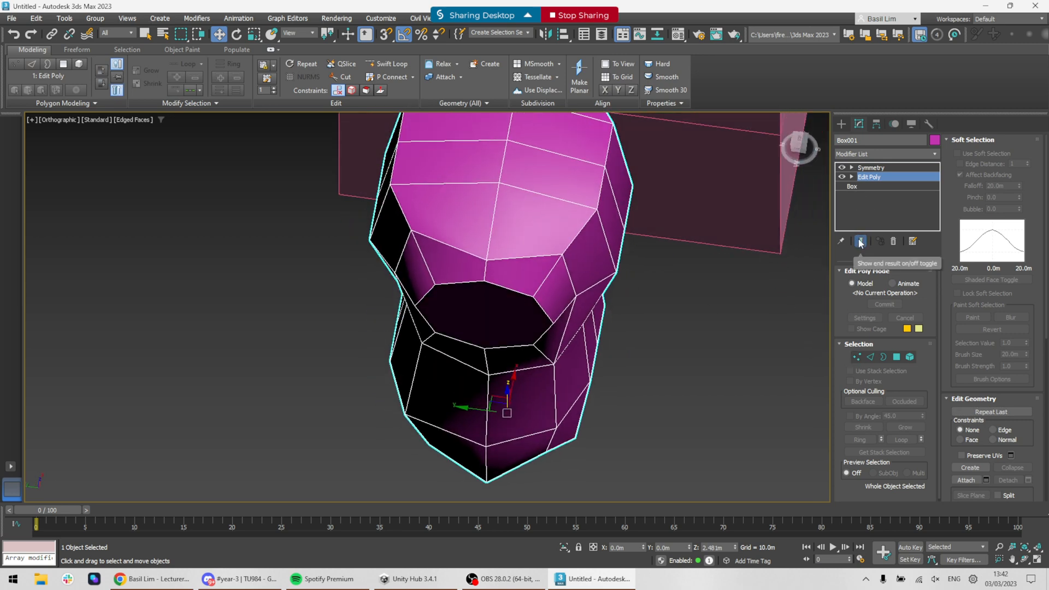
- Adjust two individual vertices beside the shoulder to even out the rounded outline of the upper torso
{"action": "left_click", "coordinate": [857, 356]}
{"action": "middle_click_drag", "start_coordinate": [585, 300], "coordinate": [502, 357]}
{"action": "left_click", "coordinate": [498, 352]}
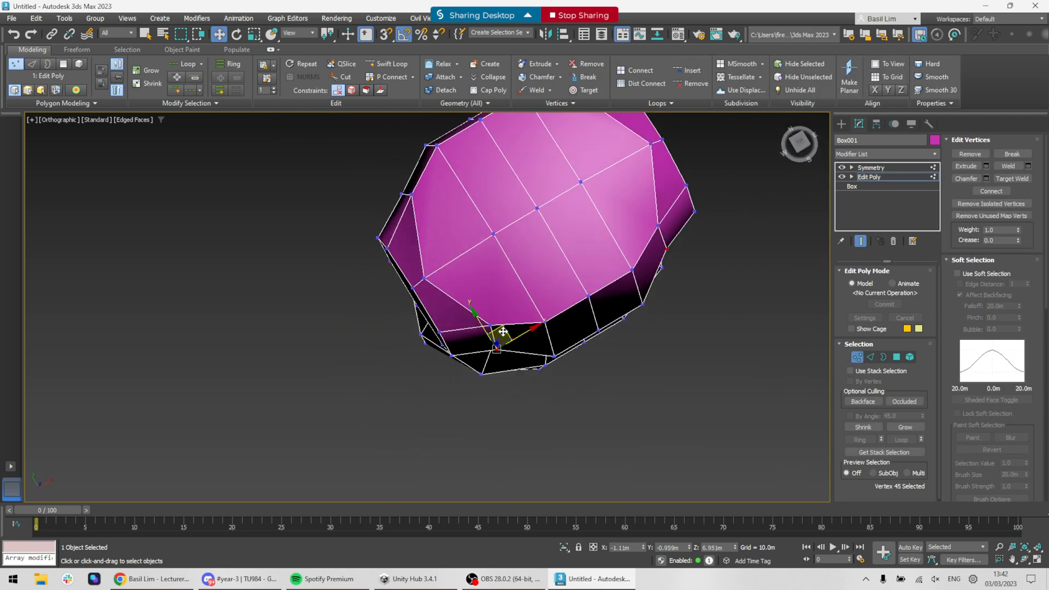
{"action": "left_click", "coordinate": [488, 319]}
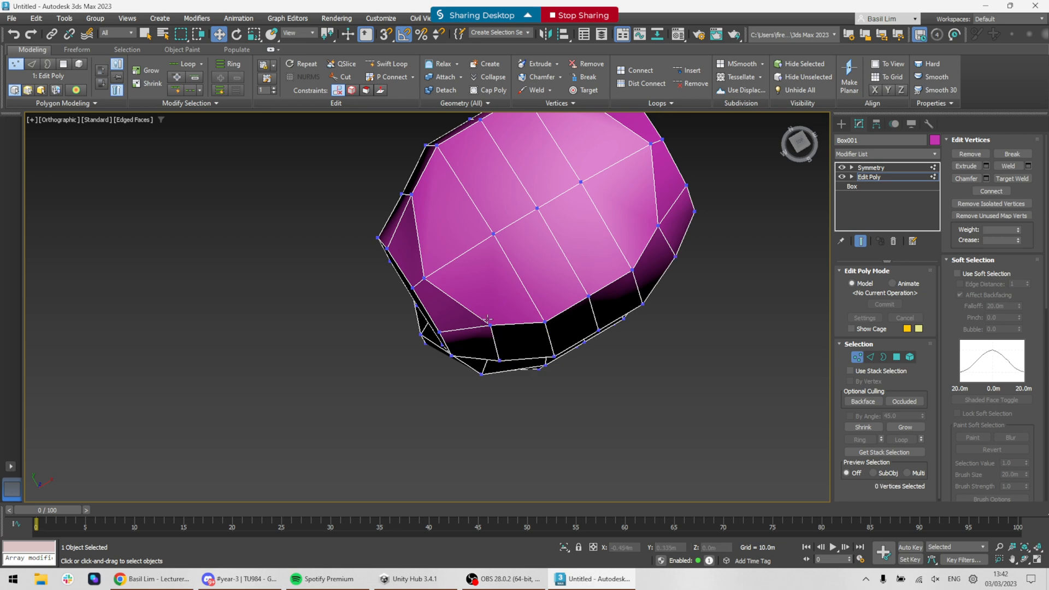
{"action": "left_click", "coordinate": [492, 325]}
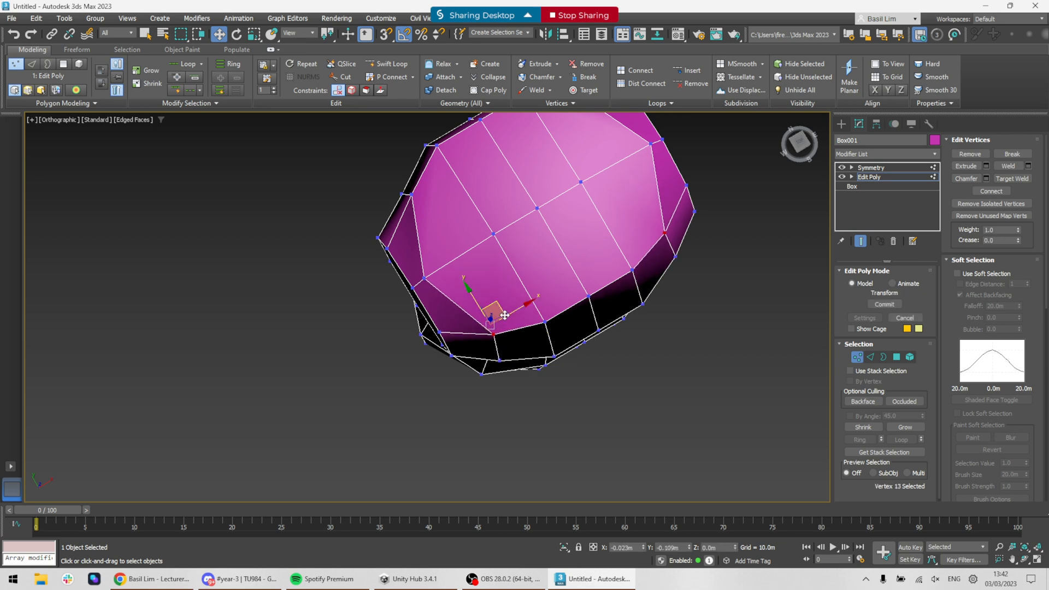
- Select the octagonal shoulder cap polygon and delete it to open the arm hole
{"action": "middle_click_drag", "start_coordinate": [492, 305], "coordinate": [683, 343], "text": "alt"}
{"action": "left_click", "coordinate": [897, 357]}
{"action": "left_click", "coordinate": [571, 267]}
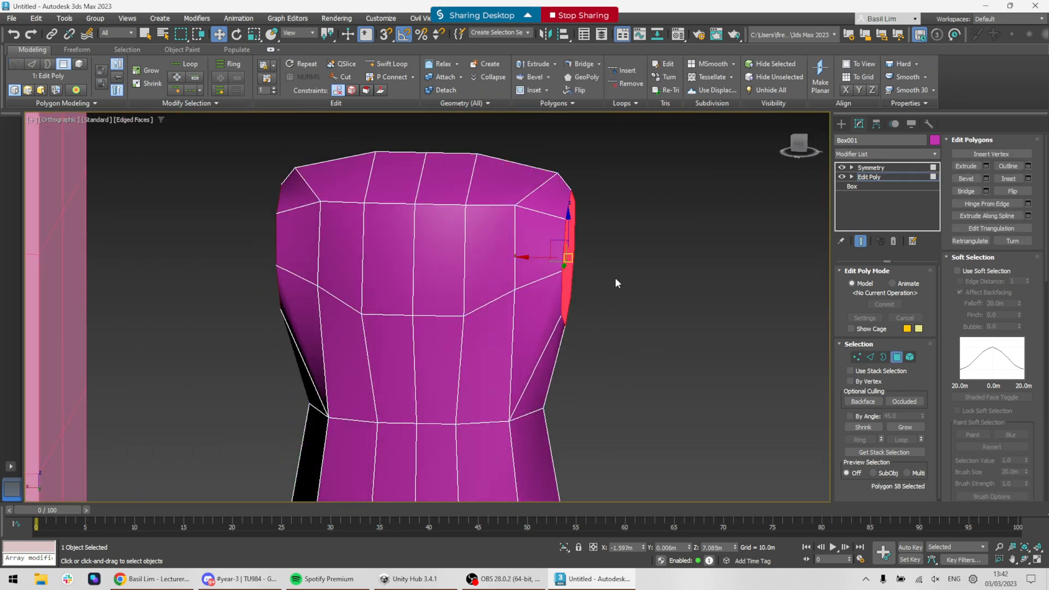
{"action": "middle_click_drag", "start_coordinate": [616, 283], "coordinate": [626, 324], "text": "alt"}
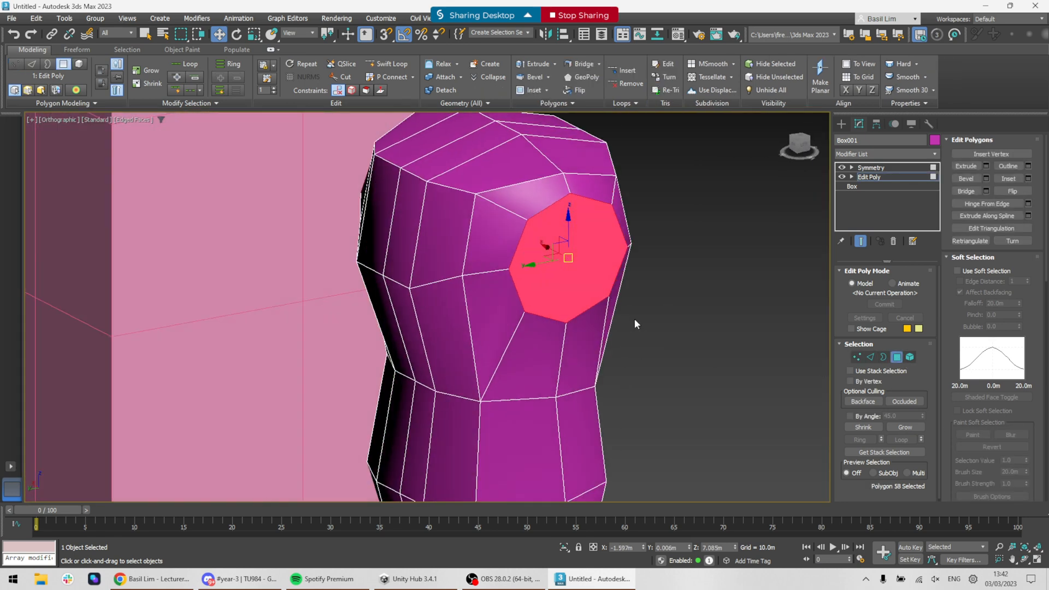
{"action": "key", "text": "Delete"}
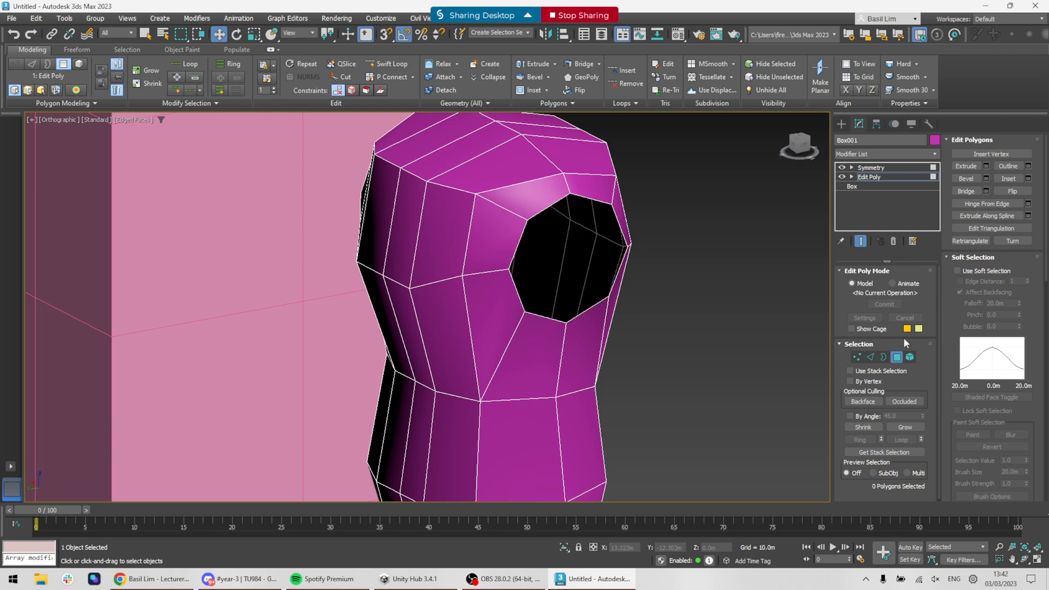
- Select the border of the arm hole and extrude it outward along X to about -2.3 m as a short sleeve
{"action": "left_click", "coordinate": [884, 357]}
{"action": "middle_click_drag", "start_coordinate": [632, 390], "coordinate": [549, 378], "text": "alt"}
{"action": "left_click_drag", "start_coordinate": [692, 403], "coordinate": [542, 211]}
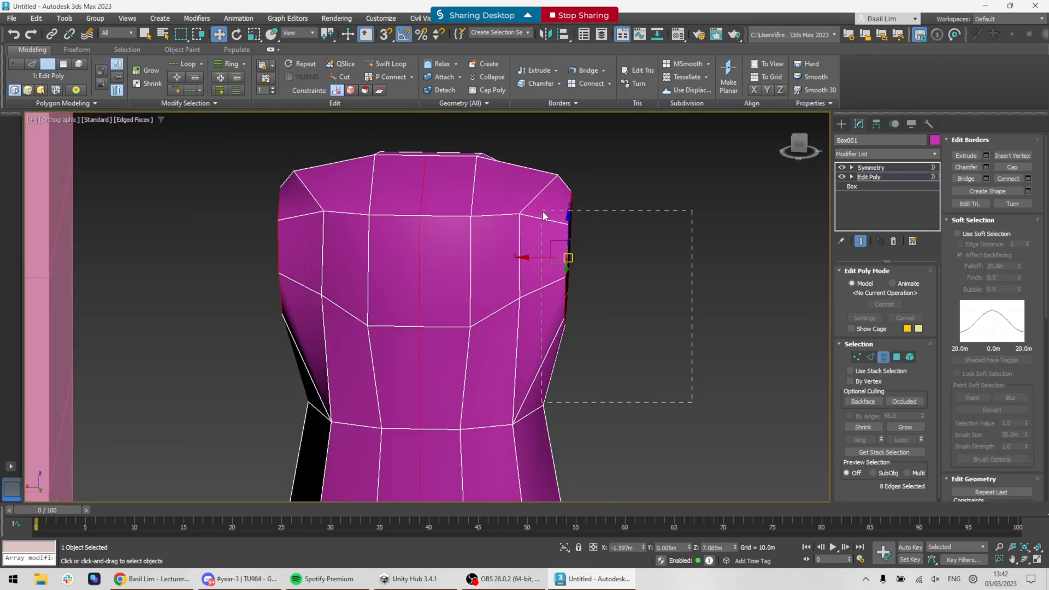
{"action": "middle_click_drag", "start_coordinate": [605, 313], "coordinate": [647, 335], "text": "alt"}
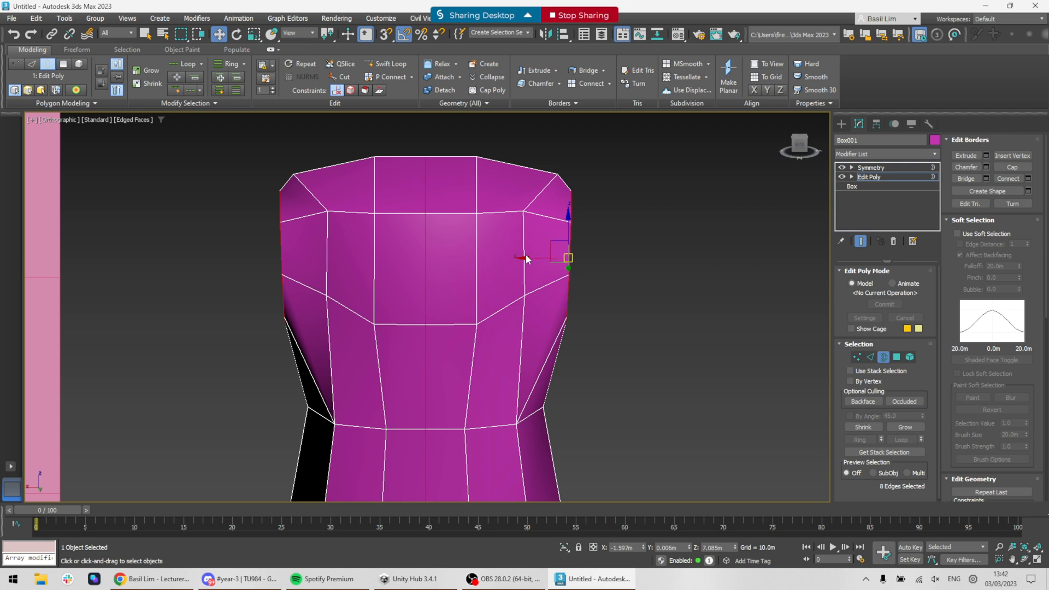
{"action": "left_click_drag", "start_coordinate": [526, 258], "coordinate": [589, 268], "text": "shift"}
{"action": "middle_click_drag", "start_coordinate": [669, 271], "coordinate": [546, 272]}
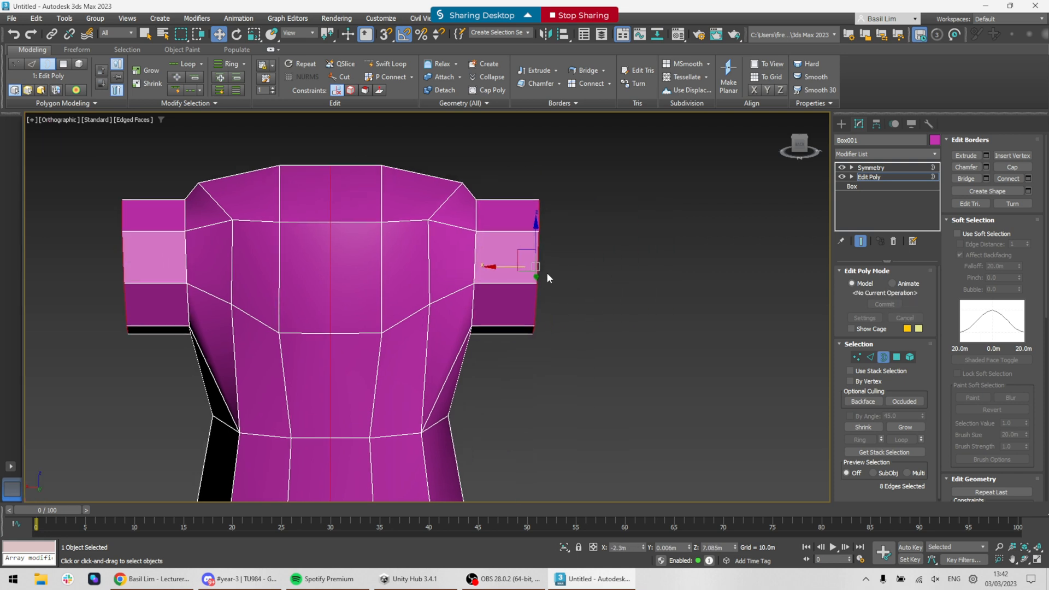
- Flatten the arm's open border with Make Planar on the X axis
{"action": "scroll", "coordinate": [547, 273], "scroll_direction": "down", "scroll_amount": 4}
{"action": "scroll", "coordinate": [1000, 311], "scroll_direction": "down", "scroll_amount": 5}
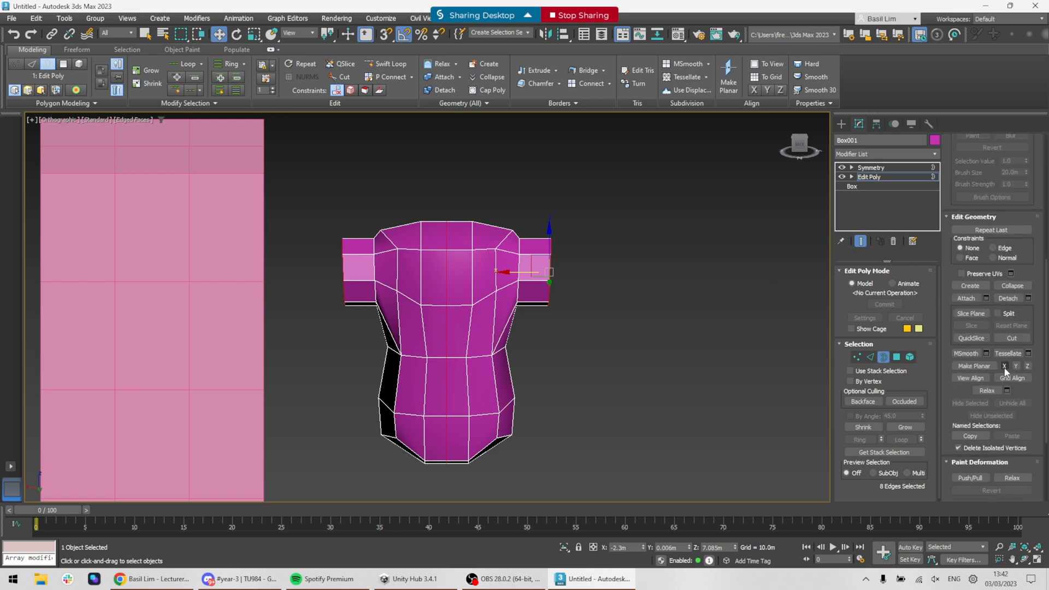
{"action": "left_click", "coordinate": [1005, 365]}
- Extrude the arm's open border outward along X to about -5.9 m and scale its end down into a tapered arm
{"action": "middle_click_drag", "start_coordinate": [726, 326], "coordinate": [565, 293], "text": "alt"}
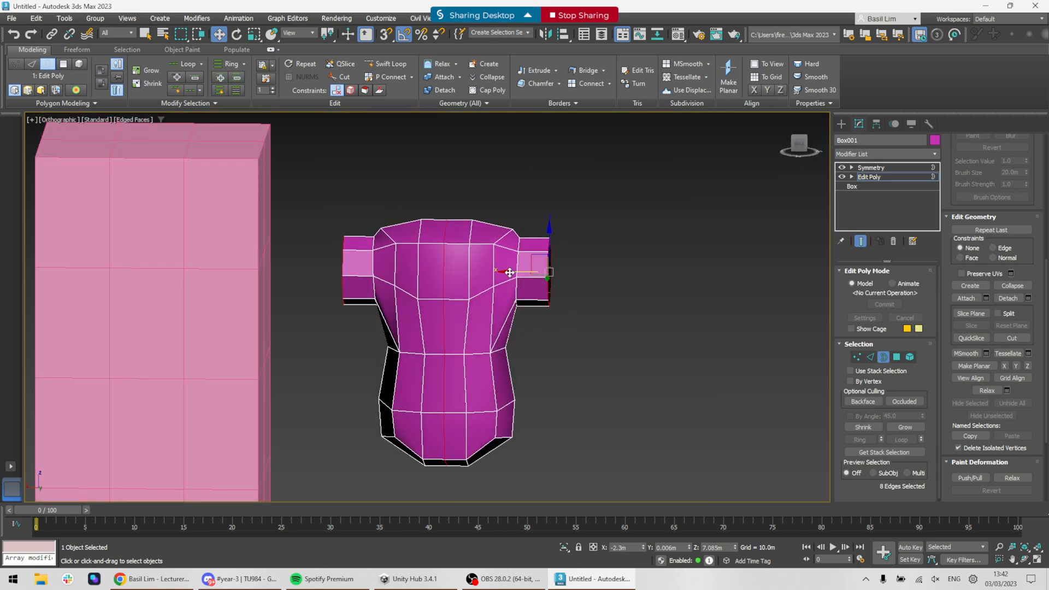
{"action": "left_click_drag", "start_coordinate": [509, 273], "coordinate": [673, 289], "text": "shift"}
{"action": "middle_click_drag", "start_coordinate": [673, 291], "coordinate": [689, 312], "text": "alt"}
{"action": "key", "text": "r"}
{"action": "left_click_drag", "start_coordinate": [703, 265], "coordinate": [704, 372]}
{"action": "middle_click_drag", "start_coordinate": [655, 323], "coordinate": [585, 300], "text": "alt"}
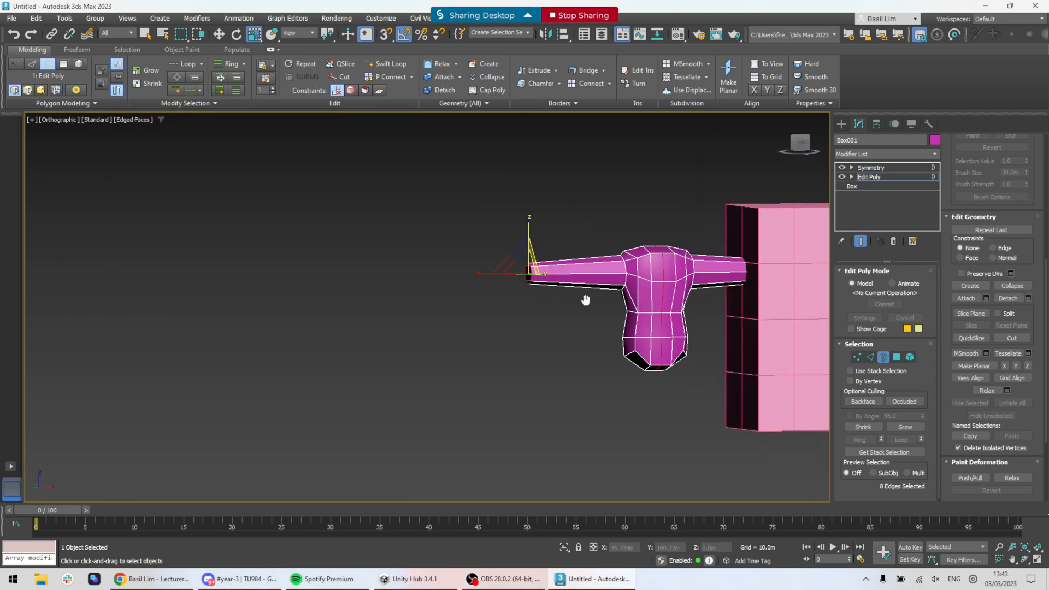
- Shorten the arm by moving its end border inward to about X -5.47 m
{"action": "key", "text": "w"}
{"action": "left_click_drag", "start_coordinate": [565, 273], "coordinate": [572, 282]}
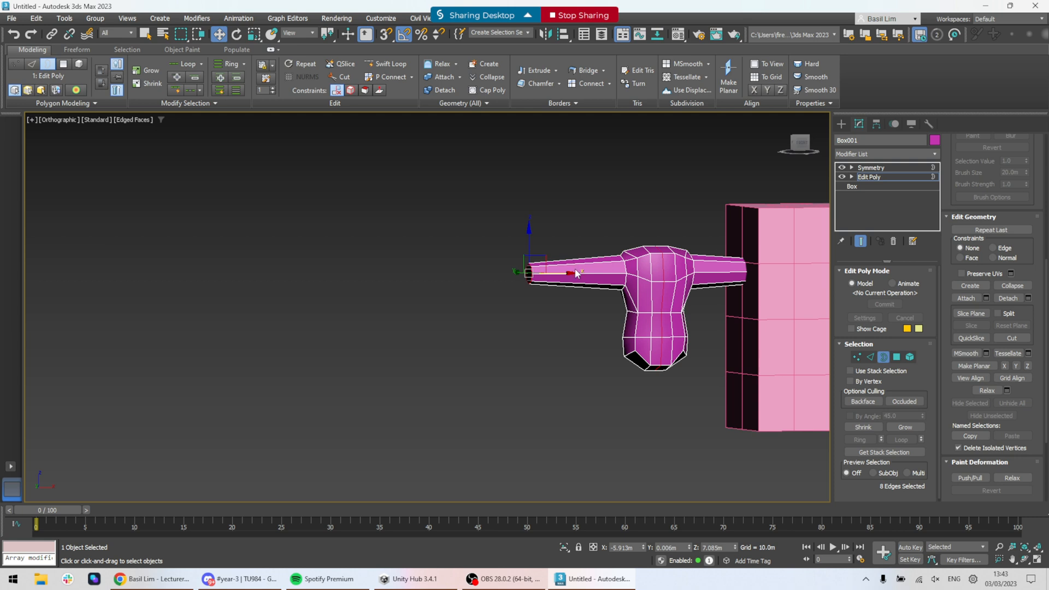
{"action": "scroll", "coordinate": [576, 273], "scroll_direction": "up", "scroll_amount": 3}
{"action": "left_click_drag", "start_coordinate": [527, 280], "coordinate": [546, 280]}
{"action": "middle_click_drag", "start_coordinate": [564, 289], "coordinate": [583, 312], "text": "alt"}
{"action": "scroll", "coordinate": [467, 288], "scroll_direction": "up", "scroll_amount": 3}
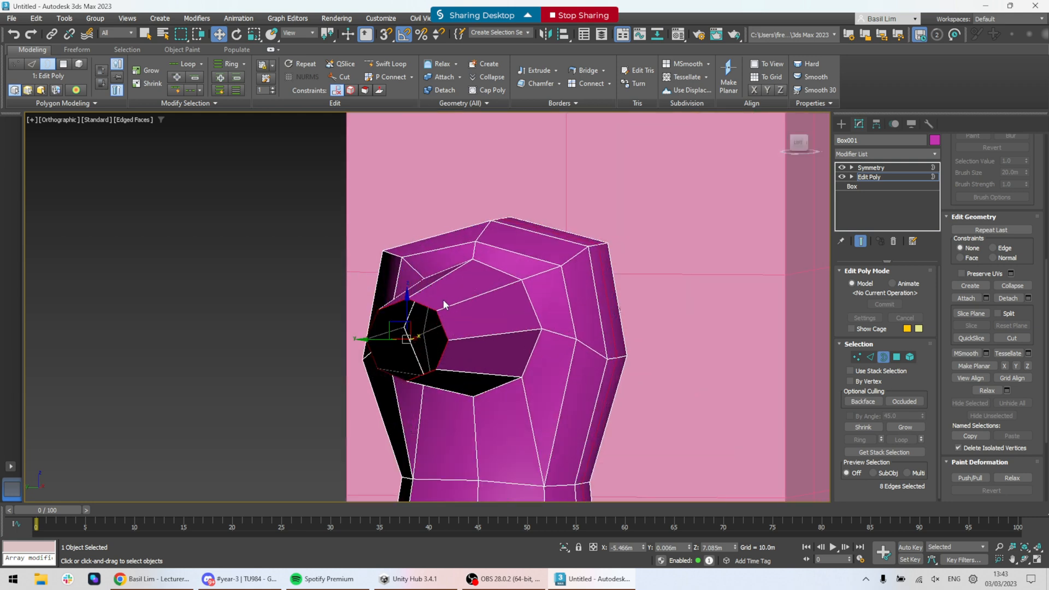
- Scale the wrist border down along Z and slightly along Y, and move it inward to about X -5.13 m
{"action": "key", "text": "r"}
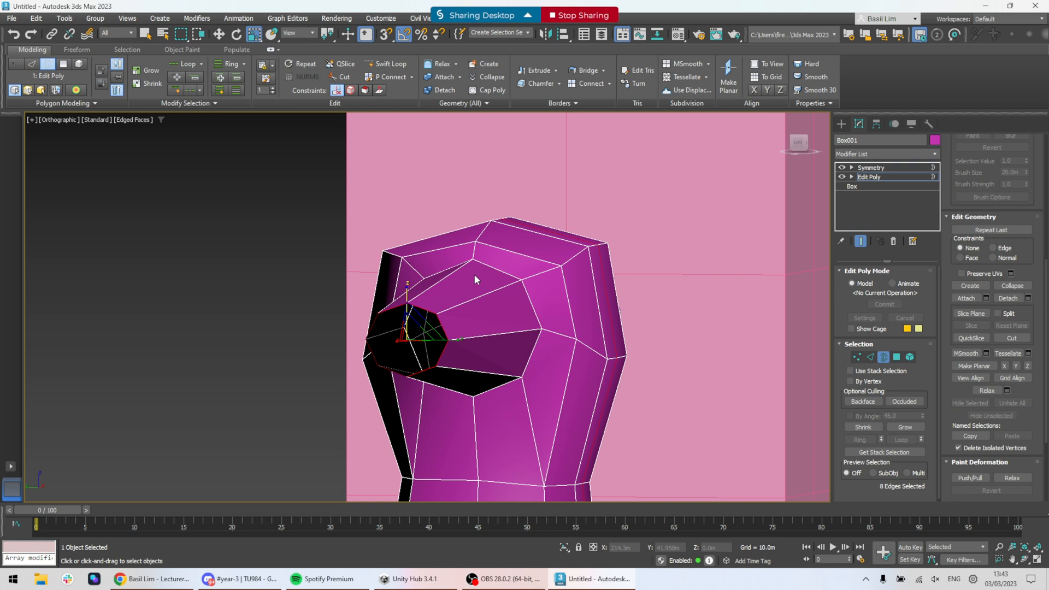
{"action": "left_click_drag", "start_coordinate": [409, 297], "coordinate": [410, 305]}
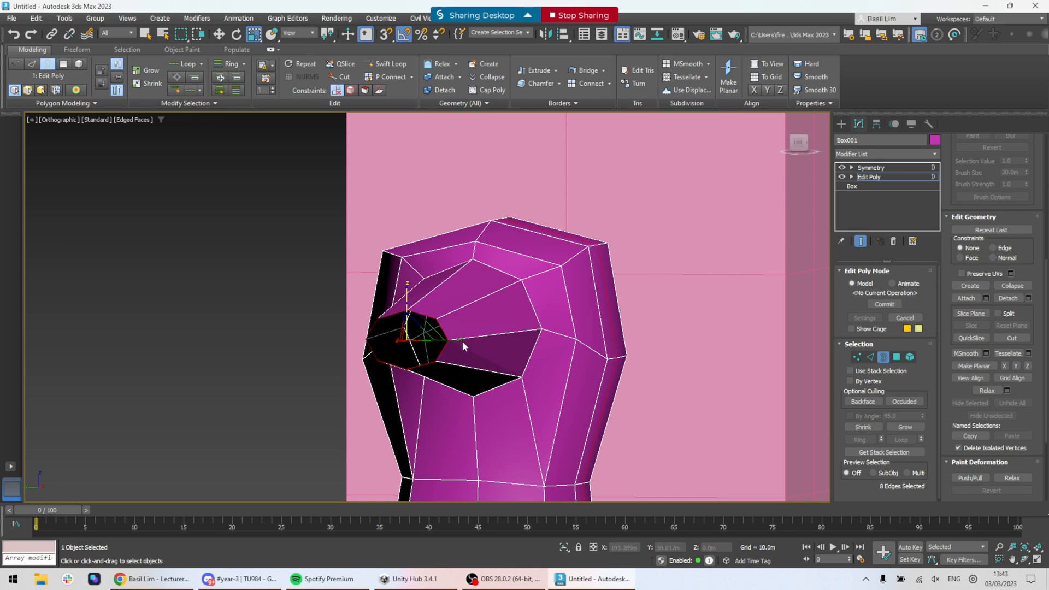
{"action": "left_click_drag", "start_coordinate": [454, 339], "coordinate": [451, 339]}
{"action": "middle_click_drag", "start_coordinate": [667, 322], "coordinate": [581, 330], "text": "alt"}
{"action": "scroll", "coordinate": [582, 323], "scroll_direction": "down", "scroll_amount": 8}
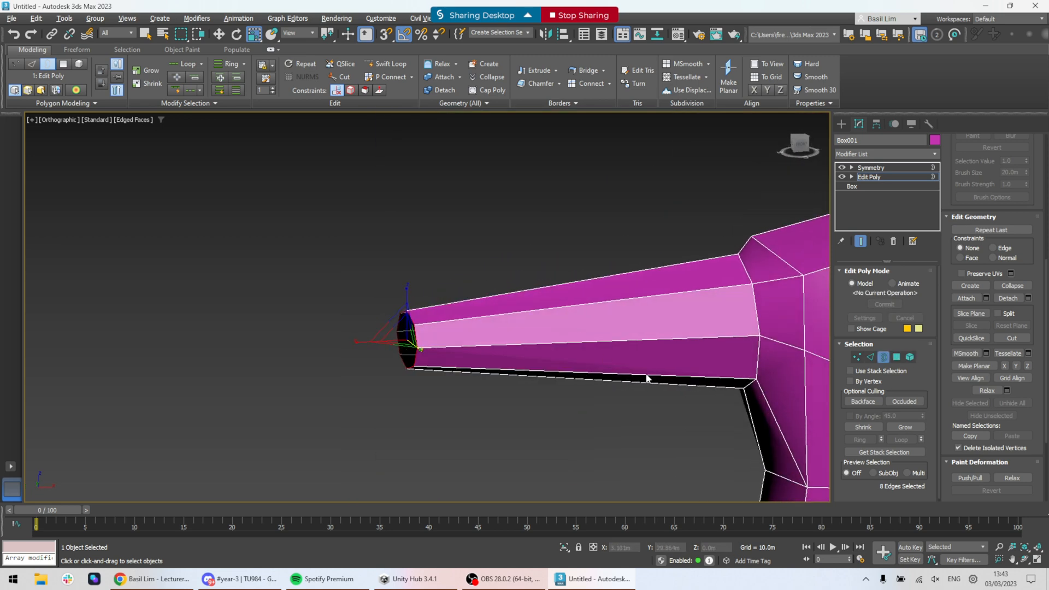
{"action": "key", "text": "w"}
{"action": "left_click_drag", "start_coordinate": [456, 287], "coordinate": [467, 288]}
- Rescale the wrist border in the XY plane to refine the arm's taper
{"action": "middle_click_drag", "start_coordinate": [468, 293], "coordinate": [523, 370], "text": "alt"}
{"action": "scroll", "coordinate": [522, 370], "scroll_direction": "up", "scroll_amount": 3}
{"action": "key", "text": "r"}
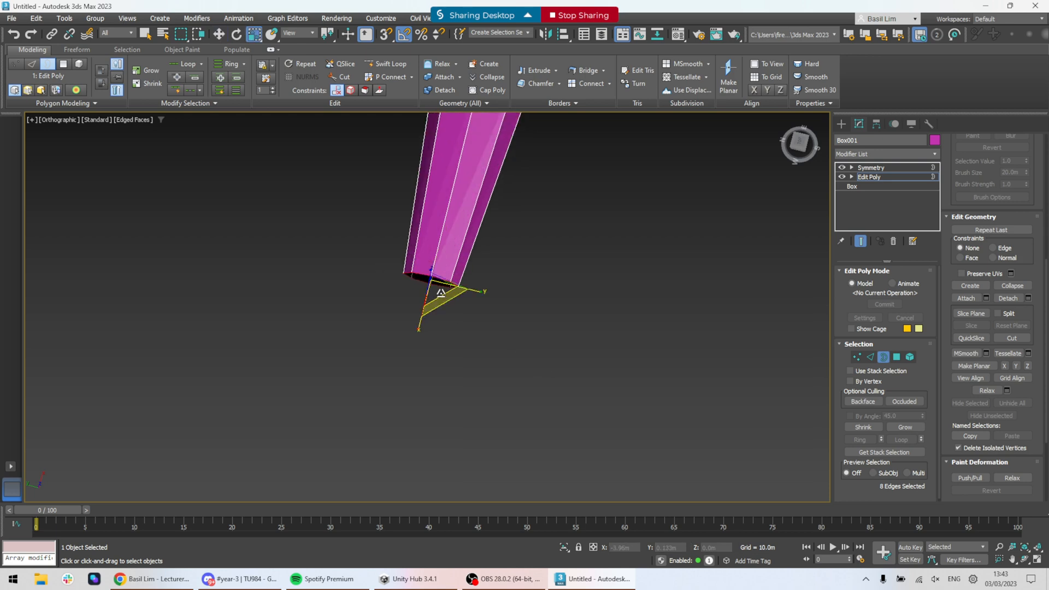
{"action": "left_click_drag", "start_coordinate": [439, 300], "coordinate": [443, 326]}
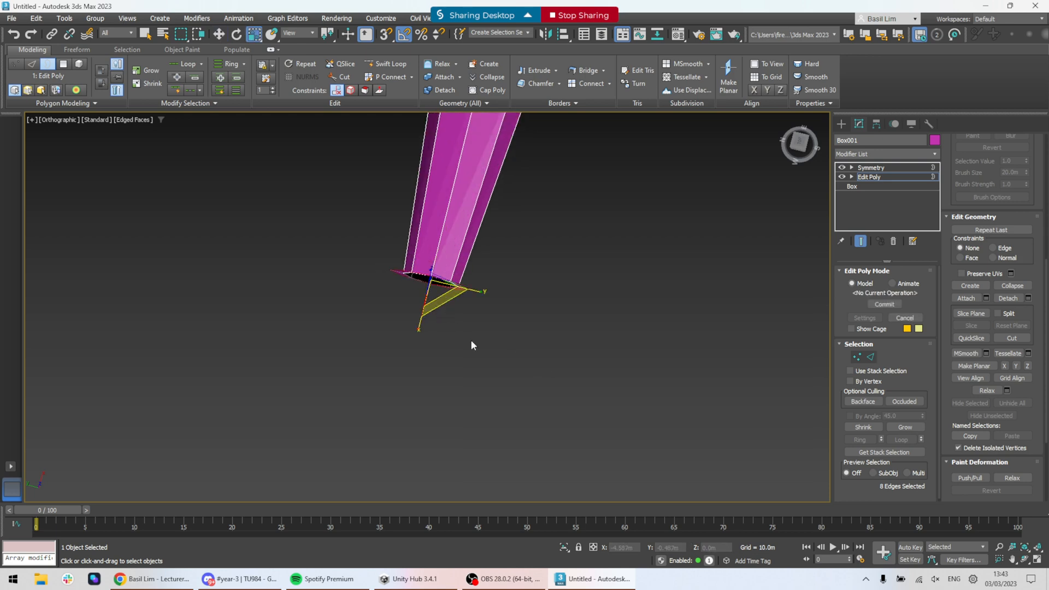
{"action": "middle_click_drag", "start_coordinate": [472, 344], "coordinate": [509, 213], "text": "alt"}
{"action": "left_click_drag", "start_coordinate": [431, 332], "coordinate": [435, 347]}
{"action": "middle_click_drag", "start_coordinate": [436, 347], "coordinate": [520, 355], "text": "alt"}
- Extrude the arm's open wrist border outward along X by about 0.56 m into a flared hand base
{"action": "key", "text": "w"}
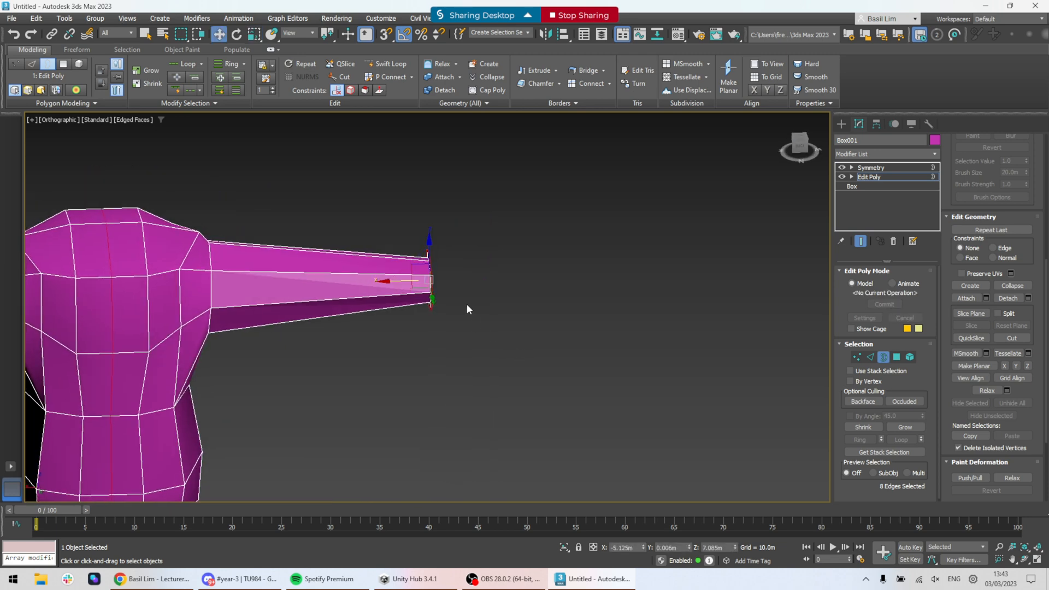
{"action": "left_click_drag", "start_coordinate": [395, 282], "coordinate": [433, 285], "text": "shift"}
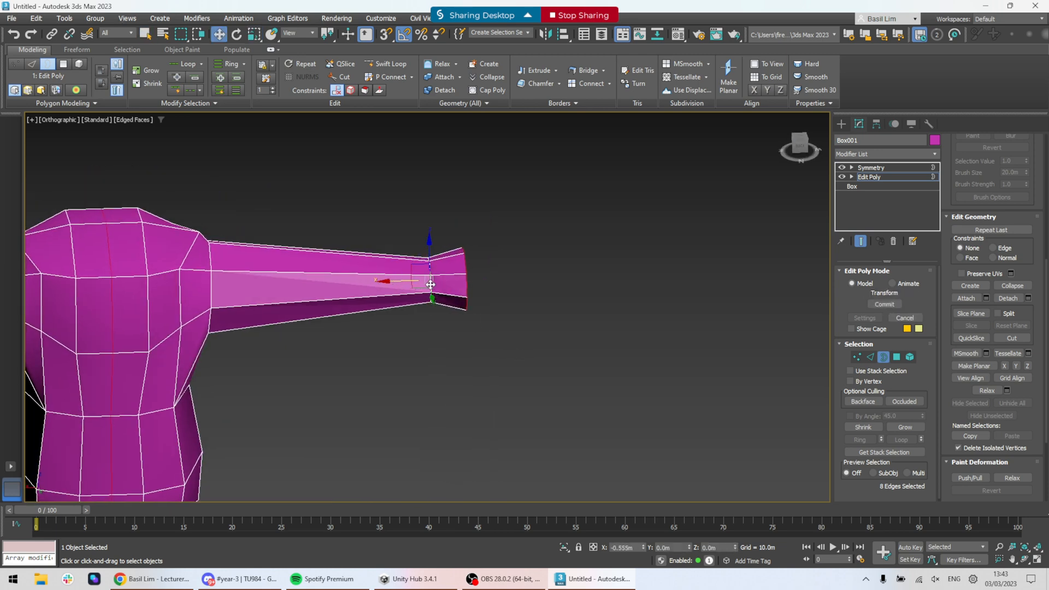
{"action": "middle_click_drag", "start_coordinate": [437, 289], "coordinate": [520, 339], "text": "alt"}
{"action": "key", "text": "r"}
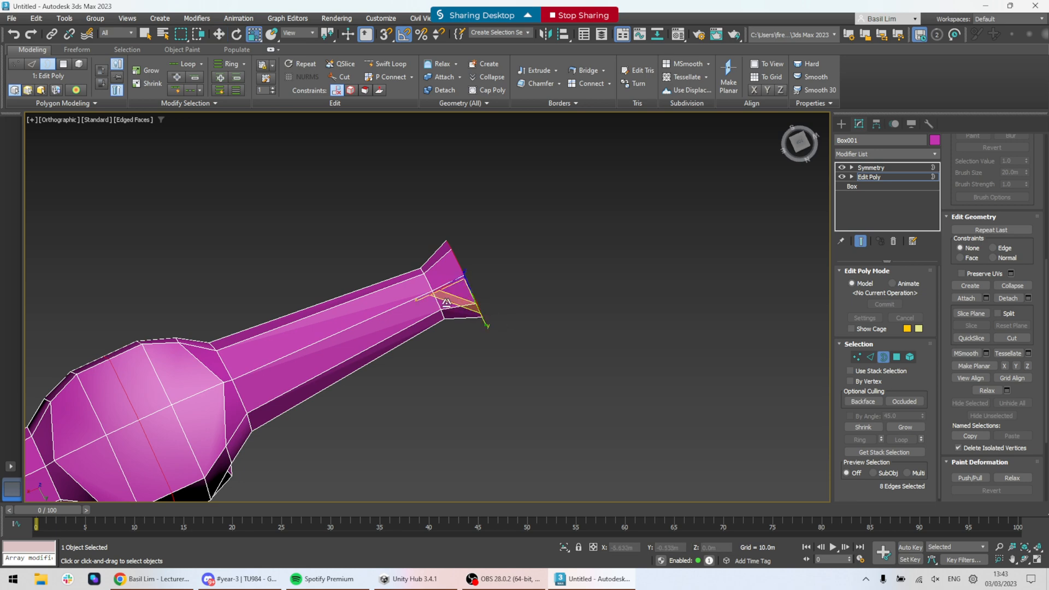
- Extrude the hand's open border outward to about X -6.6 m and scale its end down along Y and Z
{"action": "left_click_drag", "start_coordinate": [418, 298], "coordinate": [476, 274]}
{"action": "key", "text": "w"}
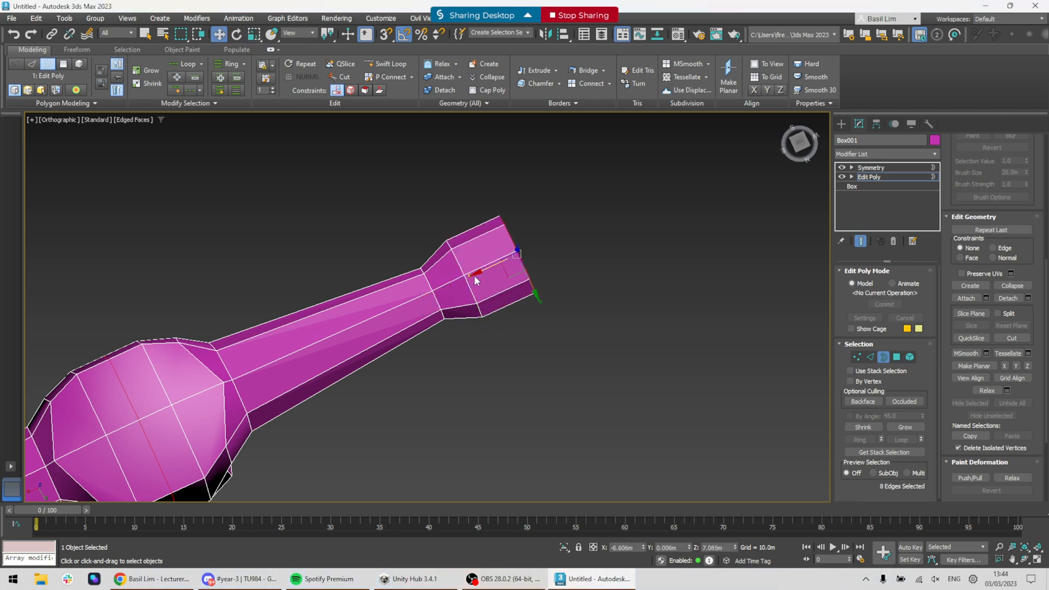
{"action": "key", "text": "r"}
{"action": "middle_click_drag", "start_coordinate": [529, 328], "coordinate": [496, 259], "text": "alt"}
{"action": "left_click_drag", "start_coordinate": [512, 270], "coordinate": [524, 250]}
{"action": "middle_click_drag", "start_coordinate": [558, 290], "coordinate": [512, 268], "text": "alt"}
{"action": "left_click_drag", "start_coordinate": [518, 305], "coordinate": [518, 255]}
{"action": "middle_click_drag", "start_coordinate": [518, 255], "coordinate": [524, 333], "text": "alt"}
{"action": "left_click_drag", "start_coordinate": [491, 293], "coordinate": [468, 314]}
{"action": "middle_click_drag", "start_coordinate": [481, 310], "coordinate": [526, 246], "text": "alt"}
- Extrude a short fingertip segment from the hand's open border and scale its end to about 86% along Z
{"action": "key", "text": "w"}
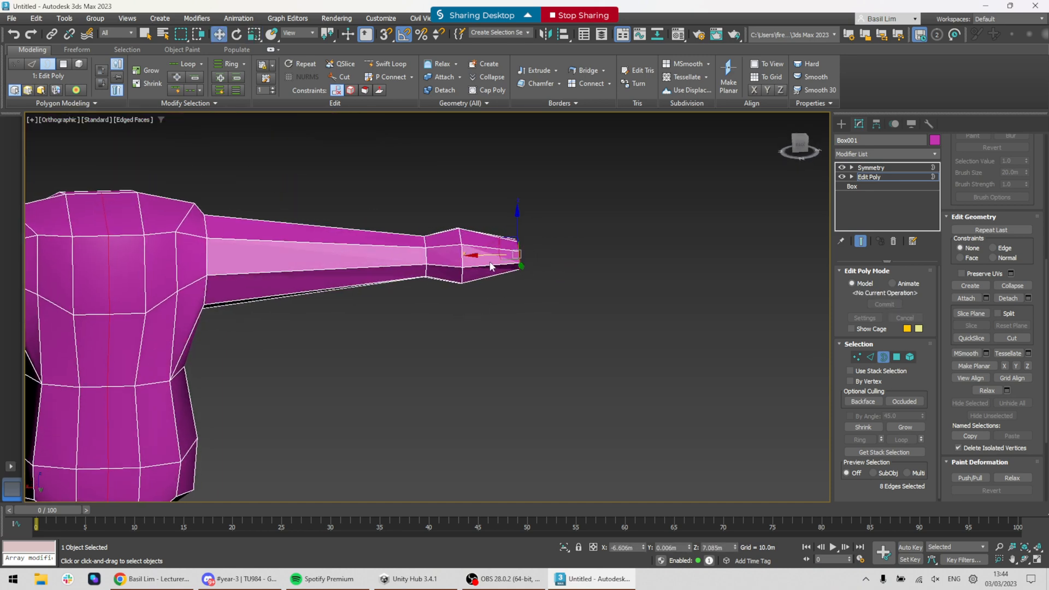
{"action": "mouse_move", "coordinate": [484, 257]}
{"action": "left_mouse_down"}
{"action": "mouse_move", "coordinate": [469, 257]}
{"action": "mouse_move", "coordinate": [495, 259]}
{"action": "left_mouse_up"}
{"action": "middle_click_drag", "start_coordinate": [494, 259], "coordinate": [543, 347], "text": "alt"}
{"action": "key", "text": "r"}
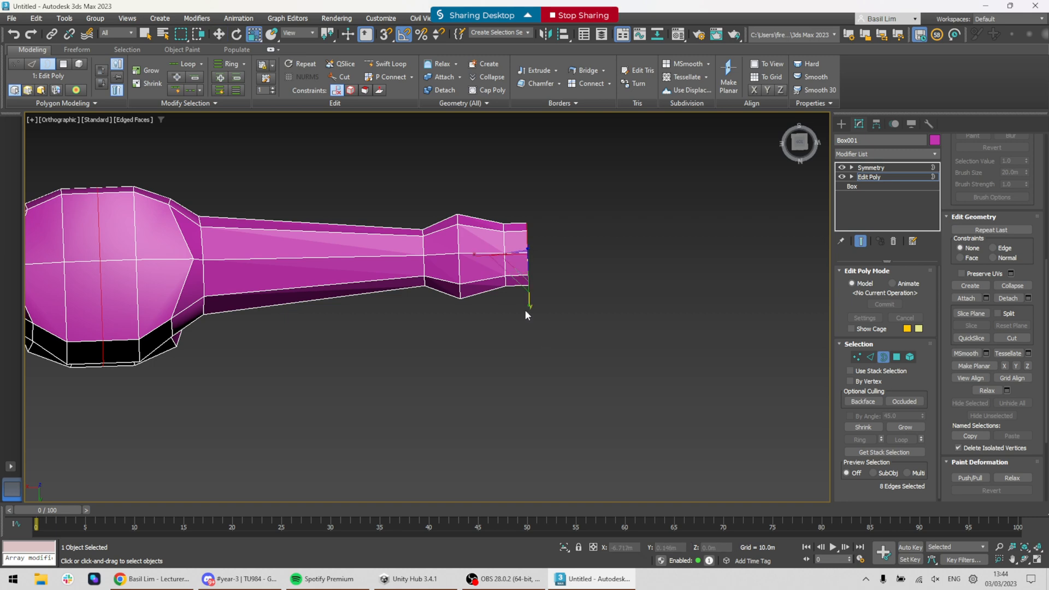
{"action": "middle_click_drag", "start_coordinate": [524, 299], "coordinate": [536, 194], "text": "alt"}
{"action": "left_click_drag", "start_coordinate": [528, 207], "coordinate": [530, 211]}
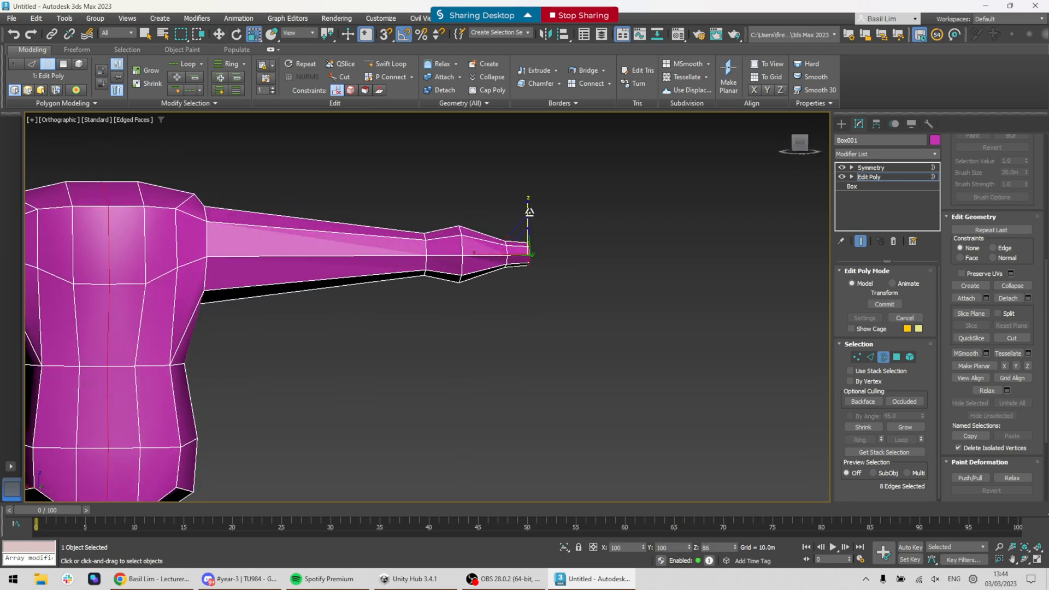
{"action": "middle_click_drag", "start_coordinate": [534, 248], "coordinate": [535, 297], "text": "alt"}
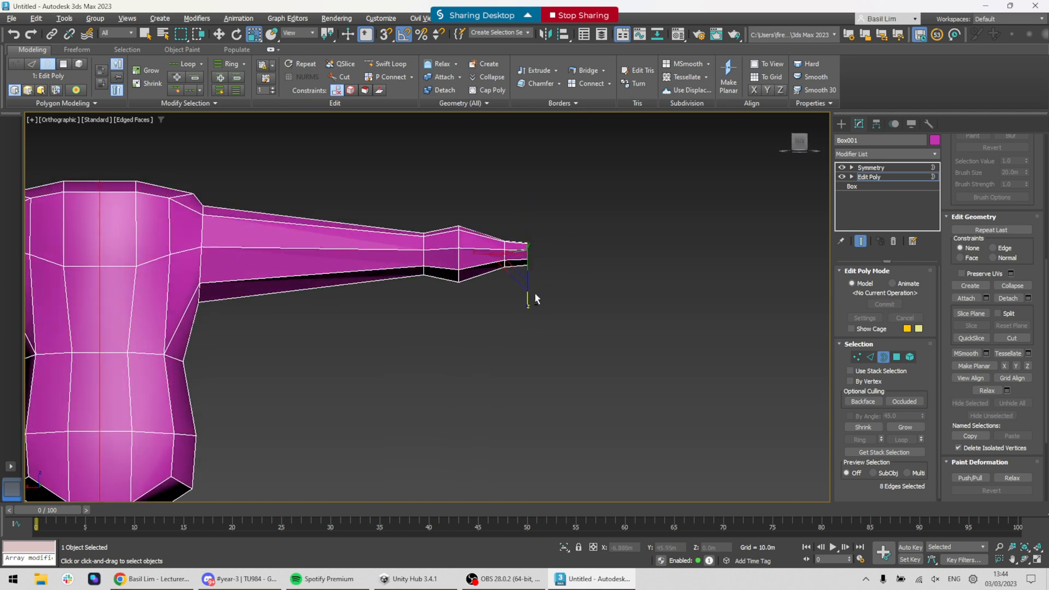
- Raise the lower vertices of the hand's widest ring to flatten the palm side
{"action": "left_click", "coordinate": [857, 357]}
{"action": "left_click_drag", "start_coordinate": [520, 346], "coordinate": [444, 266]}
{"action": "left_click_drag", "start_coordinate": [487, 335], "coordinate": [460, 215]}
{"action": "key", "text": "w"}
{"action": "middle_click_drag", "start_coordinate": [571, 280], "coordinate": [581, 296], "text": "alt"}
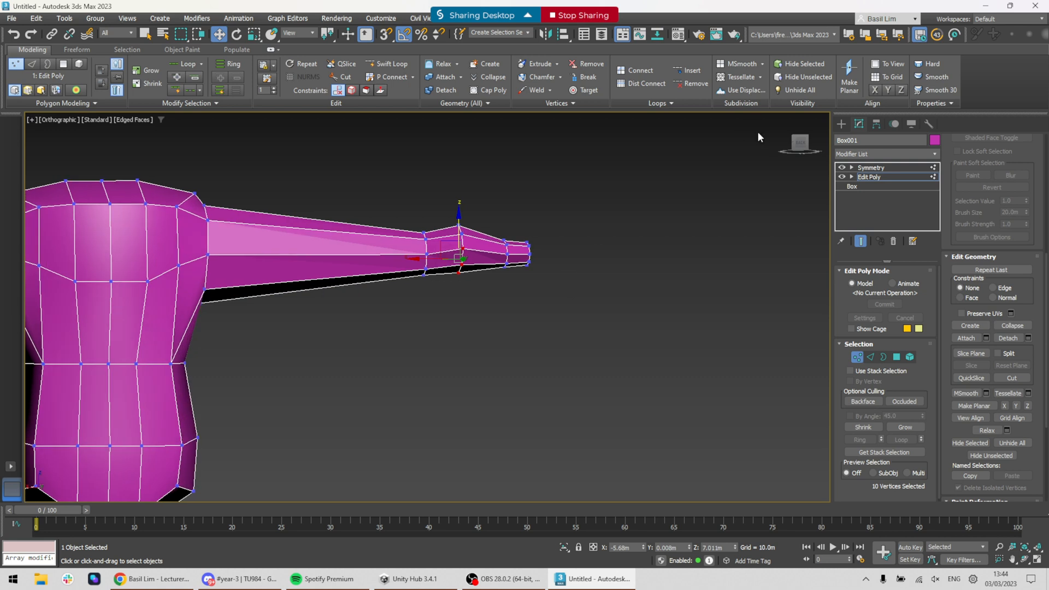
- Select the lengthwise edges running around the arm between shoulder and wrist
{"action": "left_click", "coordinate": [800, 143]}
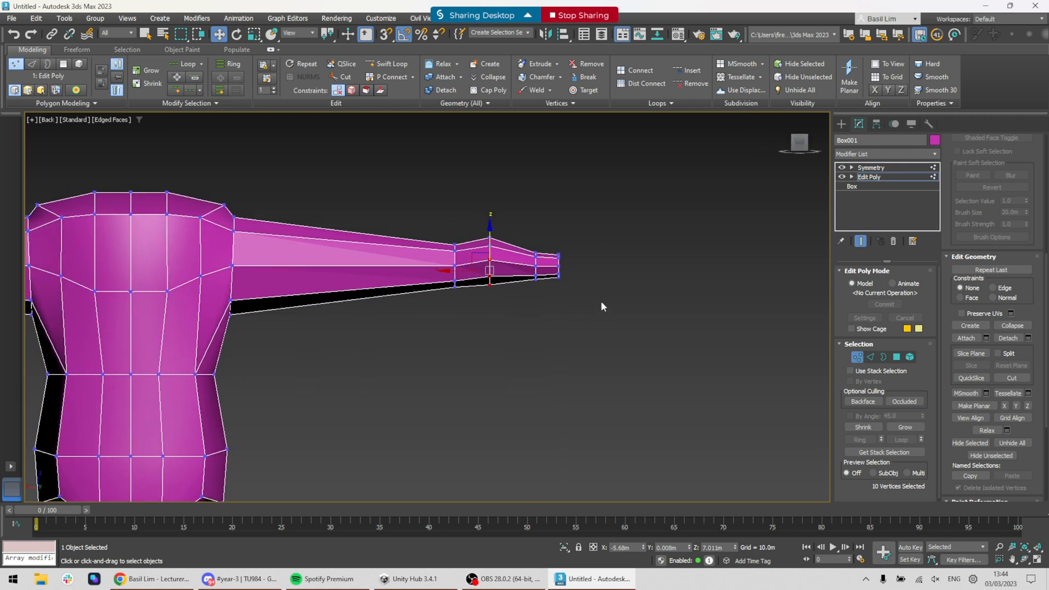
{"action": "left_click", "coordinate": [567, 289]}
{"action": "middle_click_drag", "start_coordinate": [418, 323], "coordinate": [561, 288]}
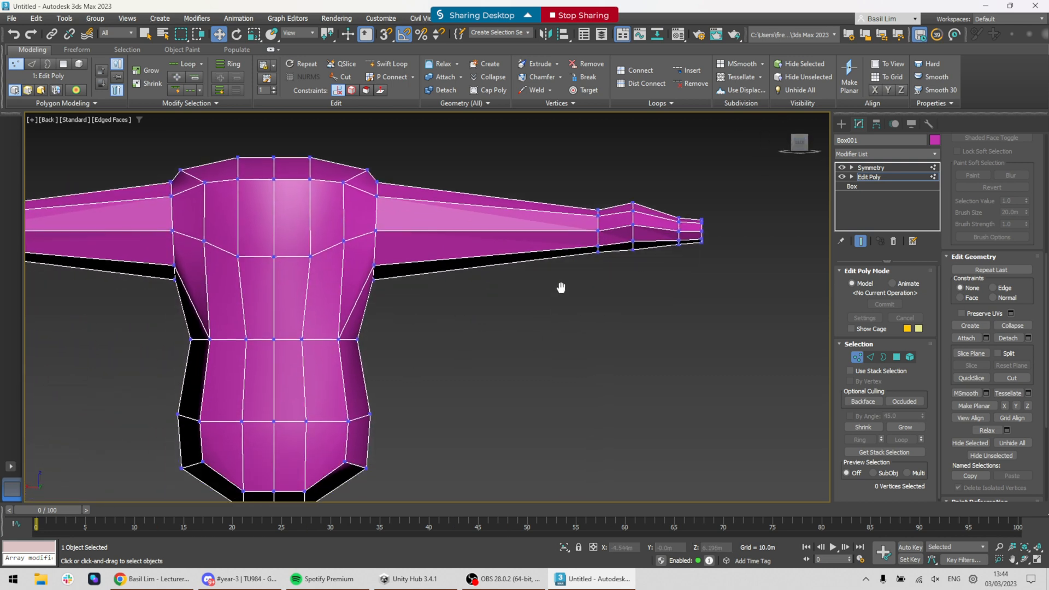
{"action": "left_click", "coordinate": [870, 357]}
{"action": "double_click", "coordinate": [509, 199]}
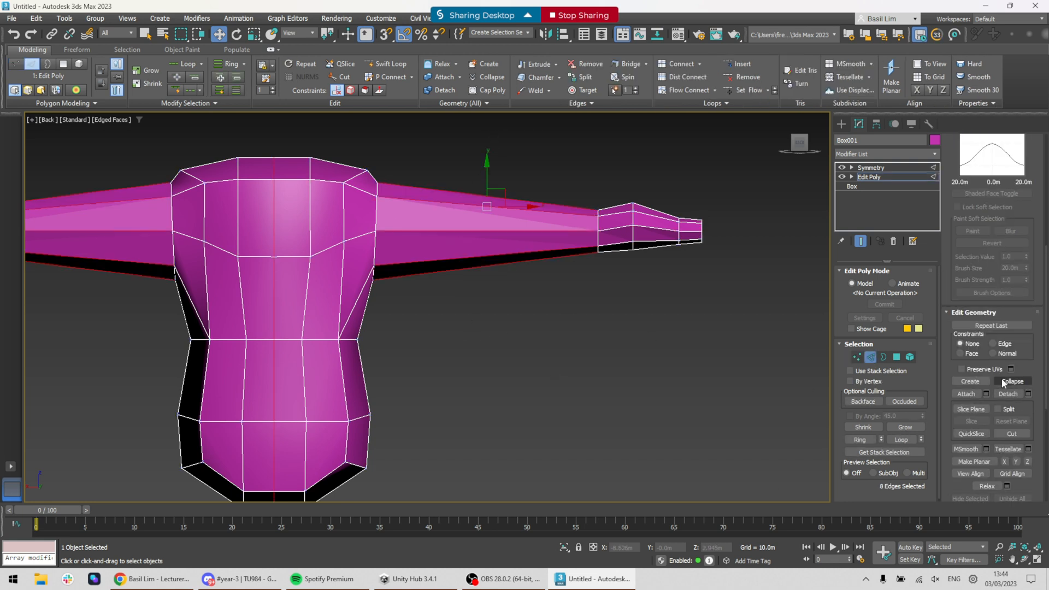
{"action": "left_click", "coordinate": [971, 410]}
{"action": "scroll", "coordinate": [747, 366], "scroll_direction": "down", "scroll_amount": 5}
{"action": "scroll", "coordinate": [710, 377], "scroll_direction": "up", "scroll_amount": 2}
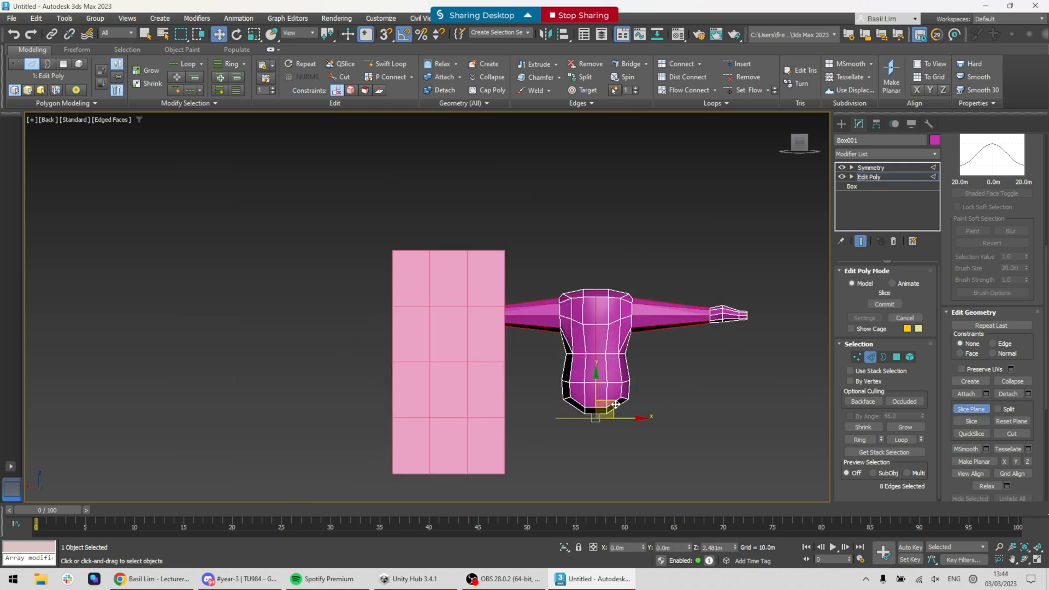
{"action": "left_click_drag", "start_coordinate": [611, 403], "coordinate": [705, 355]}
{"action": "key", "text": "e"}
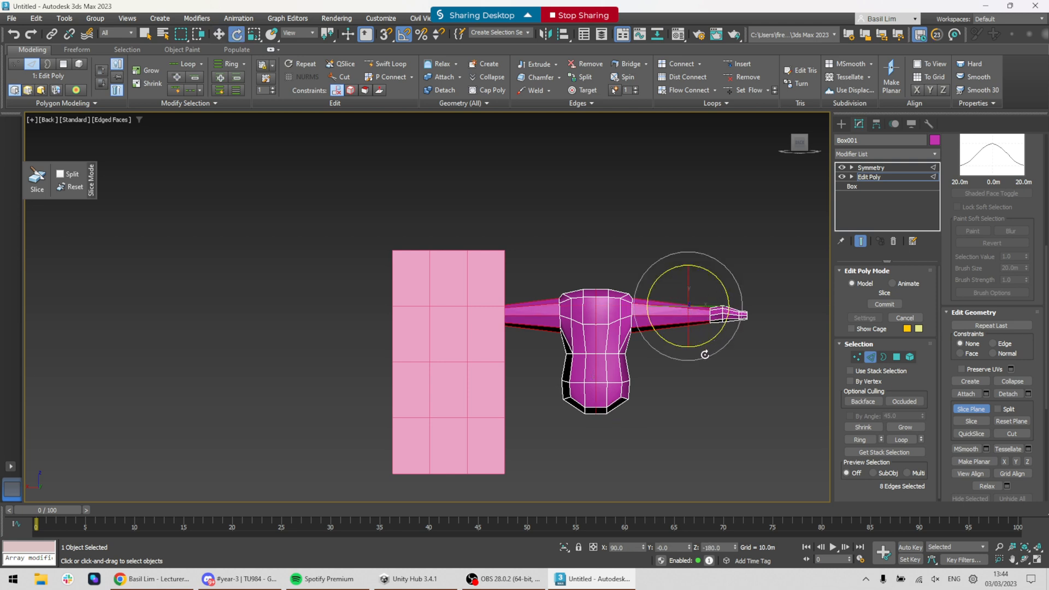
{"action": "key", "text": "w"}
{"action": "left_click_drag", "start_coordinate": [706, 295], "coordinate": [686, 307]}
{"action": "scroll", "coordinate": [688, 309], "scroll_direction": "up", "scroll_amount": 5}
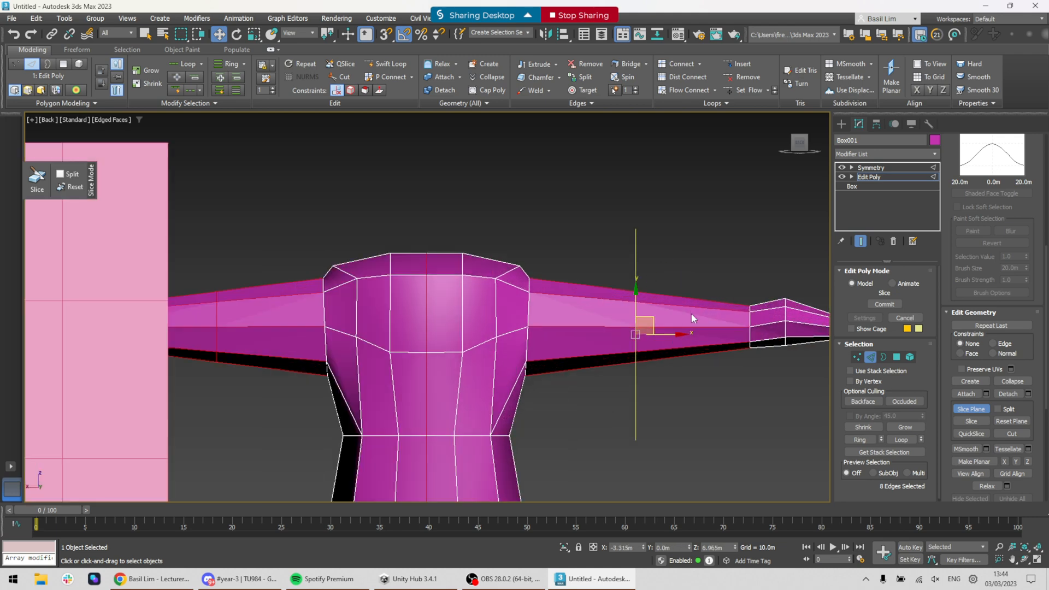
{"action": "middle_click_drag", "start_coordinate": [691, 313], "coordinate": [667, 408], "text": "alt"}
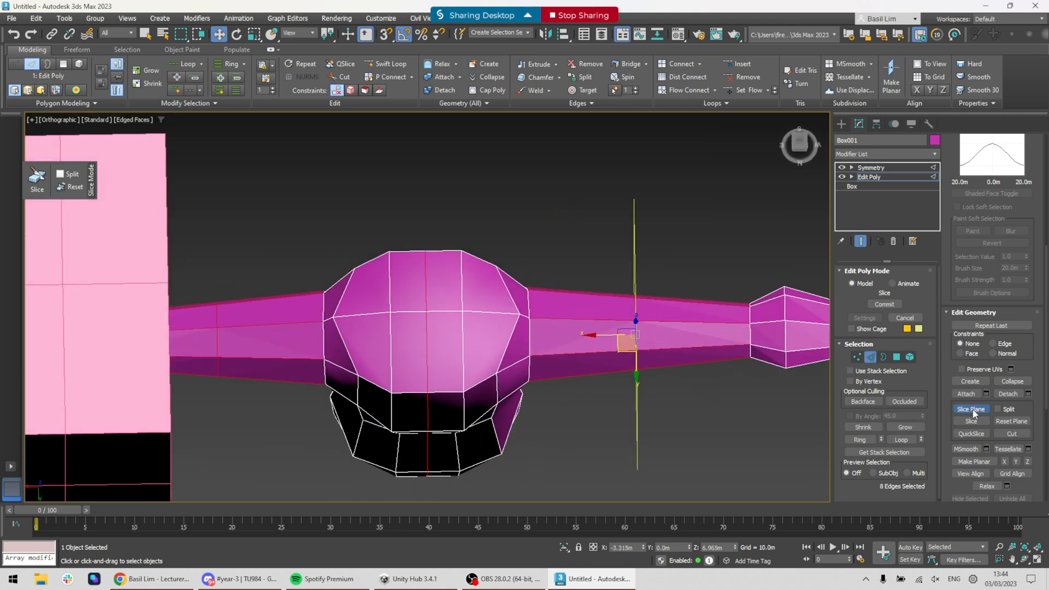
{"action": "left_click", "coordinate": [973, 410]}
- QuickSlice the selected arm edges vertically in the back view, halfway between shoulder and wrist, to form the elbow loop
{"action": "left_click", "coordinate": [985, 435]}
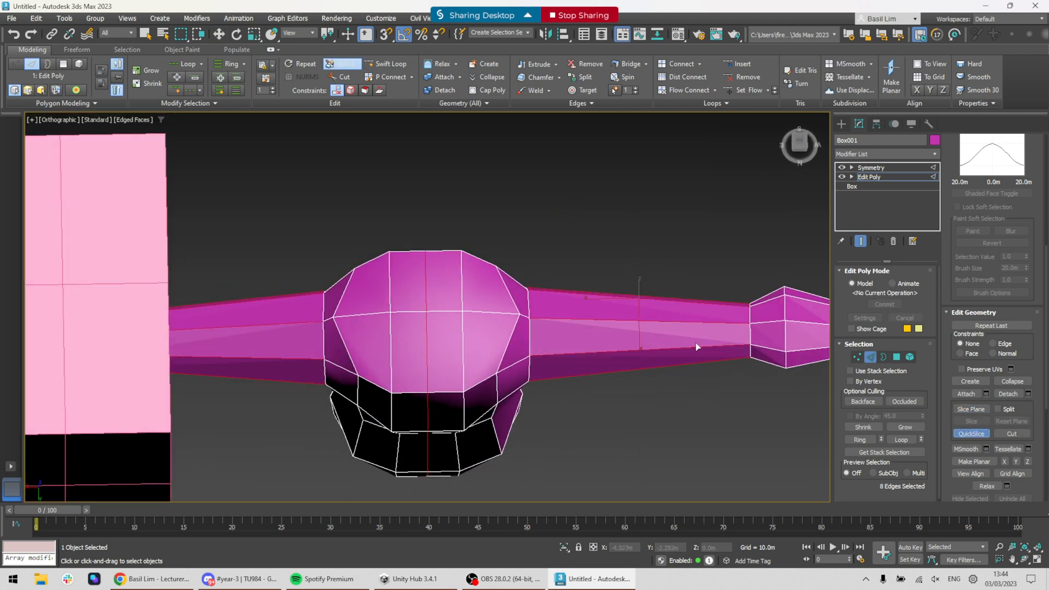
{"action": "middle_click_drag", "start_coordinate": [696, 343], "coordinate": [767, 169], "text": "alt"}
{"action": "left_click", "coordinate": [799, 144]}
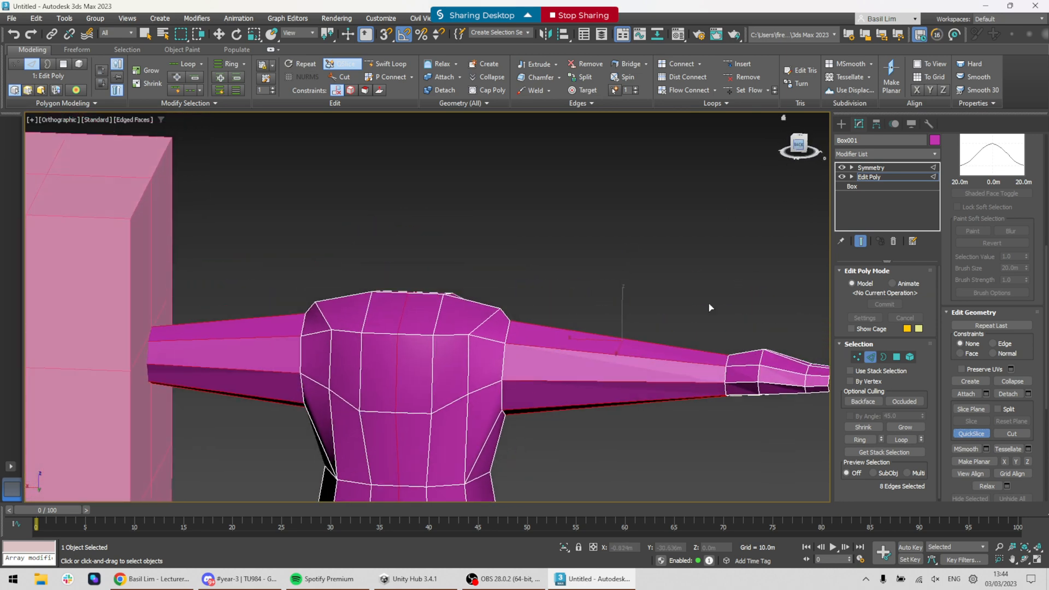
{"action": "middle_click_drag", "start_coordinate": [616, 356], "coordinate": [624, 292]}
{"action": "scroll", "coordinate": [567, 337], "scroll_direction": "up", "scroll_amount": 8}
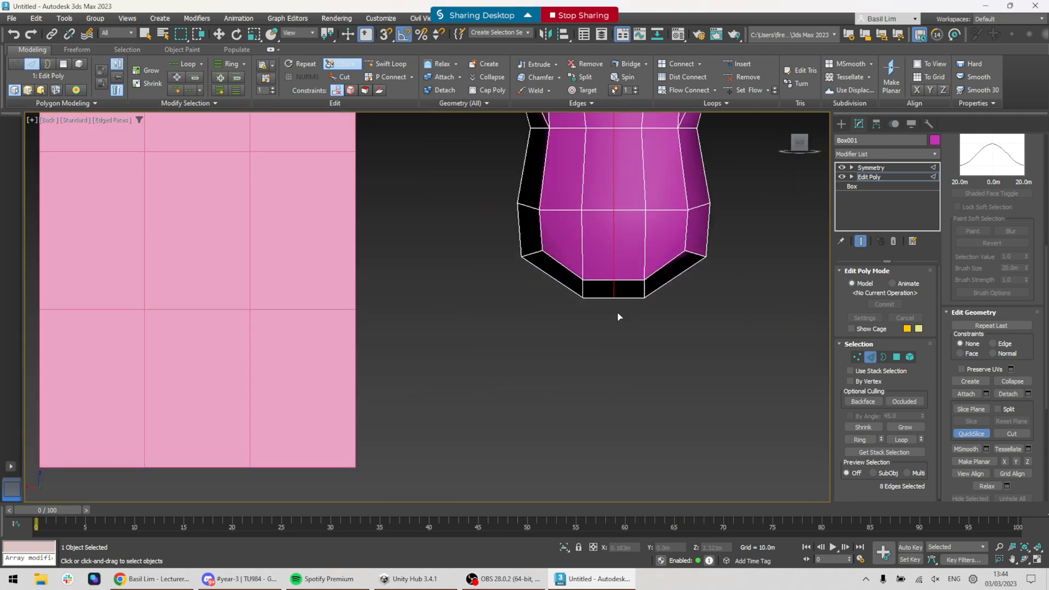
{"action": "middle_click_drag", "start_coordinate": [703, 249], "coordinate": [515, 443]}
{"action": "middle_click_drag", "start_coordinate": [655, 320], "coordinate": [605, 355]}
{"action": "left_click", "coordinate": [592, 184]}
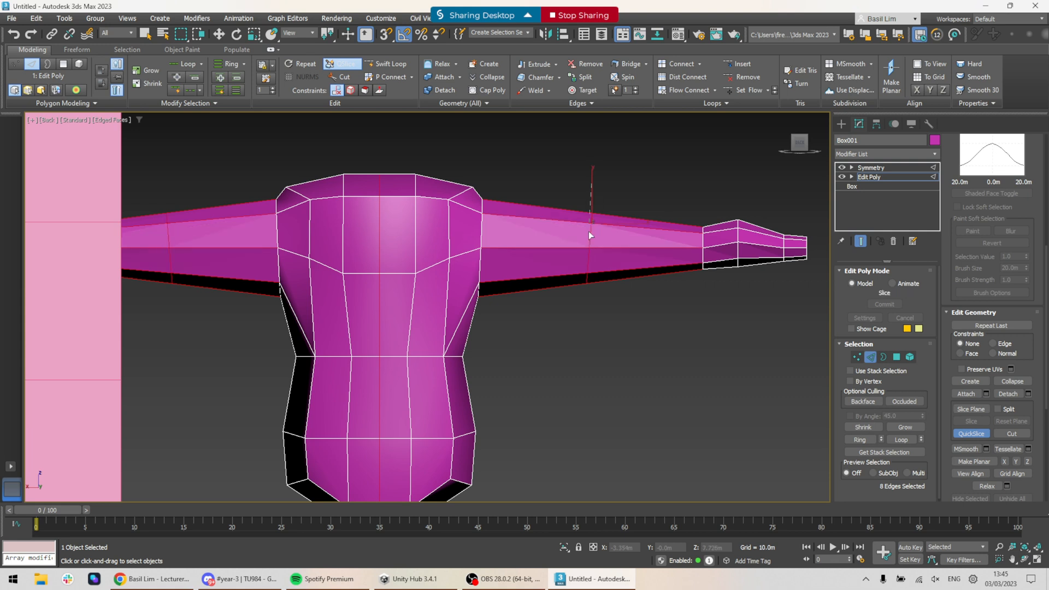
{"action": "left_click", "coordinate": [594, 323]}
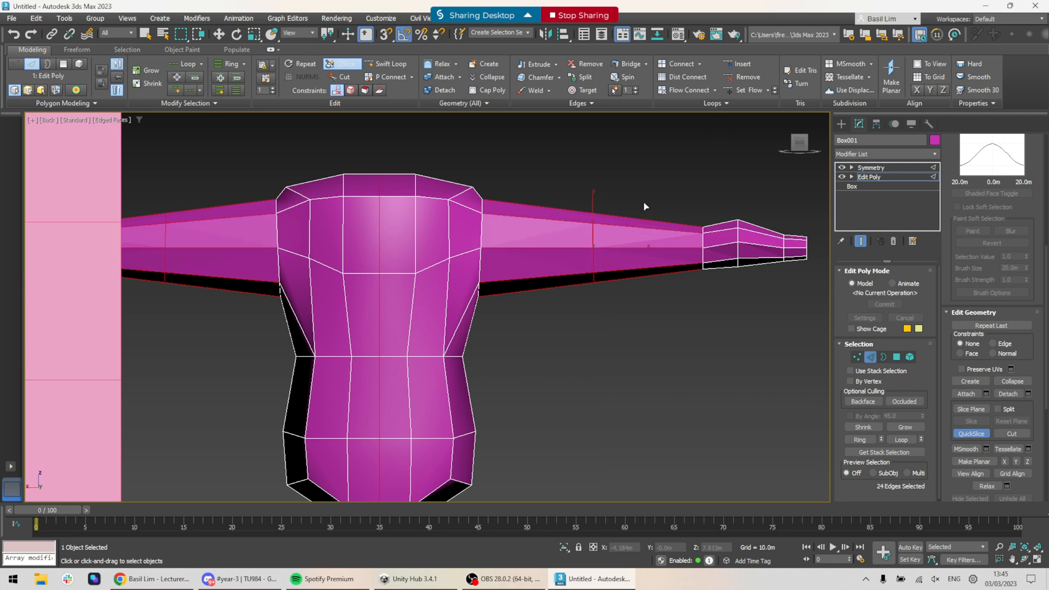
- Add three more vertical QuickSlice cuts, one on each side of the elbow loop and one near the shoulder
{"action": "left_click", "coordinate": [611, 201]}
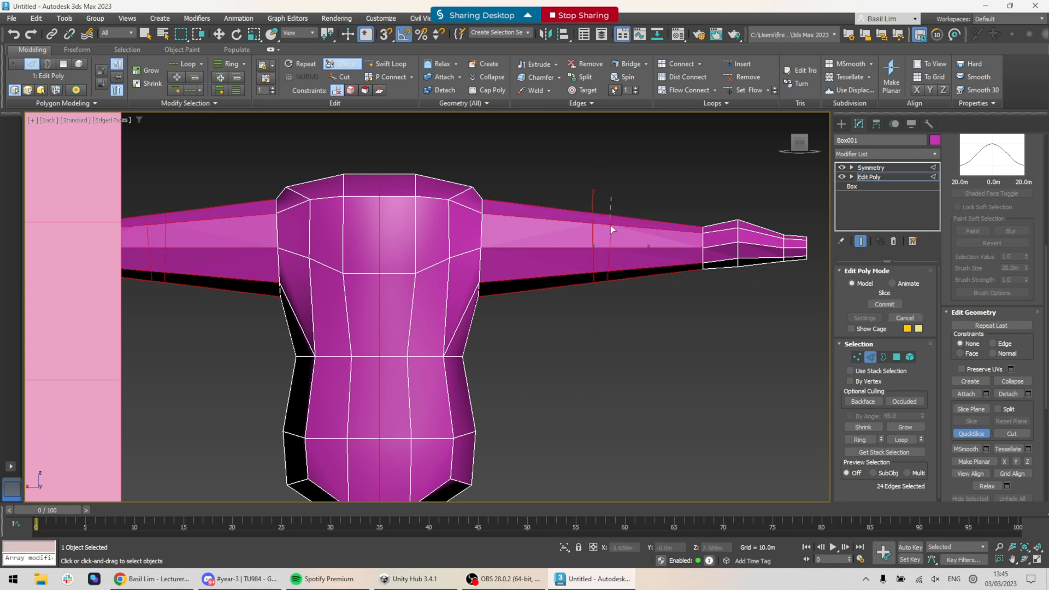
{"action": "left_click", "coordinate": [609, 322]}
{"action": "left_click", "coordinate": [570, 206]}
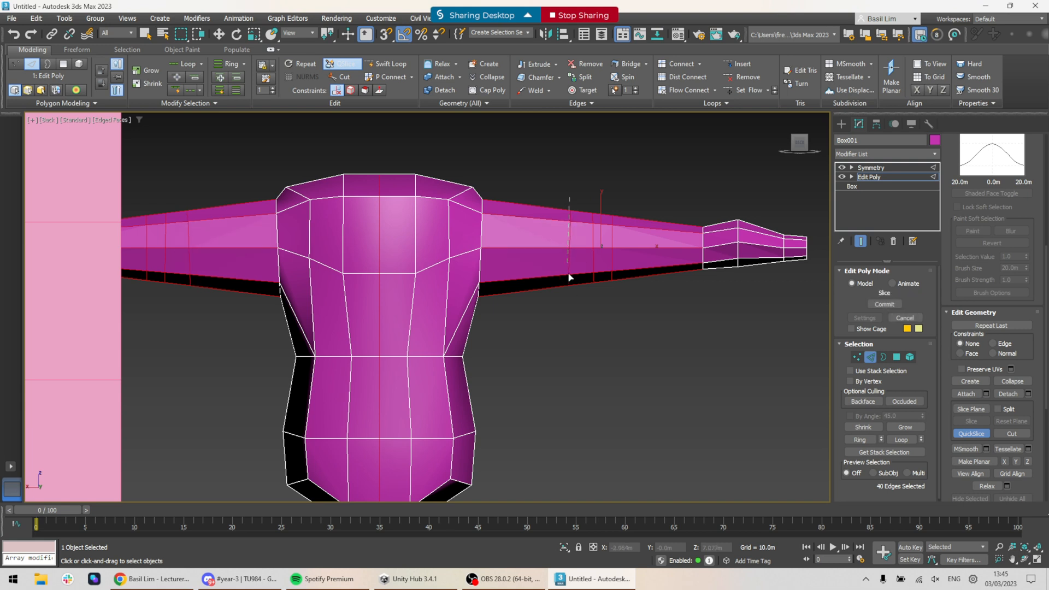
{"action": "left_click", "coordinate": [575, 317]}
{"action": "left_click", "coordinate": [513, 186]}
{"action": "left_click", "coordinate": [513, 336]}
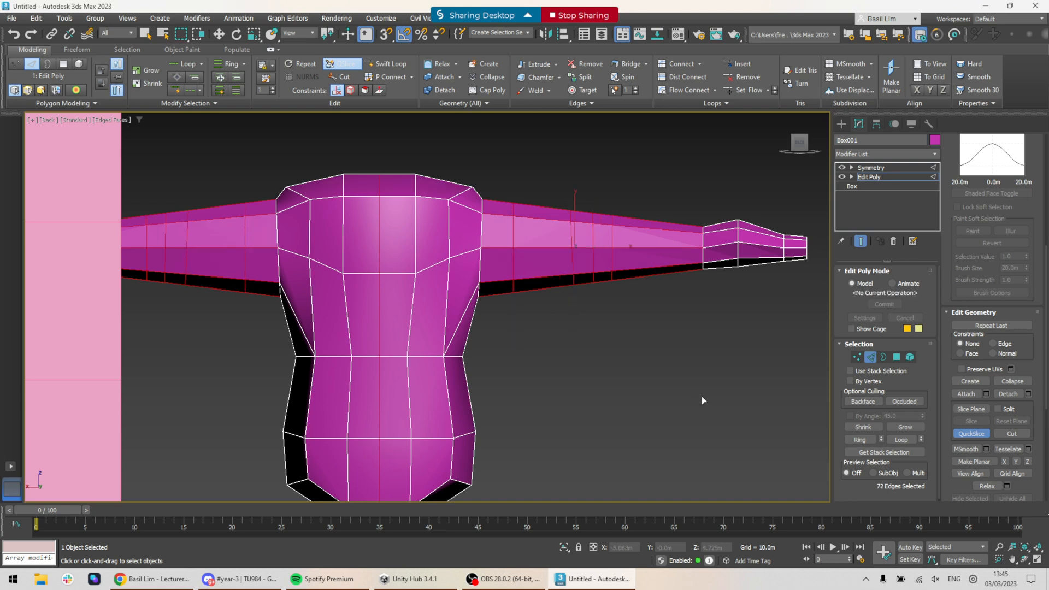
{"action": "left_click", "coordinate": [982, 434]}
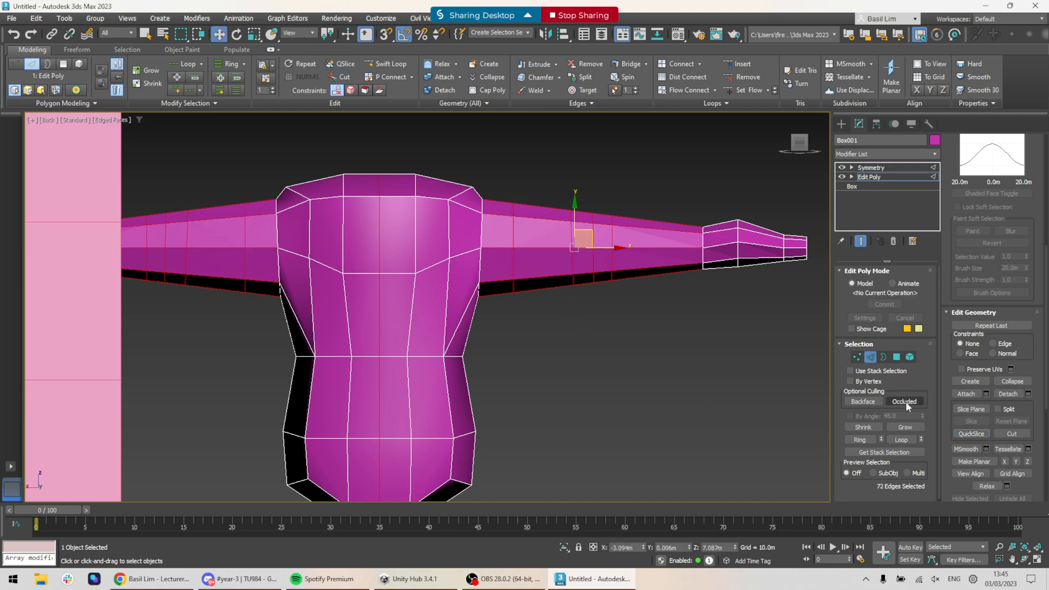
- Select the upper vertices of the arm ring nearest the shoulder and scale them up in the YZ plane
{"action": "left_click", "coordinate": [857, 356]}
{"action": "left_click_drag", "start_coordinate": [495, 333], "coordinate": [501, 334]}
{"action": "middle_click_drag", "start_coordinate": [502, 328], "coordinate": [544, 195], "text": "alt"}
{"action": "left_click_drag", "start_coordinate": [499, 275], "coordinate": [498, 274]}
{"action": "middle_click_drag", "start_coordinate": [544, 247], "coordinate": [478, 245], "text": "alt"}
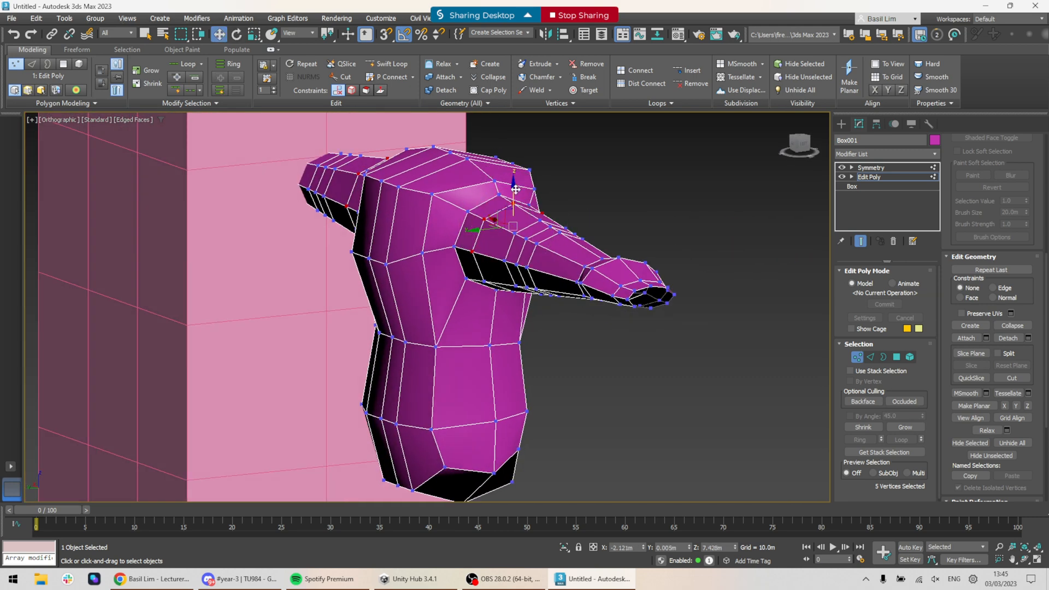
{"action": "key", "text": "r"}
{"action": "left_click_drag", "start_coordinate": [503, 214], "coordinate": [510, 179]}
{"action": "middle_click_drag", "start_coordinate": [504, 222], "coordinate": [563, 224], "text": "alt"}
- Select the upper vertices where the arm meets the torso, scale them to about 127% in the YZ plane, and adjust their Y width
{"action": "left_click", "coordinate": [488, 162]}
{"action": "left_click_drag", "start_coordinate": [479, 270], "coordinate": [480, 270]}
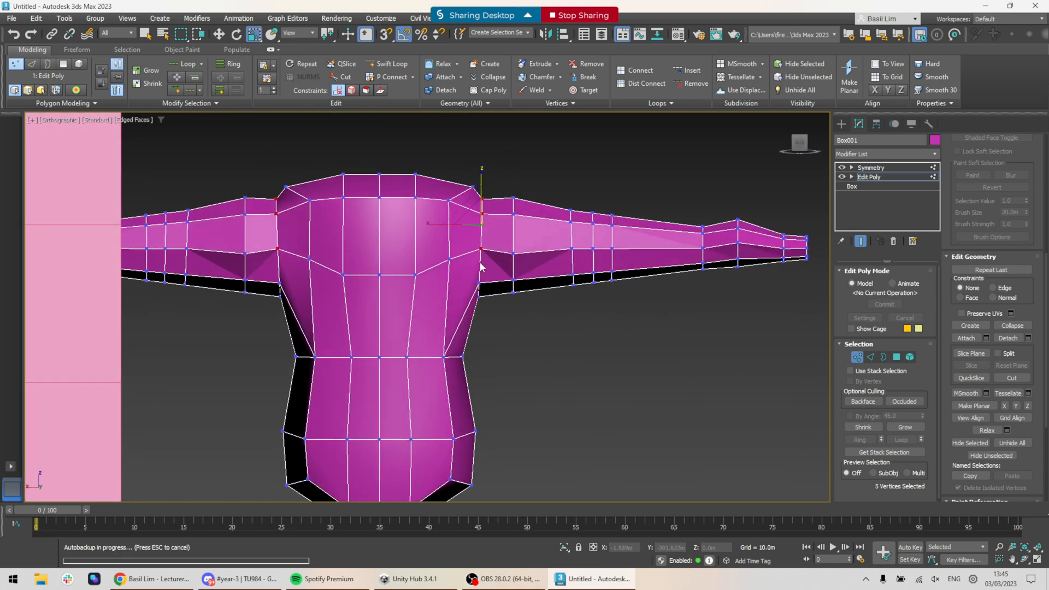
{"action": "middle_click_drag", "start_coordinate": [519, 232], "coordinate": [463, 217], "text": "alt"}
{"action": "left_click_drag", "start_coordinate": [464, 217], "coordinate": [458, 200]}
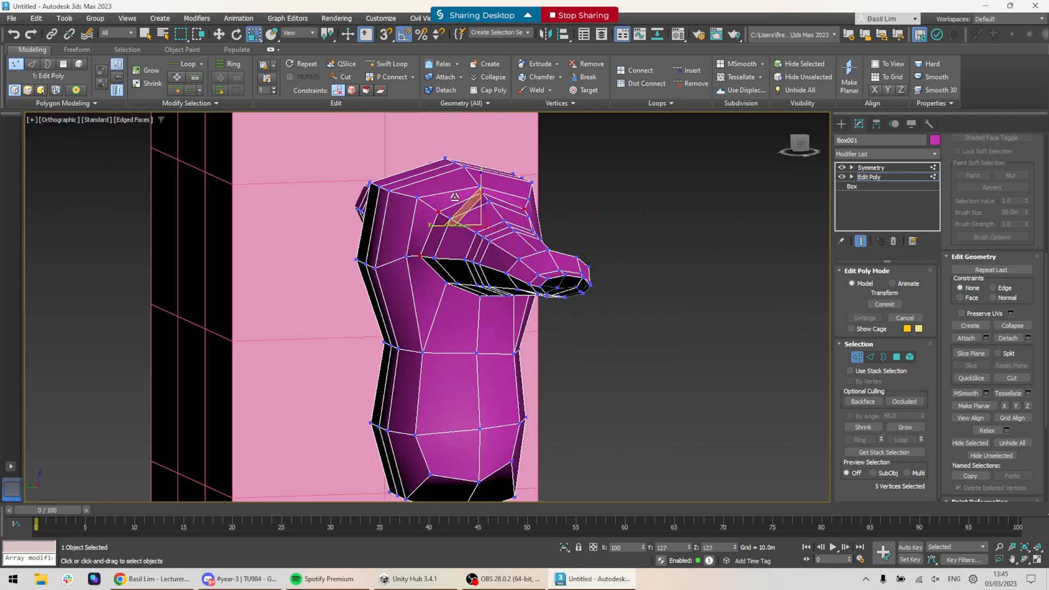
{"action": "key", "text": "w"}
{"action": "middle_click_drag", "start_coordinate": [459, 206], "coordinate": [561, 266], "text": "alt"}
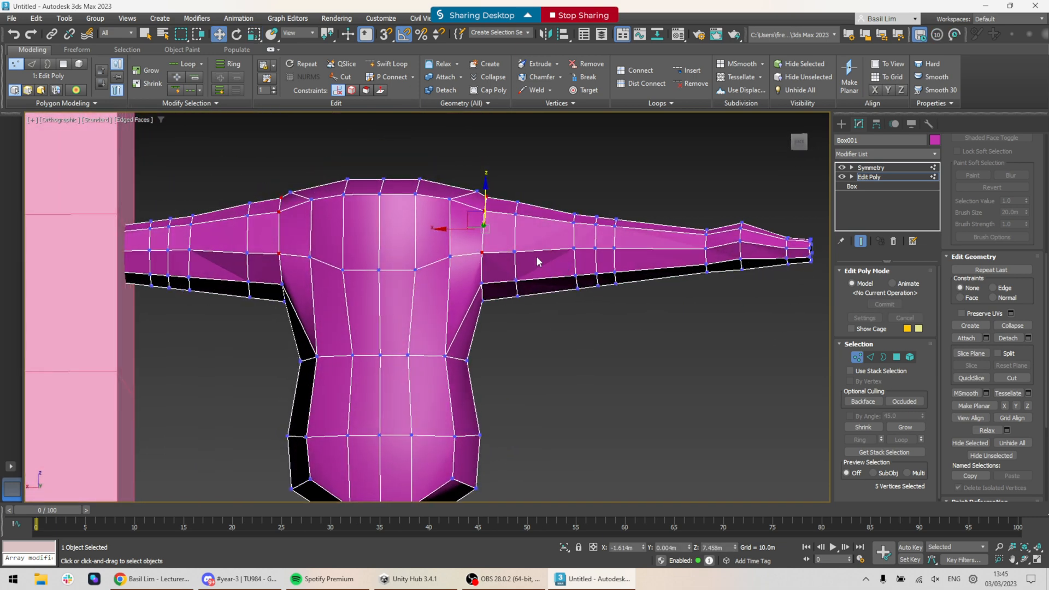
{"action": "key", "text": "r"}
{"action": "middle_click_drag", "start_coordinate": [523, 235], "coordinate": [446, 259], "text": "alt"}
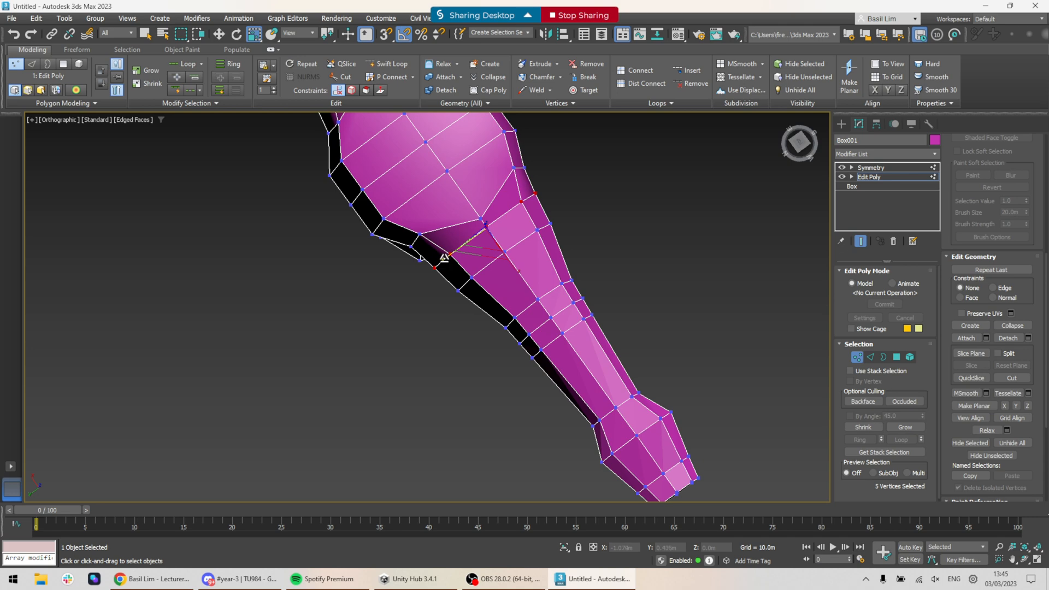
{"action": "left_click_drag", "start_coordinate": [444, 258], "coordinate": [449, 255]}
- Select the full vertex ring of the slice nearest the shoulder and widen it to about 111% along Y
{"action": "middle_click_drag", "start_coordinate": [449, 256], "coordinate": [546, 263], "text": "alt"}
{"action": "left_click_drag", "start_coordinate": [507, 306], "coordinate": [507, 306]}
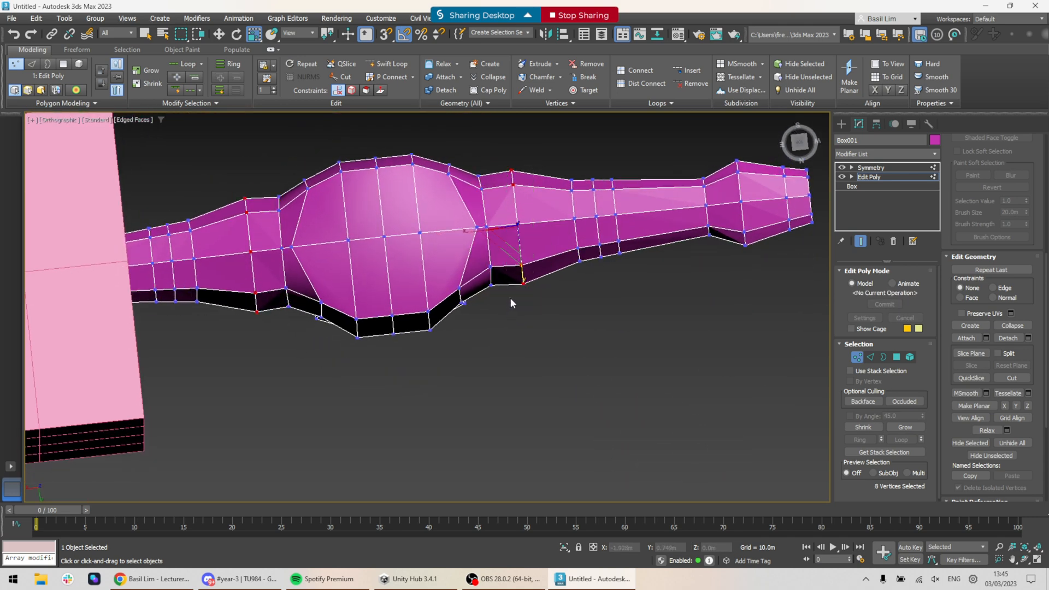
{"action": "middle_click_drag", "start_coordinate": [543, 179], "coordinate": [529, 182], "text": "alt"}
{"action": "left_click_drag", "start_coordinate": [490, 305], "coordinate": [480, 323]}
{"action": "middle_click_drag", "start_coordinate": [481, 322], "coordinate": [499, 278], "text": "alt"}
{"action": "left_click_drag", "start_coordinate": [500, 279], "coordinate": [499, 273]}
{"action": "left_click", "coordinate": [545, 143]}
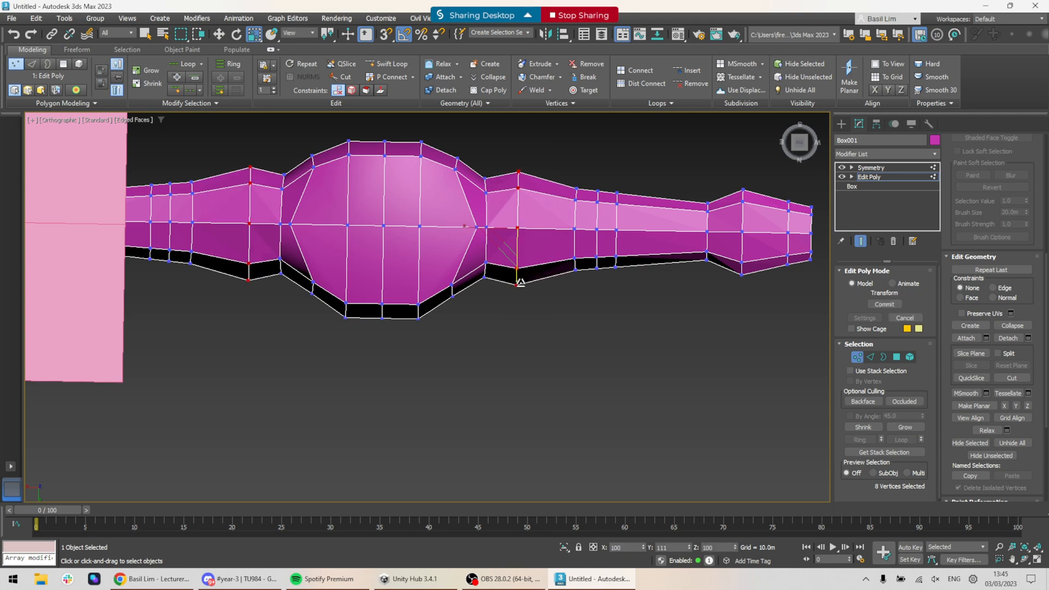
{"action": "middle_click_drag", "start_coordinate": [519, 278], "coordinate": [572, 324], "text": "alt"}
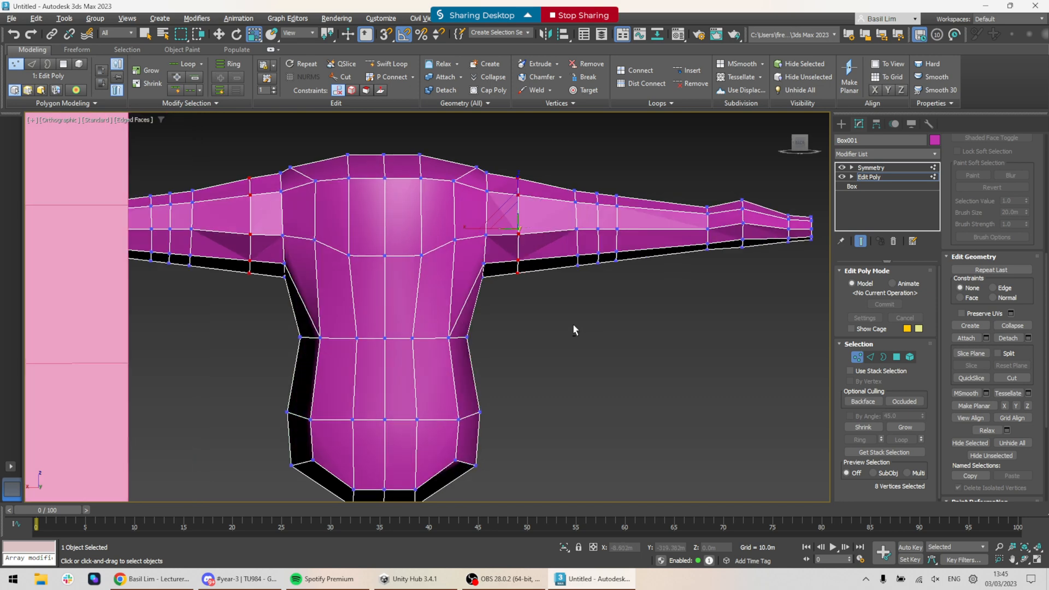
- Stretch the upper-arm ring slightly along Z and rotate it so its top leans outward toward the hand
{"action": "left_click", "coordinate": [573, 324]}
{"action": "left_click_drag", "start_coordinate": [508, 267], "coordinate": [519, 274]}
{"action": "mouse_move", "coordinate": [513, 200]}
{"action": "left_mouse_down"}
{"action": "mouse_move", "coordinate": [512, 172]}
{"action": "mouse_move", "coordinate": [539, 193]}
{"action": "mouse_move", "coordinate": [509, 210]}
{"action": "left_mouse_up"}
{"action": "key", "text": "e"}
{"action": "key", "text": "q"}
{"action": "key", "text": "w"}
{"action": "key", "text": "e"}
{"action": "key", "text": "w"}
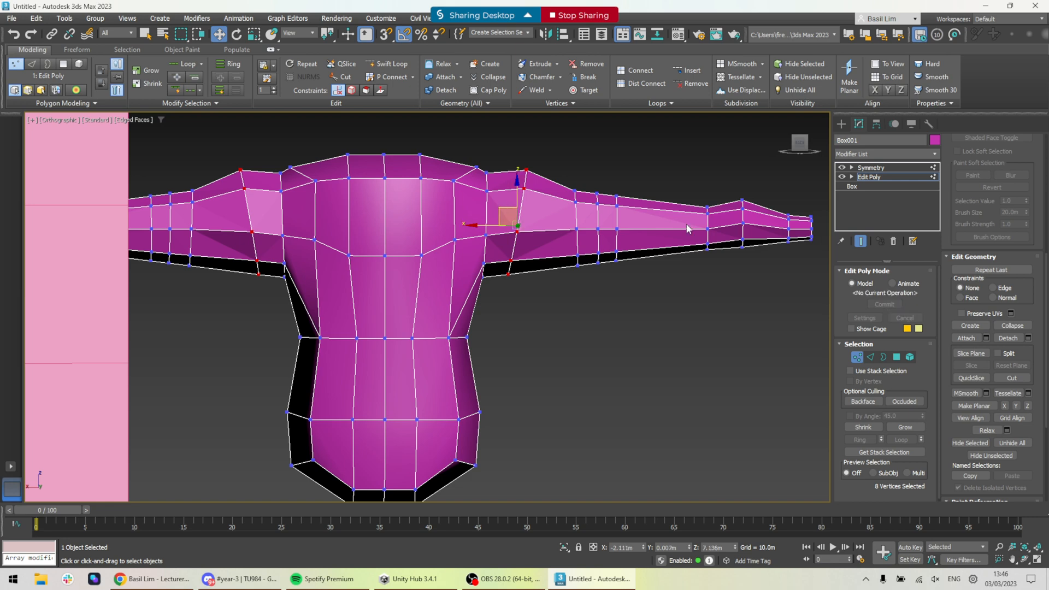
- Select the middle vertex ring of the elbow and scale it down slightly
{"action": "left_click", "coordinate": [607, 192]}
{"action": "left_click", "coordinate": [591, 173]}
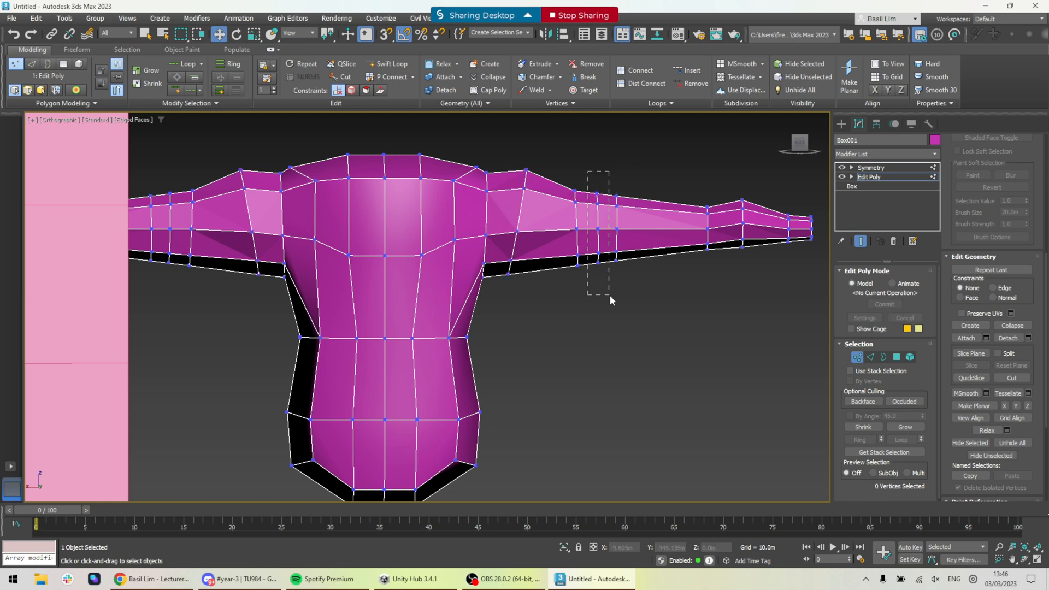
{"action": "left_click_drag", "start_coordinate": [610, 295], "coordinate": [610, 295]}
{"action": "middle_click_drag", "start_coordinate": [656, 230], "coordinate": [623, 326], "text": "alt"}
{"action": "key", "text": "r"}
{"action": "middle_click_drag", "start_coordinate": [645, 278], "coordinate": [613, 220], "text": "alt"}
{"action": "left_click_drag", "start_coordinate": [592, 210], "coordinate": [593, 216]}
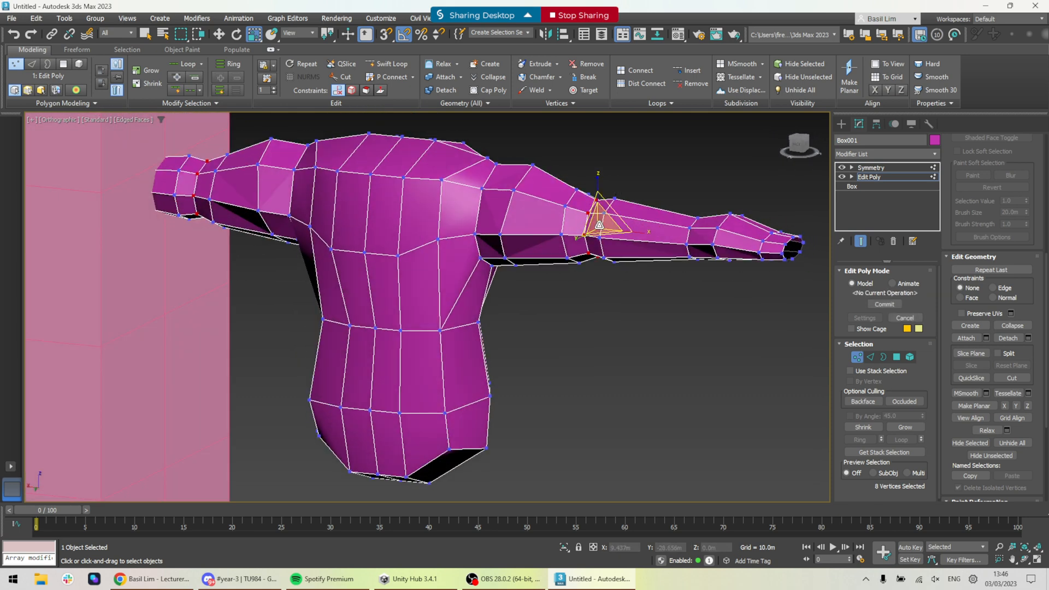
{"action": "middle_click_drag", "start_coordinate": [593, 215], "coordinate": [598, 248], "text": "alt"}
{"action": "key", "text": "w"}
- Select the open border at the end of the hand and cap it with a polygon
{"action": "scroll", "coordinate": [649, 298], "scroll_direction": "down", "scroll_amount": 5}
{"action": "scroll", "coordinate": [567, 284], "scroll_direction": "up", "scroll_amount": 5}
{"action": "scroll", "coordinate": [571, 283], "scroll_direction": "down", "scroll_amount": 5}
{"action": "left_click", "coordinate": [884, 356]}
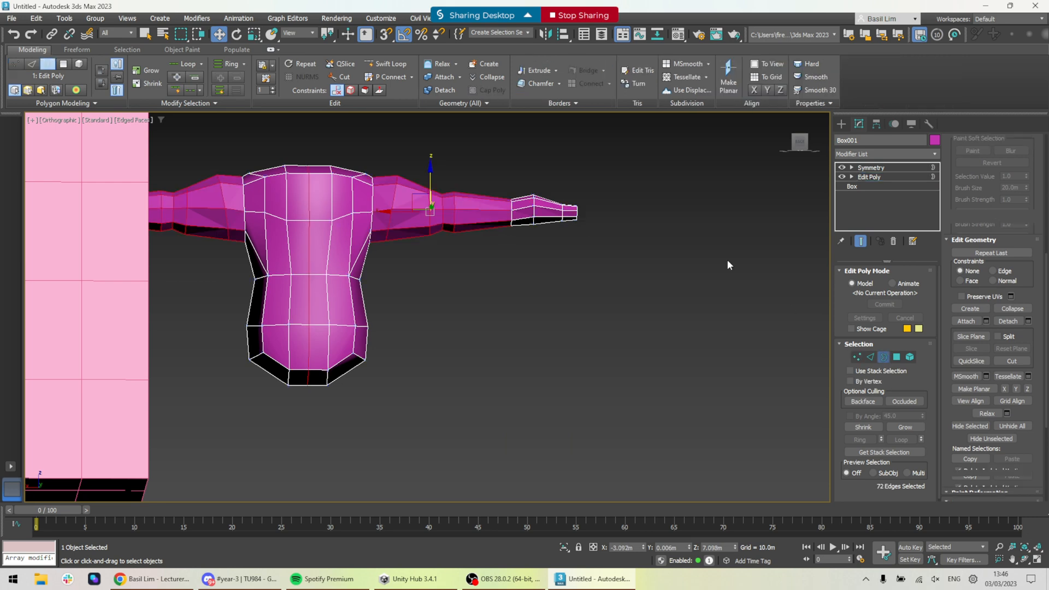
{"action": "left_click_drag", "start_coordinate": [632, 169], "coordinate": [571, 270]}
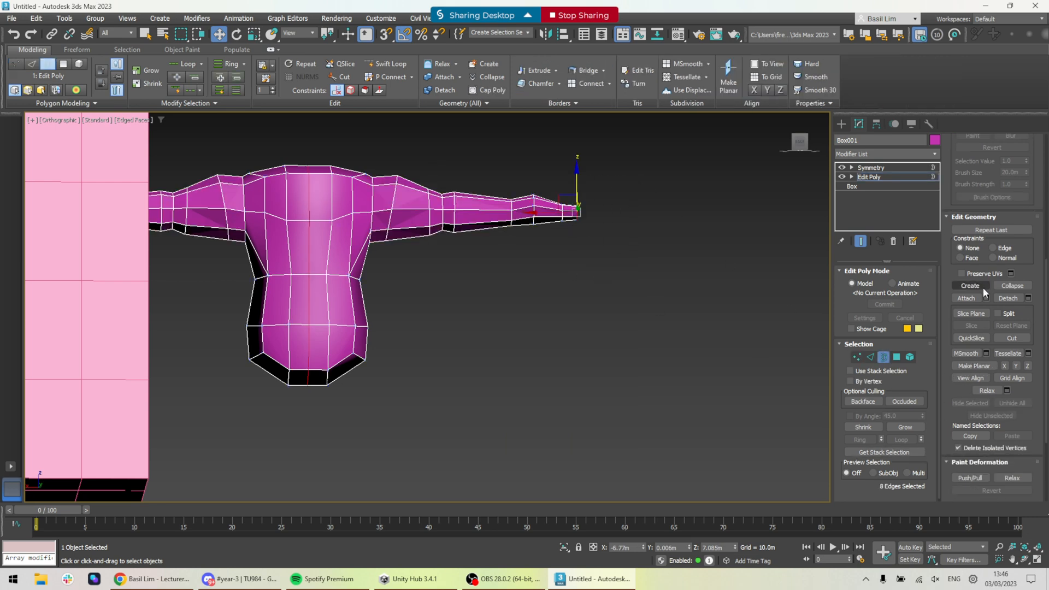
{"action": "middle_click_drag", "start_coordinate": [559, 282], "coordinate": [568, 234], "text": "alt"}
{"action": "scroll", "coordinate": [568, 229], "scroll_direction": "up", "scroll_amount": 5}
{"action": "right_click", "coordinate": [582, 239]}
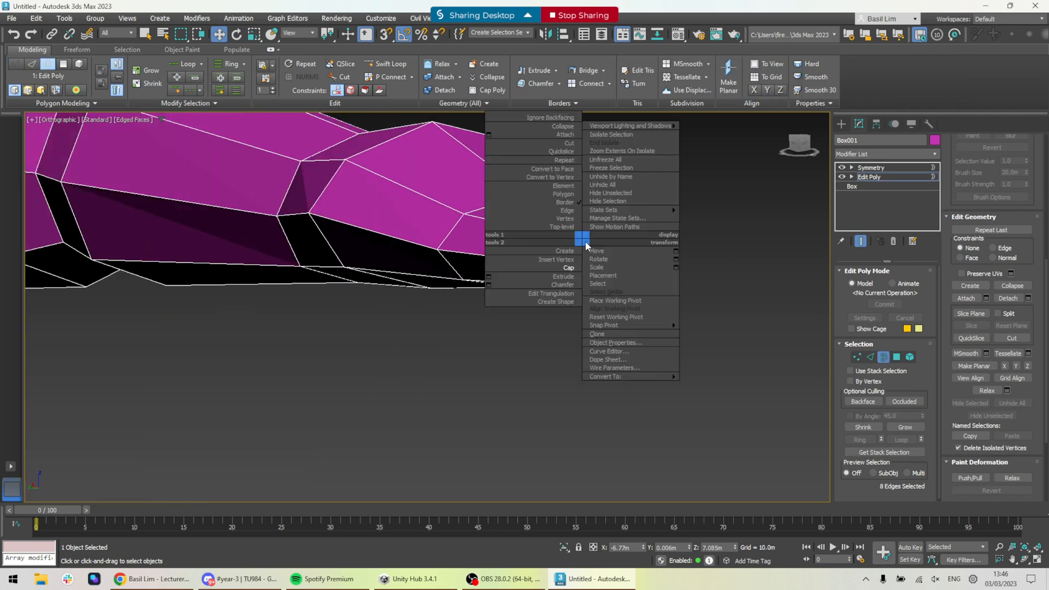
{"action": "left_click", "coordinate": [571, 269]}
{"action": "middle_click_drag", "start_coordinate": [648, 301], "coordinate": [644, 322], "text": "alt"}
{"action": "left_click", "coordinate": [695, 325]}
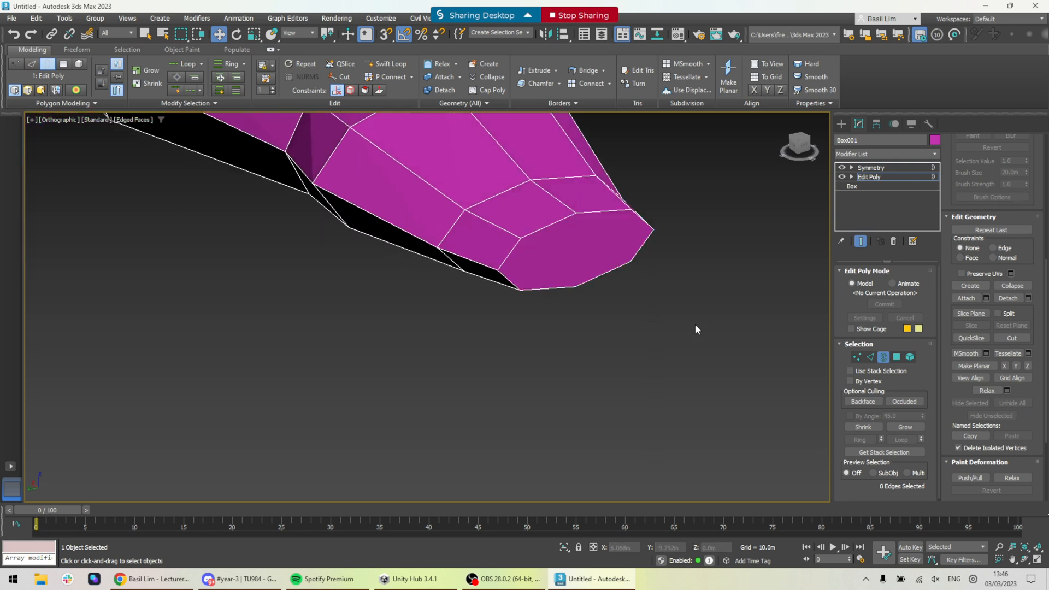
- Connect the two opposite side vertices of the hand's end cap with a horizontal edge
{"action": "left_click", "coordinate": [859, 357]}
{"action": "left_click", "coordinate": [497, 270]}
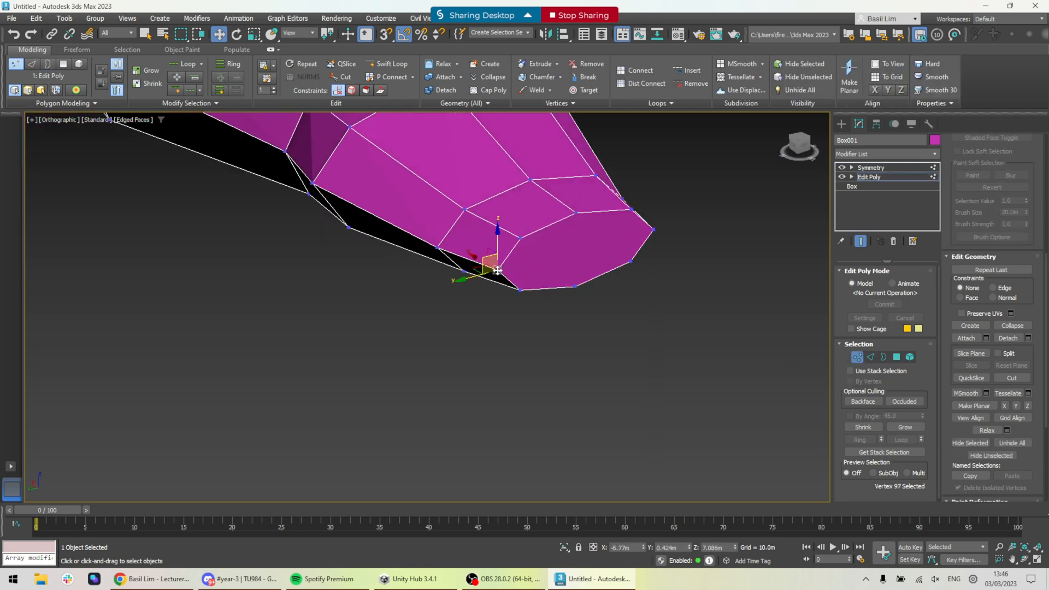
{"action": "left_click", "coordinate": [653, 230], "text": "ctrl"}
{"action": "right_click", "coordinate": [652, 232]}
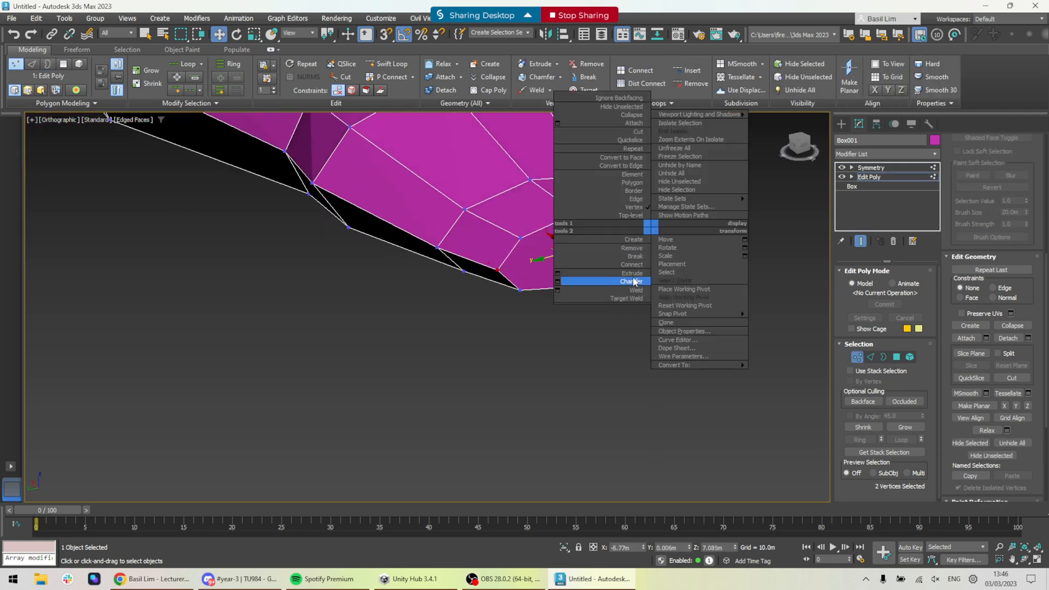
{"action": "left_click", "coordinate": [580, 264]}
- Cut a vertical edge across the hand's end cap between its bottom and top middle vertices
{"action": "left_click", "coordinate": [572, 218]}
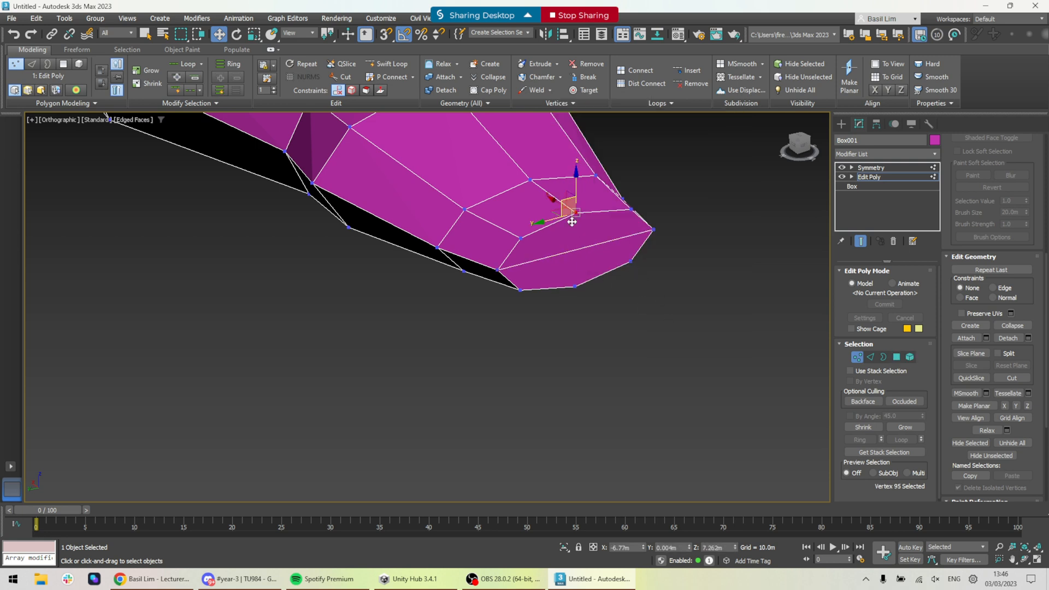
{"action": "left_click", "coordinate": [575, 288], "text": "ctrl"}
{"action": "left_click", "coordinate": [575, 288]}
{"action": "right_click", "coordinate": [572, 285]}
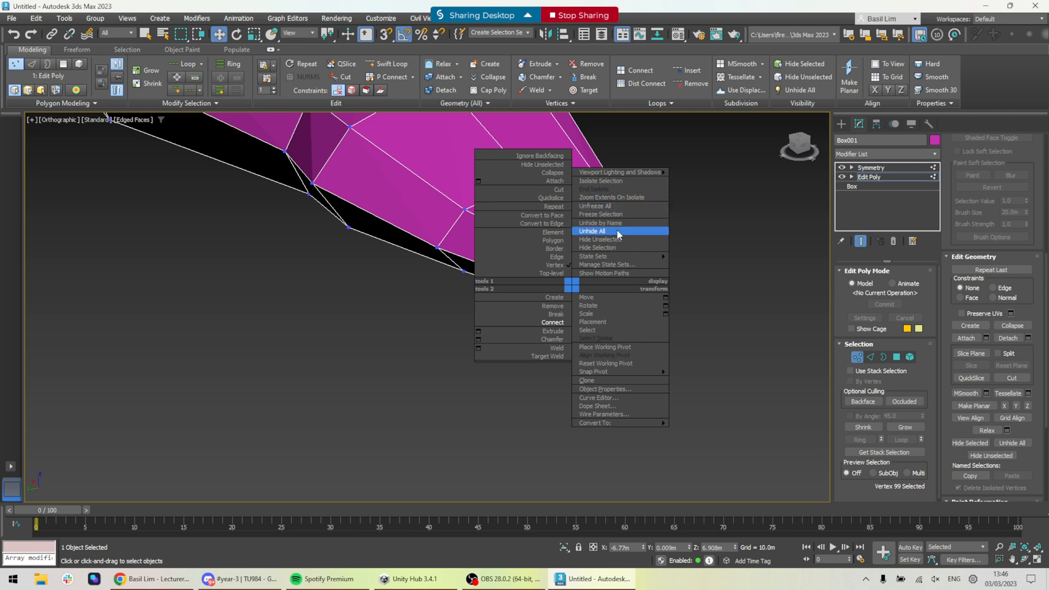
{"action": "left_click", "coordinate": [555, 190]}
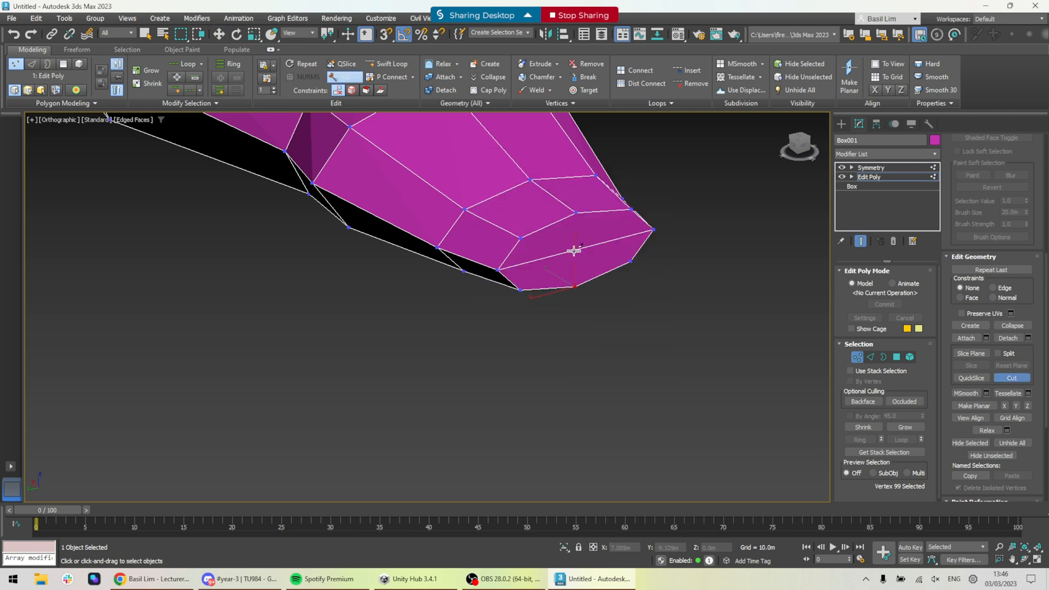
{"action": "left_click", "coordinate": [575, 212]}
{"action": "right_click", "coordinate": [697, 272]}
- Select the front-side vertices of the widest hand ring and nudge them along Y
{"action": "scroll", "coordinate": [360, 322], "scroll_direction": "down", "scroll_amount": 6}
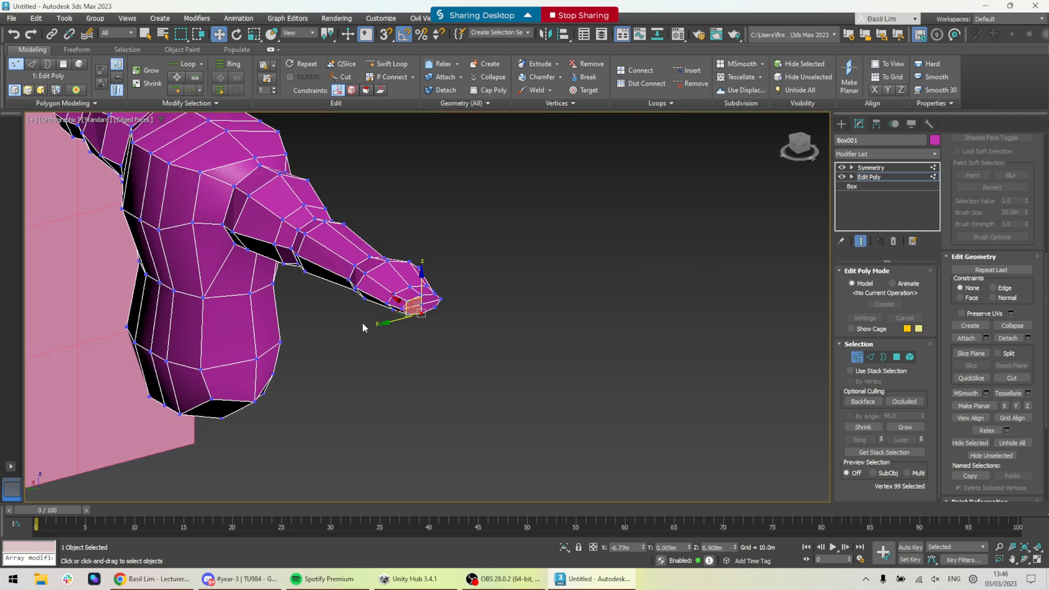
{"action": "middle_click_drag", "start_coordinate": [362, 322], "coordinate": [370, 330], "text": "alt"}
{"action": "middle_click_drag", "start_coordinate": [370, 330], "coordinate": [584, 266]}
{"action": "scroll", "coordinate": [543, 326], "scroll_direction": "down", "scroll_amount": 5}
{"action": "middle_click_drag", "start_coordinate": [543, 326], "coordinate": [559, 348], "text": "alt"}
{"action": "scroll", "coordinate": [560, 348], "scroll_direction": "up", "scroll_amount": 8}
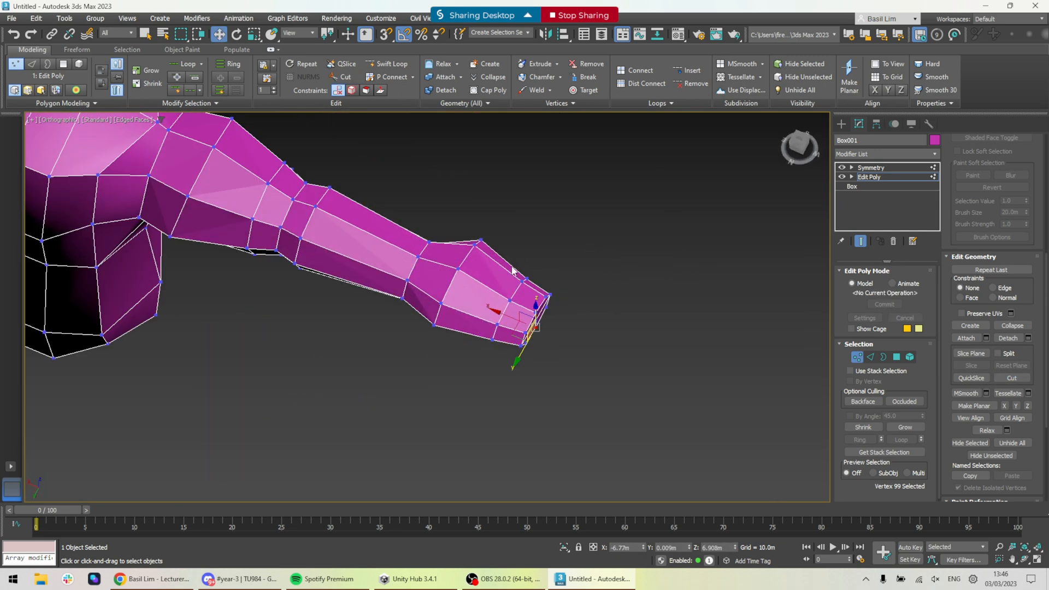
{"action": "scroll", "coordinate": [513, 278], "scroll_direction": "down", "scroll_amount": 5}
{"action": "middle_click_drag", "start_coordinate": [513, 279], "coordinate": [541, 319], "text": "alt"}
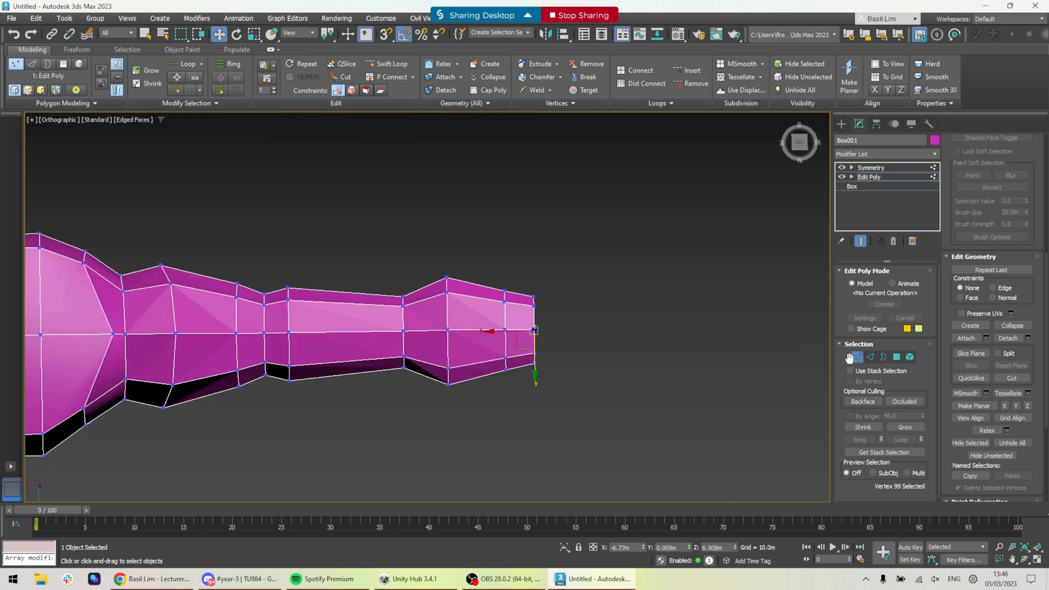
{"action": "left_click_drag", "start_coordinate": [432, 367], "coordinate": [432, 366]}
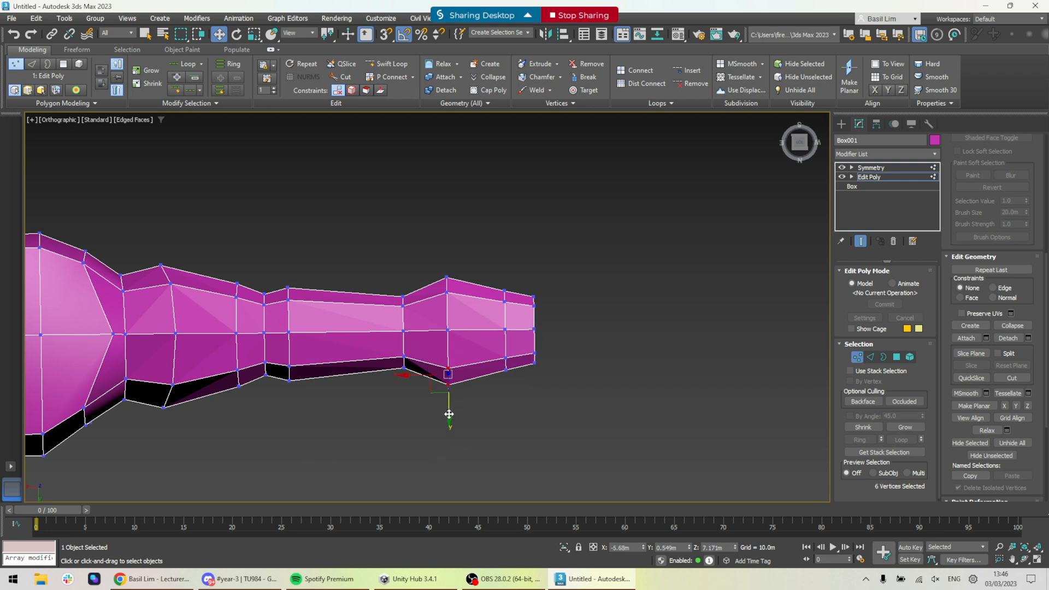
{"action": "mouse_move", "coordinate": [449, 414]}
{"action": "left_mouse_down"}
{"action": "mouse_move", "coordinate": [447, 399]}
{"action": "mouse_move", "coordinate": [448, 411]}
{"action": "left_mouse_up"}
{"action": "scroll", "coordinate": [455, 362], "scroll_direction": "up", "scroll_amount": 7}
{"action": "scroll", "coordinate": [514, 396], "scroll_direction": "down", "scroll_amount": 2}
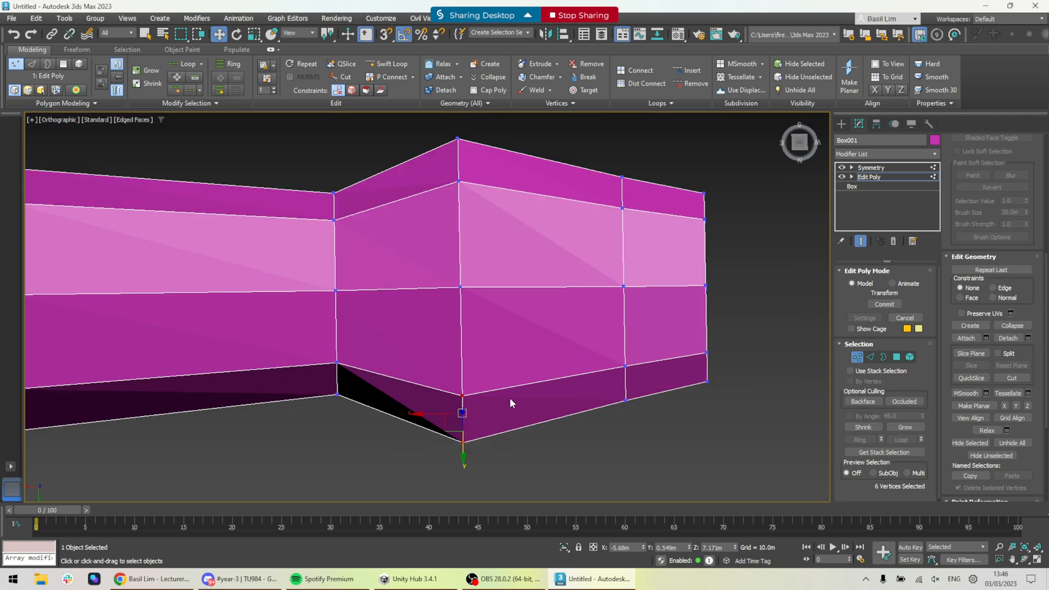
{"action": "scroll", "coordinate": [509, 398], "scroll_direction": "down", "scroll_amount": 2}
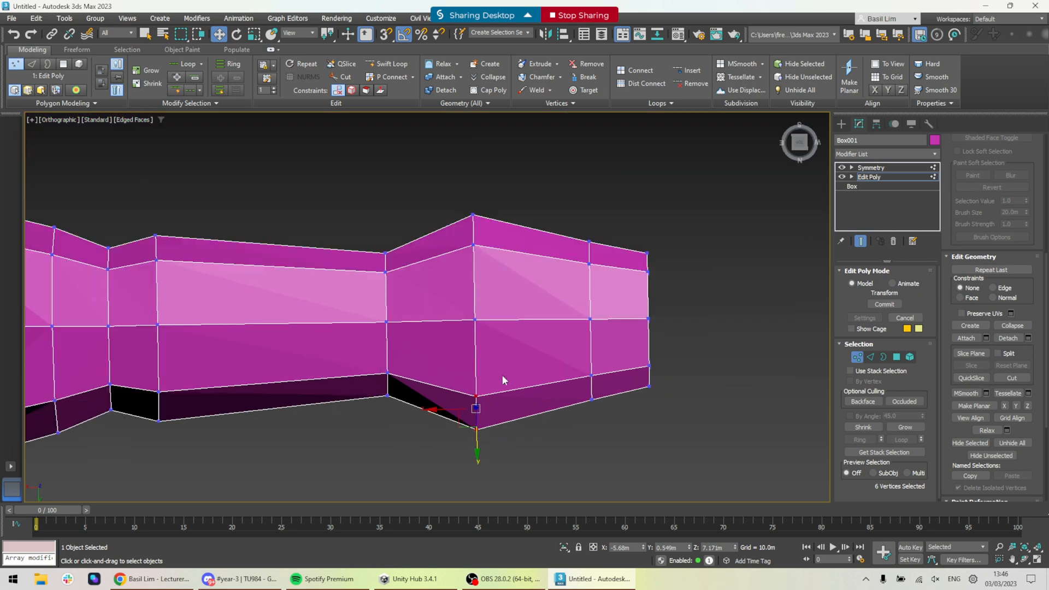
- Select the whole widest vertex ring of the hand and move it along X toward the wrist
{"action": "left_click_drag", "start_coordinate": [415, 153], "coordinate": [484, 421]}
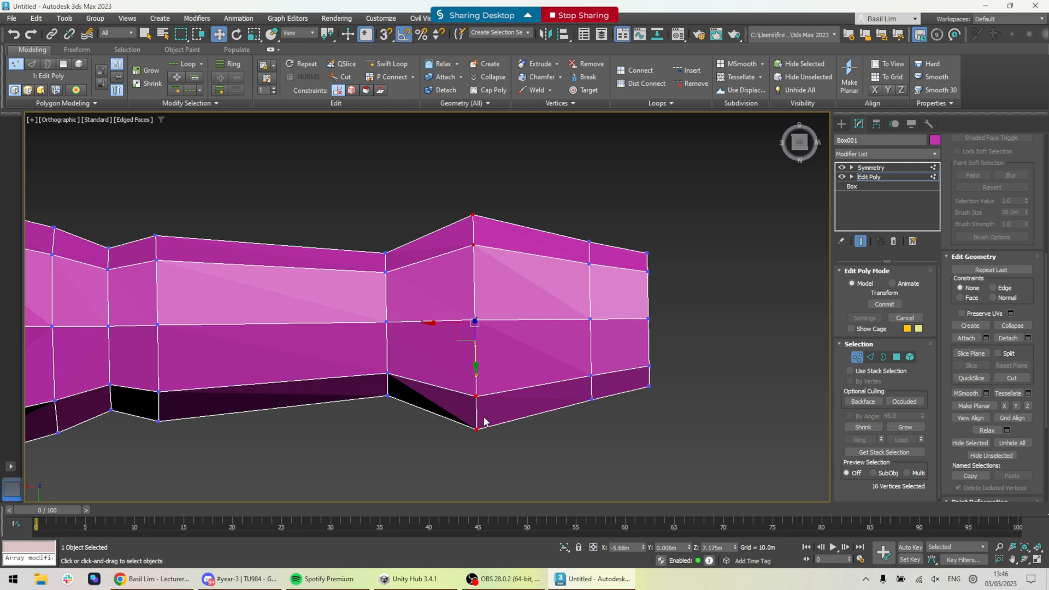
{"action": "left_click", "coordinate": [424, 327]}
{"action": "left_click_drag", "start_coordinate": [458, 179], "coordinate": [520, 435]}
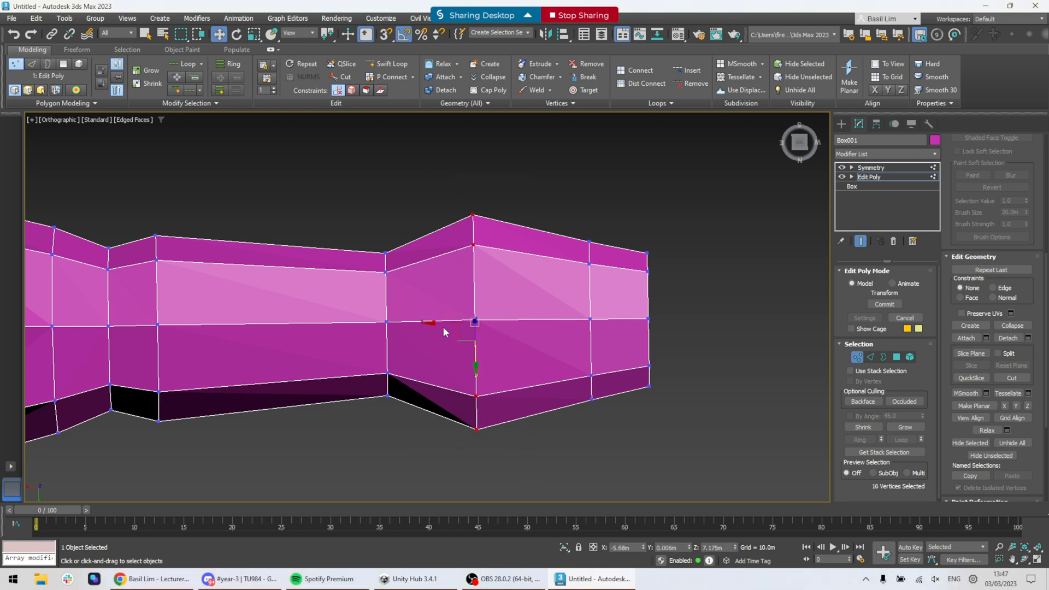
{"action": "left_click_drag", "start_coordinate": [444, 328], "coordinate": [418, 328]}
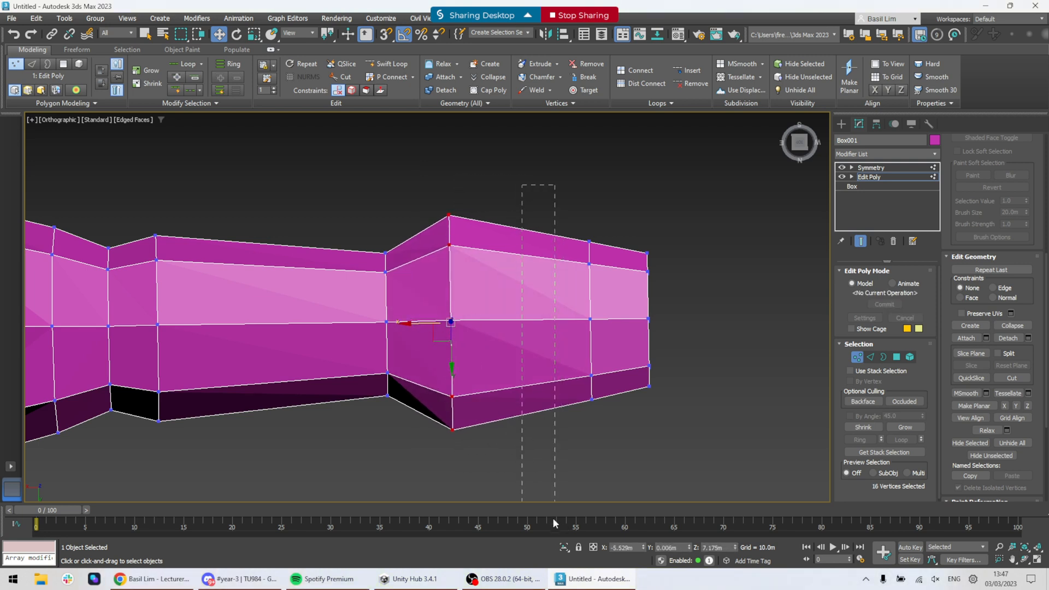
- Select the lengthwise edges between the widest hand ring and the next ring, and connect them with a new loop
{"action": "left_click_drag", "start_coordinate": [553, 518], "coordinate": [558, 508]}
{"action": "left_click", "coordinate": [873, 357]}
{"action": "left_click_drag", "start_coordinate": [480, 187], "coordinate": [534, 419]}
{"action": "right_click", "coordinate": [507, 279]}
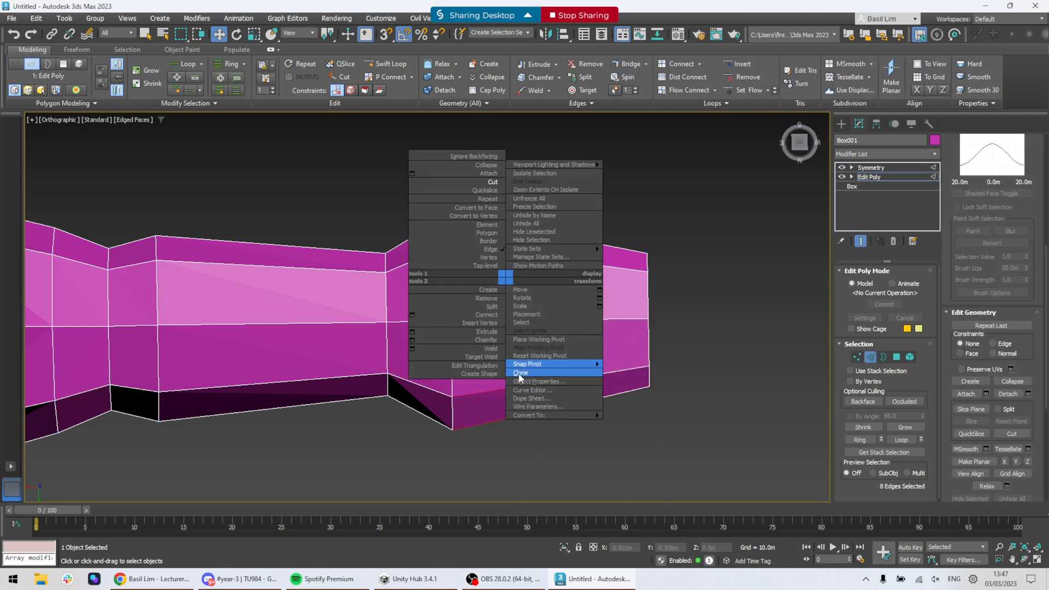
{"action": "left_click", "coordinate": [482, 316]}
{"action": "middle_click_drag", "start_coordinate": [482, 316], "coordinate": [544, 337], "text": "alt"}
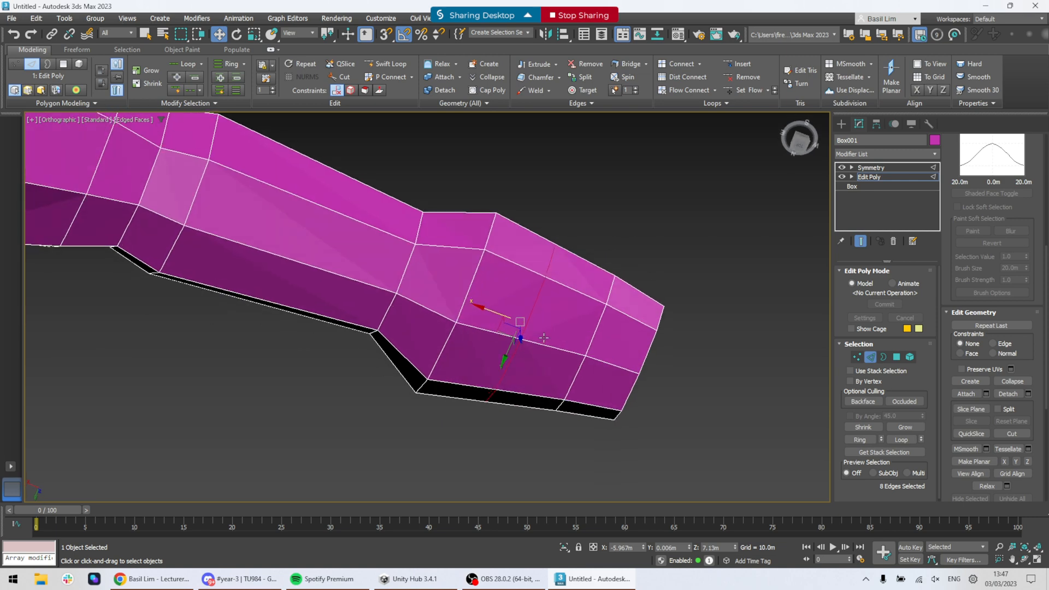
- Scale the new hand loop slightly along Y
{"action": "key", "text": "r"}
{"action": "middle_click_drag", "start_coordinate": [621, 429], "coordinate": [605, 394], "text": "alt"}
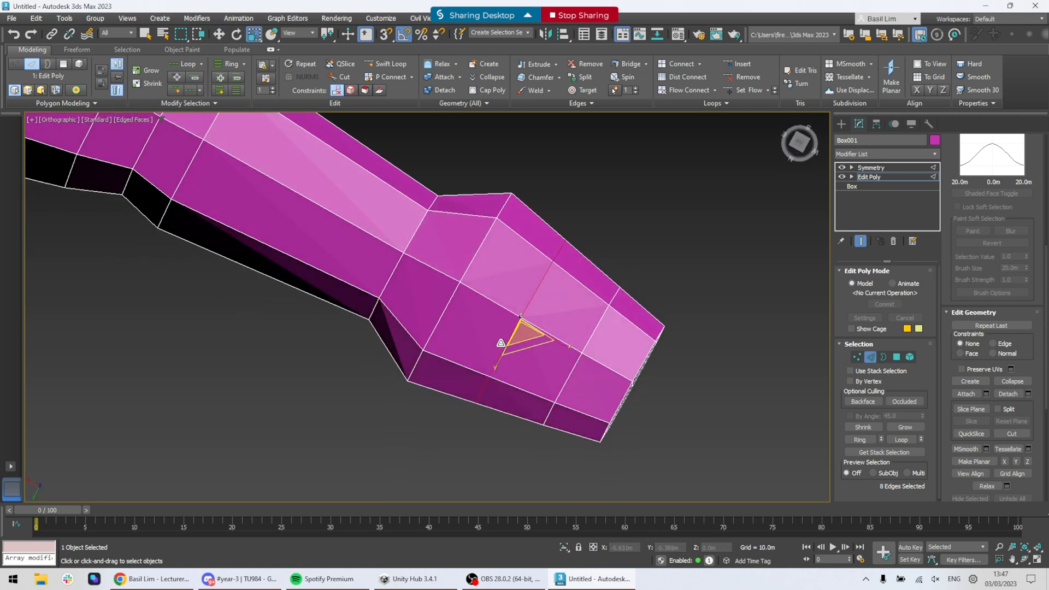
{"action": "left_click_drag", "start_coordinate": [498, 364], "coordinate": [497, 364]}
{"action": "middle_click_drag", "start_coordinate": [508, 371], "coordinate": [596, 245], "text": "alt"}
{"action": "left_click", "coordinate": [572, 199]}
- Extrude the two front-side polygons just beyond the widest hand ring as a thumb base, and flatten the extruded faces
{"action": "left_click", "coordinate": [897, 357]}
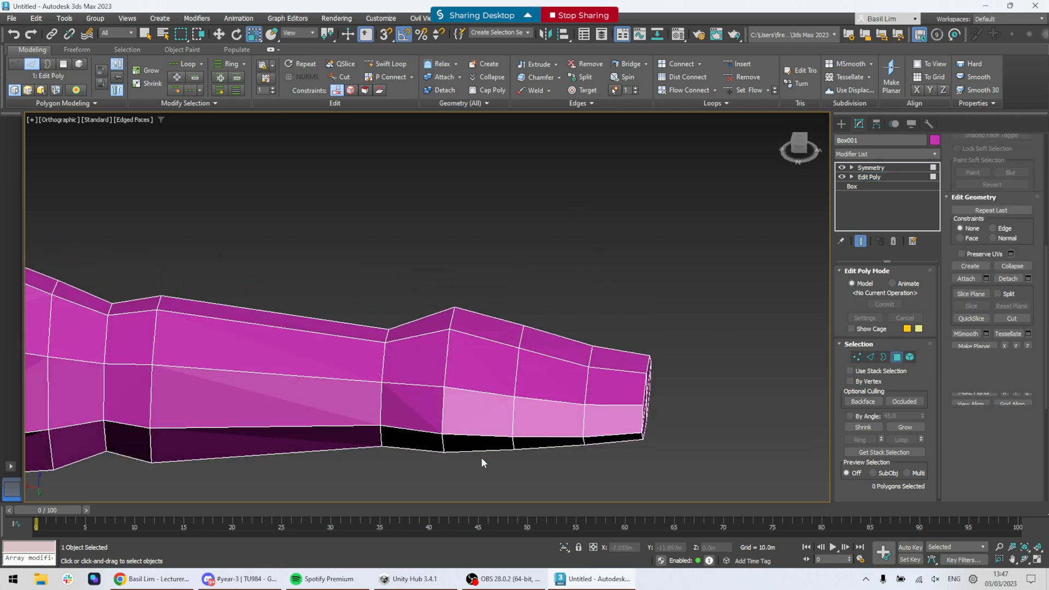
{"action": "left_click", "coordinate": [475, 421]}
{"action": "left_click", "coordinate": [474, 445], "text": "ctrl"}
{"action": "middle_click_drag", "start_coordinate": [474, 446], "coordinate": [511, 270], "text": "alt"}
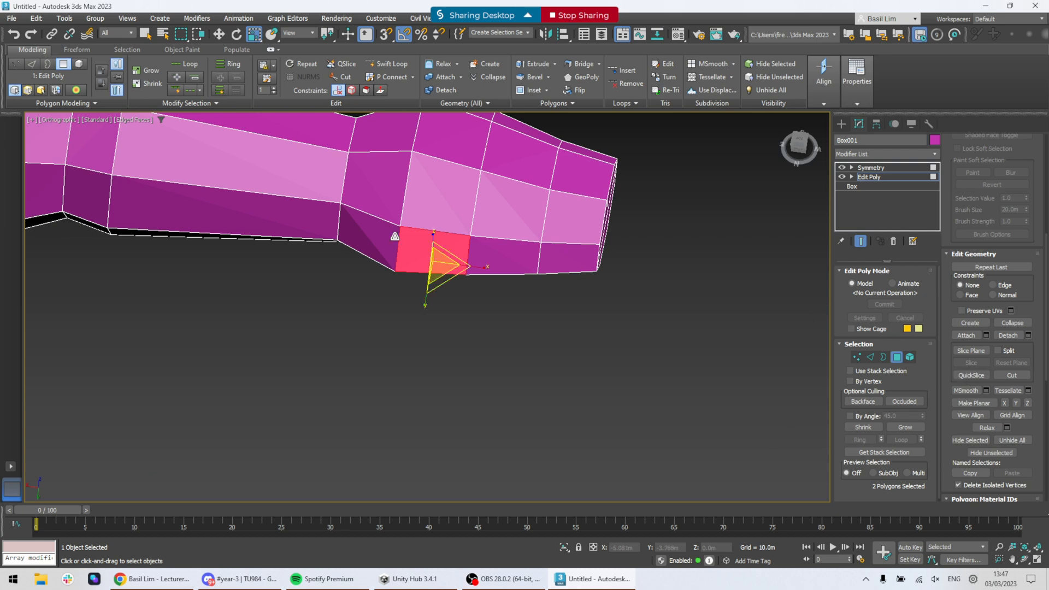
{"action": "right_click", "coordinate": [443, 254]}
{"action": "left_click", "coordinate": [424, 284]}
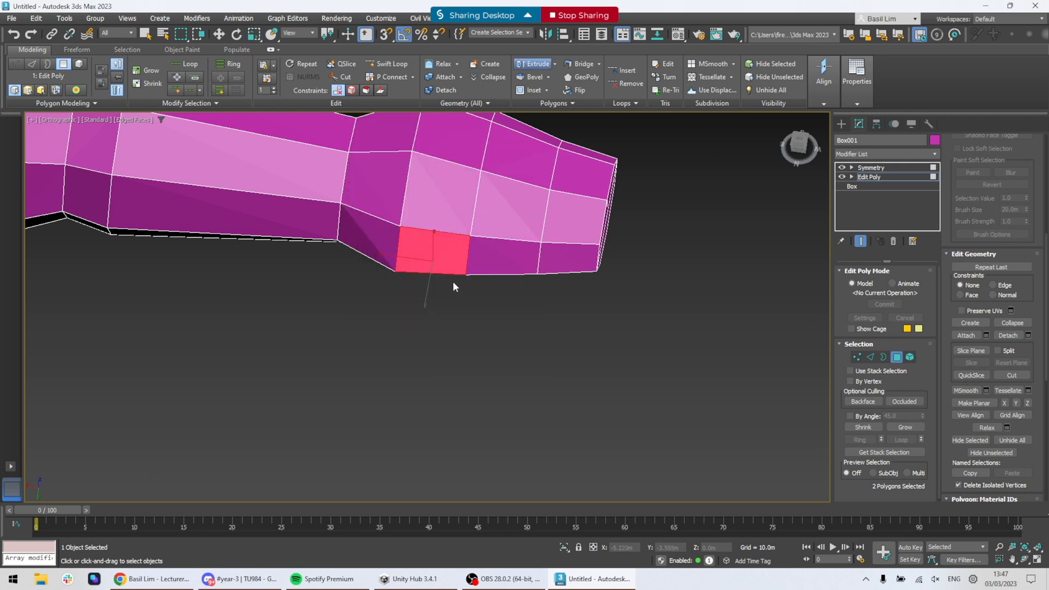
{"action": "left_click_drag", "start_coordinate": [444, 250], "coordinate": [317, 110]}
{"action": "middle_click_drag", "start_coordinate": [515, 254], "coordinate": [504, 335], "text": "alt"}
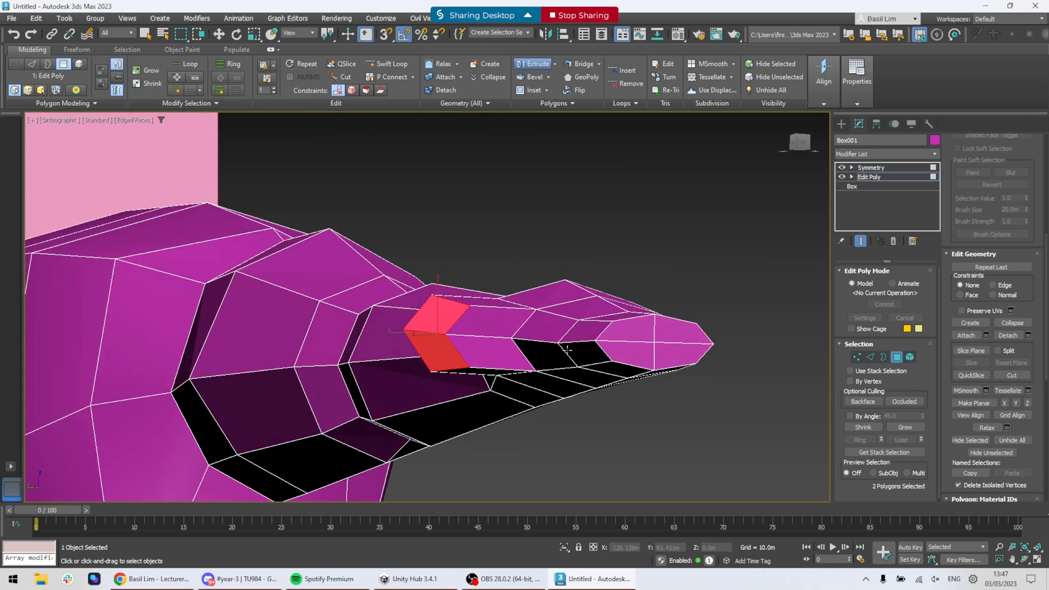
{"action": "key", "text": "r"}
{"action": "middle_click_drag", "start_coordinate": [482, 345], "coordinate": [535, 257], "text": "alt"}
{"action": "left_click", "coordinate": [983, 416]}
- Move the upper and lower vertices on the fingertip side of the thumb base along X toward the wrist
{"action": "left_click", "coordinate": [857, 357]}
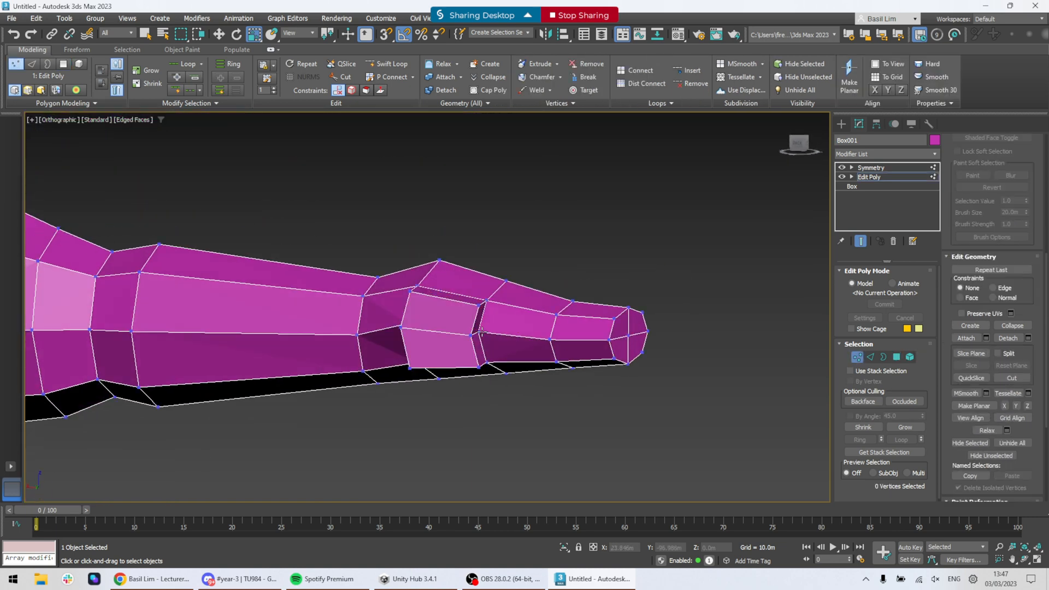
{"action": "left_click", "coordinate": [480, 332]}
{"action": "left_click", "coordinate": [472, 335], "text": "ctrl"}
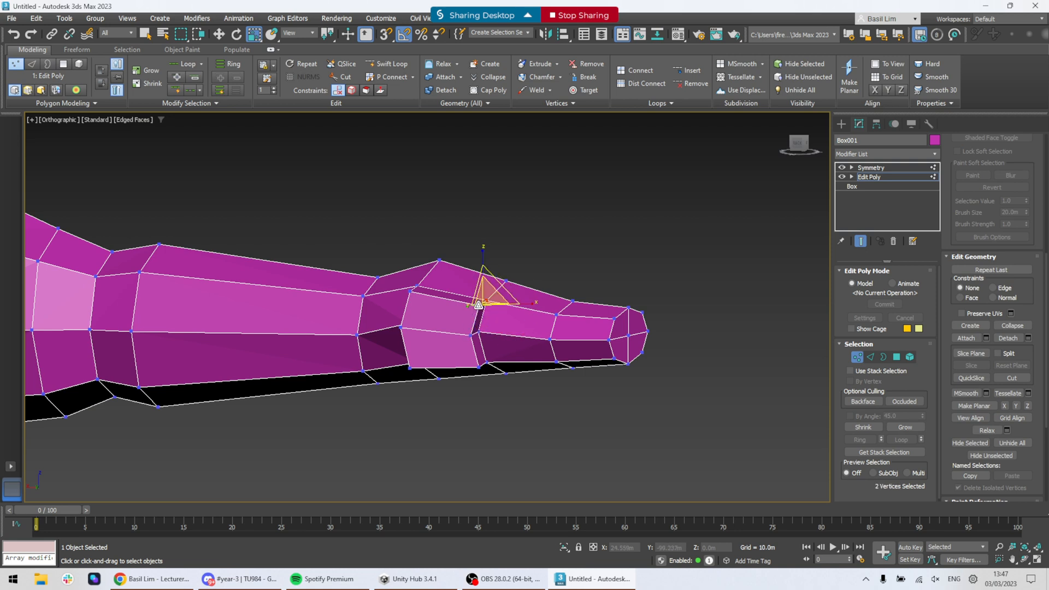
{"action": "key", "text": "w"}
{"action": "left_click_drag", "start_coordinate": [452, 304], "coordinate": [437, 304]}
{"action": "left_click", "coordinate": [485, 362]}
{"action": "left_click", "coordinate": [478, 370], "text": "ctrl"}
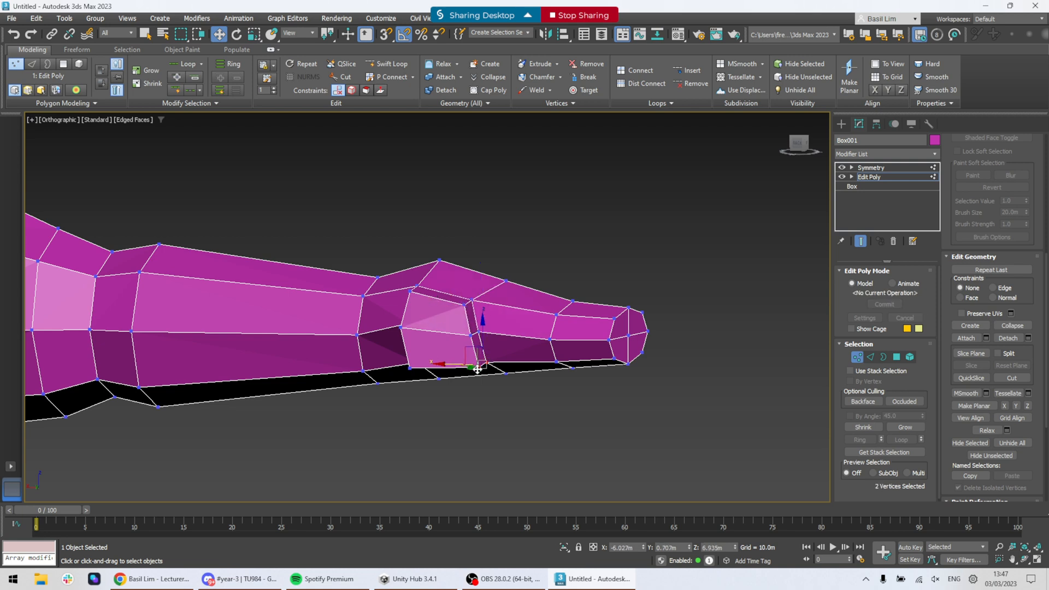
{"action": "left_click_drag", "start_coordinate": [449, 363], "coordinate": [406, 361]}
- Adjust the wrist-side vertices around the thumb base to round its outline
{"action": "middle_click_drag", "start_coordinate": [420, 282], "coordinate": [398, 243], "text": "alt"}
{"action": "left_click_drag", "start_coordinate": [442, 302], "coordinate": [441, 298]}
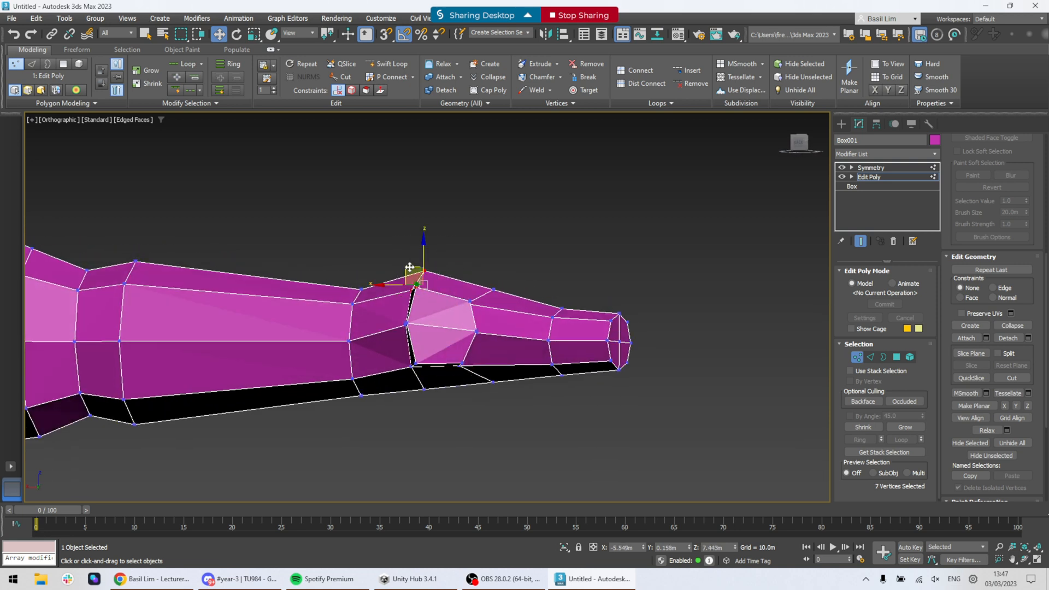
{"action": "left_click_drag", "start_coordinate": [410, 267], "coordinate": [425, 284]}
{"action": "mouse_move", "coordinate": [406, 360]}
{"action": "left_mouse_down"}
{"action": "mouse_move", "coordinate": [418, 373]}
{"action": "mouse_move", "coordinate": [406, 348]}
{"action": "left_mouse_up"}
{"action": "middle_click_drag", "start_coordinate": [429, 364], "coordinate": [623, 385], "text": "alt"}
{"action": "left_click", "coordinate": [626, 384]}
- Make the two end faces of the thumb base planar
{"action": "left_click", "coordinate": [897, 358]}
{"action": "middle_click_drag", "start_coordinate": [415, 306], "coordinate": [533, 323], "text": "alt"}
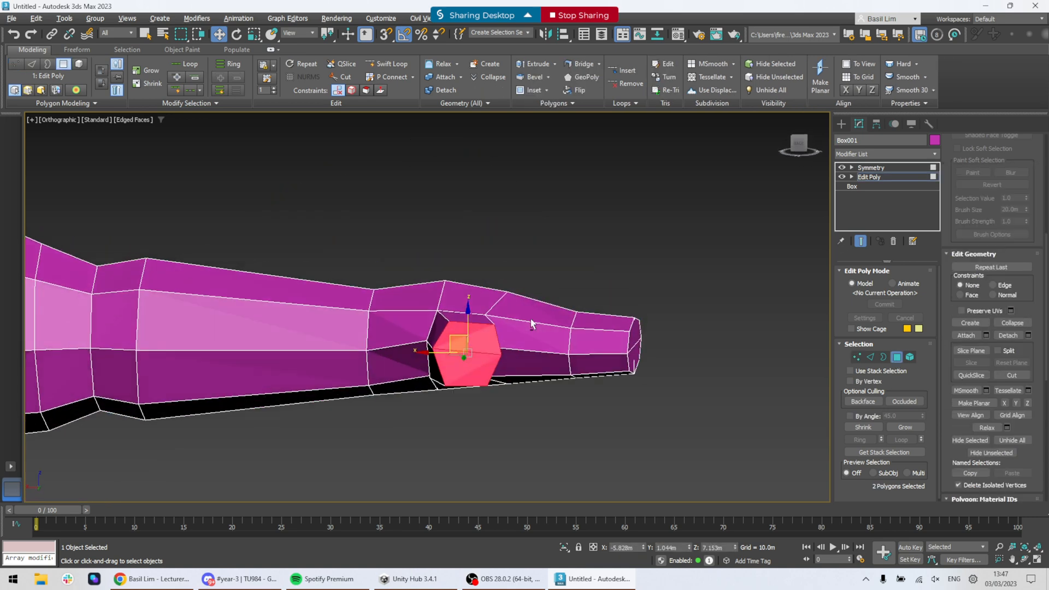
{"action": "middle_click_drag", "start_coordinate": [477, 359], "coordinate": [497, 375], "text": "alt"}
{"action": "left_click", "coordinate": [982, 406]}
- Shift the thumb's end faces toward the fingertips and scale them
{"action": "mouse_move", "coordinate": [496, 376]}
{"action": "left_mouse_down"}
{"action": "mouse_move", "coordinate": [479, 347]}
{"action": "mouse_move", "coordinate": [487, 360]}
{"action": "left_mouse_up"}
{"action": "key", "text": "e"}
{"action": "key", "text": "r"}
{"action": "left_click_drag", "start_coordinate": [464, 325], "coordinate": [466, 344]}
{"action": "key", "text": "w"}
- Examine the thumb, arms and torso from several angles to judge the overall shape
{"action": "scroll", "coordinate": [536, 394], "scroll_direction": "down", "scroll_amount": 8}
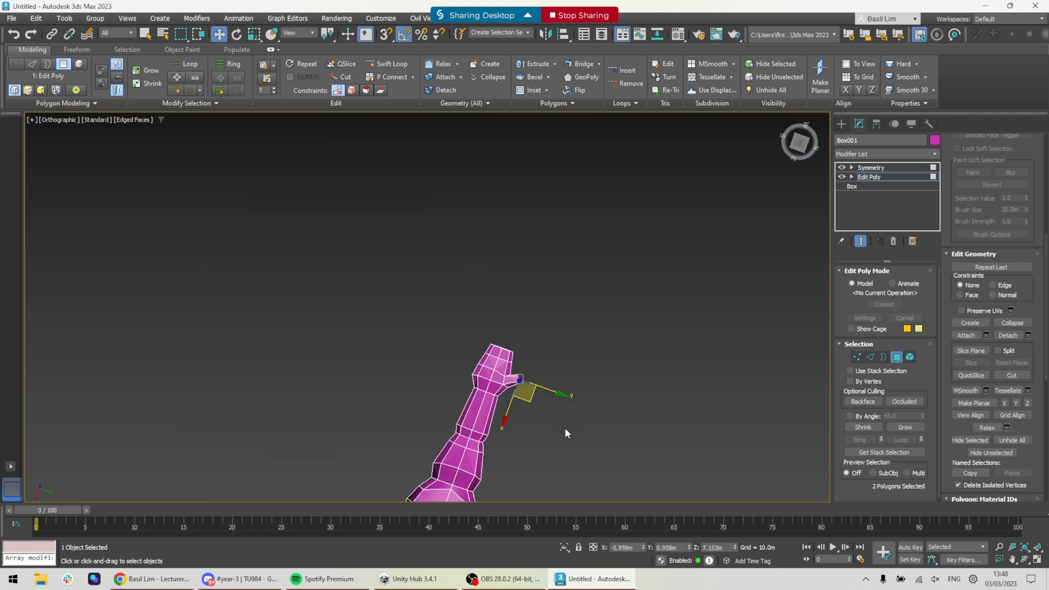
{"action": "middle_click_drag", "start_coordinate": [565, 428], "coordinate": [465, 348], "text": "alt"}
{"action": "scroll", "coordinate": [526, 393], "scroll_direction": "up", "scroll_amount": 2}
{"action": "middle_click_drag", "start_coordinate": [403, 441], "coordinate": [575, 293]}
{"action": "middle_click_drag", "start_coordinate": [474, 290], "coordinate": [443, 269], "text": "alt"}
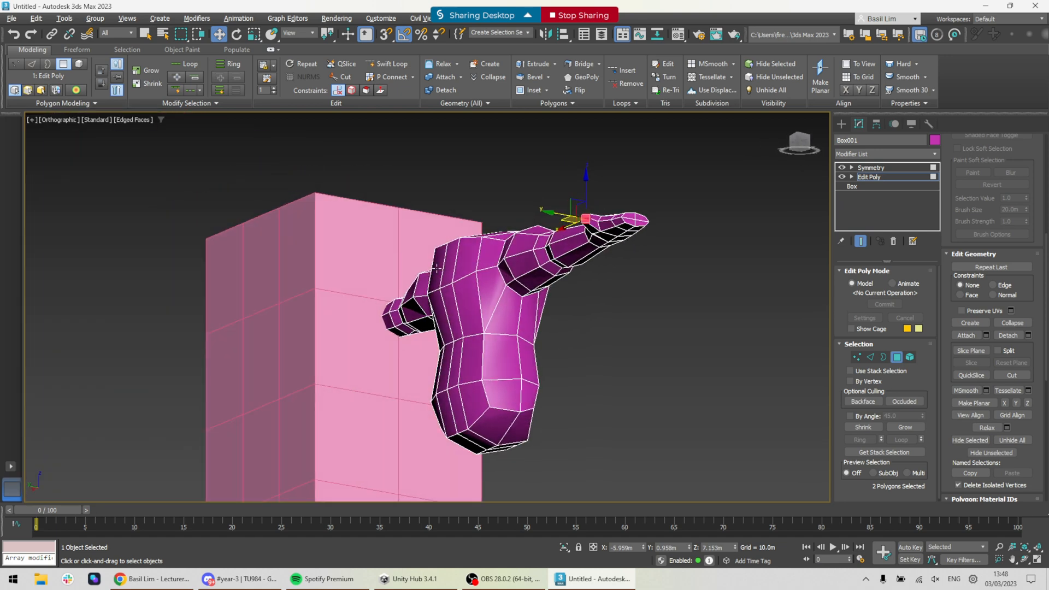
{"action": "scroll", "coordinate": [460, 268], "scroll_direction": "up", "scroll_amount": 5}
{"action": "middle_click_drag", "start_coordinate": [611, 315], "coordinate": [519, 301]}
{"action": "middle_click_drag", "start_coordinate": [415, 300], "coordinate": [606, 456]}
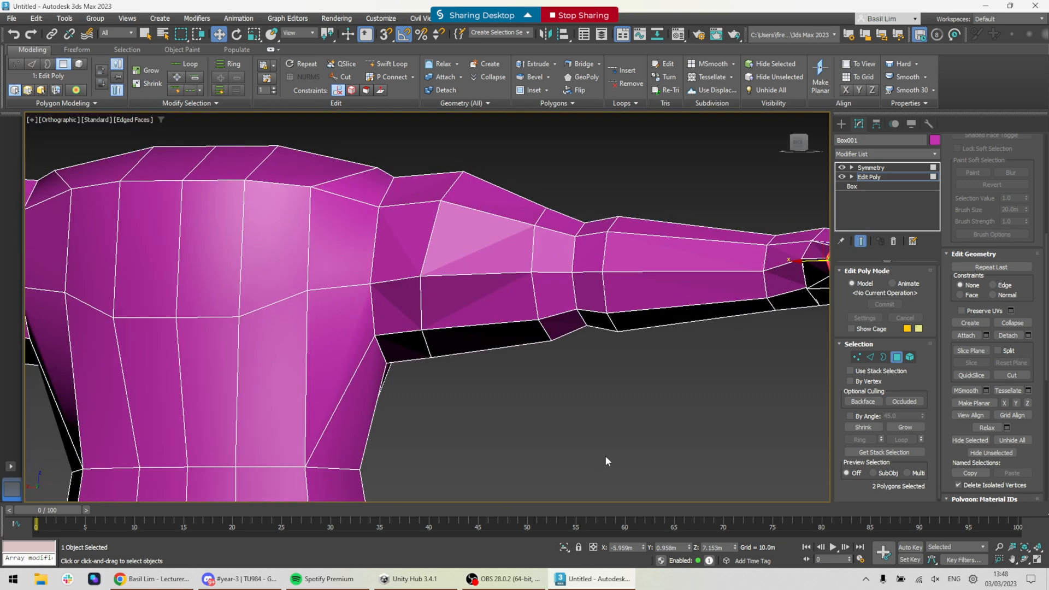
- Pull the back vertices of the middle elbow loop outward to form the point of the elbow
{"action": "scroll", "coordinate": [605, 456], "scroll_direction": "down", "scroll_amount": 2}
{"action": "middle_click_drag", "start_coordinate": [591, 347], "coordinate": [632, 448], "text": "alt"}
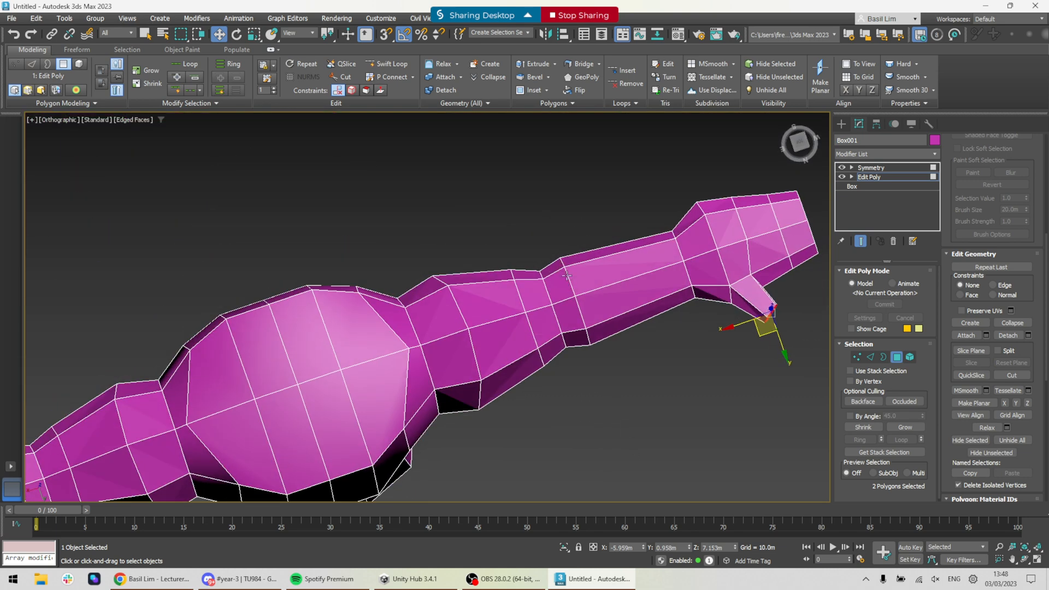
{"action": "left_click", "coordinate": [857, 356]}
{"action": "middle_click_drag", "start_coordinate": [705, 316], "coordinate": [538, 327], "text": "alt"}
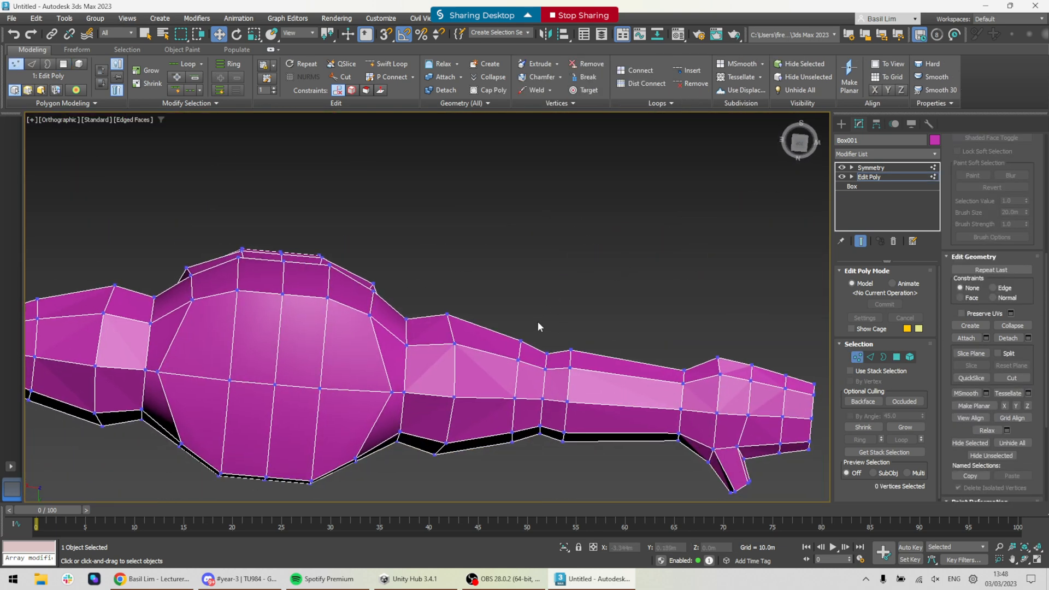
{"action": "left_click_drag", "start_coordinate": [553, 376], "coordinate": [552, 379]}
{"action": "scroll", "coordinate": [547, 394], "scroll_direction": "down", "scroll_amount": 2}
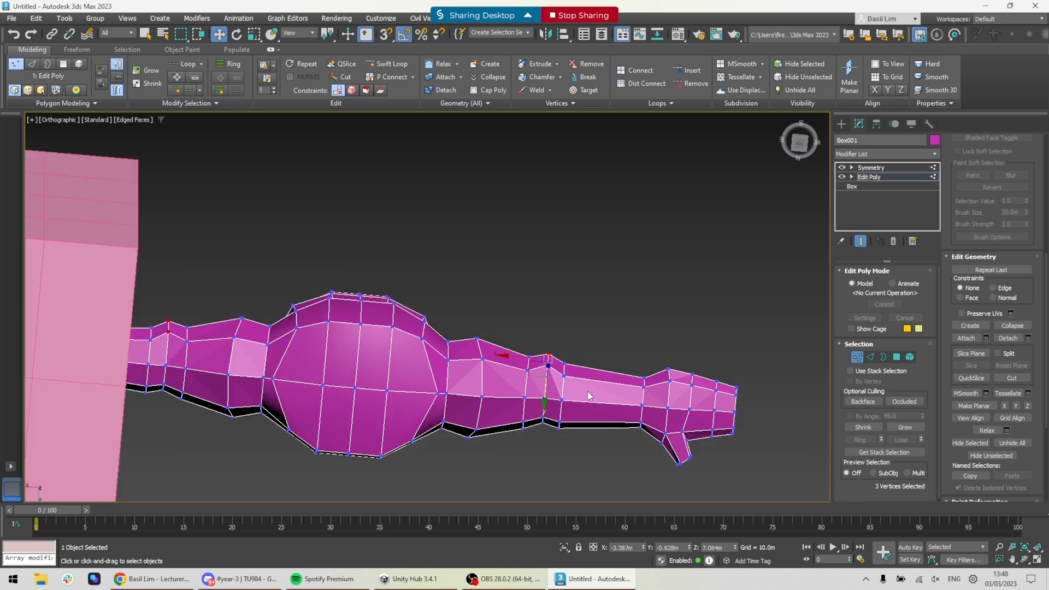
- Raise the upper vertices of the middle elbow loop and lower its underside vertices
{"action": "middle_click_drag", "start_coordinate": [588, 391], "coordinate": [804, 292], "text": "alt"}
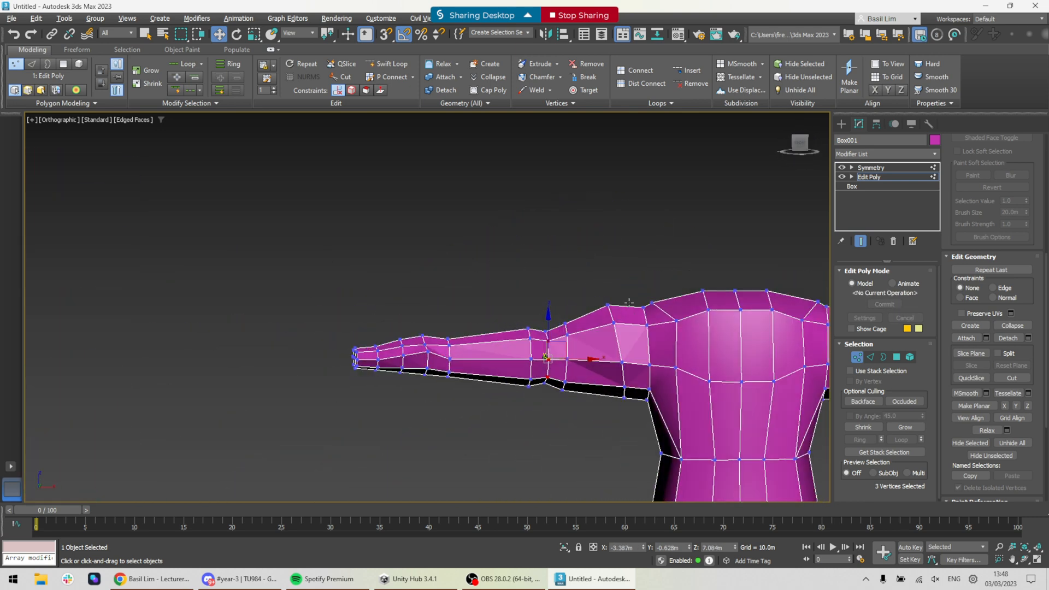
{"action": "scroll", "coordinate": [569, 323], "scroll_direction": "up", "scroll_amount": 2}
{"action": "middle_click_drag", "start_coordinate": [560, 332], "coordinate": [547, 321], "text": "alt"}
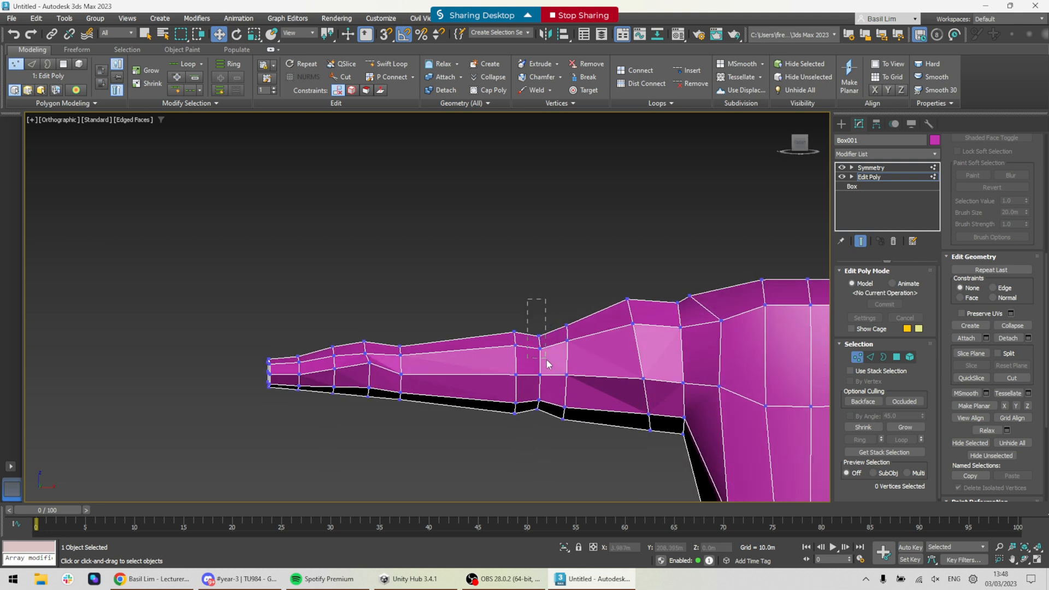
{"action": "left_click_drag", "start_coordinate": [542, 352], "coordinate": [541, 308]}
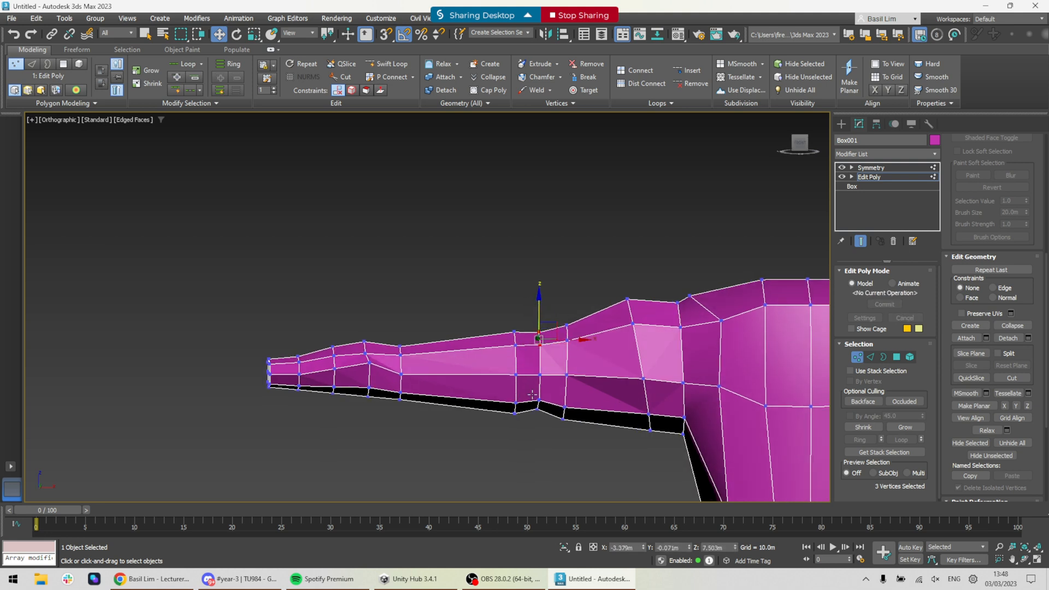
{"action": "left_click_drag", "start_coordinate": [540, 400], "coordinate": [540, 422]}
{"action": "key", "text": "ctrl+z"}
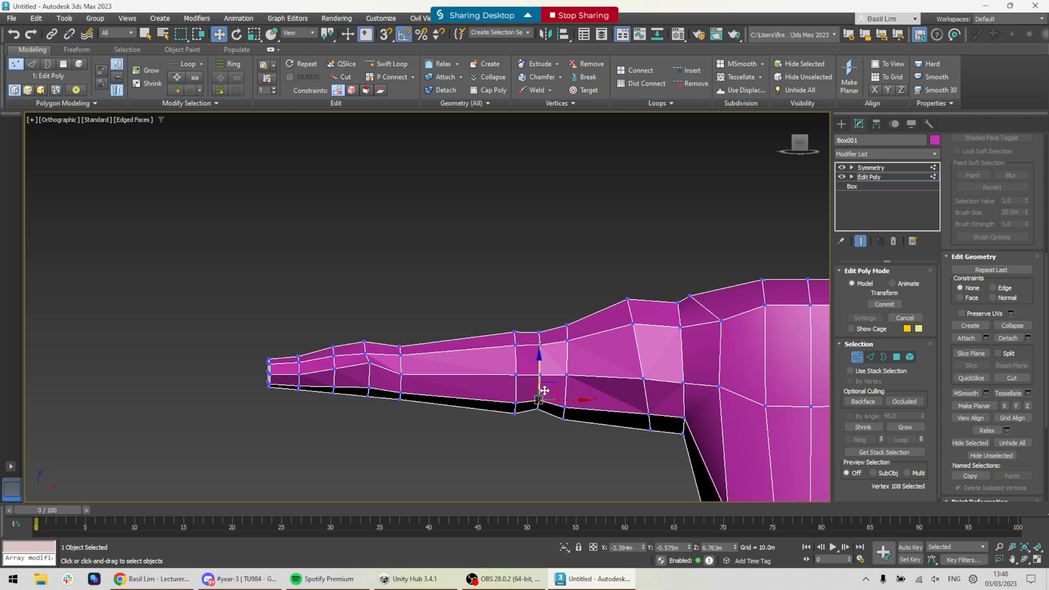
{"action": "left_click_drag", "start_coordinate": [539, 364], "coordinate": [539, 367]}
{"action": "mouse_move", "coordinate": [551, 331]}
{"action": "middle_mouse_down", "text": "alt"}
{"action": "mouse_move", "coordinate": [632, 415]}
{"action": "mouse_move", "coordinate": [690, 413]}
{"action": "mouse_move", "coordinate": [663, 429]}
{"action": "mouse_move", "coordinate": [593, 414]}
{"action": "mouse_move", "coordinate": [539, 317]}
{"action": "middle_mouse_up", "text": "alt"}
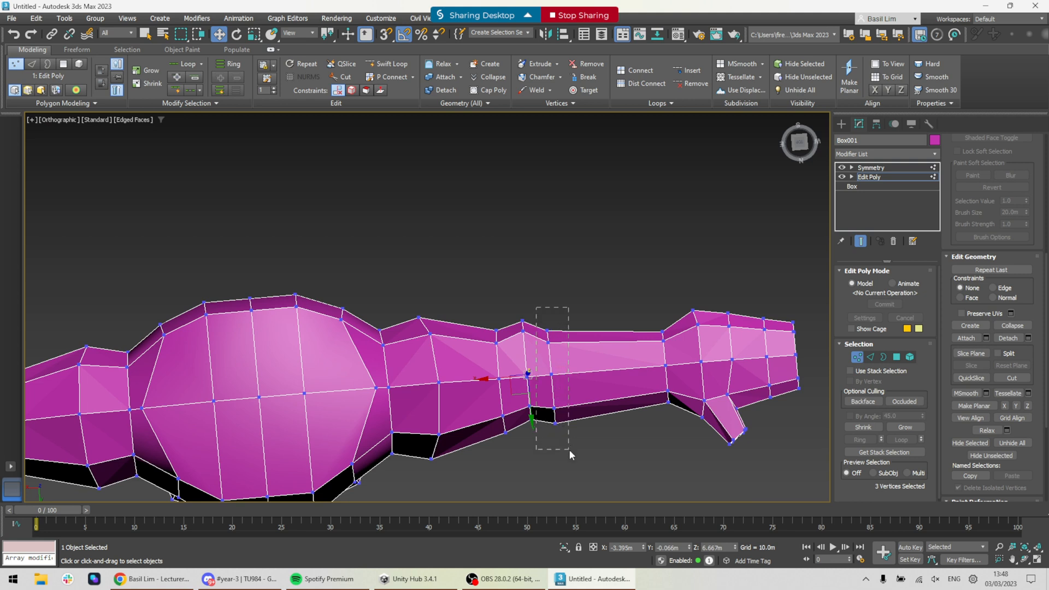
- Flatten the elbow loop nearest the forearm, and rotate and shift the loop nearest the upper arm
{"action": "left_click_drag", "start_coordinate": [570, 450], "coordinate": [569, 450]}
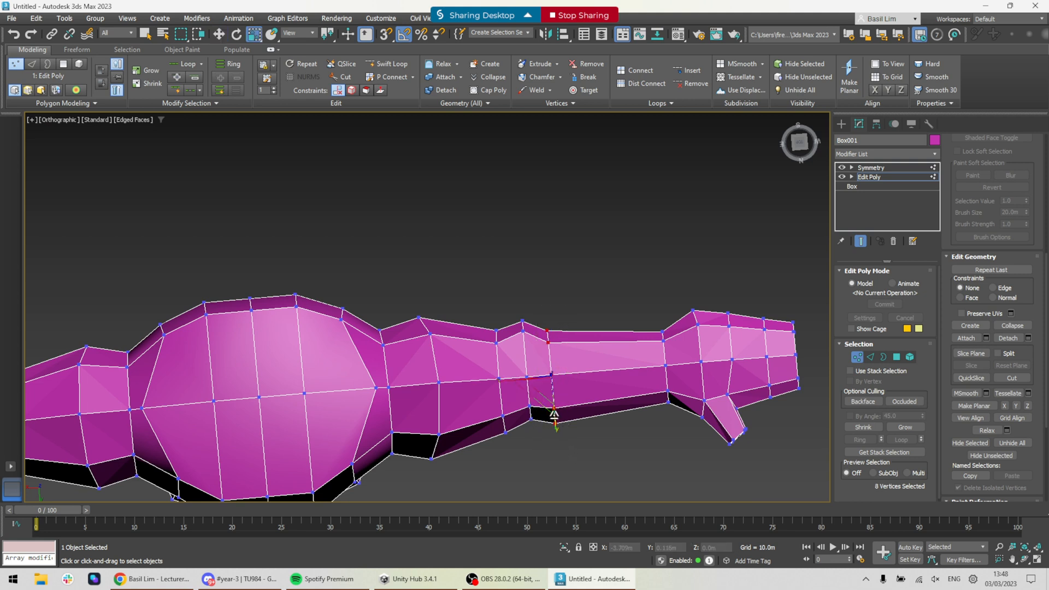
{"action": "key", "text": "e"}
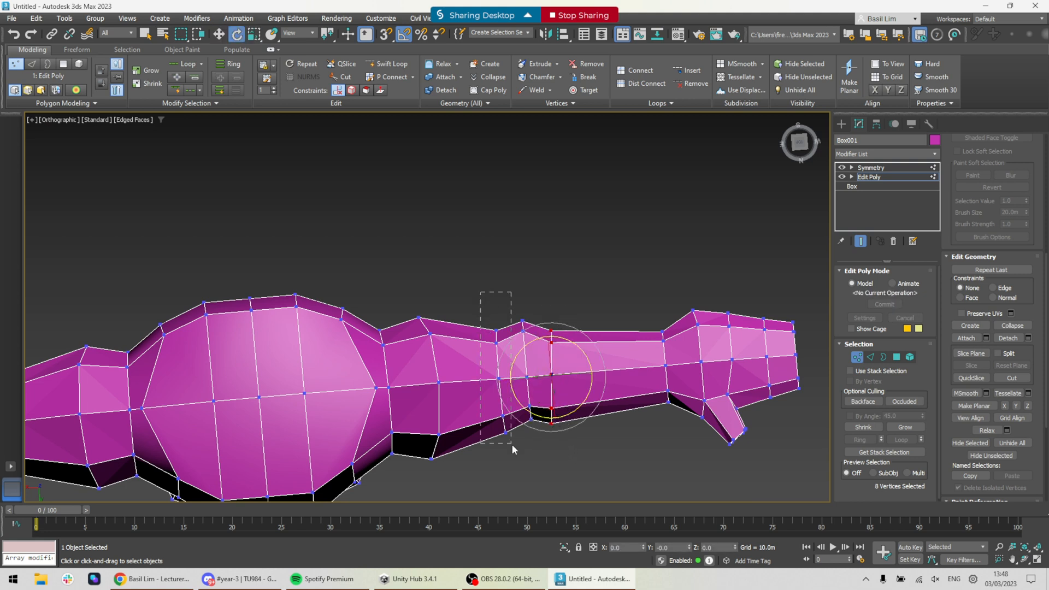
{"action": "left_click_drag", "start_coordinate": [512, 444], "coordinate": [515, 451]}
{"action": "left_click_drag", "start_coordinate": [516, 416], "coordinate": [518, 417]}
{"action": "key", "text": "w"}
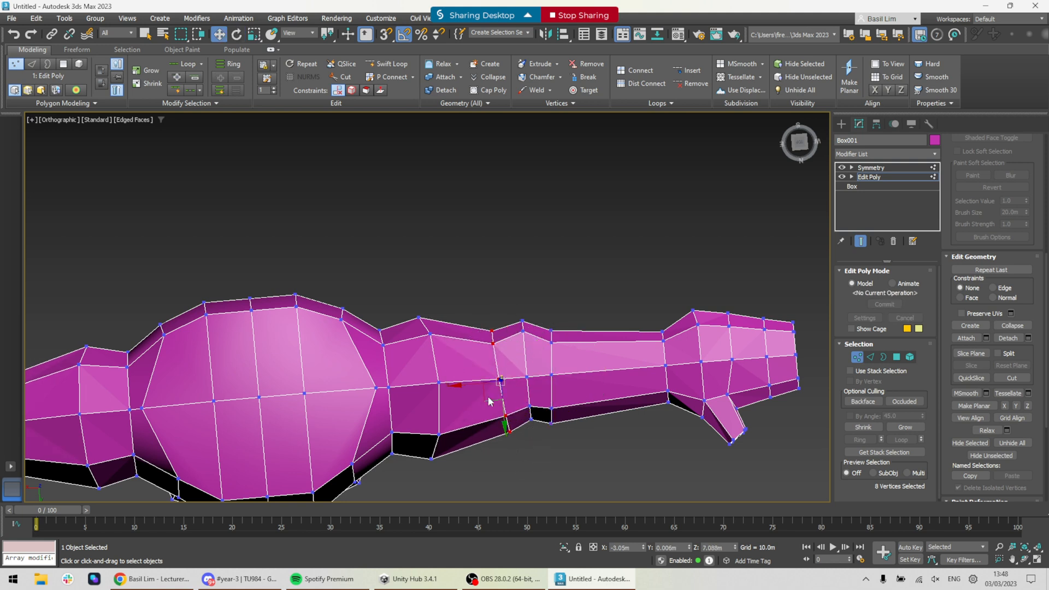
{"action": "left_click", "coordinate": [562, 443]}
{"action": "left_click_drag", "start_coordinate": [525, 400], "coordinate": [525, 402]}
- Try to target-weld a forearm-side vertex on the front of the elbow, and undo it
{"action": "middle_click_drag", "start_coordinate": [564, 435], "coordinate": [641, 404], "text": "alt"}
{"action": "left_click", "coordinate": [596, 425]}
{"action": "left_click", "coordinate": [534, 391]}
{"action": "left_click", "coordinate": [509, 409], "text": "ctrl"}
{"action": "left_click", "coordinate": [538, 395]}
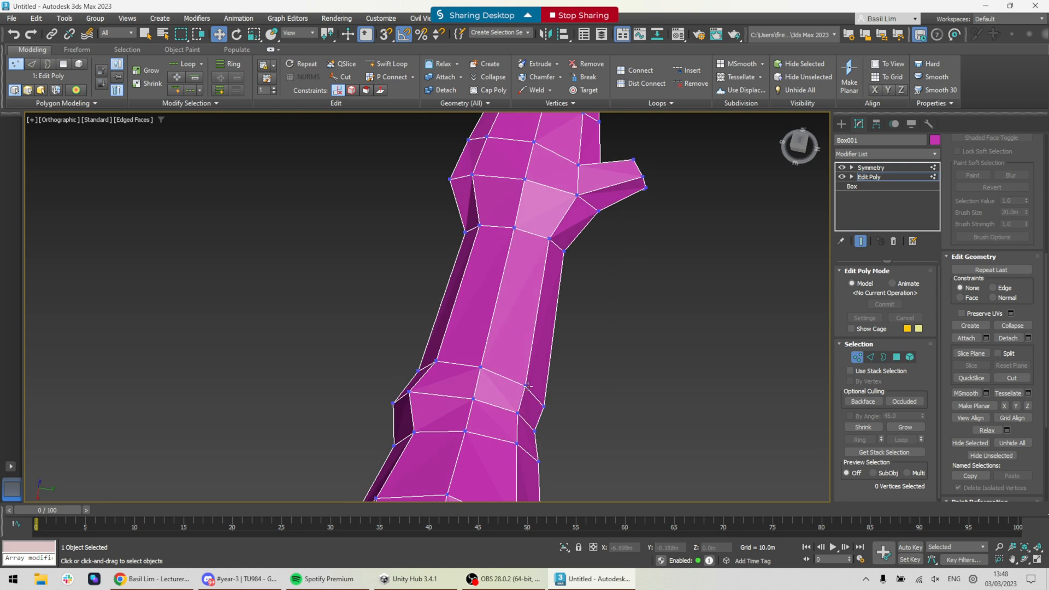
{"action": "left_click", "coordinate": [528, 386]}
{"action": "right_click", "coordinate": [520, 382]}
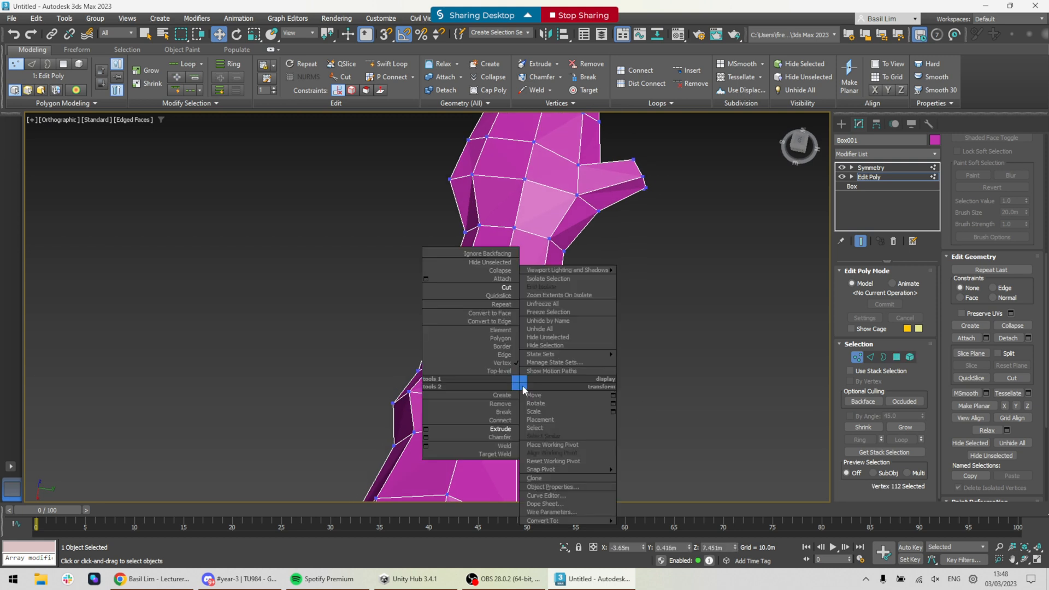
{"action": "left_click", "coordinate": [503, 454]}
{"action": "mouse_move", "coordinate": [525, 388]}
{"action": "left_mouse_down"}
{"action": "mouse_move", "coordinate": [529, 413]}
{"action": "mouse_move", "coordinate": [539, 390]}
{"action": "left_mouse_up"}
{"action": "key", "text": "ctrl+z"}
- Target-weld the upper and centre front vertices of both outer elbow loops onto the middle loop
{"action": "scroll", "coordinate": [566, 409], "scroll_direction": "up", "scroll_amount": 5}
{"action": "middle_click_drag", "start_coordinate": [566, 409], "coordinate": [460, 359], "text": "alt"}
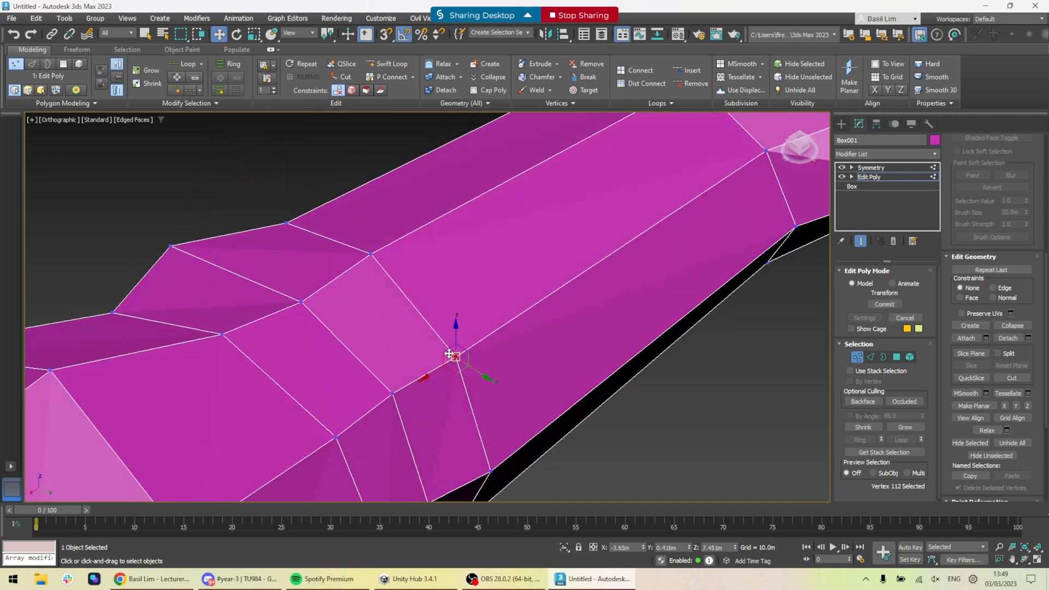
{"action": "right_click", "coordinate": [460, 360]}
{"action": "left_click", "coordinate": [432, 422]}
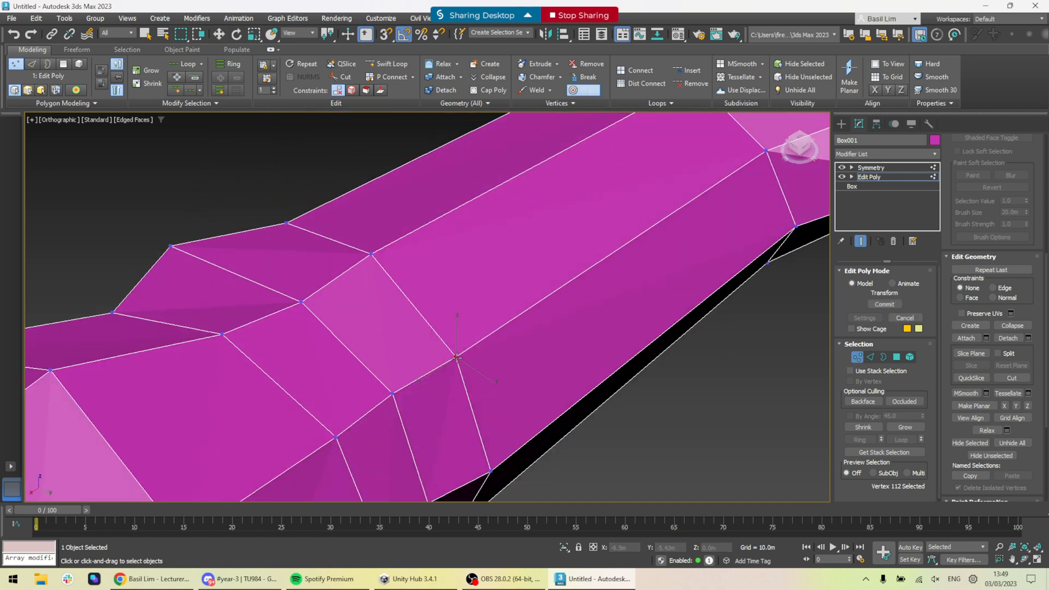
{"action": "left_click", "coordinate": [392, 393]}
{"action": "middle_click_drag", "start_coordinate": [477, 415], "coordinate": [469, 332]}
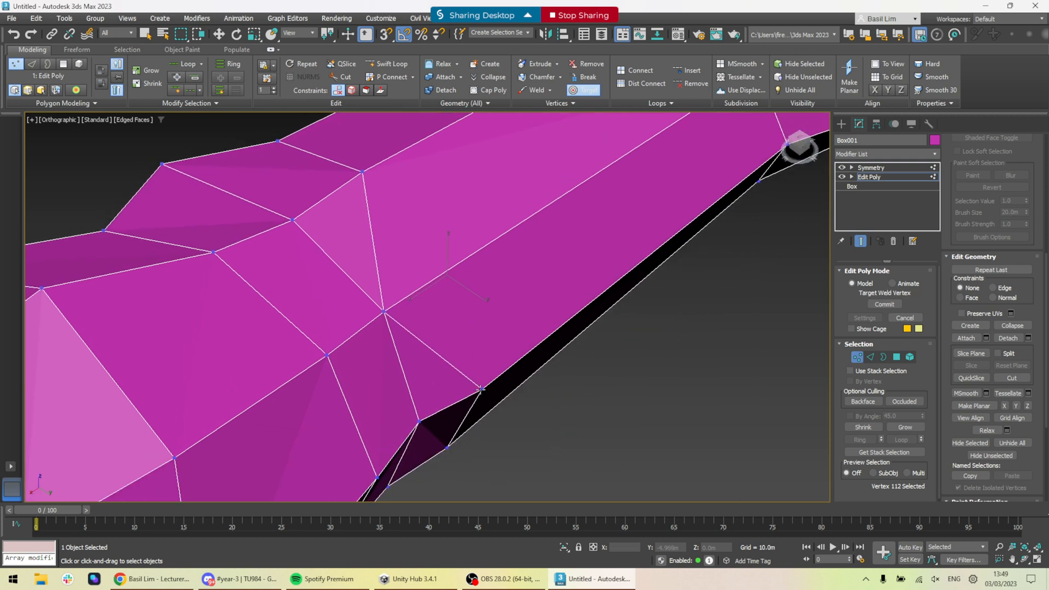
{"action": "middle_click_drag", "start_coordinate": [419, 423], "coordinate": [356, 370], "text": "alt"}
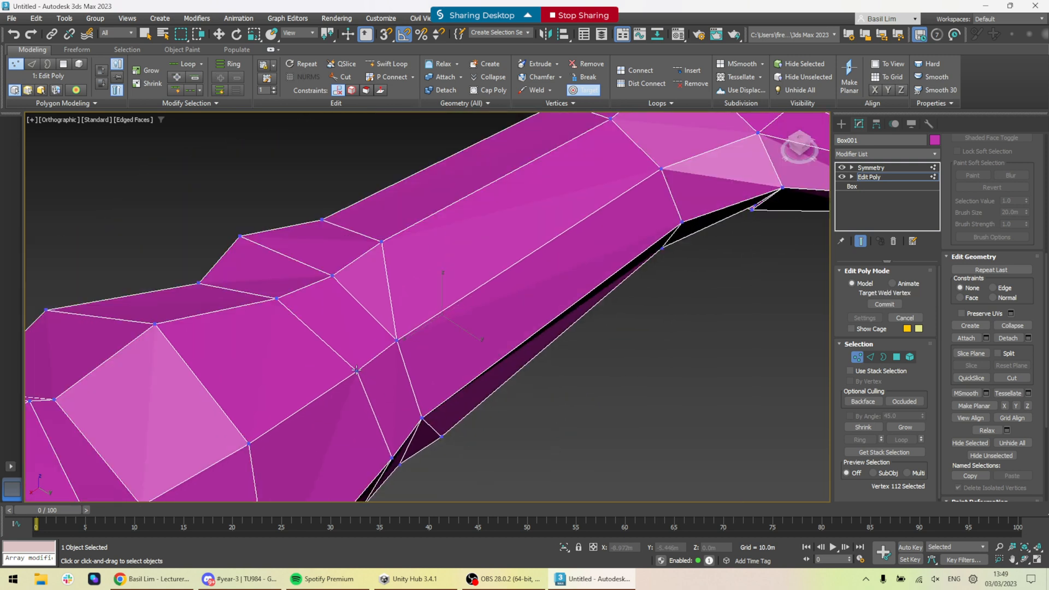
{"action": "left_click", "coordinate": [399, 340]}
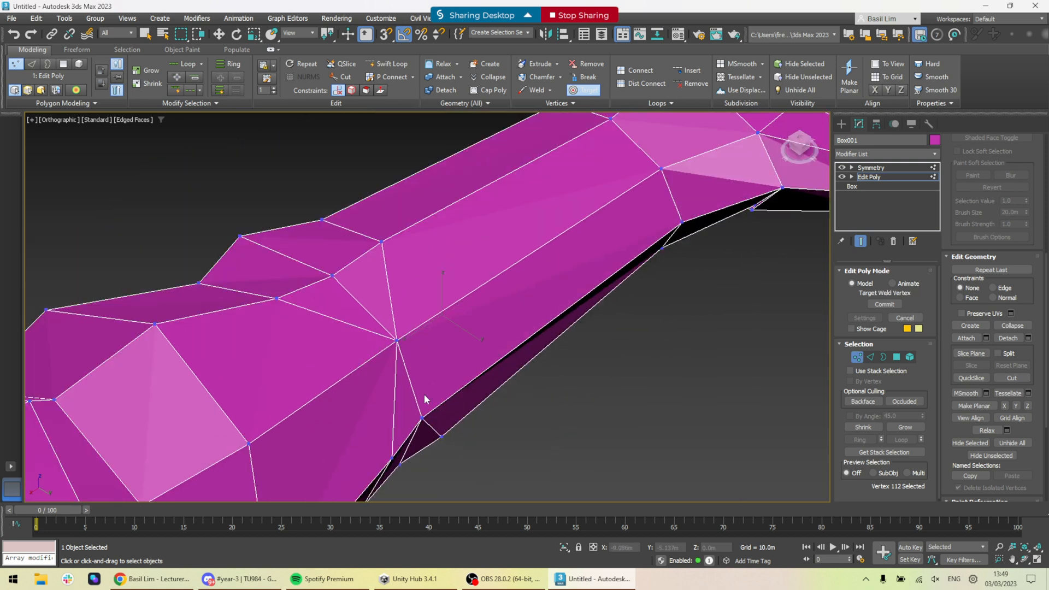
{"action": "middle_click_drag", "start_coordinate": [424, 395], "coordinate": [329, 354], "text": "alt"}
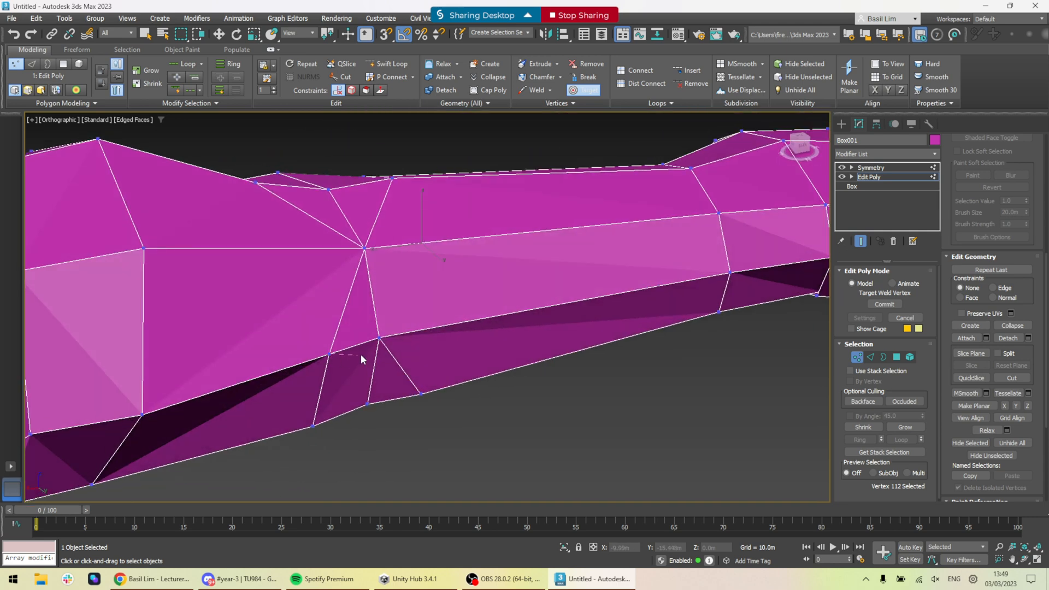
{"action": "left_click", "coordinate": [379, 340]}
- Target-weld the remaining lower vertices of the outer elbow loops onto the middle loop and end the welding
{"action": "middle_click_drag", "start_coordinate": [413, 377], "coordinate": [490, 382], "text": "alt"}
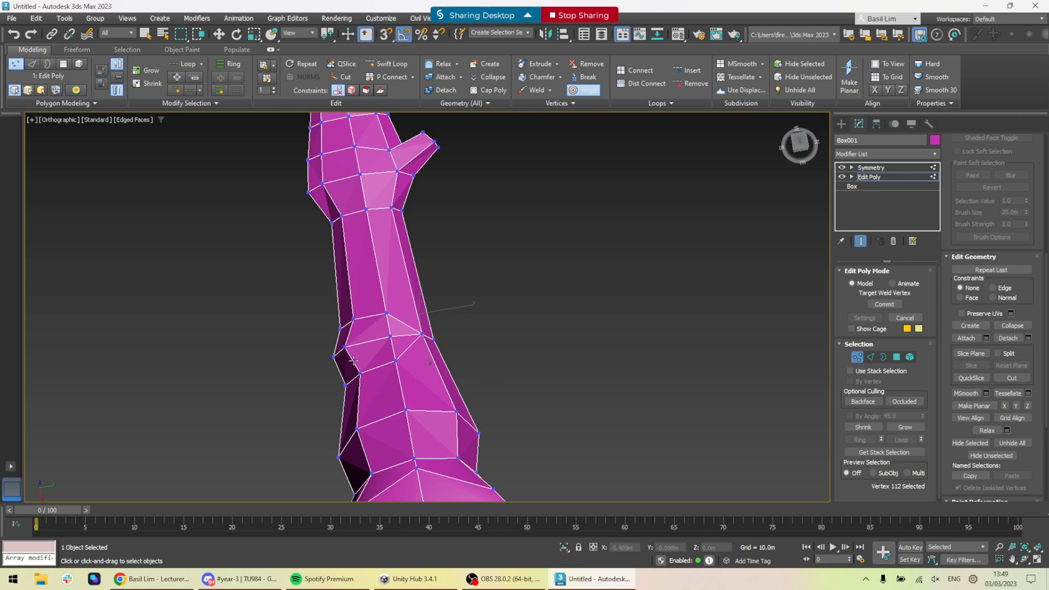
{"action": "middle_click_drag", "start_coordinate": [381, 372], "coordinate": [399, 329], "text": "alt"}
{"action": "scroll", "coordinate": [393, 372], "scroll_direction": "up", "scroll_amount": 2}
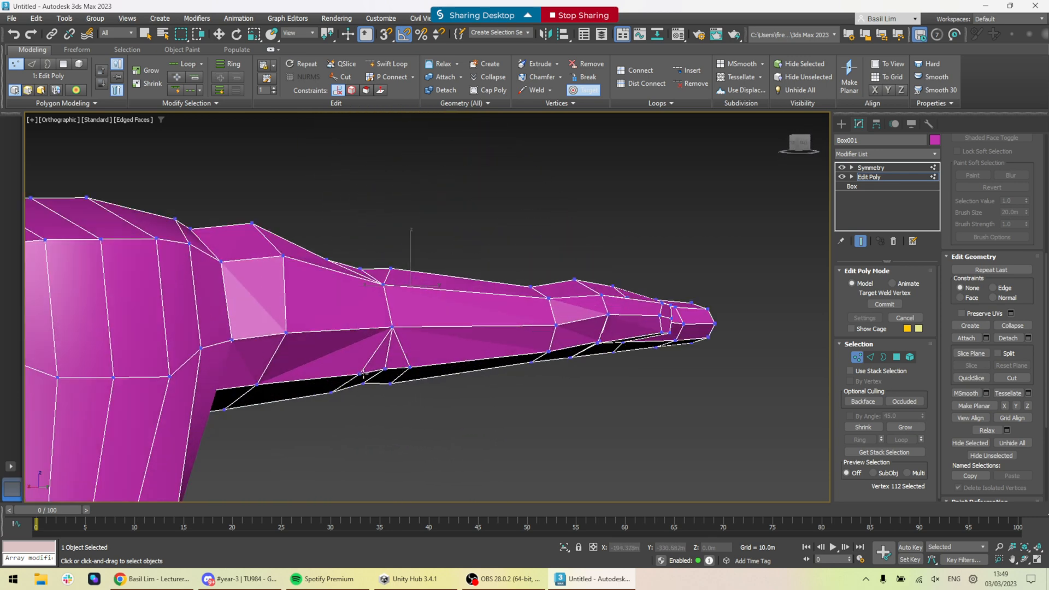
{"action": "left_click", "coordinate": [385, 369]}
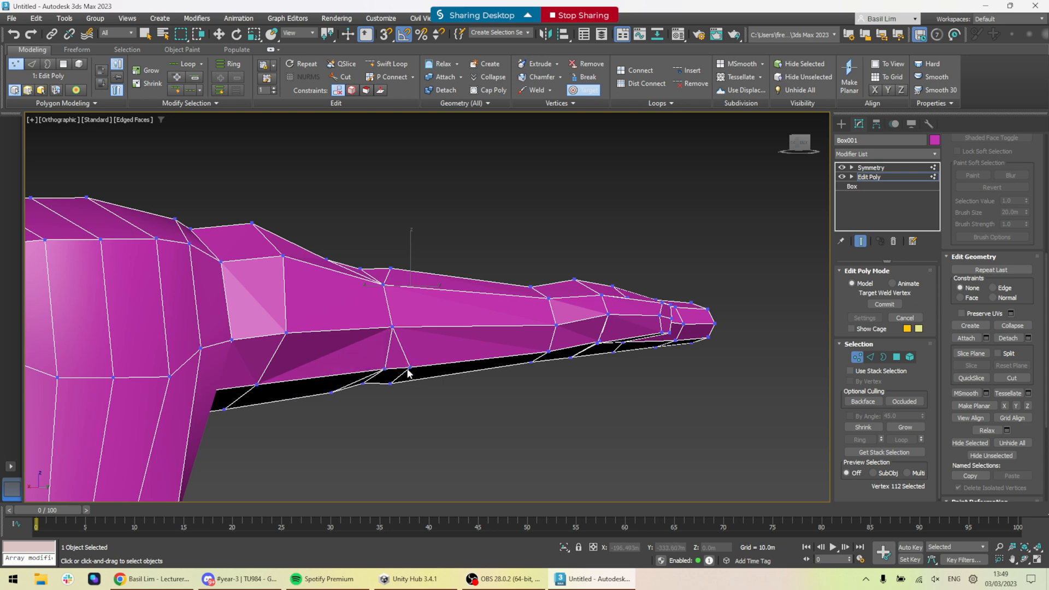
{"action": "scroll", "coordinate": [385, 369], "scroll_direction": "down", "scroll_amount": 3}
{"action": "mouse_move", "coordinate": [428, 321]}
{"action": "middle_mouse_down", "text": "alt"}
{"action": "mouse_move", "coordinate": [452, 366]}
{"action": "mouse_move", "coordinate": [402, 363]}
{"action": "mouse_move", "coordinate": [493, 414]}
{"action": "mouse_move", "coordinate": [468, 375]}
{"action": "mouse_move", "coordinate": [485, 335]}
{"action": "mouse_move", "coordinate": [439, 321]}
{"action": "middle_mouse_up", "text": "alt"}
{"action": "right_click", "coordinate": [470, 414]}
{"action": "scroll", "coordinate": [439, 321], "scroll_direction": "up", "scroll_amount": 5}
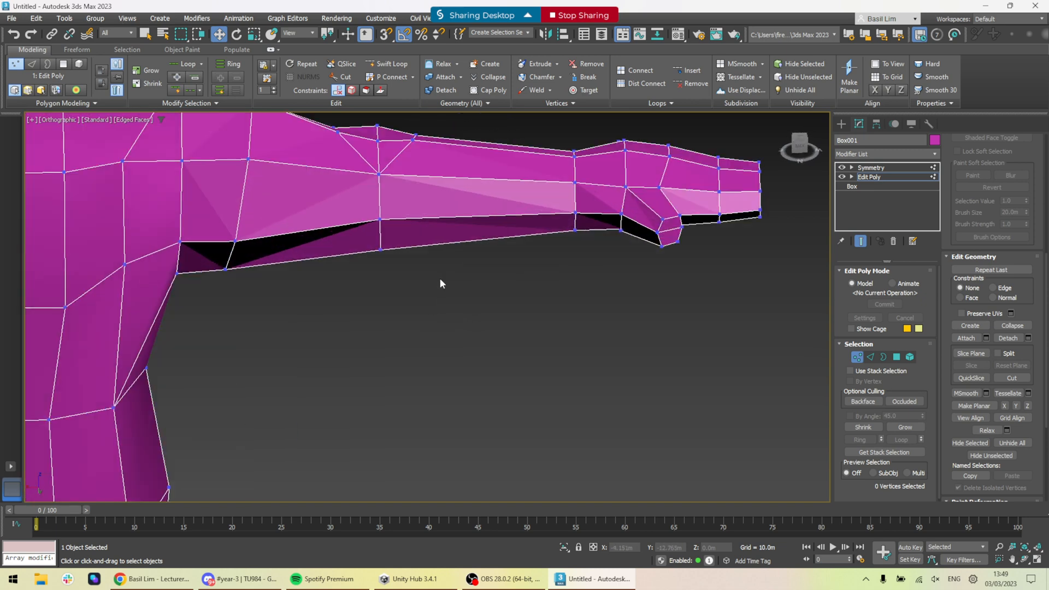
- Undo all the vertex welds around the elbow
{"action": "key", "text": "ctrl+z"}
{"action": "key", "text": "ctrl+z"}
{"action": "key", "text": "ctrl+z"}
{"action": "key", "text": "ctrl+z"}
{"action": "key", "text": "ctrl+z"}
{"action": "key", "text": "ctrl+z"}
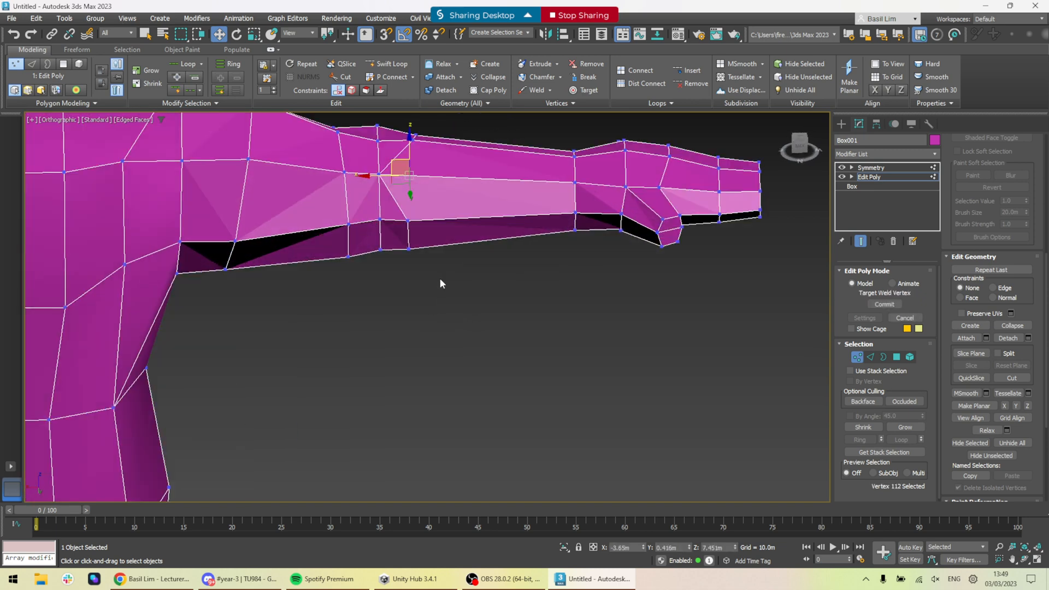
{"action": "key", "text": "ctrl+z"}
- Target-weld only the centre front vertices of the two outer elbow loops onto the middle loop's vertex
{"action": "middle_click_drag", "start_coordinate": [439, 282], "coordinate": [415, 222], "text": "alt"}
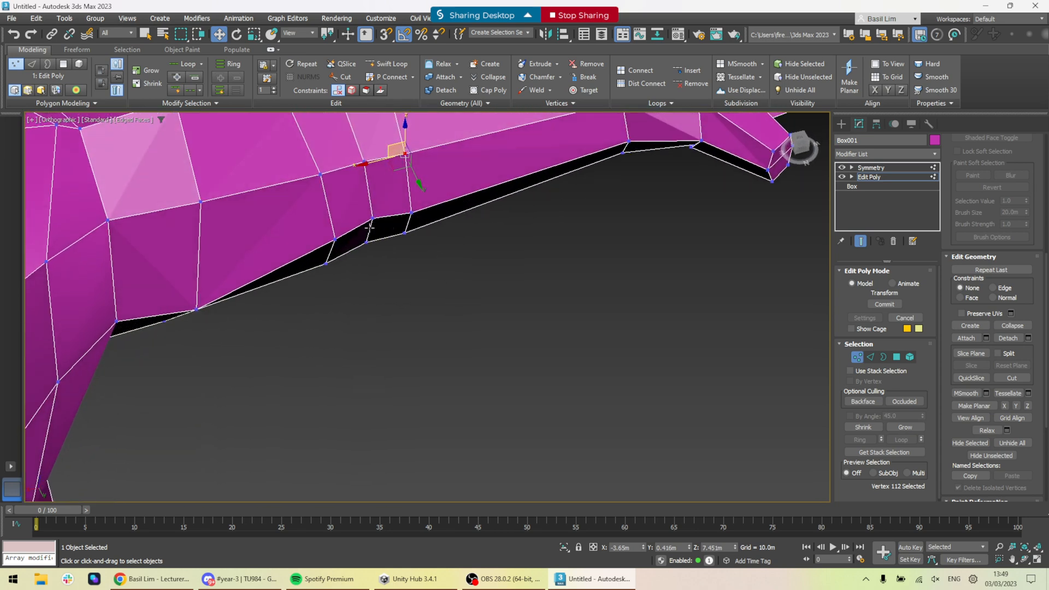
{"action": "left_click", "coordinate": [336, 240]}
{"action": "right_click", "coordinate": [336, 240]}
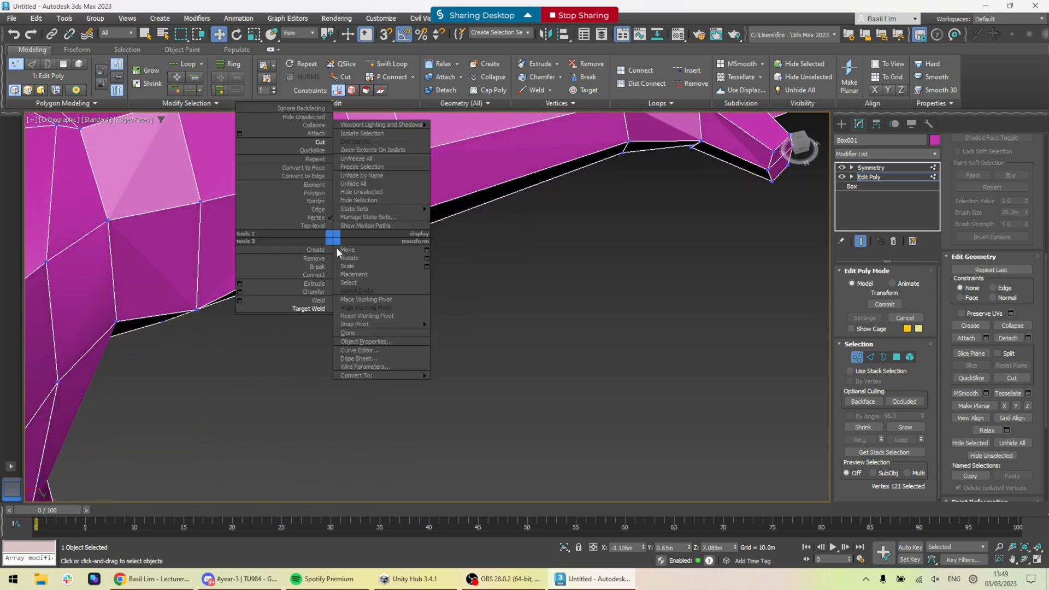
{"action": "left_click", "coordinate": [320, 304]}
{"action": "left_click", "coordinate": [371, 218]}
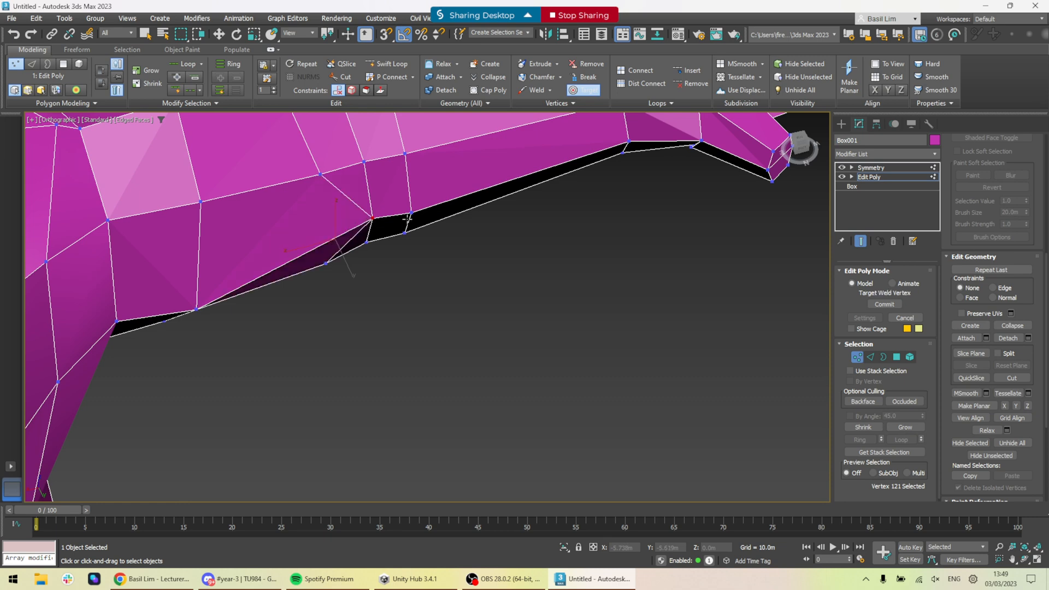
{"action": "left_click", "coordinate": [373, 218]}
{"action": "scroll", "coordinate": [432, 234], "scroll_direction": "down", "scroll_amount": 6}
{"action": "middle_click_drag", "start_coordinate": [435, 238], "coordinate": [467, 262], "text": "alt"}
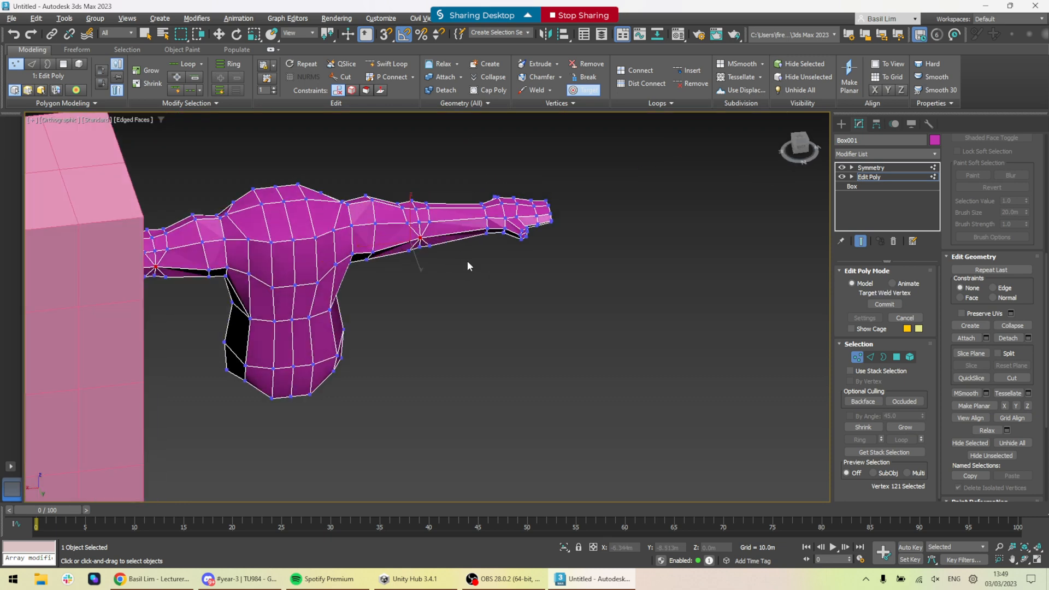
{"action": "scroll", "coordinate": [458, 248], "scroll_direction": "up", "scroll_amount": 3}
- Try scaling the outer-loop vertex pairs above and below the elbow weld closer together
{"action": "left_click", "coordinate": [857, 358]}
{"action": "key", "text": "r"}
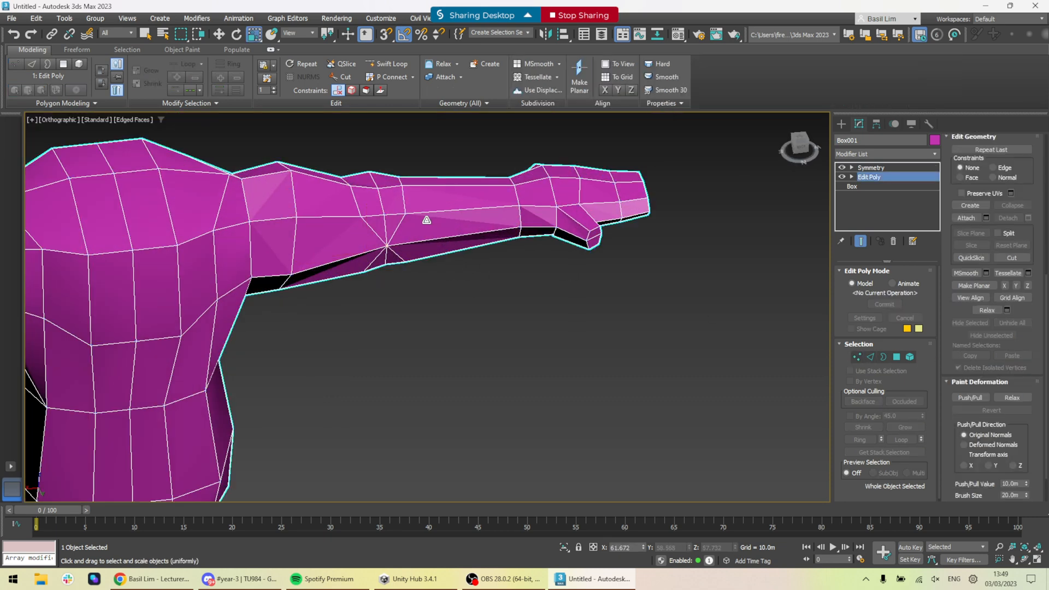
{"action": "left_click", "coordinate": [857, 357]}
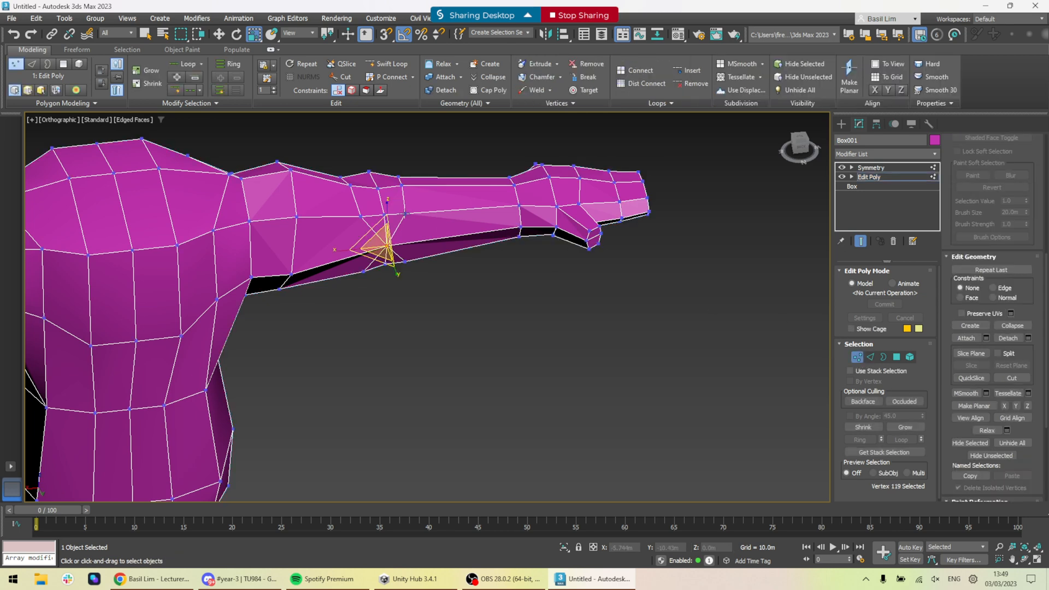
{"action": "left_click_drag", "start_coordinate": [342, 223], "coordinate": [342, 220]}
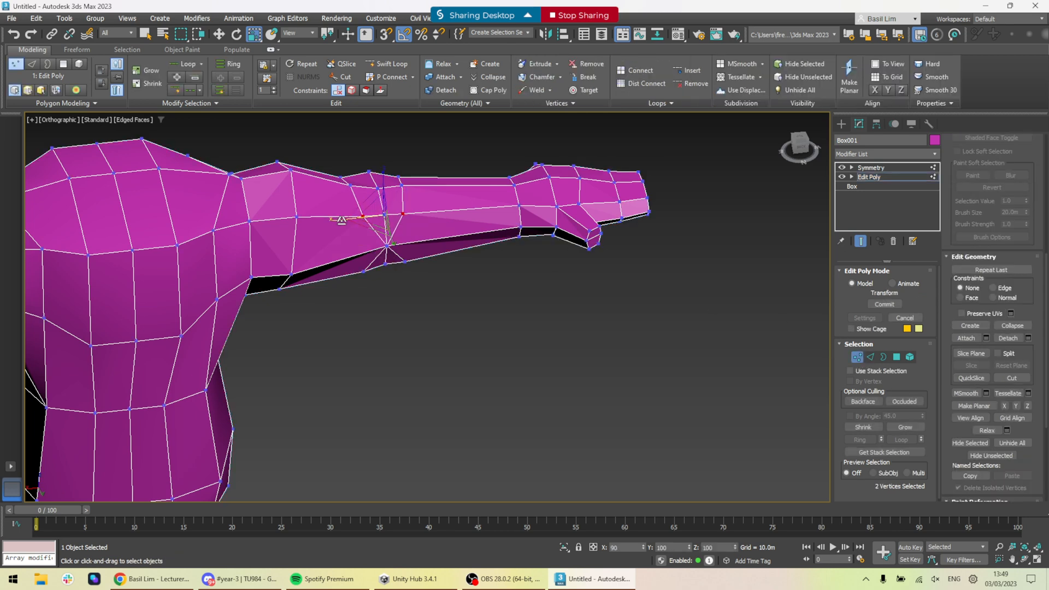
{"action": "middle_click_drag", "start_coordinate": [350, 220], "coordinate": [339, 186], "text": "alt"}
{"action": "left_click", "coordinate": [364, 281]}
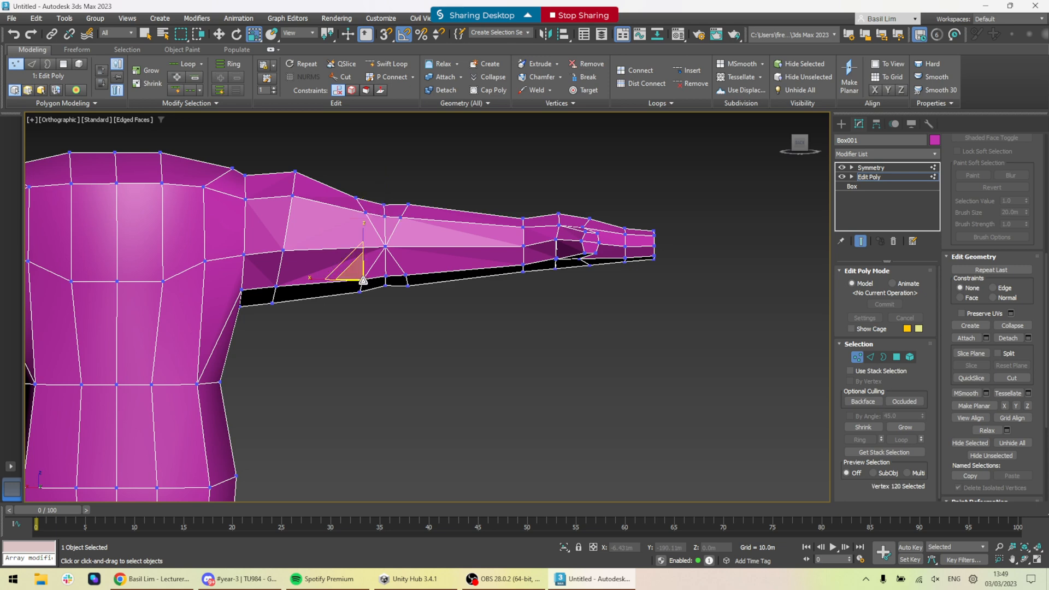
{"action": "left_click", "coordinate": [405, 274], "text": "ctrl"}
{"action": "left_click_drag", "start_coordinate": [337, 278], "coordinate": [348, 279]}
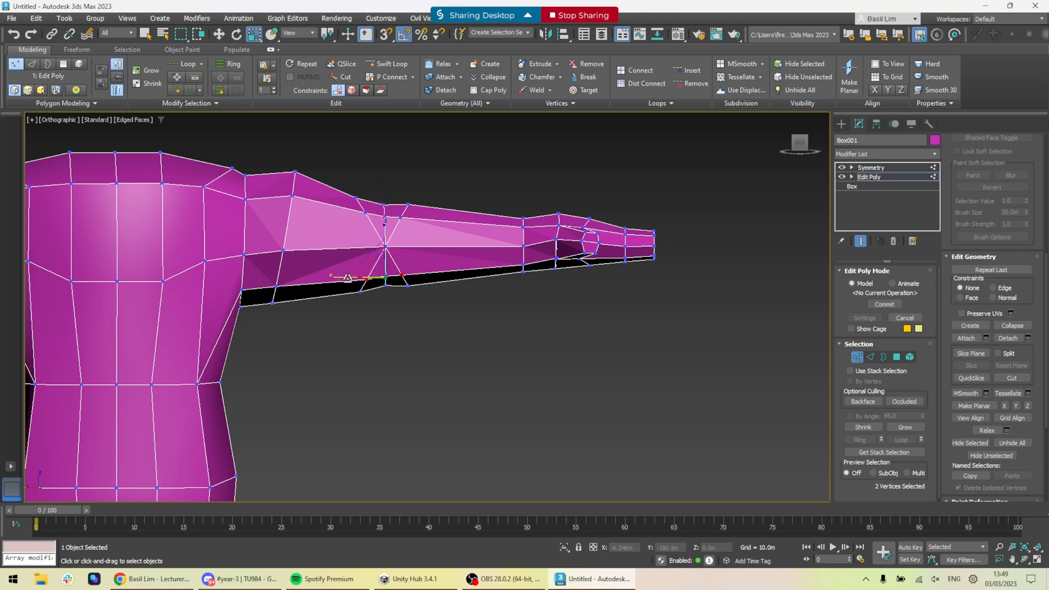
- Undo the scaling of the vertex pairs above and below the elbow weld
{"action": "middle_click_drag", "start_coordinate": [444, 236], "coordinate": [425, 251], "text": "alt"}
{"action": "scroll", "coordinate": [405, 247], "scroll_direction": "up", "scroll_amount": 4}
{"action": "scroll", "coordinate": [405, 251], "scroll_direction": "down", "scroll_amount": 6}
{"action": "scroll", "coordinate": [425, 251], "scroll_direction": "up", "scroll_amount": 5}
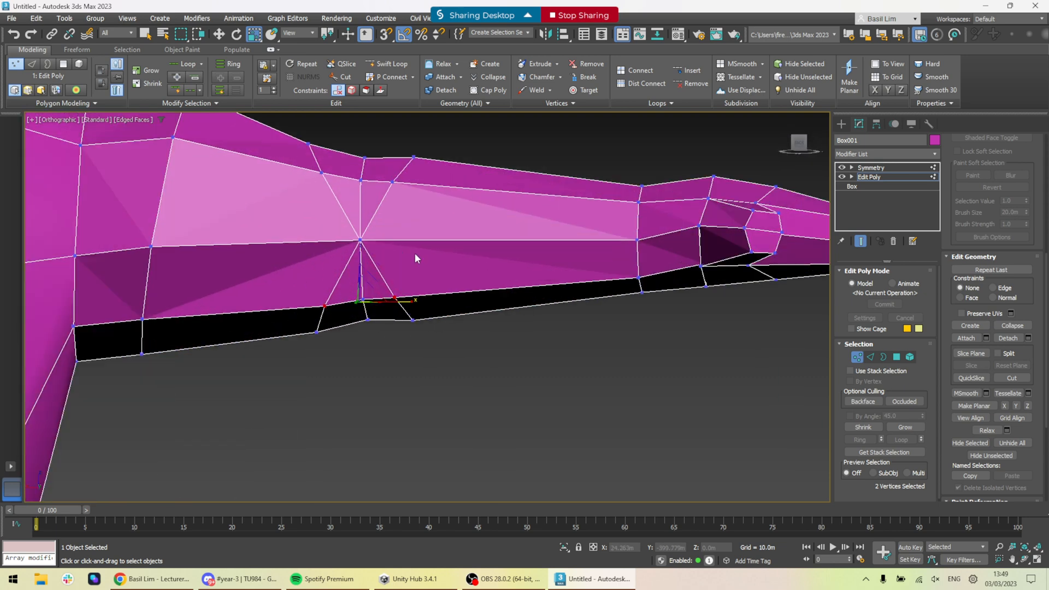
{"action": "left_click", "coordinate": [414, 261]}
{"action": "key", "text": "ctrl+z"}
{"action": "key", "text": "ctrl+z"}
{"action": "key", "text": "ctrl+z"}
{"action": "key", "text": "ctrl+z"}
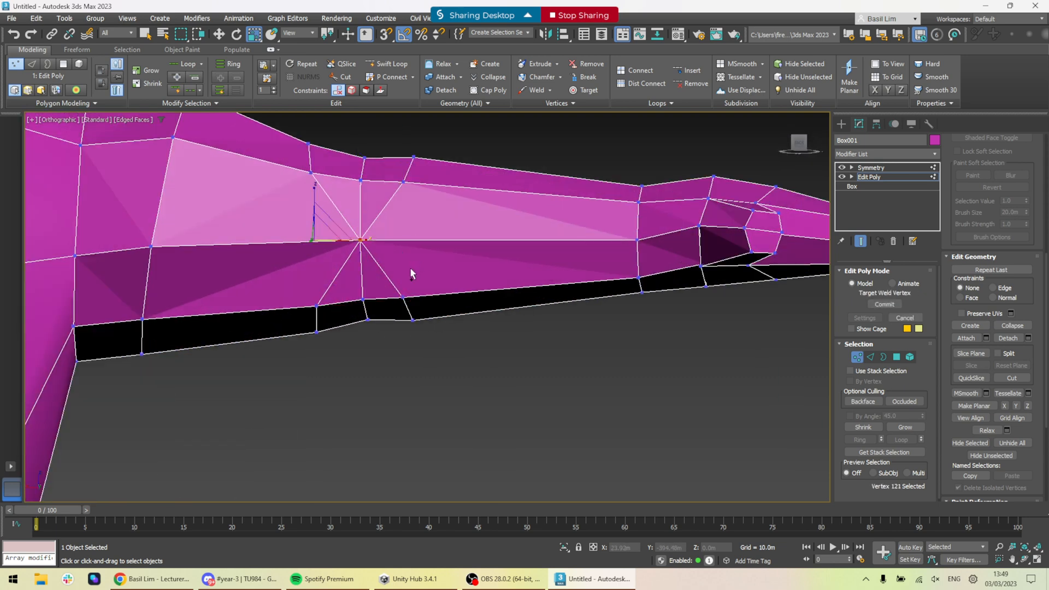
- Undo the target-welds of the centre front vertices on the elbow loops
{"action": "middle_click_drag", "start_coordinate": [384, 248], "coordinate": [399, 267], "text": "alt"}
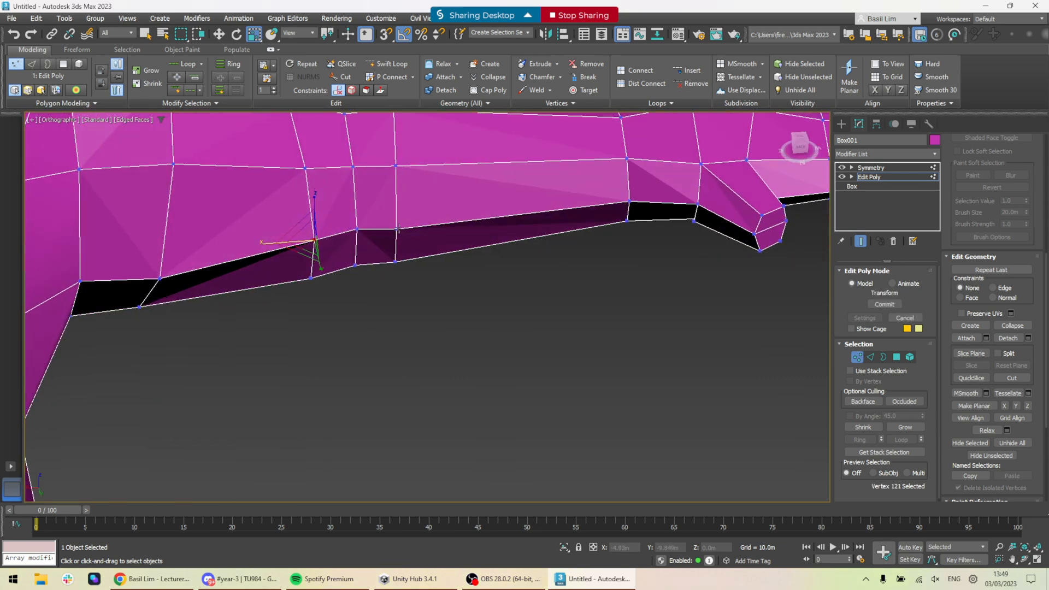
{"action": "key", "text": "ctrl+z"}
{"action": "key", "text": "ctrl+z"}
{"action": "key", "text": "ctrl+z"}
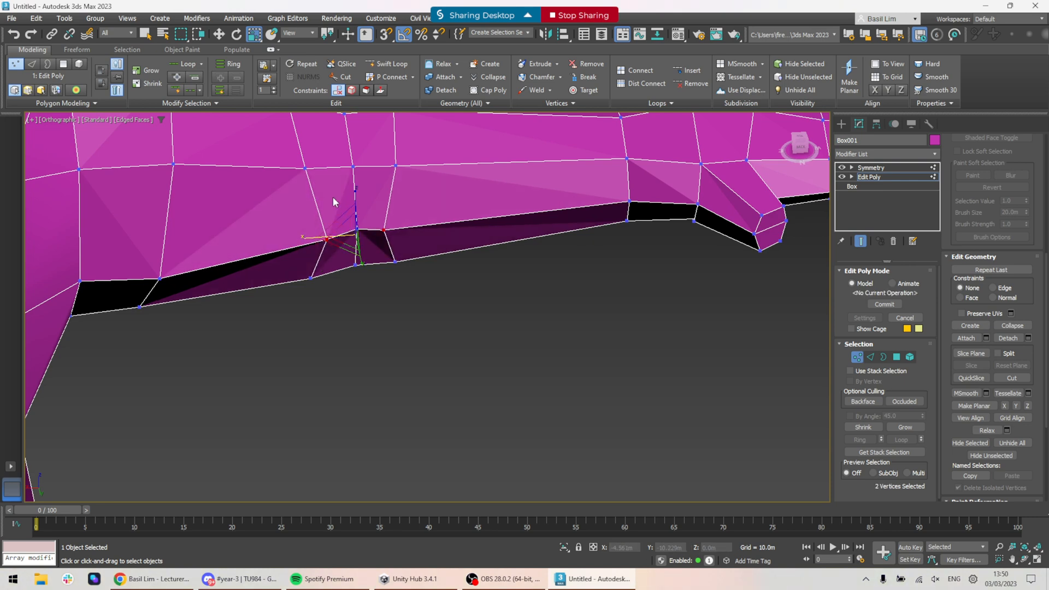
- Select the four outer elbow-loop vertices above and below the centre front crease
{"action": "left_click", "coordinate": [306, 172]}
{"action": "left_click", "coordinate": [395, 165], "text": "ctrl"}
{"action": "middle_click_drag", "start_coordinate": [410, 240], "coordinate": [390, 194], "text": "alt"}
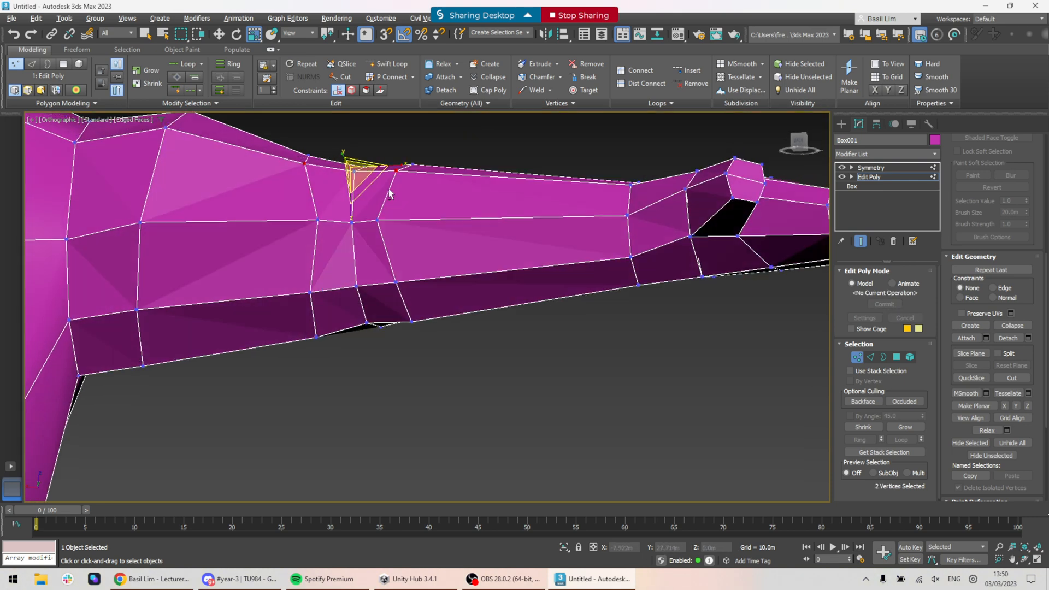
{"action": "left_click", "coordinate": [308, 292], "text": "ctrl"}
{"action": "left_click", "coordinate": [397, 282], "text": "ctrl"}
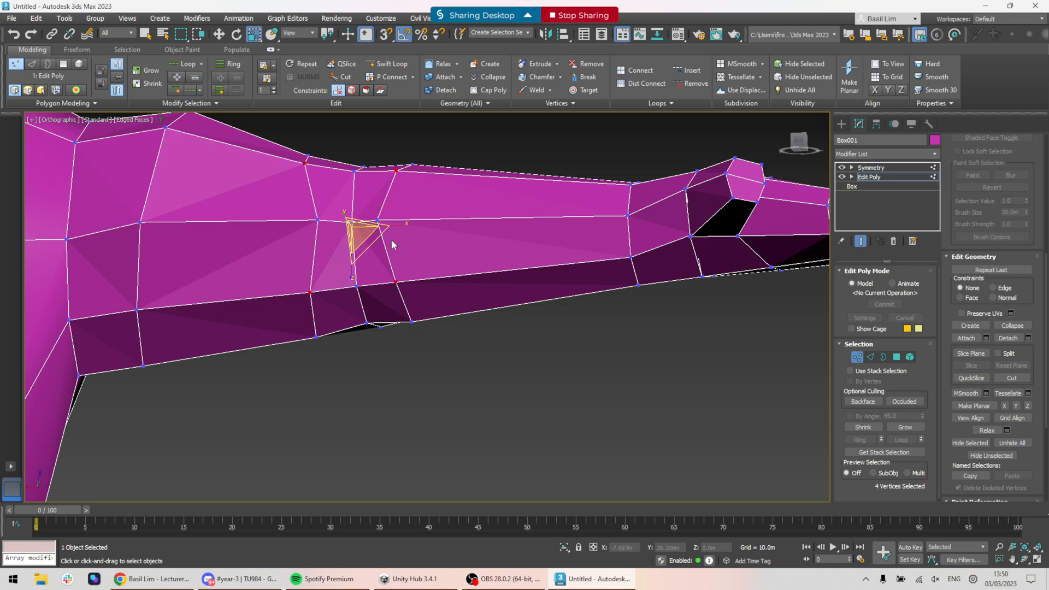
- Move the bottom side vertex of the torso inward along X to narrow the crotch
{"action": "scroll", "coordinate": [385, 244], "scroll_direction": "down", "scroll_amount": 4}
{"action": "middle_click_drag", "start_coordinate": [386, 244], "coordinate": [437, 296], "text": "alt"}
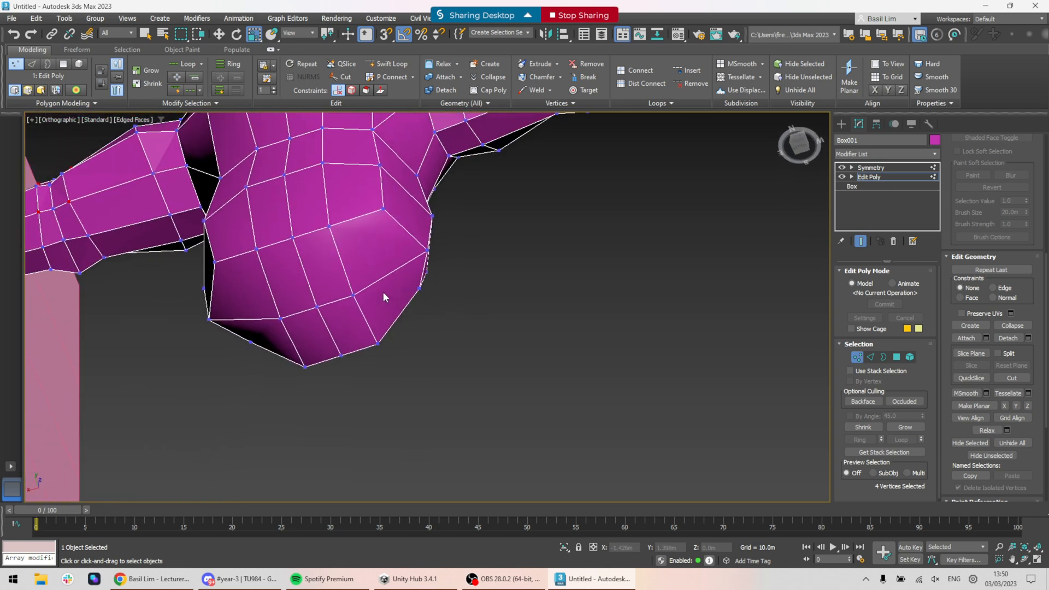
{"action": "middle_click_drag", "start_coordinate": [352, 296], "coordinate": [404, 358], "text": "alt"}
{"action": "key", "text": "w"}
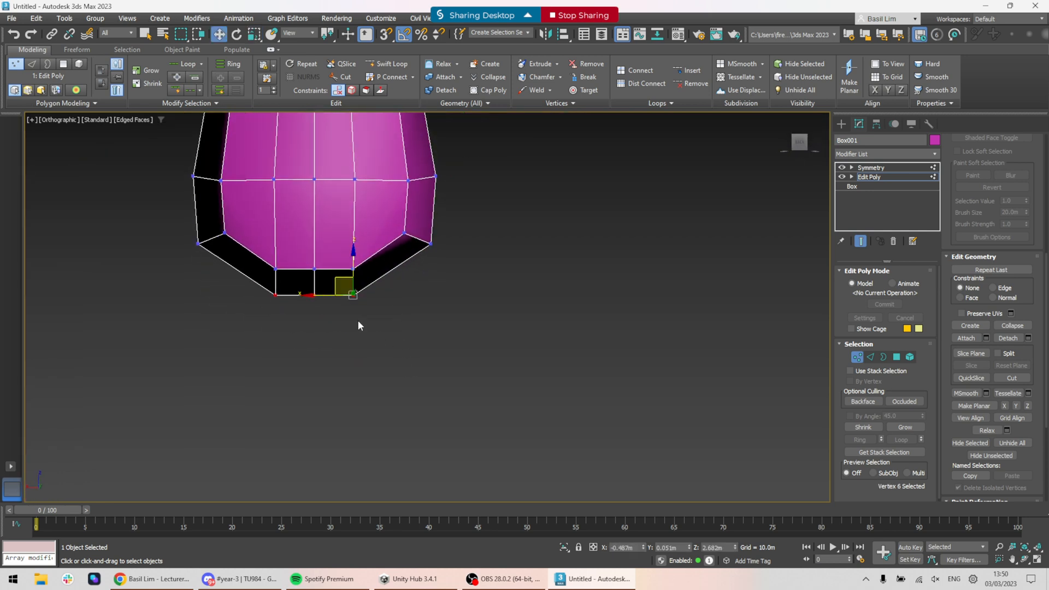
{"action": "left_click_drag", "start_coordinate": [331, 296], "coordinate": [304, 295]}
{"action": "middle_click_drag", "start_coordinate": [305, 296], "coordinate": [346, 222], "text": "alt"}
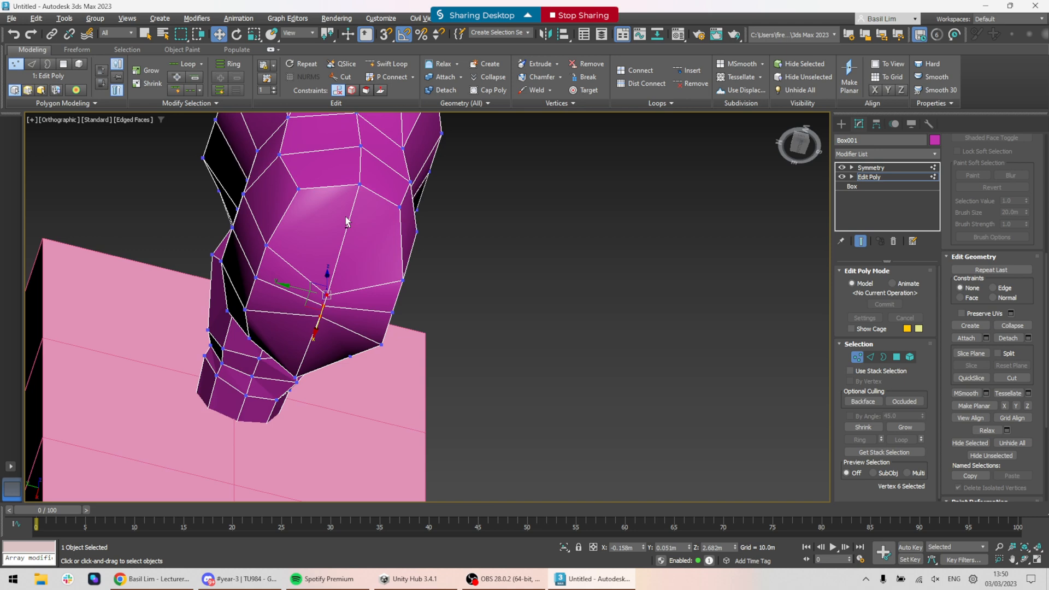
- Try applying GeoPoly to the two polygons at the lower side of the hip
{"action": "left_click", "coordinate": [360, 184]}
{"action": "mouse_move", "coordinate": [360, 185]}
{"action": "middle_mouse_down", "text": "alt"}
{"action": "mouse_move", "coordinate": [361, 162]}
{"action": "mouse_move", "coordinate": [362, 173]}
{"action": "middle_mouse_up", "text": "alt"}
{"action": "left_click", "coordinate": [897, 358]}
{"action": "left_click", "coordinate": [332, 235]}
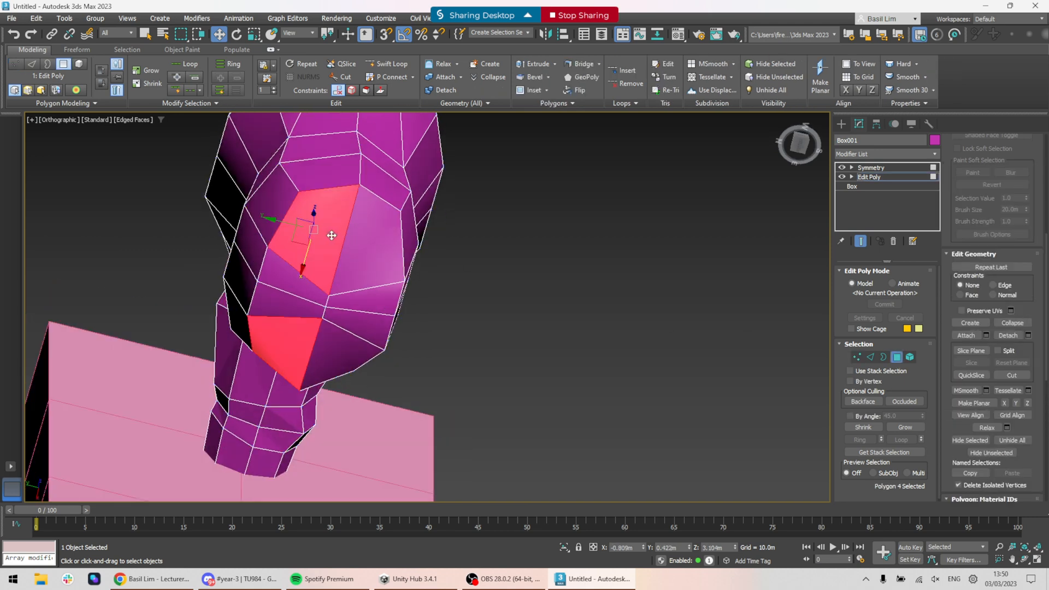
{"action": "left_click", "coordinate": [369, 239], "text": "ctrl"}
{"action": "middle_click_drag", "start_coordinate": [500, 230], "coordinate": [566, 123], "text": "alt"}
{"action": "left_click", "coordinate": [578, 79]}
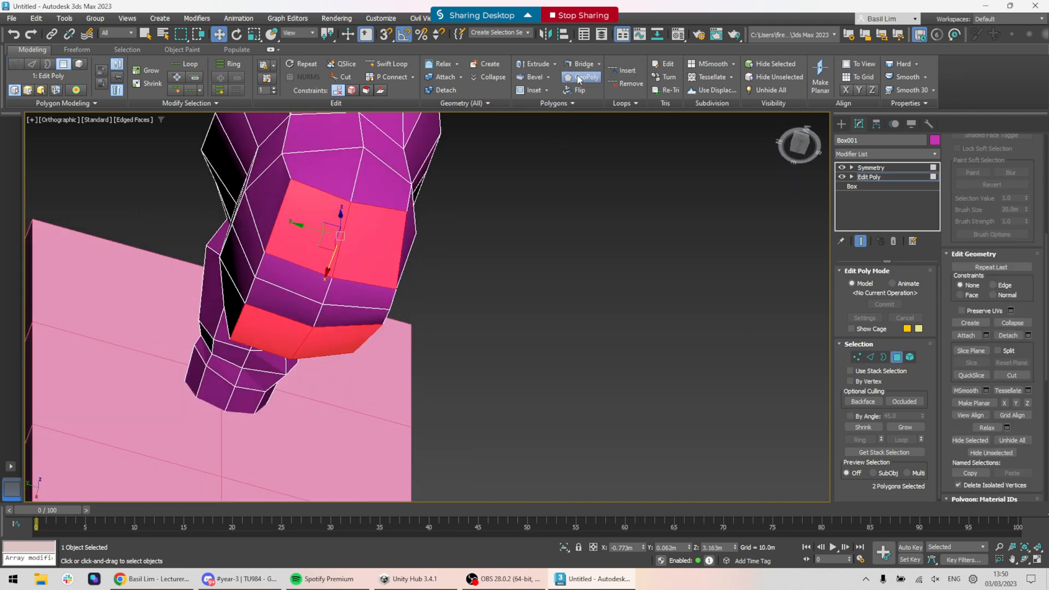
{"action": "key", "text": "ctrl+z"}
{"action": "middle_click_drag", "start_coordinate": [565, 117], "coordinate": [547, 290], "text": "alt"}
- Move the outer hip vertex upward to about X -1.524 m, Z 3.779 m
{"action": "left_click", "coordinate": [857, 357]}
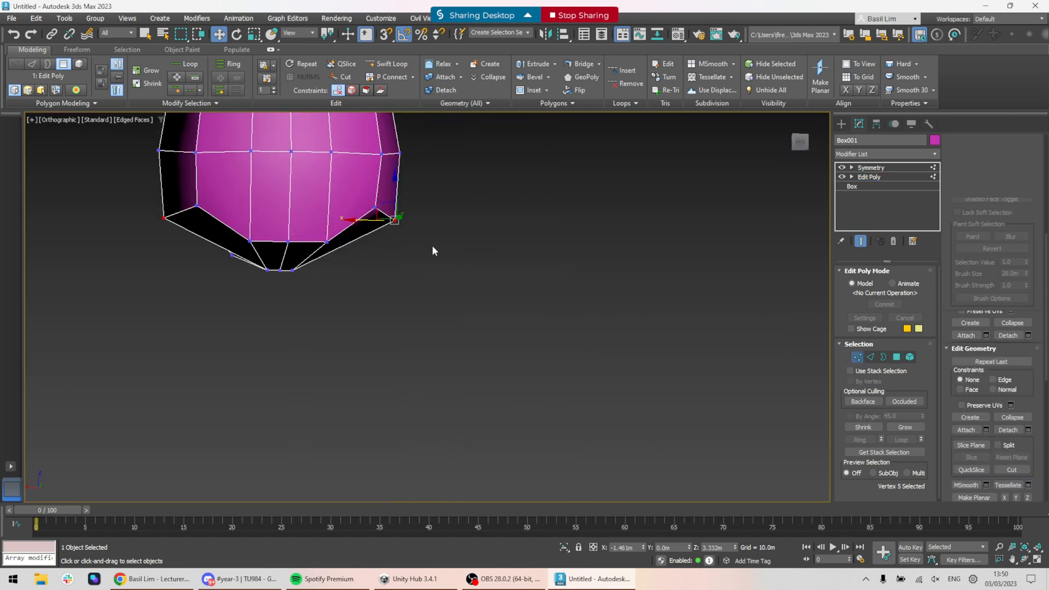
{"action": "left_click_drag", "start_coordinate": [385, 234], "coordinate": [386, 169]}
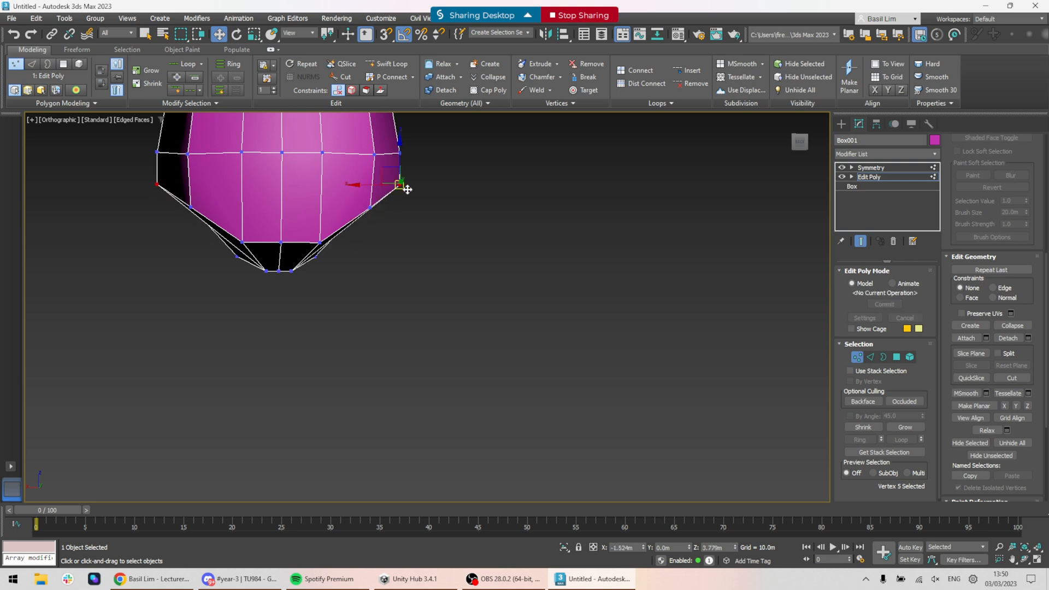
{"action": "middle_click_drag", "start_coordinate": [403, 188], "coordinate": [386, 184], "text": "alt"}
- Flatten the two lower hip polygons onto a common plane with Make Planar
{"action": "left_click", "coordinate": [897, 357]}
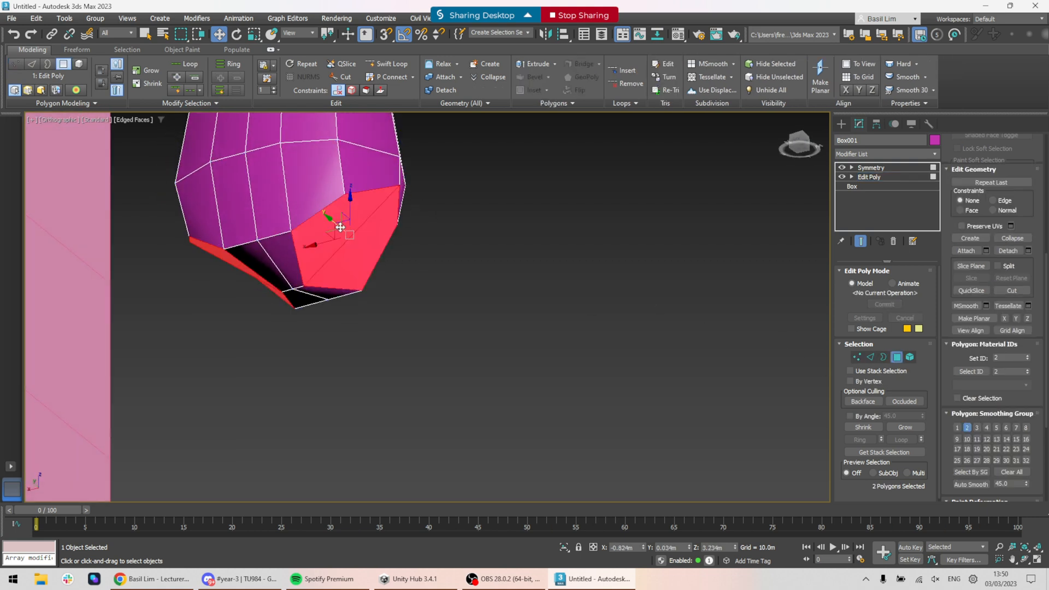
{"action": "left_click", "coordinate": [974, 403]}
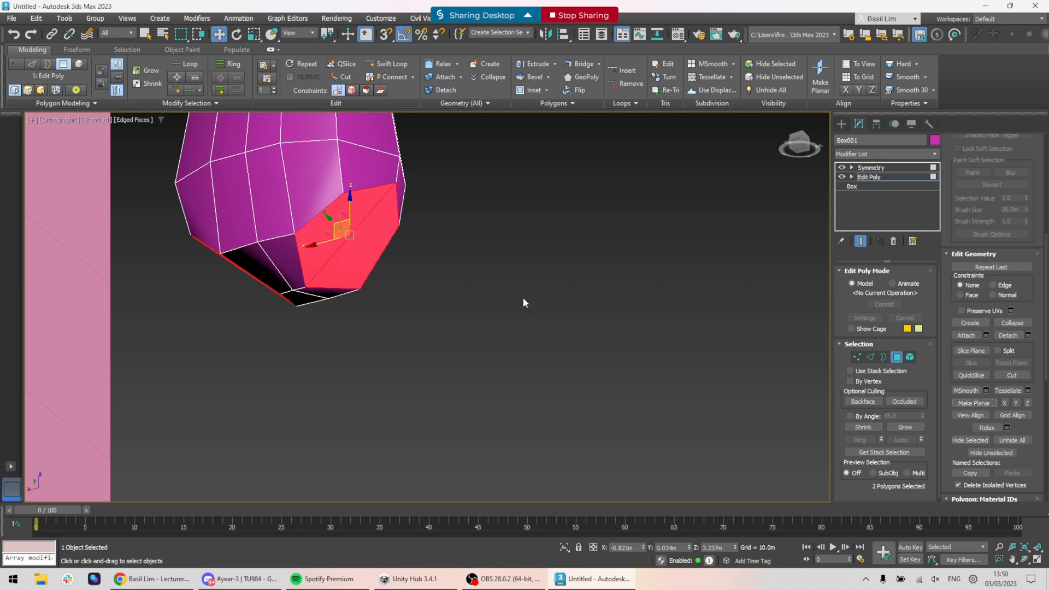
{"action": "middle_click_drag", "start_coordinate": [523, 297], "coordinate": [414, 201], "text": "alt"}
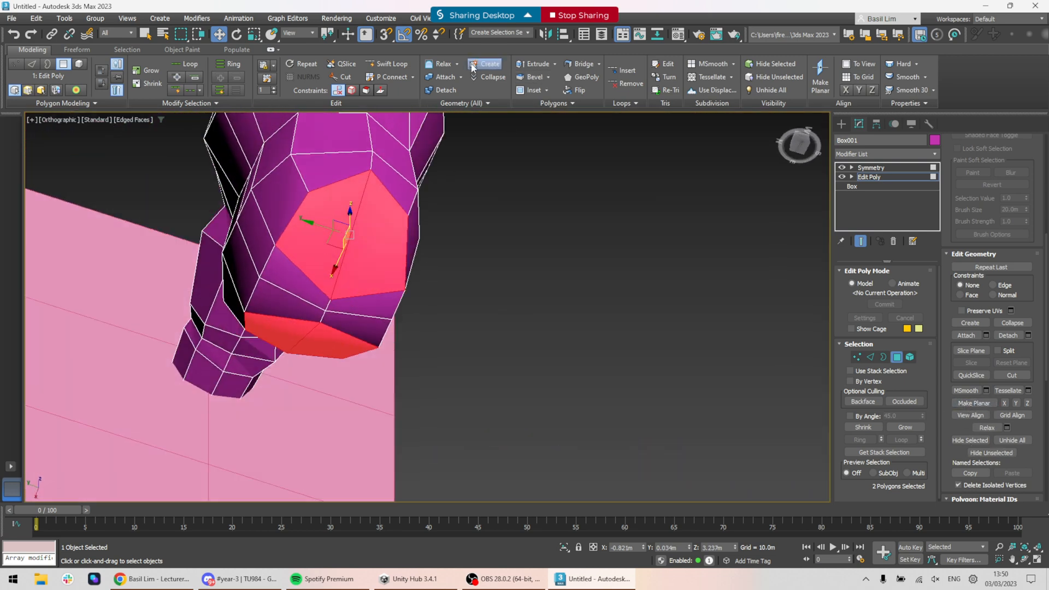
{"action": "key", "text": "ctrl+z"}
{"action": "key", "text": "ctrl+y"}
{"action": "middle_click_drag", "start_coordinate": [591, 245], "coordinate": [642, 100], "text": "alt"}
{"action": "right_click", "coordinate": [582, 82]}
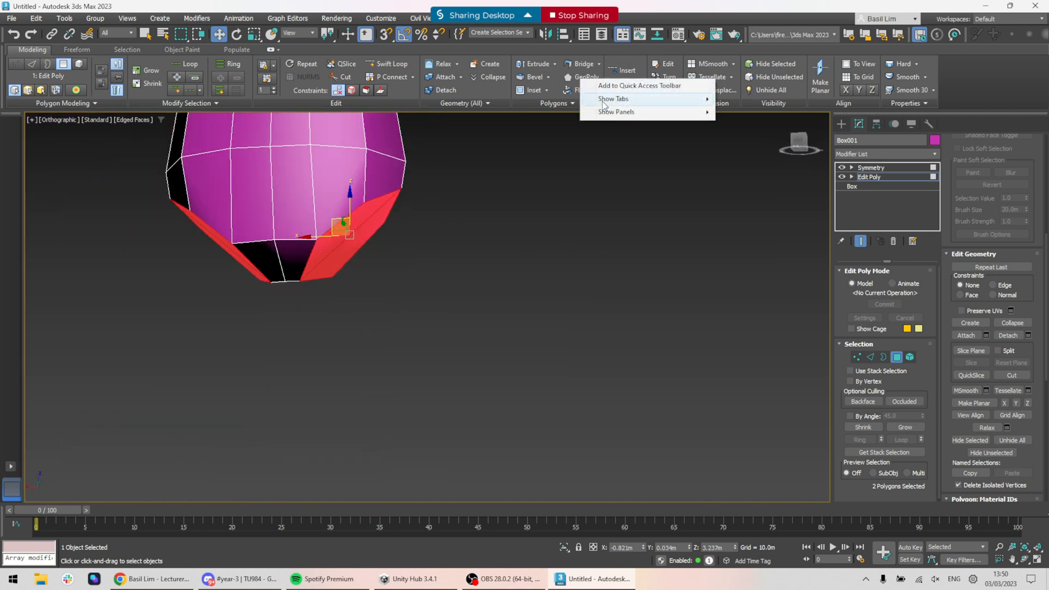
{"action": "left_click", "coordinate": [616, 274]}
{"action": "middle_click_drag", "start_coordinate": [534, 256], "coordinate": [478, 239], "text": "alt"}
- Scale the two upper vertices of the flattened hip area farther apart
{"action": "left_click", "coordinate": [857, 357]}
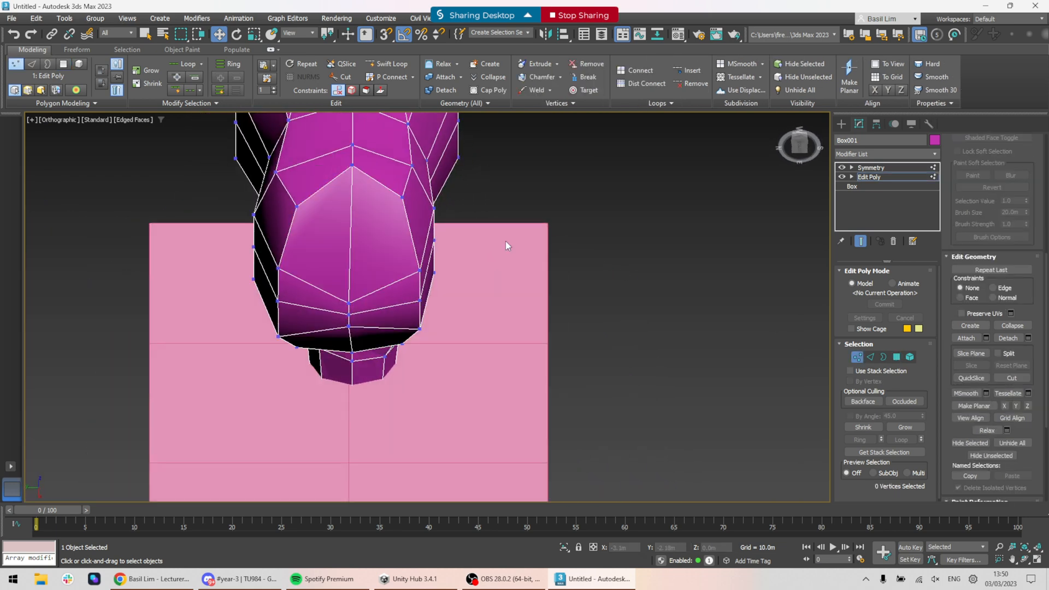
{"action": "left_click", "coordinate": [297, 206]}
{"action": "left_click", "coordinate": [400, 196], "text": "ctrl"}
{"action": "middle_click_drag", "start_coordinate": [401, 196], "coordinate": [461, 200], "text": "alt"}
{"action": "key", "text": "r"}
{"action": "left_click_drag", "start_coordinate": [401, 197], "coordinate": [417, 256]}
- Scale the pair of side vertices on the flattened hip area to even out its outline
{"action": "left_click", "coordinate": [424, 263]}
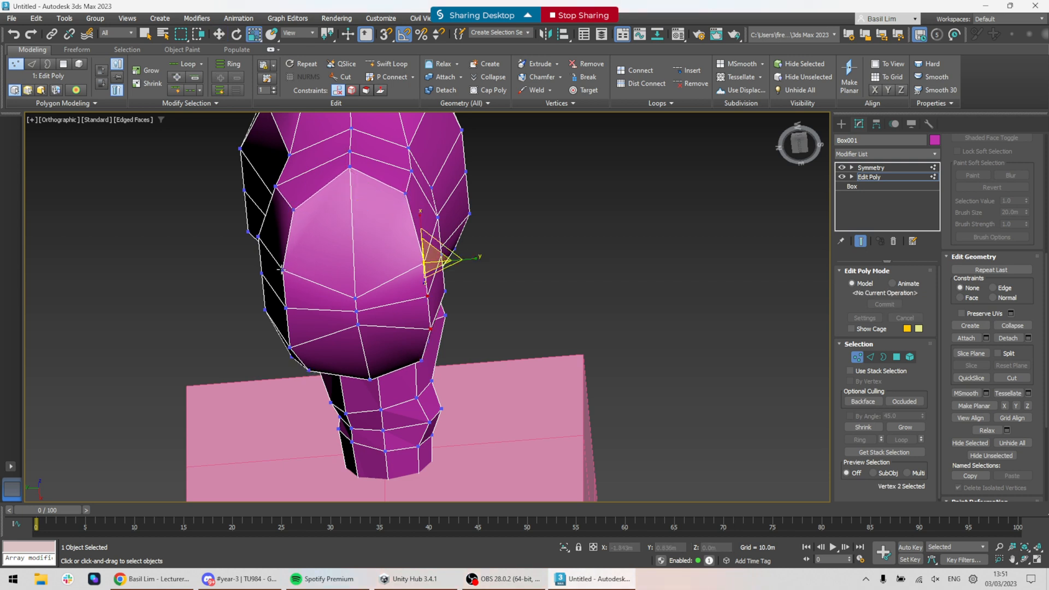
{"action": "left_click", "coordinate": [282, 269]}
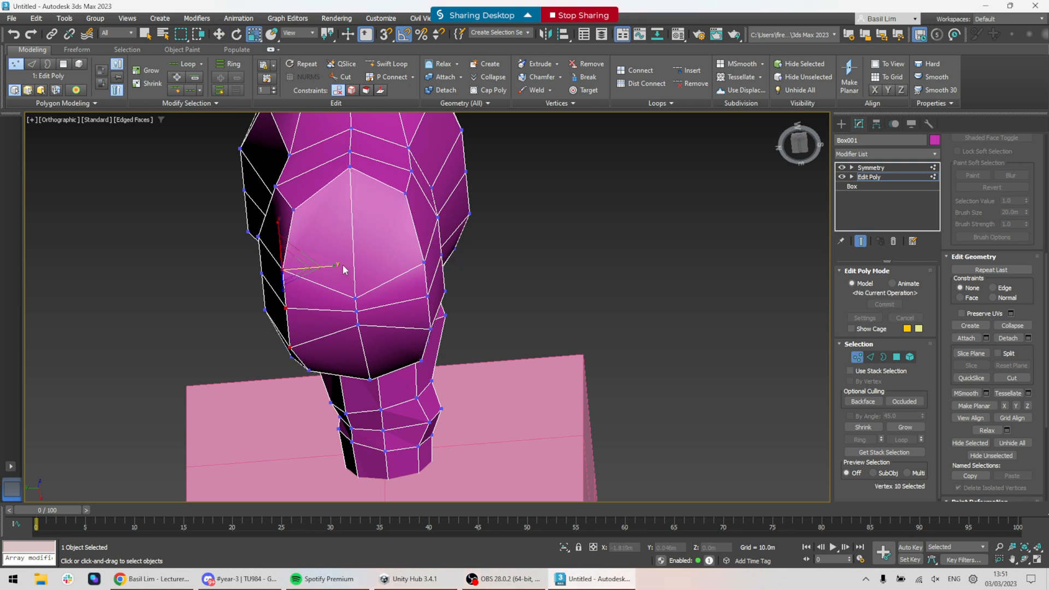
{"action": "left_click", "coordinate": [424, 263], "text": "ctrl"}
{"action": "mouse_move", "coordinate": [408, 259]}
{"action": "left_mouse_down"}
{"action": "mouse_move", "coordinate": [425, 290]}
{"action": "mouse_move", "coordinate": [416, 292]}
{"action": "left_mouse_up"}
{"action": "middle_click_drag", "start_coordinate": [461, 297], "coordinate": [559, 345], "text": "alt"}
{"action": "scroll", "coordinate": [535, 307], "scroll_direction": "down", "scroll_amount": 4}
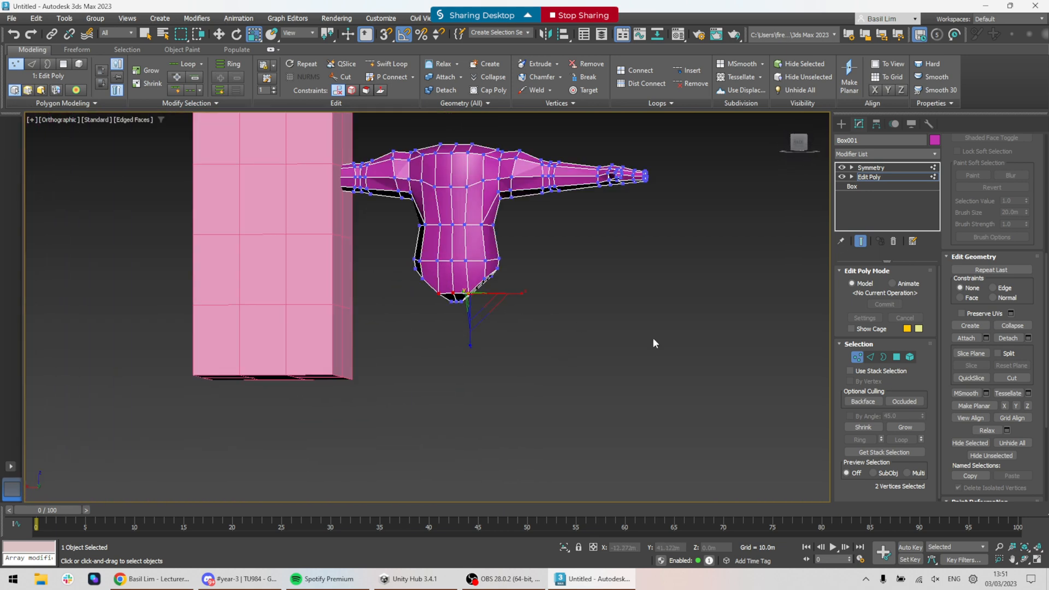
- Delete the two flattened hip polygons to open a hole for the leg
{"action": "scroll", "coordinate": [654, 337], "scroll_direction": "up", "scroll_amount": 3}
{"action": "left_click", "coordinate": [897, 356]}
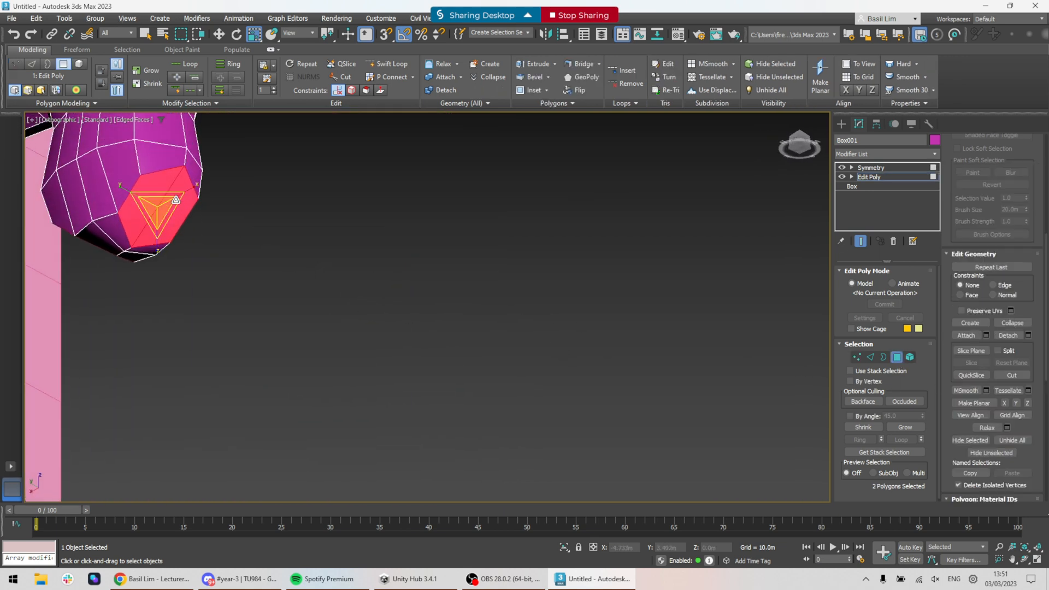
{"action": "middle_click_drag", "start_coordinate": [237, 236], "coordinate": [251, 281]}
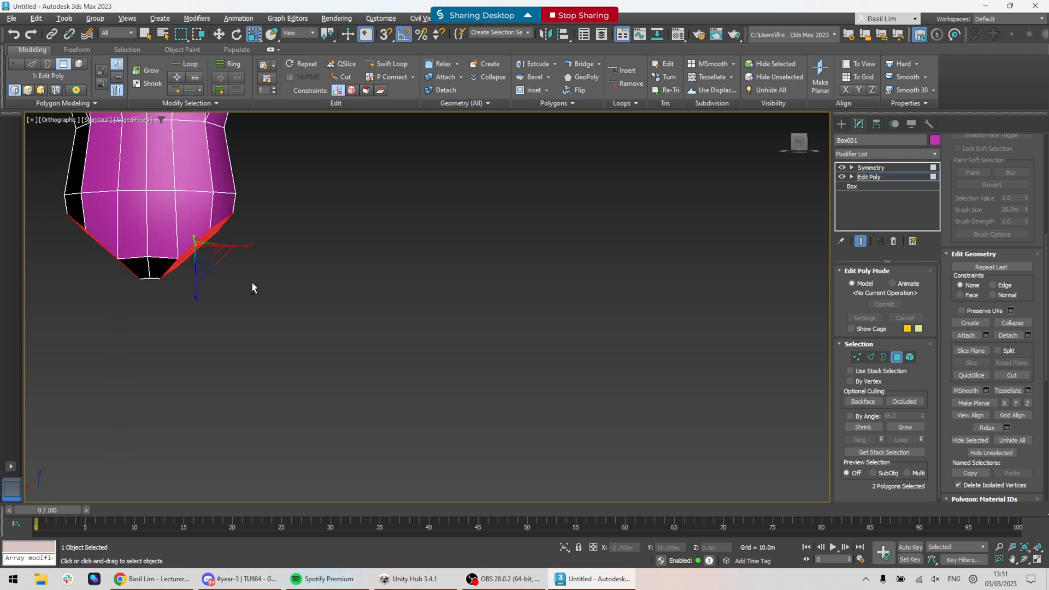
{"action": "left_click", "coordinate": [231, 268]}
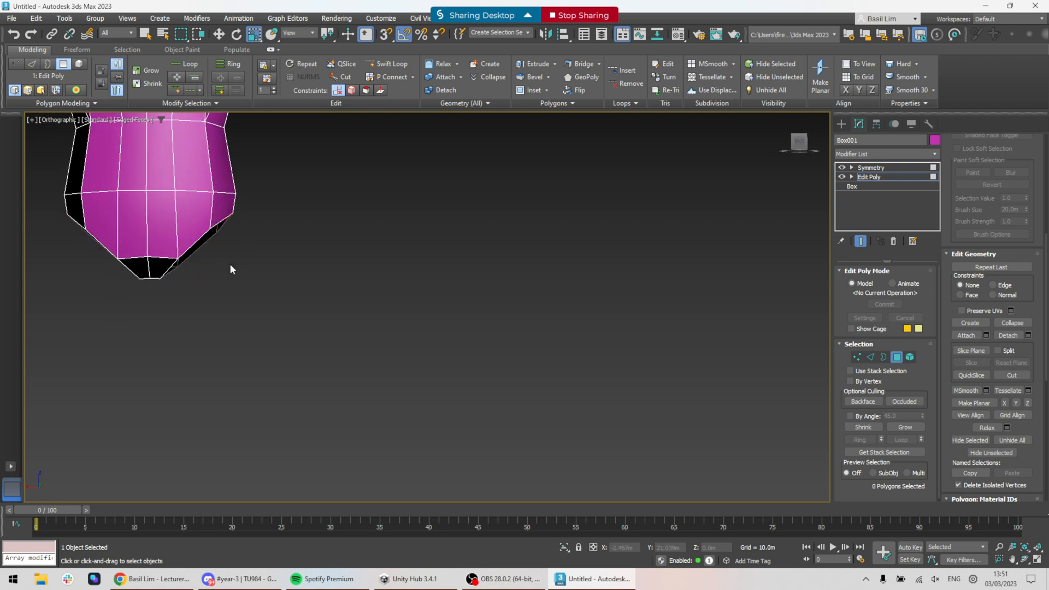
- Extend the hip hole's open border straight down with a copying move to form the leg
{"action": "left_click", "coordinate": [871, 357]}
{"action": "left_click_drag", "start_coordinate": [295, 310], "coordinate": [219, 197]}
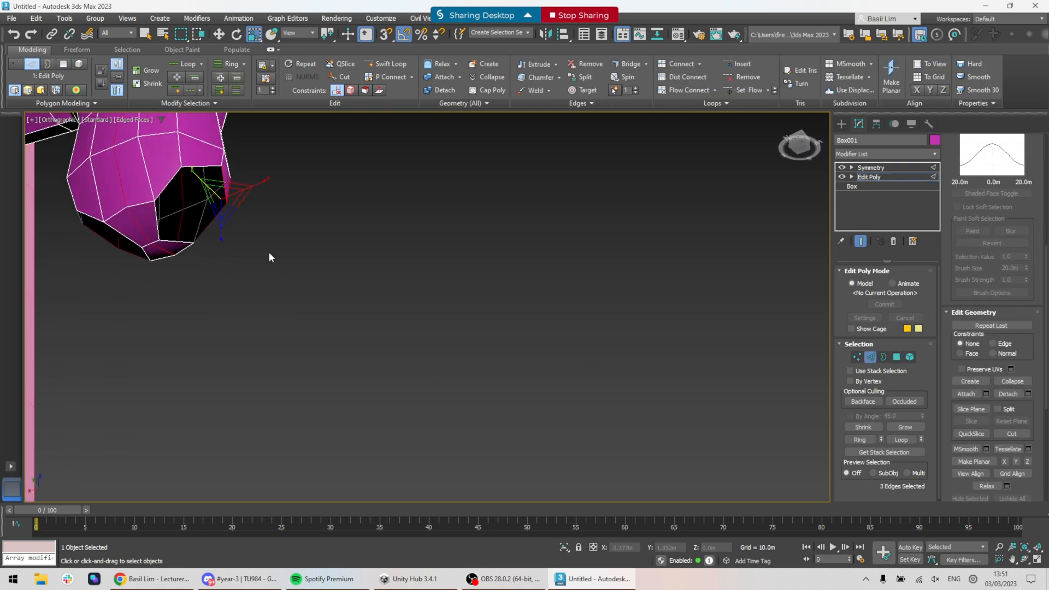
{"action": "left_click", "coordinate": [884, 357]}
{"action": "left_click_drag", "start_coordinate": [424, 302], "coordinate": [215, 163]}
{"action": "middle_click_drag", "start_coordinate": [262, 226], "coordinate": [256, 253], "text": "alt"}
{"action": "middle_click_drag", "start_coordinate": [256, 253], "coordinate": [283, 280]}
{"action": "key", "text": "w"}
{"action": "left_click_drag", "start_coordinate": [214, 216], "coordinate": [242, 396], "text": "shift"}
{"action": "scroll", "coordinate": [268, 337], "scroll_direction": "down", "scroll_amount": 4}
{"action": "middle_click_drag", "start_coordinate": [268, 338], "coordinate": [292, 339], "text": "alt"}
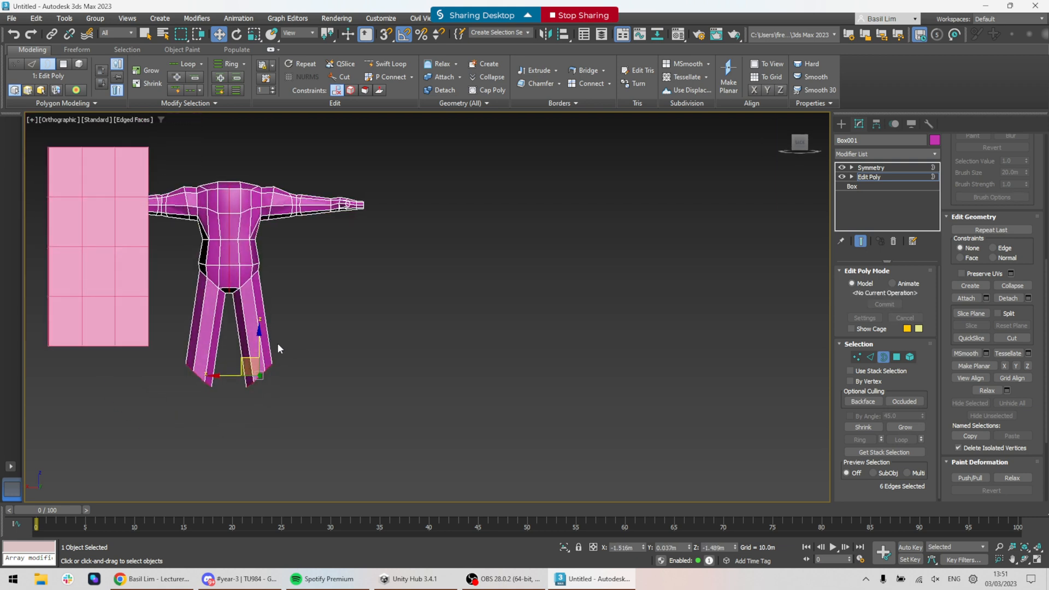
{"action": "scroll", "coordinate": [266, 351], "scroll_direction": "up", "scroll_amount": 2}
{"action": "scroll", "coordinate": [1007, 399], "scroll_direction": "down", "scroll_amount": 3}
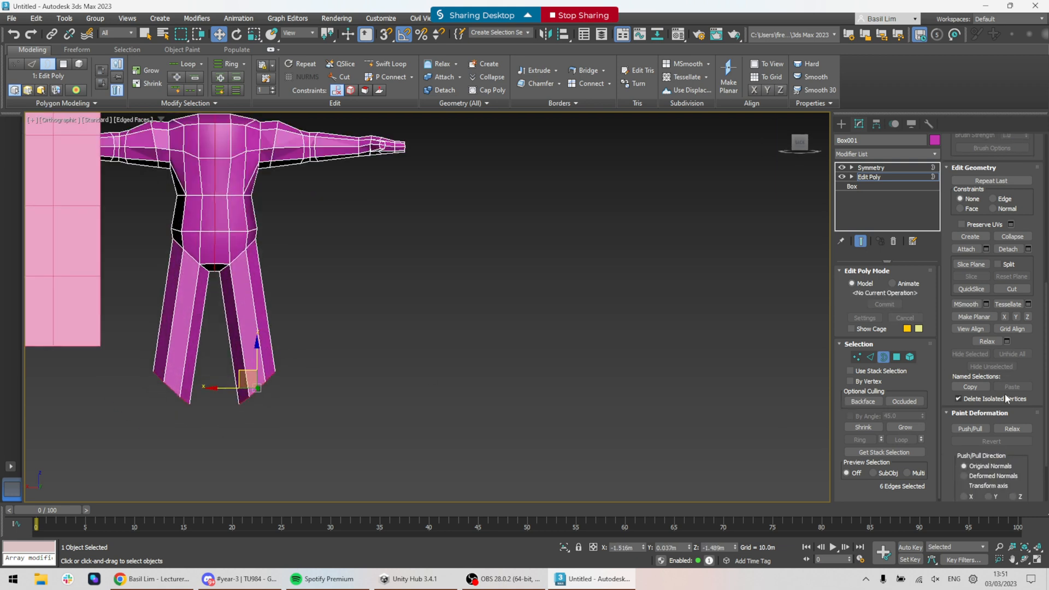
- Make the leg's bottom border planar in Z and move it inward and down to about Z -1.865 m
{"action": "left_click", "coordinate": [1012, 317]}
{"action": "left_click", "coordinate": [1017, 321]}
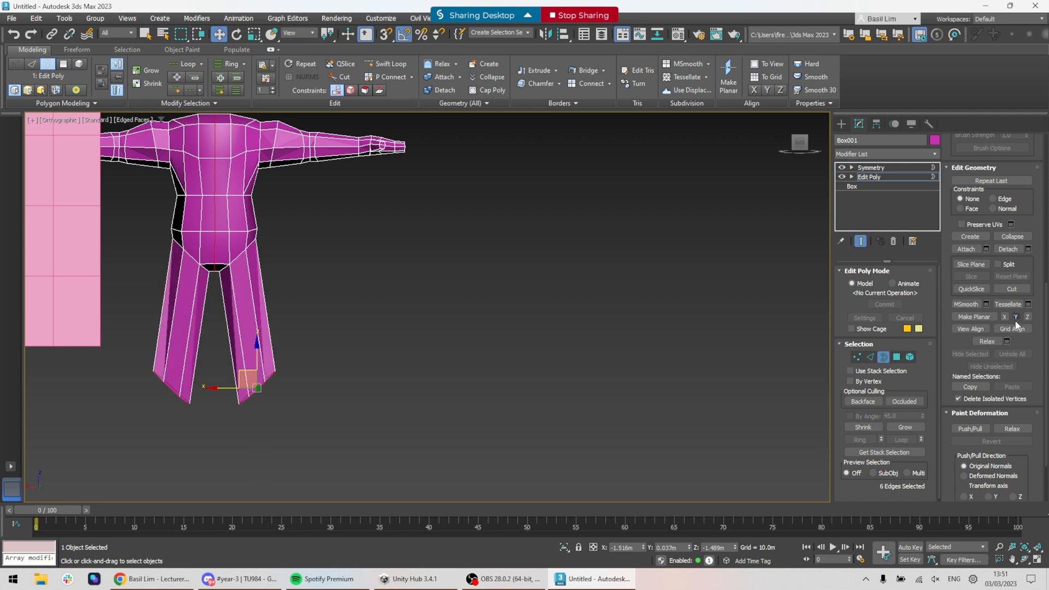
{"action": "scroll", "coordinate": [351, 389], "scroll_direction": "down", "scroll_amount": 2}
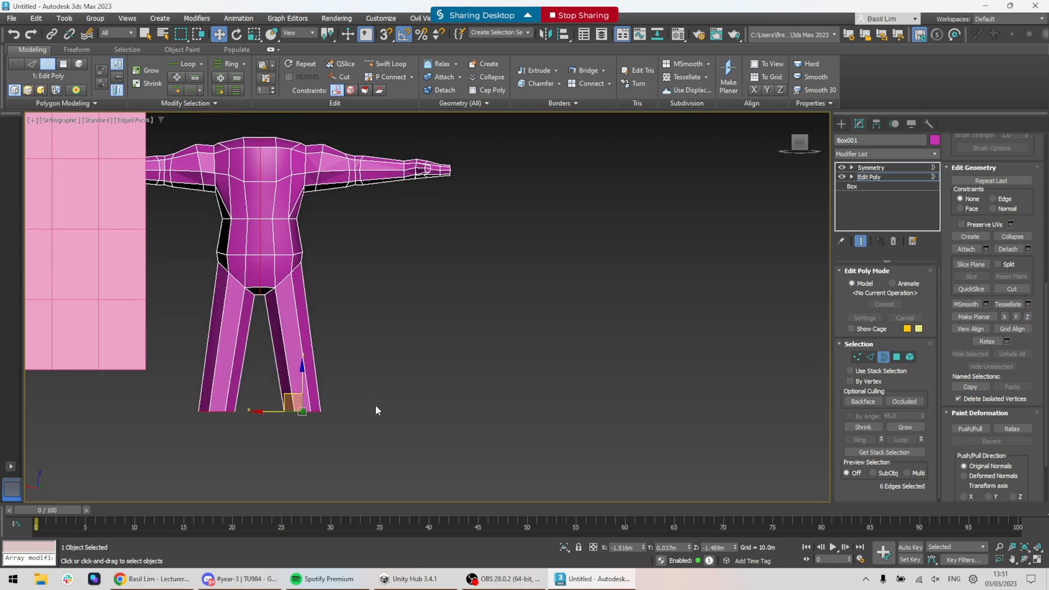
{"action": "left_click_drag", "start_coordinate": [309, 392], "coordinate": [301, 400]}
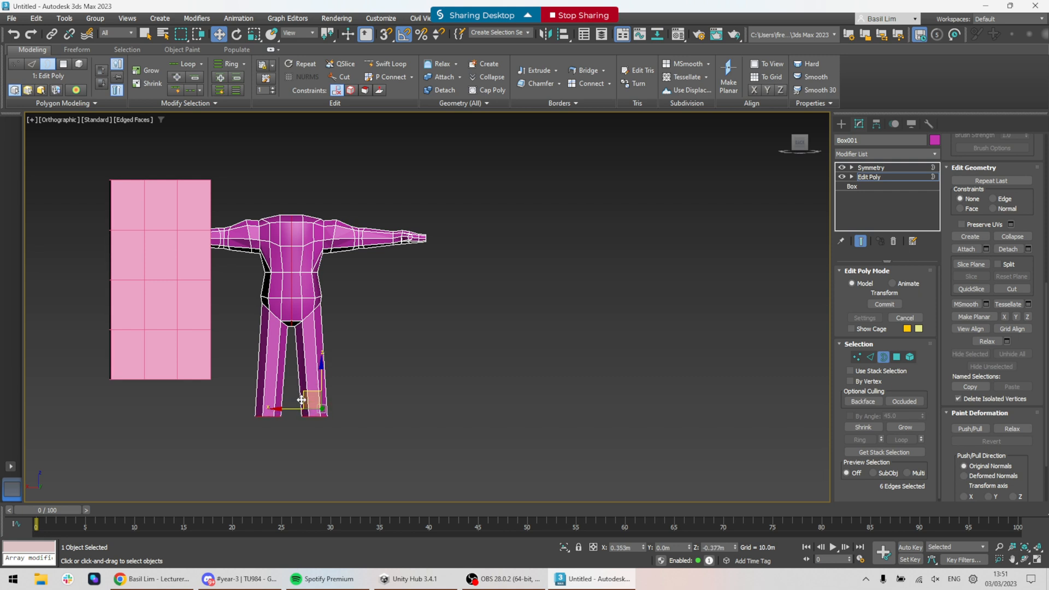
- Scale the open border at the bottom of the leg to taper it
{"action": "key", "text": "r"}
{"action": "middle_click_drag", "start_coordinate": [346, 415], "coordinate": [330, 402], "text": "alt"}
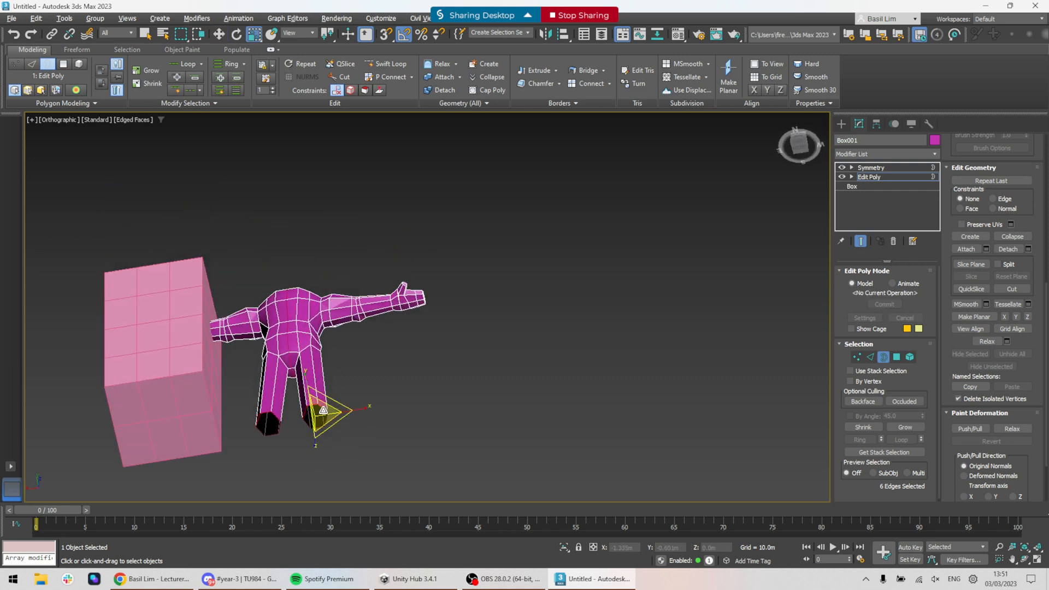
{"action": "left_click_drag", "start_coordinate": [331, 403], "coordinate": [323, 419]}
{"action": "scroll", "coordinate": [323, 418], "scroll_direction": "up", "scroll_amount": 4}
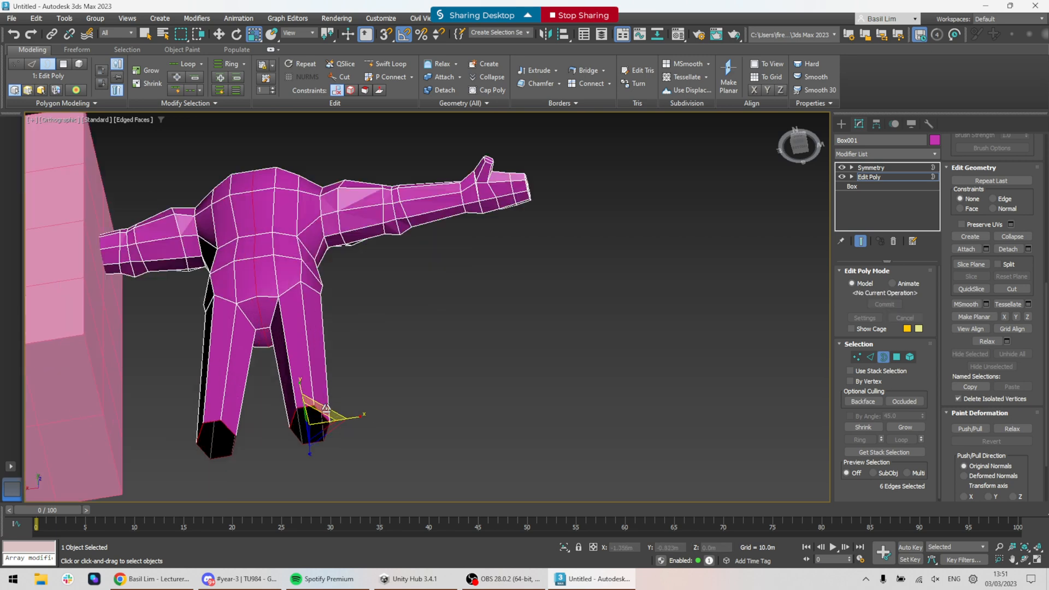
{"action": "middle_click_drag", "start_coordinate": [323, 418], "coordinate": [342, 447], "text": "alt"}
- Reposition the leg's bottom border outward and down to about X -1.347 m, Z -2.104 m, and inspect the leg from the side
{"action": "key", "text": "w"}
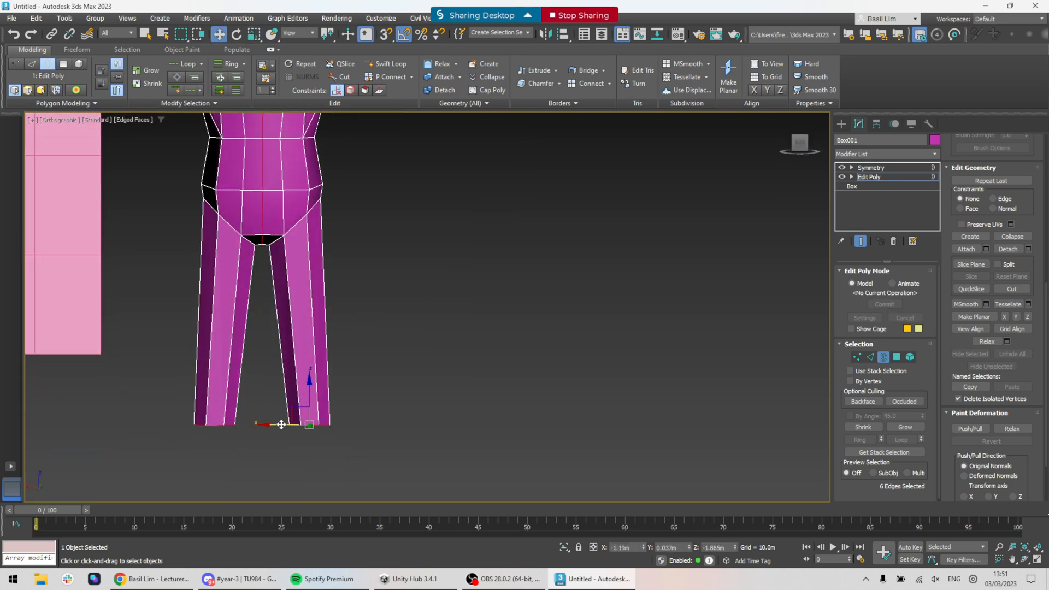
{"action": "middle_click_drag", "start_coordinate": [403, 311], "coordinate": [410, 335], "text": "alt"}
{"action": "scroll", "coordinate": [397, 238], "scroll_direction": "down", "scroll_amount": 4}
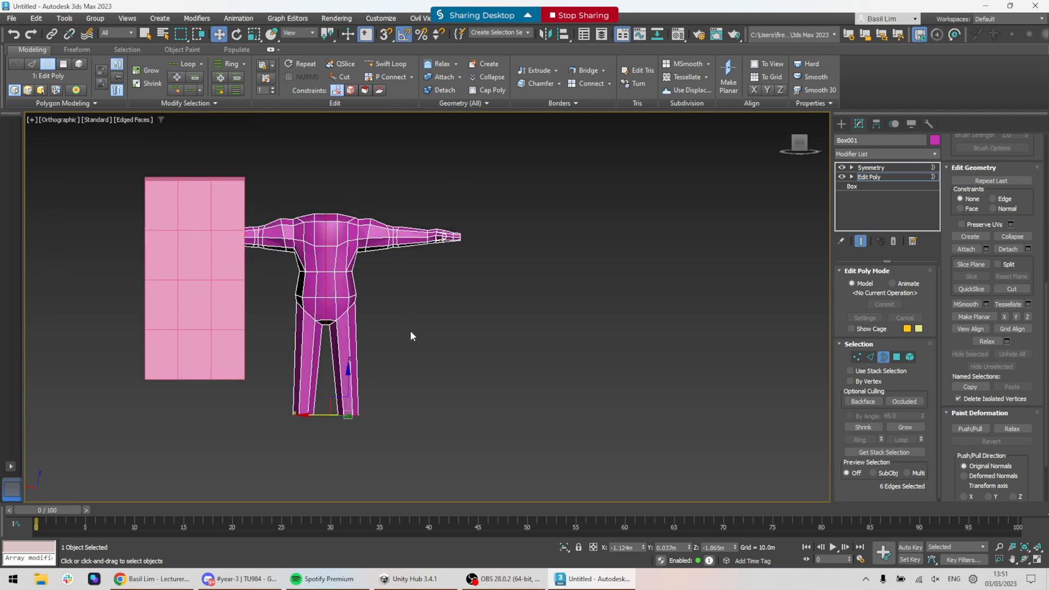
{"action": "mouse_move", "coordinate": [333, 395]}
{"action": "left_mouse_down"}
{"action": "mouse_move", "coordinate": [339, 369]}
{"action": "mouse_move", "coordinate": [337, 393]}
{"action": "left_mouse_up"}
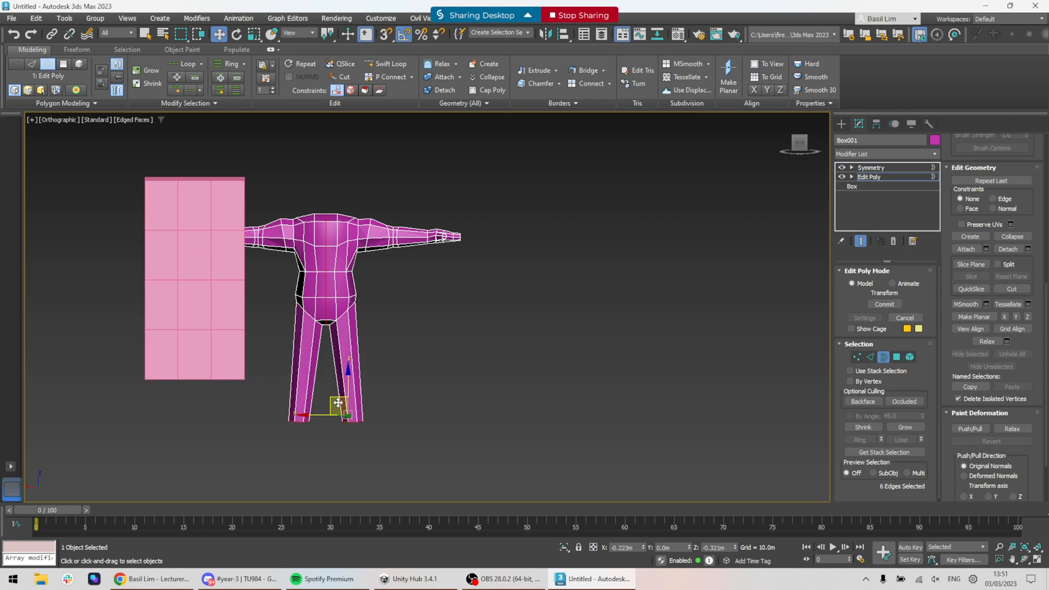
{"action": "left_click_drag", "start_coordinate": [338, 400], "coordinate": [338, 402]}
{"action": "scroll", "coordinate": [396, 400], "scroll_direction": "up", "scroll_amount": 4}
{"action": "middle_click_drag", "start_coordinate": [396, 402], "coordinate": [288, 381], "text": "alt"}
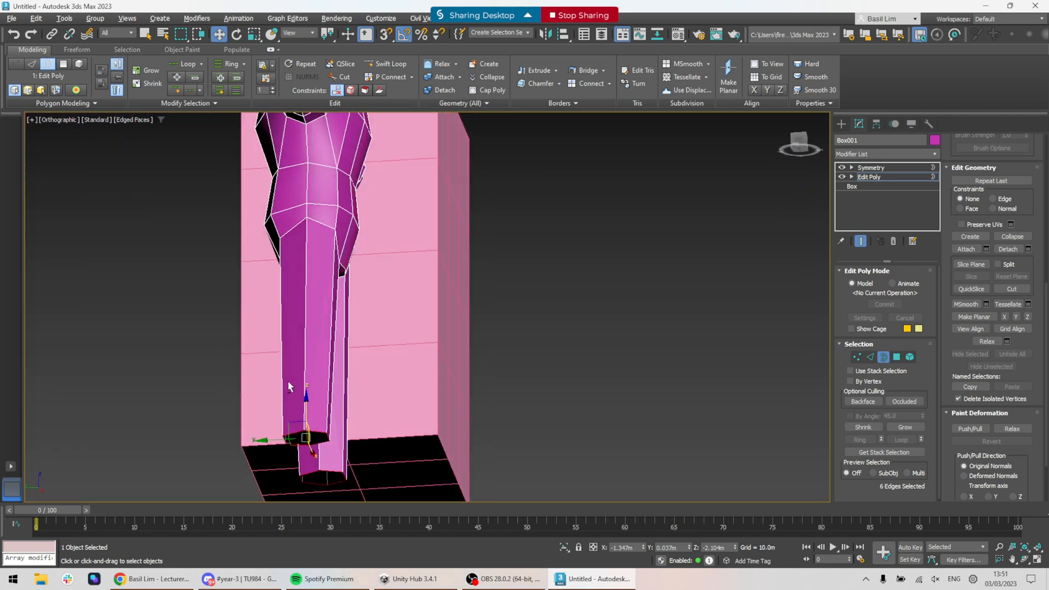
{"action": "middle_click_drag", "start_coordinate": [345, 430], "coordinate": [300, 430], "text": "alt"}
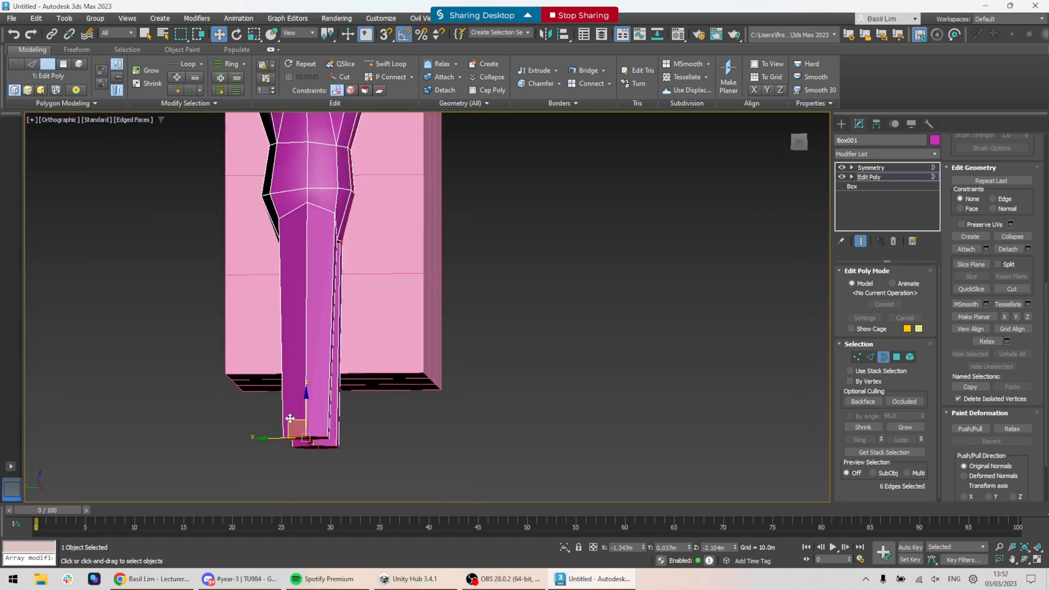
- Extend the leg's bottom border down to about Y 0.156 m, Z -2.768 m with copying moves, scaling and rotating it into an ankle and heel
{"action": "key", "text": "e"}
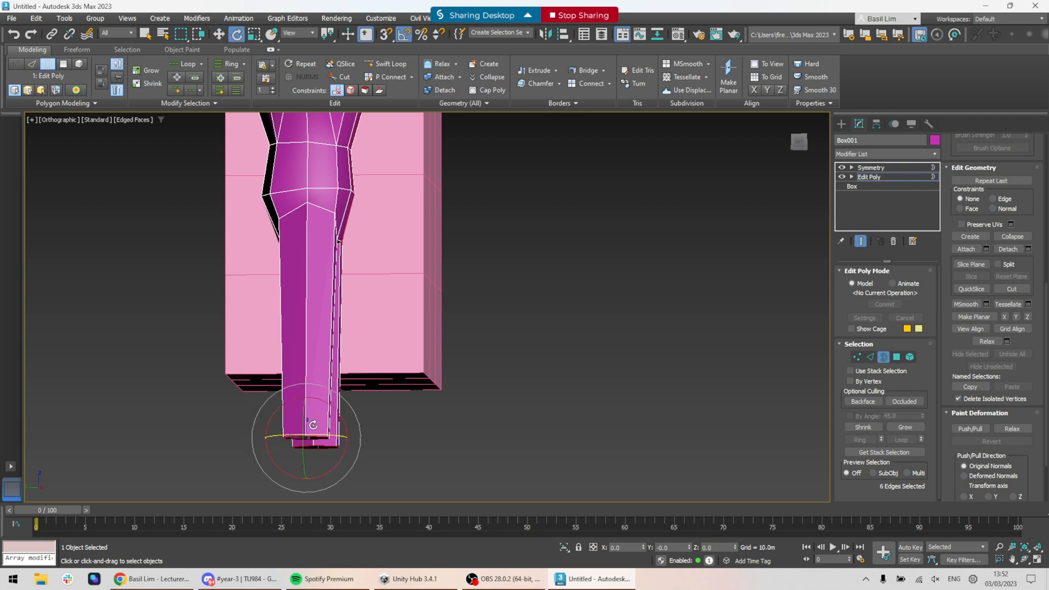
{"action": "key", "text": "w"}
{"action": "left_click_drag", "start_coordinate": [298, 429], "coordinate": [336, 458], "text": "shift"}
{"action": "key", "text": "r"}
{"action": "key", "text": "e"}
{"action": "key", "text": "w"}
{"action": "key", "text": "r"}
{"action": "key", "text": "e"}
{"action": "key", "text": "w"}
{"action": "middle_click_drag", "start_coordinate": [336, 458], "coordinate": [377, 401], "text": "alt"}
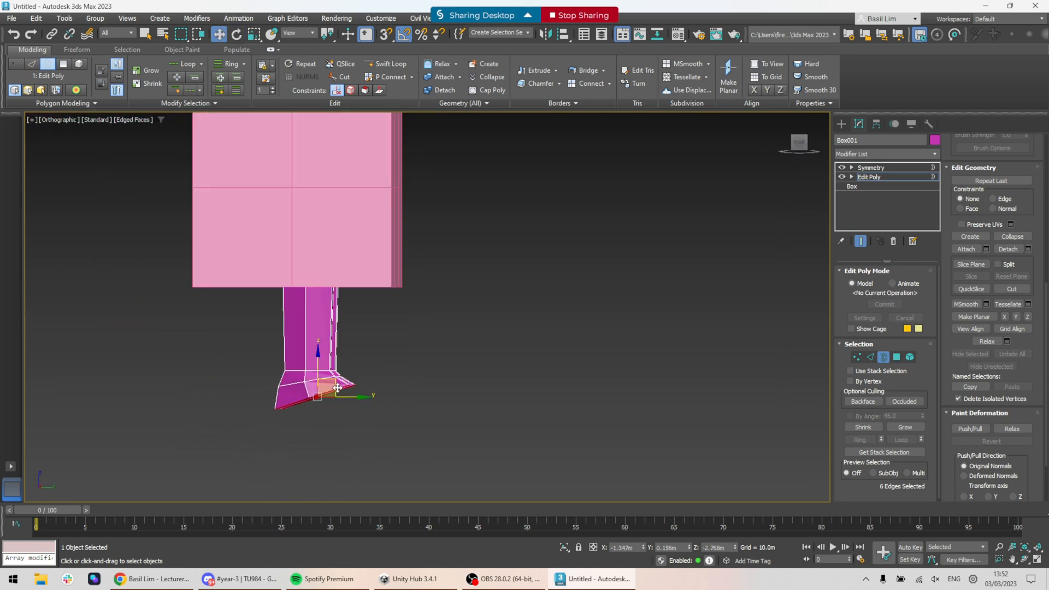
- Extend the open border forward to about Y 1.767 m, Z -2.847 m to form the foot, and make it planar in Y
{"action": "left_click_drag", "start_coordinate": [341, 393], "coordinate": [399, 389]}
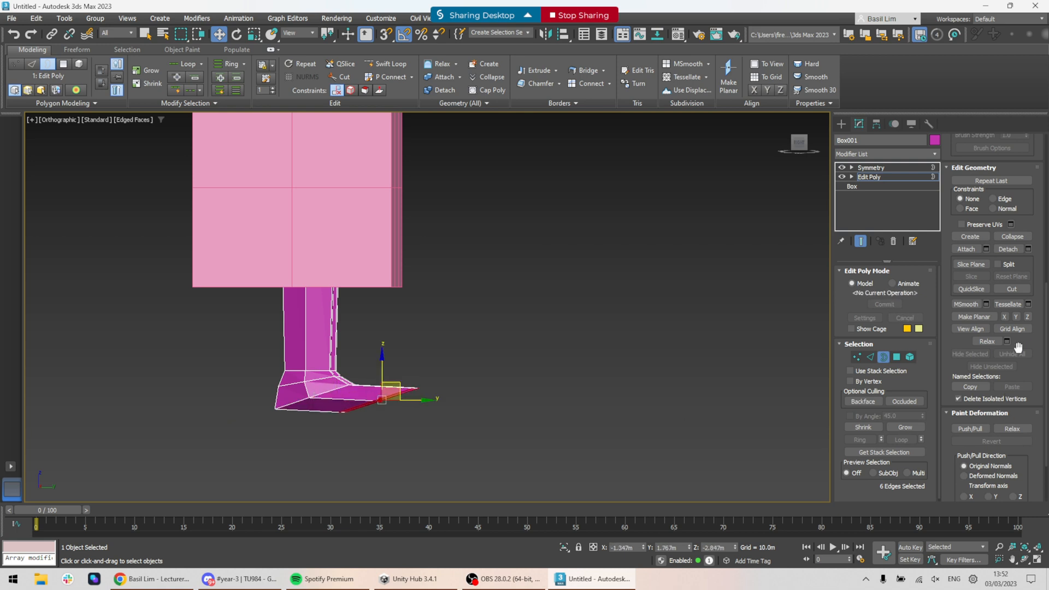
{"action": "left_click", "coordinate": [1028, 318]}
{"action": "left_click", "coordinate": [1016, 317]}
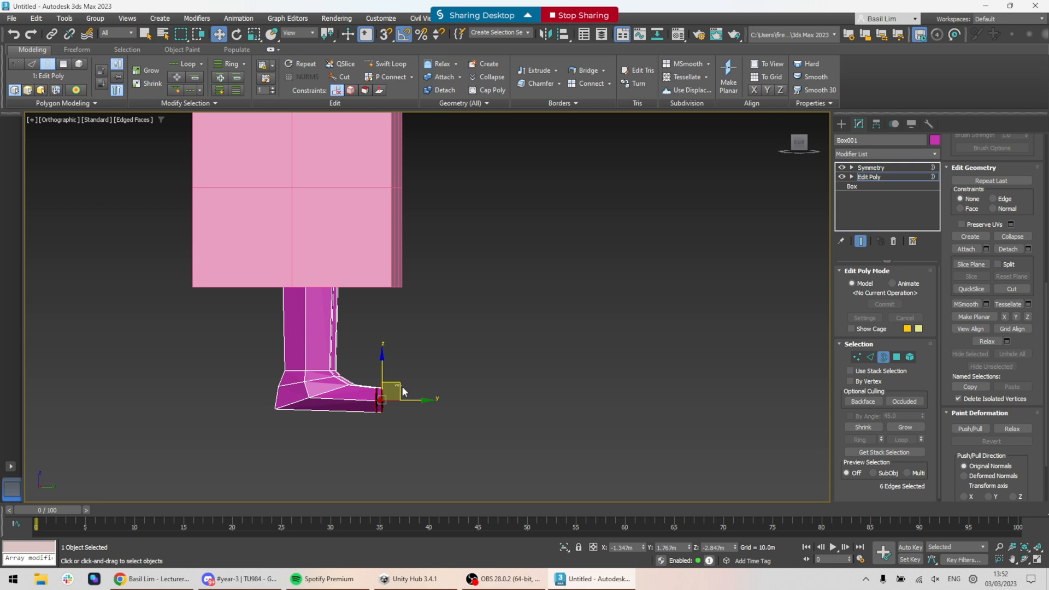
- Reselect the open border at the front of the foot and scale it to shape the toe end
{"action": "left_click", "coordinate": [415, 365]}
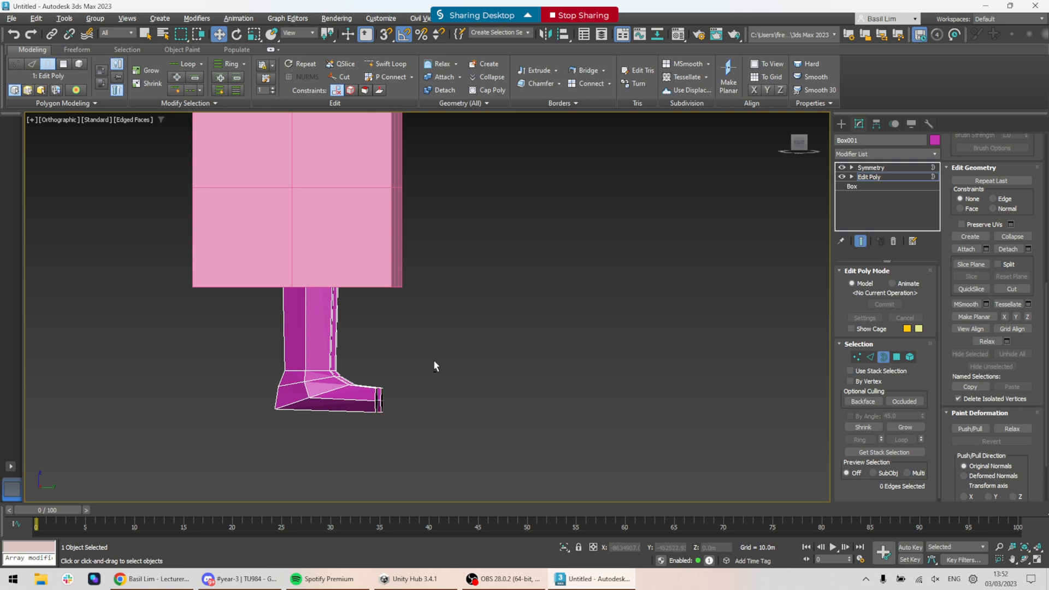
{"action": "middle_click_drag", "start_coordinate": [434, 361], "coordinate": [445, 362], "text": "alt"}
{"action": "left_click_drag", "start_coordinate": [438, 348], "coordinate": [359, 458]}
{"action": "middle_click_drag", "start_coordinate": [393, 448], "coordinate": [398, 440], "text": "alt"}
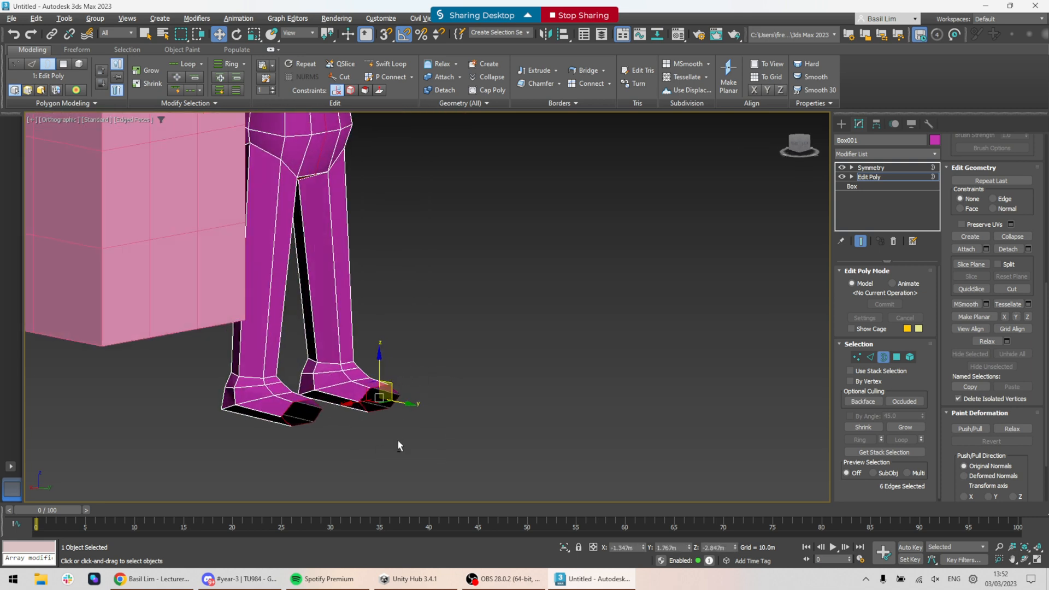
{"action": "left_click", "coordinate": [420, 386]}
{"action": "key", "text": "ctrl+z"}
{"action": "middle_click_drag", "start_coordinate": [429, 392], "coordinate": [407, 406], "text": "alt"}
{"action": "scroll", "coordinate": [407, 406], "scroll_direction": "down", "scroll_amount": 5}
{"action": "middle_click_drag", "start_coordinate": [483, 376], "coordinate": [459, 391], "text": "alt"}
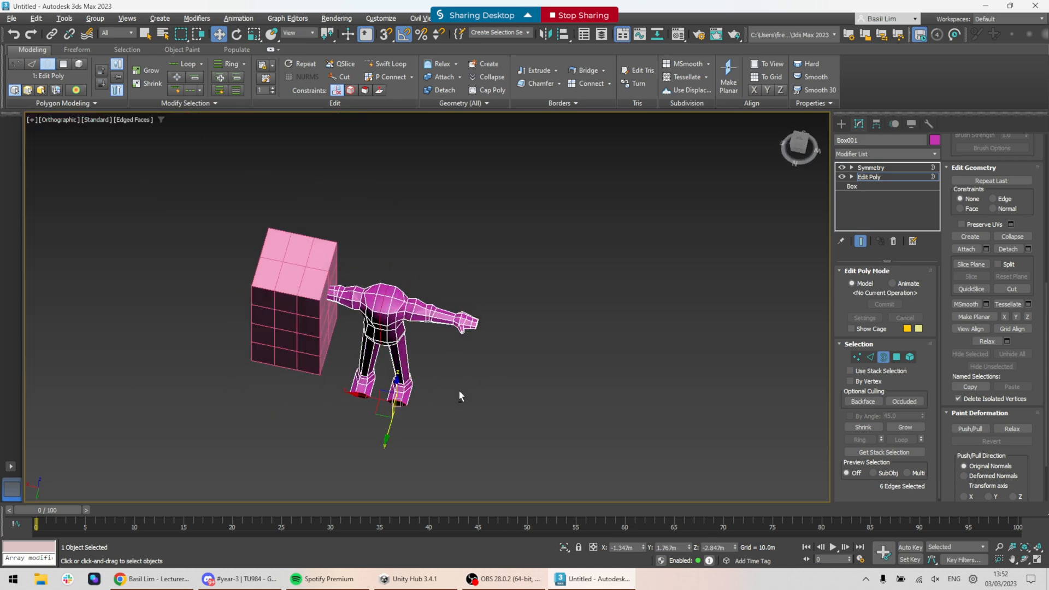
{"action": "scroll", "coordinate": [445, 401], "scroll_direction": "up", "scroll_amount": 4}
{"action": "key", "text": "r"}
{"action": "left_click_drag", "start_coordinate": [393, 414], "coordinate": [379, 413]}
{"action": "middle_click_drag", "start_coordinate": [370, 422], "coordinate": [377, 383], "text": "alt"}
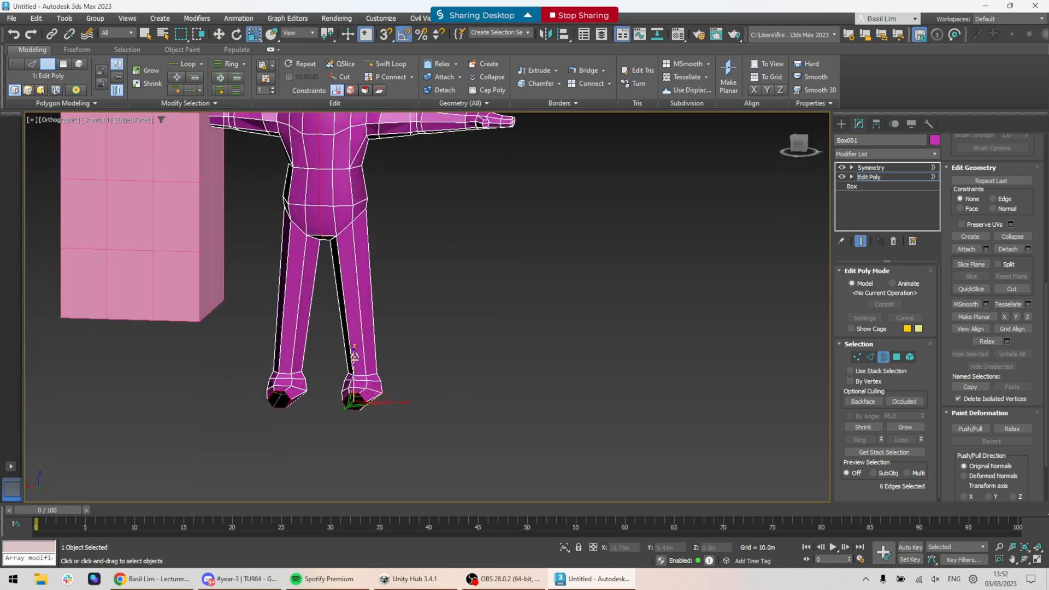
- Cap the open border at the toe end of the foot
{"action": "right_click", "coordinate": [486, 381]}
{"action": "left_click", "coordinate": [449, 408]}
{"action": "middle_click_drag", "start_coordinate": [448, 408], "coordinate": [506, 409], "text": "alt"}
{"action": "scroll", "coordinate": [375, 395], "scroll_direction": "up", "scroll_amount": 5}
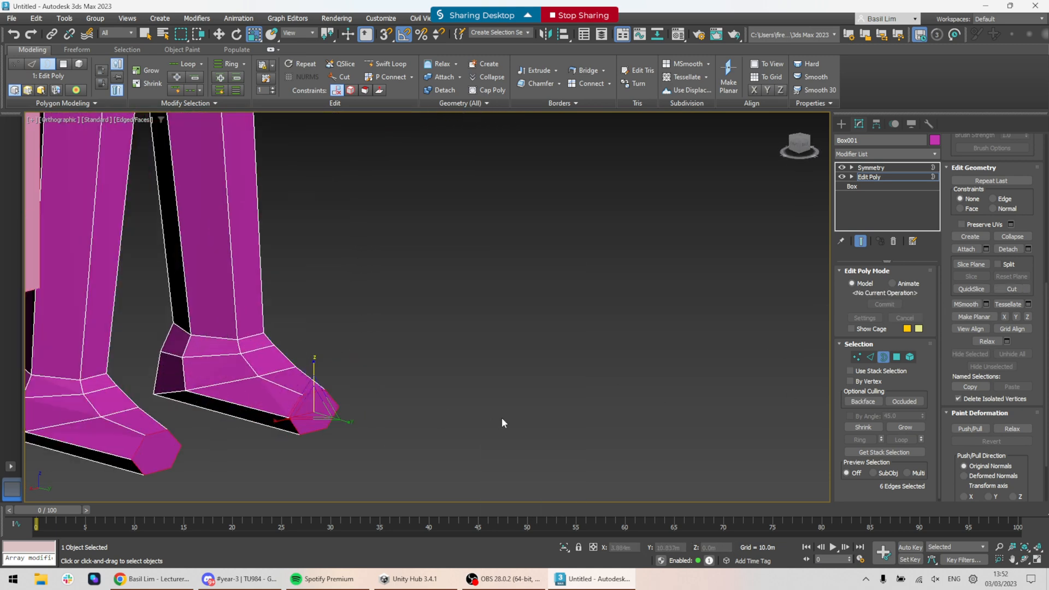
- Connect the two opposite side vertices across the toe cap with a new edge
{"action": "left_click", "coordinate": [856, 357]}
{"action": "scroll", "coordinate": [363, 452], "scroll_direction": "up", "scroll_amount": 4}
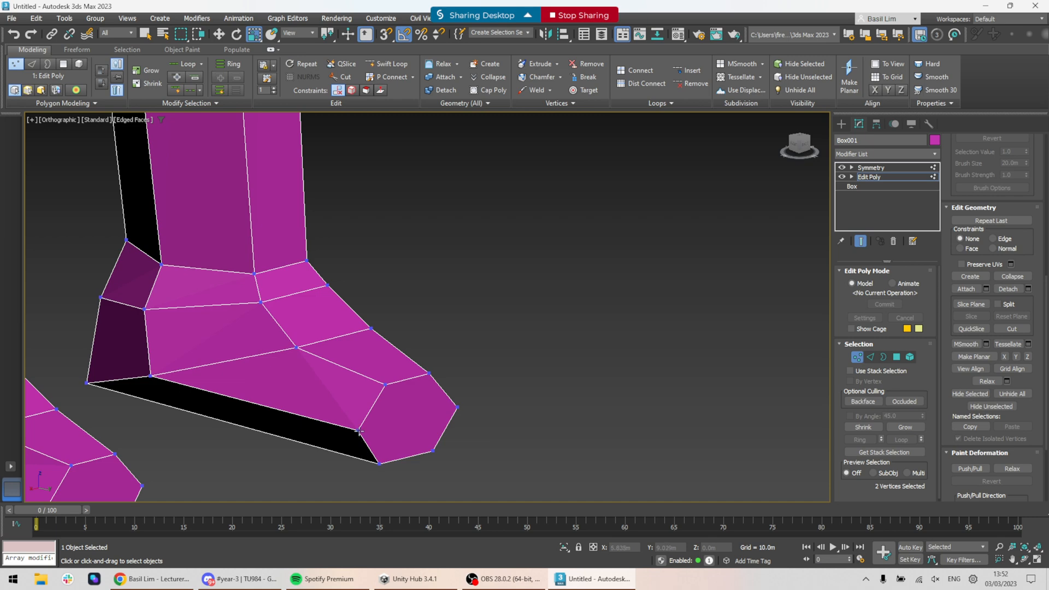
{"action": "left_click", "coordinate": [358, 432]}
{"action": "left_click", "coordinate": [457, 408], "text": "ctrl"}
{"action": "right_click", "coordinate": [457, 408]}
{"action": "left_click", "coordinate": [431, 444]}
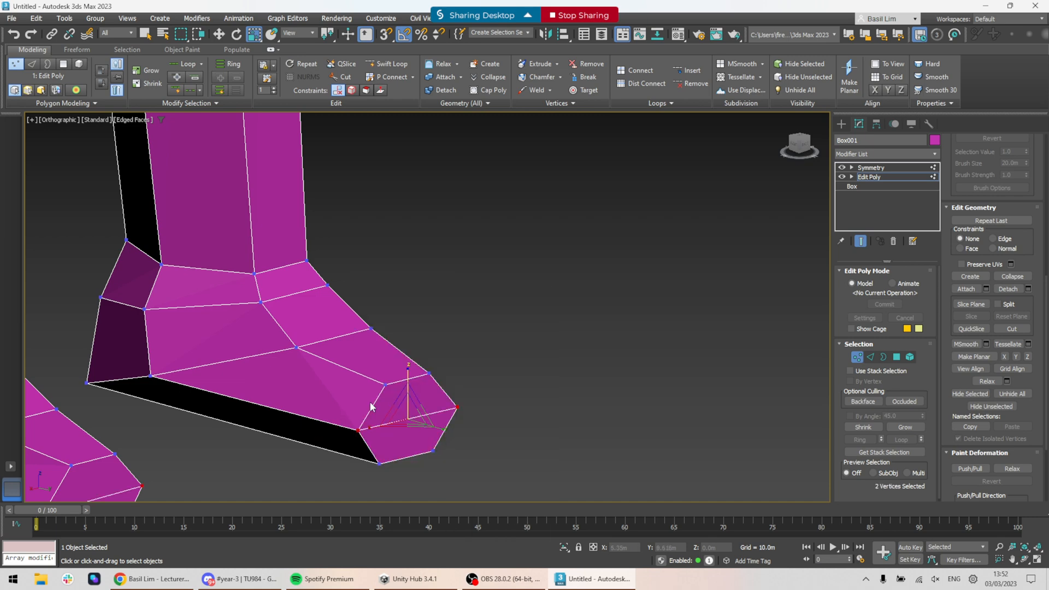
- Push the two connected toe vertices forward to round out the tip of the foot, and clear the selection
{"action": "middle_click_drag", "start_coordinate": [371, 407], "coordinate": [428, 406], "text": "alt"}
{"action": "key", "text": "w"}
{"action": "left_click_drag", "start_coordinate": [445, 420], "coordinate": [483, 416]}
{"action": "scroll", "coordinate": [471, 419], "scroll_direction": "down", "scroll_amount": 4}
{"action": "middle_click_drag", "start_coordinate": [475, 423], "coordinate": [279, 392], "text": "alt"}
{"action": "left_click", "coordinate": [602, 387]}
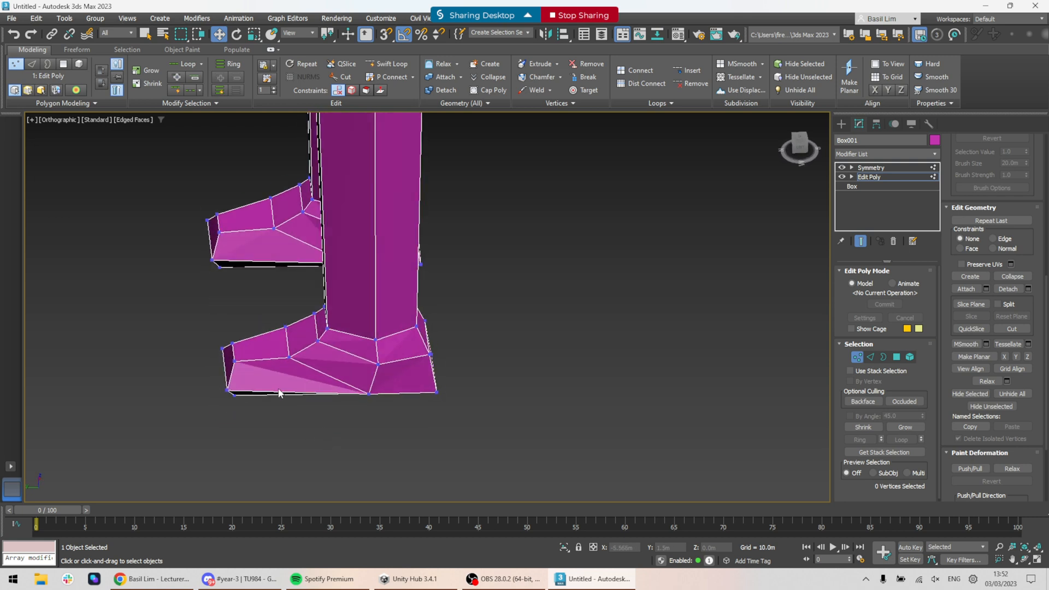
- Select the edges running along the foot and try to slice across them with QuickSlice
{"action": "left_click", "coordinate": [871, 357]}
{"action": "left_click_drag", "start_coordinate": [251, 322], "coordinate": [293, 429]}
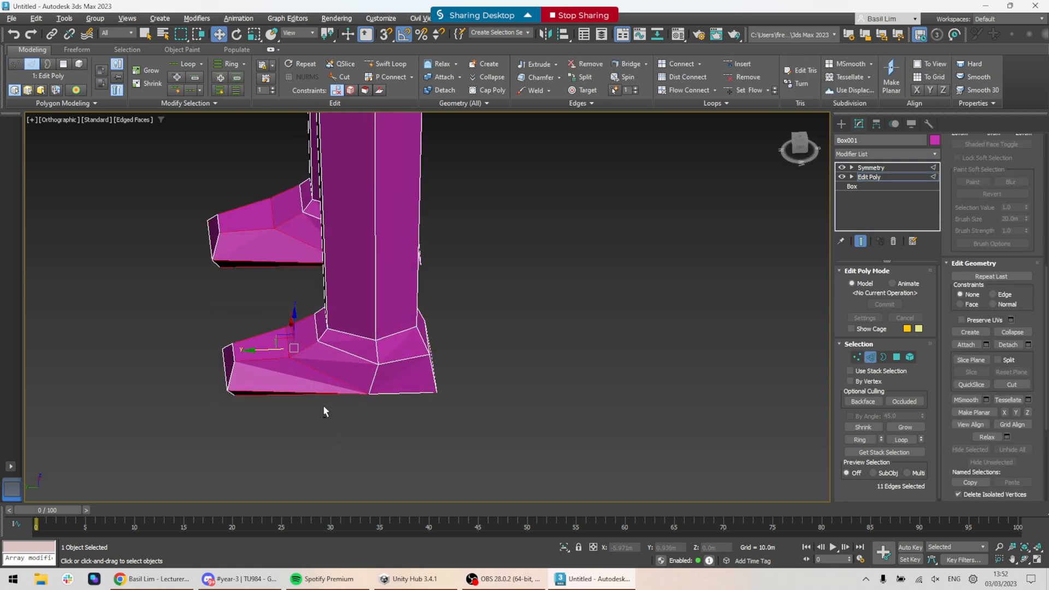
{"action": "middle_click_drag", "start_coordinate": [324, 411], "coordinate": [252, 316], "text": "alt"}
{"action": "left_click_drag", "start_coordinate": [274, 327], "coordinate": [252, 401]}
{"action": "middle_click_drag", "start_coordinate": [251, 401], "coordinate": [284, 348], "text": "alt"}
{"action": "left_click", "coordinate": [972, 384]}
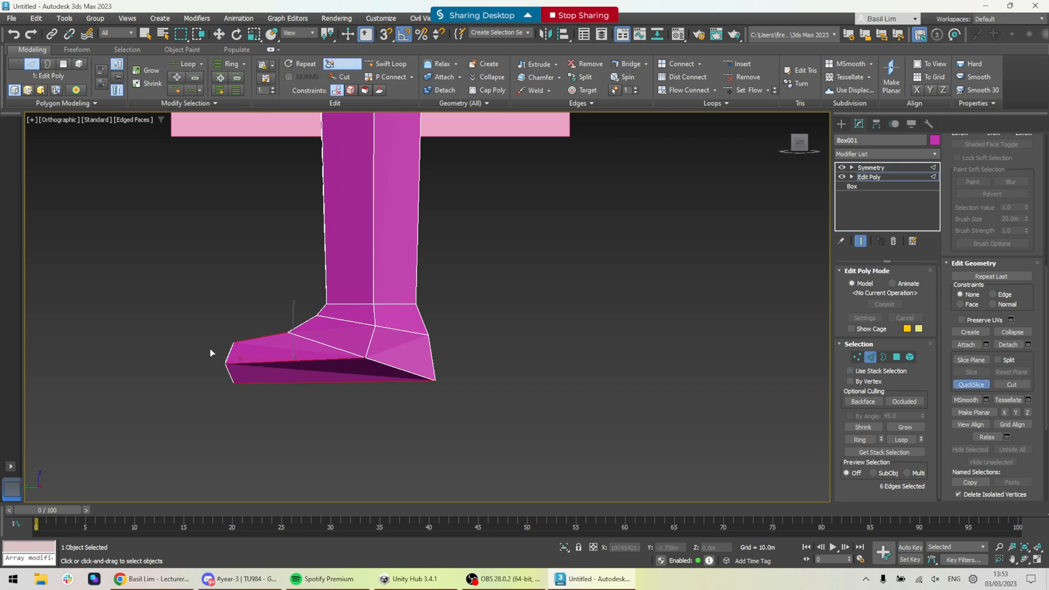
{"action": "left_click", "coordinate": [273, 316]}
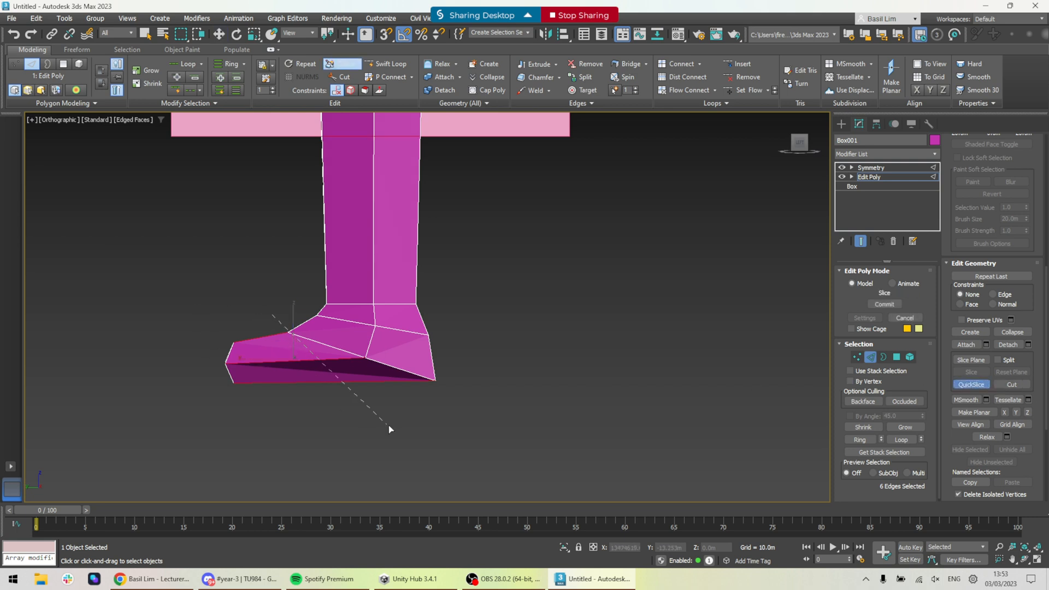
{"action": "left_click", "coordinate": [345, 428]}
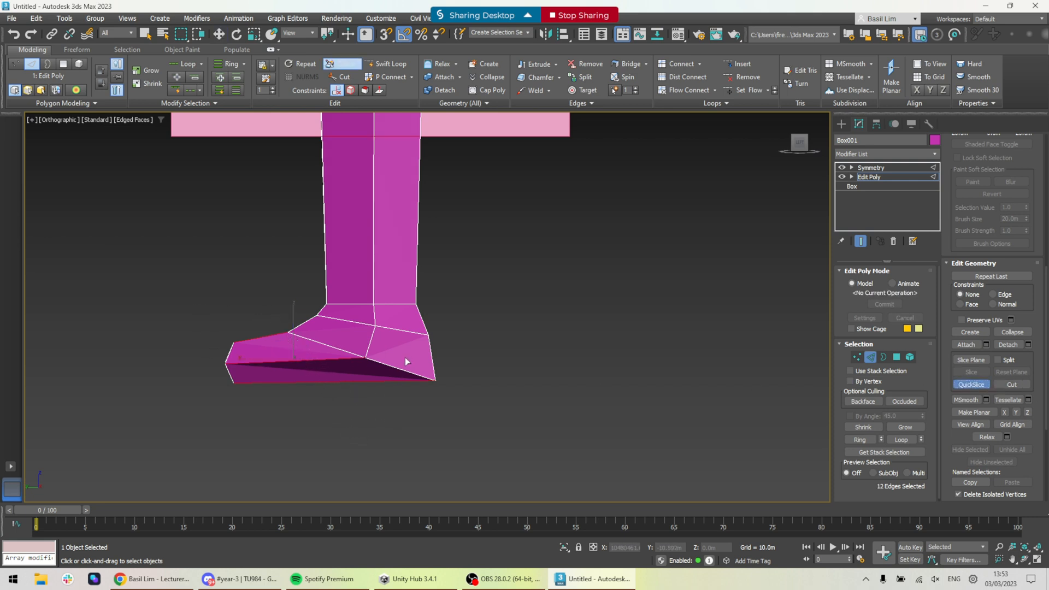
{"action": "middle_click_drag", "start_coordinate": [339, 358], "coordinate": [422, 378], "text": "alt"}
- Select the polygons making up the front and sole of the foot at polygon level
{"action": "left_click", "coordinate": [897, 357]}
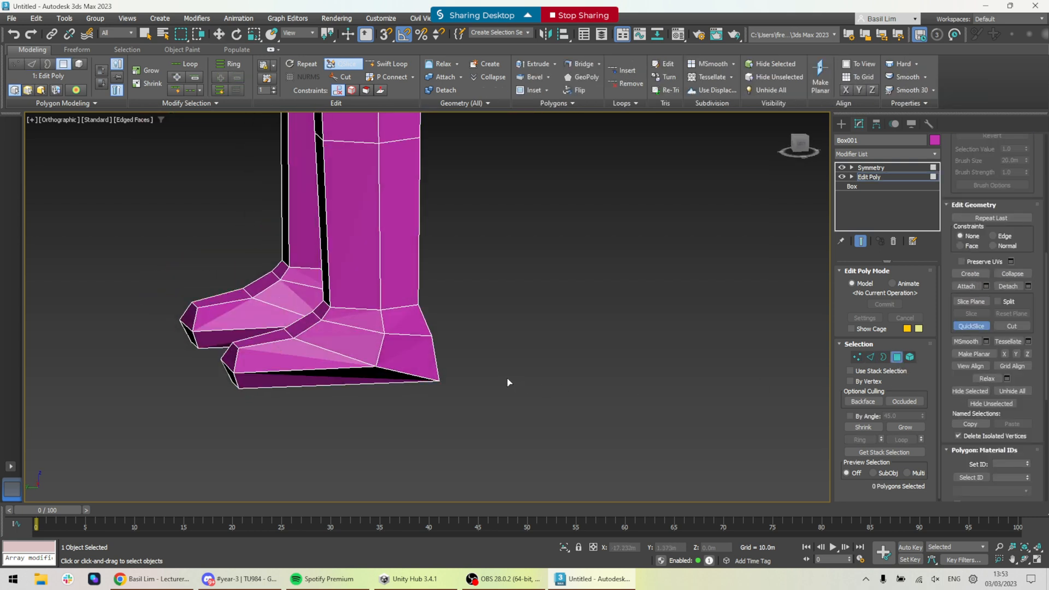
{"action": "middle_click_drag", "start_coordinate": [507, 378], "coordinate": [487, 359], "text": "alt"}
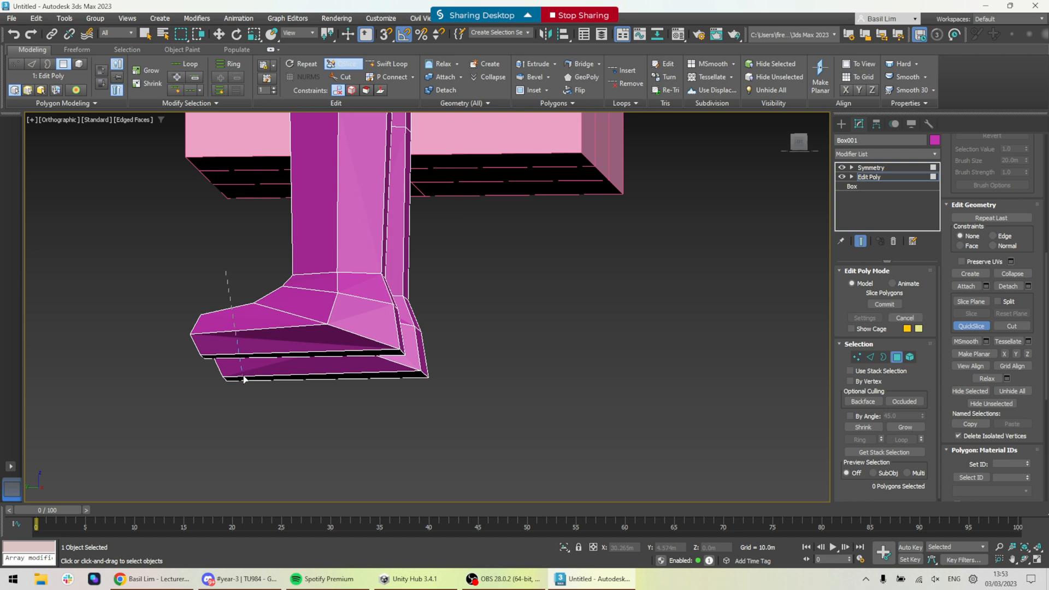
{"action": "right_click", "coordinate": [303, 381]}
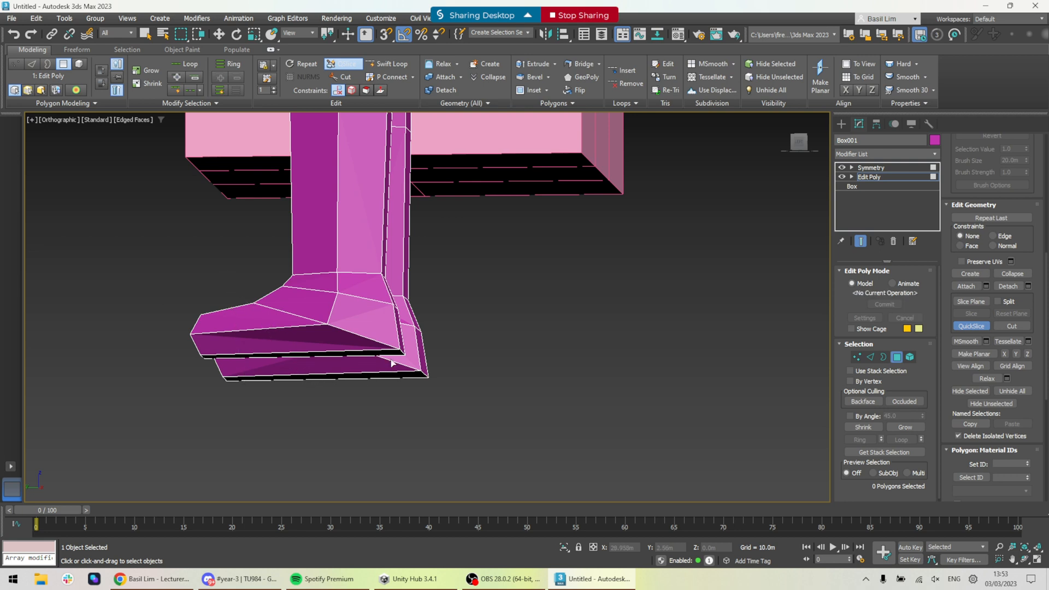
{"action": "key", "text": "w"}
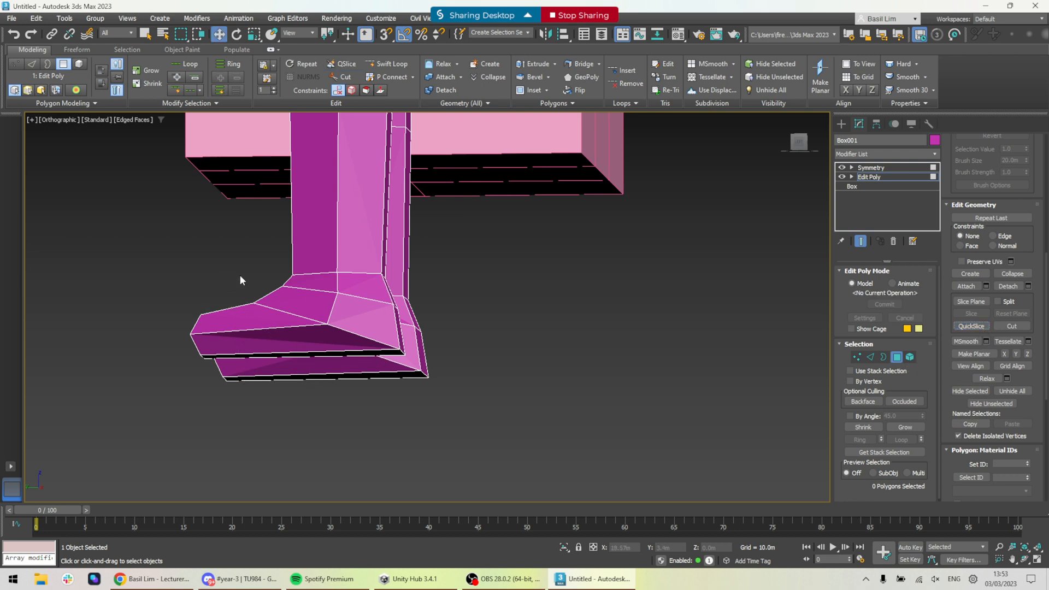
{"action": "left_click_drag", "start_coordinate": [257, 358], "coordinate": [256, 377]}
{"action": "mouse_move", "coordinate": [271, 348]}
{"action": "middle_mouse_down", "text": "alt"}
{"action": "mouse_move", "coordinate": [285, 354]}
{"action": "mouse_move", "coordinate": [276, 342]}
{"action": "middle_mouse_up", "text": "alt"}
- Slice the selected foot polygons across the middle of the foot with QuickSlice
{"action": "left_click", "coordinate": [972, 326]}
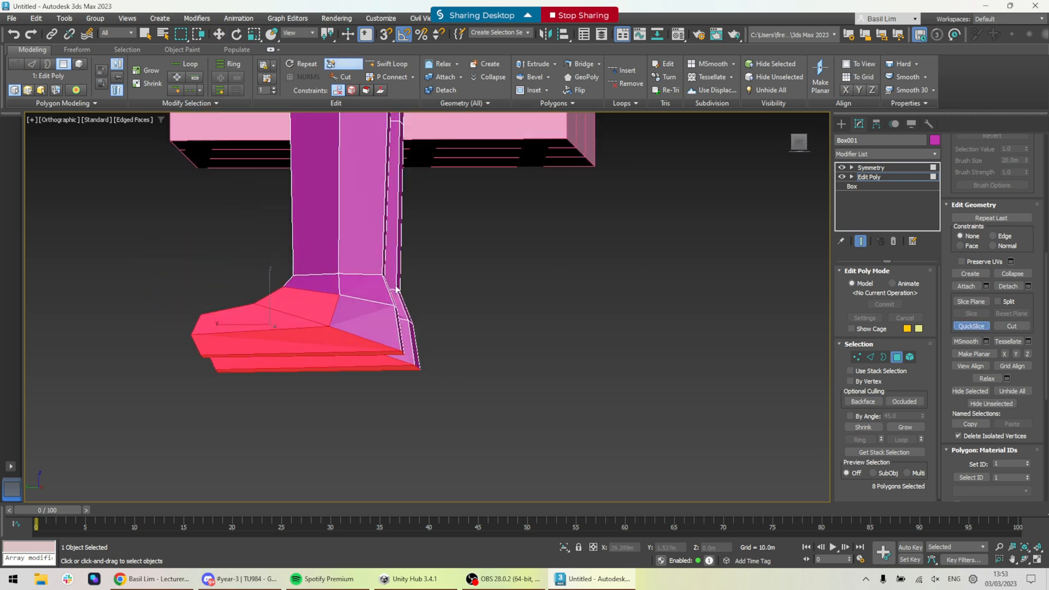
{"action": "middle_click_drag", "start_coordinate": [433, 312], "coordinate": [435, 315], "text": "alt"}
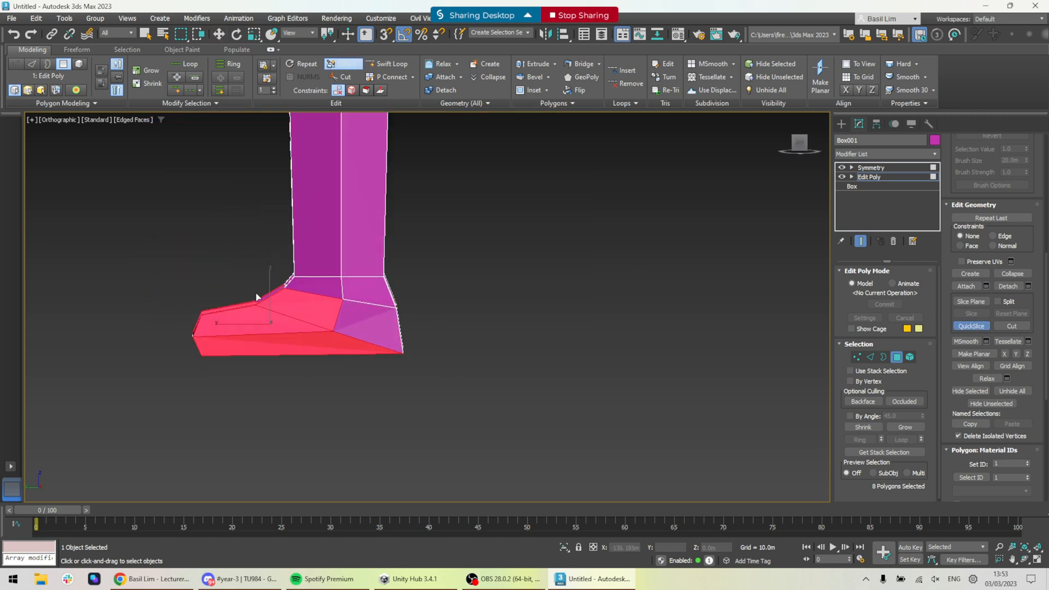
{"action": "left_click", "coordinate": [225, 285]}
{"action": "left_click", "coordinate": [271, 358]}
{"action": "key", "text": "w"}
{"action": "mouse_move", "coordinate": [365, 324]}
{"action": "middle_mouse_down", "text": "alt"}
{"action": "mouse_move", "coordinate": [394, 340]}
{"action": "mouse_move", "coordinate": [369, 311]}
{"action": "middle_mouse_up", "text": "alt"}
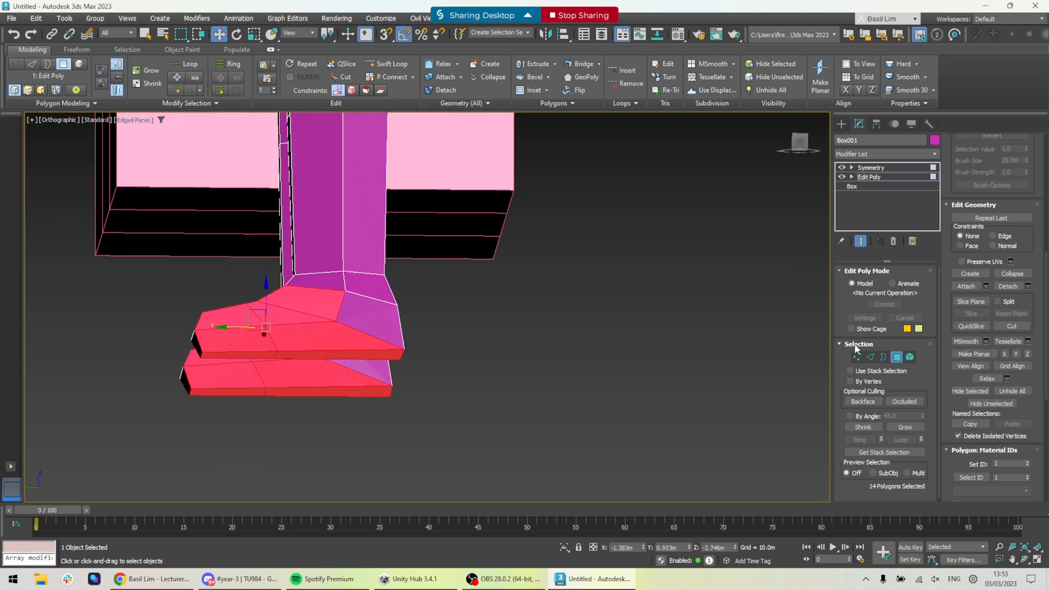
- Cut new edges from the side vertex below the ankle down the foot's side and across the sole in front of the heel
{"action": "left_click", "coordinate": [858, 358]}
{"action": "middle_click_drag", "start_coordinate": [349, 428], "coordinate": [314, 422], "text": "alt"}
{"action": "middle_click_drag", "start_coordinate": [304, 383], "coordinate": [344, 348], "text": "alt"}
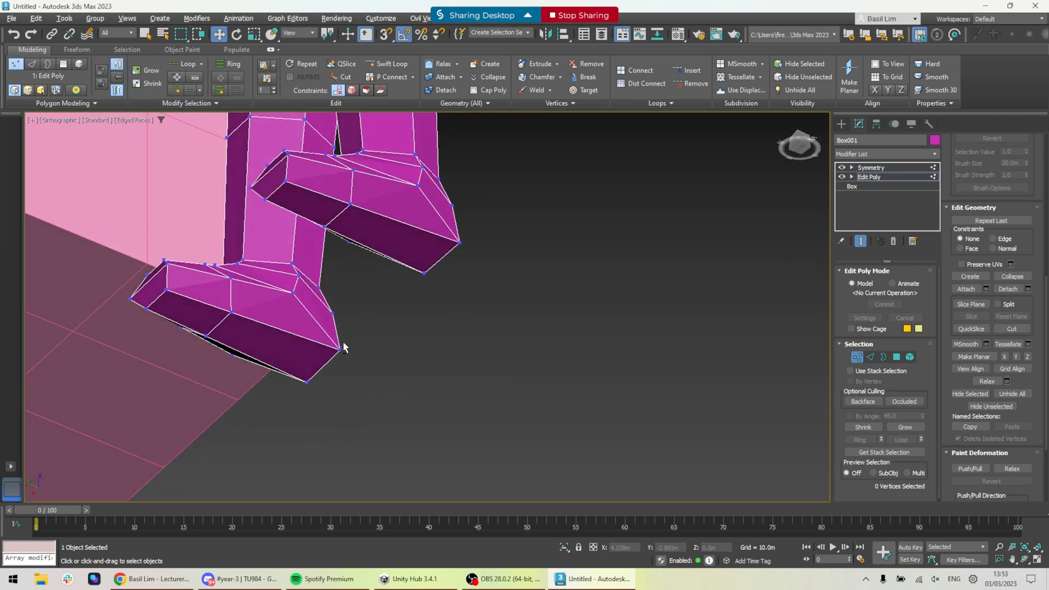
{"action": "left_click", "coordinate": [417, 187]}
{"action": "right_click", "coordinate": [414, 183]}
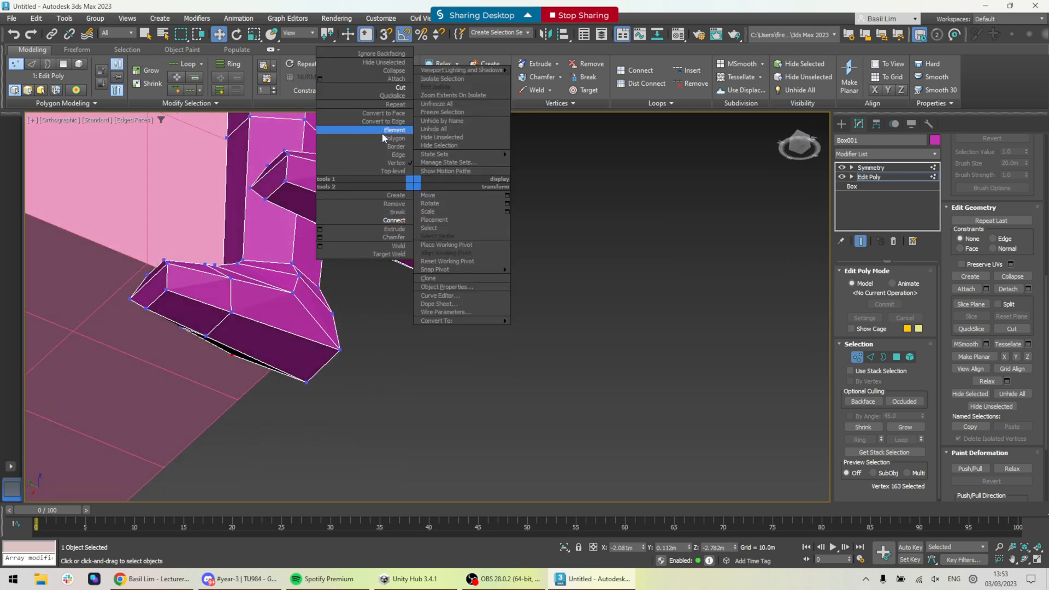
{"action": "left_click", "coordinate": [399, 88]}
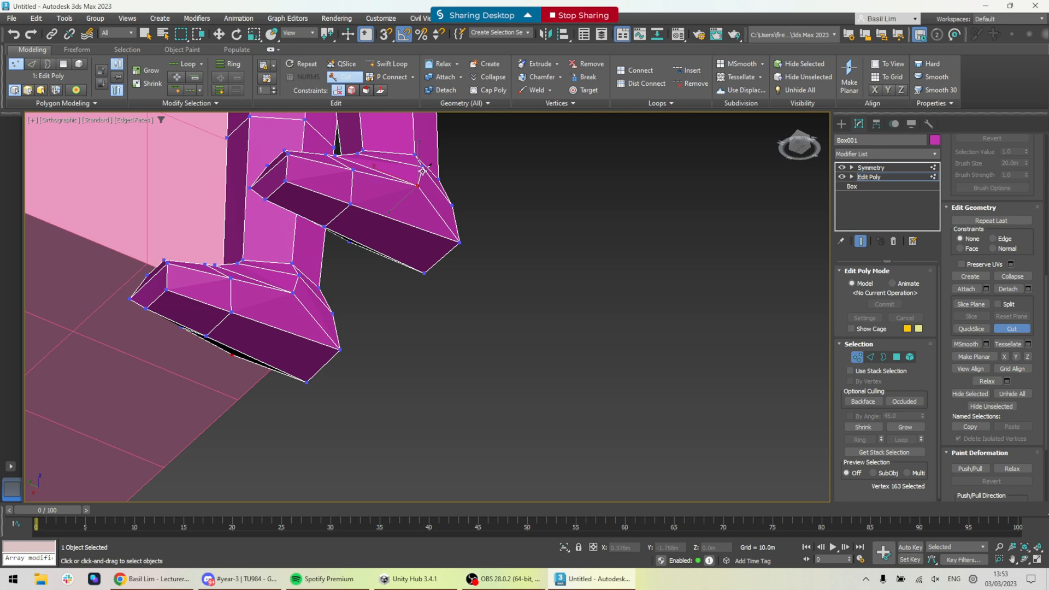
{"action": "left_click", "coordinate": [408, 224]}
{"action": "left_click", "coordinate": [383, 254]}
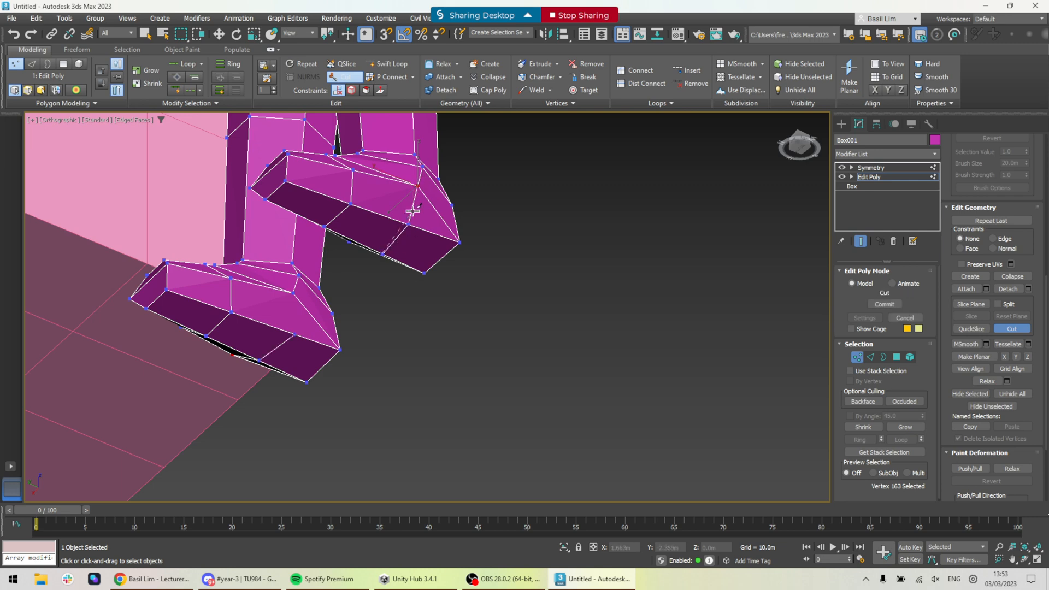
{"action": "middle_click_drag", "start_coordinate": [412, 211], "coordinate": [513, 205], "text": "alt"}
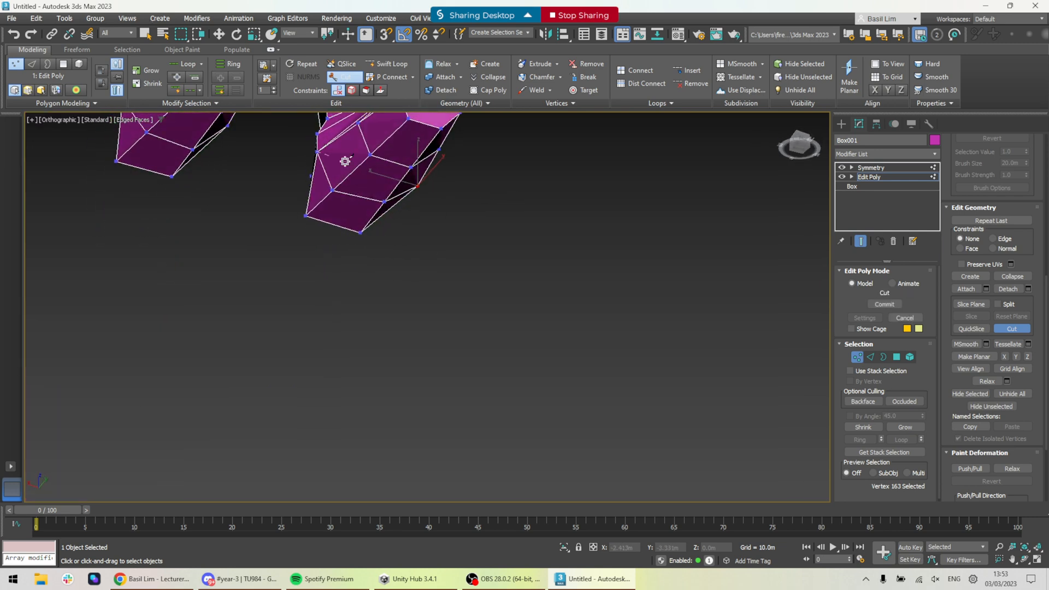
{"action": "middle_click_drag", "start_coordinate": [419, 193], "coordinate": [442, 322], "text": "alt"}
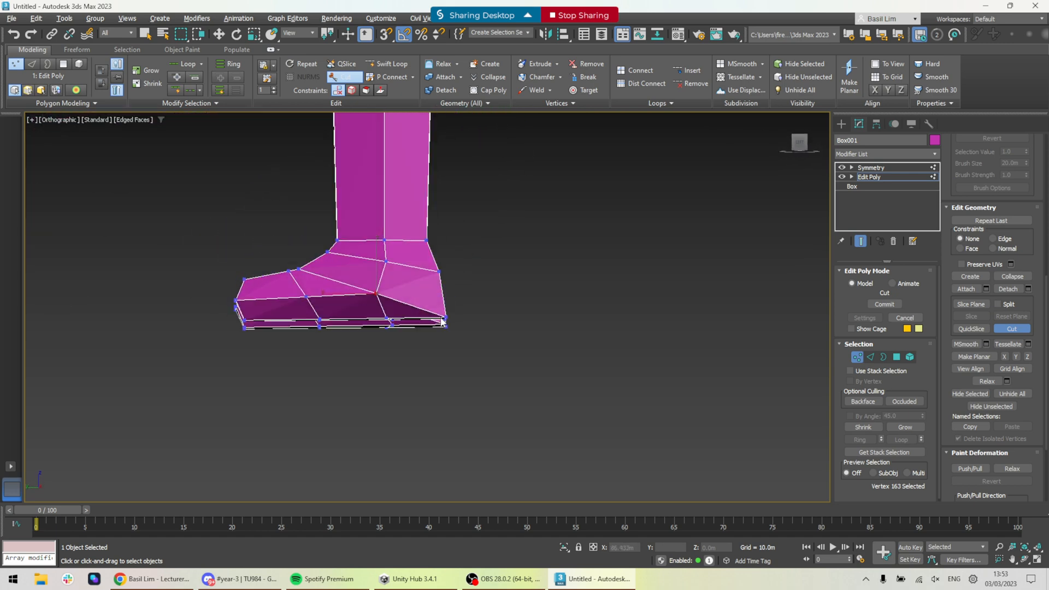
{"action": "middle_click_drag", "start_coordinate": [518, 319], "coordinate": [492, 321], "text": "alt"}
{"action": "key", "text": "w"}
- Select the two bottom vertices at the back of the heel and raise them to about Y -0.69 m, Z -2.883 m
{"action": "left_click_drag", "start_coordinate": [501, 278], "coordinate": [442, 330]}
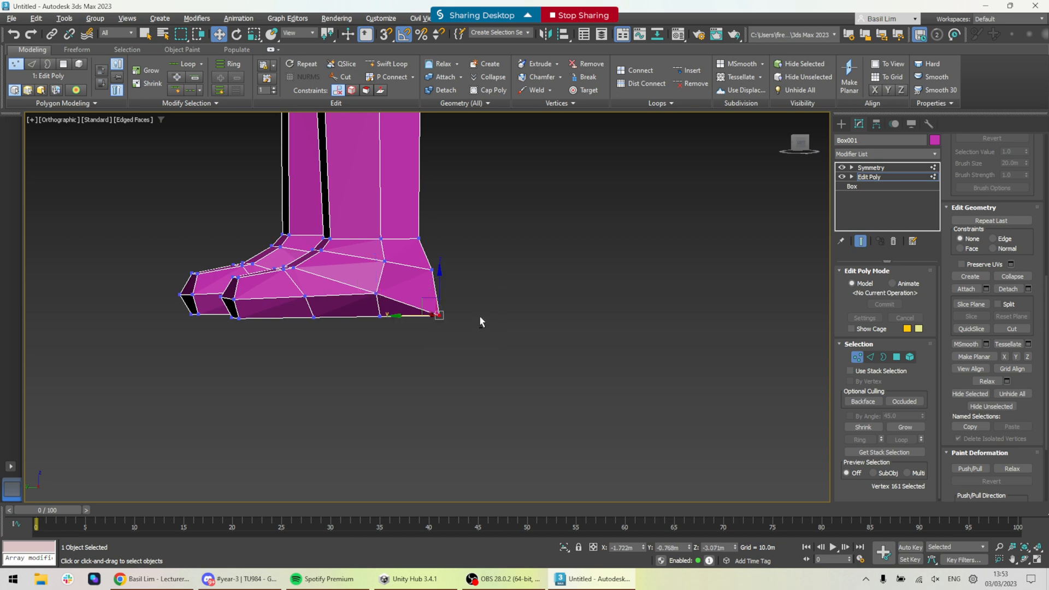
{"action": "middle_click_drag", "start_coordinate": [480, 317], "coordinate": [463, 356], "text": "alt"}
{"action": "left_click", "coordinate": [462, 329], "text": "ctrl"}
{"action": "left_click_drag", "start_coordinate": [442, 313], "coordinate": [430, 292]}
{"action": "scroll", "coordinate": [507, 359], "scroll_direction": "down", "scroll_amount": 5}
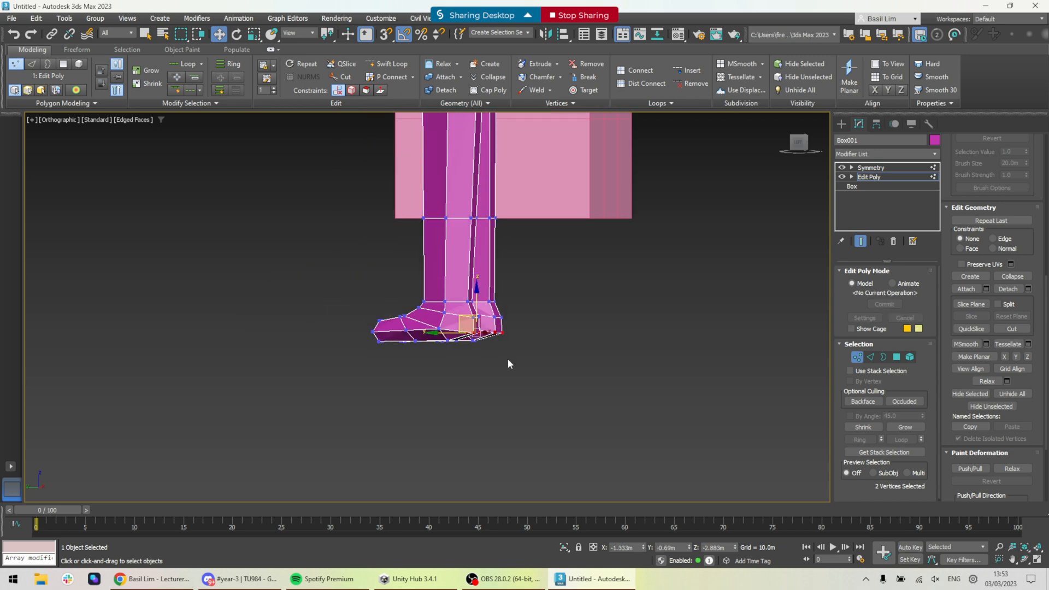
- Inspect the whole character from several sides, clear the vertex selection and examine the edge loop around the knees
{"action": "middle_click_drag", "start_coordinate": [507, 359], "coordinate": [567, 313], "text": "alt"}
{"action": "middle_click_drag", "start_coordinate": [567, 313], "coordinate": [599, 360]}
{"action": "scroll", "coordinate": [597, 367], "scroll_direction": "down", "scroll_amount": 3}
{"action": "scroll", "coordinate": [556, 344], "scroll_direction": "up", "scroll_amount": 8}
{"action": "middle_click_drag", "start_coordinate": [589, 312], "coordinate": [553, 252], "text": "alt"}
{"action": "middle_click_drag", "start_coordinate": [553, 253], "coordinate": [533, 335]}
{"action": "scroll", "coordinate": [527, 323], "scroll_direction": "down", "scroll_amount": 5}
{"action": "scroll", "coordinate": [530, 410], "scroll_direction": "up", "scroll_amount": 4}
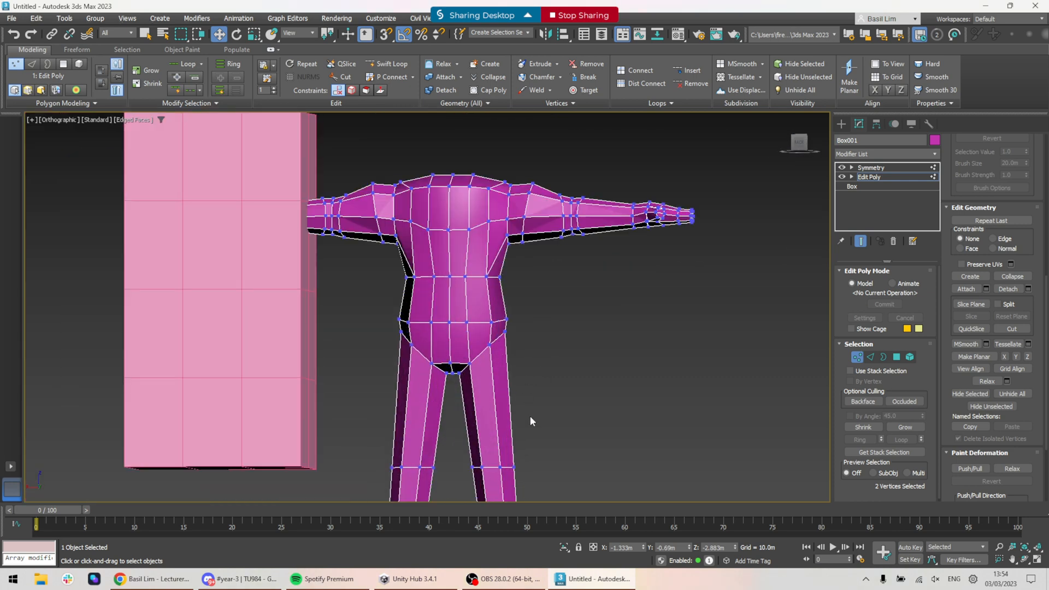
{"action": "middle_click_drag", "start_coordinate": [530, 415], "coordinate": [539, 320]}
{"action": "middle_click_drag", "start_coordinate": [547, 378], "coordinate": [525, 375], "text": "alt"}
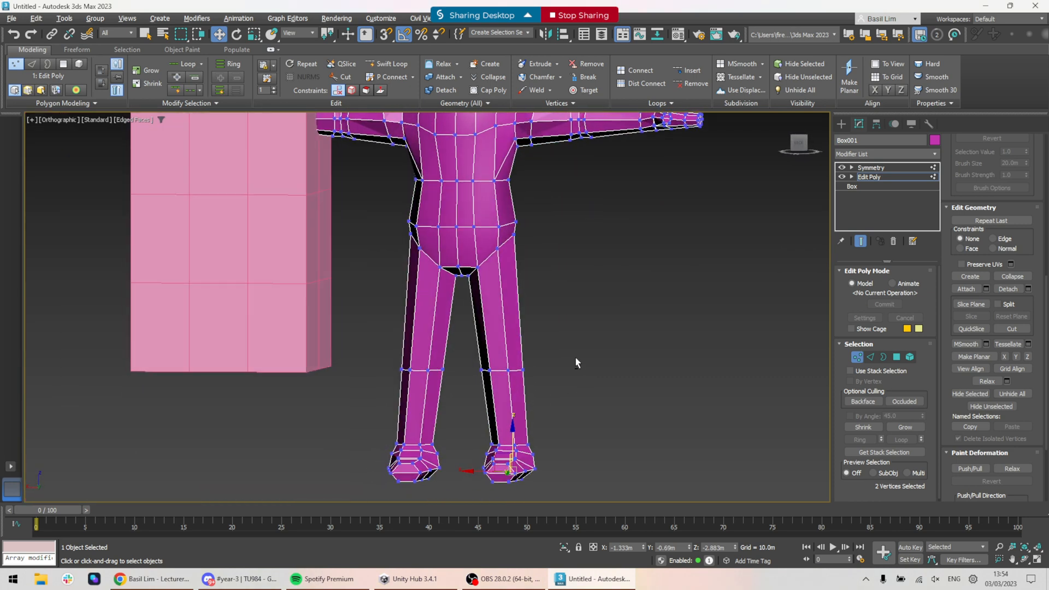
{"action": "scroll", "coordinate": [525, 372], "scroll_direction": "up", "scroll_amount": 6}
{"action": "scroll", "coordinate": [573, 377], "scroll_direction": "down", "scroll_amount": 1}
{"action": "left_click", "coordinate": [595, 364]}
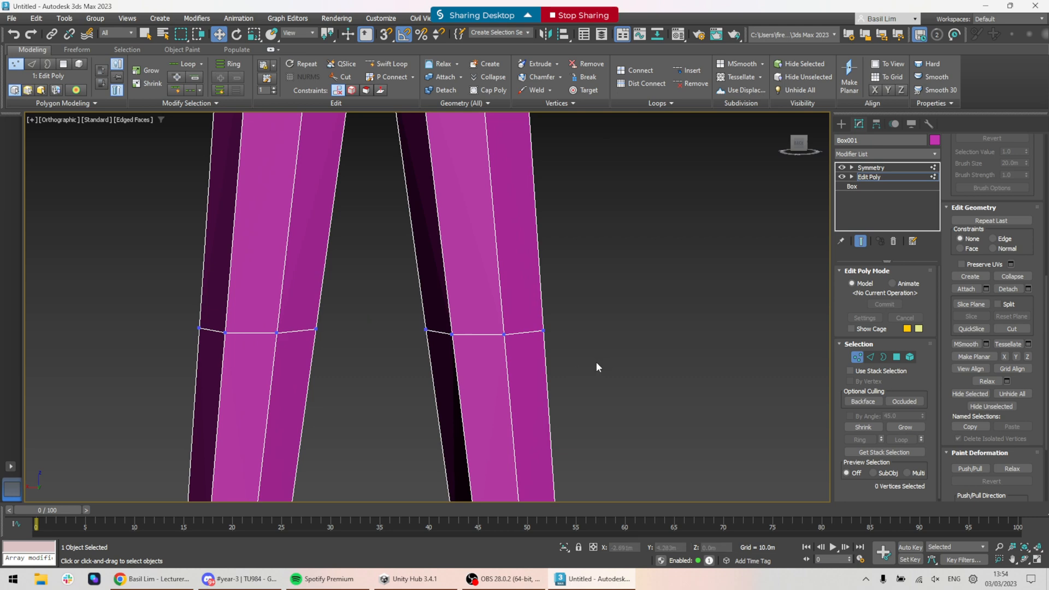
{"action": "middle_click_drag", "start_coordinate": [595, 362], "coordinate": [621, 344], "text": "alt"}
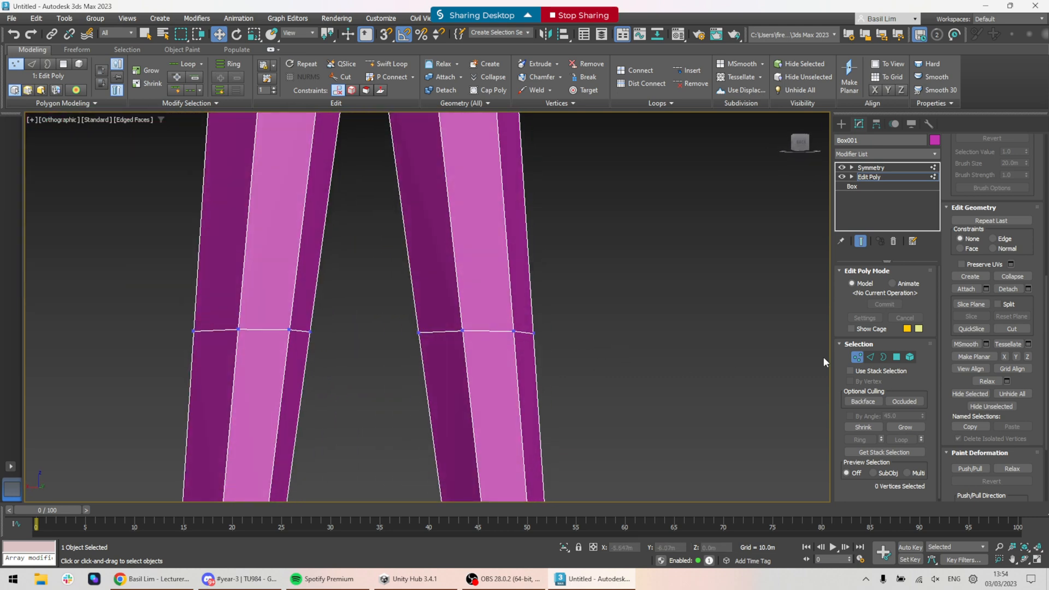
- Slice both legs with QuickSlice once just below and once just above the existing knee edge loop
{"action": "left_click", "coordinate": [971, 329]}
{"action": "left_click", "coordinate": [405, 372]}
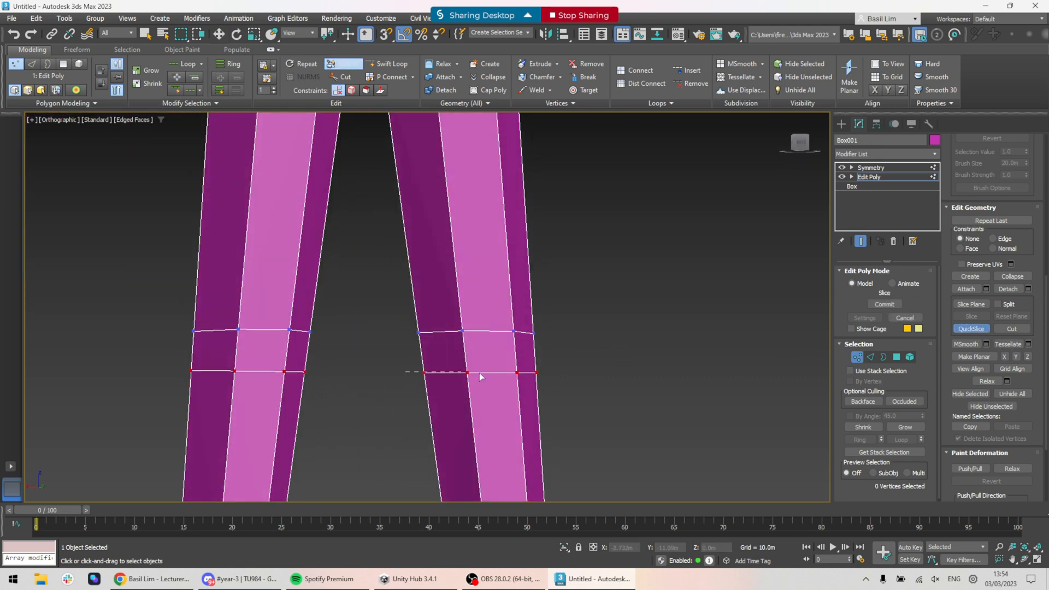
{"action": "left_click", "coordinate": [594, 368]}
{"action": "left_click", "coordinate": [382, 292]}
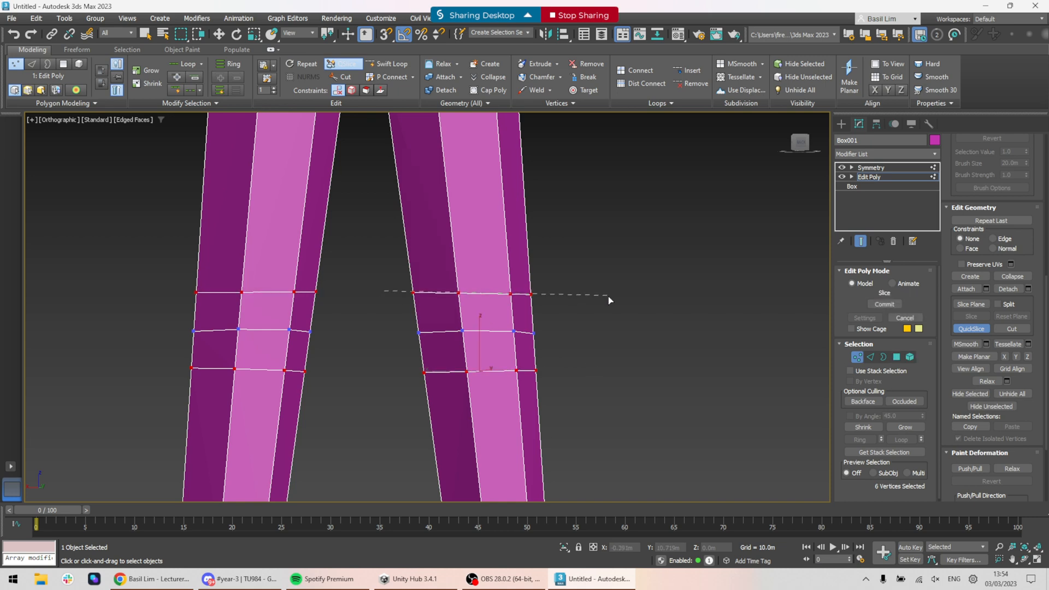
{"action": "left_click", "coordinate": [624, 286]}
{"action": "key", "text": "w"}
{"action": "middle_click_drag", "start_coordinate": [655, 306], "coordinate": [514, 297], "text": "alt"}
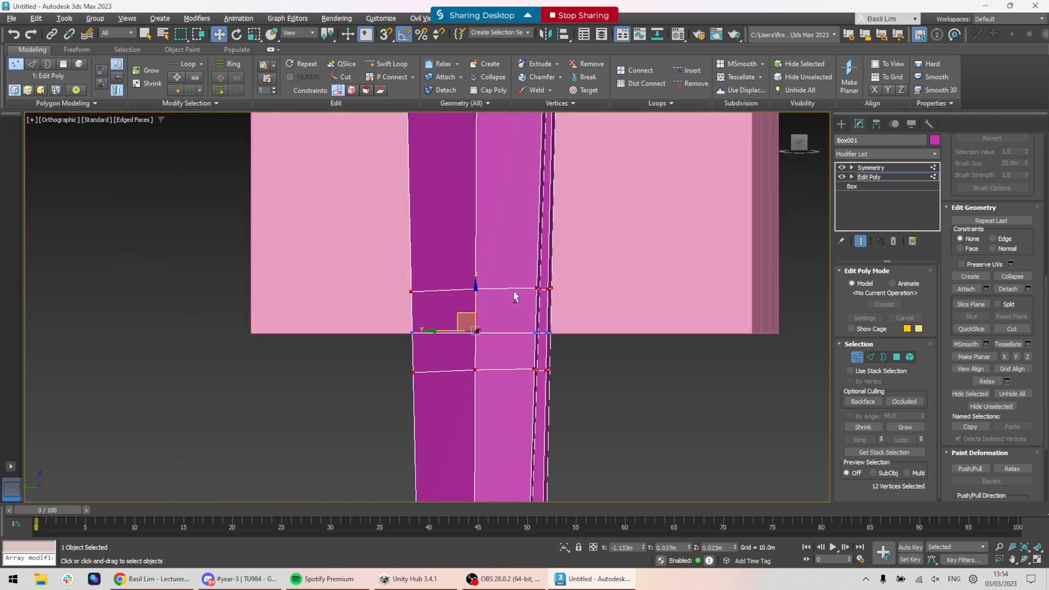
{"action": "left_click", "coordinate": [857, 357]}
{"action": "left_click_drag", "start_coordinate": [349, 265], "coordinate": [424, 356]}
{"action": "key", "text": "ctrl+z"}
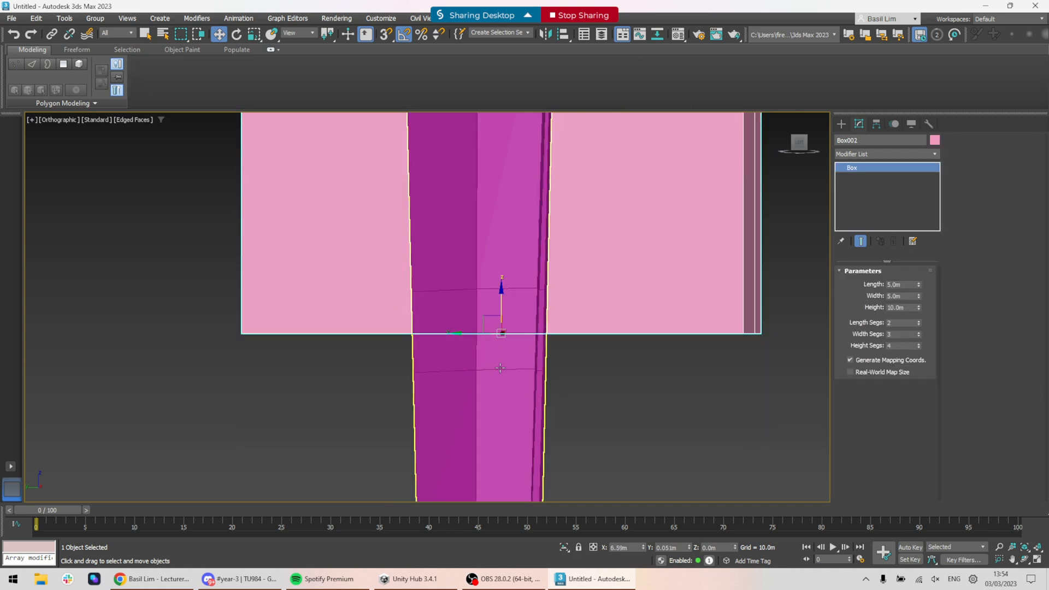
{"action": "left_click", "coordinate": [499, 372]}
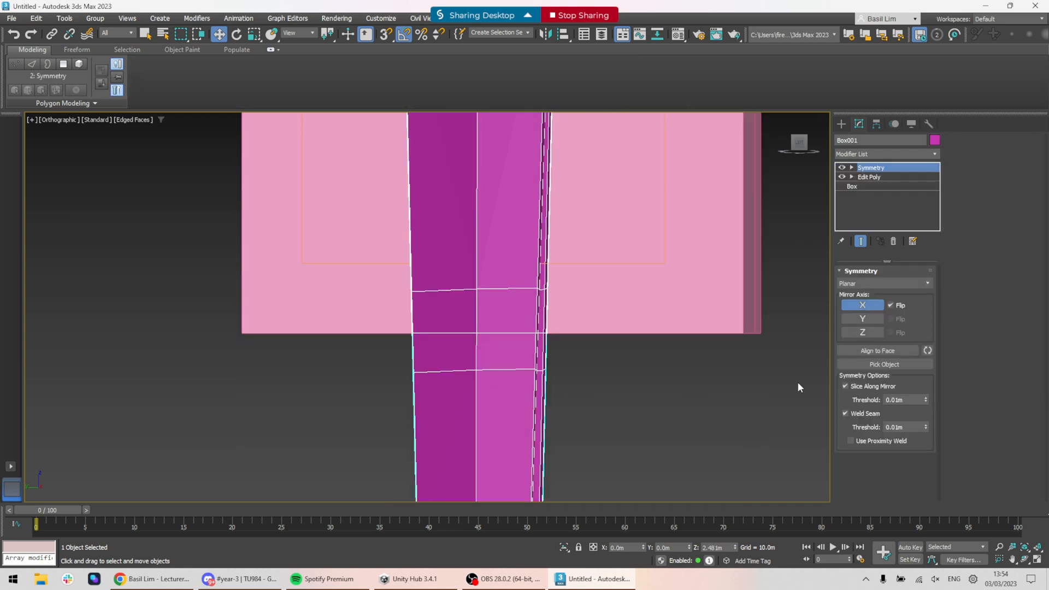
{"action": "left_click", "coordinate": [877, 176]}
{"action": "left_click", "coordinate": [857, 357]}
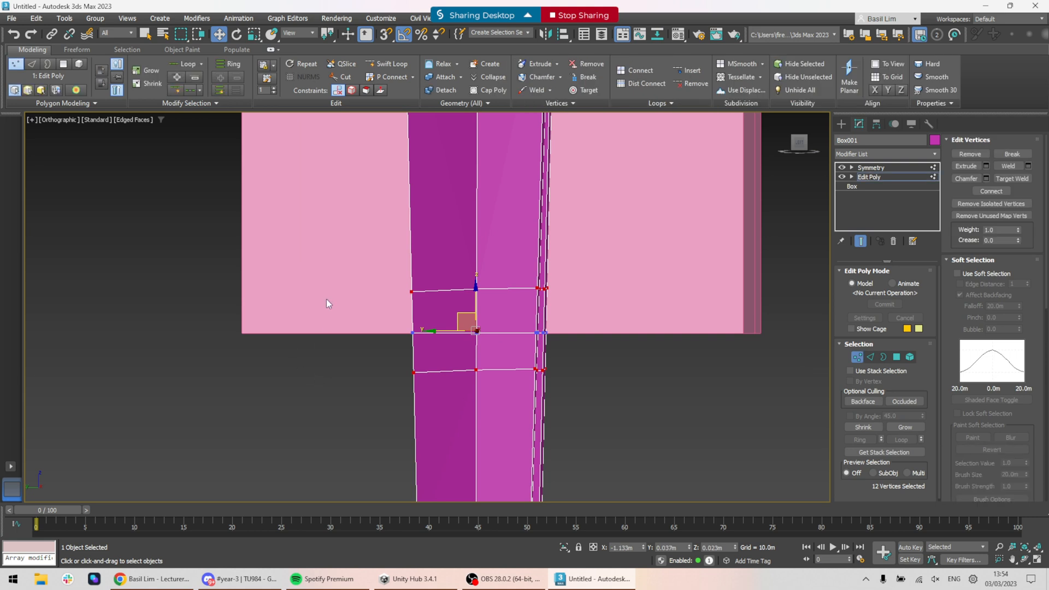
- Shape the knee in side view by shifting its front vertices slightly forward and its back vertices inward, and clear the selection
{"action": "left_click_drag", "start_coordinate": [435, 350], "coordinate": [444, 393]}
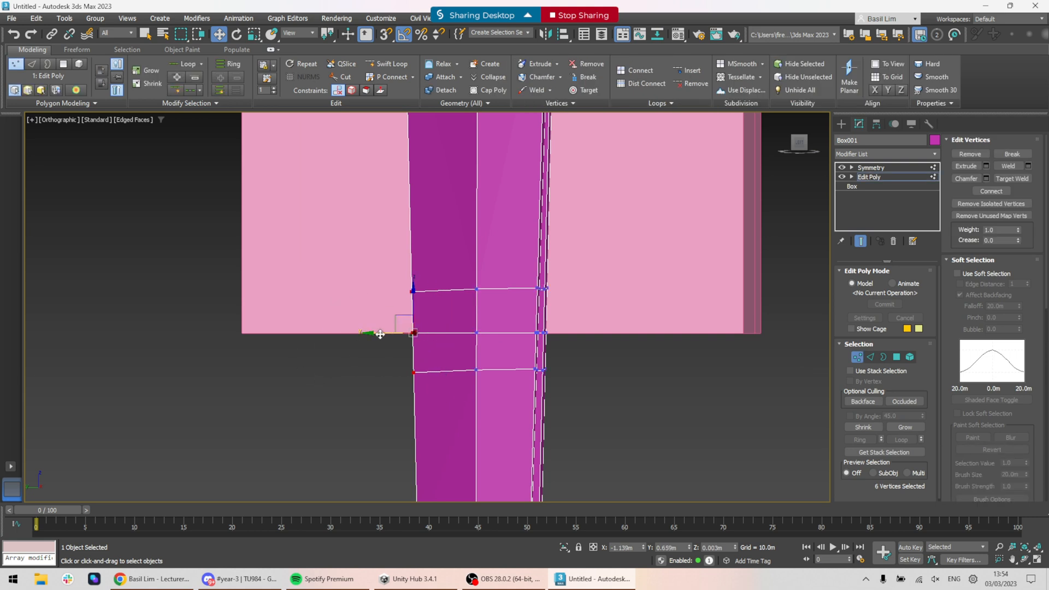
{"action": "left_click_drag", "start_coordinate": [379, 334], "coordinate": [377, 334]}
{"action": "left_click_drag", "start_coordinate": [322, 302], "coordinate": [363, 333]}
{"action": "left_click_drag", "start_coordinate": [560, 332], "coordinate": [489, 334]}
{"action": "mouse_move", "coordinate": [436, 356]}
{"action": "middle_mouse_down", "text": "alt"}
{"action": "mouse_move", "coordinate": [549, 360]}
{"action": "mouse_move", "coordinate": [458, 330]}
{"action": "middle_mouse_up", "text": "alt"}
{"action": "left_click", "coordinate": [448, 327]}
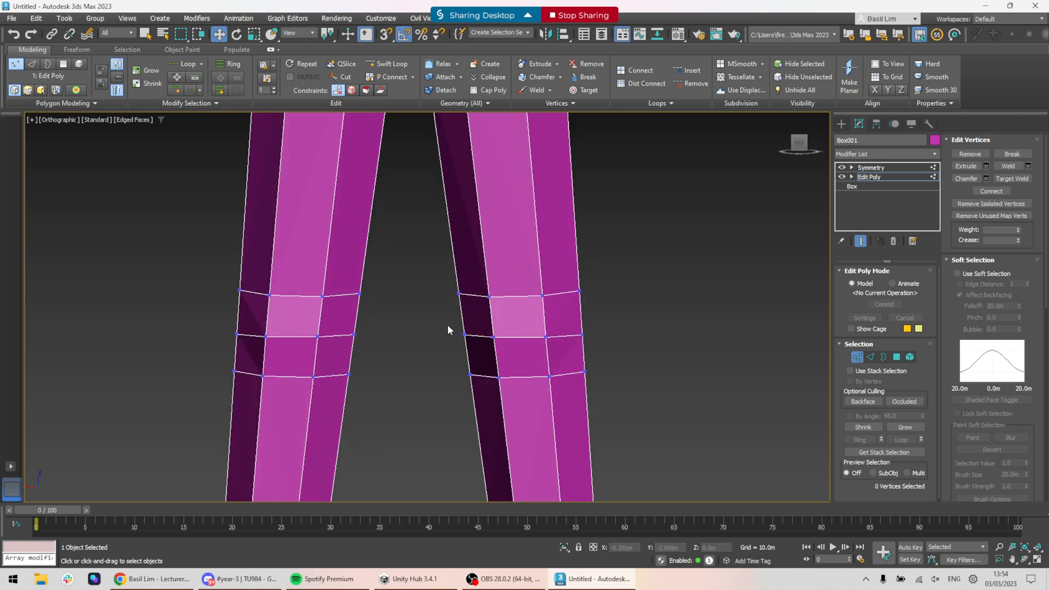
- Select the two middle vertices of the loop above the knee and raise them by about 0.229 m
{"action": "scroll", "coordinate": [527, 345], "scroll_direction": "down", "scroll_amount": 5}
{"action": "middle_click_drag", "start_coordinate": [553, 345], "coordinate": [513, 323], "text": "alt"}
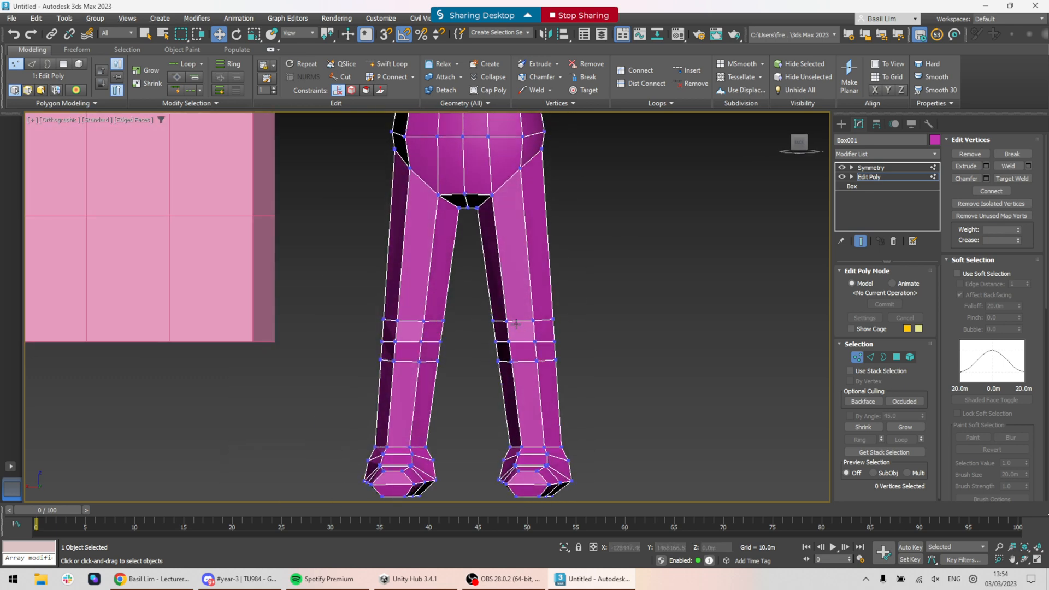
{"action": "left_click", "coordinate": [508, 322]}
{"action": "left_click", "coordinate": [534, 321], "text": "ctrl"}
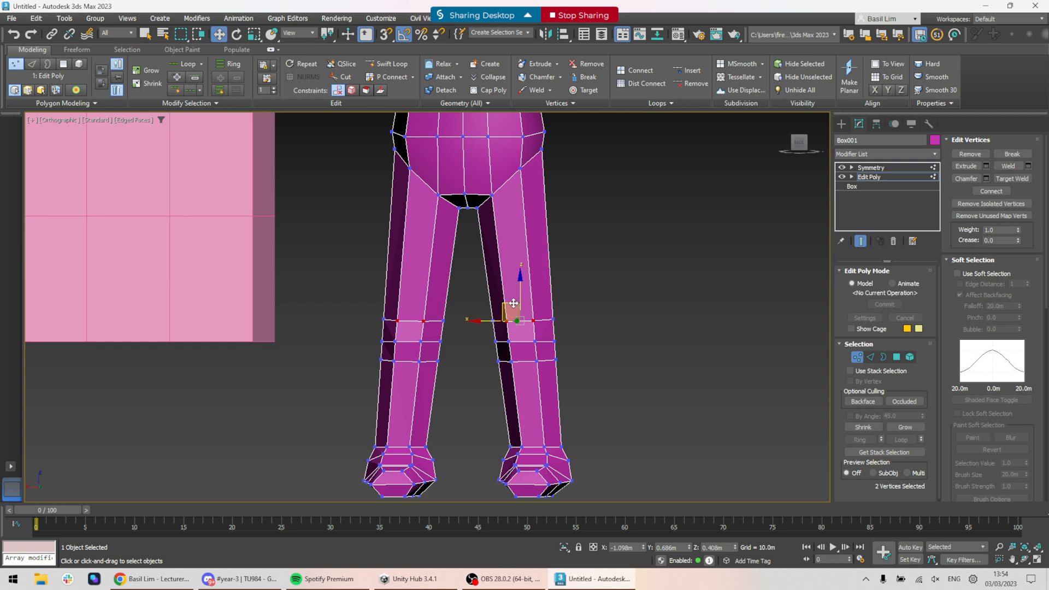
{"action": "left_click_drag", "start_coordinate": [513, 303], "coordinate": [512, 292]}
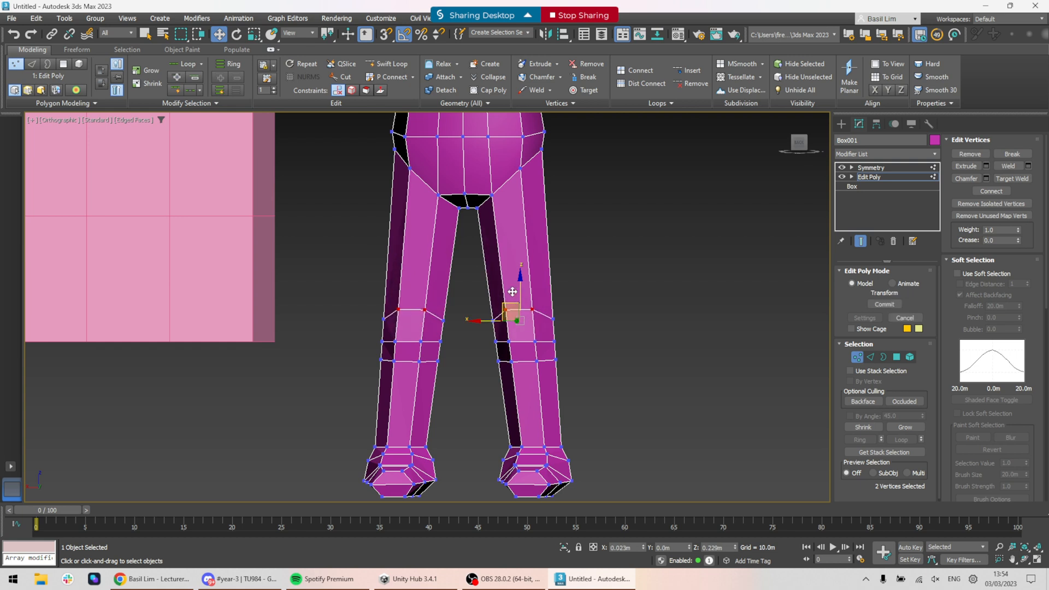
- Select the two middle vertices of the loop below the knee and lower them to about Z -0.604 m
{"action": "left_click", "coordinate": [511, 361]}
{"action": "left_click", "coordinate": [537, 360], "text": "ctrl"}
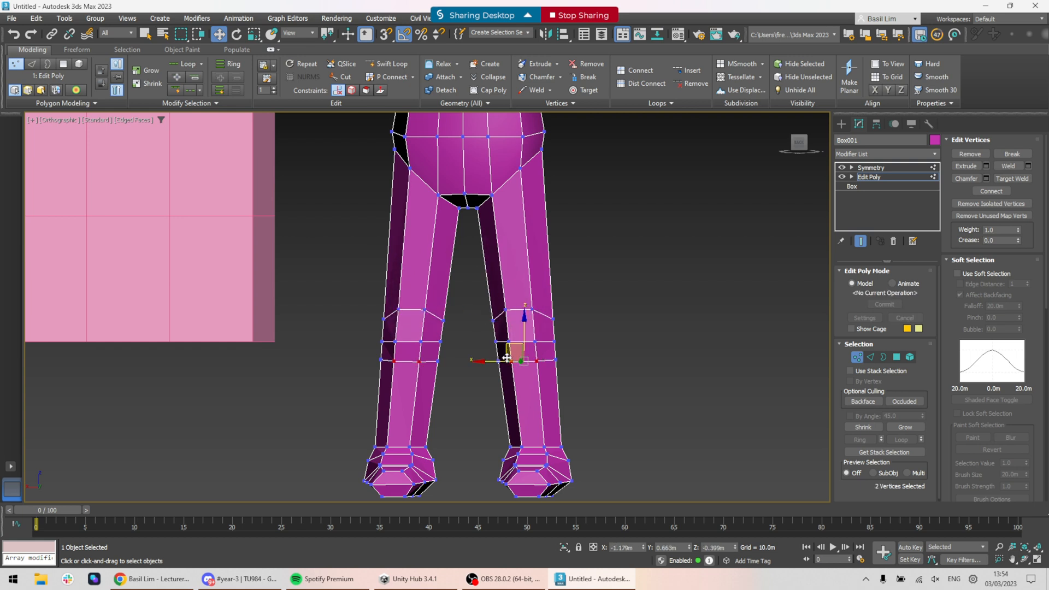
{"action": "left_click_drag", "start_coordinate": [509, 347], "coordinate": [511, 361]}
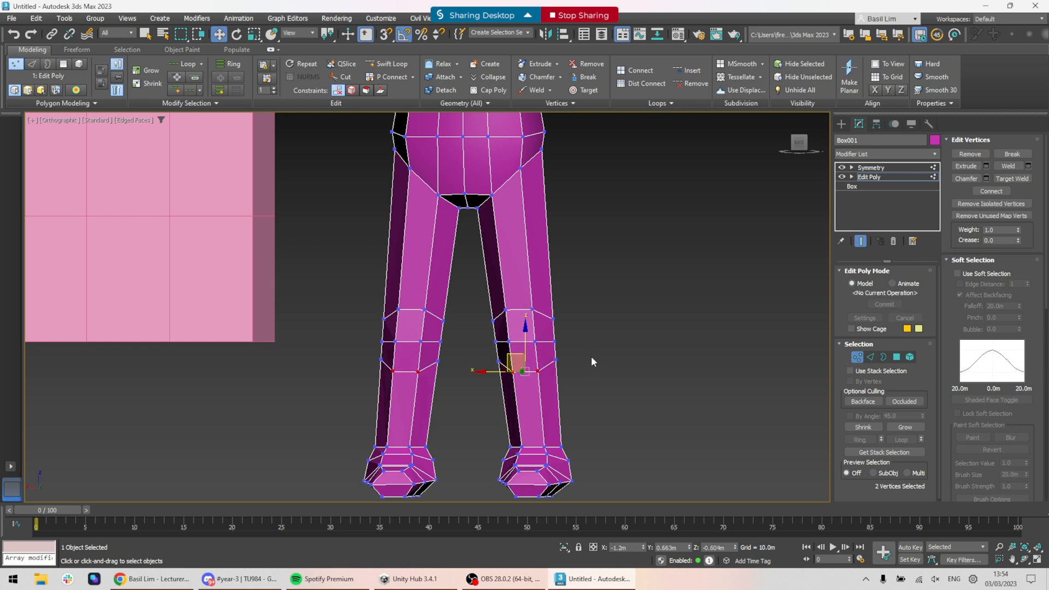
{"action": "scroll", "coordinate": [591, 357], "scroll_direction": "down", "scroll_amount": 4}
{"action": "scroll", "coordinate": [597, 338], "scroll_direction": "up", "scroll_amount": 4}
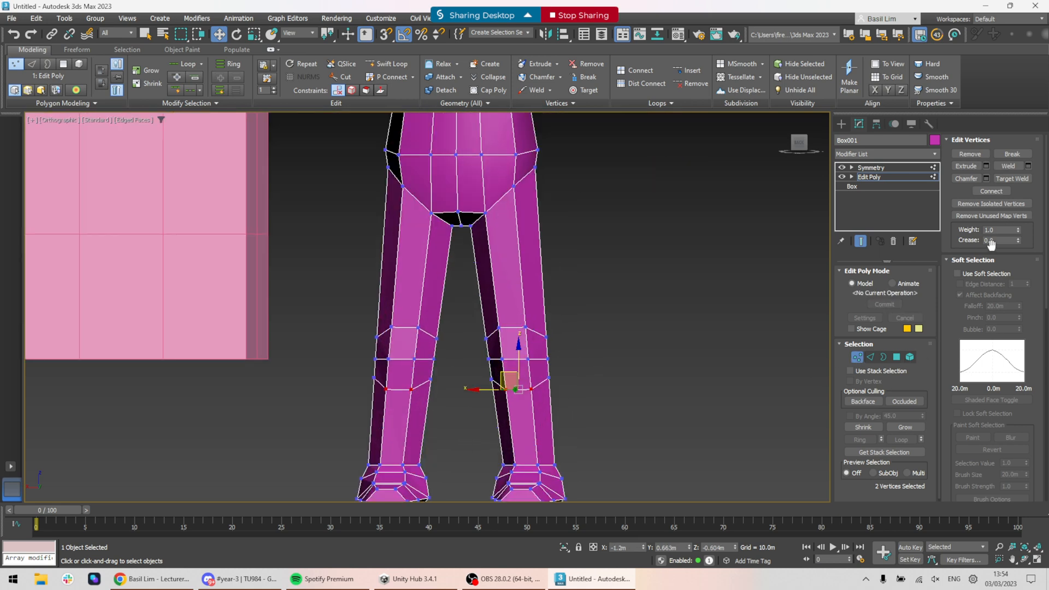
{"action": "scroll", "coordinate": [1010, 359], "scroll_direction": "down", "scroll_amount": 5}
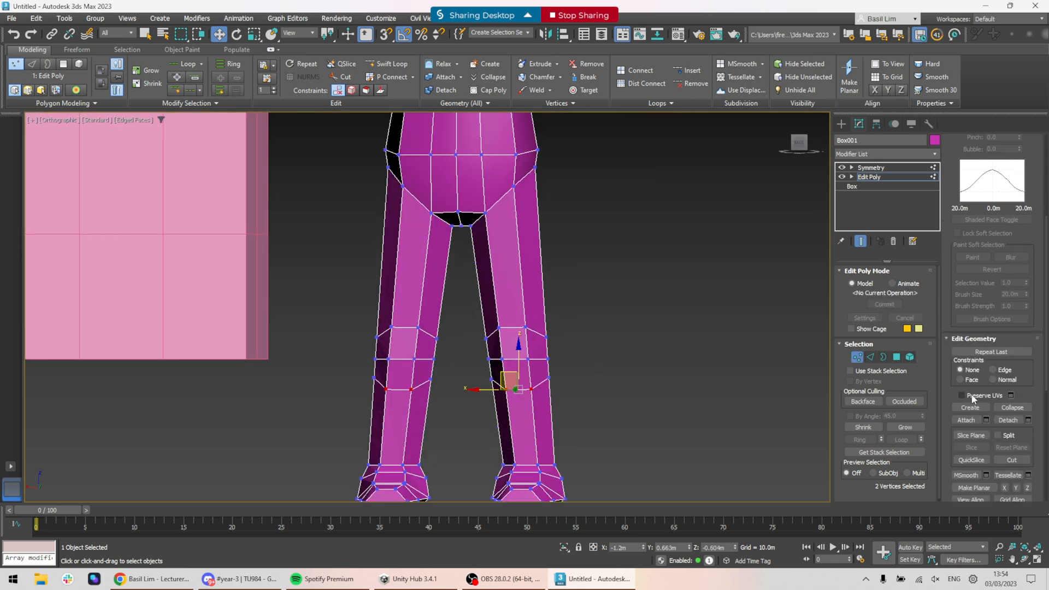
{"action": "scroll", "coordinate": [973, 399], "scroll_direction": "down", "scroll_amount": 1}
{"action": "left_click", "coordinate": [971, 444]}
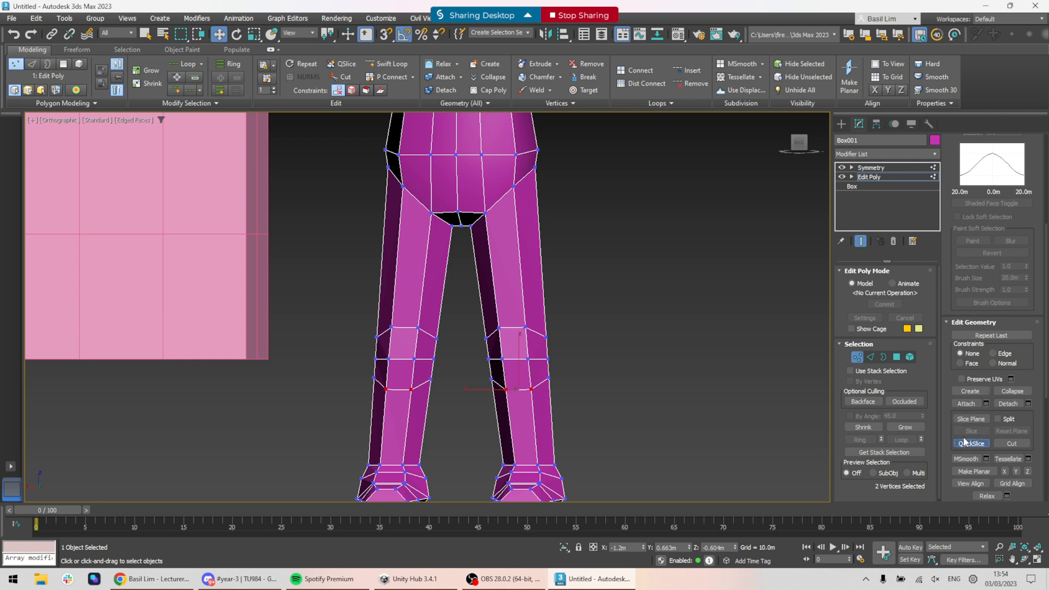
{"action": "left_click", "coordinate": [473, 283]}
{"action": "left_click", "coordinate": [588, 273]}
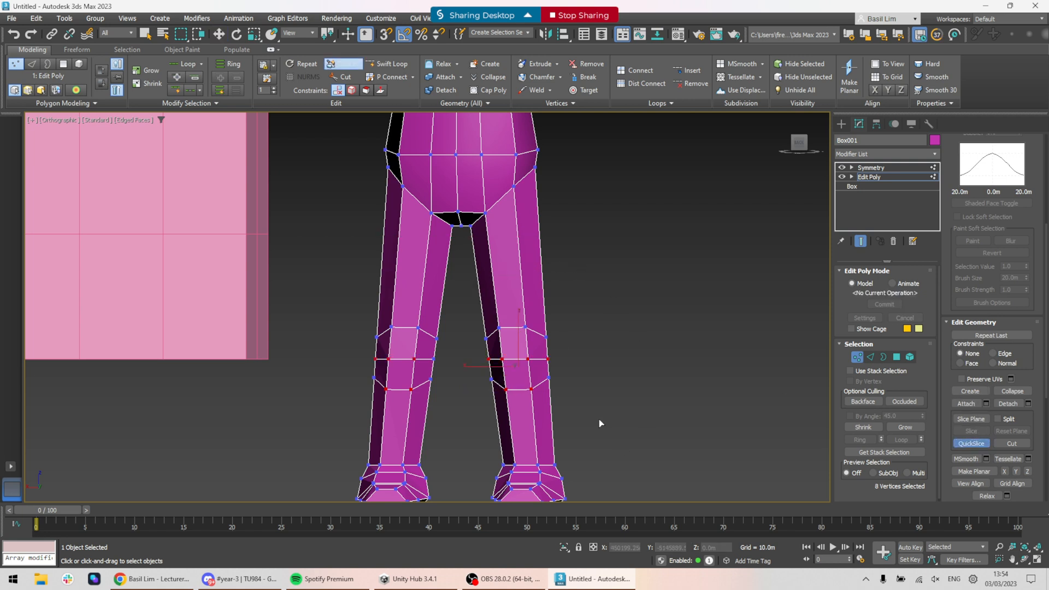
{"action": "left_click", "coordinate": [897, 360]}
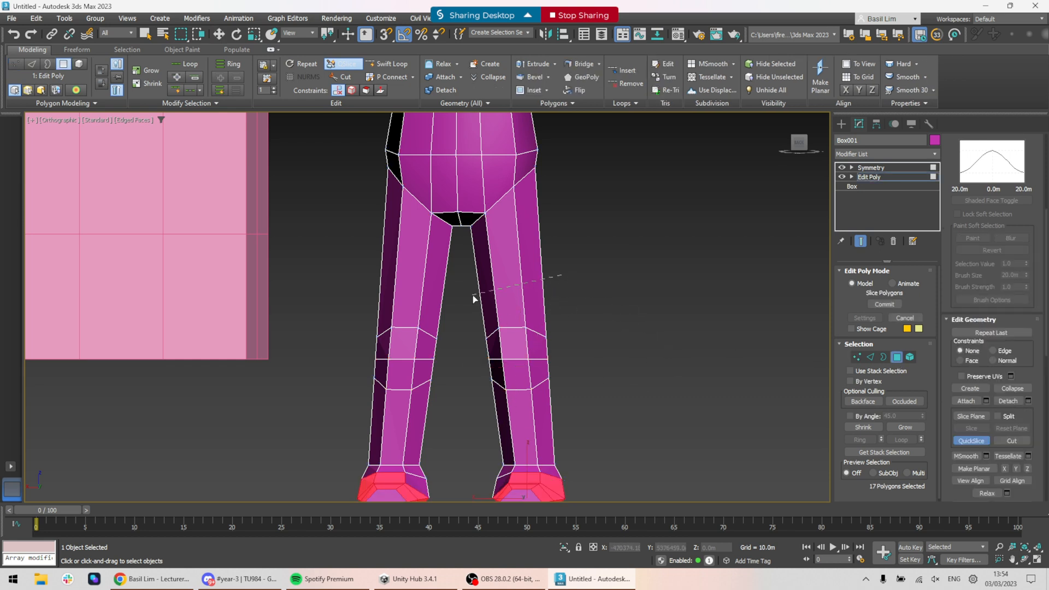
{"action": "right_click", "coordinate": [623, 293]}
{"action": "right_click", "coordinate": [595, 280]}
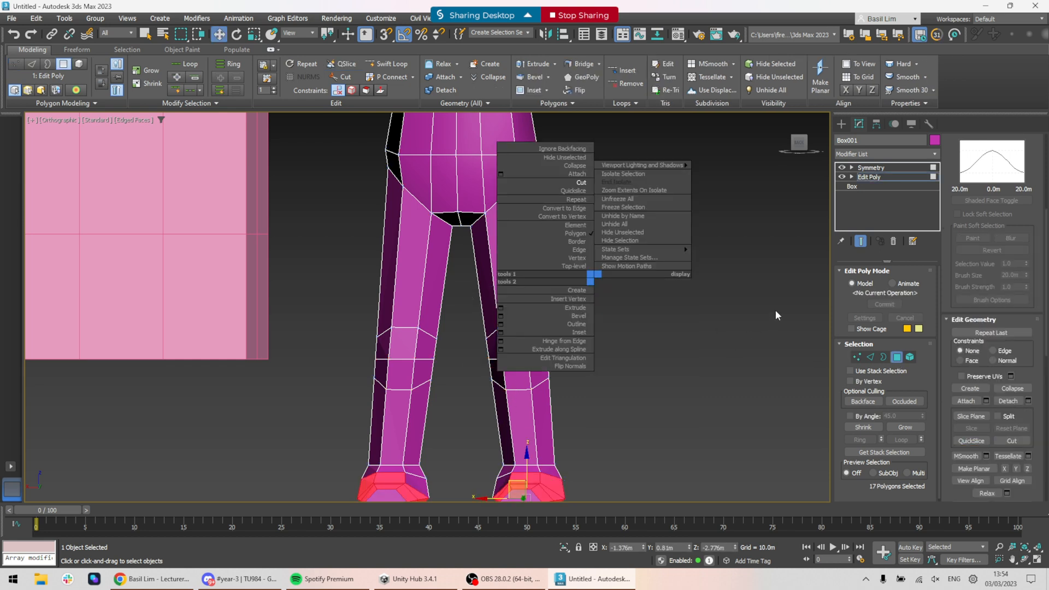
{"action": "left_click", "coordinate": [857, 357]}
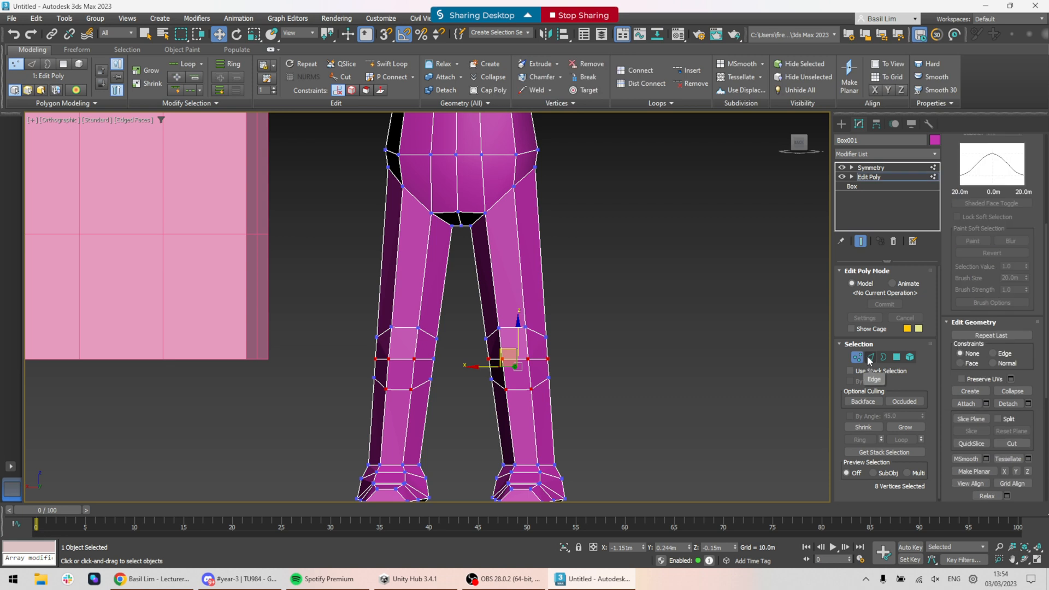
- Select all leg polygons between hip and foot and slice them across the middle of the thigh with QuickSlice
{"action": "left_click", "coordinate": [896, 357]}
{"action": "left_click_drag", "start_coordinate": [480, 438], "coordinate": [482, 438]}
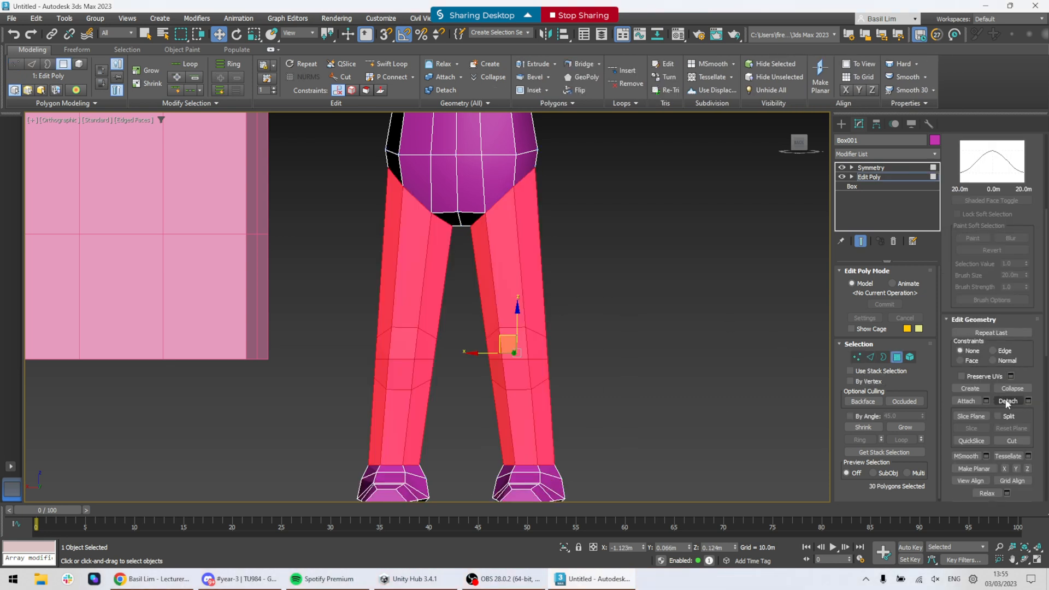
{"action": "left_click", "coordinate": [972, 441]}
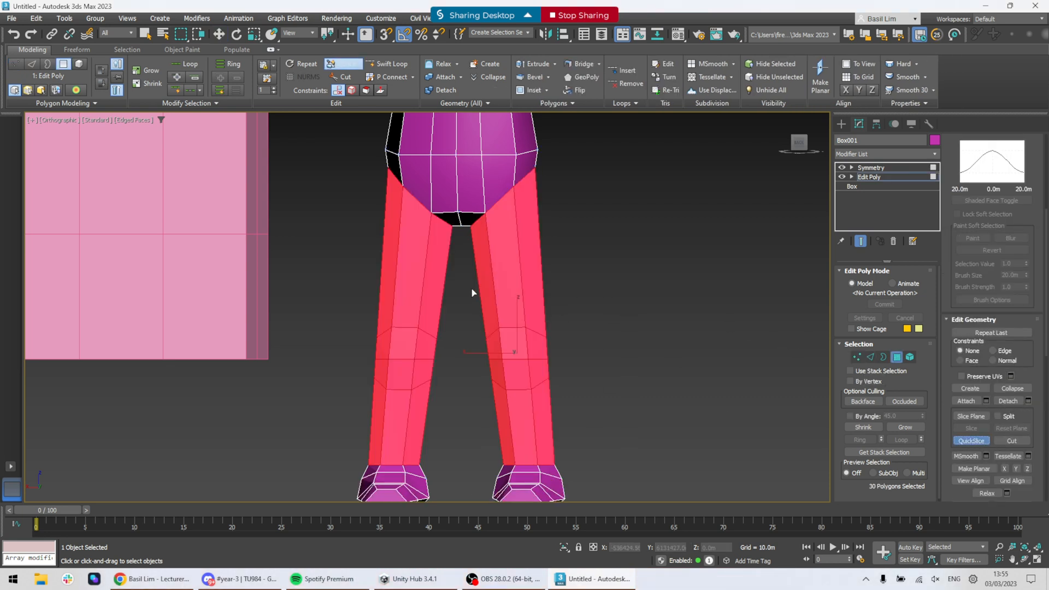
{"action": "left_click", "coordinate": [577, 268]}
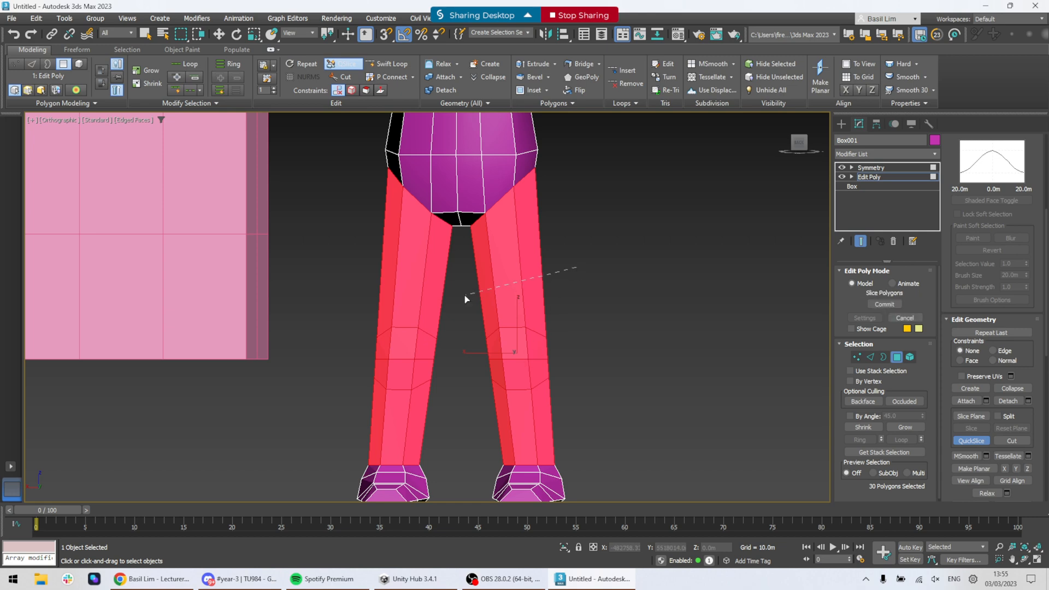
{"action": "right_click", "coordinate": [361, 274]}
{"action": "right_click", "coordinate": [462, 296]}
{"action": "middle_click_drag", "start_coordinate": [605, 276], "coordinate": [494, 287], "text": "alt"}
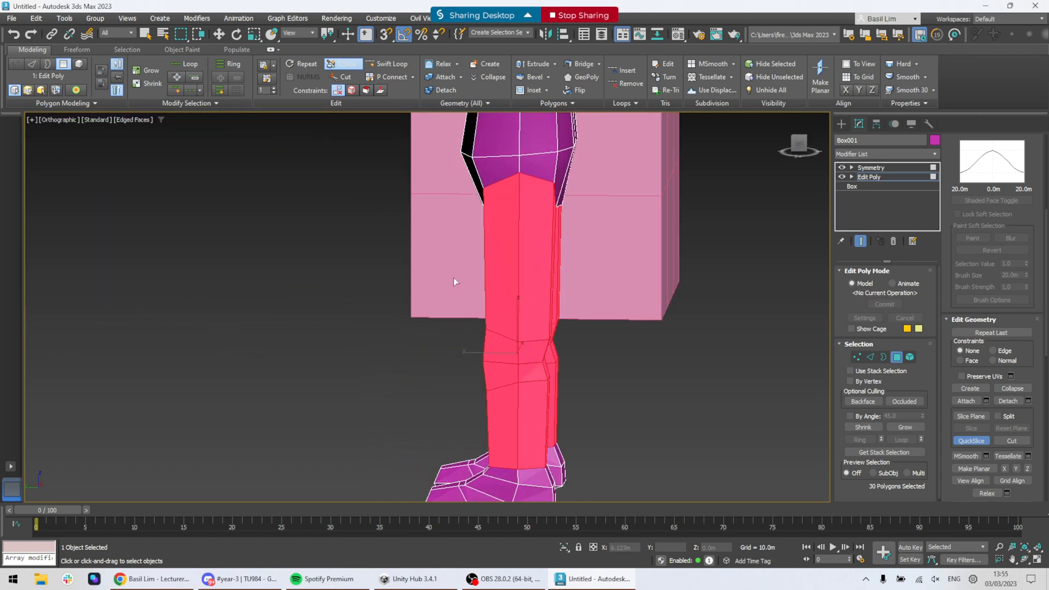
{"action": "left_click", "coordinate": [632, 281]}
- Try slicing the selected leg polygons across the calf, check the cut from the side and undo it
{"action": "middle_click_drag", "start_coordinate": [612, 320], "coordinate": [709, 320], "text": "alt"}
{"action": "left_click", "coordinate": [606, 410]}
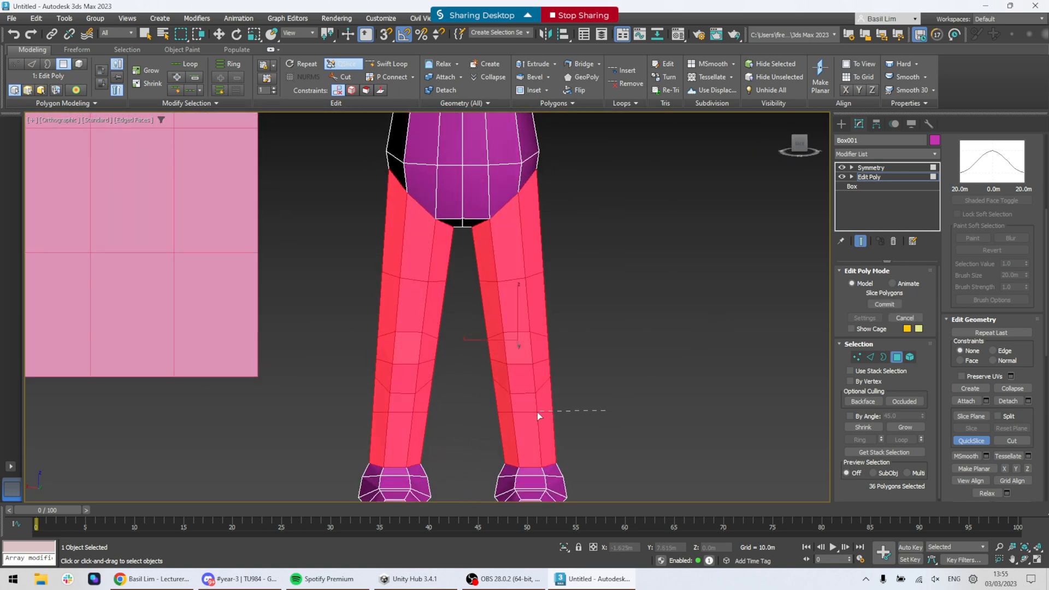
{"action": "left_click", "coordinate": [486, 418]}
{"action": "middle_click_drag", "start_coordinate": [735, 387], "coordinate": [624, 406], "text": "alt"}
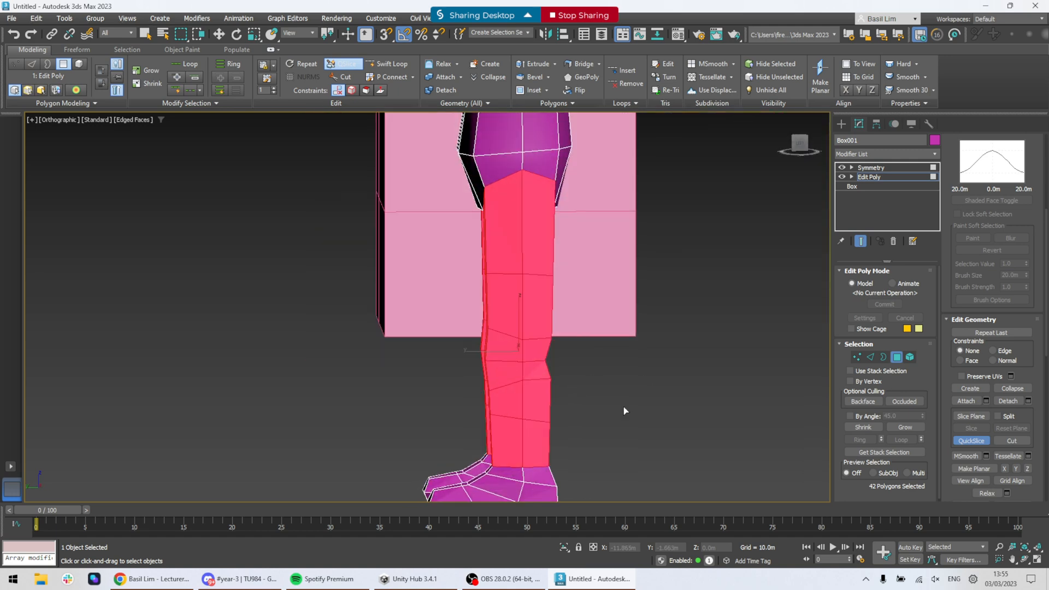
{"action": "key", "text": "ctrl+z"}
- Slice the selected leg polygons across the calf in a side view and end QuickSlice
{"action": "left_click", "coordinate": [592, 408]}
{"action": "left_click", "coordinate": [457, 419]}
{"action": "middle_click_drag", "start_coordinate": [589, 375], "coordinate": [683, 328], "text": "alt"}
{"action": "left_click", "coordinate": [971, 440]}
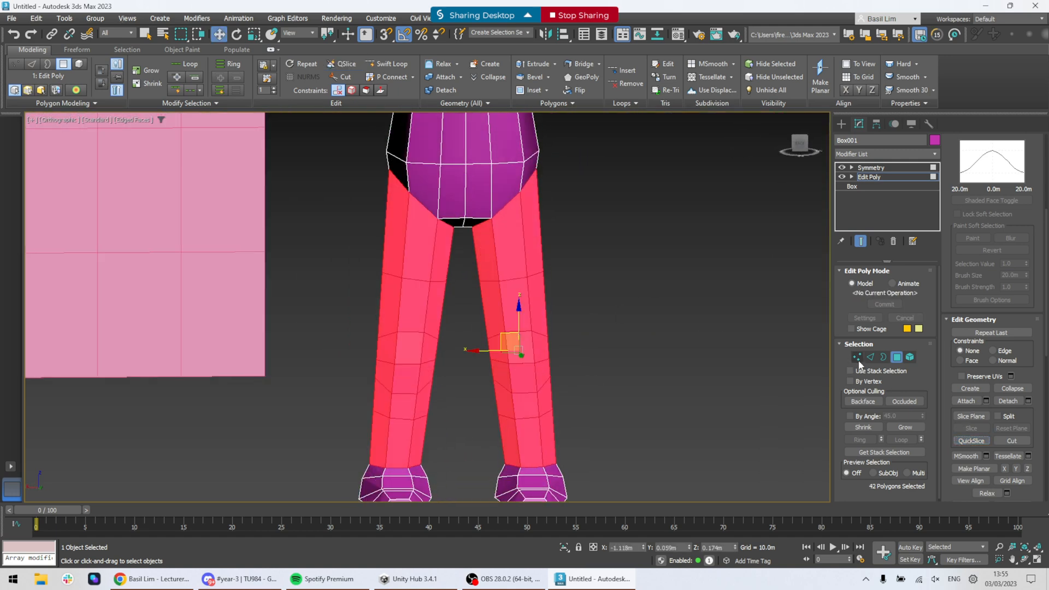
- Select the six vertices of the new calf loop and scale them slightly wider along X
{"action": "left_click", "coordinate": [858, 358]}
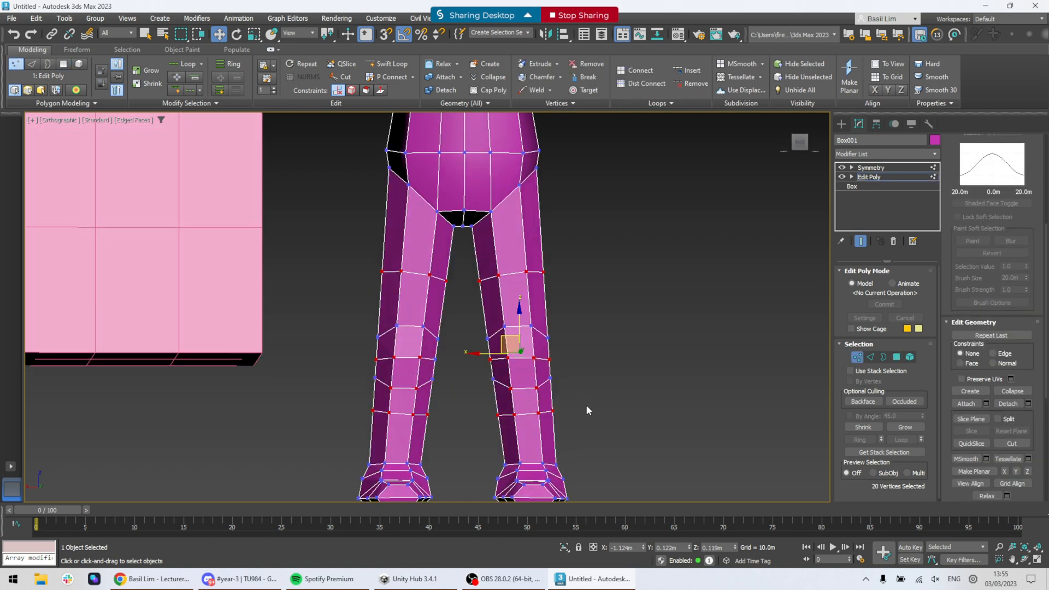
{"action": "left_click", "coordinate": [587, 406]}
{"action": "left_click", "coordinate": [539, 414]}
{"action": "left_click", "coordinate": [551, 411], "text": "shift"}
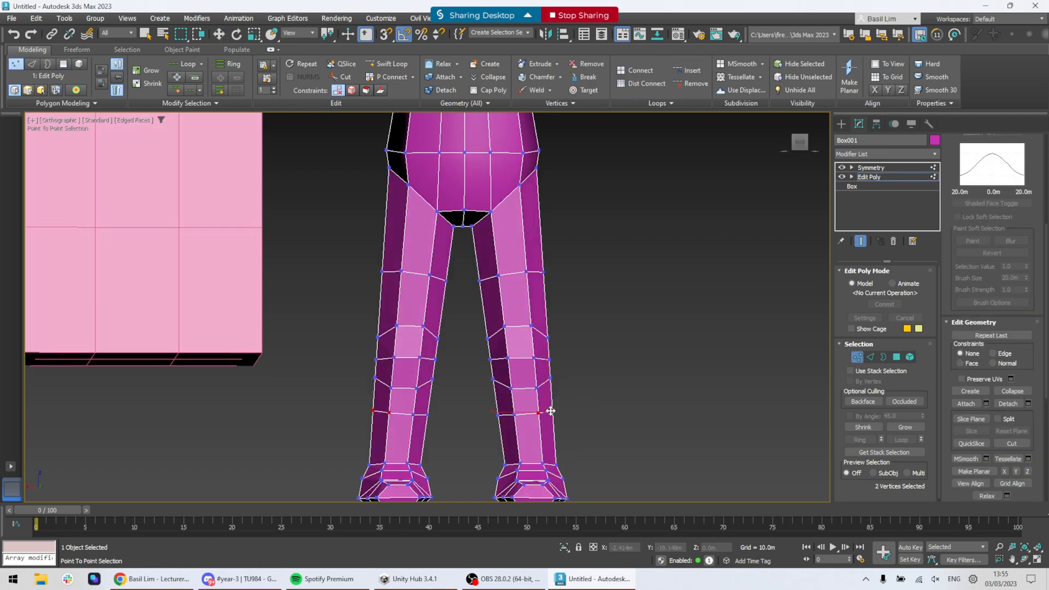
{"action": "left_click_drag", "start_coordinate": [492, 434], "coordinate": [492, 436]}
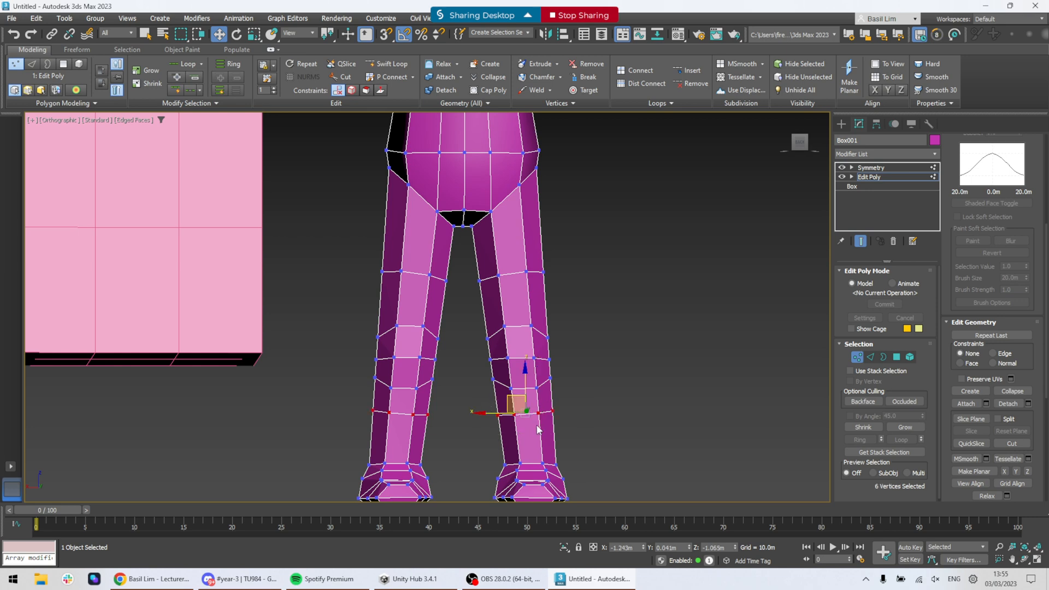
{"action": "middle_click_drag", "start_coordinate": [536, 426], "coordinate": [560, 419], "text": "alt"}
{"action": "key", "text": "r"}
{"action": "left_click_drag", "start_coordinate": [553, 414], "coordinate": [569, 412]}
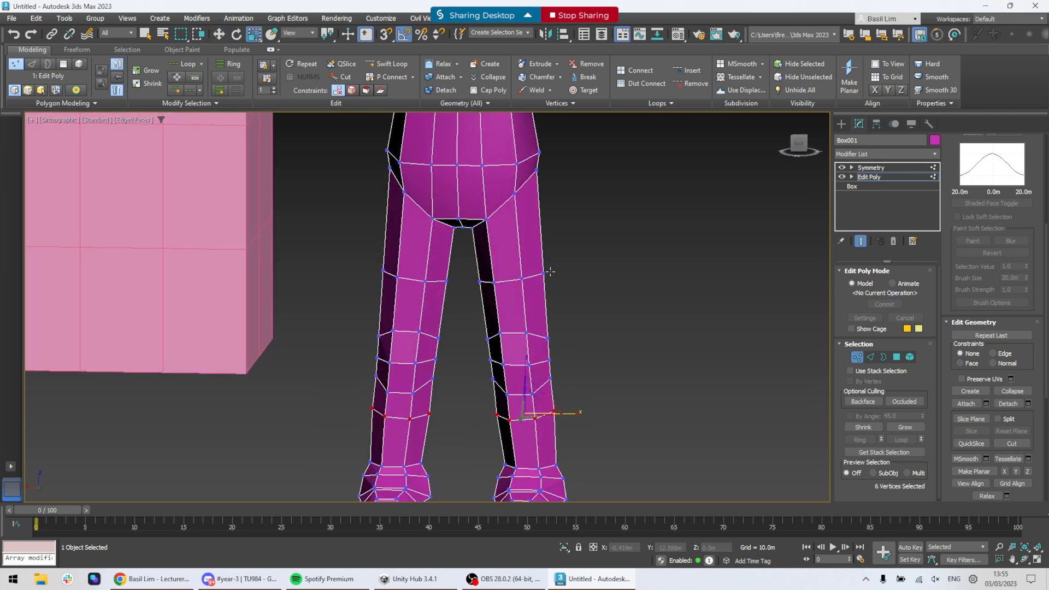
- Select the six vertices of the mid-thigh loop and scale them up slightly to fill out the thigh
{"action": "middle_click_drag", "start_coordinate": [574, 277], "coordinate": [589, 265], "text": "alt"}
{"action": "left_click_drag", "start_coordinate": [475, 311], "coordinate": [474, 313]}
{"action": "middle_click_drag", "start_coordinate": [518, 298], "coordinate": [527, 325], "text": "alt"}
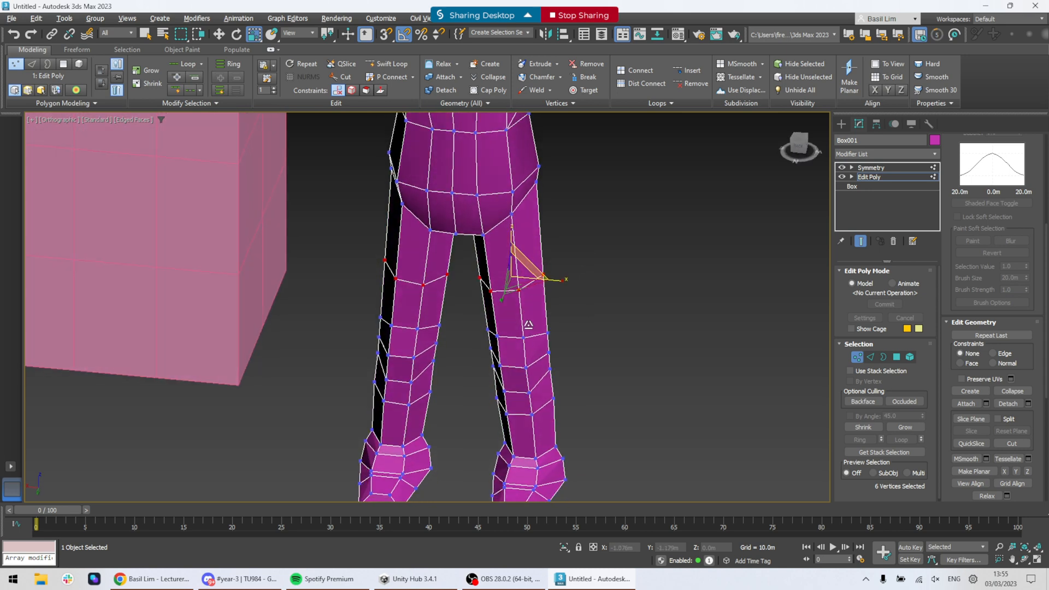
{"action": "left_click_drag", "start_coordinate": [523, 275], "coordinate": [527, 265]}
- Select the two vertices beside the centre on top of the torso and scale them apart along X
{"action": "middle_click_drag", "start_coordinate": [653, 309], "coordinate": [628, 257], "text": "alt"}
{"action": "scroll", "coordinate": [691, 290], "scroll_direction": "down", "scroll_amount": 4}
{"action": "middle_click_drag", "start_coordinate": [628, 257], "coordinate": [573, 358]}
{"action": "middle_click_drag", "start_coordinate": [576, 262], "coordinate": [552, 267], "text": "alt"}
{"action": "middle_click_drag", "start_coordinate": [554, 232], "coordinate": [579, 300]}
{"action": "scroll", "coordinate": [610, 352], "scroll_direction": "up", "scroll_amount": 5}
{"action": "middle_click_drag", "start_coordinate": [580, 300], "coordinate": [610, 315], "text": "alt"}
{"action": "middle_click_drag", "start_coordinate": [569, 370], "coordinate": [606, 278]}
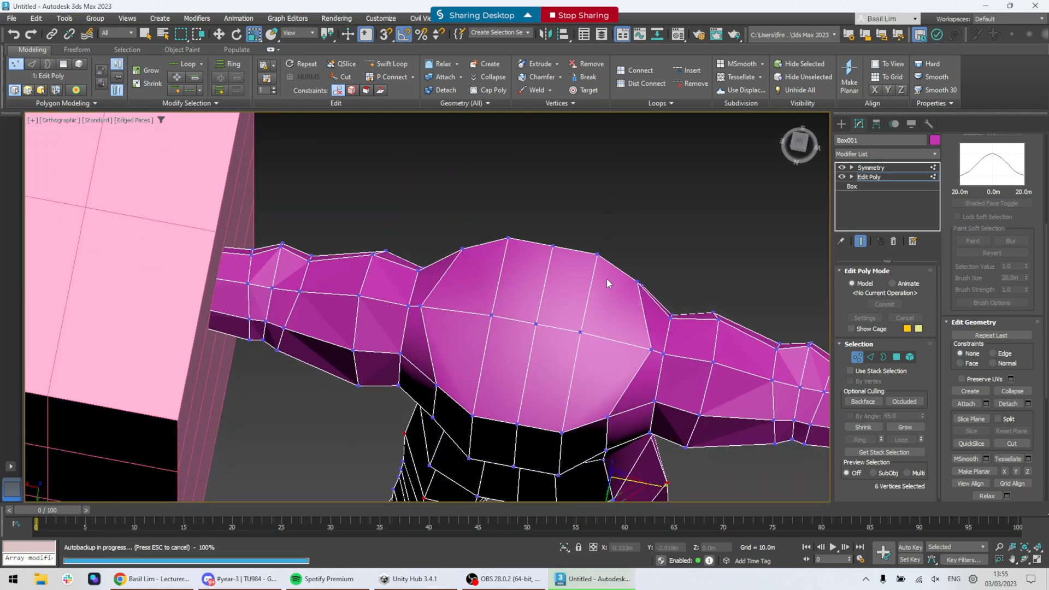
{"action": "left_click", "coordinate": [576, 331]}
{"action": "left_click", "coordinate": [493, 315], "text": "ctrl"}
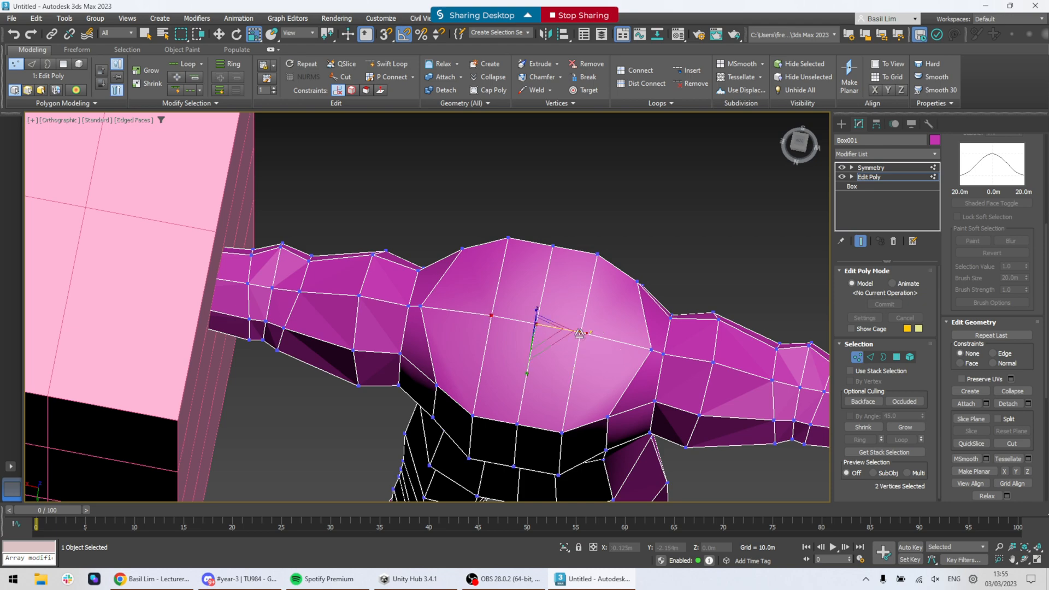
{"action": "left_click_drag", "start_coordinate": [582, 333], "coordinate": [611, 342]}
{"action": "middle_click_drag", "start_coordinate": [612, 341], "coordinate": [623, 257], "text": "alt"}
{"action": "key", "text": "w"}
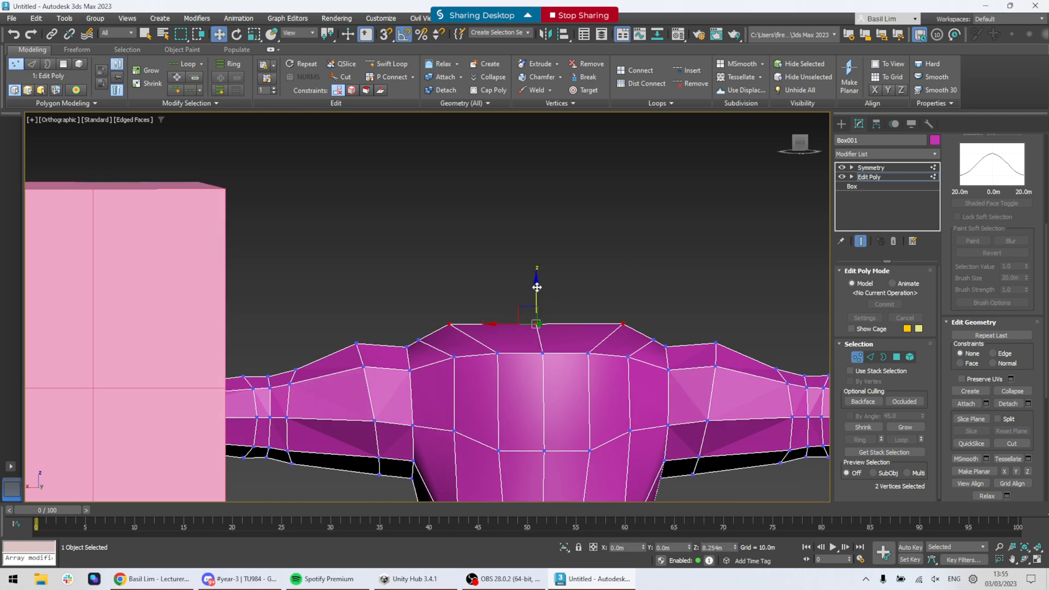
- Lower the two selected vertices beside the centre on top of the torso slightly along Z and deselect them
{"action": "left_click_drag", "start_coordinate": [537, 287], "coordinate": [541, 297]}
{"action": "middle_click_drag", "start_coordinate": [541, 296], "coordinate": [688, 279], "text": "alt"}
{"action": "left_click", "coordinate": [687, 280]}
{"action": "left_click", "coordinate": [587, 262]}
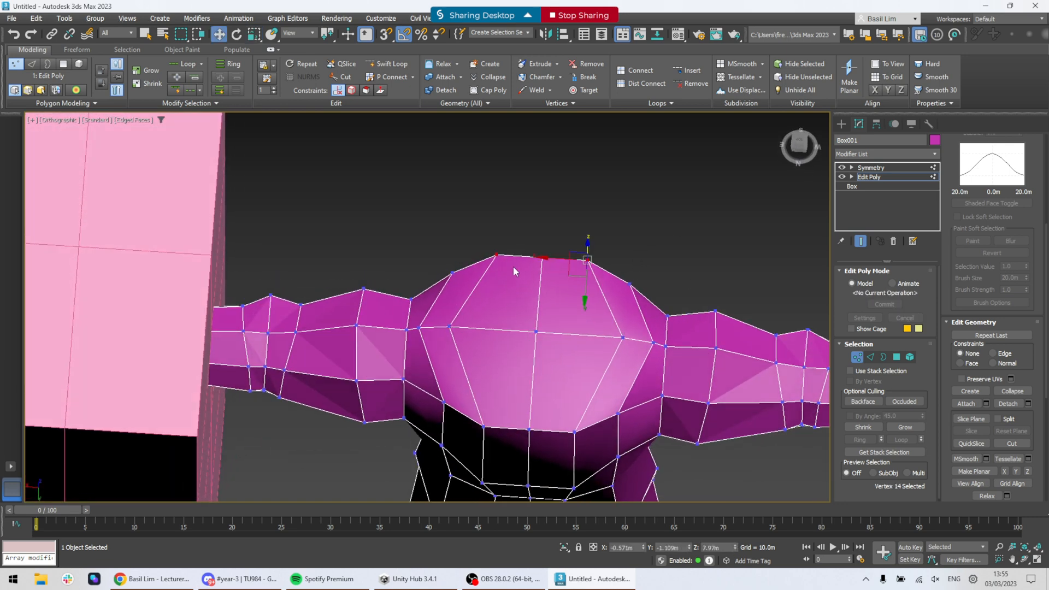
{"action": "left_click", "coordinate": [539, 230]}
{"action": "left_click", "coordinate": [872, 358]}
{"action": "left_click", "coordinate": [858, 358]}
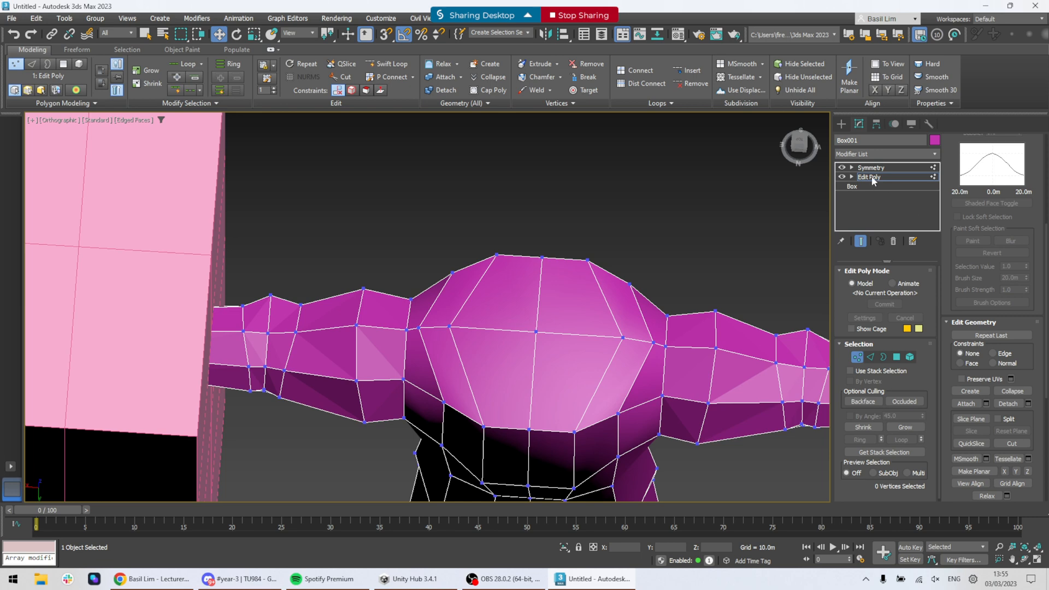
{"action": "left_click", "coordinate": [872, 178]}
{"action": "left_click", "coordinate": [858, 358]}
{"action": "left_click", "coordinate": [496, 254]}
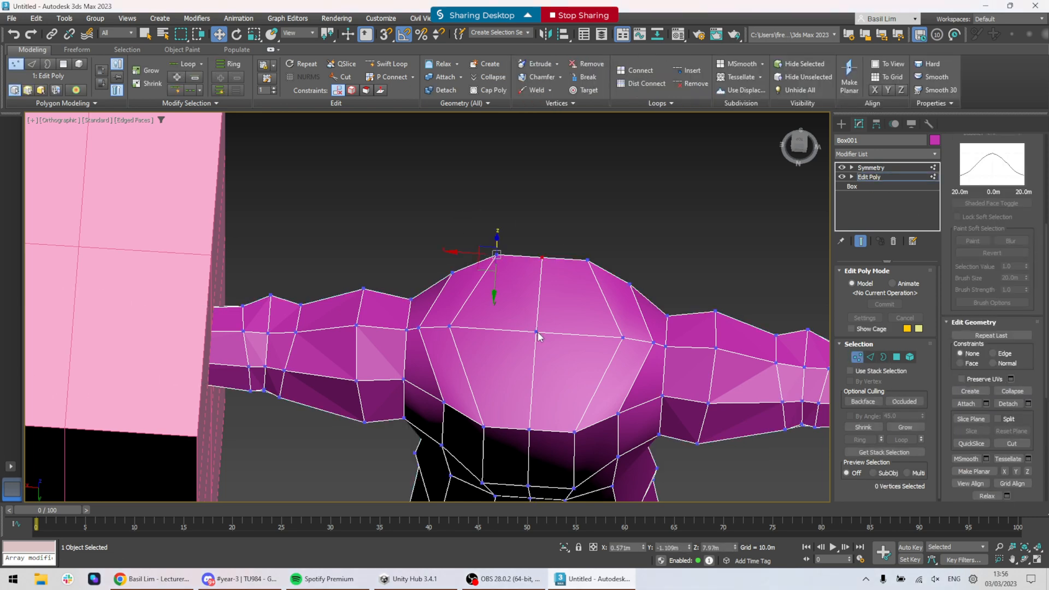
{"action": "middle_click_drag", "start_coordinate": [538, 335], "coordinate": [674, 343], "text": "alt"}
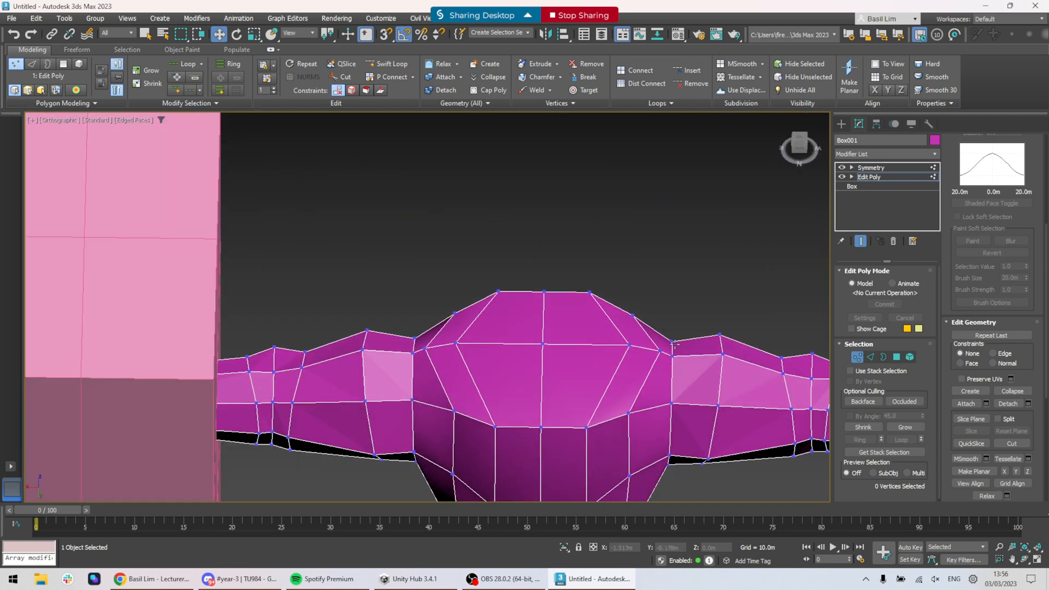
- Add a second Edit Poly modifier and place it above Symmetry in the modifier stack
{"action": "left_click", "coordinate": [881, 169]}
{"action": "left_click", "coordinate": [896, 176]}
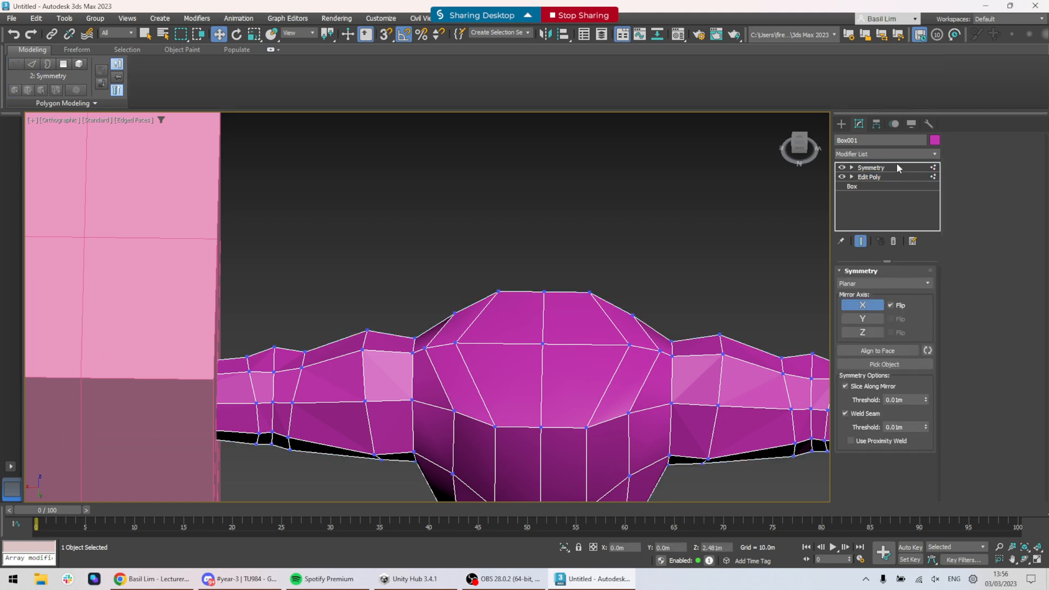
{"action": "left_click", "coordinate": [894, 153]}
{"action": "key", "text": "e"}
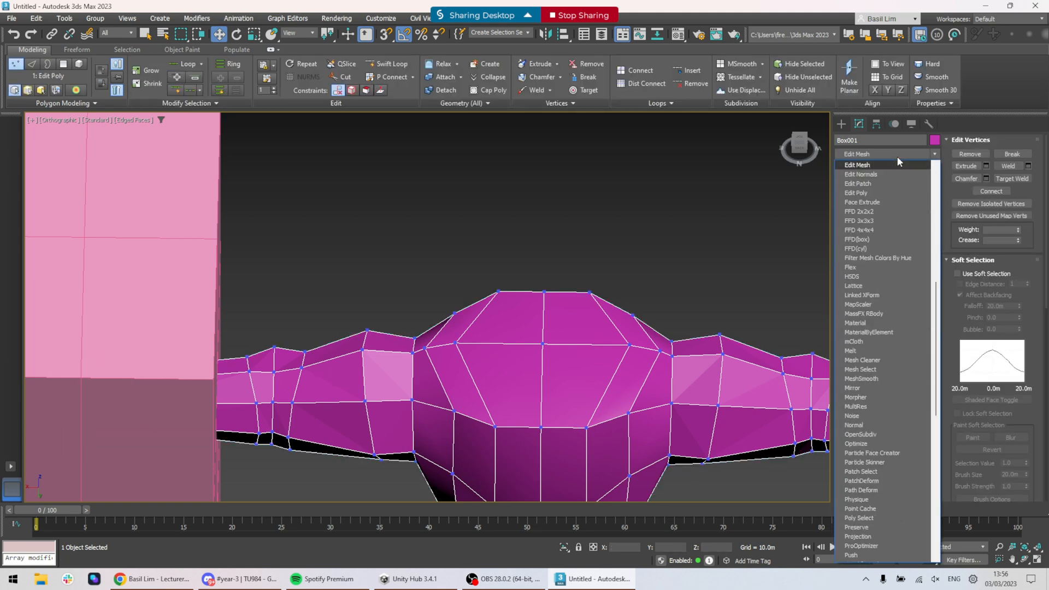
{"action": "left_click", "coordinate": [867, 193]}
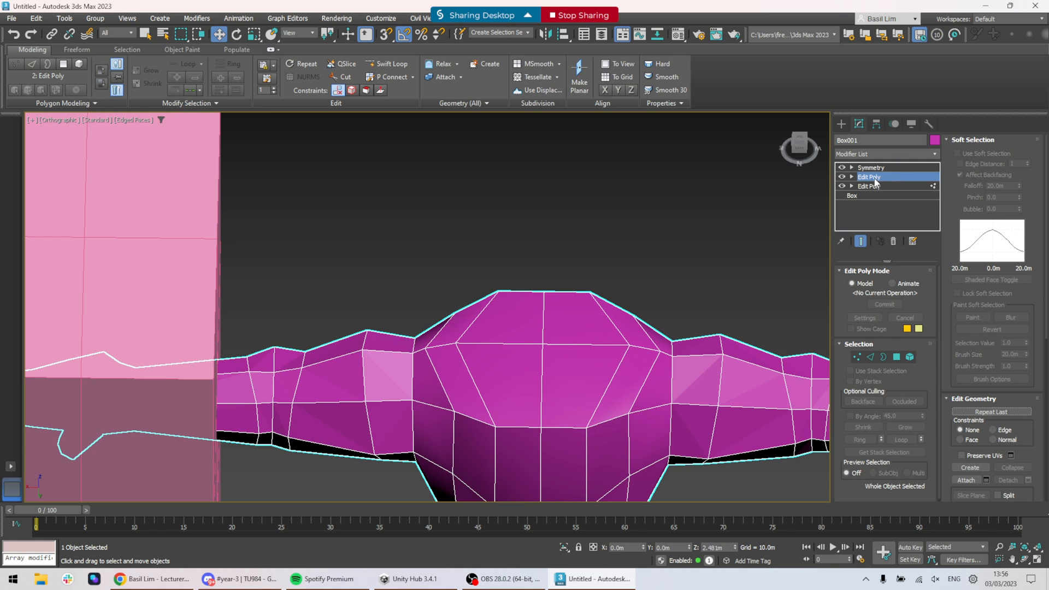
{"action": "left_click_drag", "start_coordinate": [876, 182], "coordinate": [874, 167]}
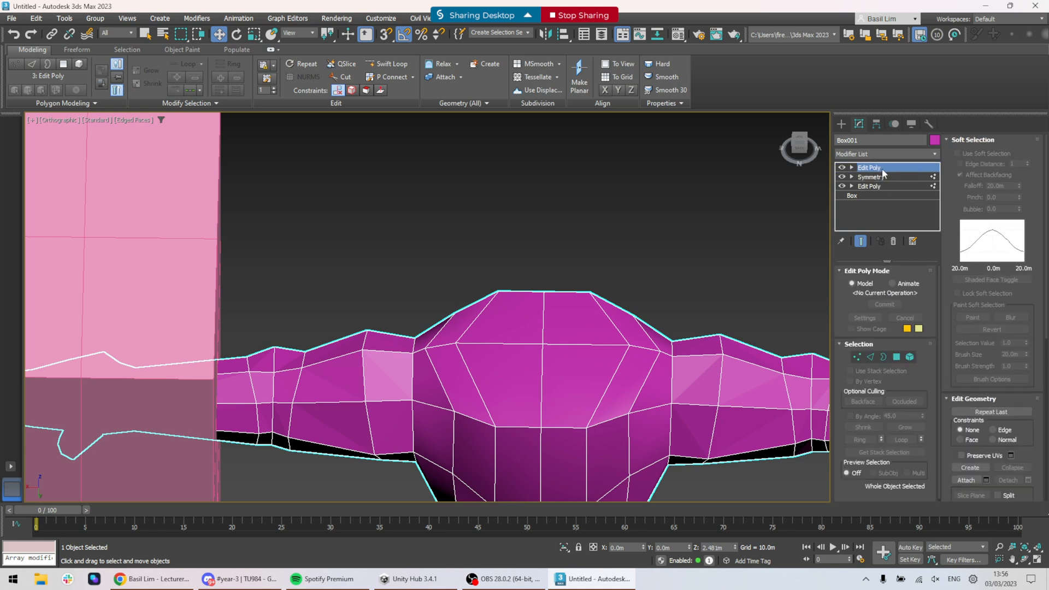
{"action": "left_click", "coordinate": [857, 356]}
{"action": "left_click", "coordinate": [858, 357]}
{"action": "left_click", "coordinate": [887, 186]}
{"action": "left_click", "coordinate": [857, 357]}
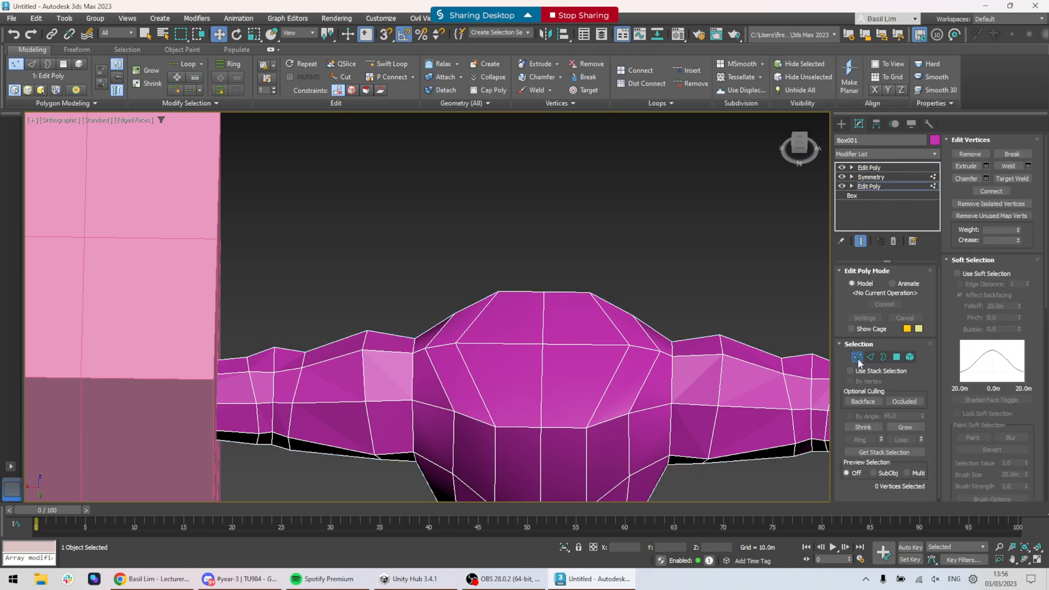
{"action": "left_click", "coordinate": [858, 356]}
- In the upper Edit Poly, connect the centre vertex on top of the torso to the four surrounding front and back corner vertices
{"action": "left_click", "coordinate": [869, 167]}
{"action": "left_click", "coordinate": [858, 357]}
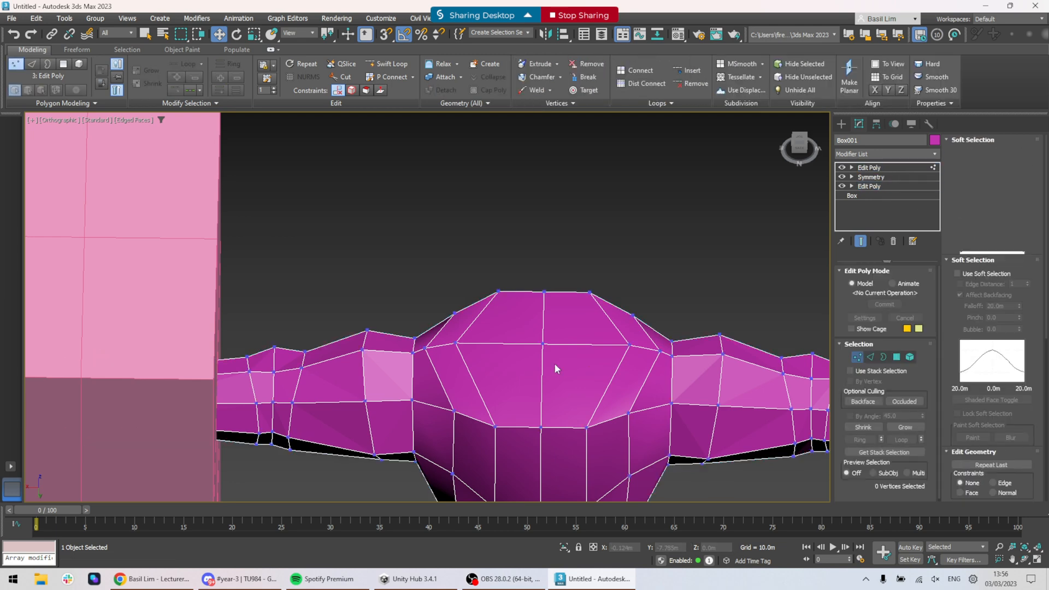
{"action": "left_click", "coordinate": [543, 344]}
{"action": "left_click", "coordinate": [587, 428], "text": "ctrl"}
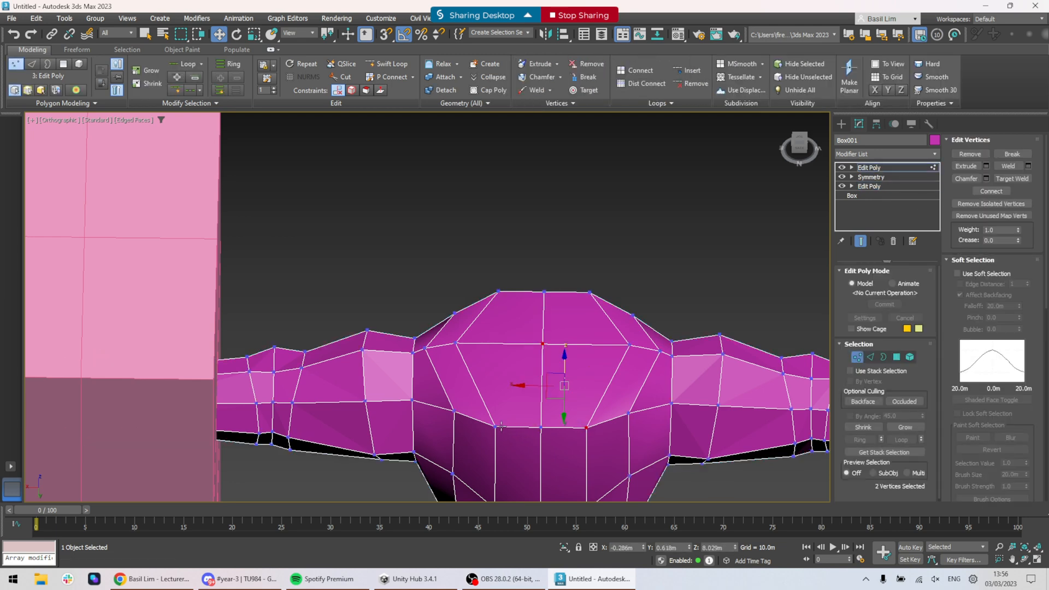
{"action": "left_click", "coordinate": [495, 426], "text": "ctrl"}
{"action": "left_click", "coordinate": [498, 293], "text": "ctrl"}
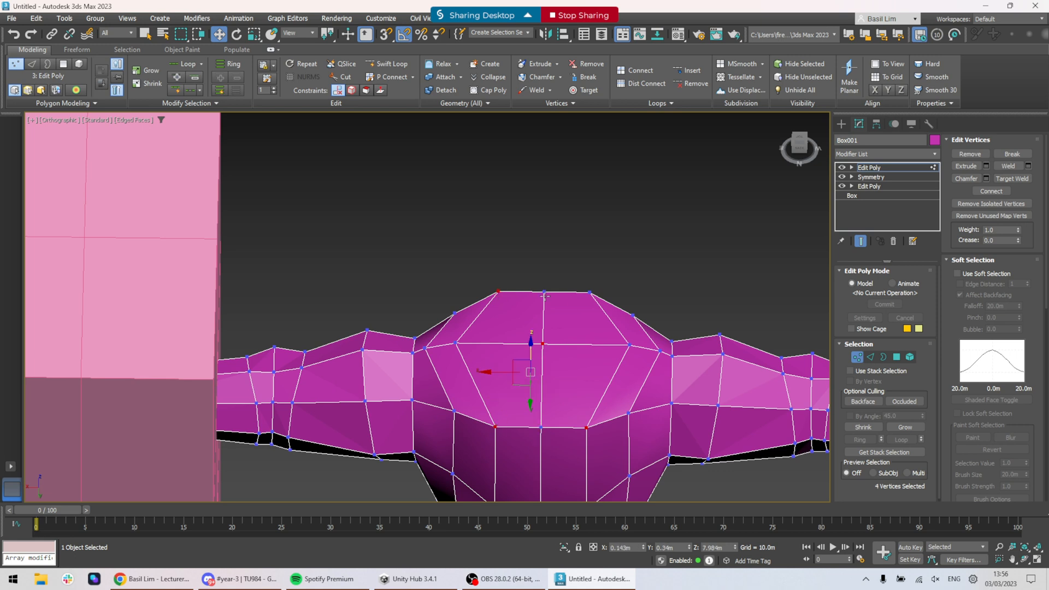
{"action": "left_click", "coordinate": [590, 292], "text": "ctrl"}
{"action": "right_click", "coordinate": [569, 321]}
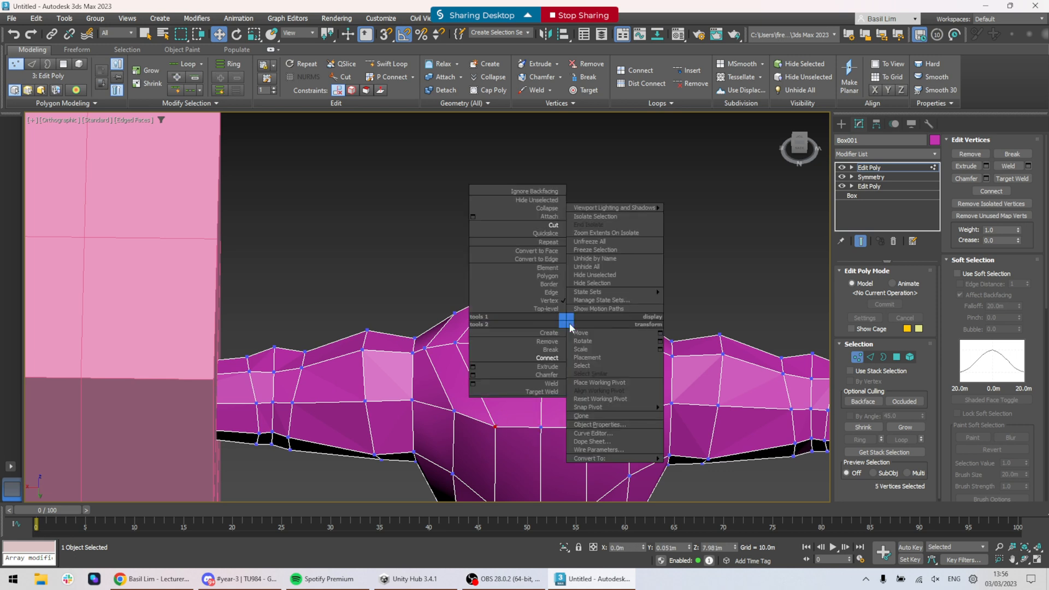
{"action": "left_click", "coordinate": [553, 359]}
{"action": "left_click", "coordinate": [784, 322]}
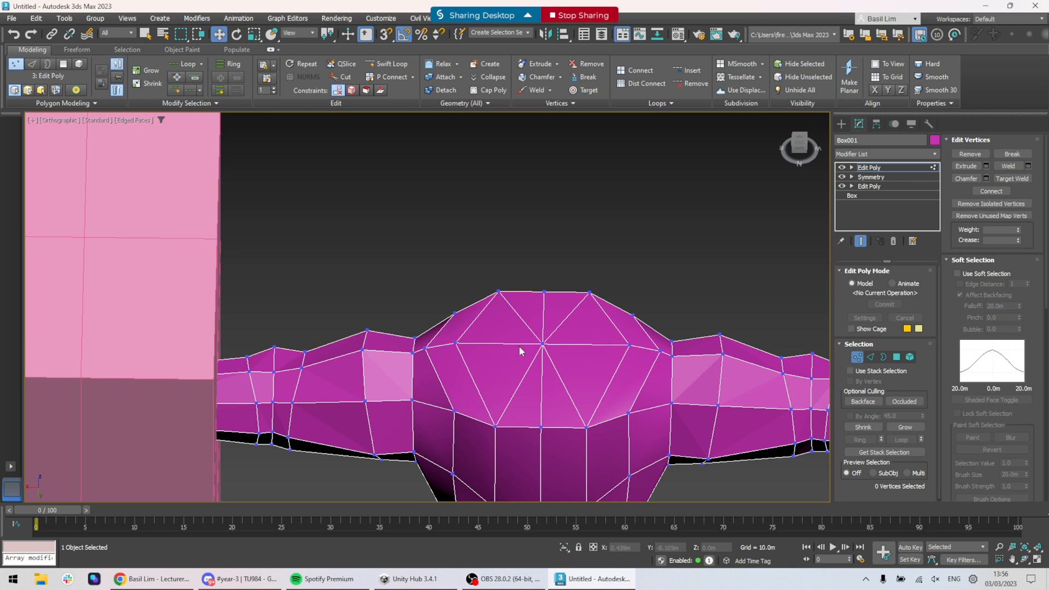
- Chamfer the centre vertex on top of the torso with 0 segments, widening it into an eight-sided neck base
{"action": "left_click", "coordinate": [542, 344]}
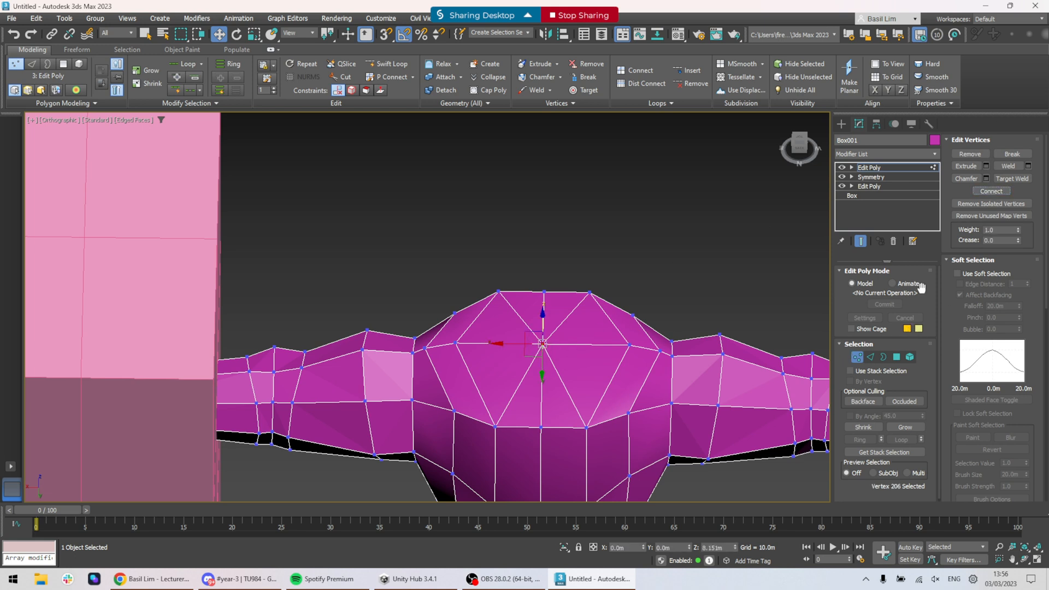
{"action": "left_click", "coordinate": [971, 182]}
{"action": "left_click_drag", "start_coordinate": [542, 344], "coordinate": [600, 287]}
{"action": "left_click_drag", "start_coordinate": [910, 210], "coordinate": [633, 298]}
{"action": "key", "text": "ctrl+z"}
{"action": "left_click", "coordinate": [986, 179]}
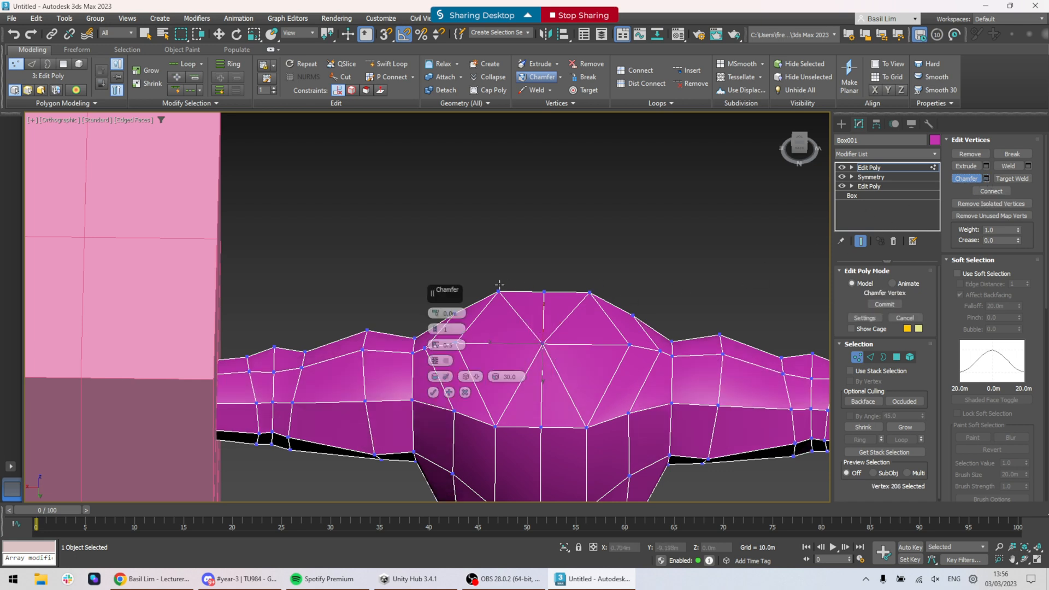
{"action": "left_click", "coordinate": [437, 332]}
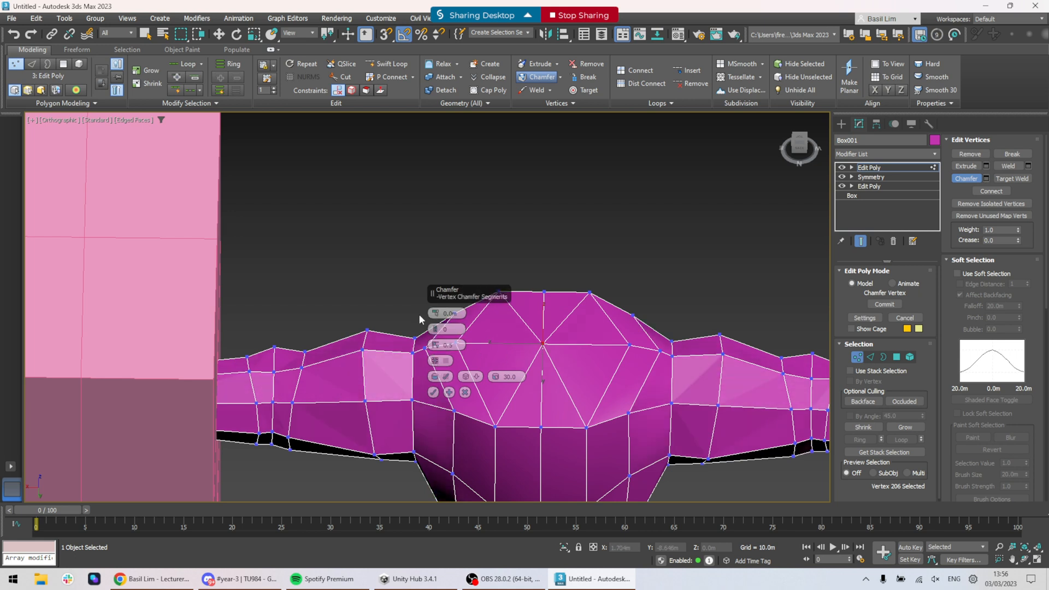
{"action": "left_click_drag", "start_coordinate": [435, 314], "coordinate": [503, 202]}
{"action": "left_click", "coordinate": [434, 392]}
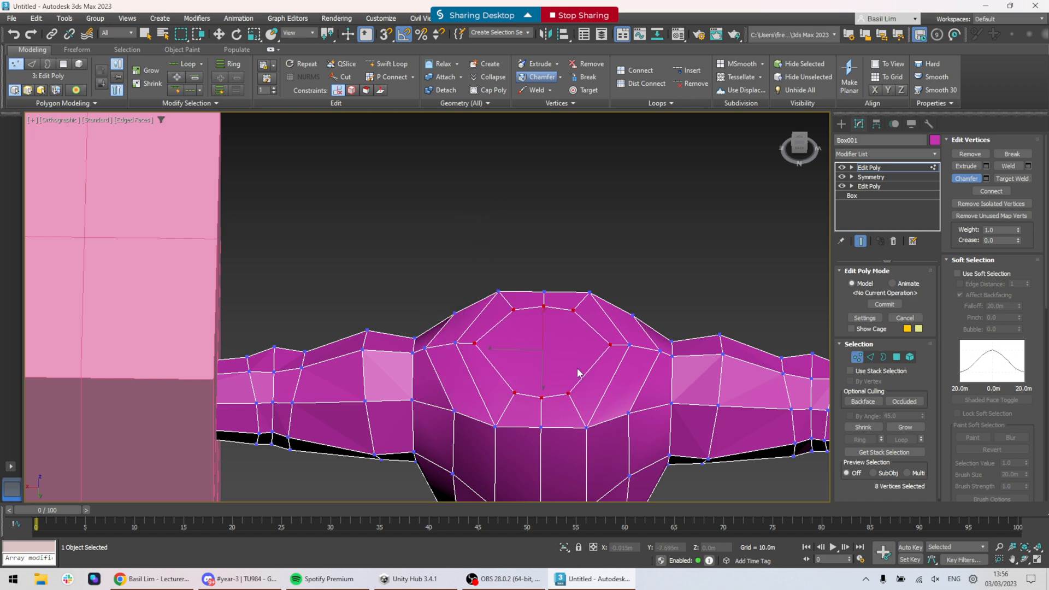
- Select the eight-sided polygon on top of the torso and raise it slightly along Z
{"action": "left_click", "coordinate": [897, 357]}
{"action": "left_click", "coordinate": [543, 355]}
{"action": "key", "text": "w"}
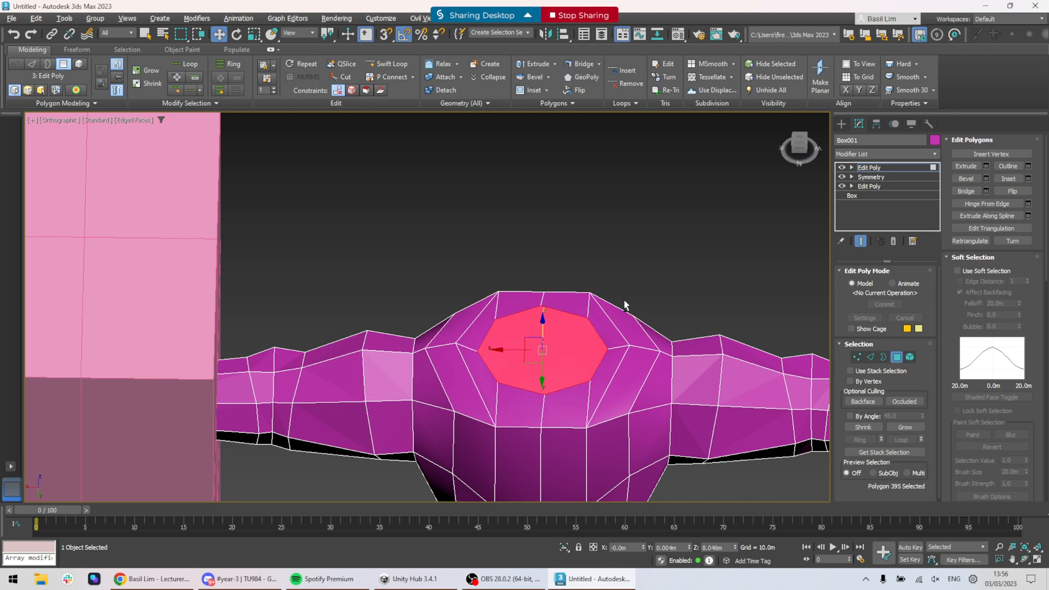
{"action": "middle_click_drag", "start_coordinate": [624, 299], "coordinate": [538, 317], "text": "alt"}
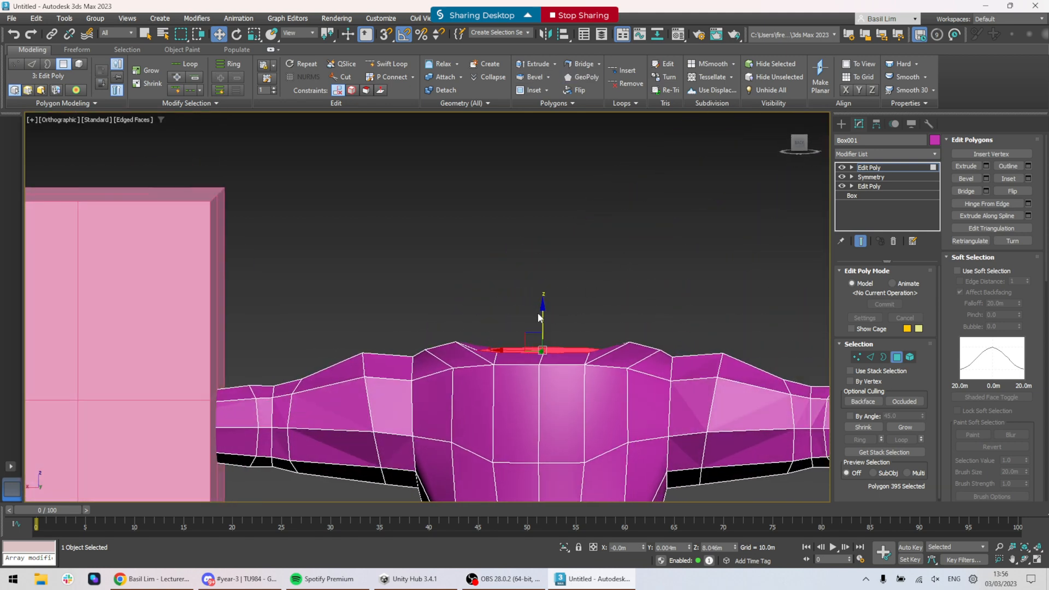
{"action": "left_click_drag", "start_coordinate": [544, 312], "coordinate": [545, 307]}
- Extrude the eight-sided polygon a short way upward to start the neck, dismissing any mesh cloning
{"action": "middle_click_drag", "start_coordinate": [545, 307], "coordinate": [612, 394], "text": "alt"}
{"action": "scroll", "coordinate": [596, 370], "scroll_direction": "down", "scroll_amount": 5}
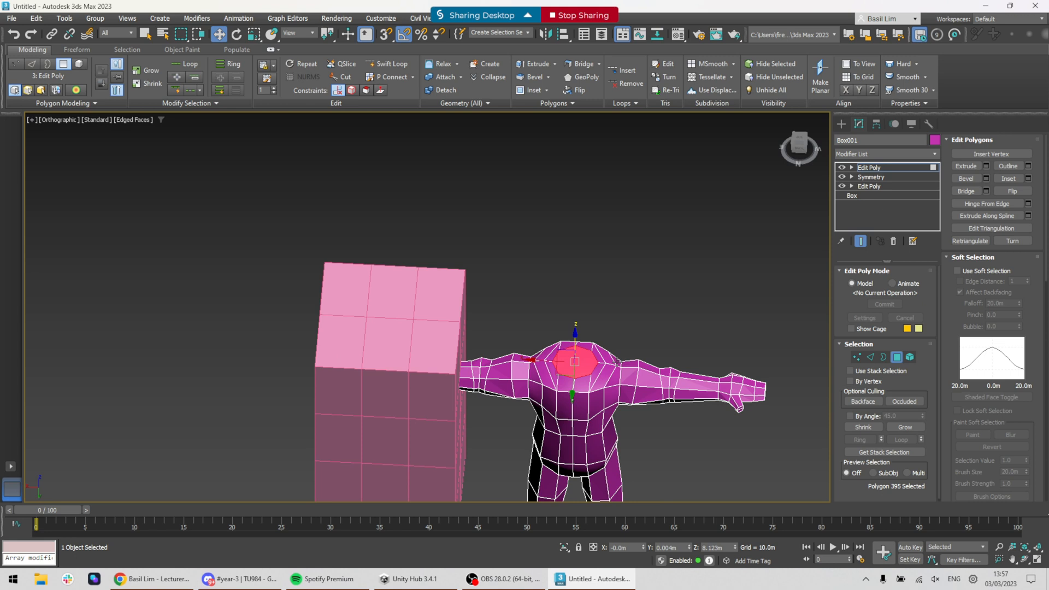
{"action": "scroll", "coordinate": [589, 362], "scroll_direction": "up", "scroll_amount": 2}
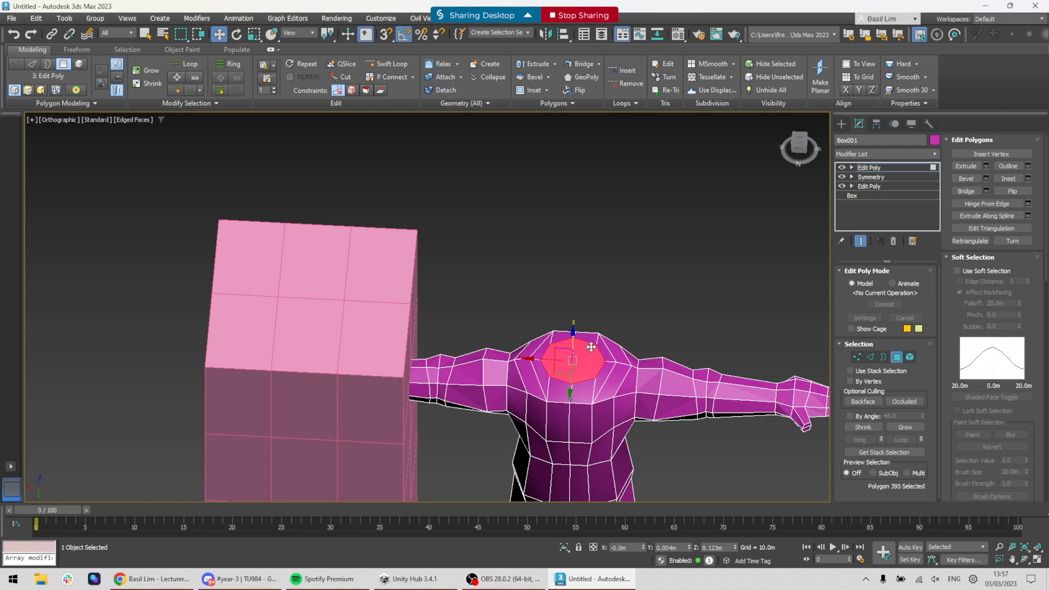
{"action": "left_click", "coordinate": [965, 167]}
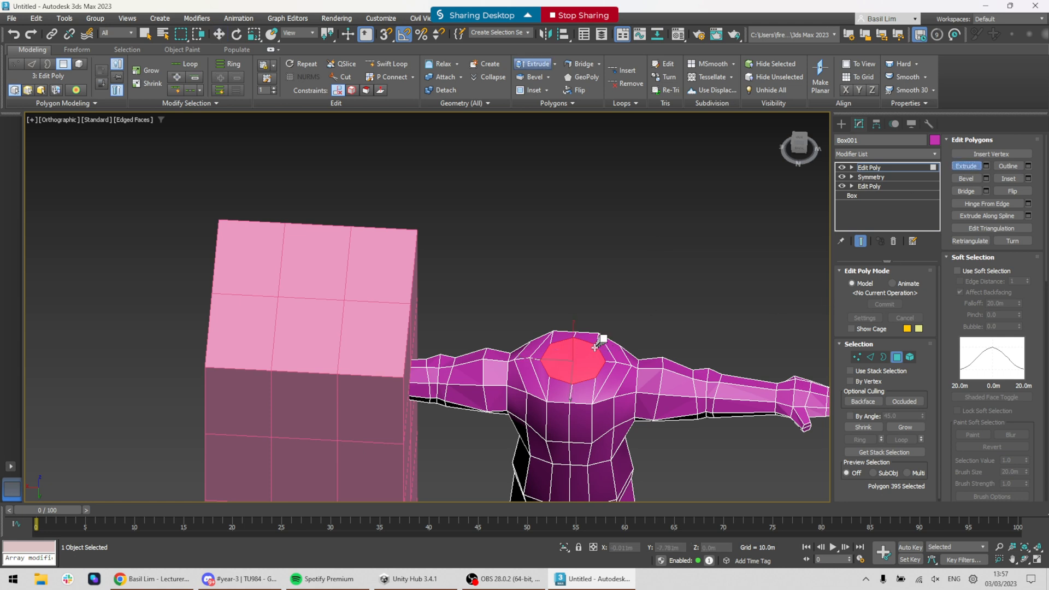
{"action": "left_click_drag", "start_coordinate": [582, 363], "coordinate": [581, 342], "text": "shift"}
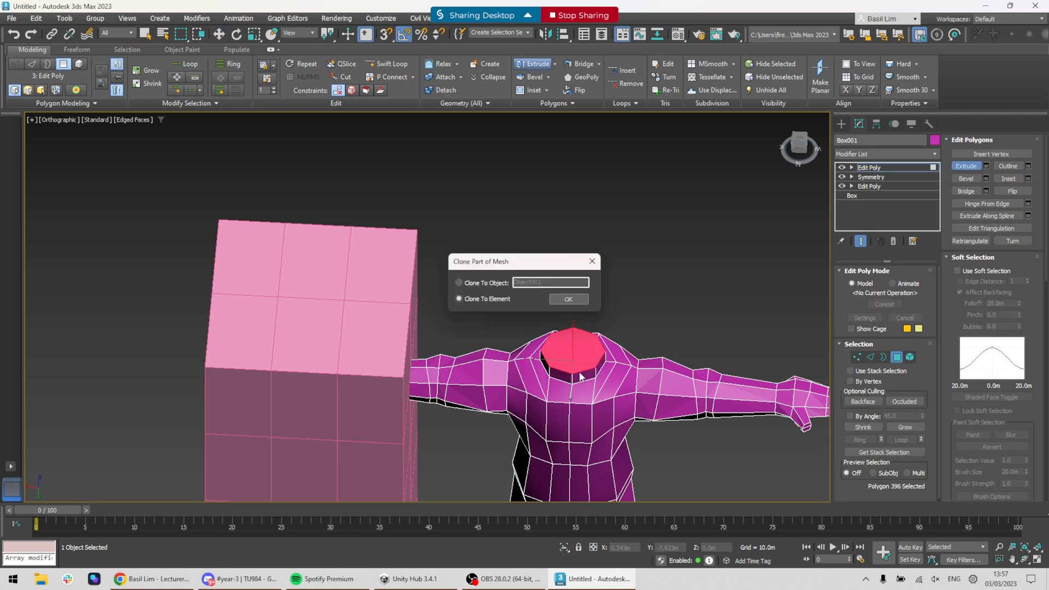
{"action": "left_click", "coordinate": [592, 261]}
- Scale the neck's top polygon inwards and extrude it further upward
{"action": "key", "text": "r"}
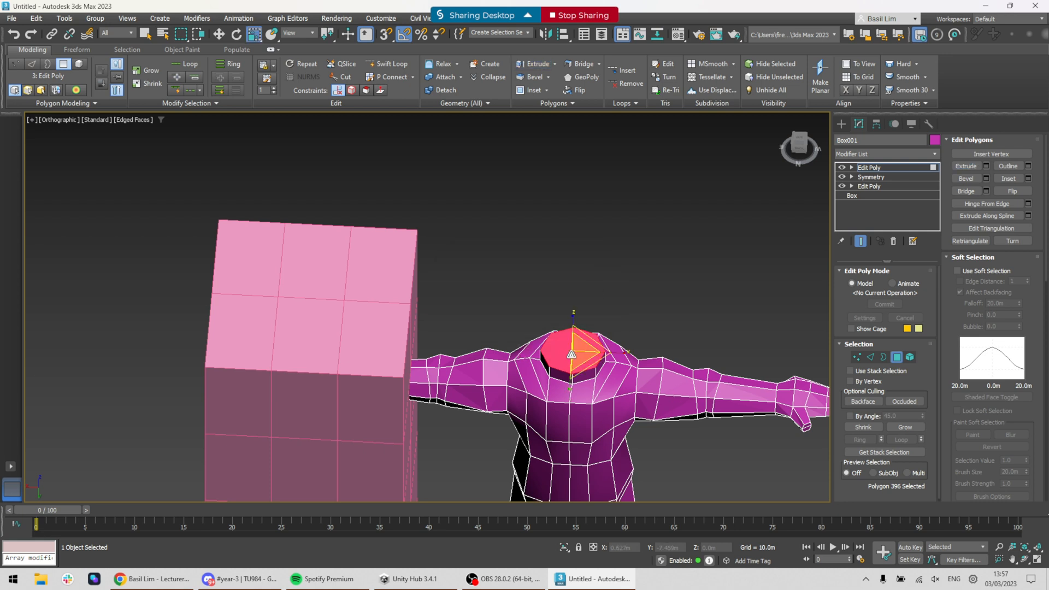
{"action": "left_click_drag", "start_coordinate": [582, 343], "coordinate": [578, 318]}
{"action": "left_click", "coordinate": [967, 166]}
{"action": "key", "text": "r"}
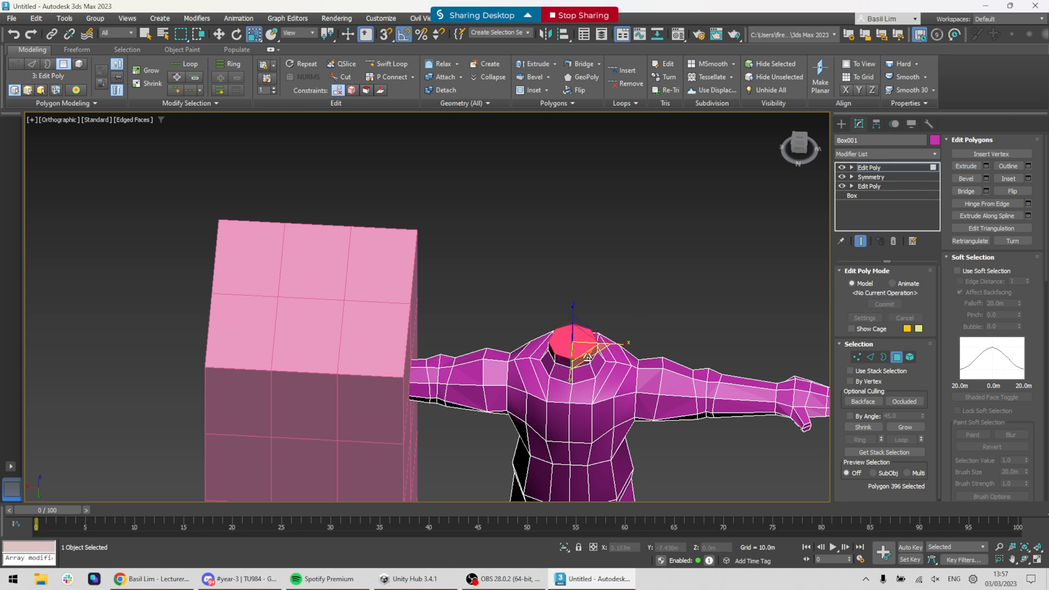
{"action": "left_click_drag", "start_coordinate": [588, 354], "coordinate": [588, 359]}
- Delete the polygon capping the neck and leave polygon sub-object mode
{"action": "key", "text": "Delete"}
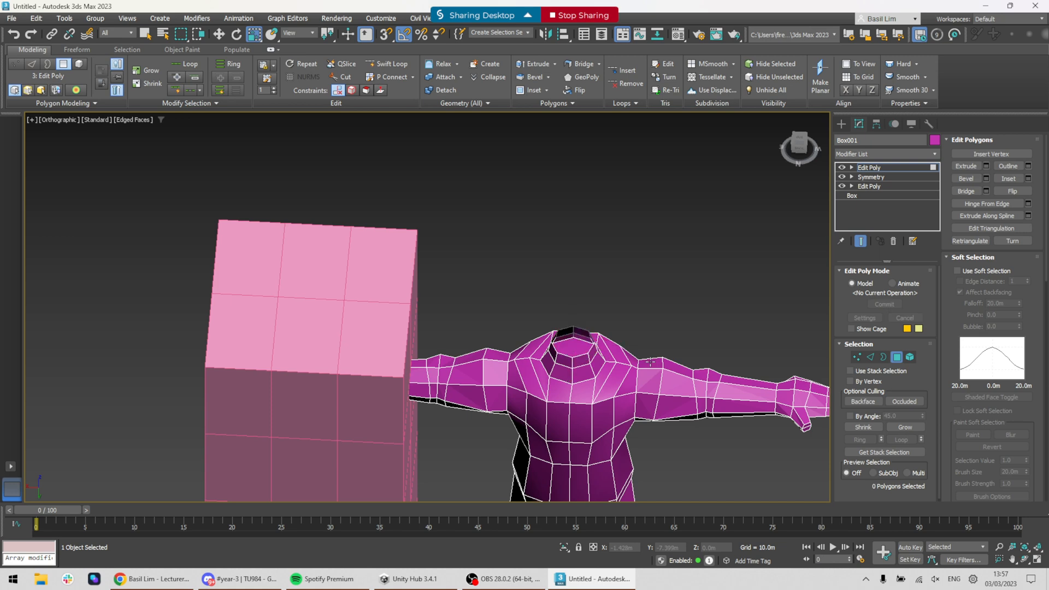
{"action": "middle_click_drag", "start_coordinate": [675, 360], "coordinate": [645, 335], "text": "alt"}
{"action": "scroll", "coordinate": [643, 293], "scroll_direction": "down", "scroll_amount": 4}
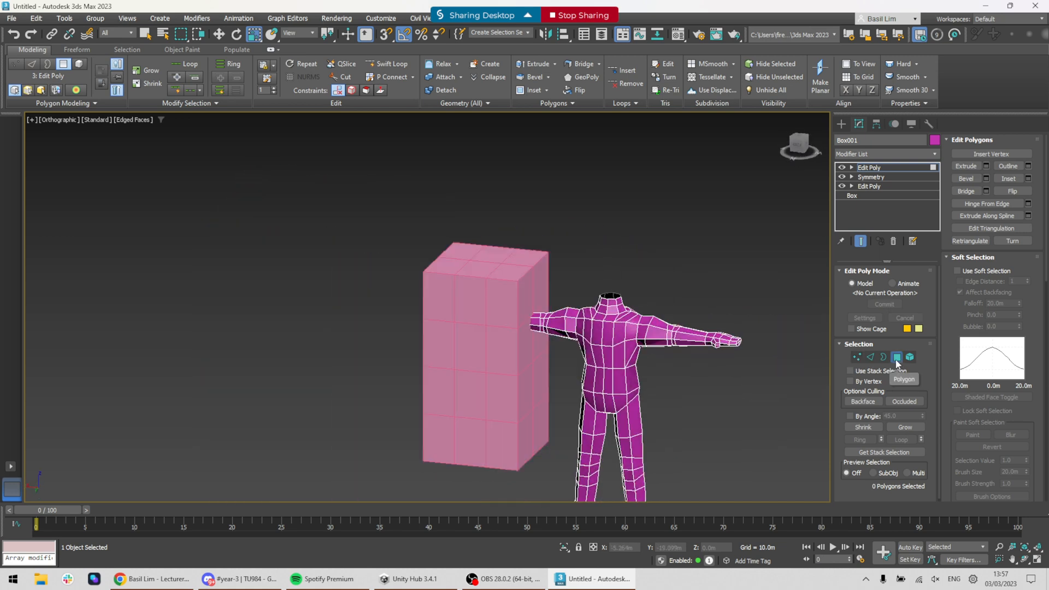
{"action": "left_click", "coordinate": [897, 358]}
- Create a box about 5.80 m long, 6.53 m wide and 7.69 m high beside the character, with 3 length and 4 width segments
{"action": "left_click", "coordinate": [842, 124]}
{"action": "left_click", "coordinate": [870, 199]}
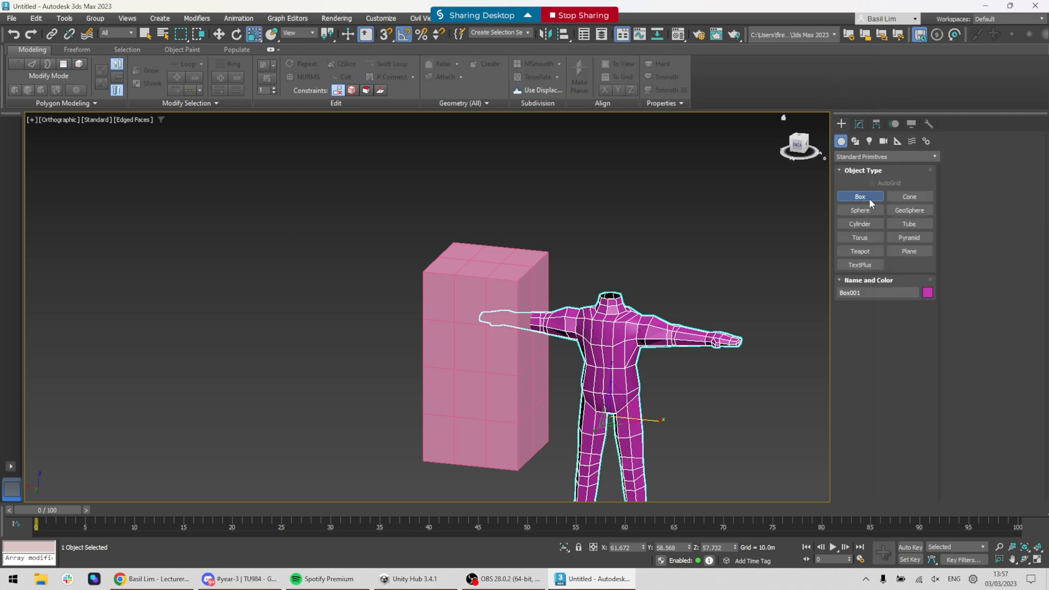
{"action": "middle_click_drag", "start_coordinate": [719, 395], "coordinate": [615, 334]}
{"action": "left_click_drag", "start_coordinate": [614, 334], "coordinate": [746, 398]}
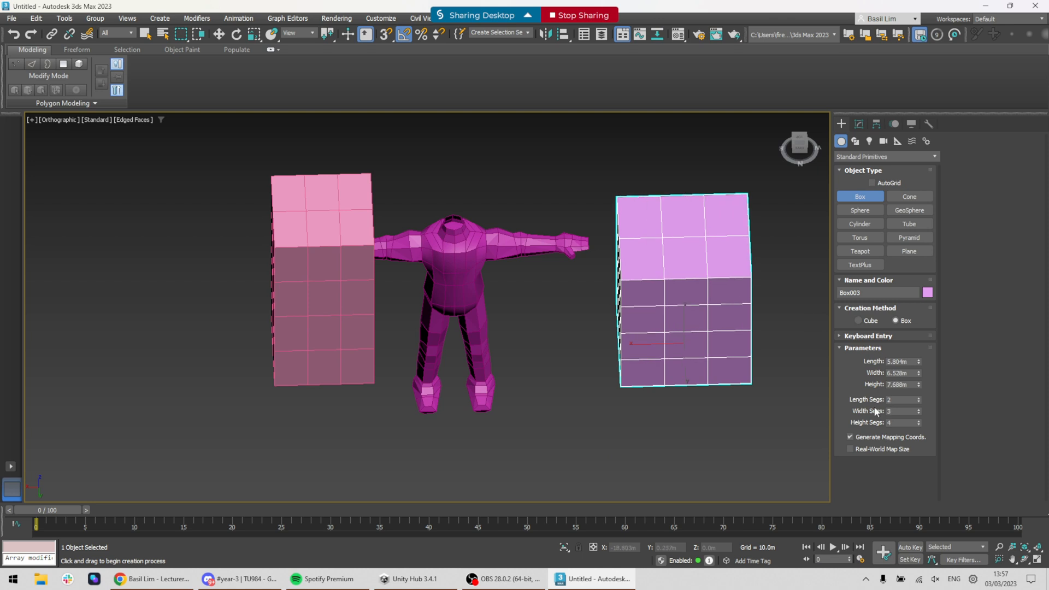
{"action": "left_click", "coordinate": [919, 398]}
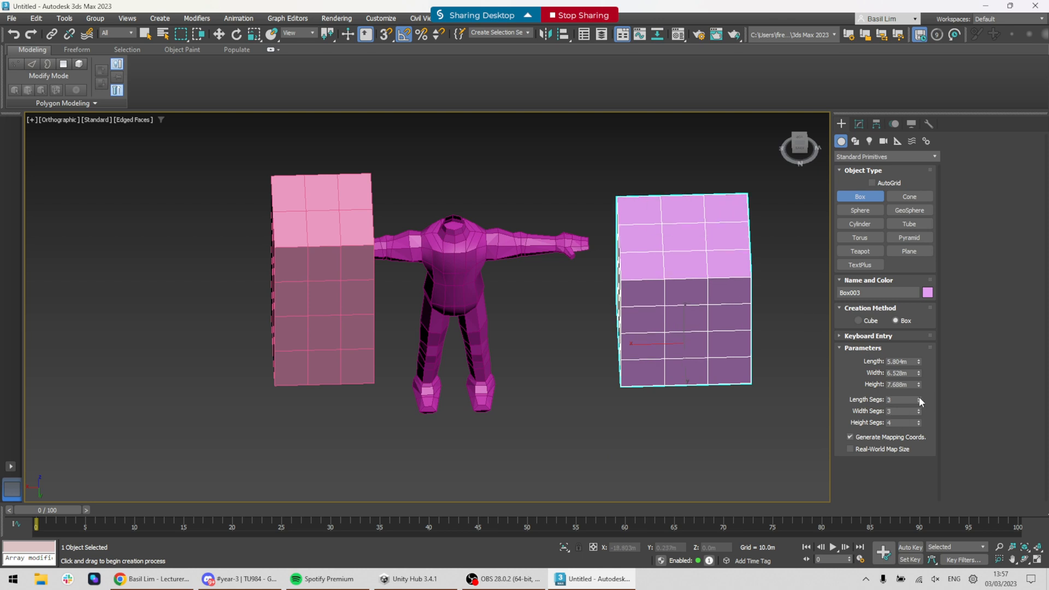
{"action": "left_click", "coordinate": [919, 410]}
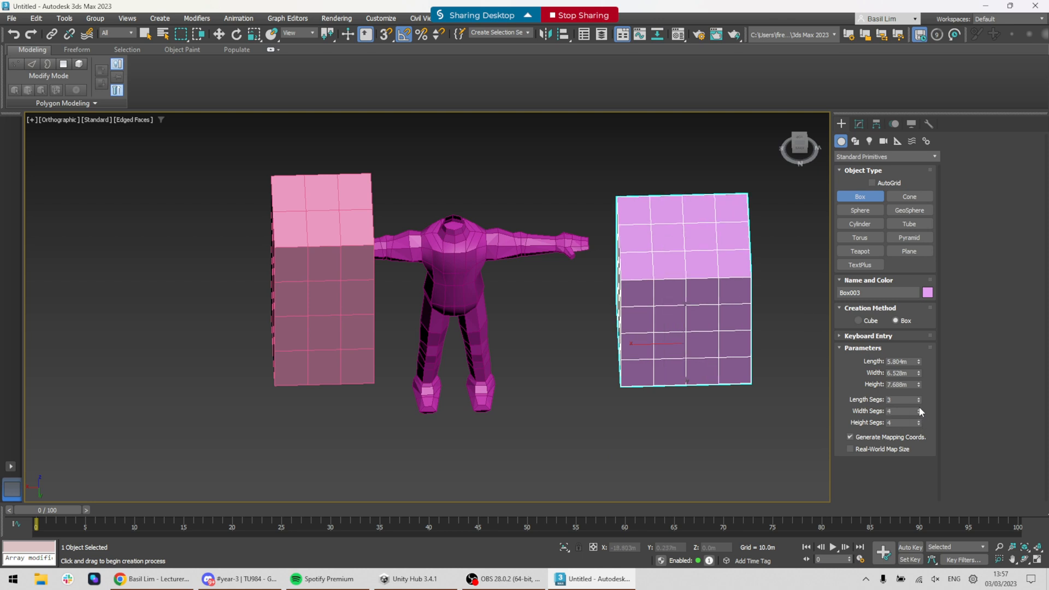
- Give the selected purple box 4 length segments and set its length, width and height to 5 m
{"action": "left_click", "coordinate": [919, 398]}
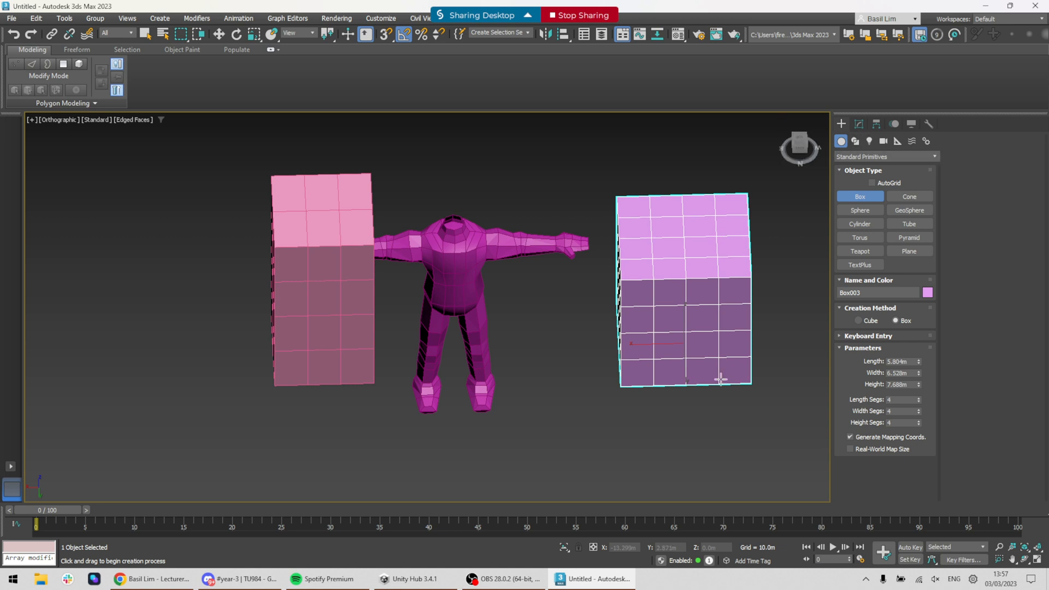
{"action": "middle_click_drag", "start_coordinate": [720, 379], "coordinate": [726, 293], "text": "alt"}
{"action": "left_click", "coordinate": [859, 124]}
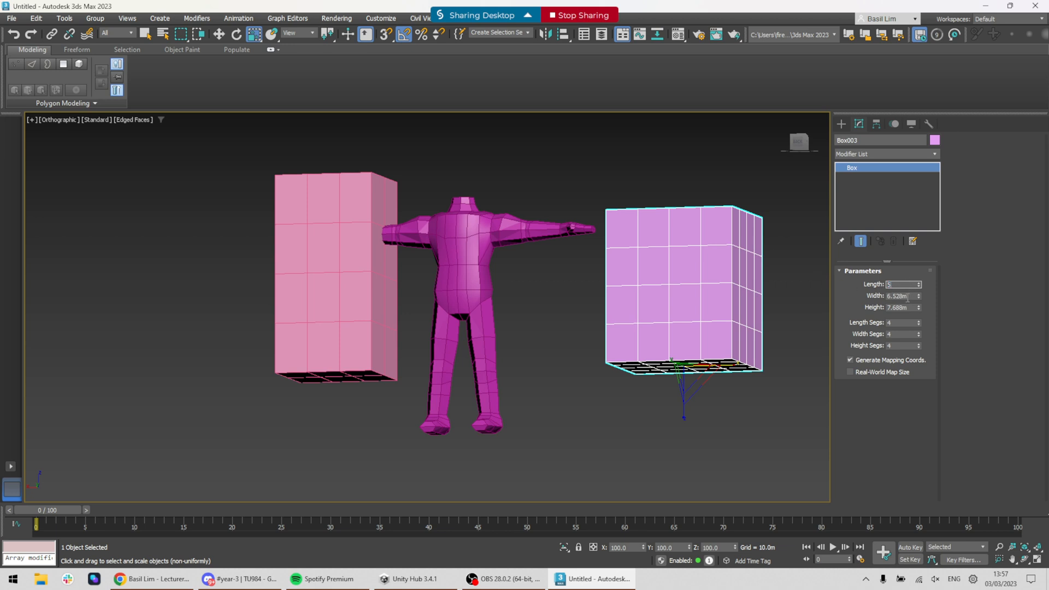
{"action": "key", "text": "Tab"}
{"action": "type", "text": "5"}
{"action": "key", "text": "Tab"}
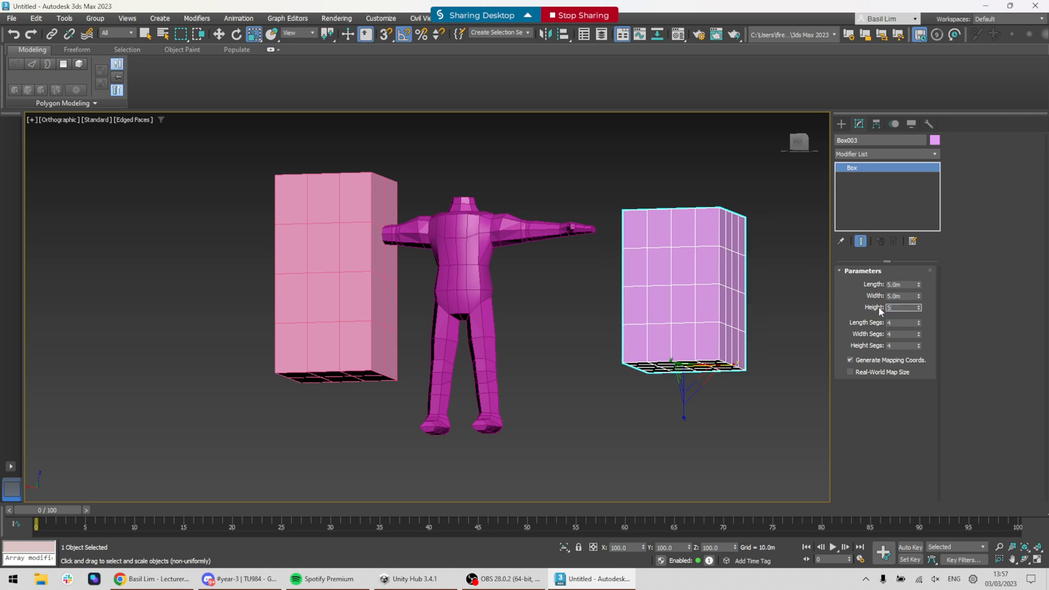
{"action": "key", "text": "Return"}
{"action": "middle_click_drag", "start_coordinate": [764, 304], "coordinate": [755, 341], "text": "alt"}
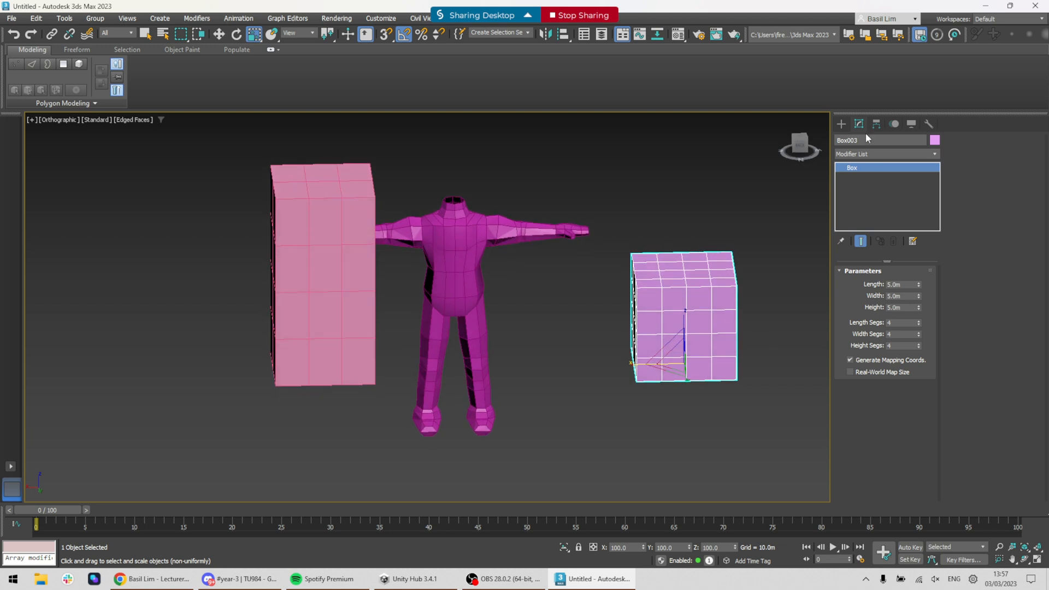
- Apply a Spherify modifier to the 5 m box to turn it into a head-like ball
{"action": "left_click", "coordinate": [885, 156]}
{"action": "type", "text": "sph"}
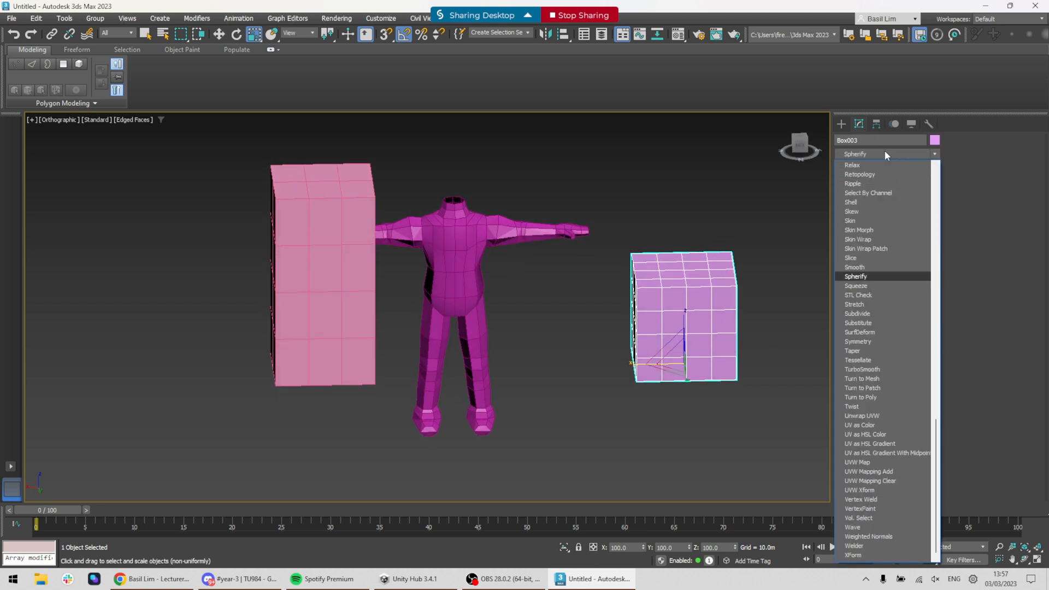
{"action": "key", "text": "Return"}
{"action": "middle_click_drag", "start_coordinate": [628, 306], "coordinate": [593, 274], "text": "alt"}
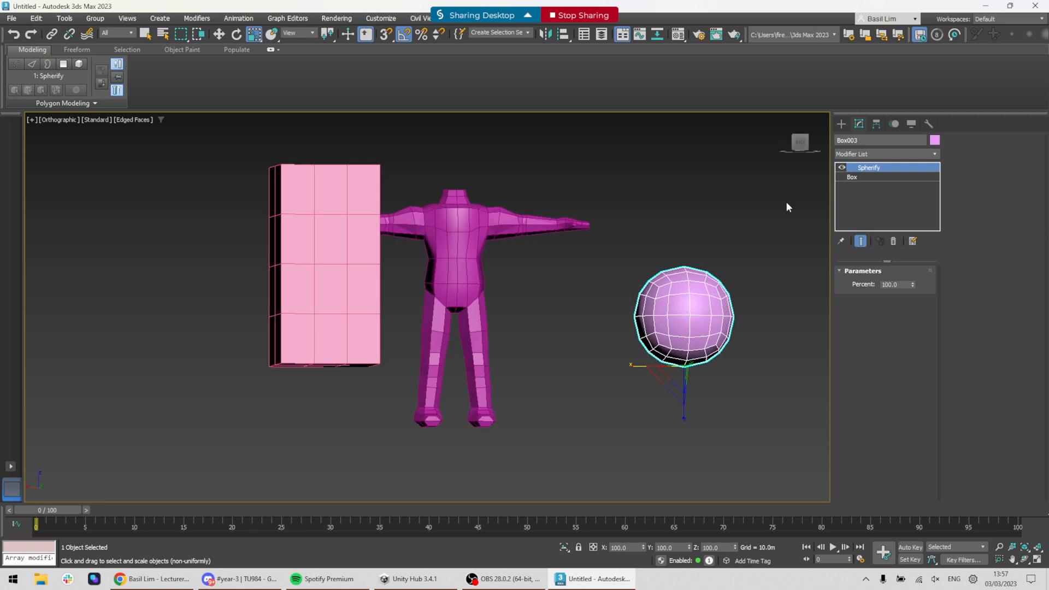
{"action": "left_click", "coordinate": [787, 204]}
- Move the spherified box from beside the figure to above its neck, checking its placement from several sides
{"action": "key", "text": "w"}
{"action": "left_click", "coordinate": [718, 342]}
{"action": "left_click_drag", "start_coordinate": [677, 357], "coordinate": [446, 185]}
{"action": "middle_click_drag", "start_coordinate": [446, 186], "coordinate": [482, 188], "text": "alt"}
{"action": "left_click_drag", "start_coordinate": [486, 189], "coordinate": [469, 192]}
{"action": "middle_click_drag", "start_coordinate": [470, 216], "coordinate": [540, 205], "text": "alt"}
- Centre the sphere over the neck in the front view and adjust its depth from the side
{"action": "left_click", "coordinate": [799, 143]}
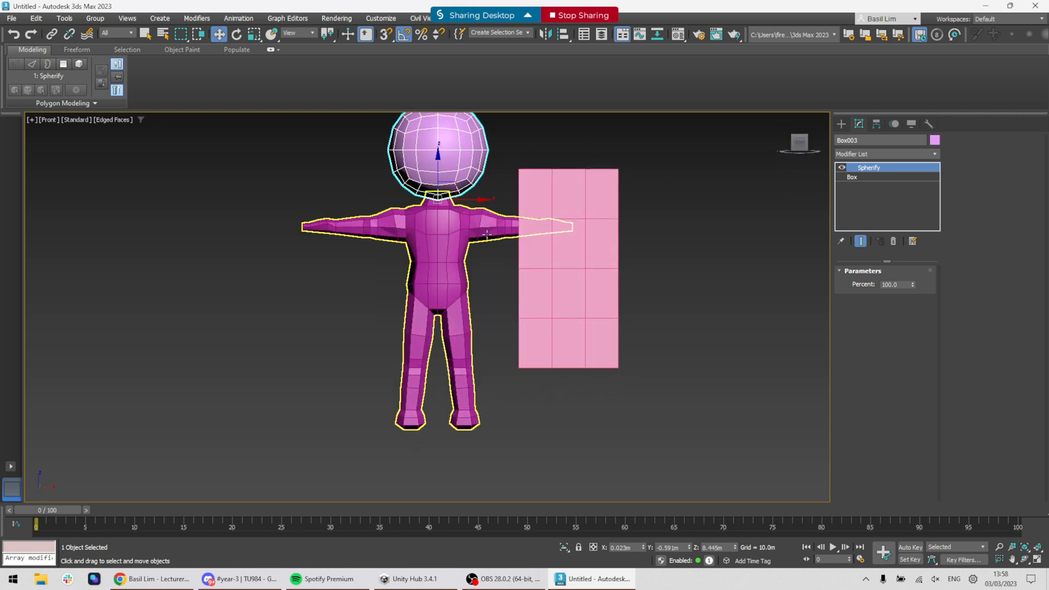
{"action": "left_click_drag", "start_coordinate": [475, 256], "coordinate": [470, 258]}
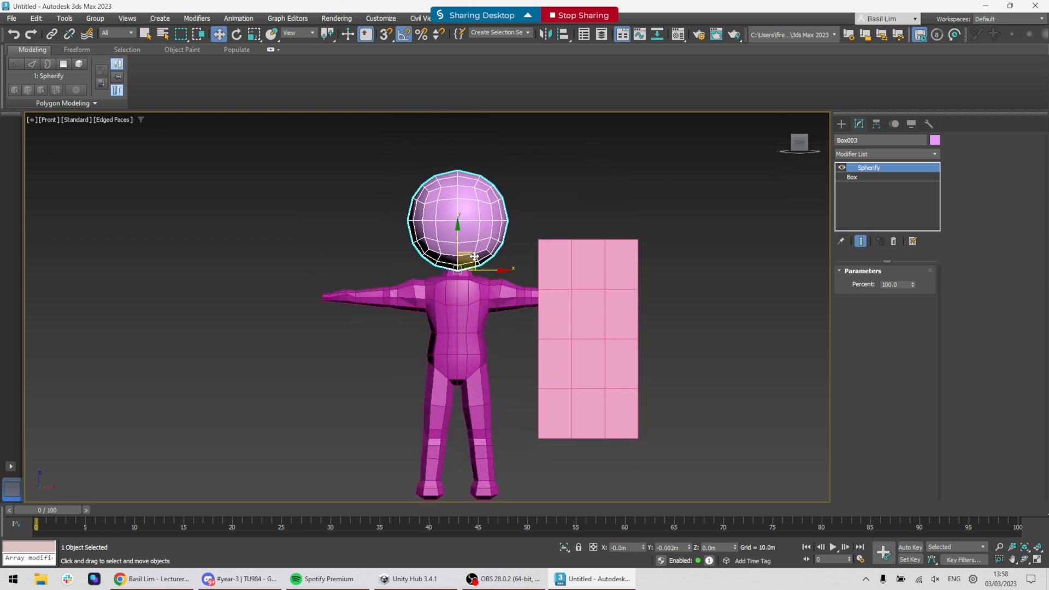
{"action": "middle_click_drag", "start_coordinate": [470, 260], "coordinate": [489, 295], "text": "alt"}
{"action": "left_click_drag", "start_coordinate": [417, 273], "coordinate": [404, 273]}
{"action": "middle_click_drag", "start_coordinate": [413, 274], "coordinate": [498, 279], "text": "alt"}
- Add an FFD(cyl) modifier to the head and enter its Control Points level
{"action": "scroll", "coordinate": [477, 223], "scroll_direction": "up", "scroll_amount": 2}
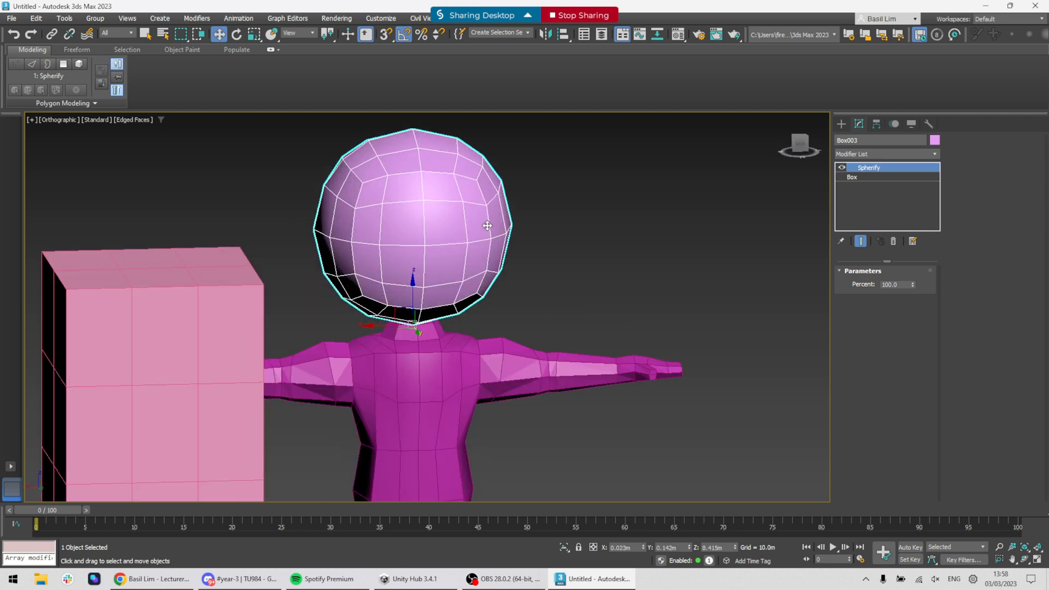
{"action": "middle_click_drag", "start_coordinate": [491, 241], "coordinate": [489, 221], "text": "alt"}
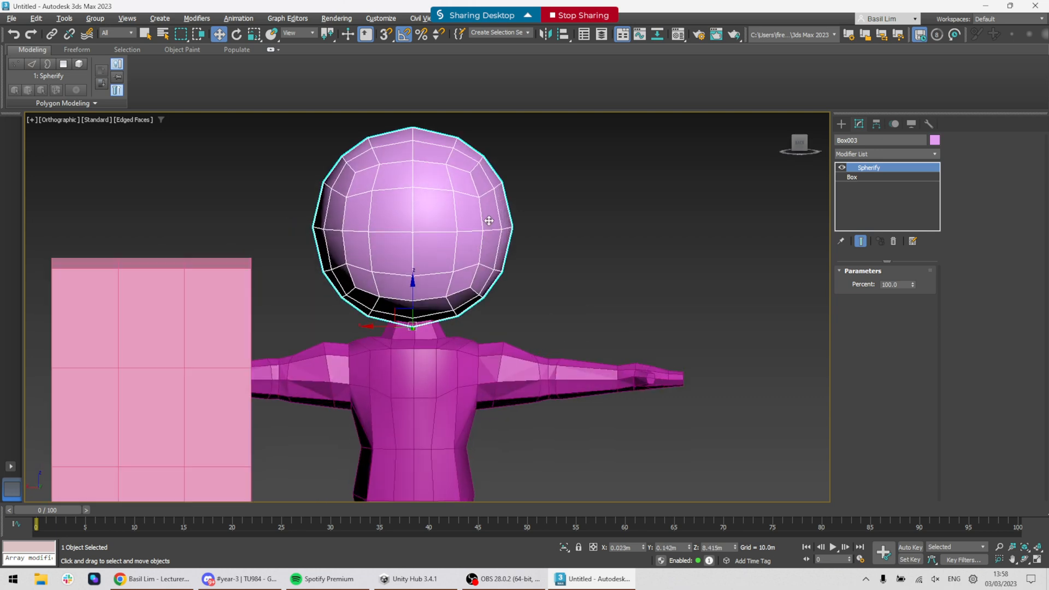
{"action": "left_click", "coordinate": [891, 154]}
{"action": "key", "text": "f"}
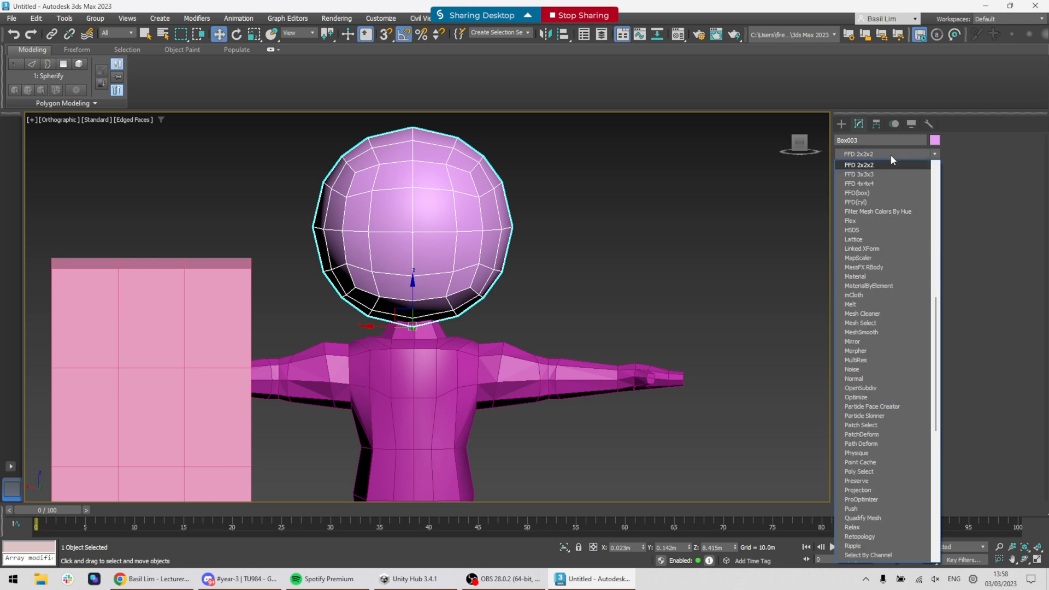
{"action": "left_click", "coordinate": [872, 201]}
{"action": "left_click", "coordinate": [852, 167]}
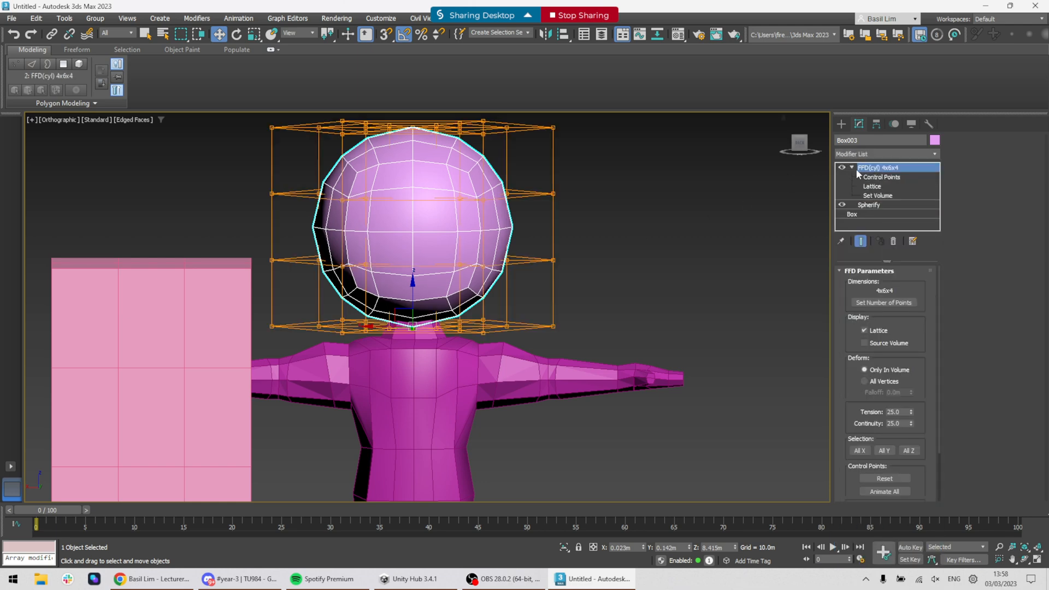
{"action": "left_click", "coordinate": [881, 176]}
{"action": "middle_click_drag", "start_coordinate": [527, 218], "coordinate": [539, 240], "text": "alt"}
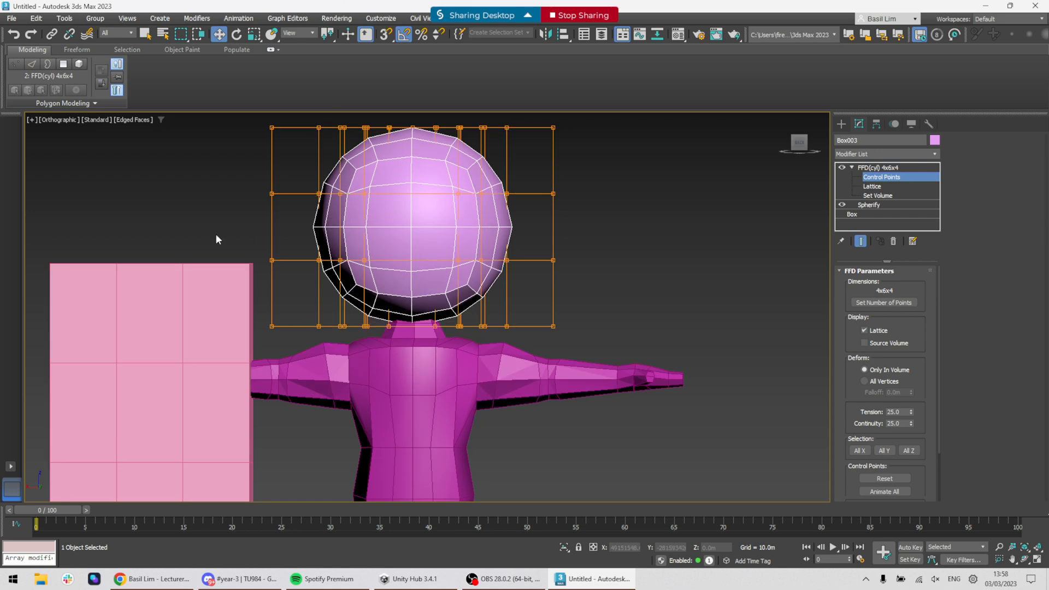
- Select the second-lowest row of the head's lattice control points and scale it slightly outward
{"action": "left_click_drag", "start_coordinate": [218, 236], "coordinate": [536, 290]}
{"action": "middle_click_drag", "start_coordinate": [536, 290], "coordinate": [519, 325], "text": "alt"}
{"action": "key", "text": "r"}
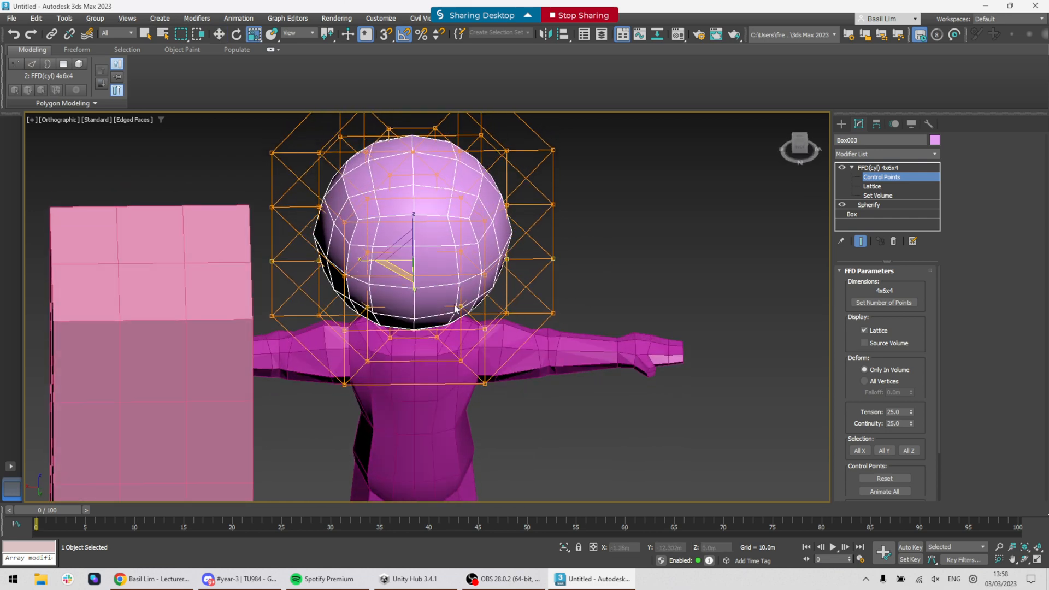
{"action": "left_click_drag", "start_coordinate": [399, 273], "coordinate": [401, 269]}
{"action": "middle_click_drag", "start_coordinate": [419, 274], "coordinate": [458, 224], "text": "alt"}
- Move the upper-middle control points on the face side of the head inward and slightly down
{"action": "middle_click_drag", "start_coordinate": [488, 234], "coordinate": [605, 169], "text": "alt"}
{"action": "left_click_drag", "start_coordinate": [482, 221], "coordinate": [482, 221]}
{"action": "key", "text": "w"}
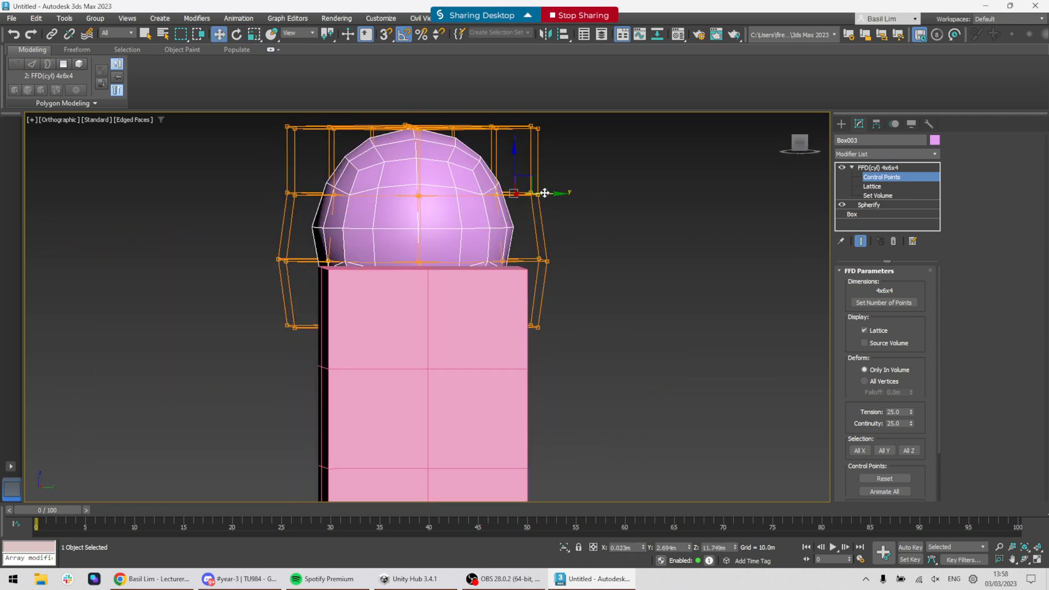
{"action": "left_click_drag", "start_coordinate": [545, 193], "coordinate": [523, 195]}
{"action": "middle_click_drag", "start_coordinate": [584, 226], "coordinate": [573, 229], "text": "alt"}
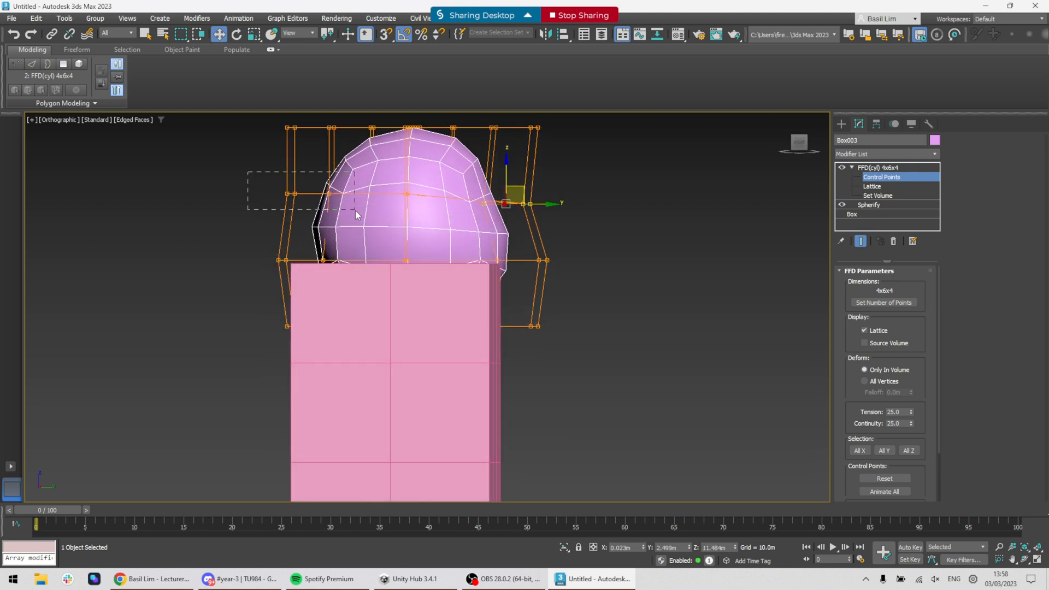
- Pull the upper-middle control points at the back of the head outward and up, and raise the rear top points
{"action": "left_click_drag", "start_coordinate": [356, 215], "coordinate": [356, 213]}
{"action": "left_click_drag", "start_coordinate": [331, 180], "coordinate": [315, 172]}
{"action": "middle_click_drag", "start_coordinate": [328, 132], "coordinate": [338, 184]}
{"action": "left_click_drag", "start_coordinate": [389, 208], "coordinate": [388, 206]}
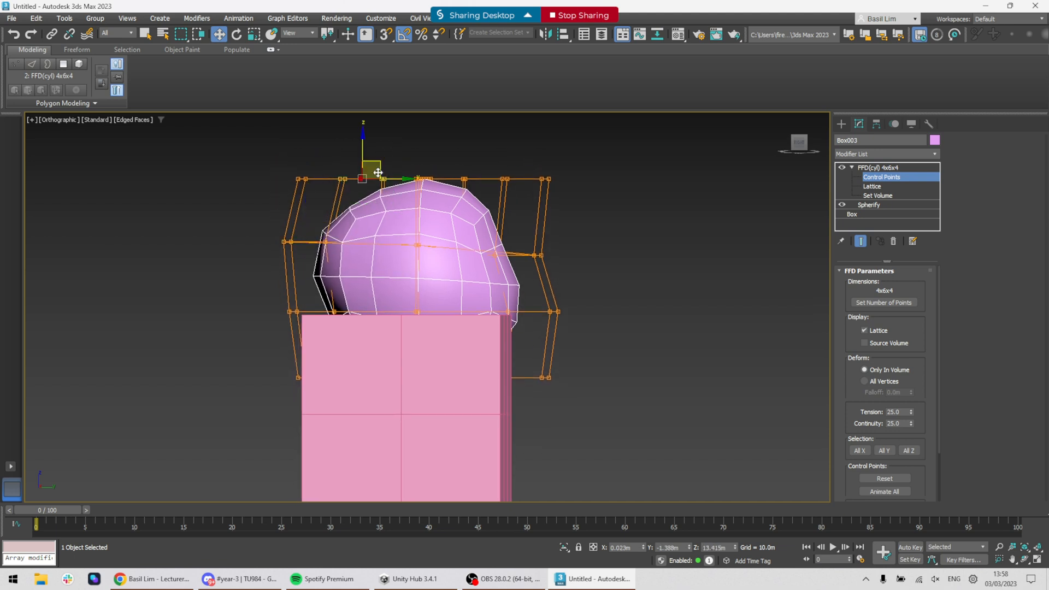
{"action": "left_click_drag", "start_coordinate": [377, 161], "coordinate": [372, 150]}
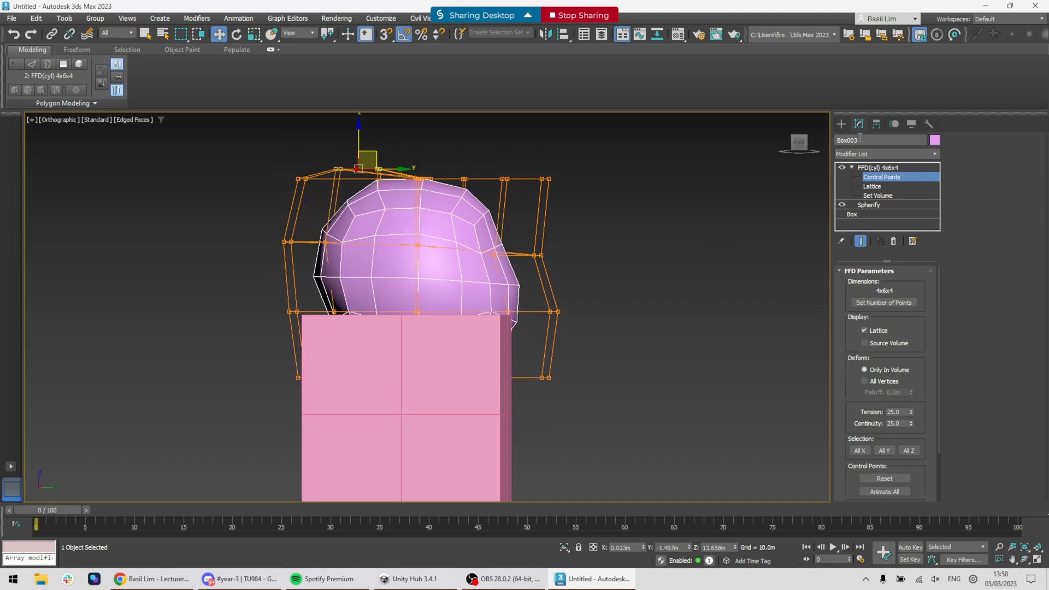
{"action": "left_click", "coordinate": [660, 301]}
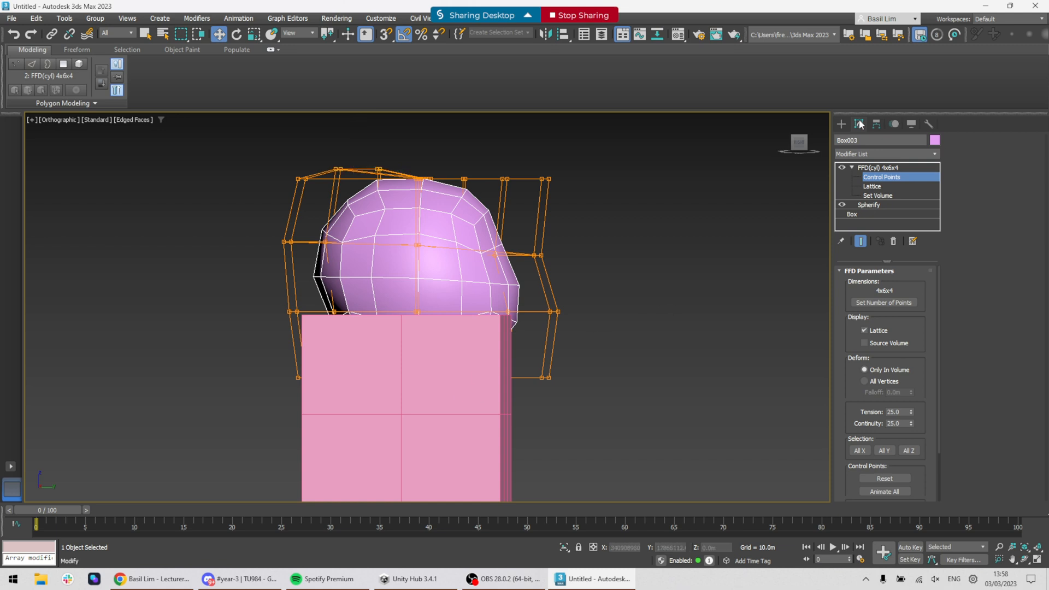
{"action": "left_click", "coordinate": [841, 125]}
- Move the tall pink box away behind the figure so it no longer blocks the side view
{"action": "left_click", "coordinate": [469, 405]}
{"action": "middle_click_drag", "start_coordinate": [595, 358], "coordinate": [553, 367], "text": "alt"}
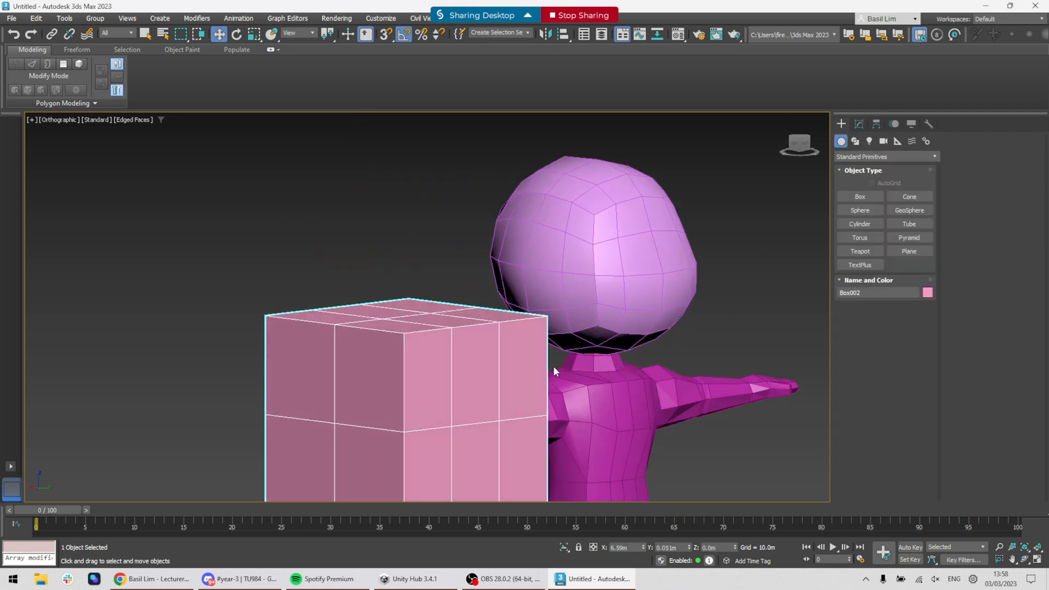
{"action": "scroll", "coordinate": [553, 371], "scroll_direction": "down", "scroll_amount": 5}
{"action": "left_click_drag", "start_coordinate": [525, 440], "coordinate": [430, 397]}
{"action": "middle_click_drag", "start_coordinate": [587, 388], "coordinate": [628, 376], "text": "alt"}
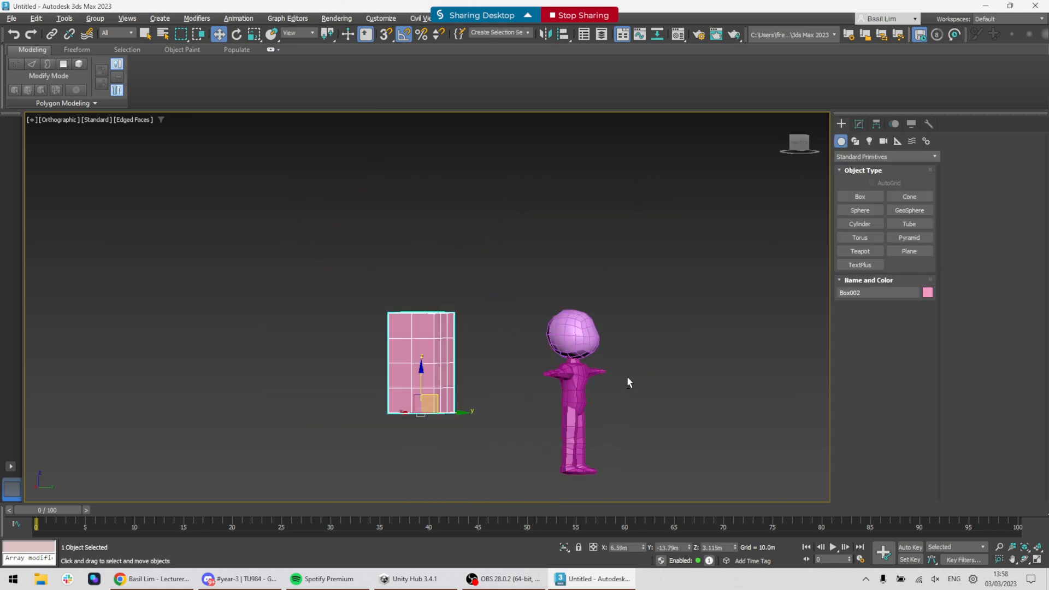
- Reselect the head and select the second-lowest row of its FFD control points
{"action": "scroll", "coordinate": [603, 353], "scroll_direction": "up", "scroll_amount": 4}
{"action": "left_click", "coordinate": [558, 316]}
{"action": "middle_click_drag", "start_coordinate": [688, 343], "coordinate": [622, 349], "text": "alt"}
{"action": "scroll", "coordinate": [625, 329], "scroll_direction": "up", "scroll_amount": 2}
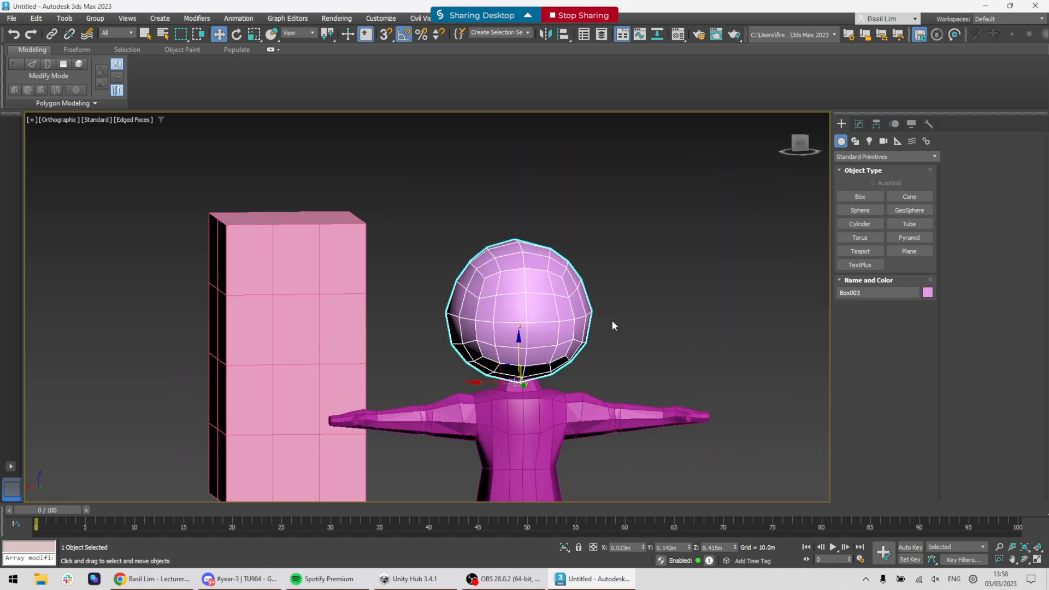
{"action": "left_click", "coordinate": [858, 127]}
{"action": "left_click", "coordinate": [882, 177]}
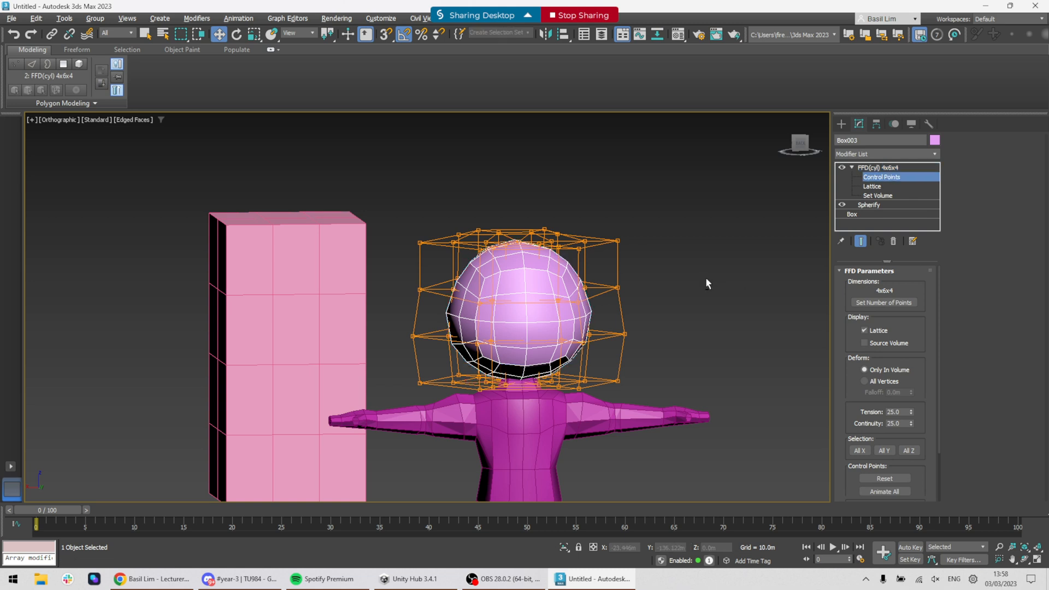
{"action": "middle_click_drag", "start_coordinate": [706, 277], "coordinate": [677, 316], "text": "alt"}
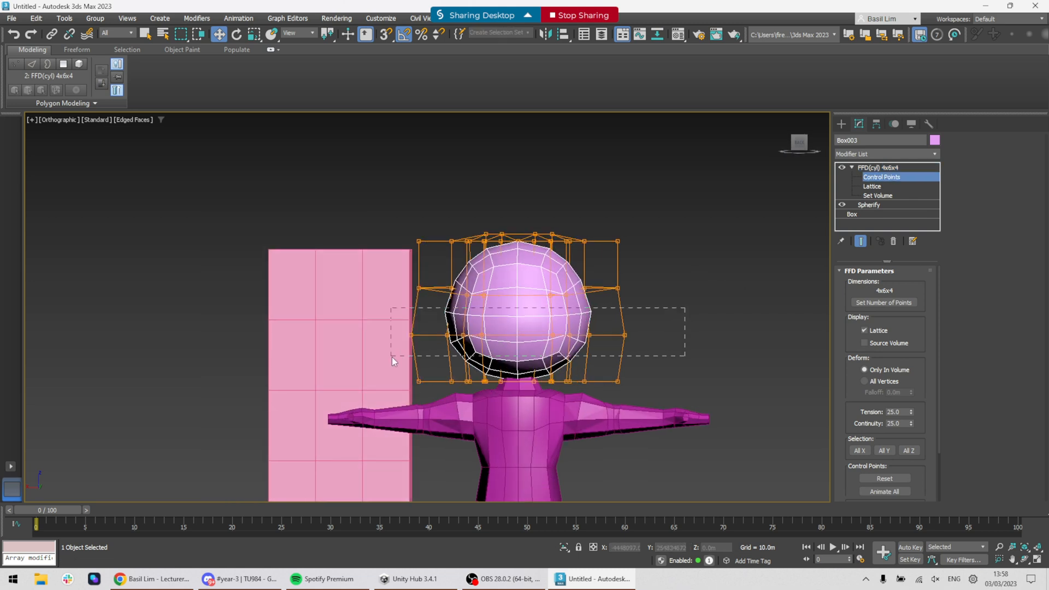
{"action": "left_click_drag", "start_coordinate": [393, 361], "coordinate": [394, 361]}
- Set the viewport to an orthographic view from the front with default shading and edged faces, framed on the head
{"action": "key", "text": "t"}
{"action": "scroll", "coordinate": [402, 320], "scroll_direction": "up", "scroll_amount": 2}
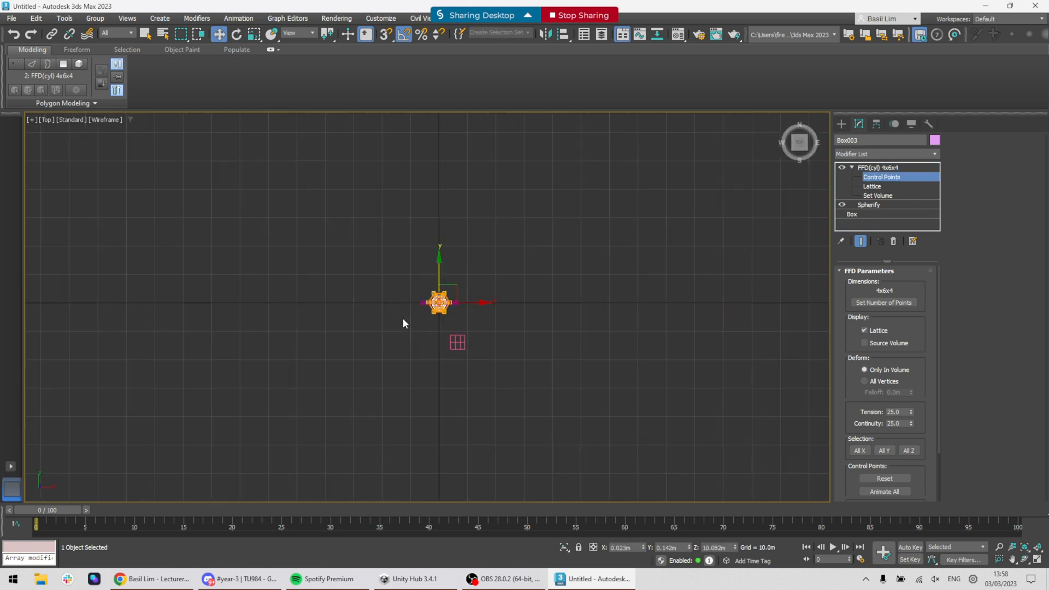
{"action": "scroll", "coordinate": [494, 327], "scroll_direction": "up", "scroll_amount": 4}
{"action": "key", "text": "f"}
{"action": "scroll", "coordinate": [452, 308], "scroll_direction": "up", "scroll_amount": 5}
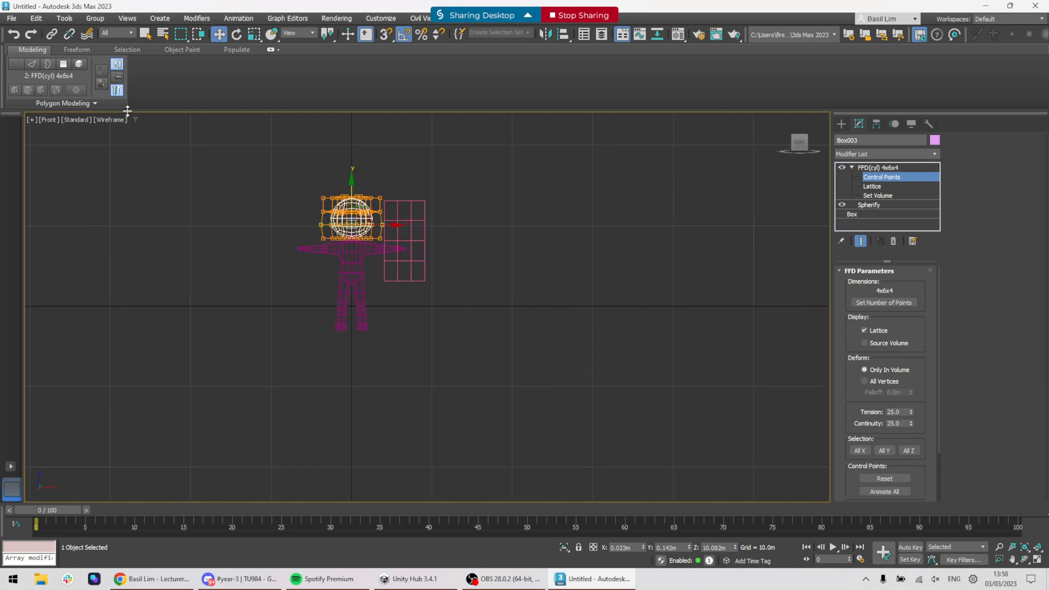
{"action": "left_click", "coordinate": [54, 123]}
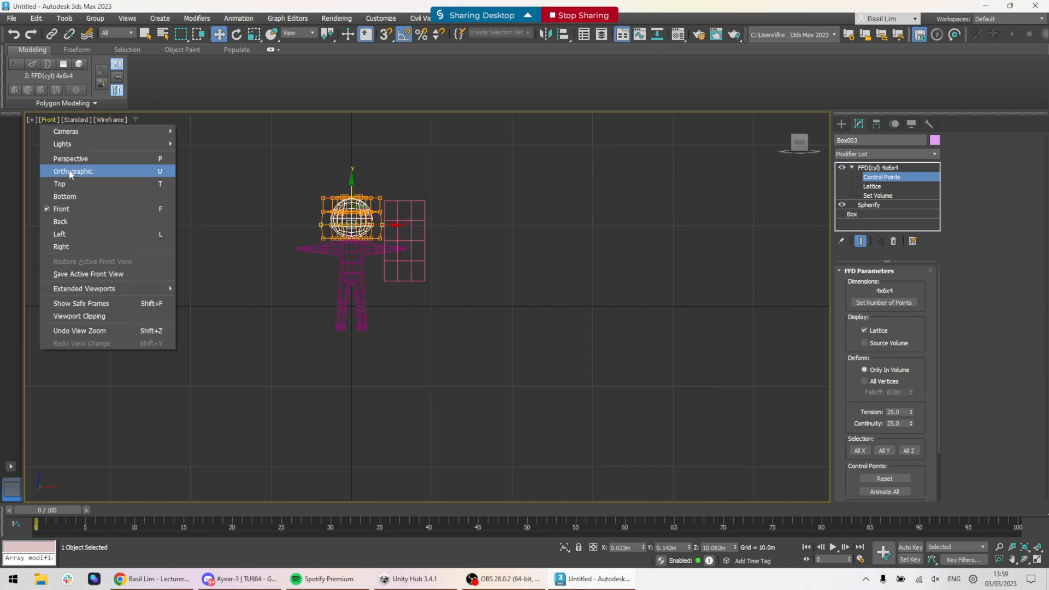
{"action": "left_click", "coordinate": [70, 169]}
{"action": "left_click", "coordinate": [130, 125]}
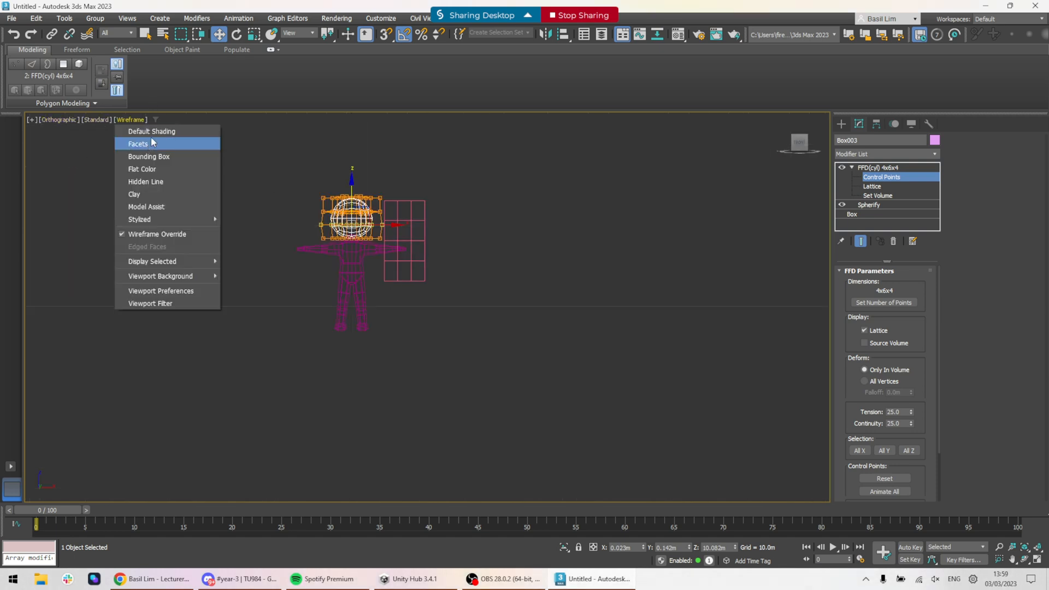
{"action": "left_click", "coordinate": [169, 132]}
{"action": "scroll", "coordinate": [358, 225], "scroll_direction": "up", "scroll_amount": 4}
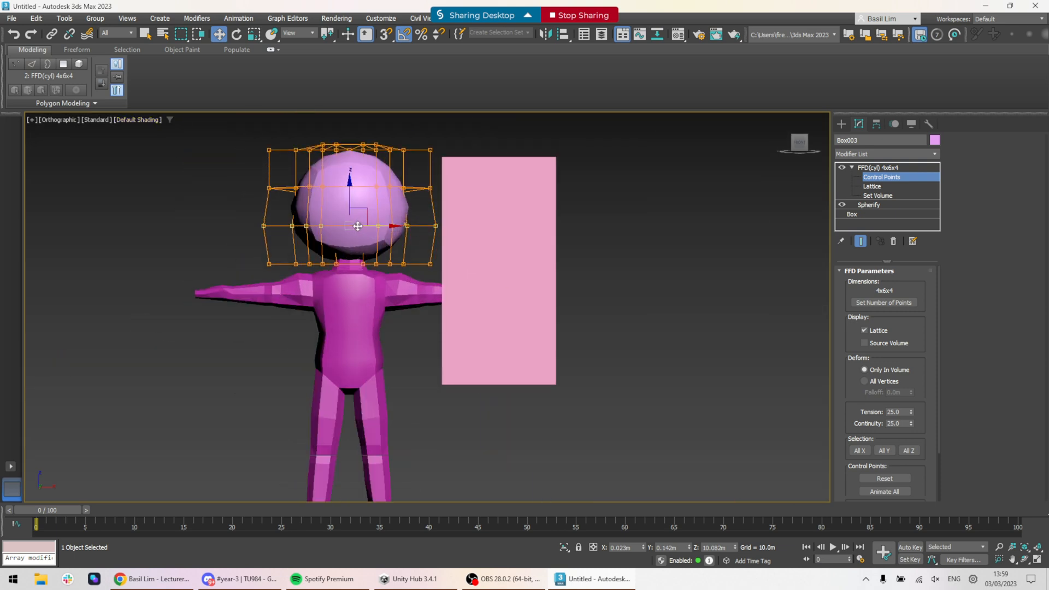
{"action": "key", "text": "F4"}
{"action": "scroll", "coordinate": [407, 248], "scroll_direction": "up", "scroll_amount": 2}
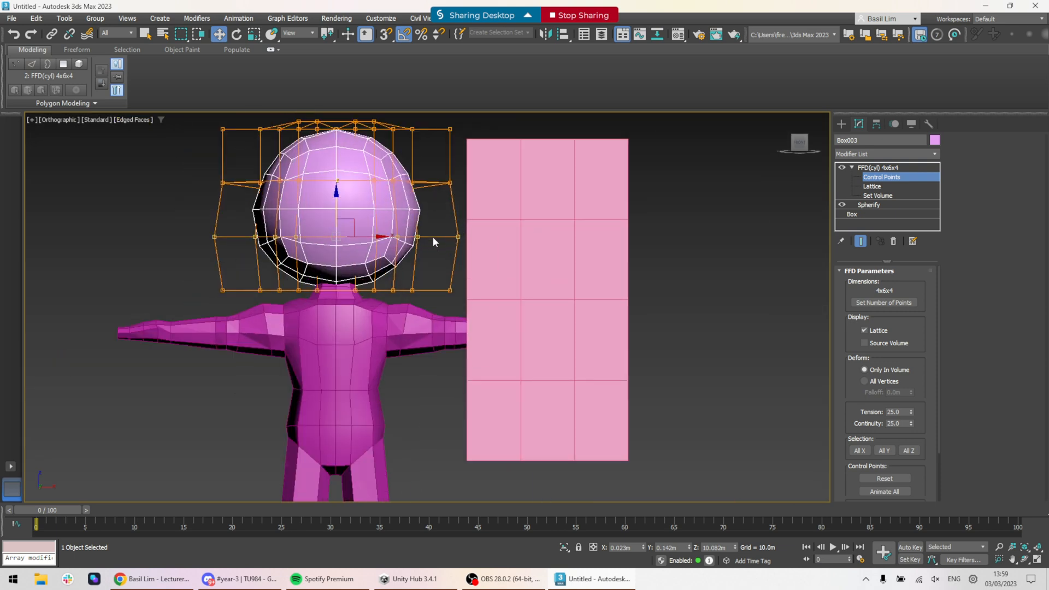
- Narrow the second-lowest row of head control points along X and rescale the upper-middle row sideways
{"action": "key", "text": "r"}
{"action": "left_click_drag", "start_coordinate": [391, 236], "coordinate": [380, 235]}
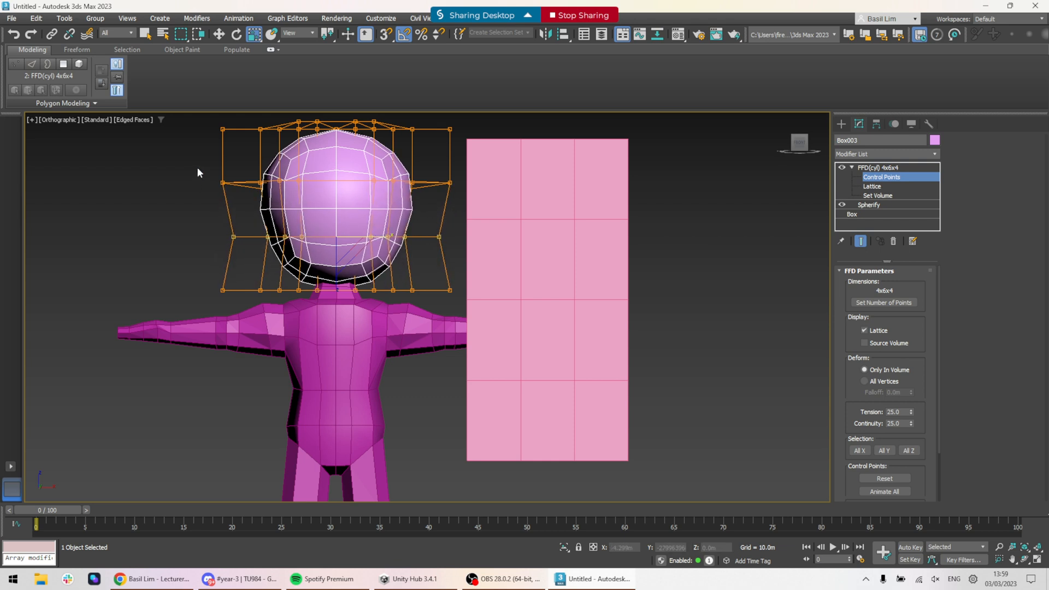
{"action": "left_click_drag", "start_coordinate": [496, 220], "coordinate": [495, 219]}
{"action": "left_click_drag", "start_coordinate": [383, 182], "coordinate": [389, 183]}
{"action": "middle_click_drag", "start_coordinate": [382, 263], "coordinate": [550, 223], "text": "alt"}
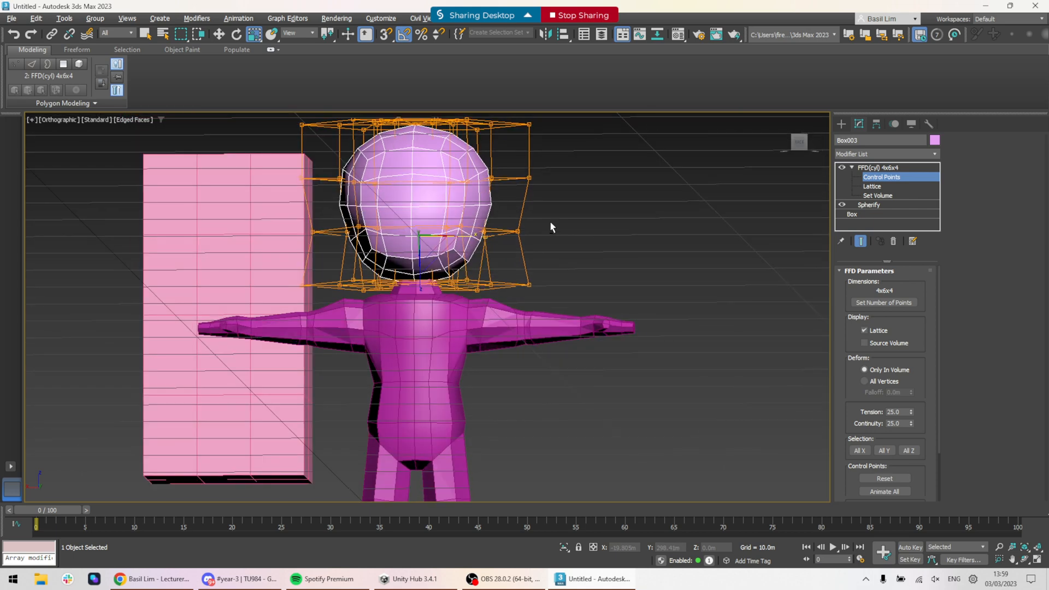
{"action": "left_click_drag", "start_coordinate": [268, 197], "coordinate": [245, 195]}
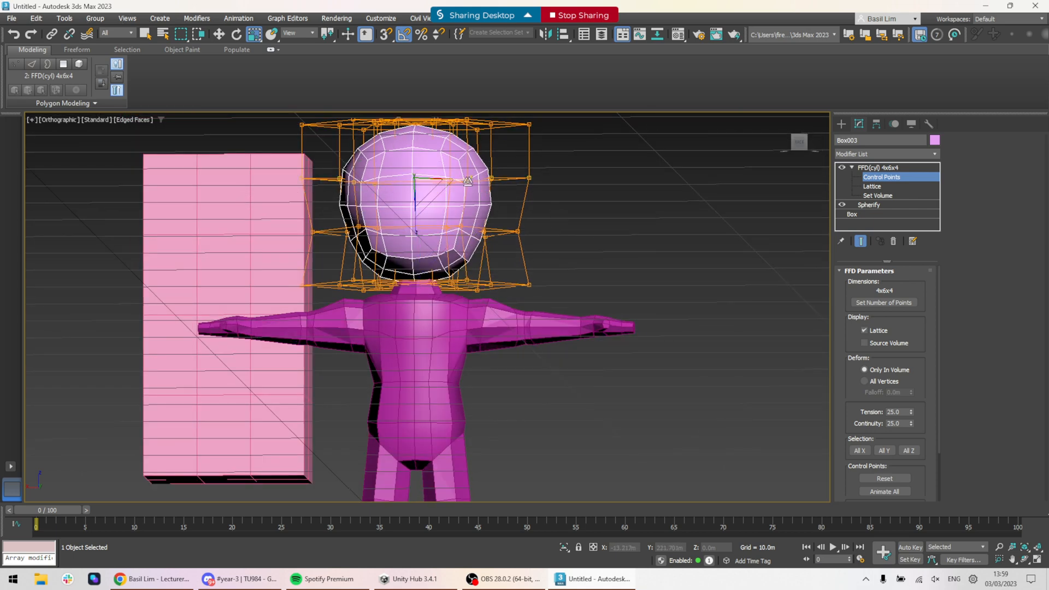
{"action": "left_click_drag", "start_coordinate": [465, 179], "coordinate": [464, 179]}
{"action": "left_click", "coordinate": [842, 124]}
{"action": "left_click", "coordinate": [645, 319]}
- Select the body, squash it slightly along Z, and move it up to about Z 4.09 m so the neck meets the head
{"action": "middle_click_drag", "start_coordinate": [645, 320], "coordinate": [663, 411], "text": "alt"}
{"action": "scroll", "coordinate": [663, 411], "scroll_direction": "down", "scroll_amount": 5}
{"action": "middle_click_drag", "start_coordinate": [659, 229], "coordinate": [637, 486]}
{"action": "scroll", "coordinate": [599, 471], "scroll_direction": "up", "scroll_amount": 5}
{"action": "left_click", "coordinate": [614, 469]}
{"action": "right_click", "coordinate": [611, 406]}
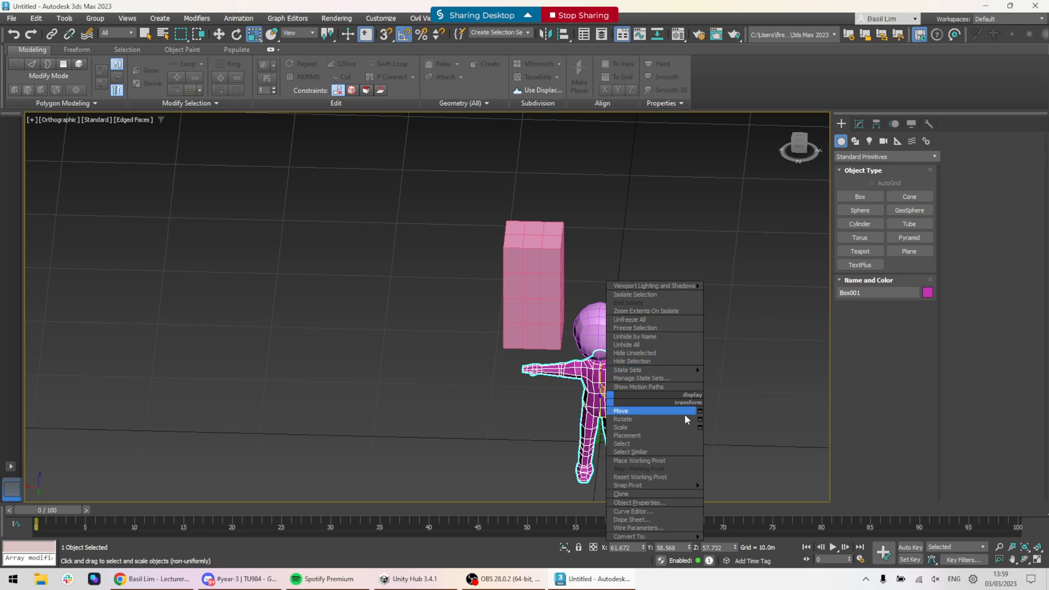
{"action": "left_click", "coordinate": [859, 124]}
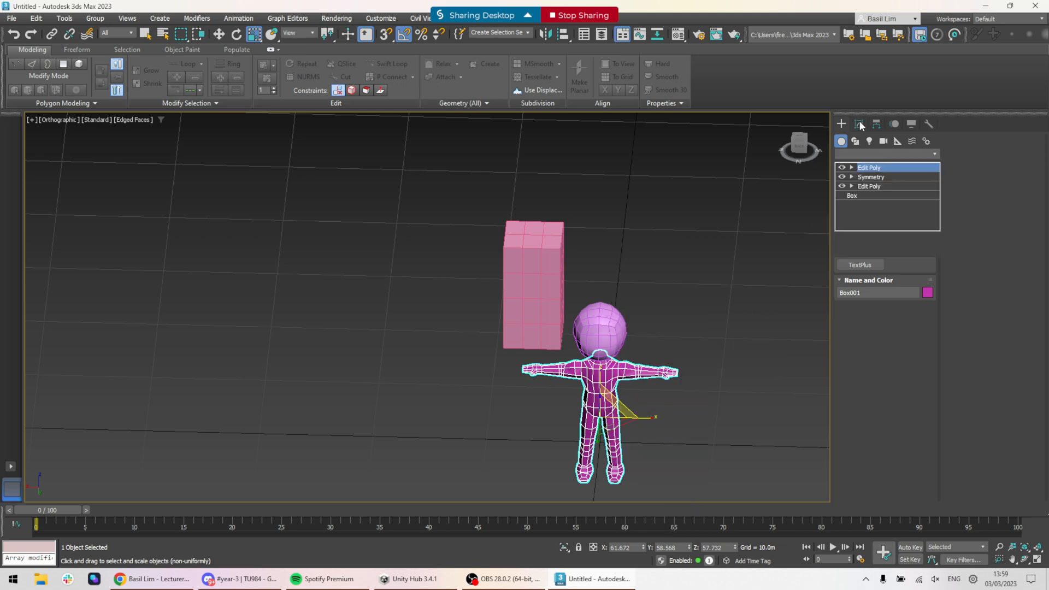
{"action": "right_click", "coordinate": [608, 381]}
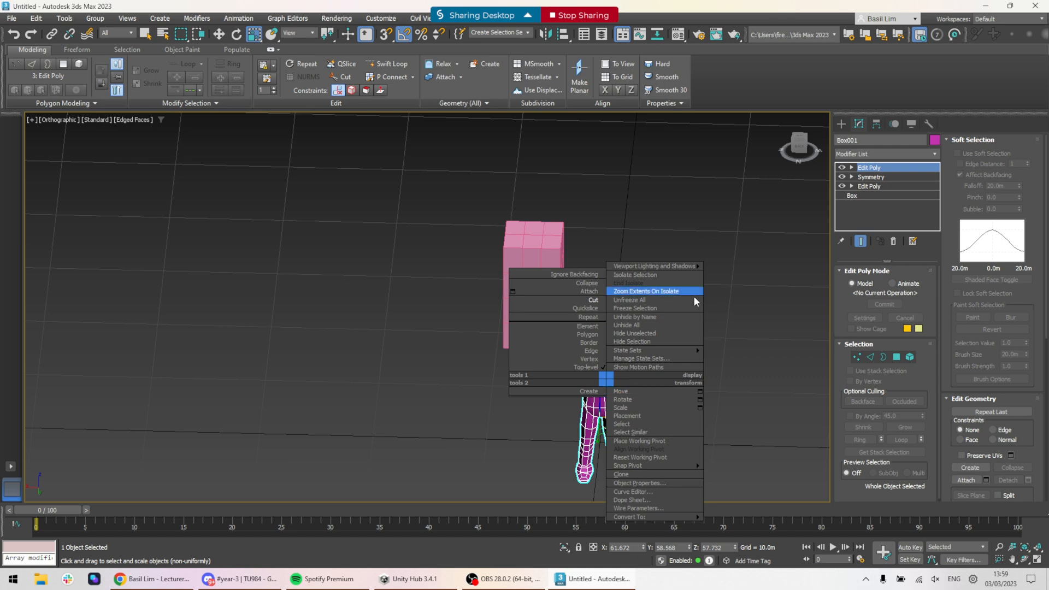
{"action": "left_click", "coordinate": [747, 326]}
{"action": "middle_click_drag", "start_coordinate": [627, 389], "coordinate": [646, 351], "text": "alt"}
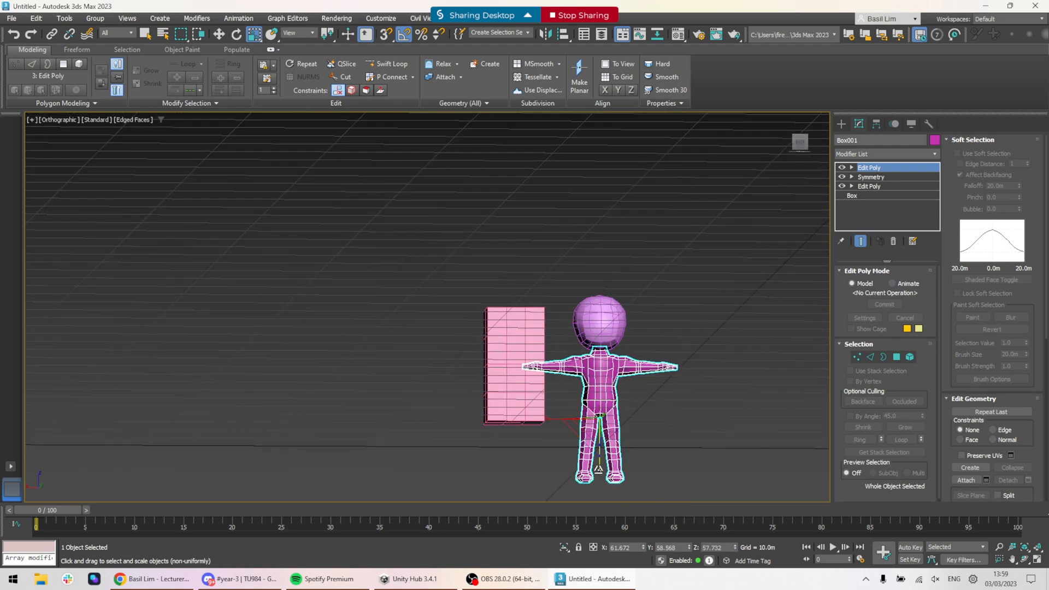
{"action": "left_click_drag", "start_coordinate": [599, 469], "coordinate": [599, 455]}
{"action": "key", "text": "w"}
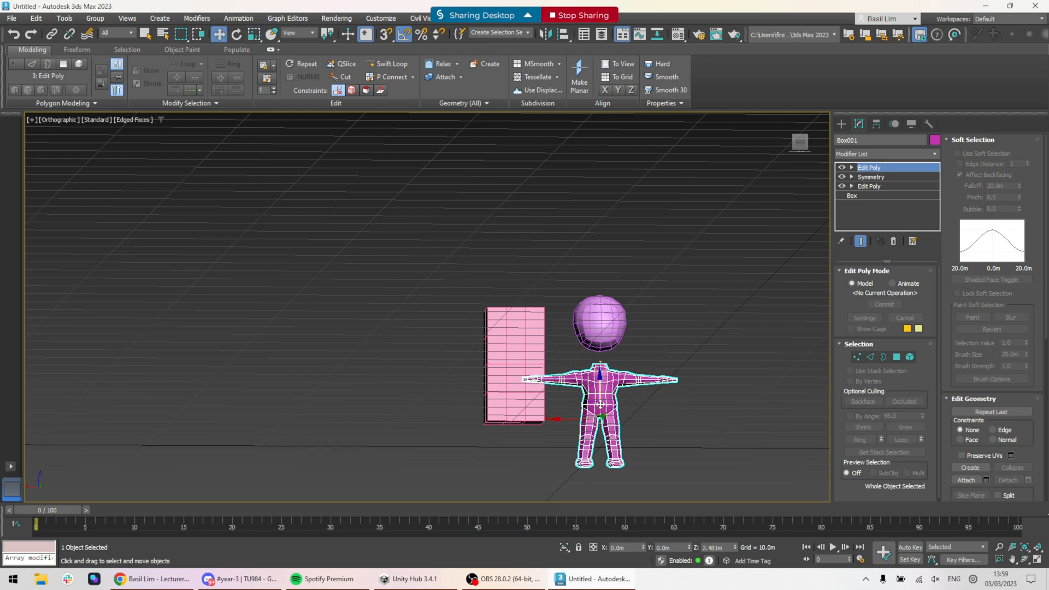
{"action": "left_click_drag", "start_coordinate": [601, 386], "coordinate": [602, 368]}
- Attach the head to the body's Edit Poly mesh so both form a single object
{"action": "middle_click_drag", "start_coordinate": [628, 389], "coordinate": [702, 396], "text": "alt"}
{"action": "scroll", "coordinate": [701, 400], "scroll_direction": "up", "scroll_amount": 4}
{"action": "right_click", "coordinate": [543, 353]}
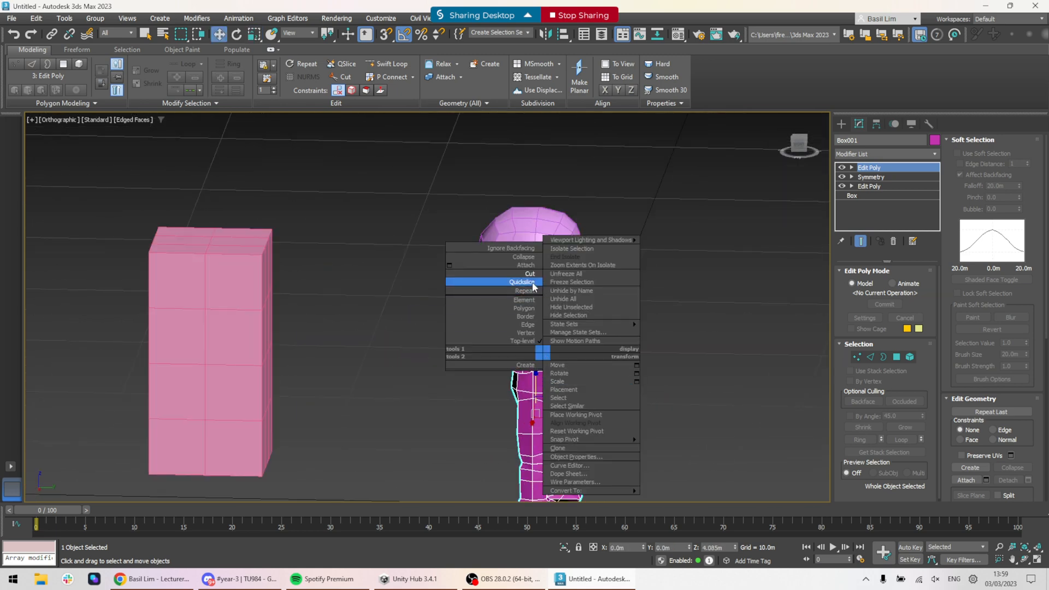
{"action": "left_click", "coordinate": [530, 265]}
{"action": "left_click", "coordinate": [539, 256]}
{"action": "middle_click_drag", "start_coordinate": [694, 349], "coordinate": [585, 349], "text": "alt"}
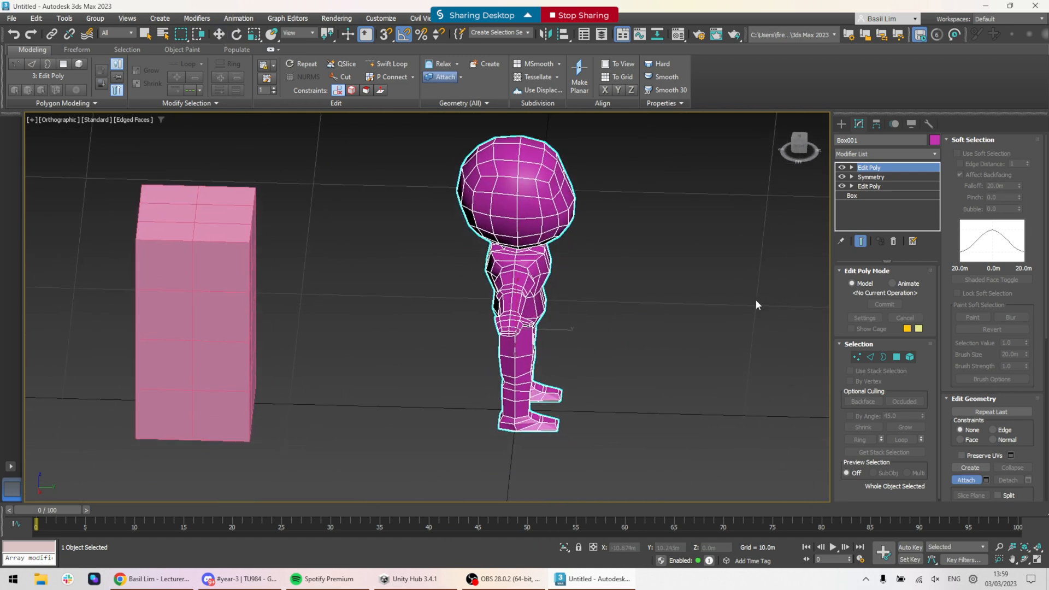
{"action": "left_click", "coordinate": [801, 140]}
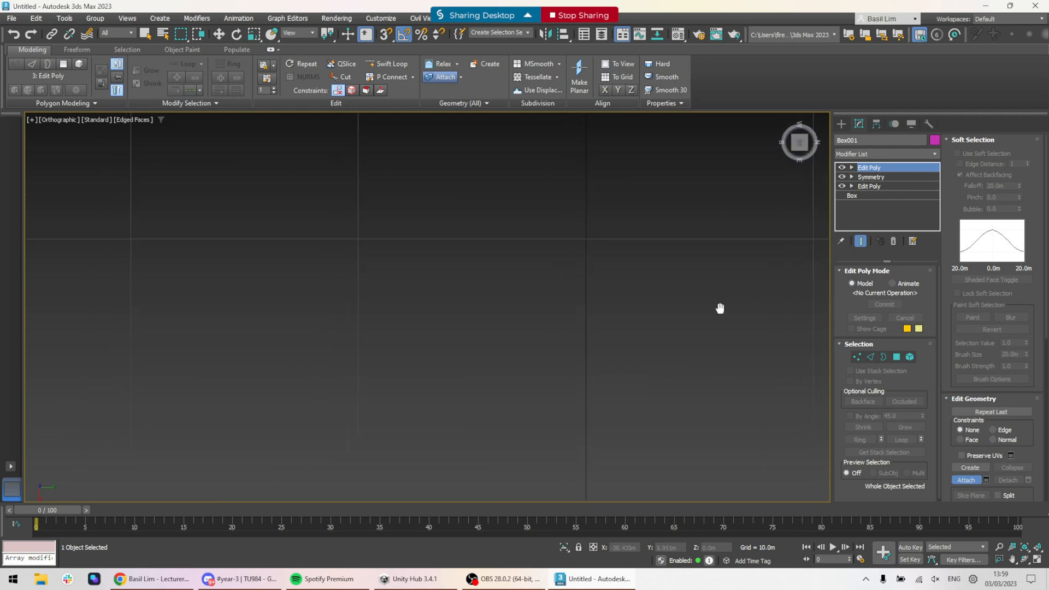
{"action": "middle_click_drag", "start_coordinate": [672, 405], "coordinate": [674, 395], "text": "alt"}
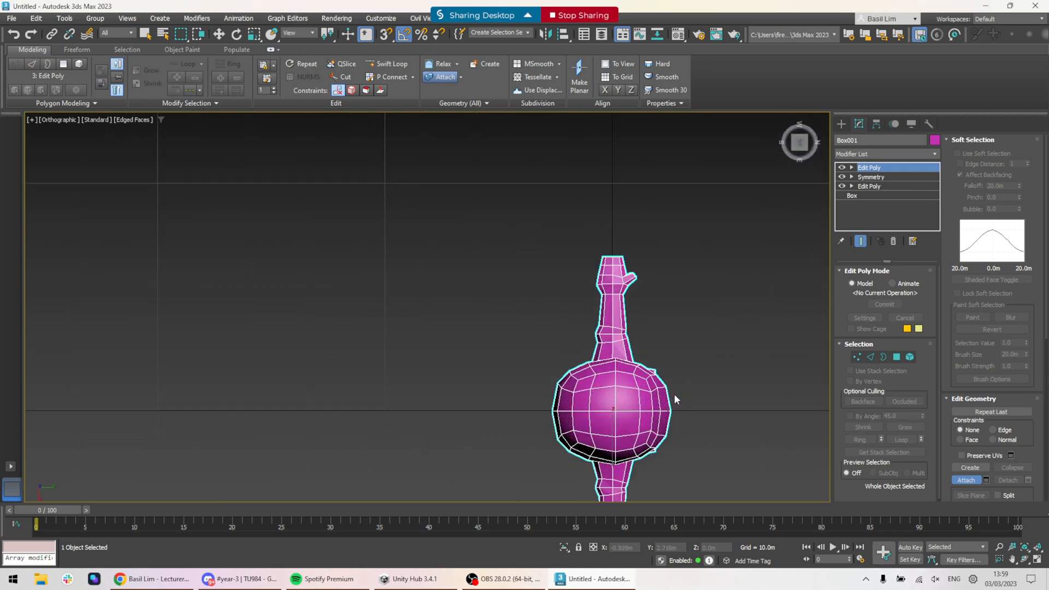
{"action": "middle_click_drag", "start_coordinate": [720, 428], "coordinate": [682, 330], "text": "alt"}
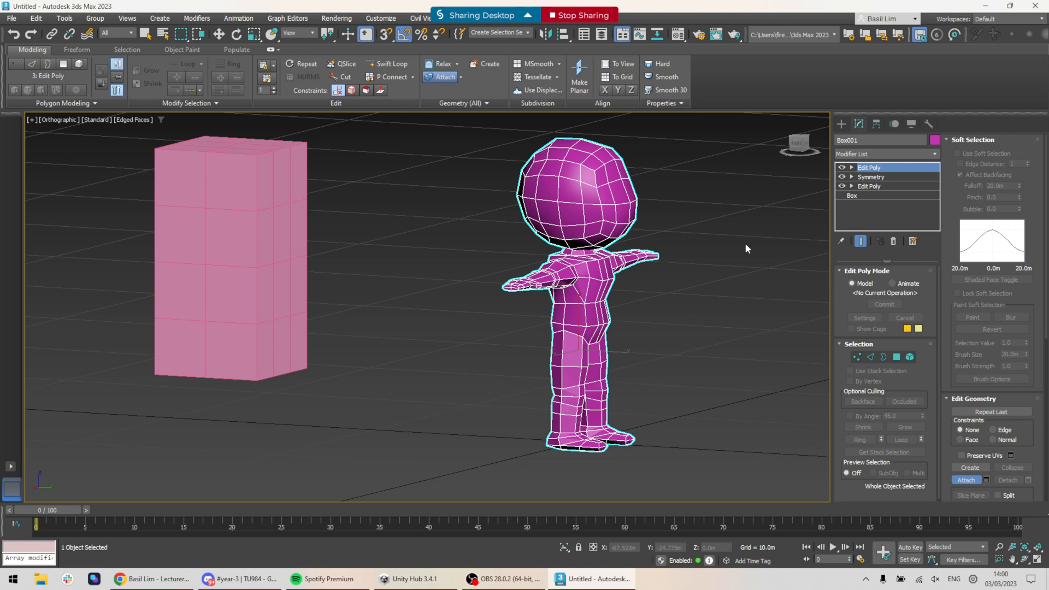
{"action": "left_click", "coordinate": [842, 124]}
{"action": "key", "text": "w"}
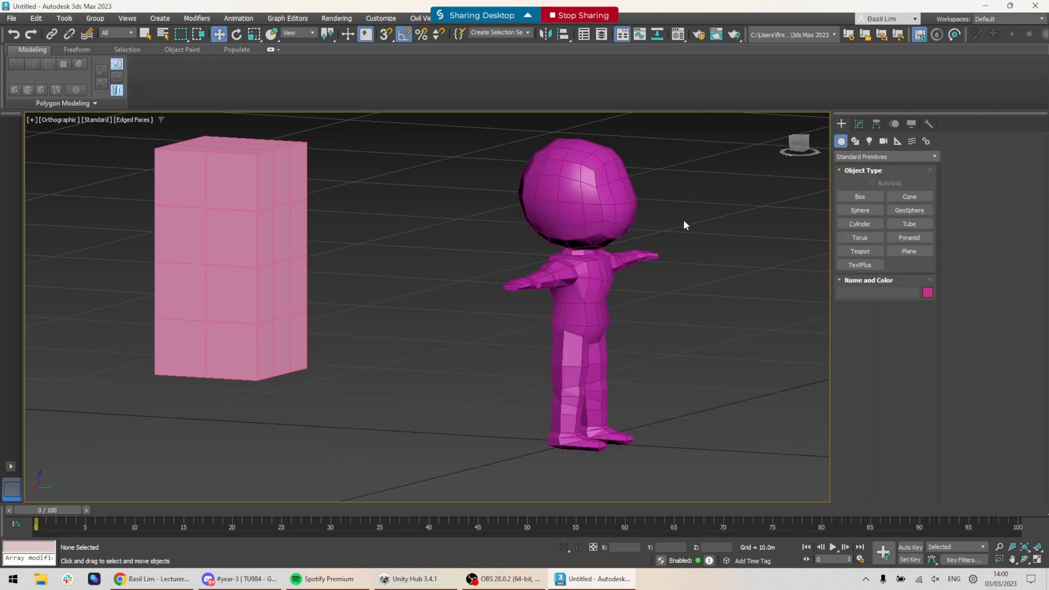
- Adjust only the character's pivot, snapping it to the grid origin between the feet
{"action": "left_click", "coordinate": [876, 123]}
{"action": "left_click", "coordinate": [883, 200]}
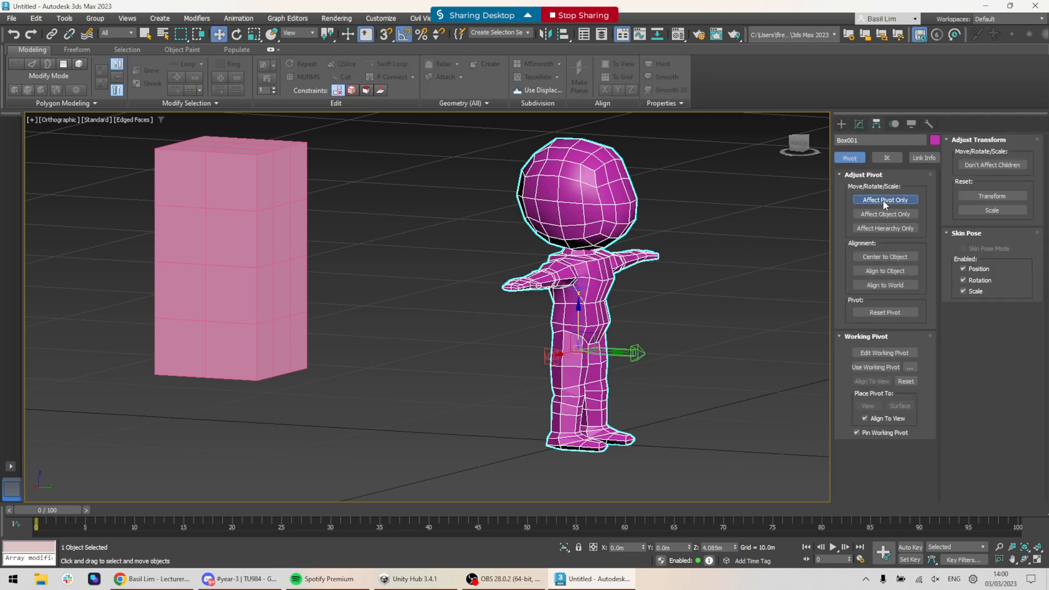
{"action": "left_click", "coordinate": [885, 257]}
{"action": "key", "text": "s"}
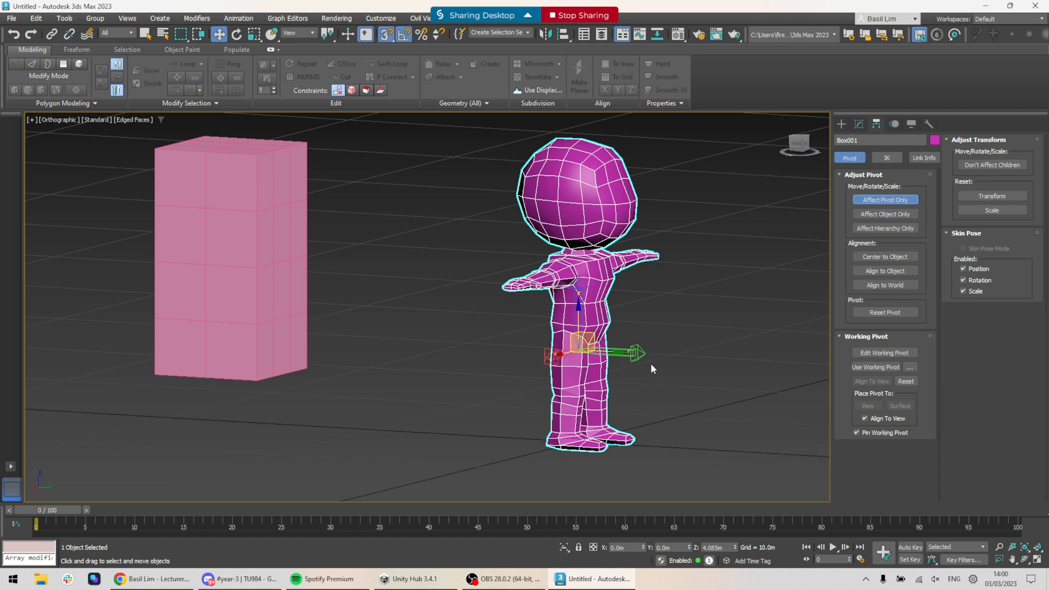
{"action": "middle_click_drag", "start_coordinate": [650, 363], "coordinate": [615, 358], "text": "alt"}
{"action": "left_click_drag", "start_coordinate": [614, 358], "coordinate": [580, 444]}
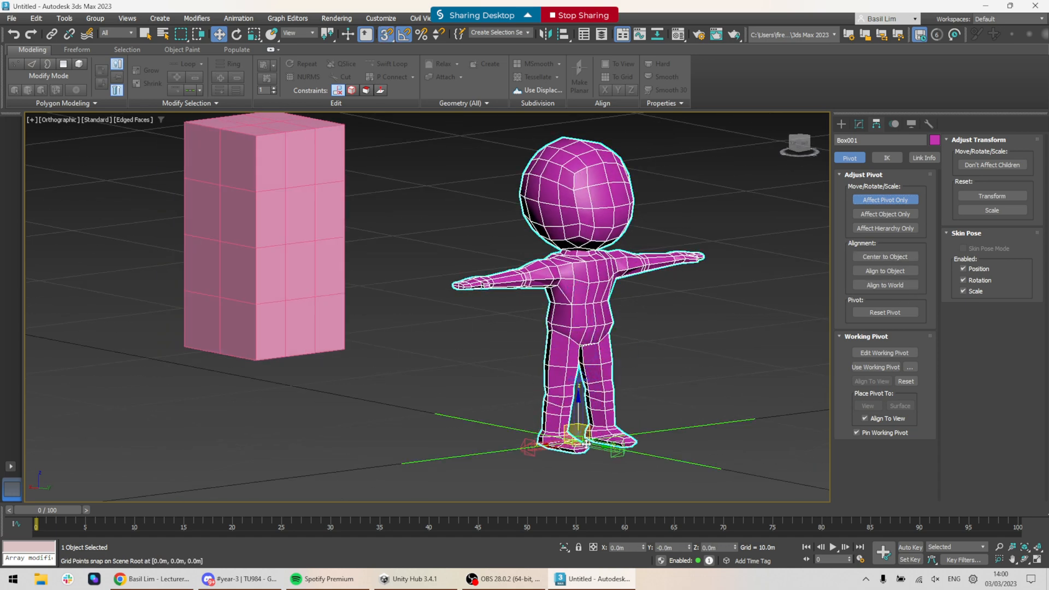
{"action": "left_click", "coordinate": [878, 200]}
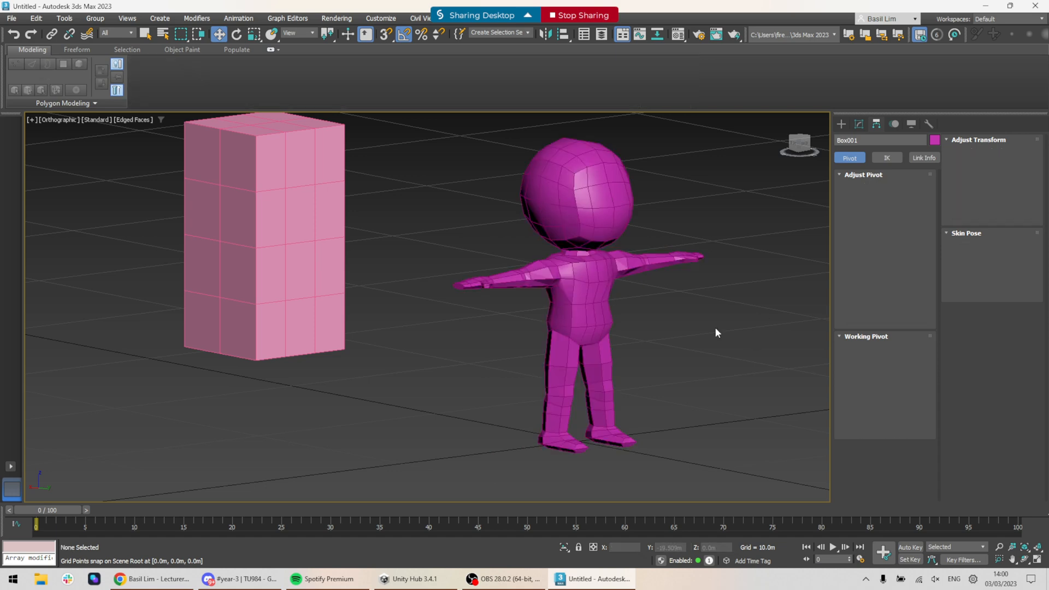
{"action": "middle_click_drag", "start_coordinate": [695, 288], "coordinate": [664, 361], "text": "alt"}
{"action": "scroll", "coordinate": [673, 366], "scroll_direction": "down", "scroll_amount": 4}
{"action": "scroll", "coordinate": [710, 370], "scroll_direction": "up", "scroll_amount": 6}
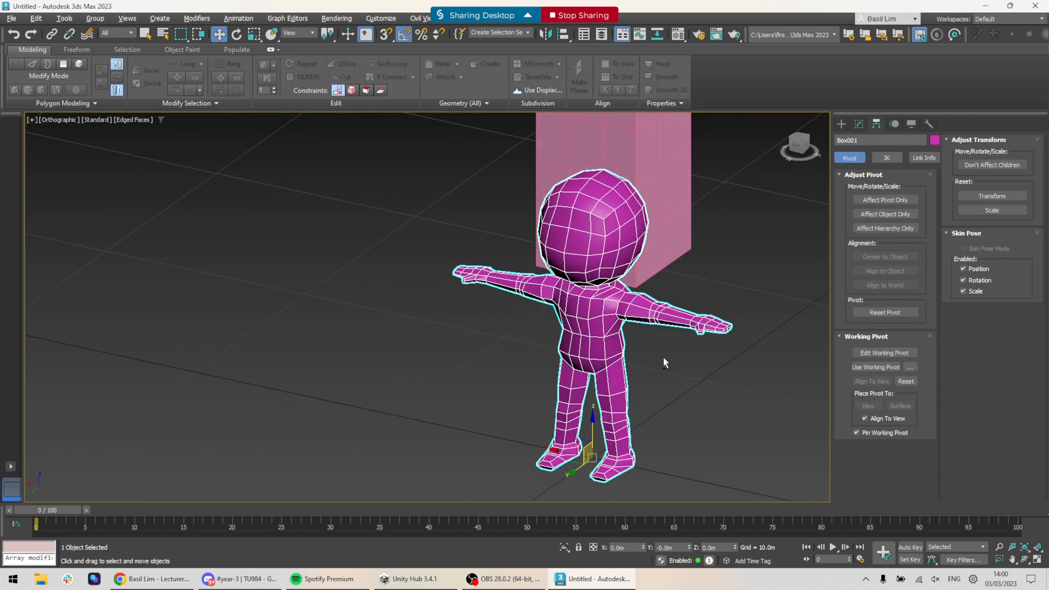
{"action": "left_click", "coordinate": [13, 18]}
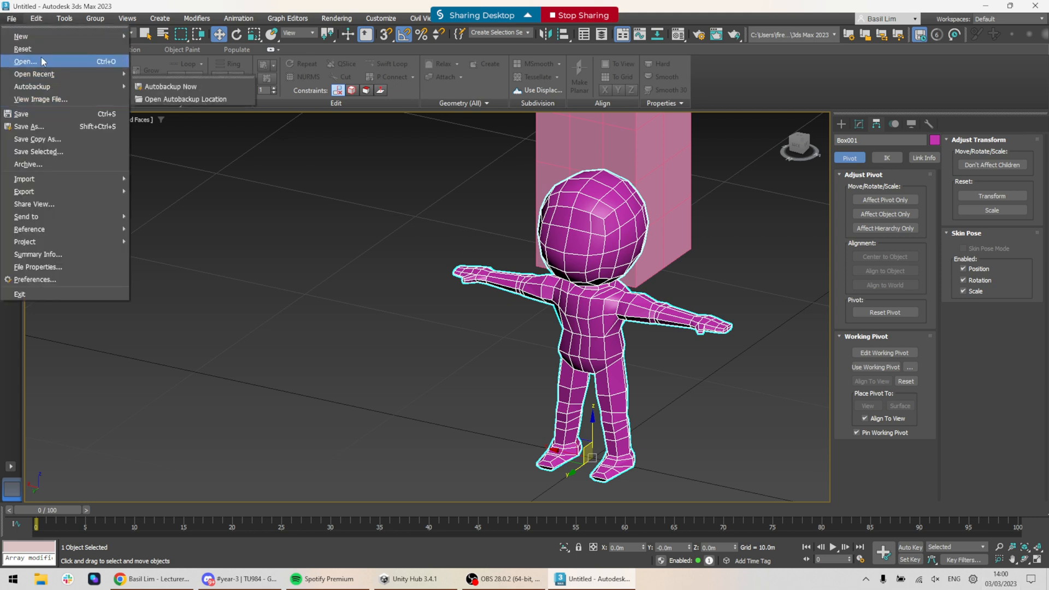
{"action": "mouse_move", "coordinate": [64, 191]}
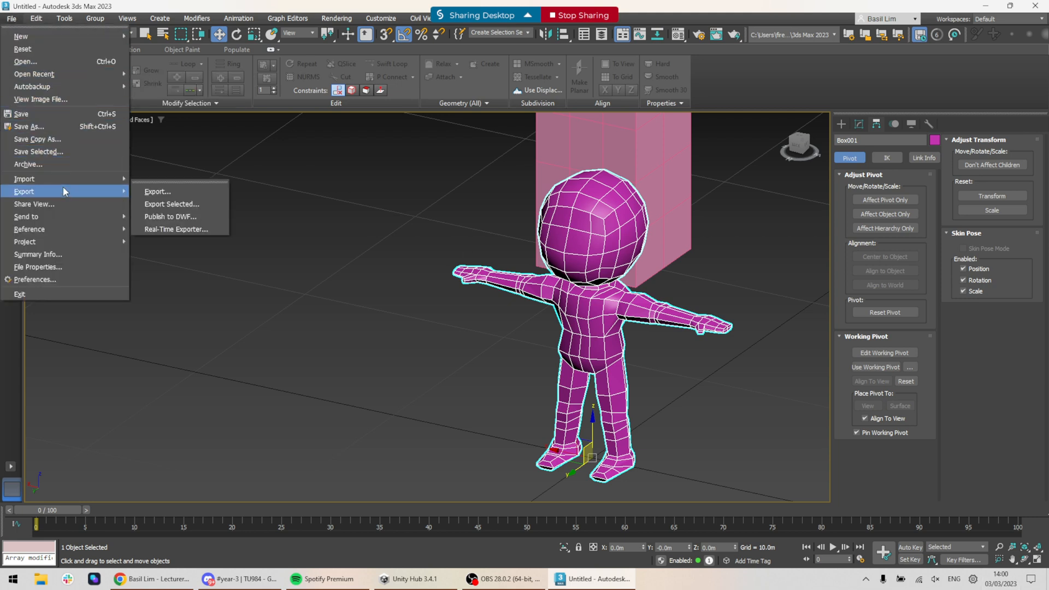
{"action": "left_click", "coordinate": [194, 204]}
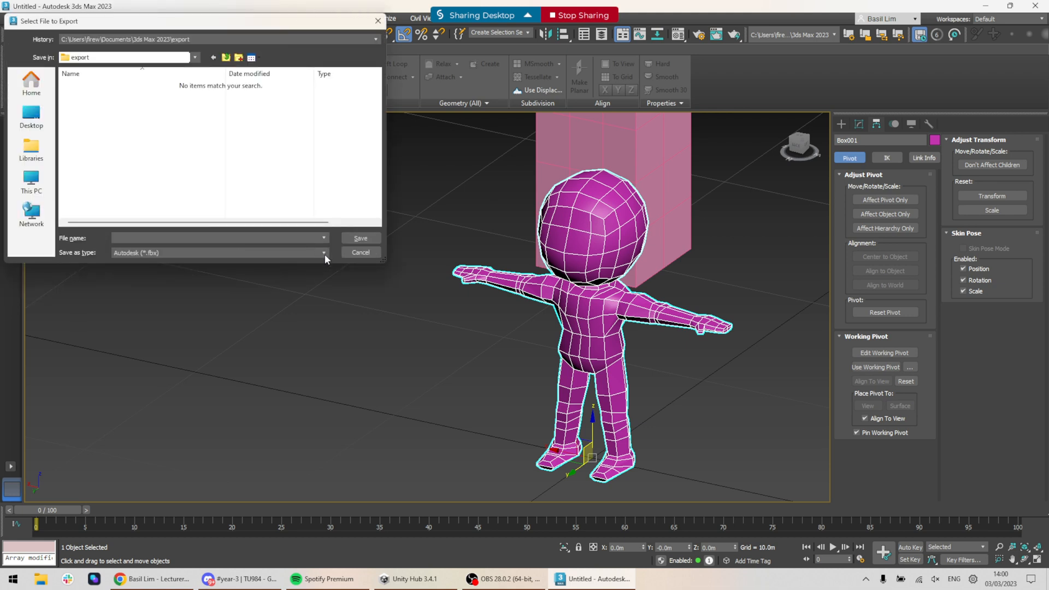
{"action": "left_click", "coordinate": [360, 252]}
- Select all of the character's elements, clear their smoothing groups and smooth the mesh again
{"action": "left_click", "coordinate": [859, 126]}
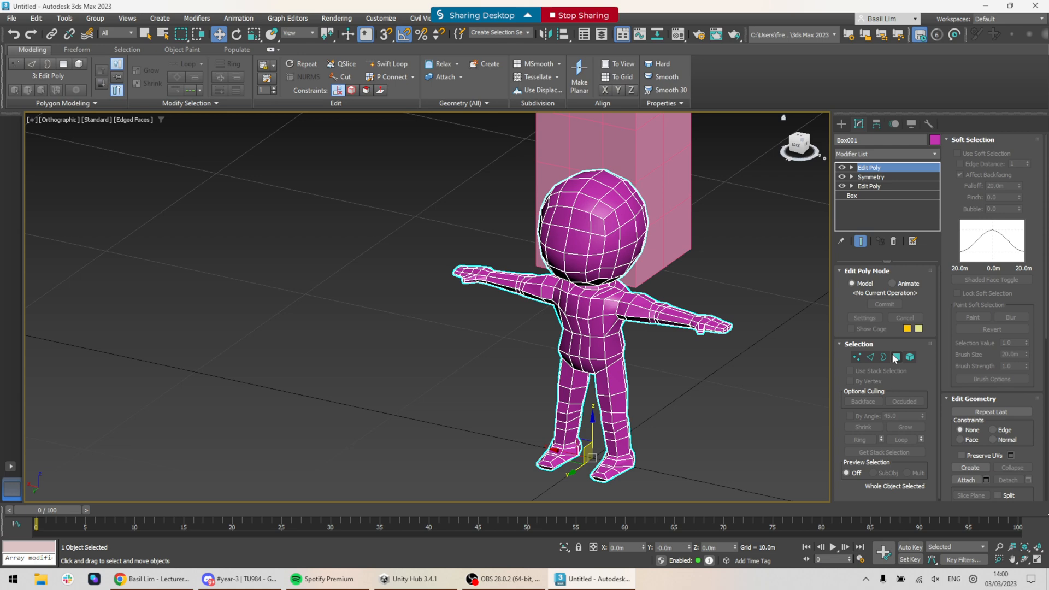
{"action": "left_click", "coordinate": [910, 357]}
{"action": "scroll", "coordinate": [704, 371], "scroll_direction": "down", "scroll_amount": 3}
{"action": "left_click", "coordinate": [705, 339]}
{"action": "scroll", "coordinate": [992, 368], "scroll_direction": "down", "scroll_amount": 2}
{"action": "scroll", "coordinate": [992, 368], "scroll_direction": "down", "scroll_amount": 4}
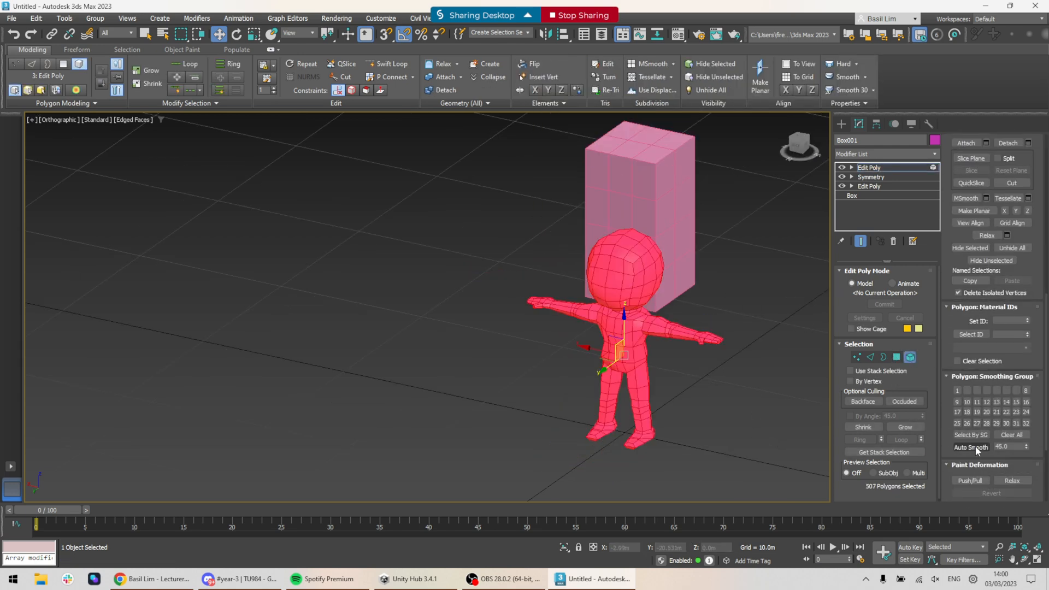
{"action": "left_click", "coordinate": [1014, 435]}
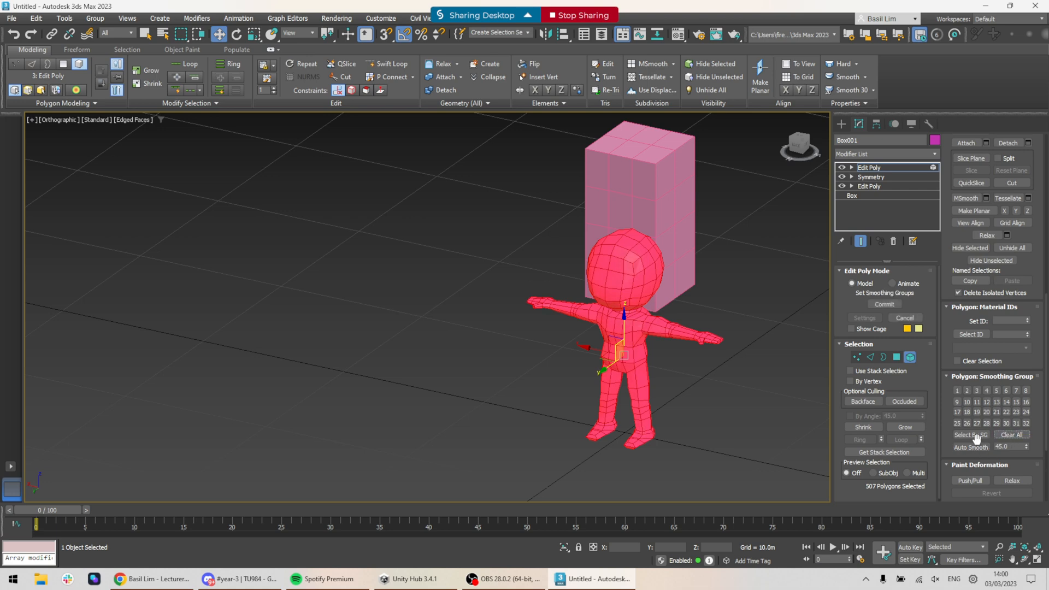
{"action": "left_click", "coordinate": [842, 124]}
{"action": "left_click", "coordinate": [722, 321]}
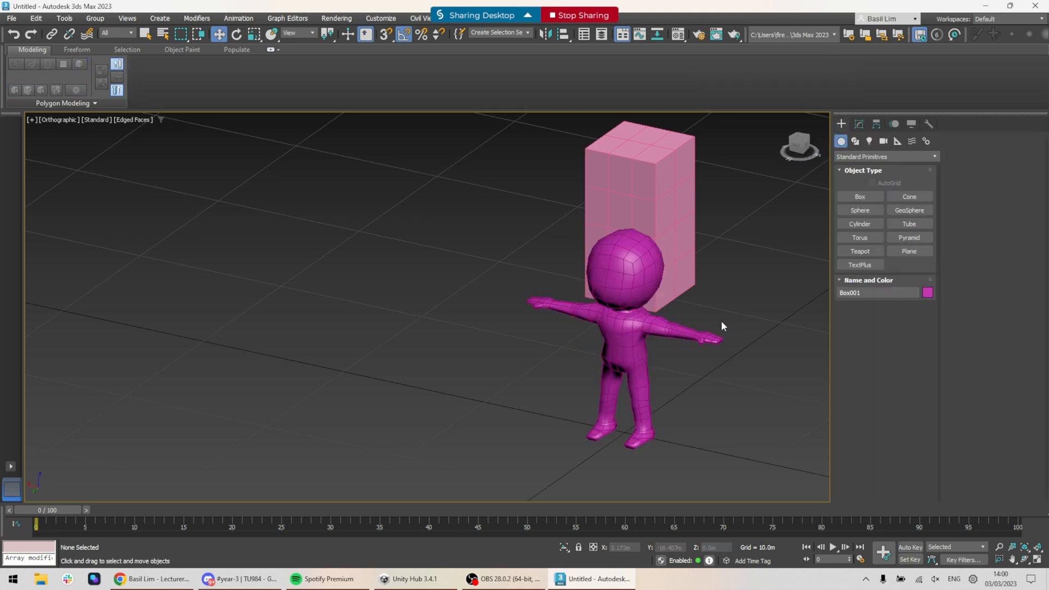
- Select the five lower-belly vertices in side view and pull them inward along Y to flatten the belly
{"action": "left_click", "coordinate": [645, 338]}
{"action": "middle_click_drag", "start_coordinate": [648, 357], "coordinate": [703, 351], "text": "alt"}
{"action": "scroll", "coordinate": [690, 365], "scroll_direction": "up", "scroll_amount": 5}
{"action": "scroll", "coordinate": [631, 351], "scroll_direction": "up", "scroll_amount": 5}
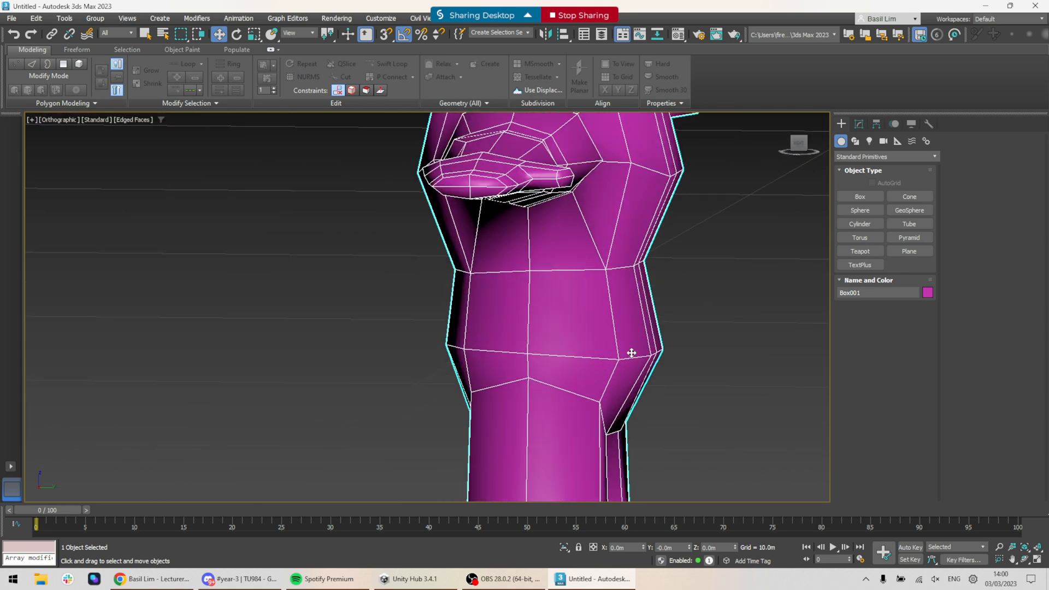
{"action": "left_click", "coordinate": [859, 124]}
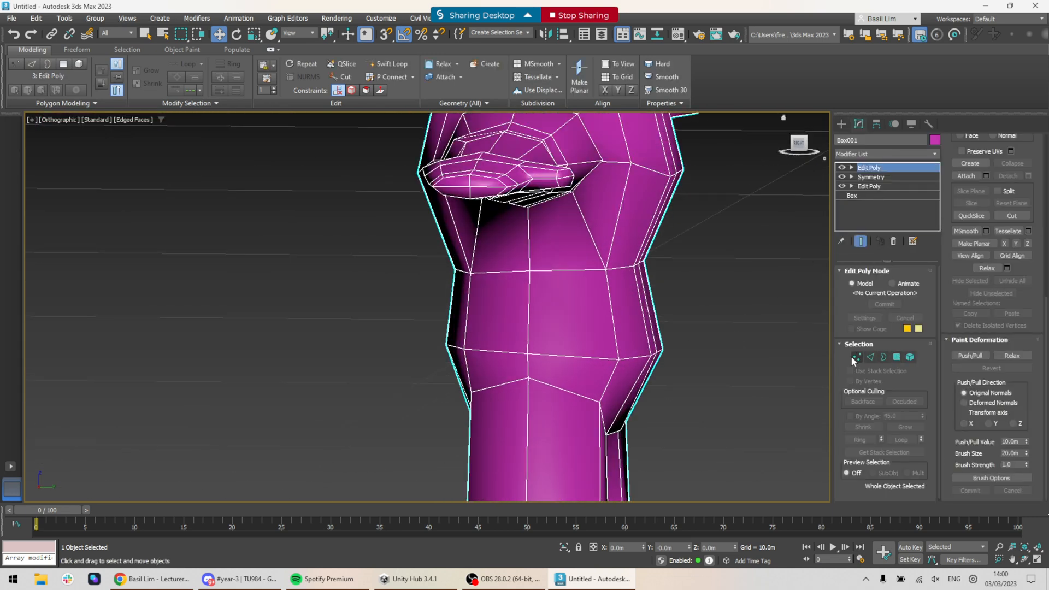
{"action": "left_click", "coordinate": [857, 358]}
{"action": "middle_click_drag", "start_coordinate": [713, 368], "coordinate": [720, 367], "text": "alt"}
{"action": "left_click_drag", "start_coordinate": [641, 378], "coordinate": [639, 377]}
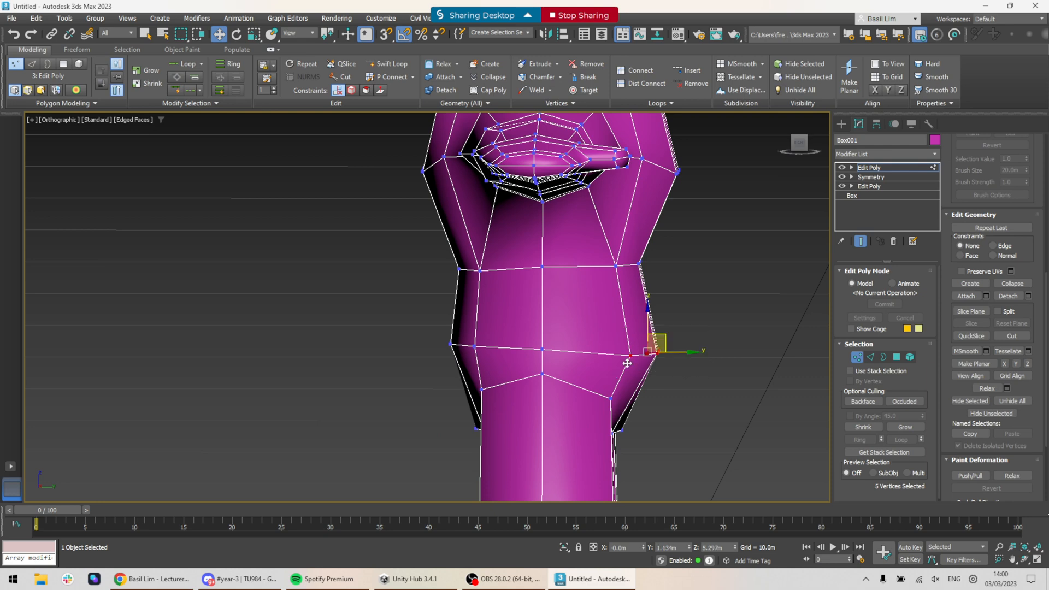
{"action": "left_click_drag", "start_coordinate": [668, 338], "coordinate": [648, 336]}
- Lower the three rear-centre hip vertices by about 0.26 m and move the neighbouring pair slightly down to match
{"action": "middle_click_drag", "start_coordinate": [521, 349], "coordinate": [469, 356], "text": "alt"}
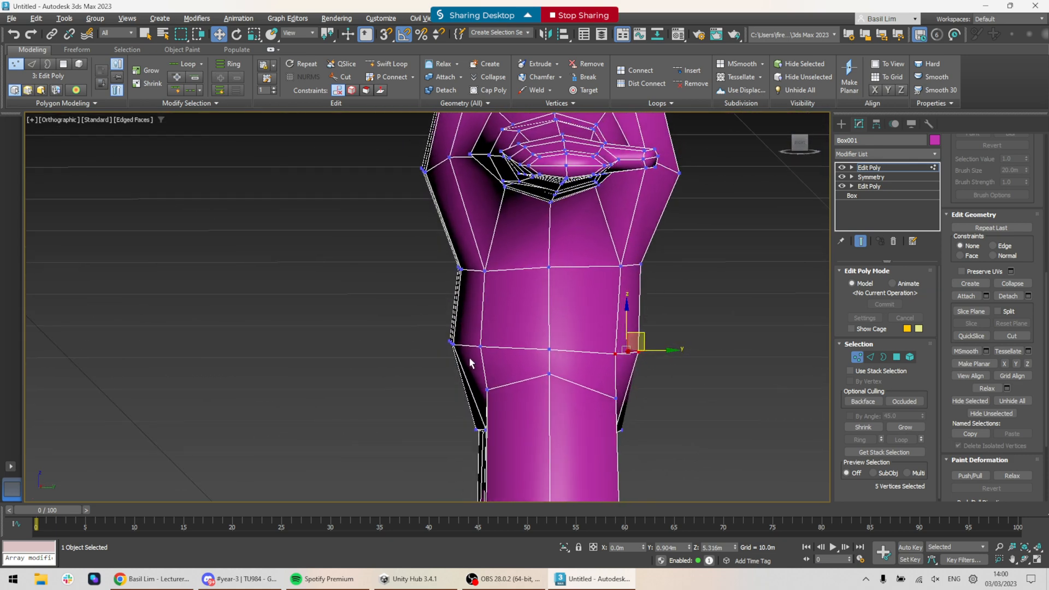
{"action": "left_click_drag", "start_coordinate": [420, 316], "coordinate": [469, 350]}
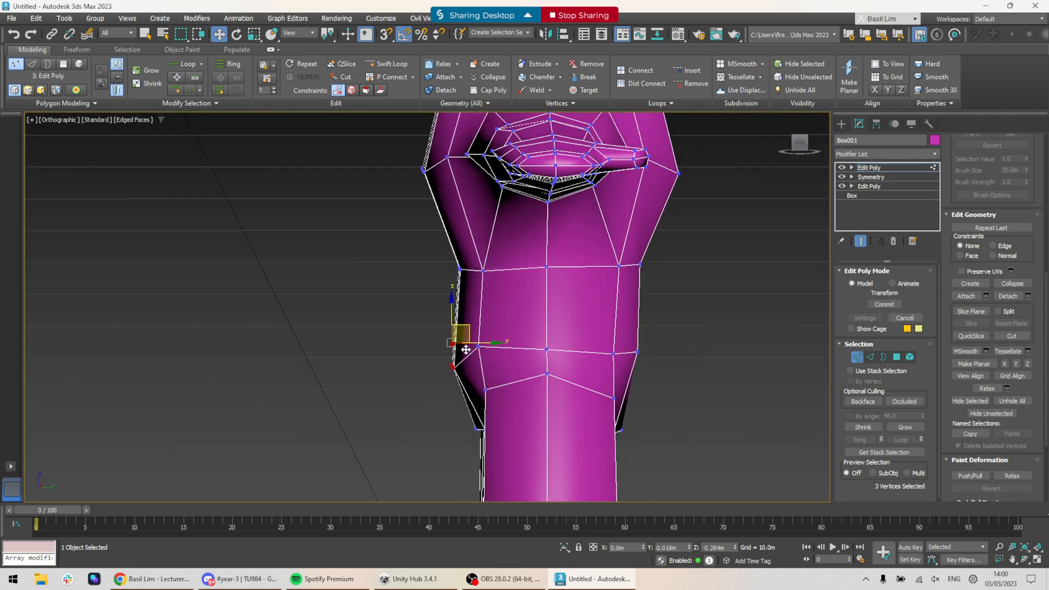
{"action": "middle_click_drag", "start_coordinate": [469, 350], "coordinate": [488, 340], "text": "alt"}
{"action": "left_click_drag", "start_coordinate": [501, 316], "coordinate": [469, 363]}
{"action": "middle_click_drag", "start_coordinate": [485, 356], "coordinate": [486, 360], "text": "alt"}
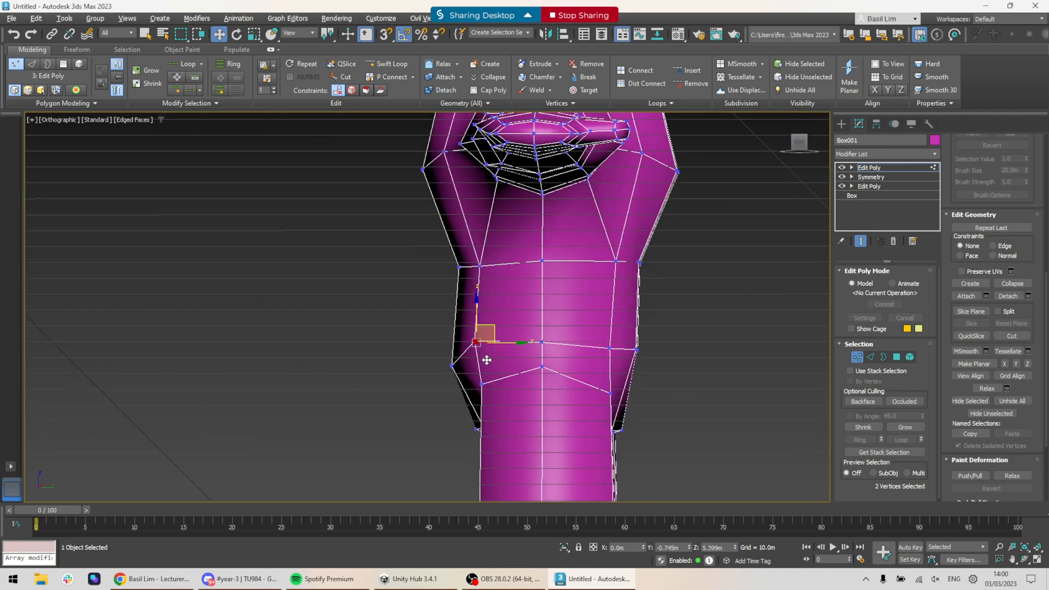
{"action": "left_click_drag", "start_coordinate": [488, 327], "coordinate": [490, 333]}
- Move the front hip vertex pair slightly down and inward, and lower the three centre belly vertices to about Z 5.04 m
{"action": "left_click_drag", "start_coordinate": [594, 320], "coordinate": [627, 372]}
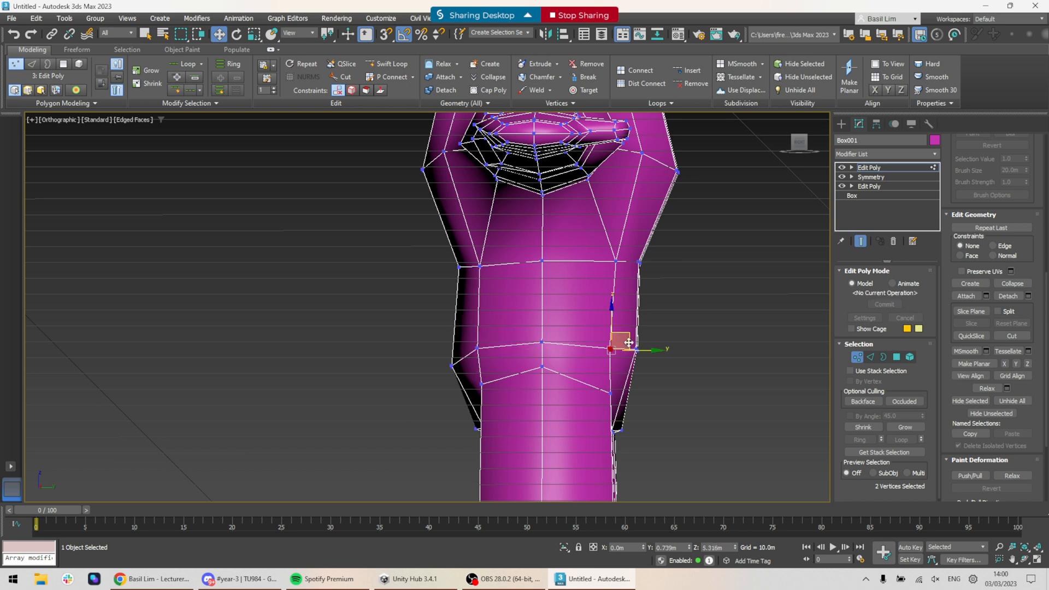
{"action": "left_click_drag", "start_coordinate": [629, 336], "coordinate": [628, 343]}
{"action": "left_click_drag", "start_coordinate": [617, 380], "coordinate": [617, 380]}
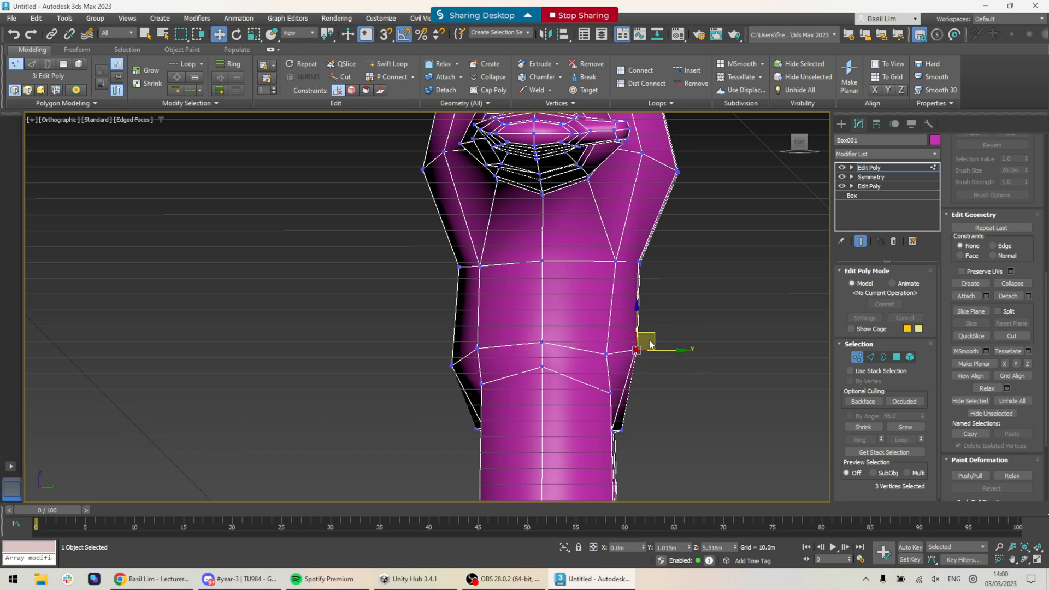
{"action": "left_click_drag", "start_coordinate": [652, 343], "coordinate": [652, 368]}
{"action": "scroll", "coordinate": [703, 360], "scroll_direction": "down", "scroll_amount": 8}
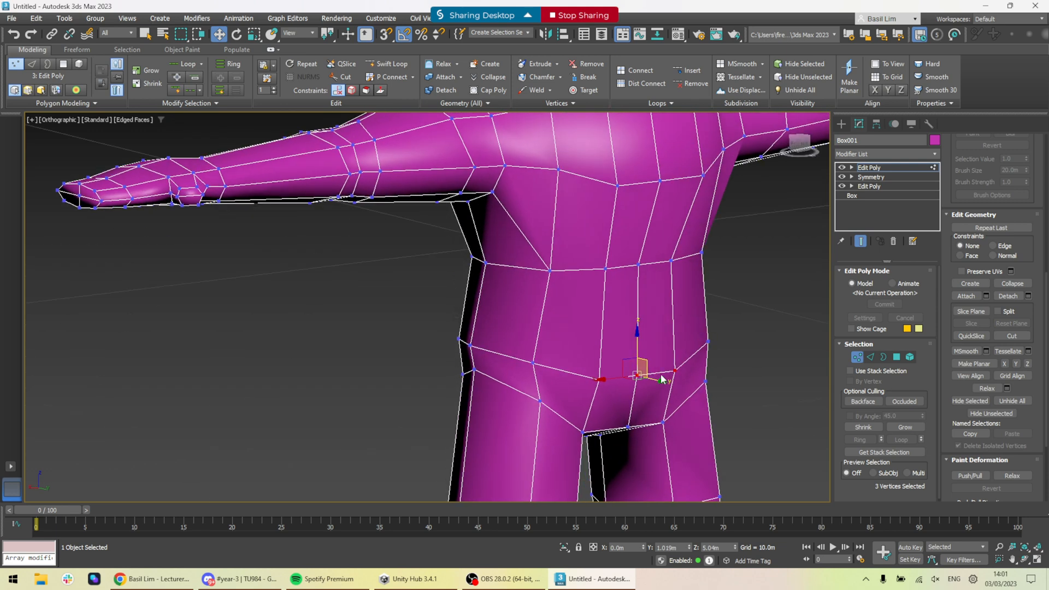
{"action": "left_click", "coordinate": [857, 357]}
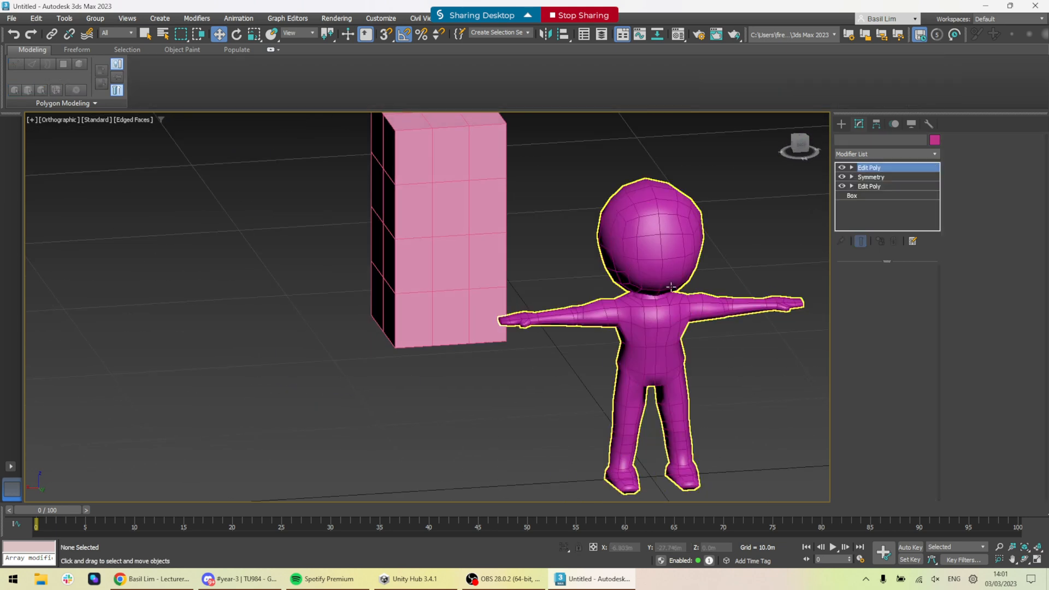
- Start saving the scene and create a new folder named Base and Retopo inside the desktop's Asset Design 2022-23 folder
{"action": "key", "text": "ctrl+s"}
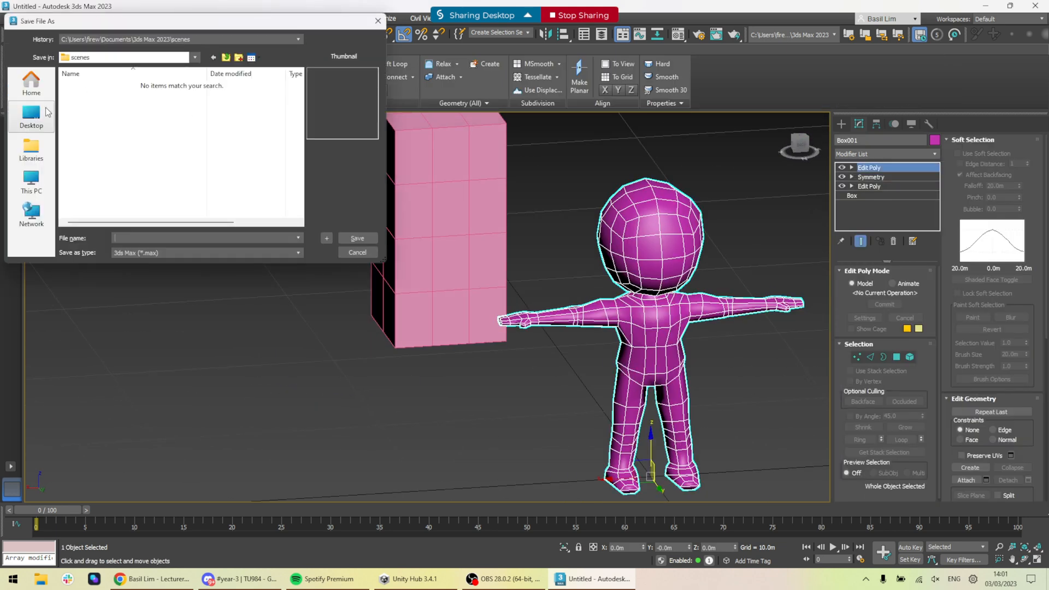
{"action": "left_click", "coordinate": [31, 116]}
{"action": "scroll", "coordinate": [133, 173], "scroll_direction": "down", "scroll_amount": 3}
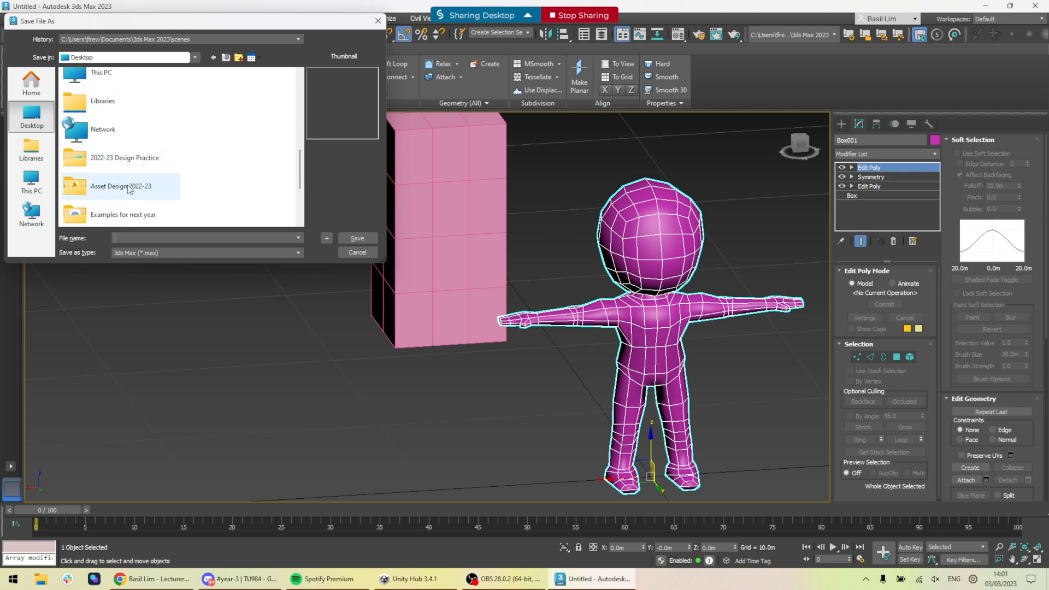
{"action": "double_click", "coordinate": [130, 188]}
{"action": "right_click", "coordinate": [129, 195]}
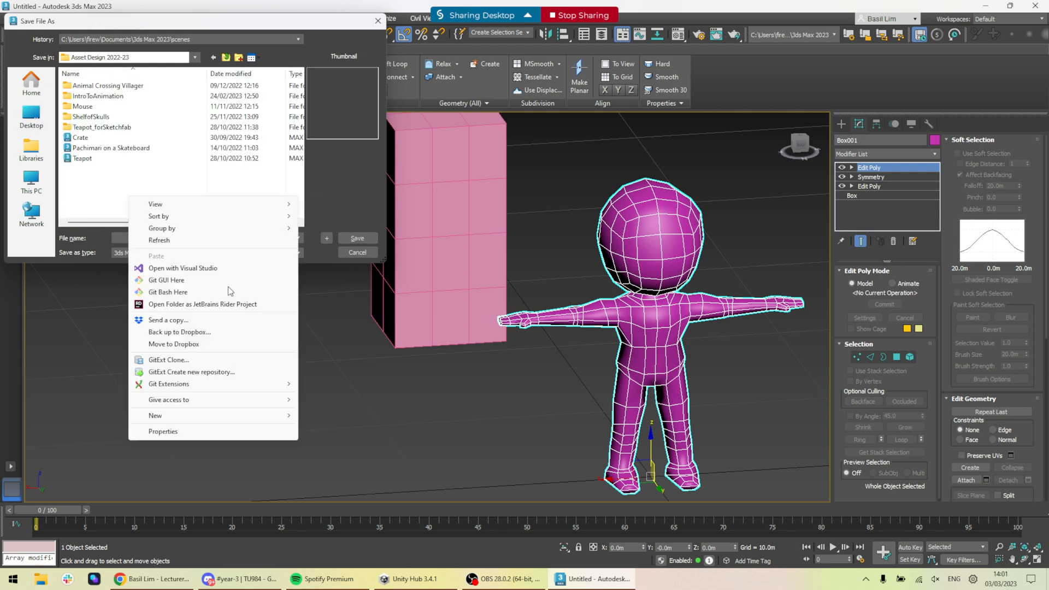
{"action": "mouse_move", "coordinate": [205, 417]}
{"action": "left_click", "coordinate": [359, 421]}
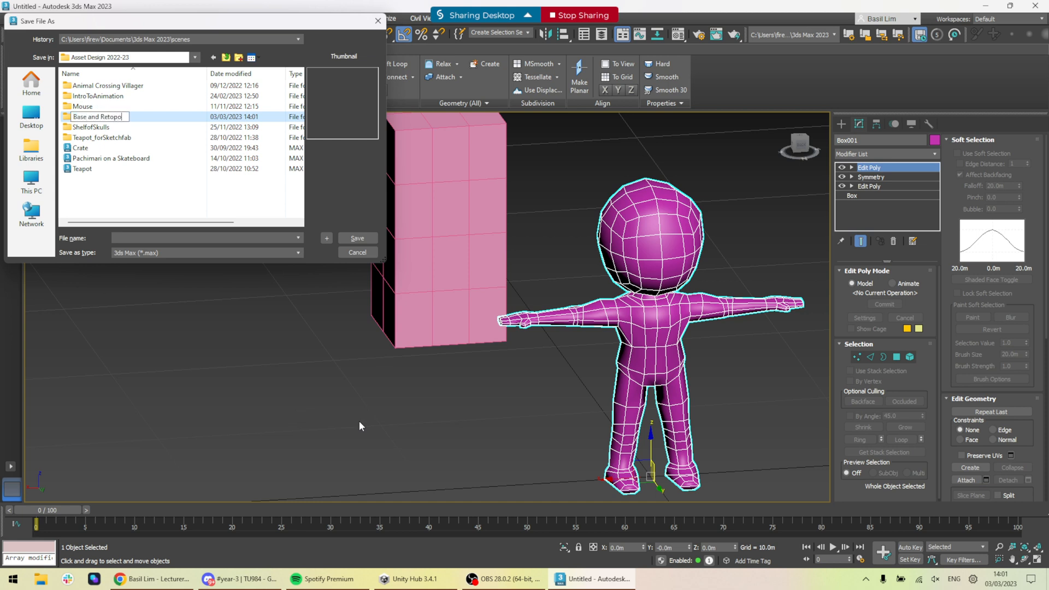
{"action": "key", "text": "Return"}
- Save the scene as BaseModel in the Base and Retopo folder
{"action": "key", "text": "Return"}
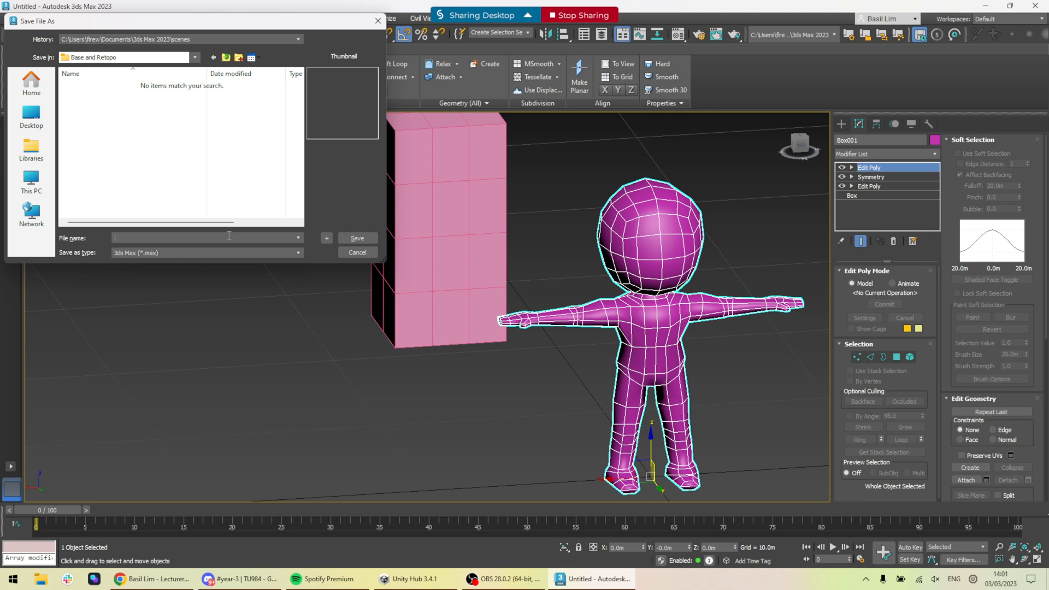
{"action": "type", "text": "BaseModel"}
{"action": "key", "text": "Return"}
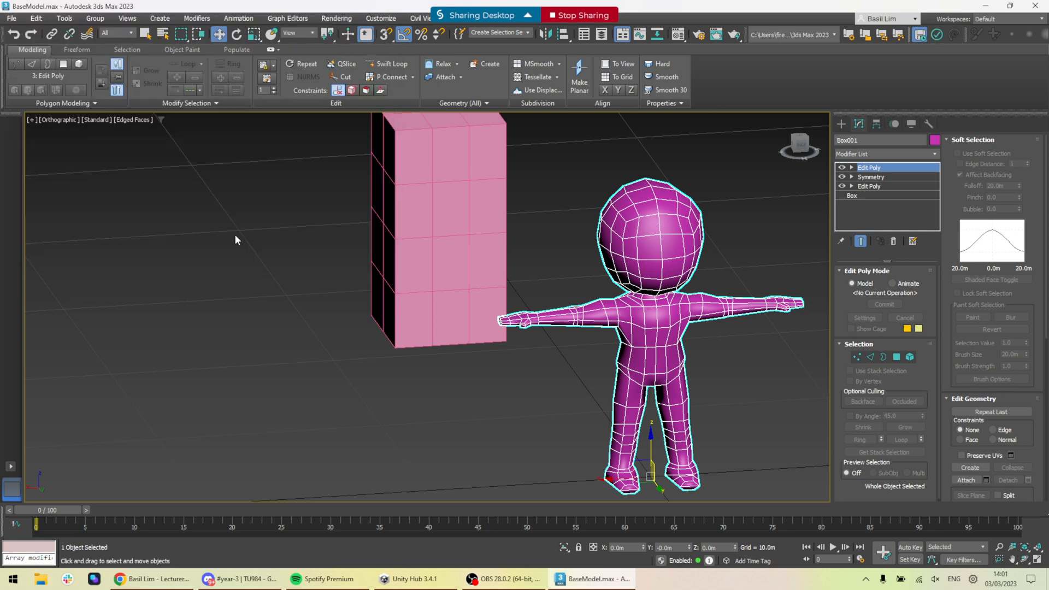
- Export only the selected character as an FBX named BaseModel_forMudbox into Asset Design 2022-23's Base and Retopo folder
{"action": "left_click", "coordinate": [9, 21]}
{"action": "mouse_move", "coordinate": [39, 192]}
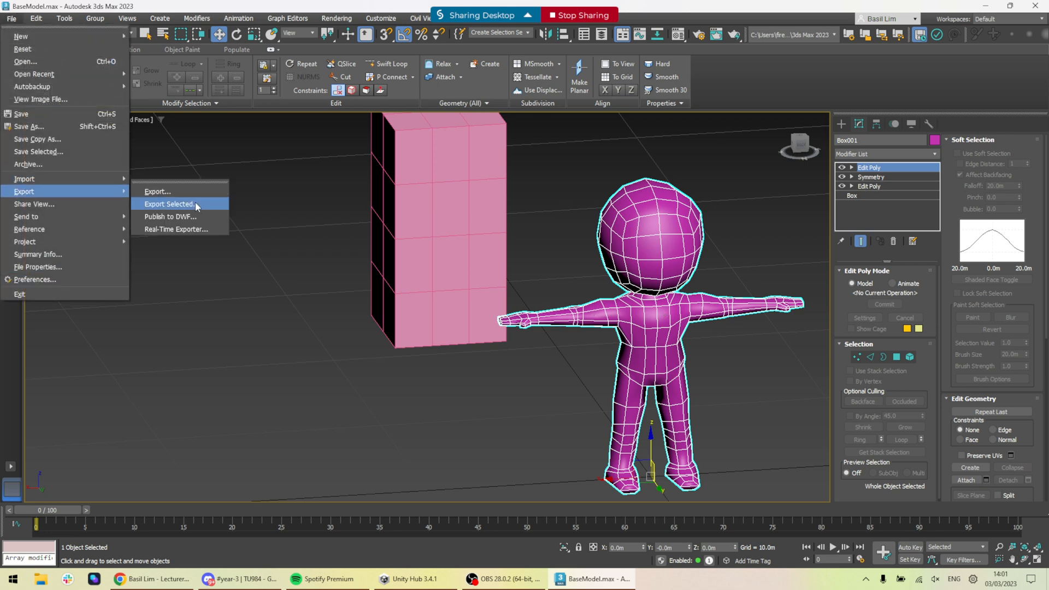
{"action": "left_click", "coordinate": [195, 201]}
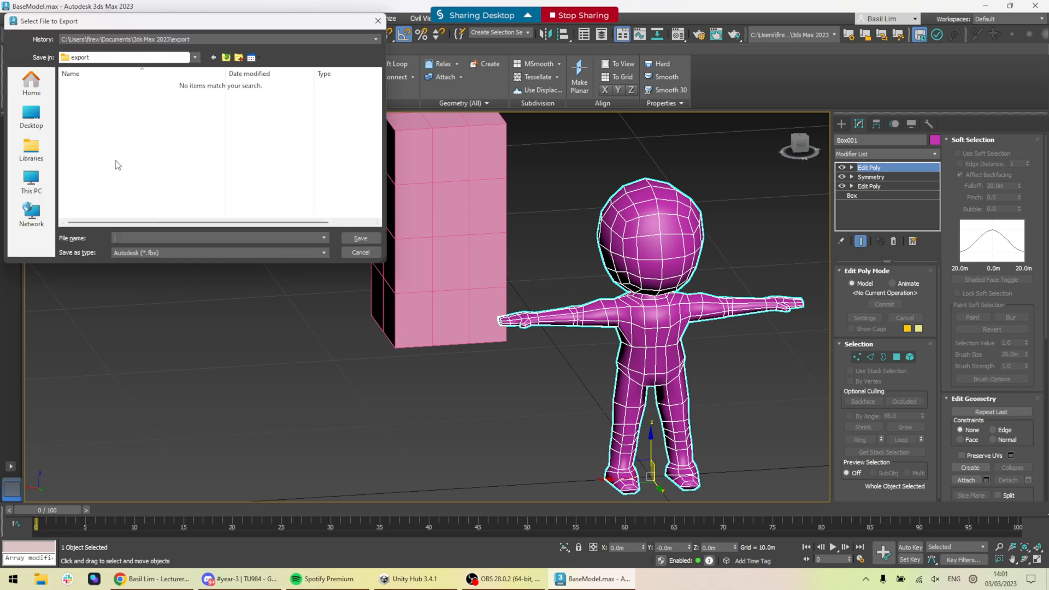
{"action": "left_click", "coordinate": [31, 116]}
{"action": "left_click", "coordinate": [107, 129]}
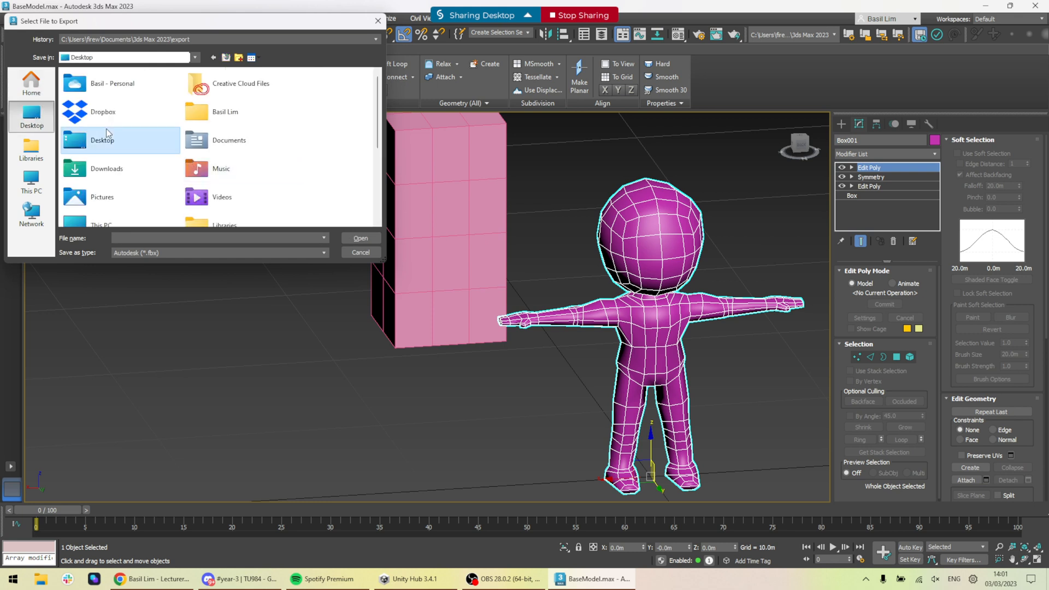
{"action": "double_click", "coordinate": [107, 129]}
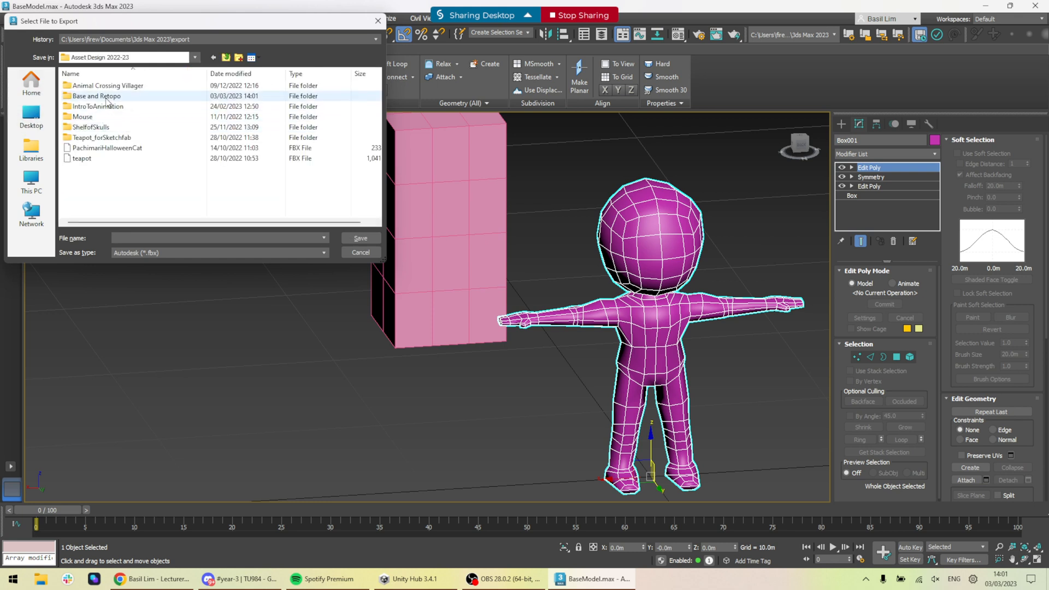
{"action": "double_click", "coordinate": [114, 100]}
{"action": "left_click", "coordinate": [170, 236]}
{"action": "type", "text": "B"}
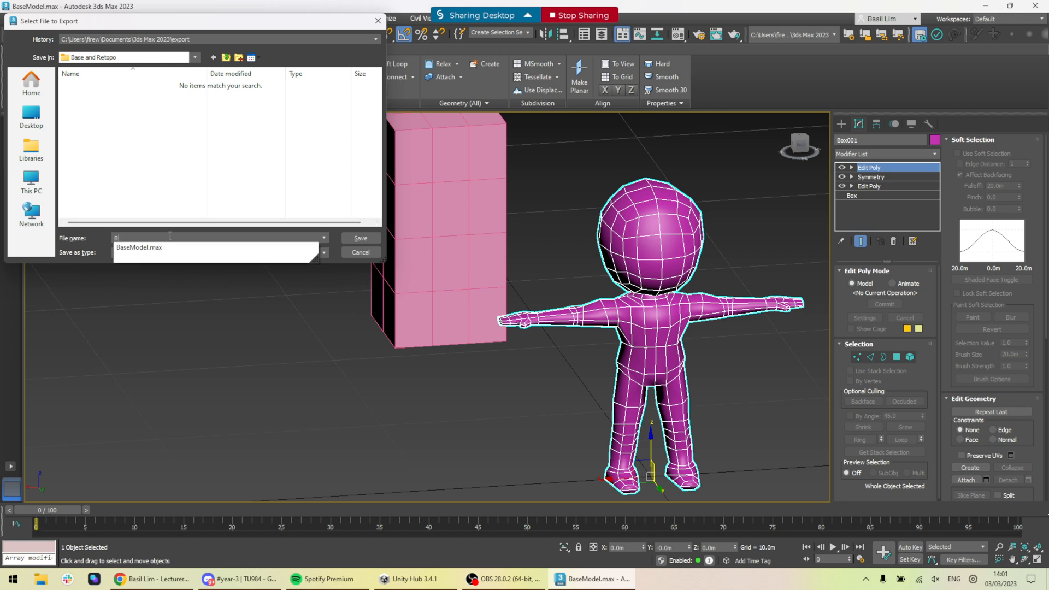
{"action": "type", "text": "aseModel_forMudbox"}
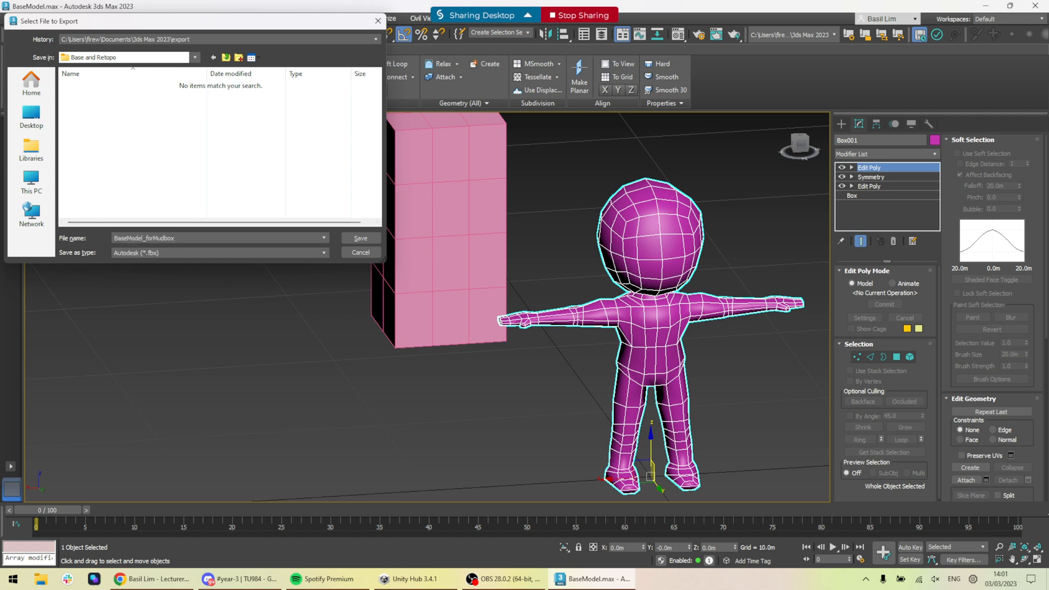
{"action": "key", "text": "Return"}
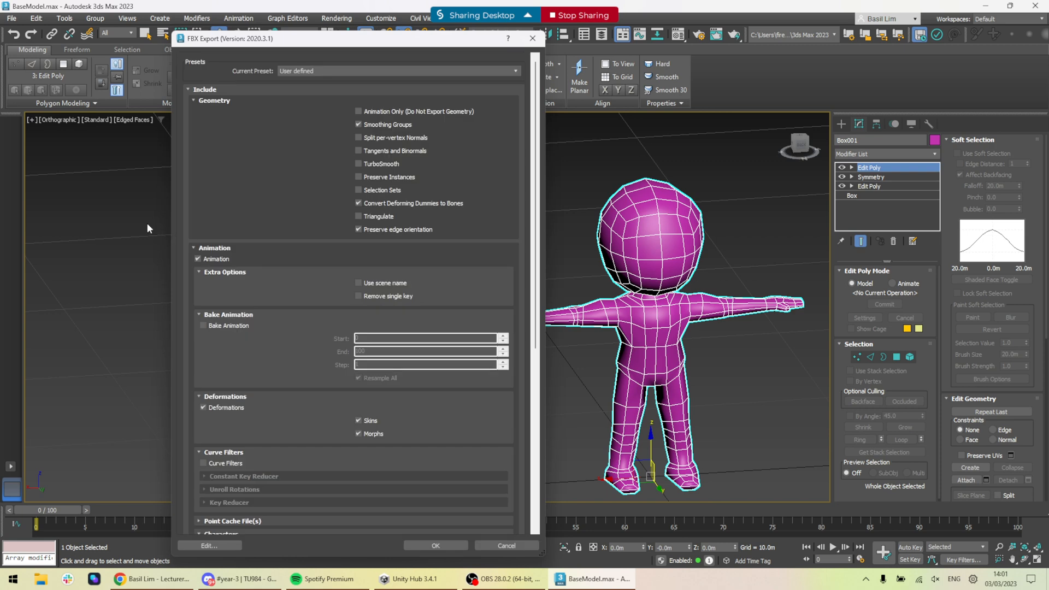
- Exclude animation from the FBX export options and run the export
{"action": "left_click", "coordinate": [215, 259]}
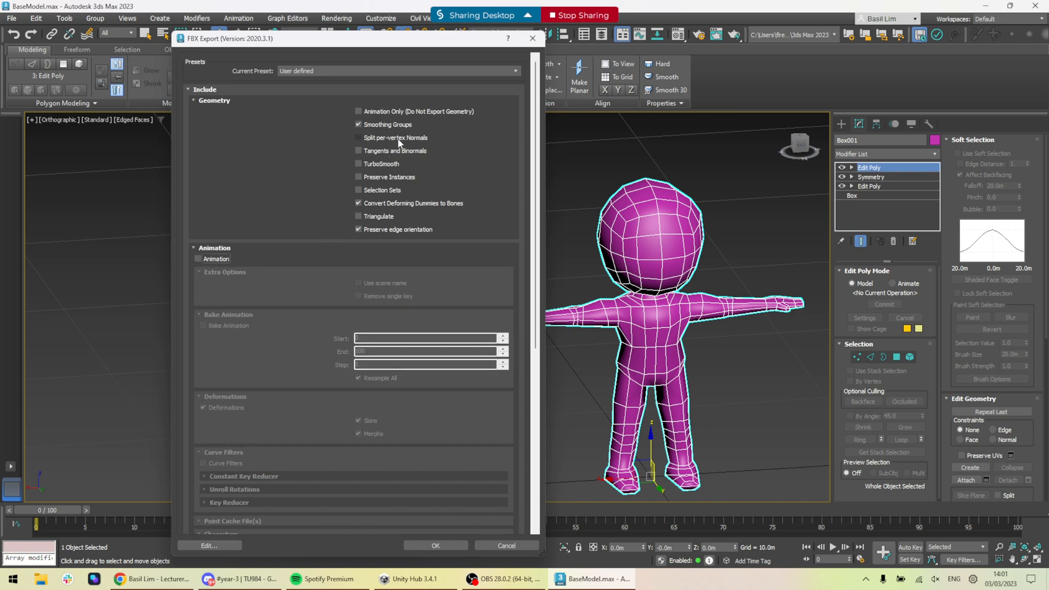
{"action": "scroll", "coordinate": [389, 261], "scroll_direction": "down", "scroll_amount": 10}
{"action": "left_click", "coordinate": [437, 548]}
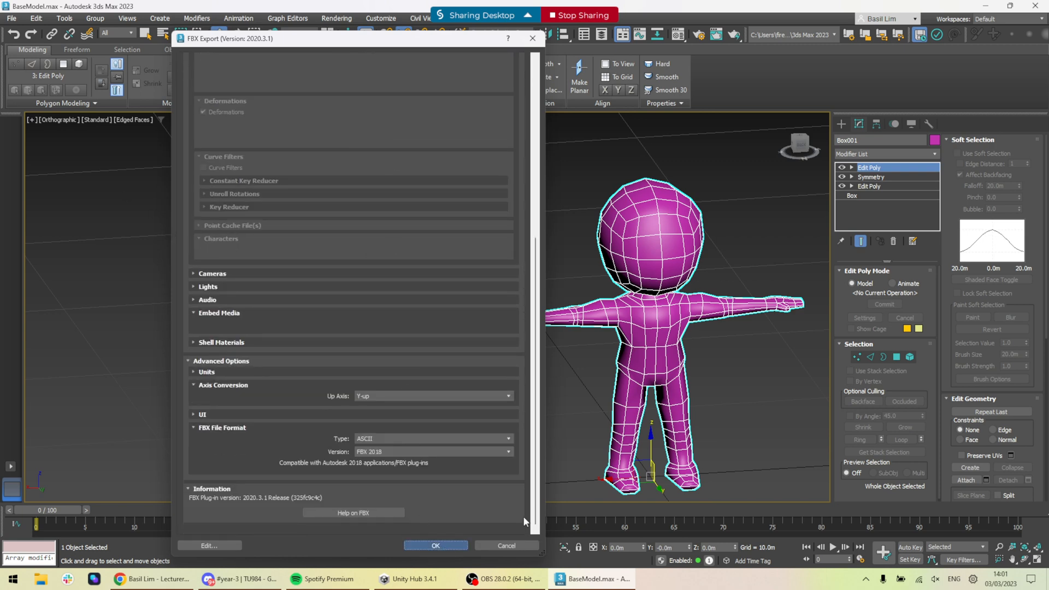
- Launch Mudbox 2023
{"action": "key", "text": "super"}
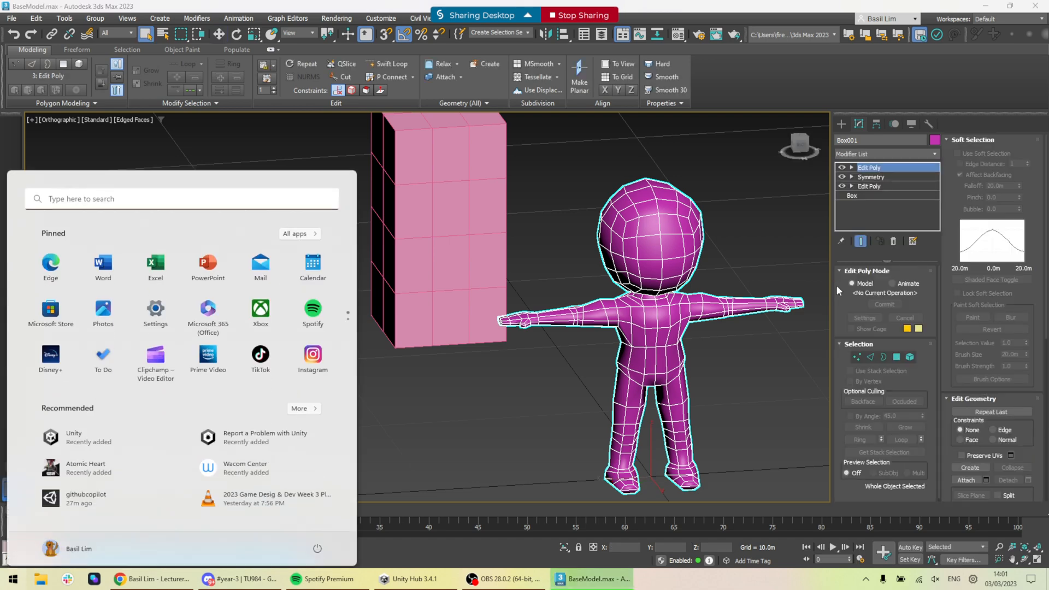
{"action": "type", "text": "mudbox 2023"}
{"action": "key", "text": "Return"}
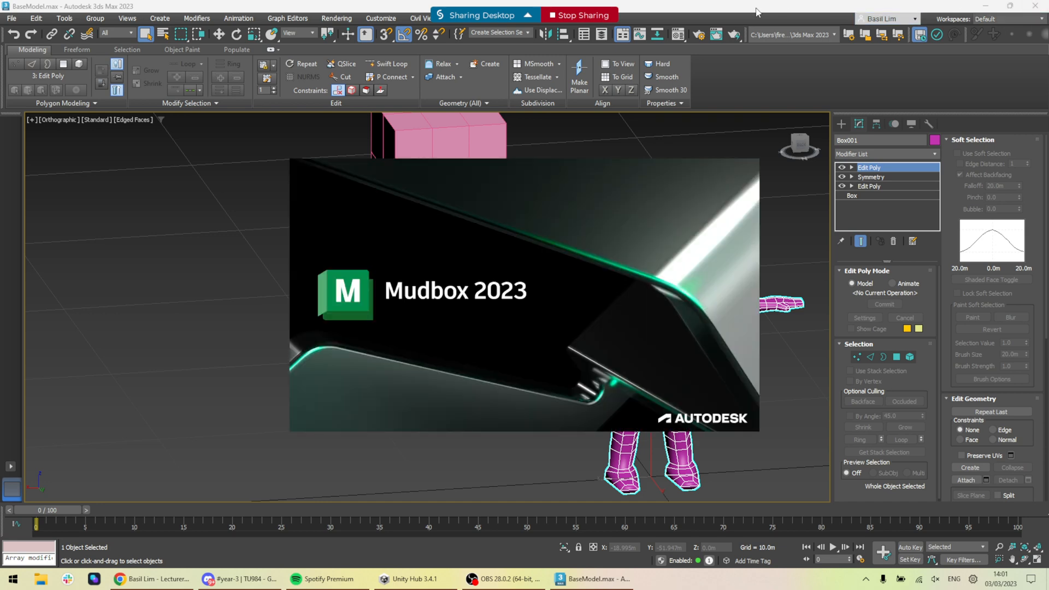
{"action": "left_click", "coordinate": [656, 252]}
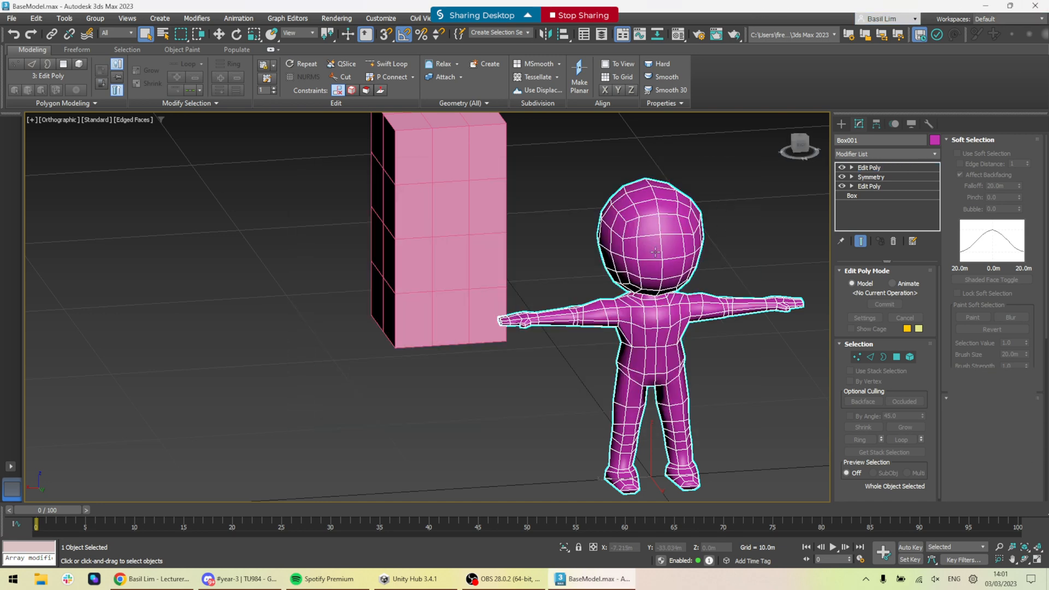
{"action": "scroll", "coordinate": [687, 281], "scroll_direction": "down", "scroll_amount": 2}
{"action": "middle_click_drag", "start_coordinate": [702, 329], "coordinate": [662, 267], "text": "alt"}
{"action": "scroll", "coordinate": [698, 321], "scroll_direction": "up", "scroll_amount": 3}
{"action": "mouse_move", "coordinate": [662, 267]}
{"action": "middle_mouse_down", "text": "alt"}
{"action": "mouse_move", "coordinate": [658, 257]}
{"action": "mouse_move", "coordinate": [662, 282]}
{"action": "middle_mouse_up", "text": "alt"}
{"action": "scroll", "coordinate": [662, 282], "scroll_direction": "down", "scroll_amount": 3}
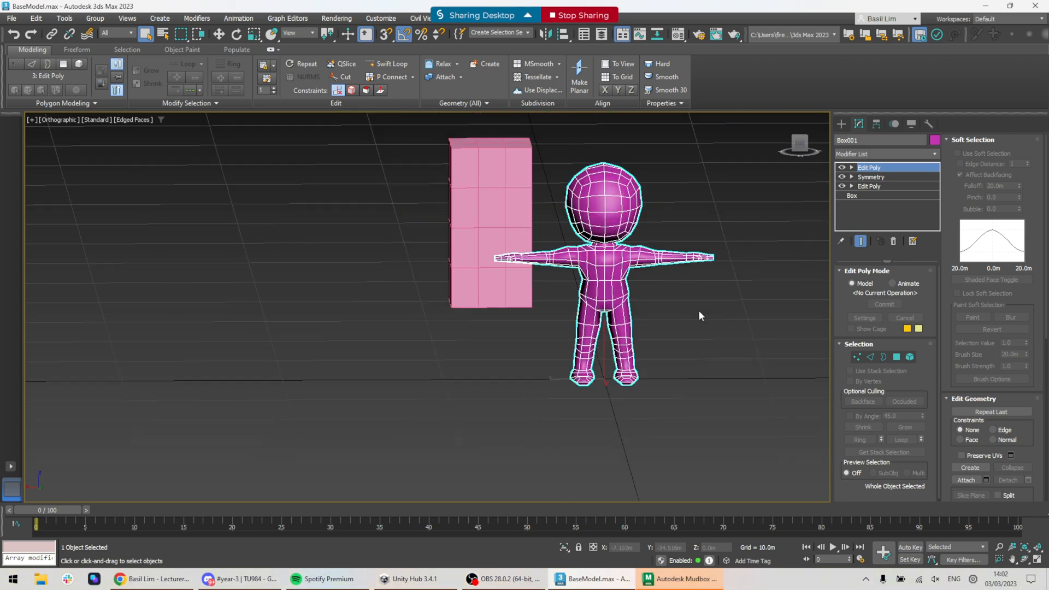
- Switch to Mudbox and open BaseModel_forMudbox from the Base and Retopo folder, keeping all meshes despite the detected problems
{"action": "left_click", "coordinate": [685, 581]}
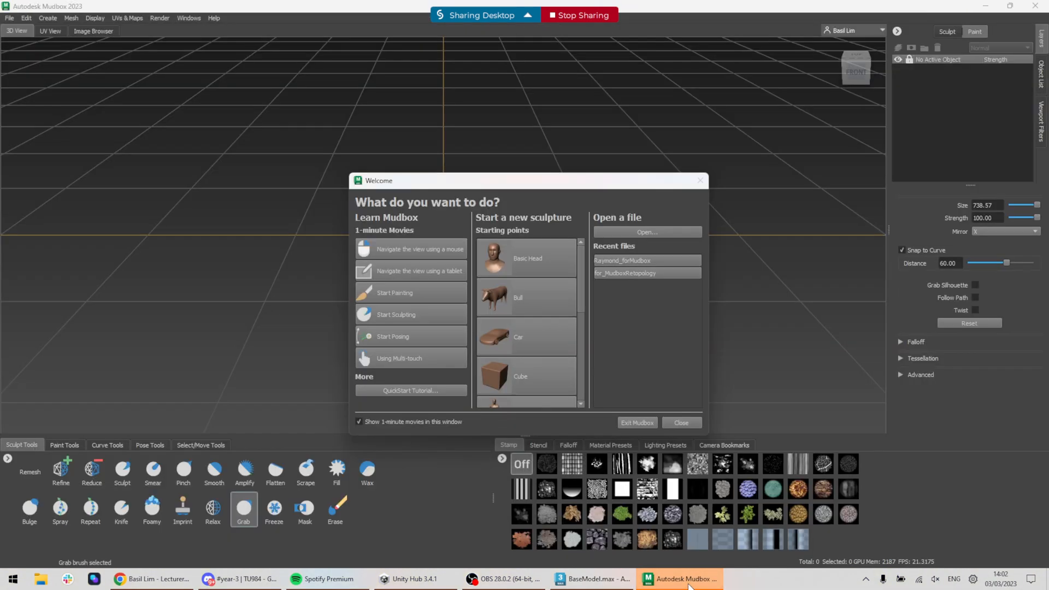
{"action": "left_click", "coordinate": [627, 232]}
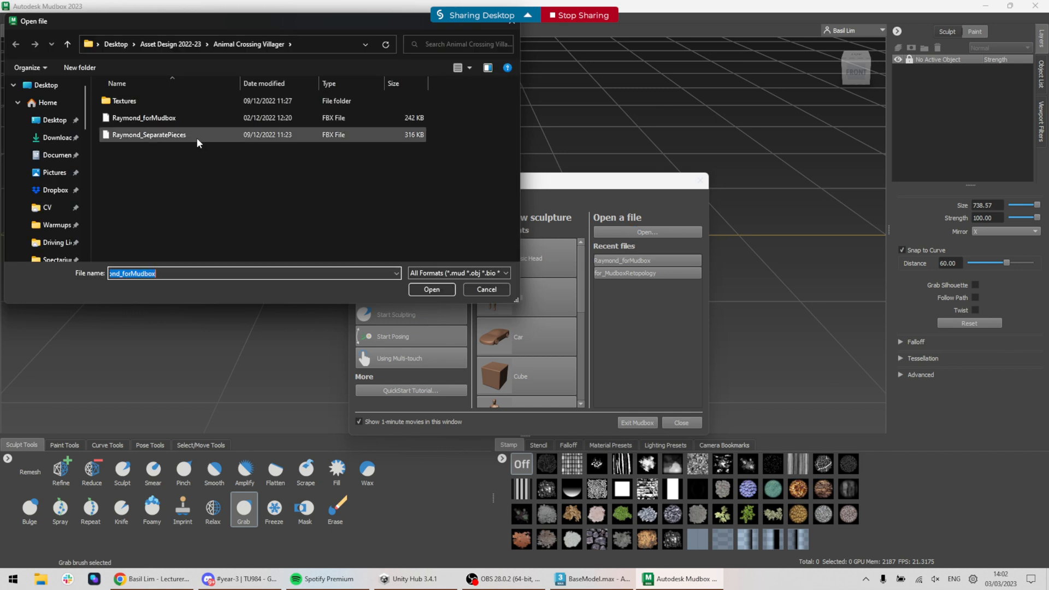
{"action": "left_click", "coordinate": [169, 44]}
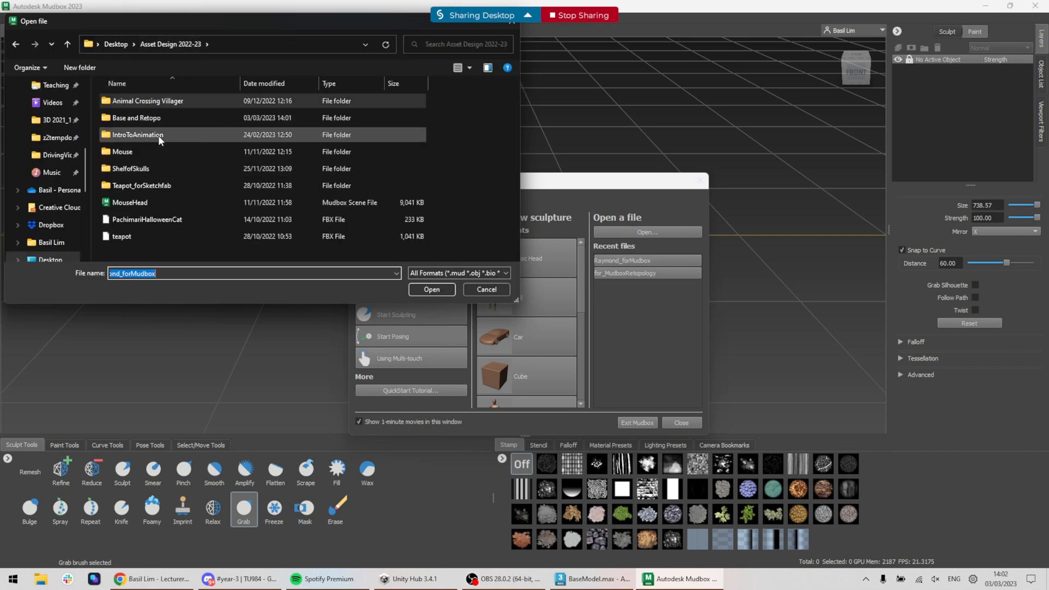
{"action": "double_click", "coordinate": [145, 115]}
{"action": "double_click", "coordinate": [143, 101]}
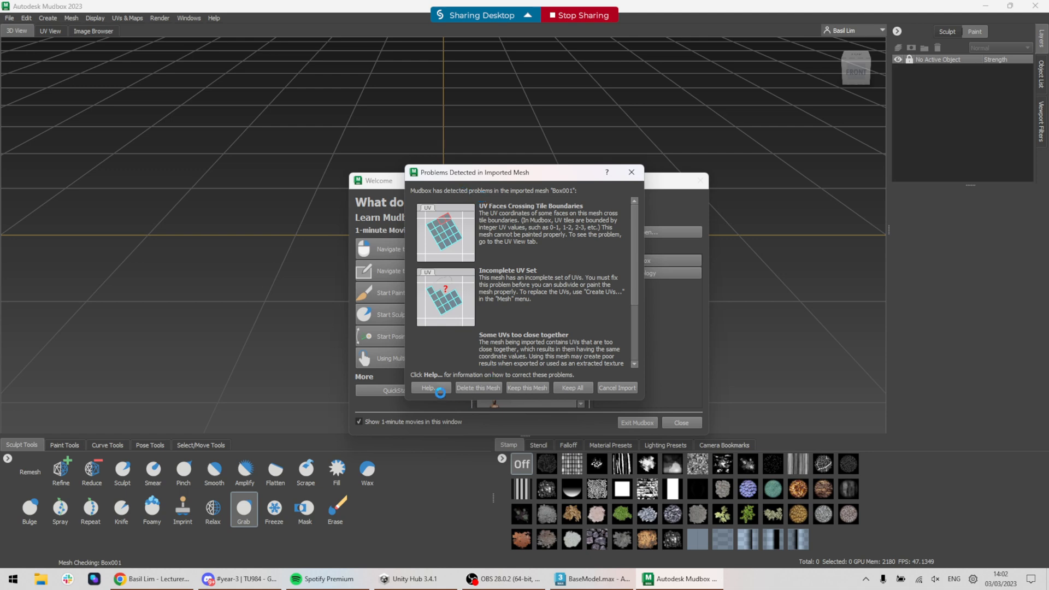
{"action": "left_click", "coordinate": [569, 387]}
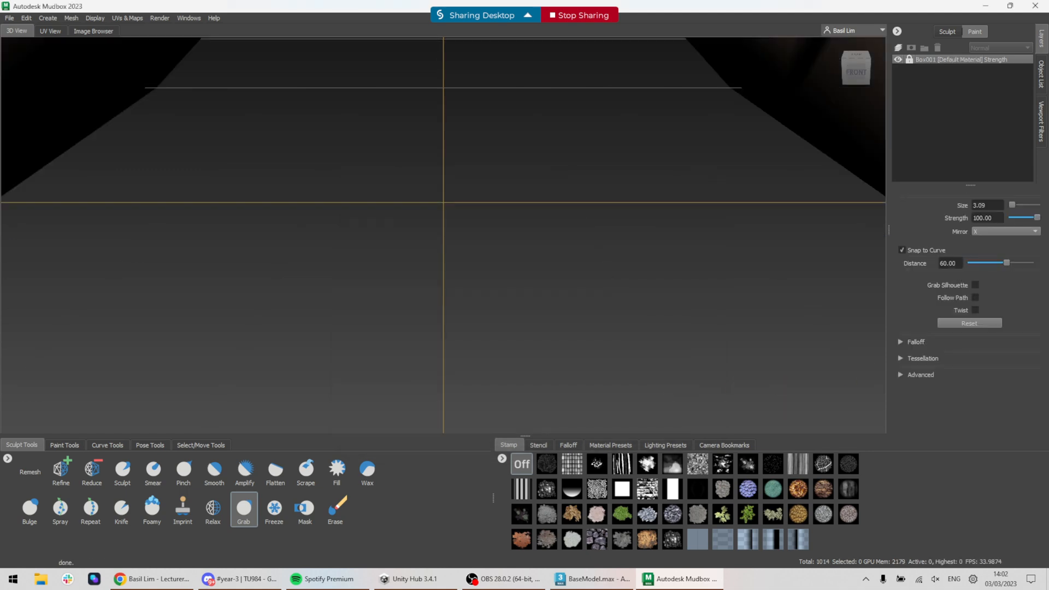
- Select the imported Box001 mesh in the object list and activate the Scale tool for it
{"action": "scroll", "coordinate": [647, 242], "scroll_direction": "down", "scroll_amount": 5}
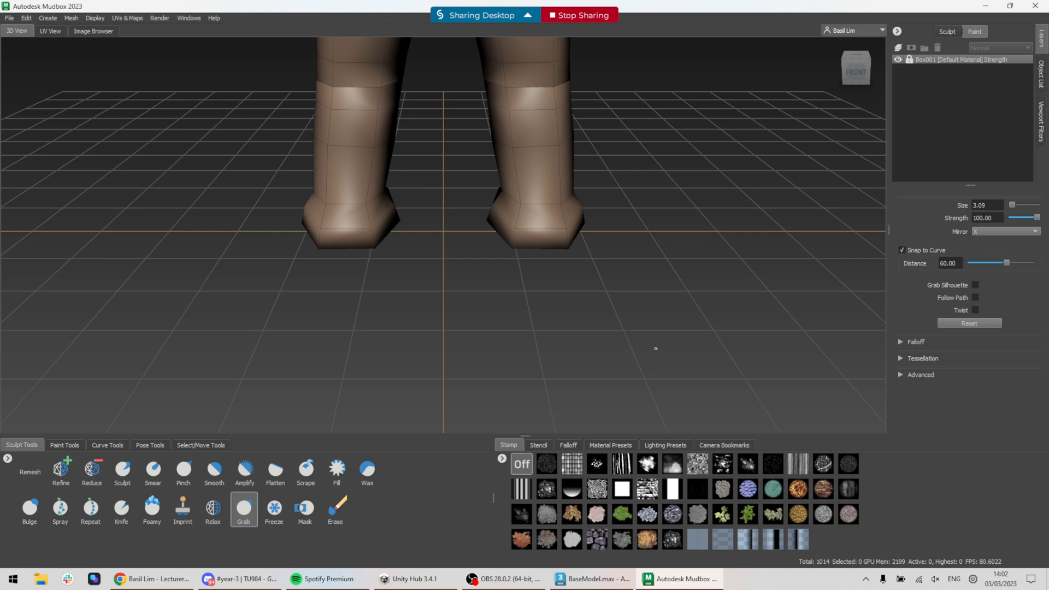
{"action": "scroll", "coordinate": [642, 180], "scroll_direction": "up", "scroll_amount": 4}
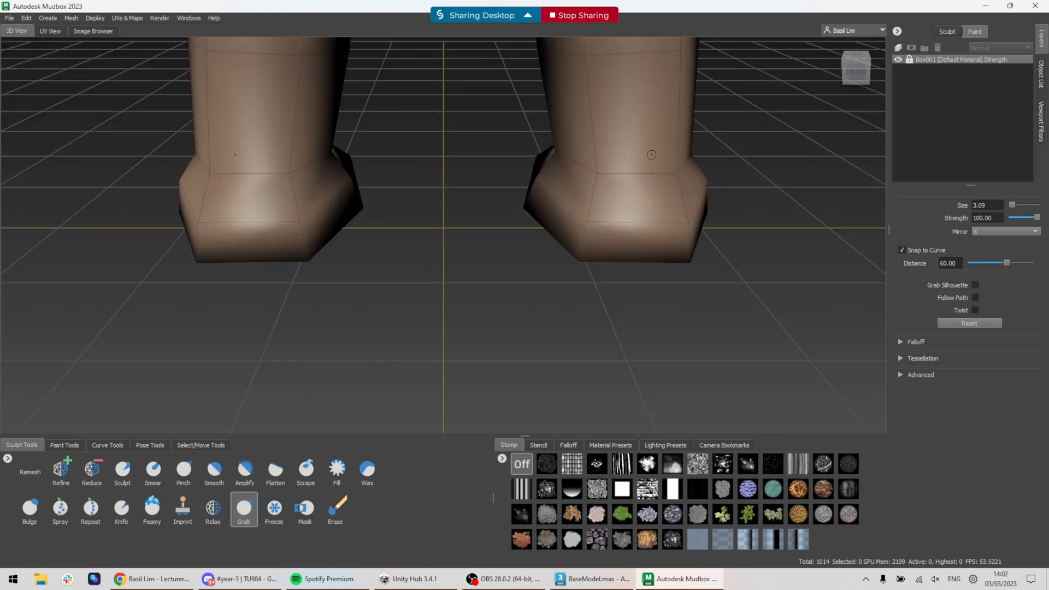
{"action": "left_click", "coordinate": [1044, 83]}
{"action": "left_click", "coordinate": [960, 145]}
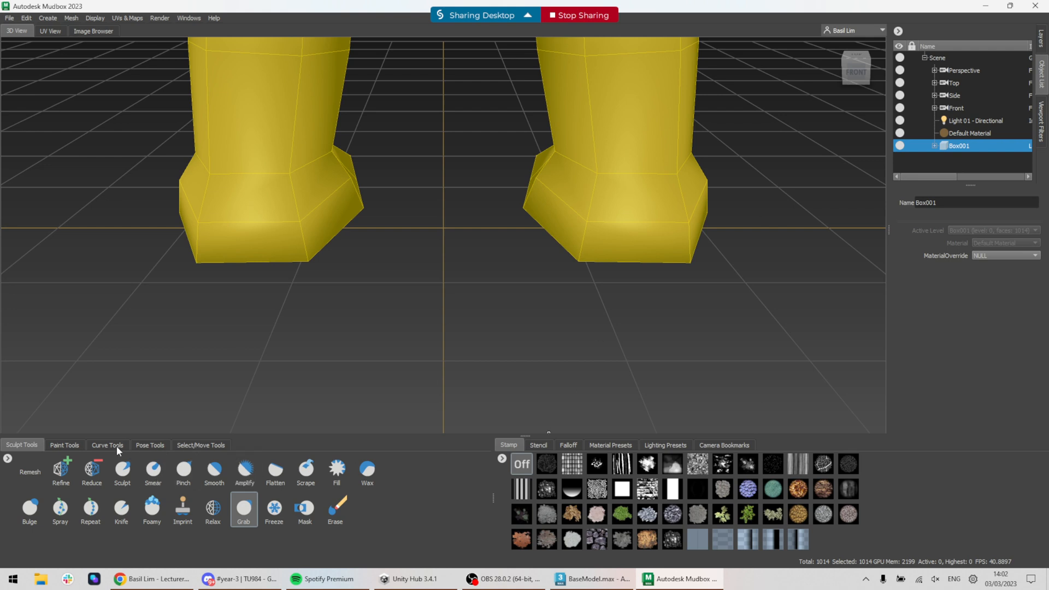
{"action": "left_click", "coordinate": [211, 446]}
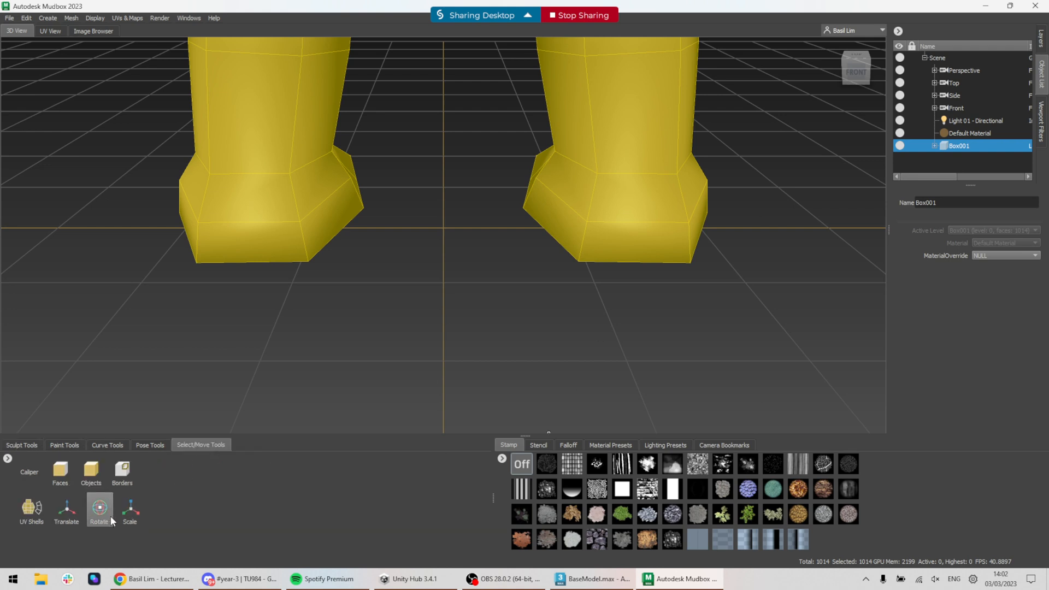
{"action": "left_click", "coordinate": [141, 515]}
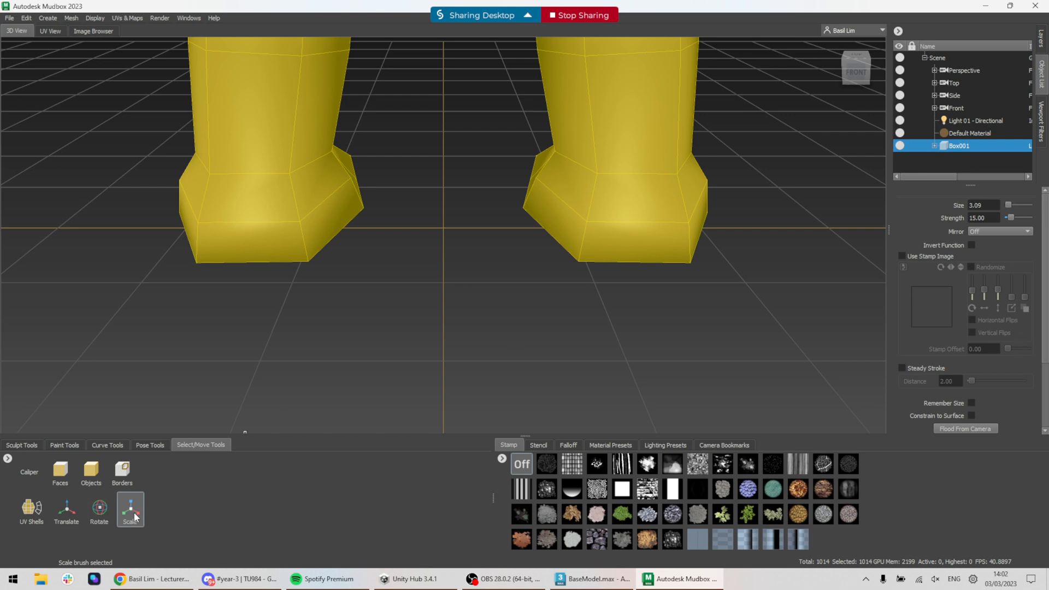
{"action": "scroll", "coordinate": [1024, 361], "scroll_direction": "down", "scroll_amount": 3}
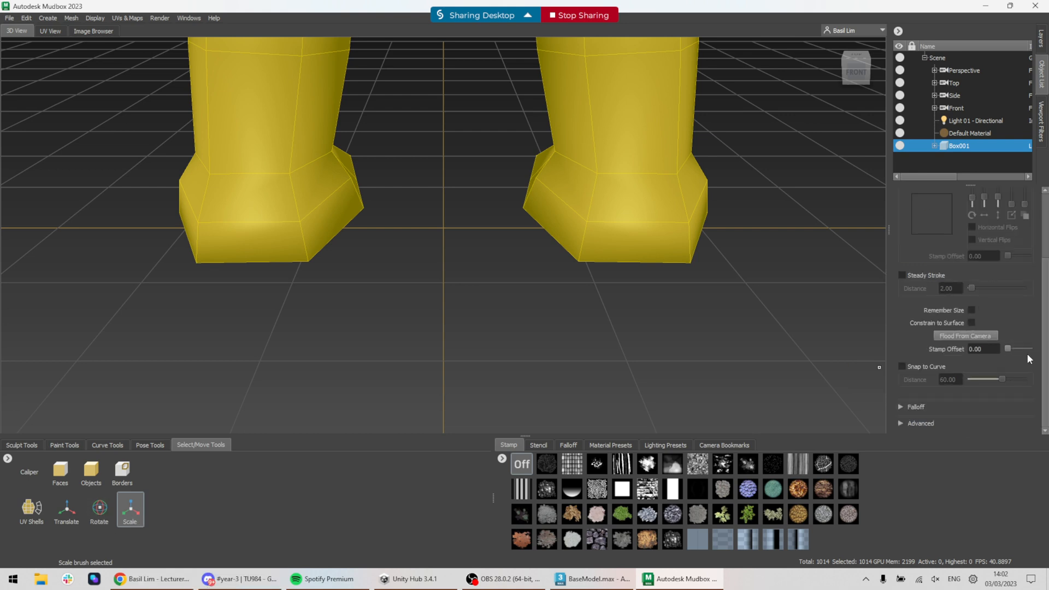
{"action": "scroll", "coordinate": [1028, 358], "scroll_direction": "up", "scroll_amount": 3}
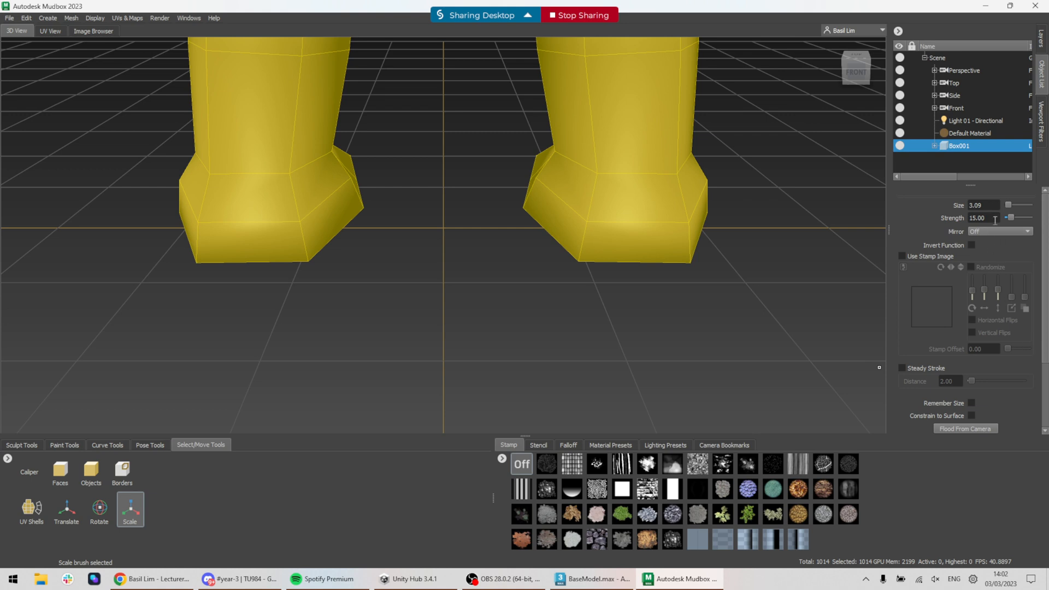
{"action": "left_click", "coordinate": [935, 146]}
{"action": "left_click", "coordinate": [131, 511]}
- Try scaling the whole character mesh with the scale gizmo and undo the change
{"action": "scroll", "coordinate": [616, 209], "scroll_direction": "down", "scroll_amount": 8}
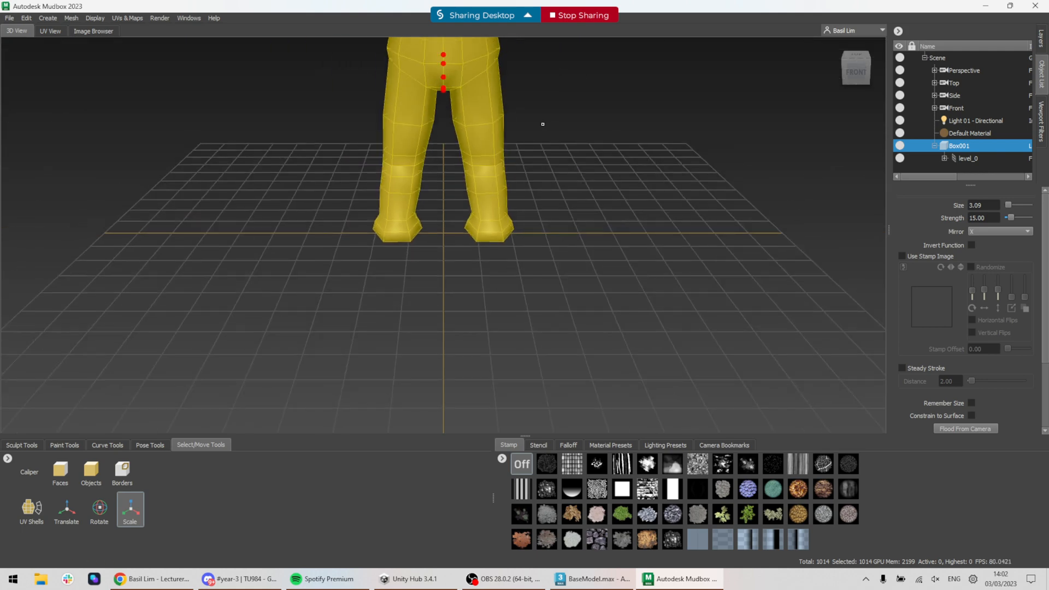
{"action": "scroll", "coordinate": [543, 124], "scroll_direction": "down", "scroll_amount": 5}
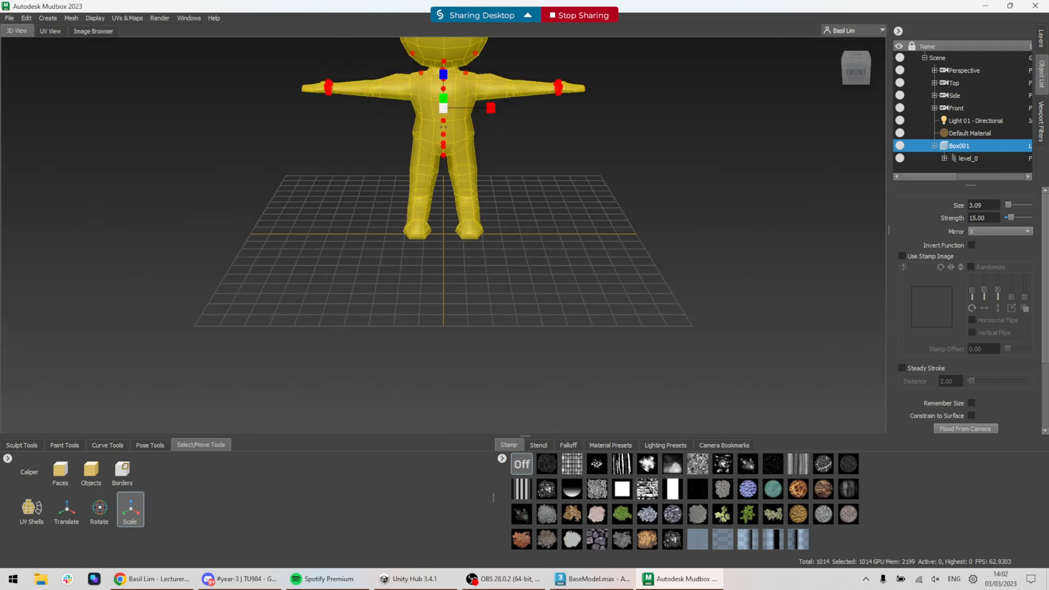
{"action": "left_click_drag", "start_coordinate": [443, 127], "coordinate": [607, 109], "text": "alt"}
{"action": "left_click_drag", "start_coordinate": [448, 101], "coordinate": [476, 85]}
{"action": "key", "text": "ctrl+z"}
- Move the whole character mesh straight down toward the ground grid with the Translate tool
{"action": "scroll", "coordinate": [452, 93], "scroll_direction": "up", "scroll_amount": 2}
{"action": "scroll", "coordinate": [444, 99], "scroll_direction": "up", "scroll_amount": 3}
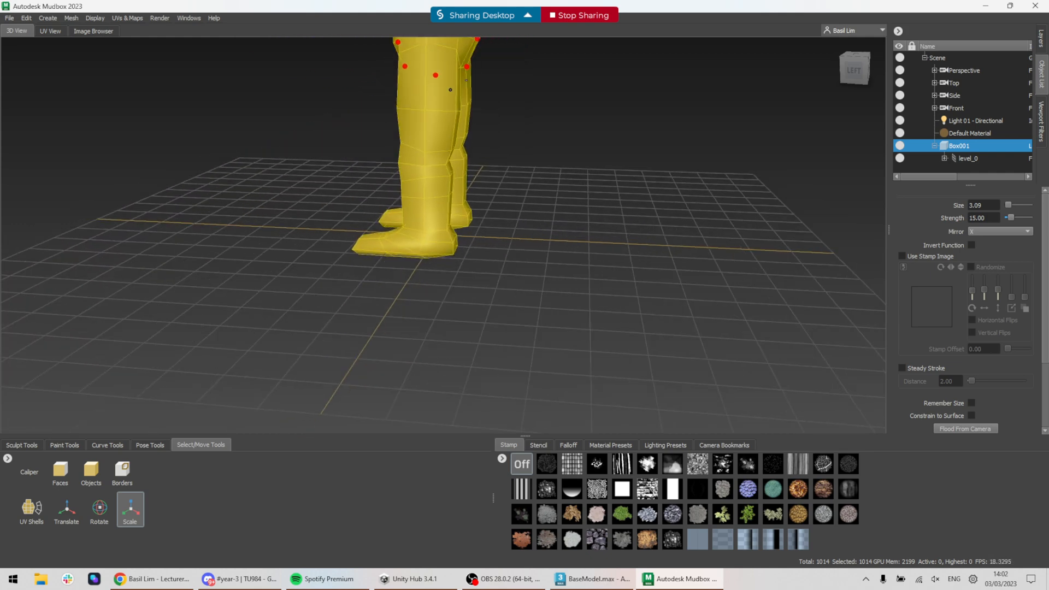
{"action": "middle_click_drag", "start_coordinate": [457, 133], "coordinate": [465, 349], "text": "alt"}
{"action": "left_click_drag", "start_coordinate": [438, 349], "coordinate": [411, 277], "text": "alt"}
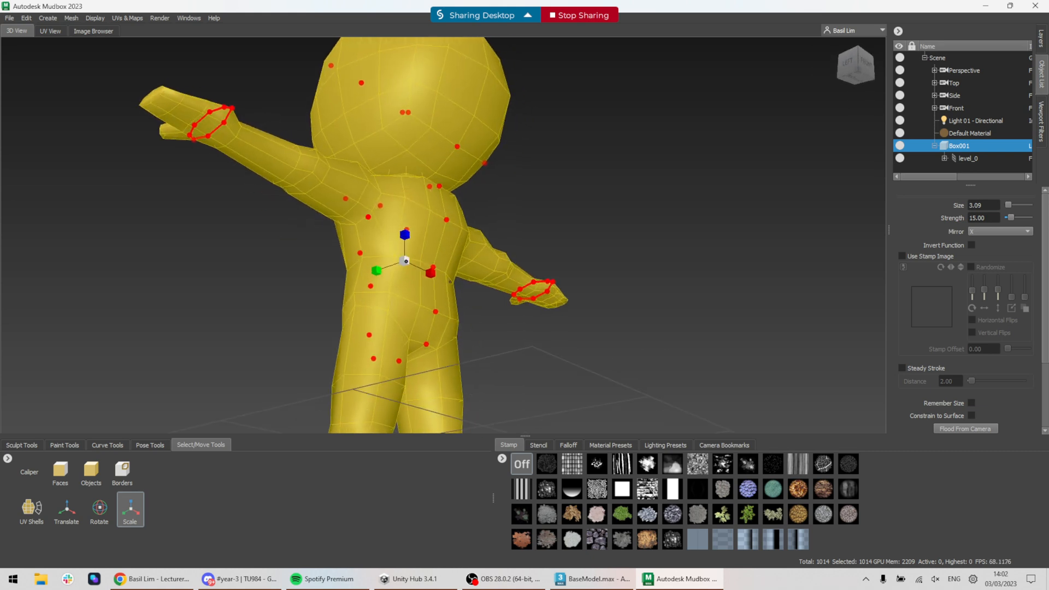
{"action": "scroll", "coordinate": [405, 246], "scroll_direction": "down", "scroll_amount": 10}
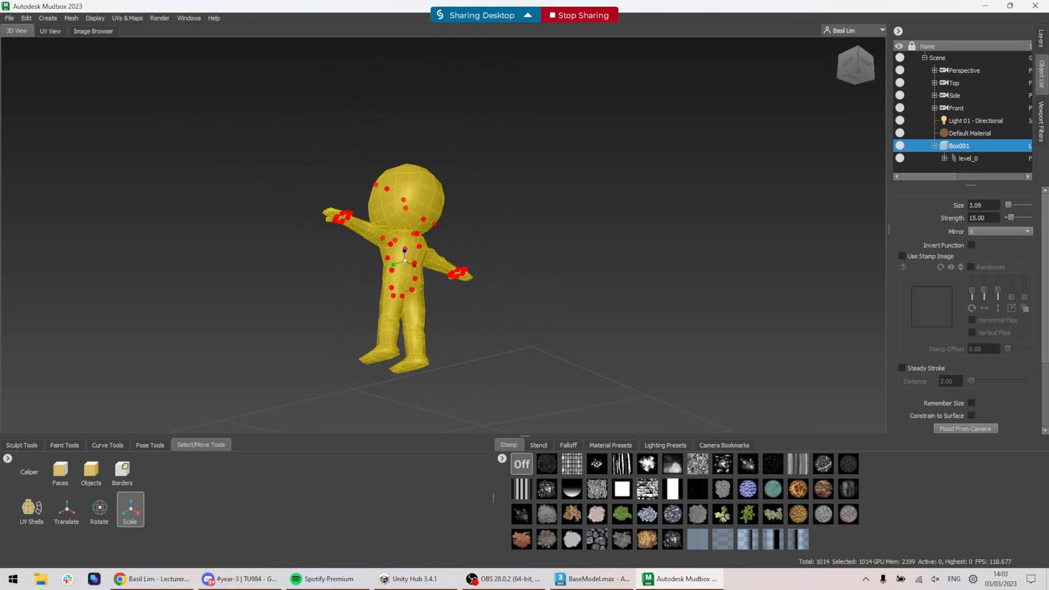
{"action": "left_click_drag", "start_coordinate": [461, 298], "coordinate": [534, 306], "text": "alt"}
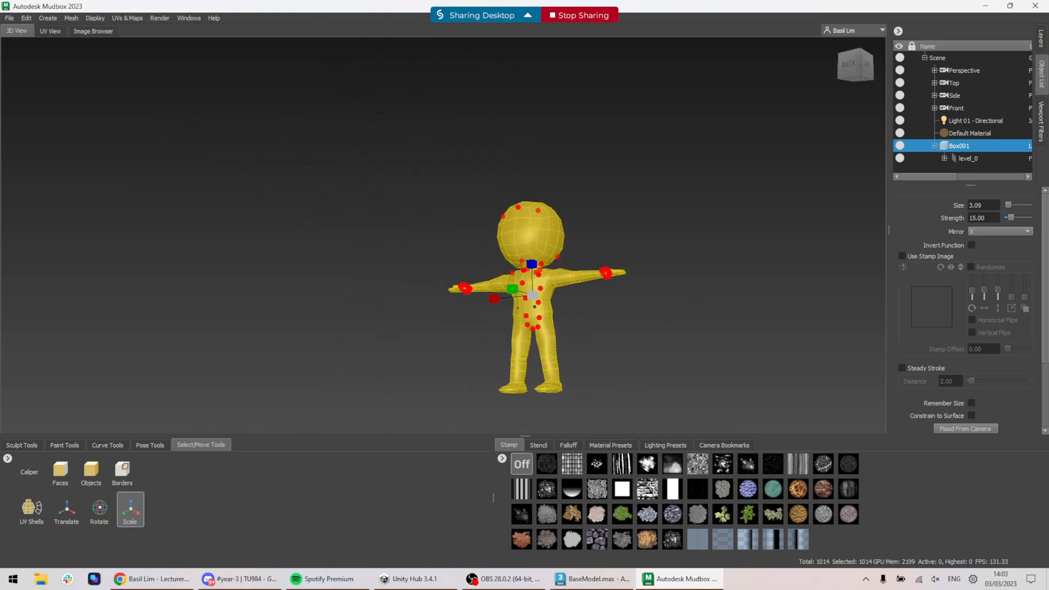
{"action": "scroll", "coordinate": [531, 295], "scroll_direction": "down", "scroll_amount": 3}
{"action": "mouse_move", "coordinate": [532, 294]}
{"action": "middle_mouse_down", "text": "alt"}
{"action": "mouse_move", "coordinate": [546, 304]}
{"action": "mouse_move", "coordinate": [487, 228]}
{"action": "mouse_move", "coordinate": [524, 344]}
{"action": "middle_mouse_up", "text": "alt"}
{"action": "left_click", "coordinate": [67, 513]}
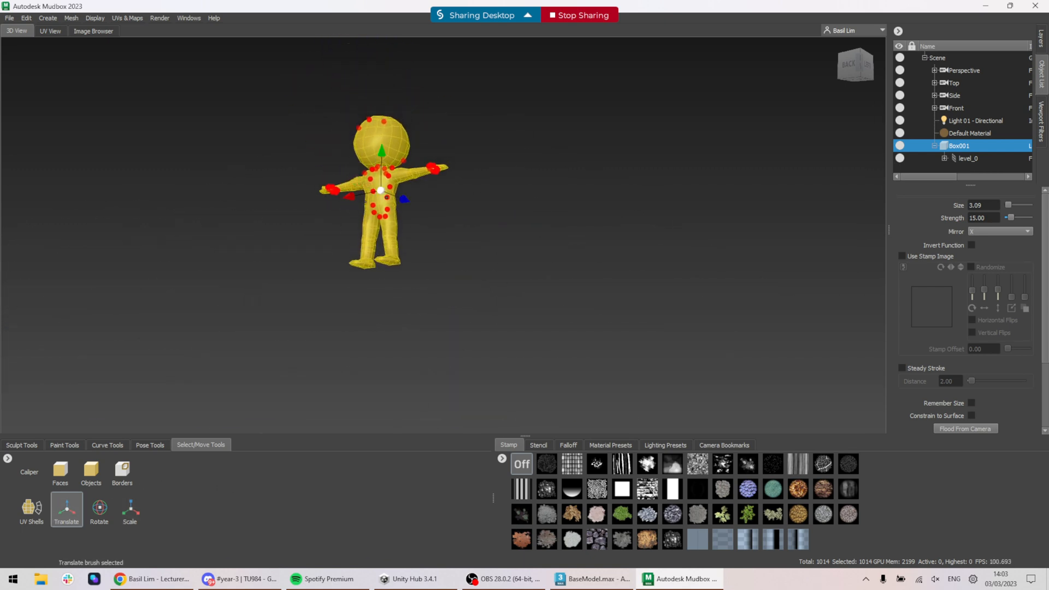
{"action": "left_click_drag", "start_coordinate": [382, 156], "coordinate": [378, 377]}
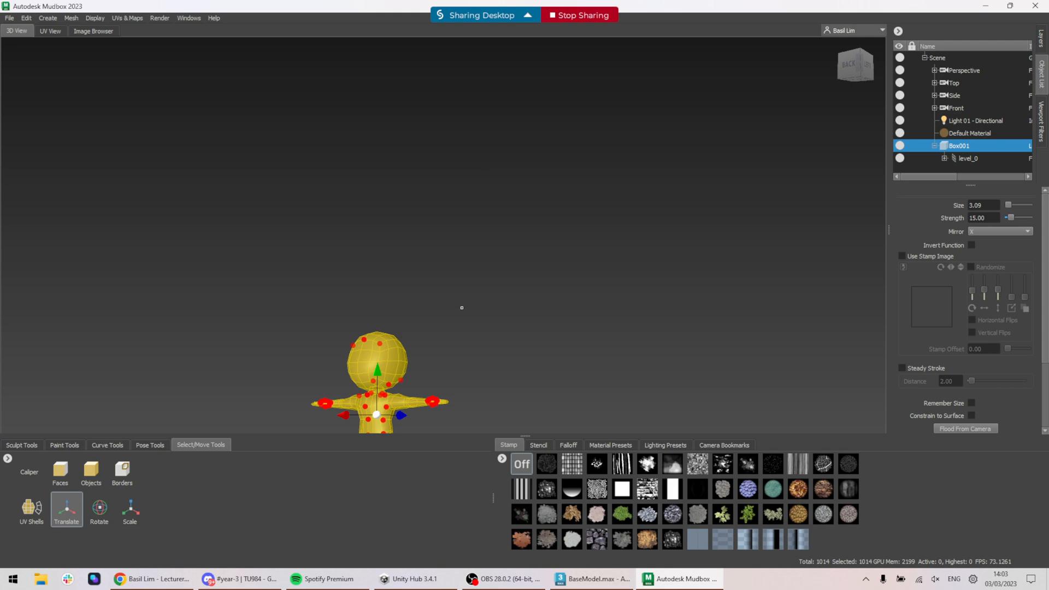
- Raise the character mesh slightly along the vertical axis to fine-tune its height against the ground grid
{"action": "left_click_drag", "start_coordinate": [461, 308], "coordinate": [435, 197], "text": "alt"}
{"action": "middle_click_drag", "start_coordinate": [434, 197], "coordinate": [448, 262], "text": "alt"}
{"action": "left_click_drag", "start_coordinate": [448, 263], "coordinate": [498, 273], "text": "alt"}
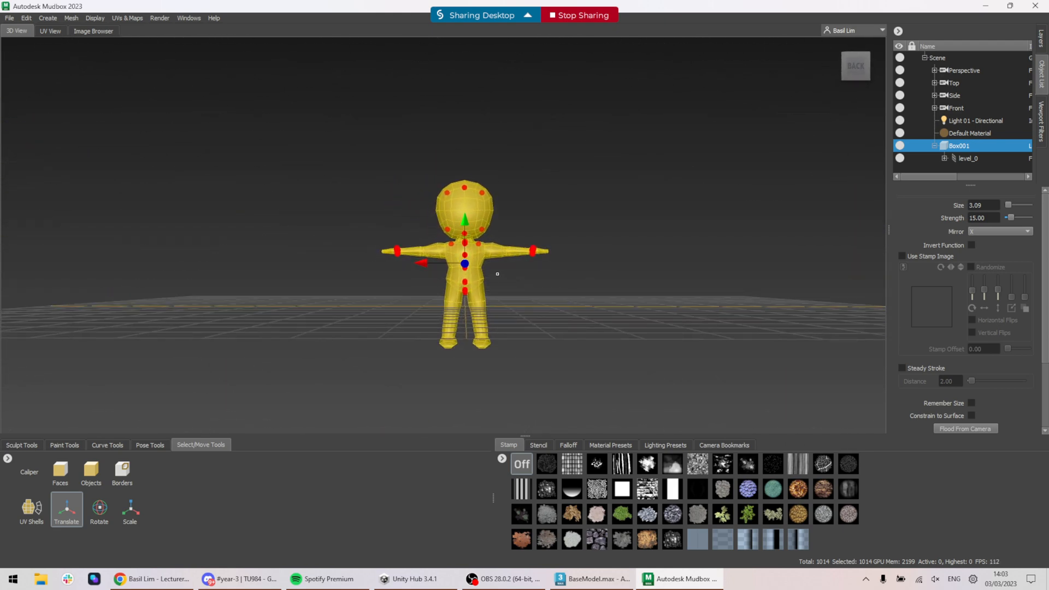
{"action": "scroll", "coordinate": [498, 273], "scroll_direction": "up", "scroll_amount": 3}
{"action": "left_click_drag", "start_coordinate": [472, 230], "coordinate": [472, 188]}
{"action": "scroll", "coordinate": [472, 188], "scroll_direction": "up", "scroll_amount": 3}
{"action": "left_click_drag", "start_coordinate": [541, 222], "coordinate": [536, 247], "text": "alt"}
- Turn off the display of the red mesh error markers on the character
{"action": "left_click", "coordinate": [71, 19]}
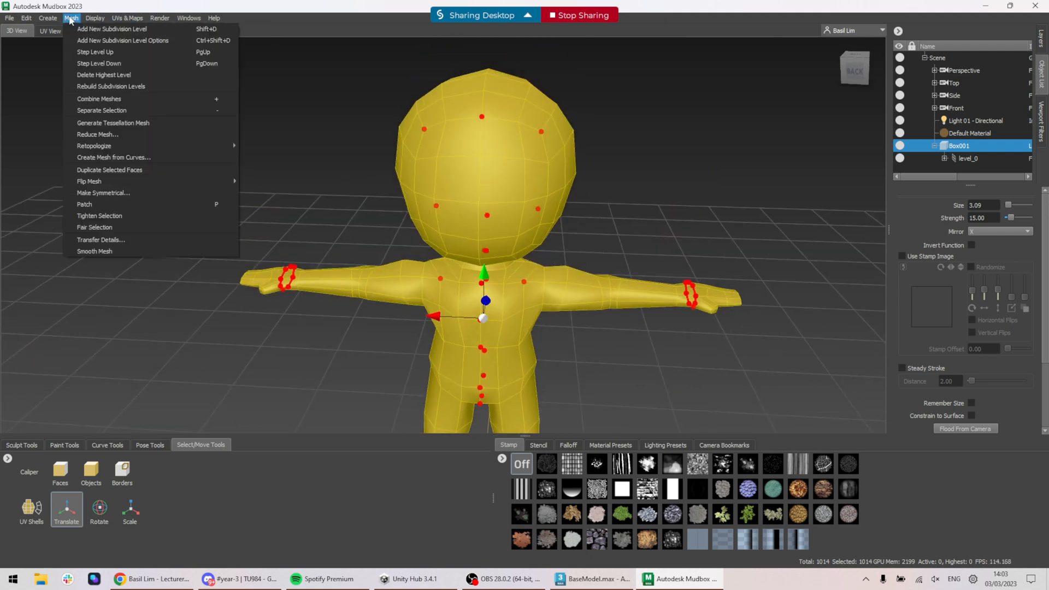
{"action": "mouse_move", "coordinate": [170, 22]}
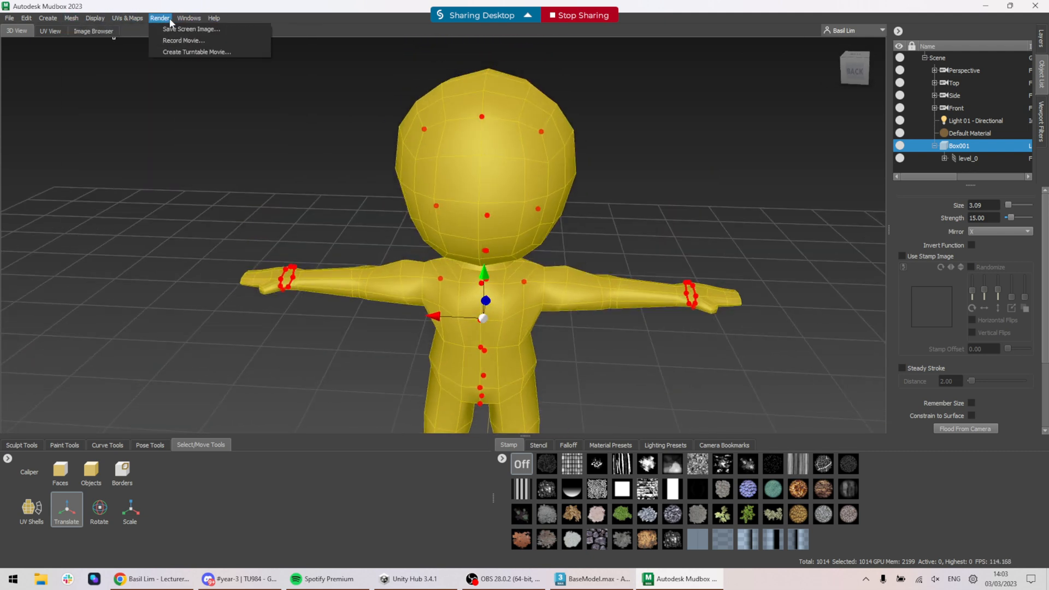
{"action": "left_click", "coordinate": [136, 23]}
{"action": "left_click", "coordinate": [101, 21]}
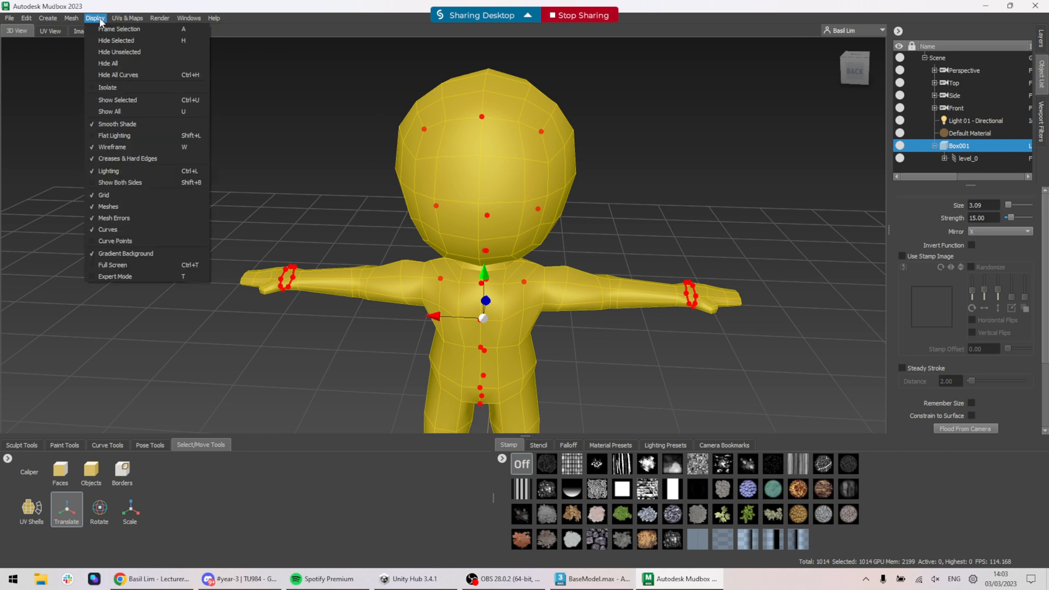
{"action": "mouse_move", "coordinate": [78, 20]}
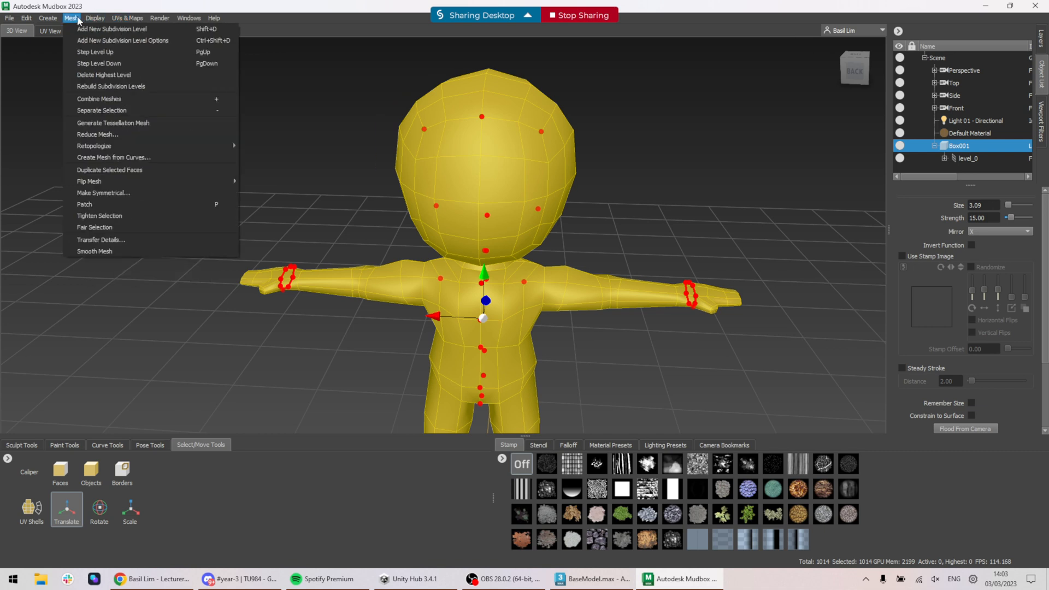
{"action": "mouse_move", "coordinate": [26, 19]}
{"action": "mouse_move", "coordinate": [194, 22]}
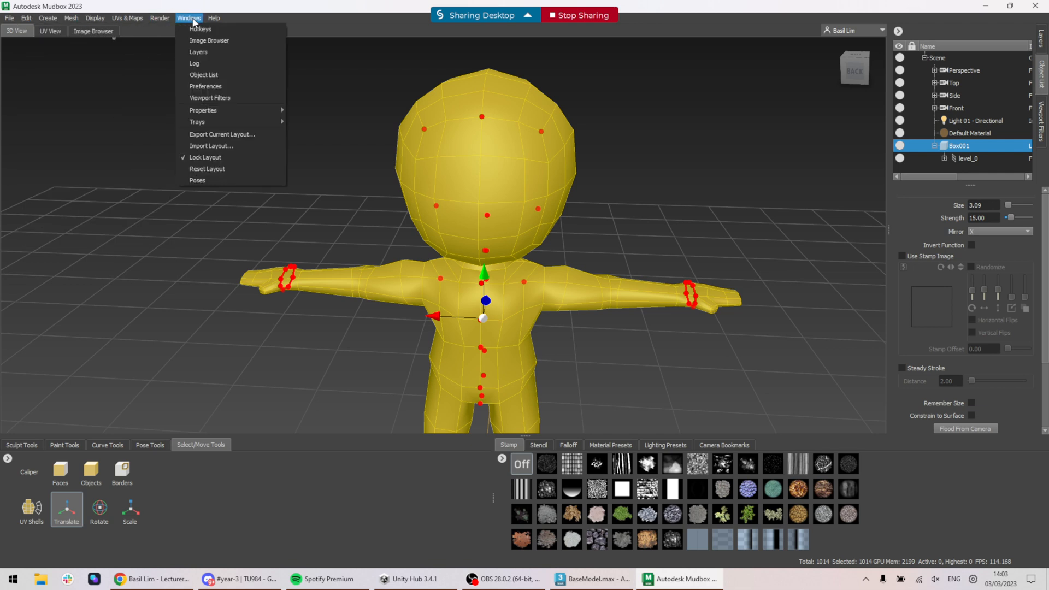
{"action": "mouse_move", "coordinate": [115, 21]}
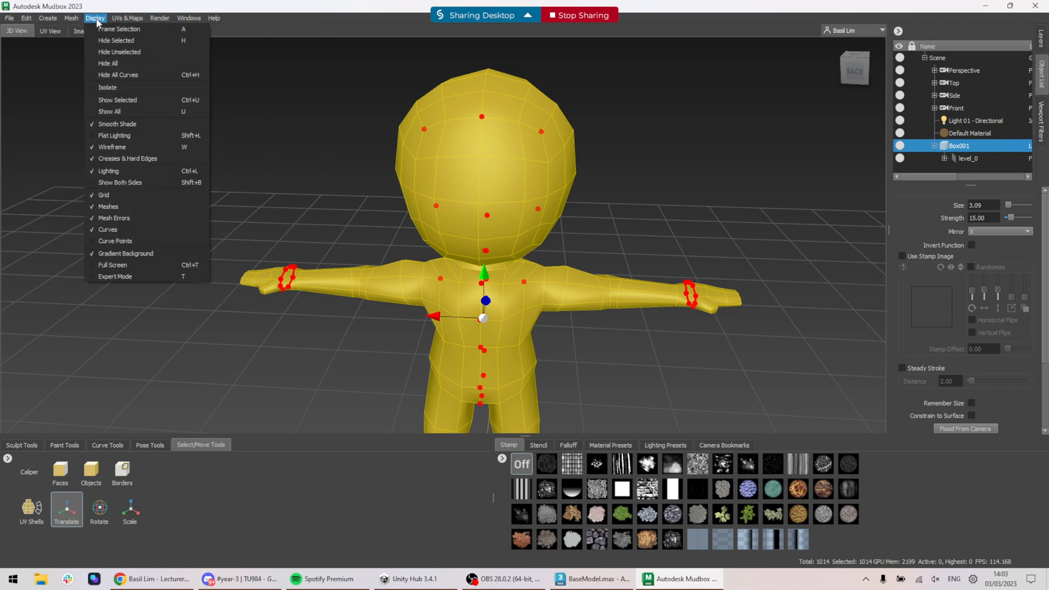
{"action": "left_click", "coordinate": [107, 230]}
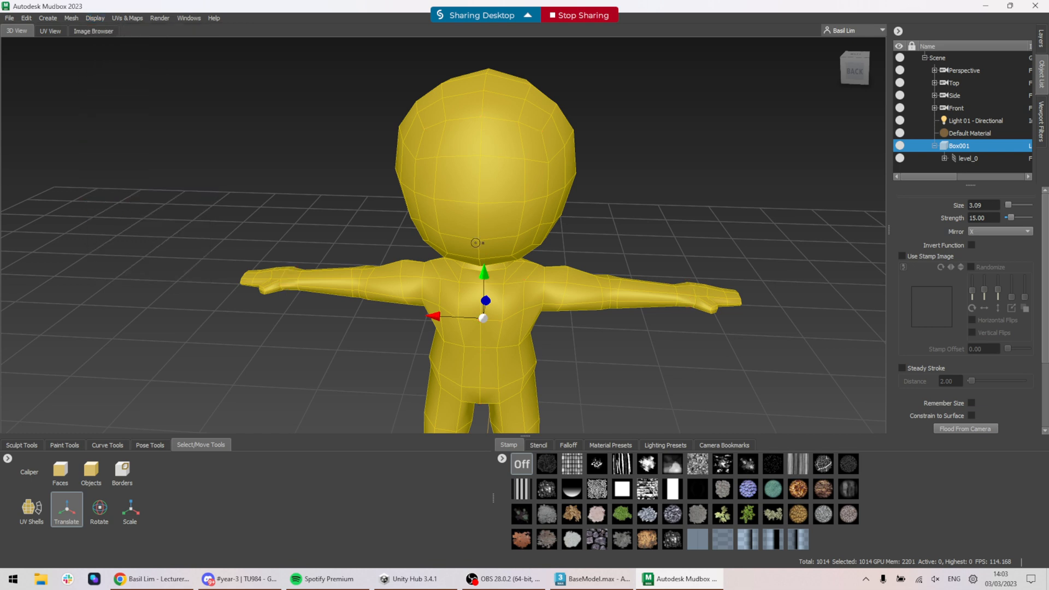
- Show the sculpt layers of Box001 and add the first new subdivision level to the character mesh
{"action": "left_click", "coordinate": [1042, 41]}
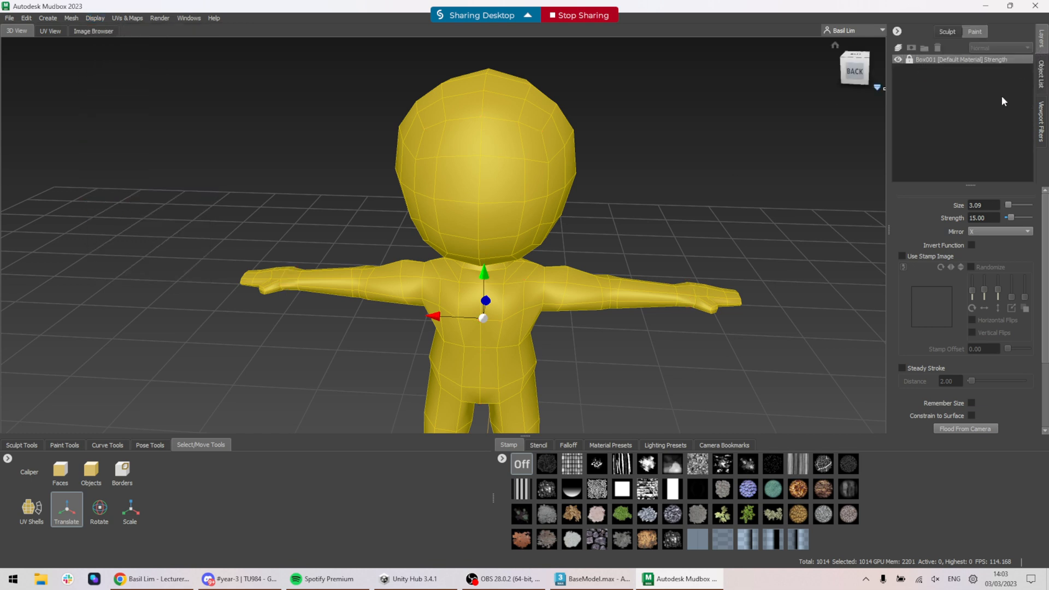
{"action": "left_click", "coordinate": [948, 31]}
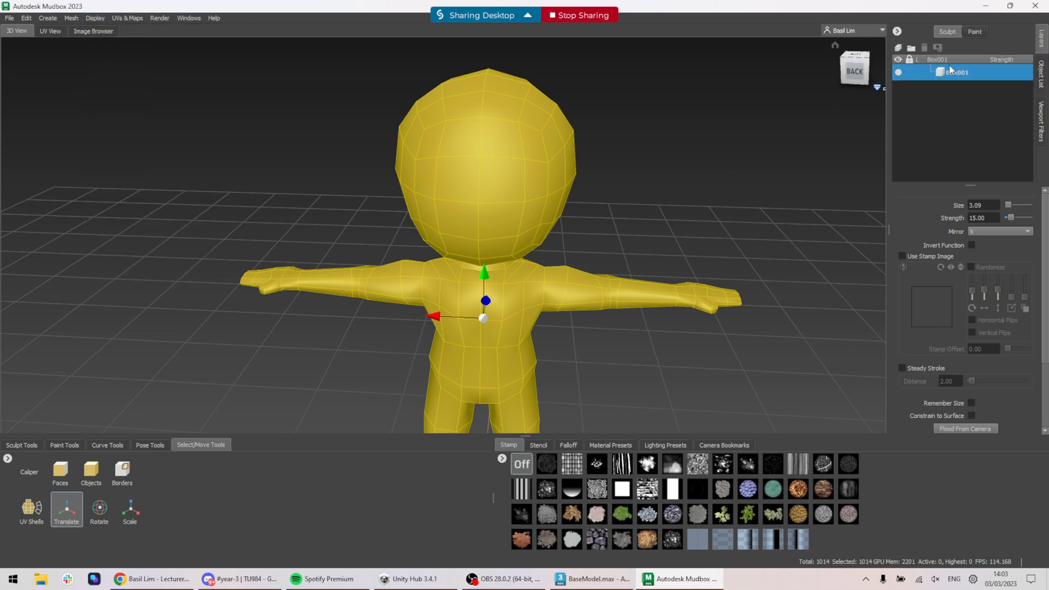
{"action": "key", "text": "shift+d"}
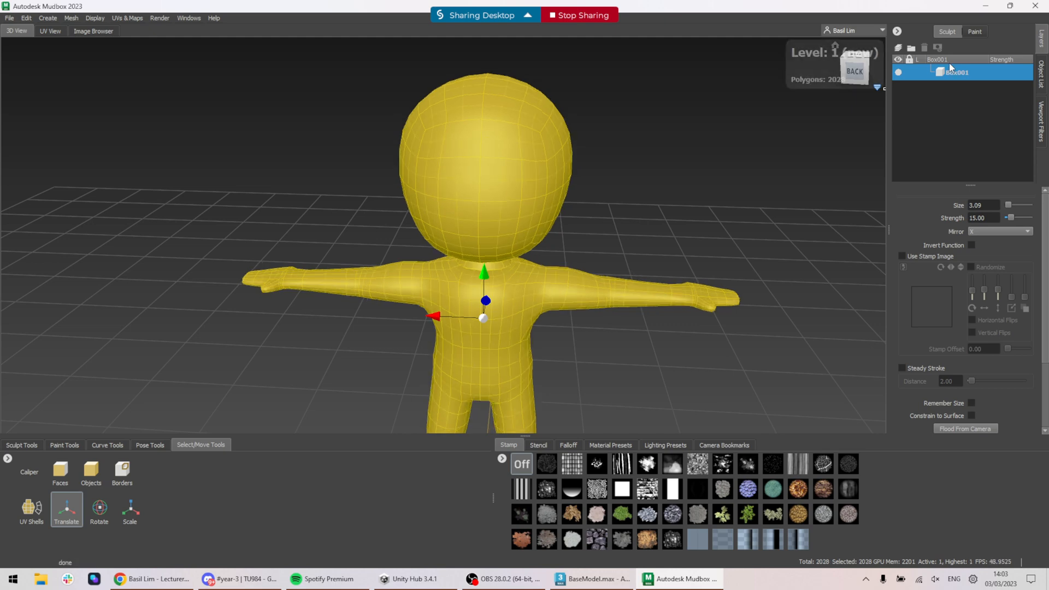
{"action": "middle_click_drag", "start_coordinate": [669, 307], "coordinate": [648, 248], "text": "alt"}
{"action": "left_click_drag", "start_coordinate": [649, 248], "coordinate": [590, 284], "text": "alt"}
{"action": "right_click_drag", "start_coordinate": [525, 284], "coordinate": [479, 158], "text": "alt"}
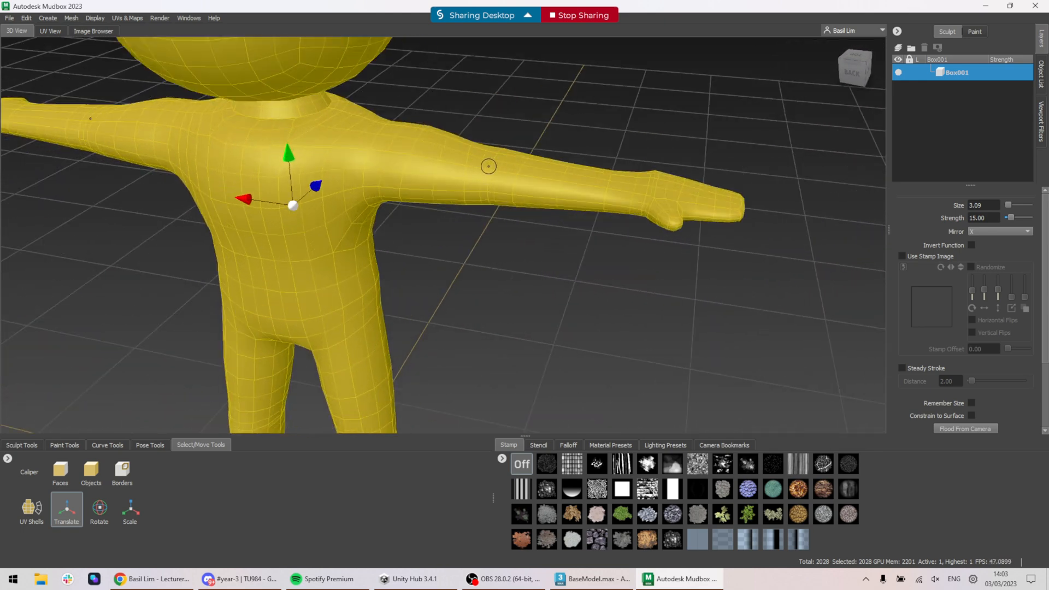
{"action": "middle_click_drag", "start_coordinate": [494, 143], "coordinate": [590, 341], "text": "alt"}
{"action": "right_click_drag", "start_coordinate": [530, 179], "coordinate": [536, 241], "text": "alt"}
{"action": "left_click_drag", "start_coordinate": [565, 243], "coordinate": [623, 223], "text": "alt"}
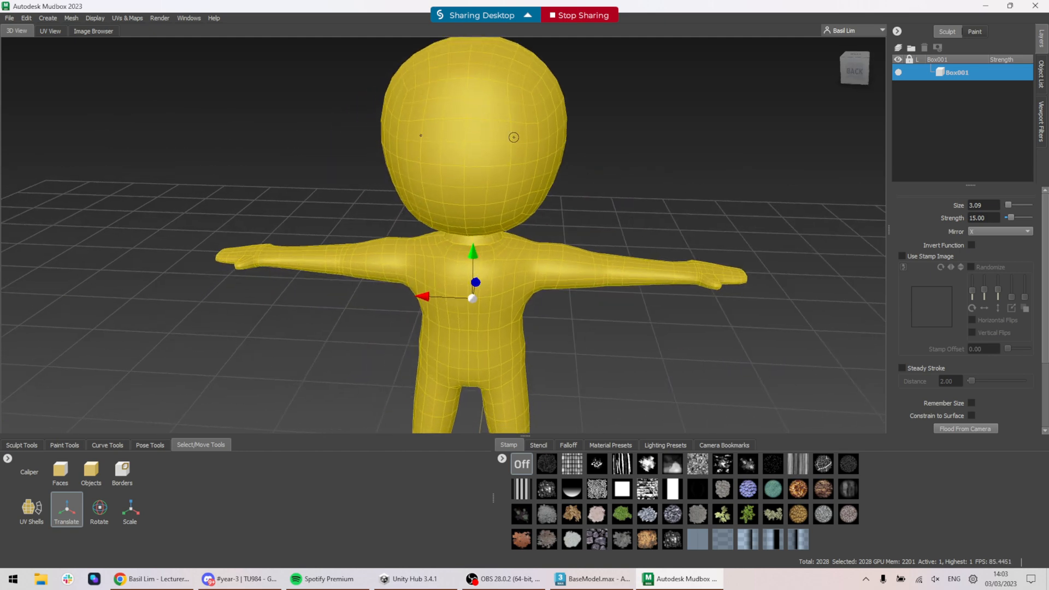
- Switch to 3ds Max to examine individual head vertices in the top Edit Poly modifier, and return to Mudbox
{"action": "left_click", "coordinate": [593, 580]}
{"action": "scroll", "coordinate": [660, 197], "scroll_direction": "up", "scroll_amount": 6}
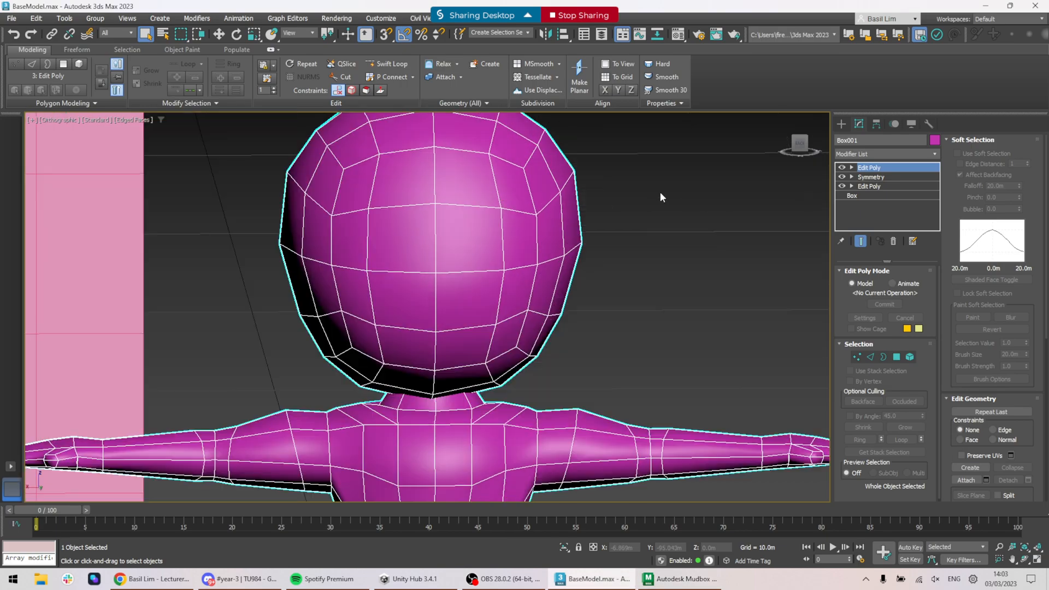
{"action": "left_click", "coordinate": [863, 357]}
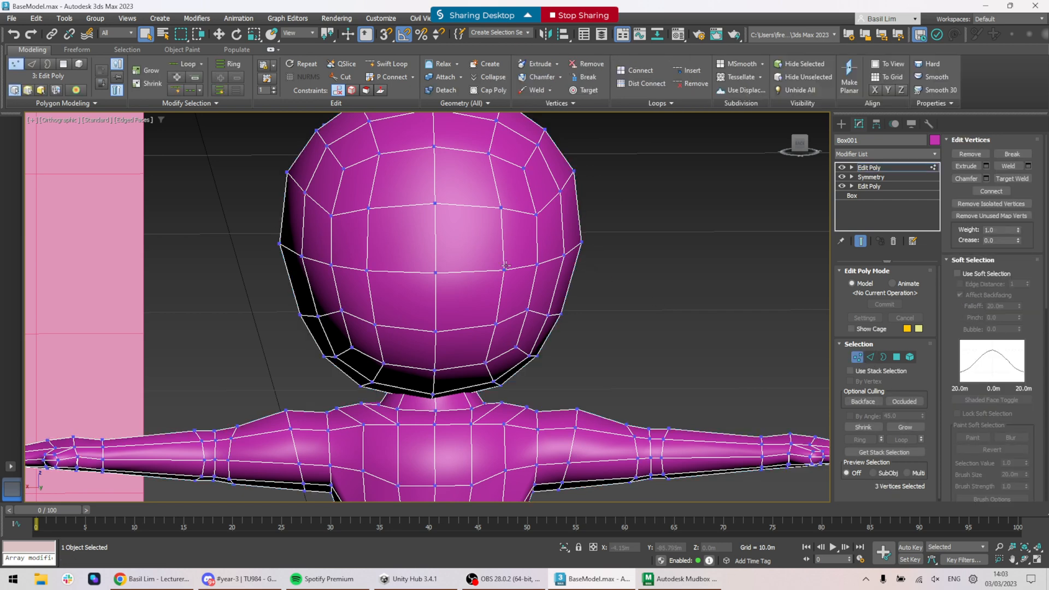
{"action": "left_click", "coordinate": [503, 270]}
{"action": "middle_click_drag", "start_coordinate": [523, 252], "coordinate": [516, 242], "text": "alt"}
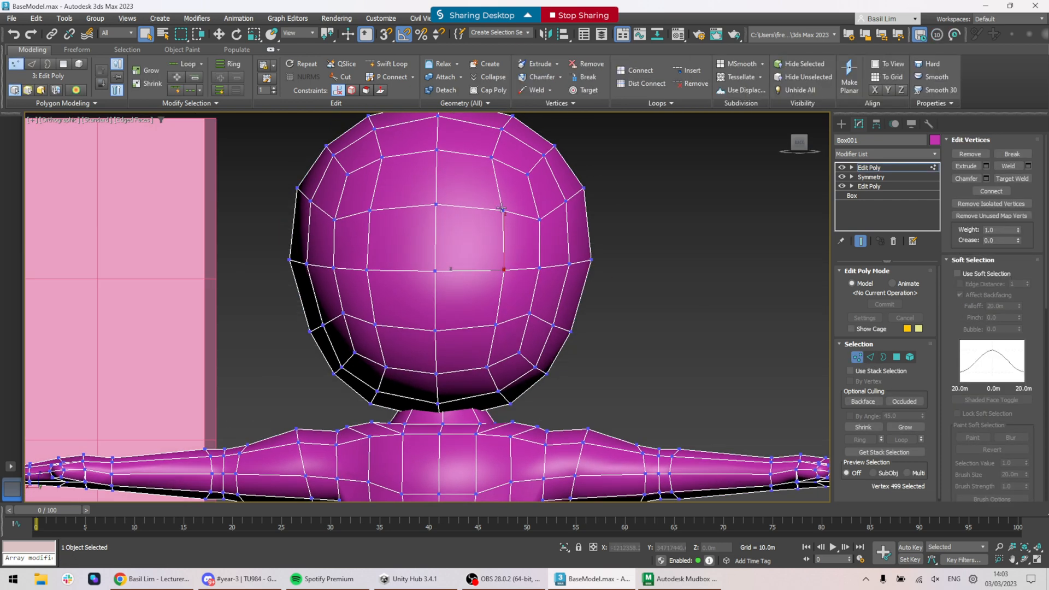
{"action": "left_click", "coordinate": [501, 211]}
{"action": "key", "text": "alt+Tab"}
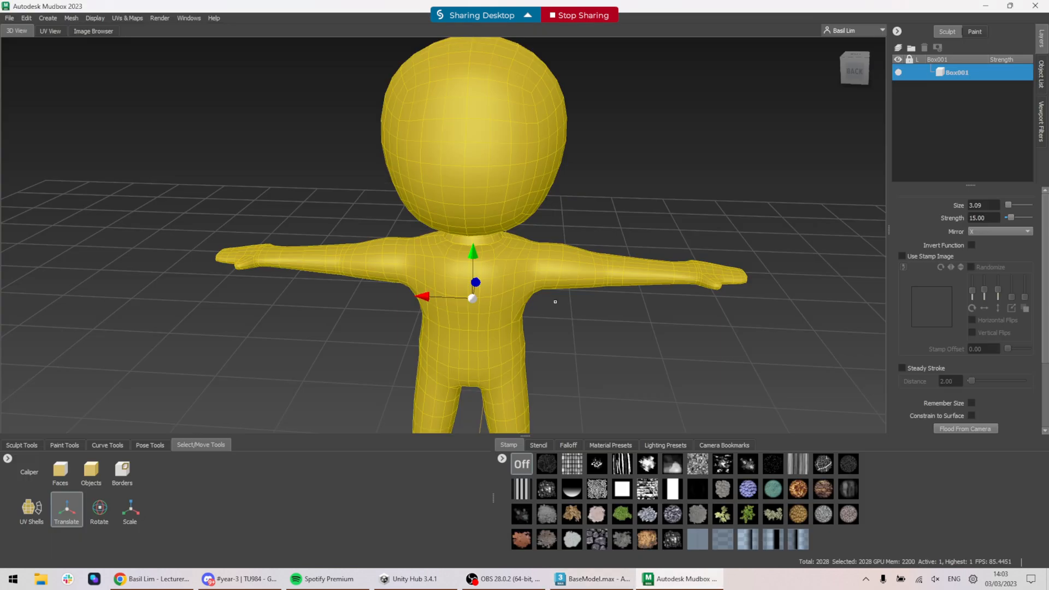
- Create a new sculpt layer above Box001 and add a second subdivision level to the mesh
{"action": "left_click_drag", "start_coordinate": [532, 178], "coordinate": [532, 194], "text": "alt"}
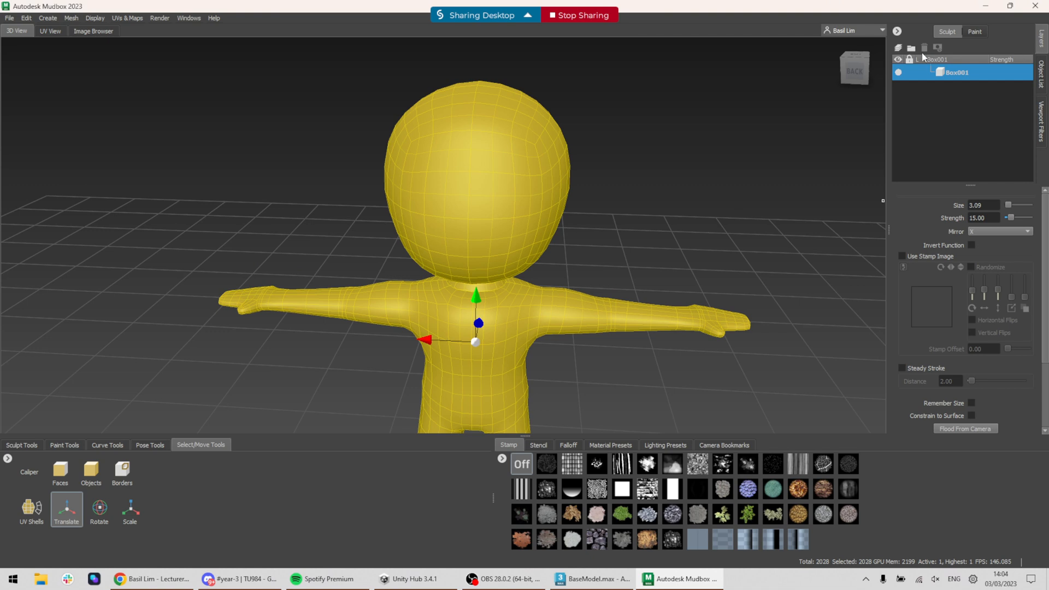
{"action": "left_click", "coordinate": [898, 47]}
{"action": "key", "text": "shift+d"}
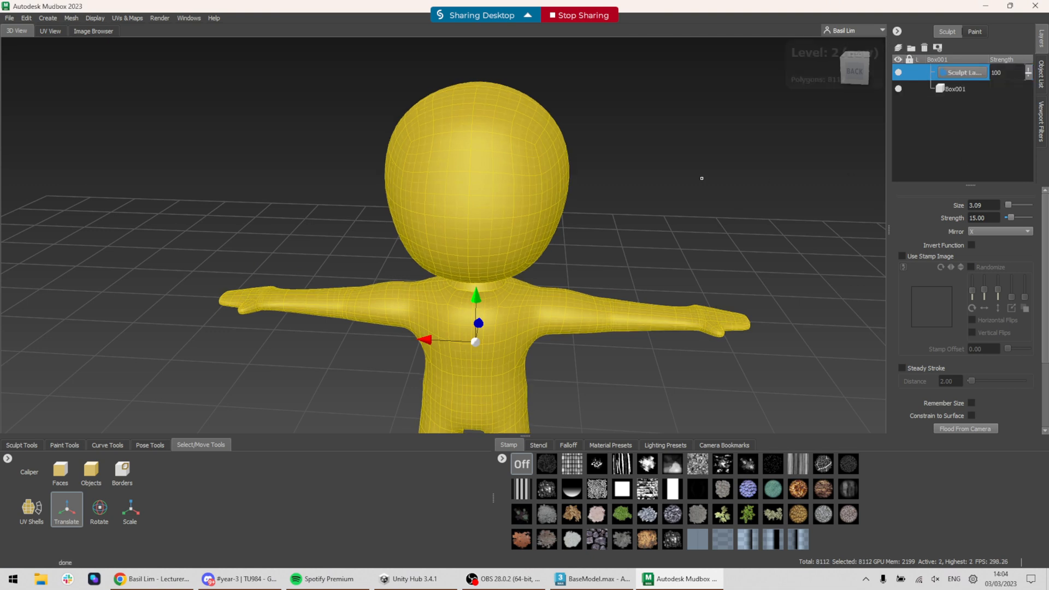
- Activate the Sculpt brush and enlarge its size to 18.93 over the character's head
{"action": "left_click", "coordinate": [21, 446]}
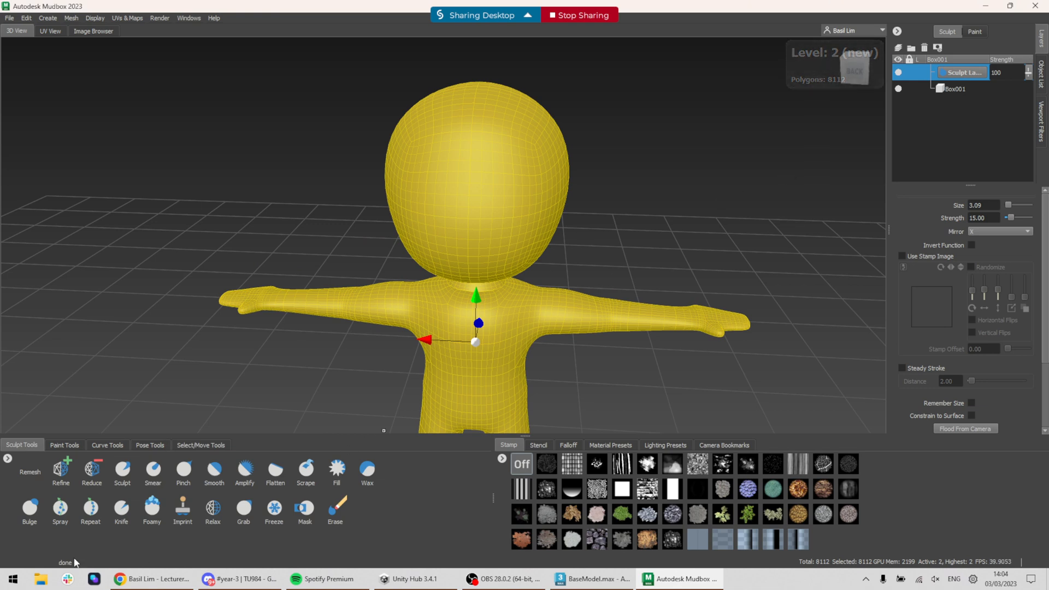
{"action": "left_click", "coordinate": [123, 473]}
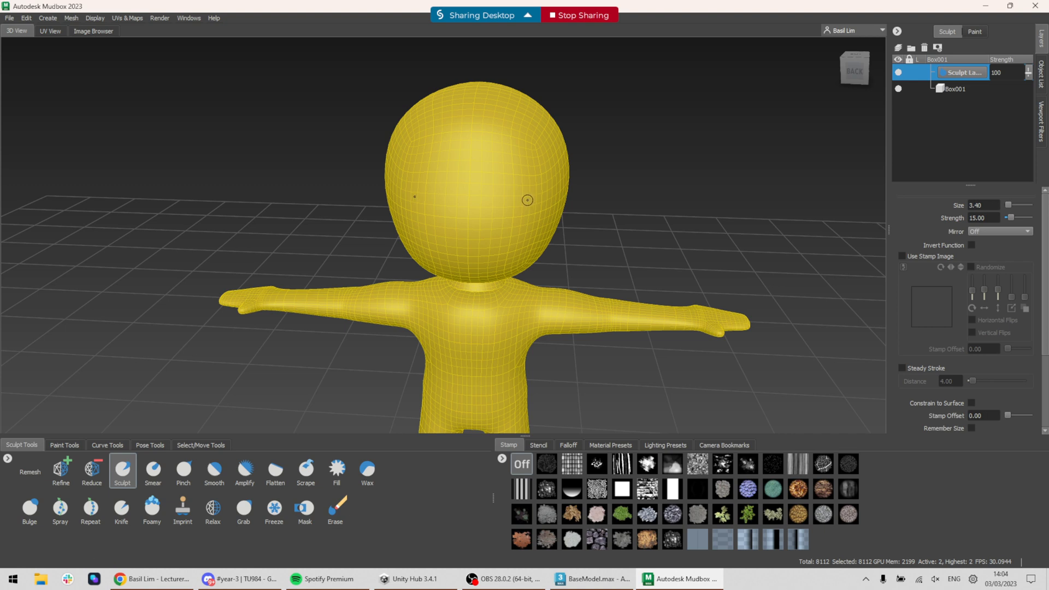
{"action": "key", "text": "b"}
{"action": "left_click_drag", "start_coordinate": [526, 200], "coordinate": [525, 199]}
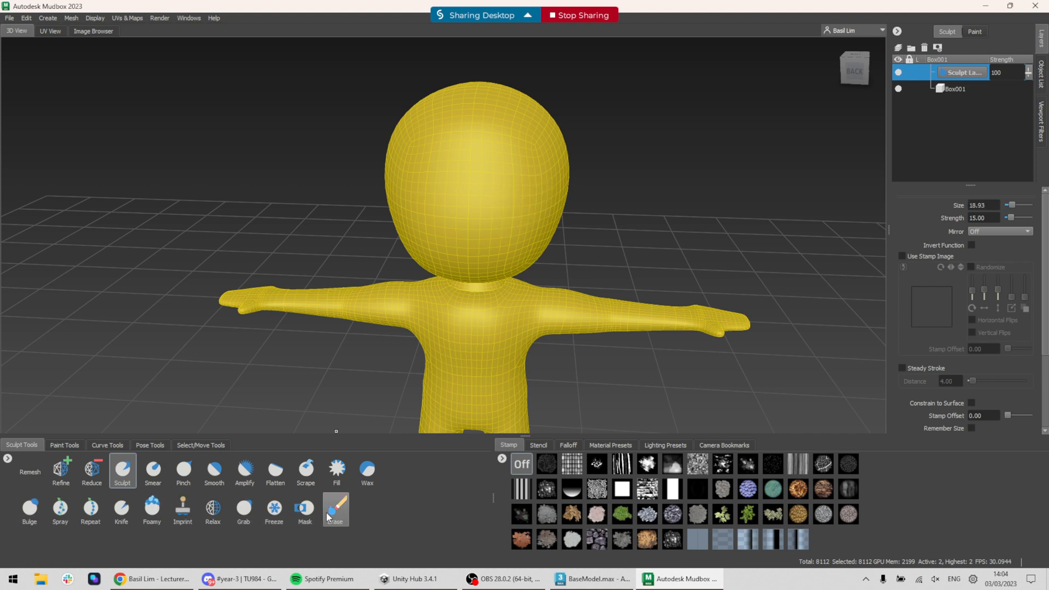
- Shape both eye areas of the face using the Grab brush at size 18.93 and strength 100
{"action": "left_click", "coordinate": [244, 508]}
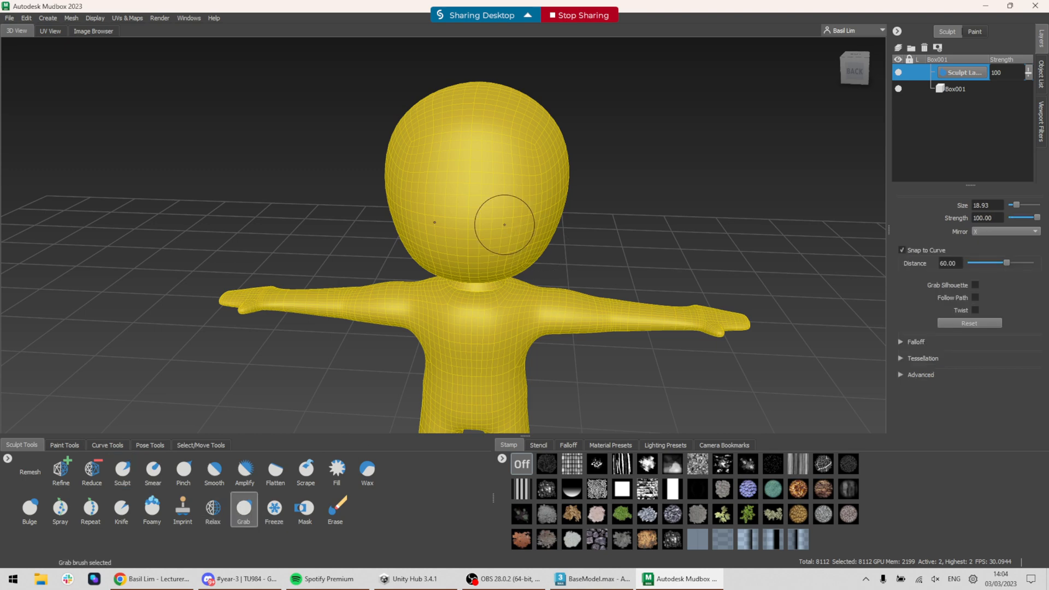
{"action": "mouse_move", "coordinate": [534, 188]}
{"action": "left_mouse_down", "text": "alt"}
{"action": "mouse_move", "coordinate": [567, 397]}
{"action": "mouse_move", "coordinate": [515, 363]}
{"action": "left_mouse_up", "text": "alt"}
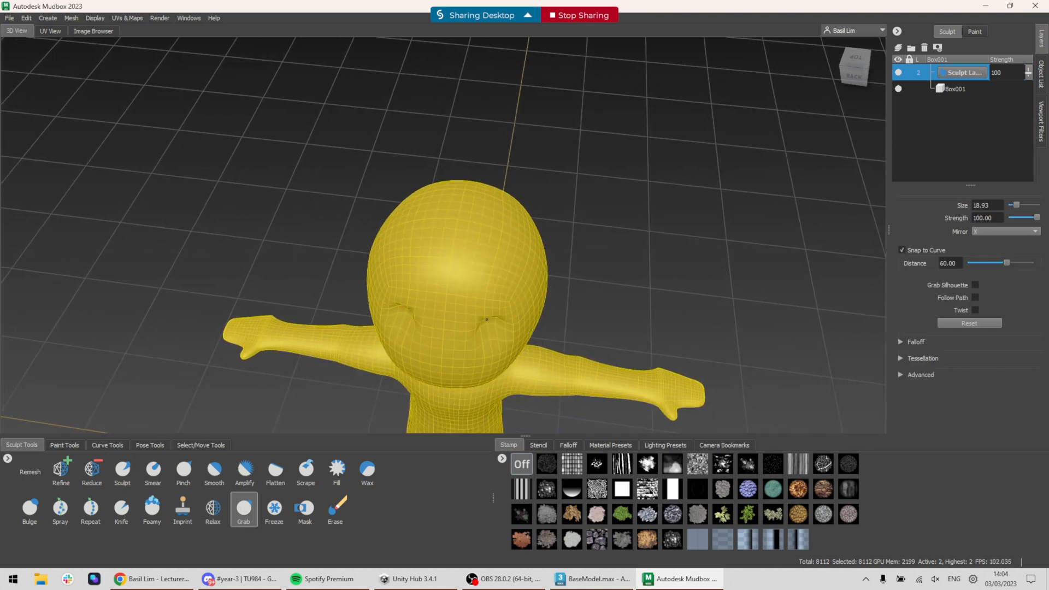
{"action": "left_click_drag", "start_coordinate": [486, 319], "coordinate": [489, 322]}
- Enlarge the Grab brush to 30.48 and reshape the eye sockets on both sides of the face
{"action": "key", "text": "bracketright"}
{"action": "key", "text": "bracketright"}
{"action": "key", "text": "bracketright"}
{"action": "key", "text": "bracketright"}
{"action": "key", "text": "bracketright"}
{"action": "left_click_drag", "start_coordinate": [604, 311], "coordinate": [621, 272], "text": "alt"}
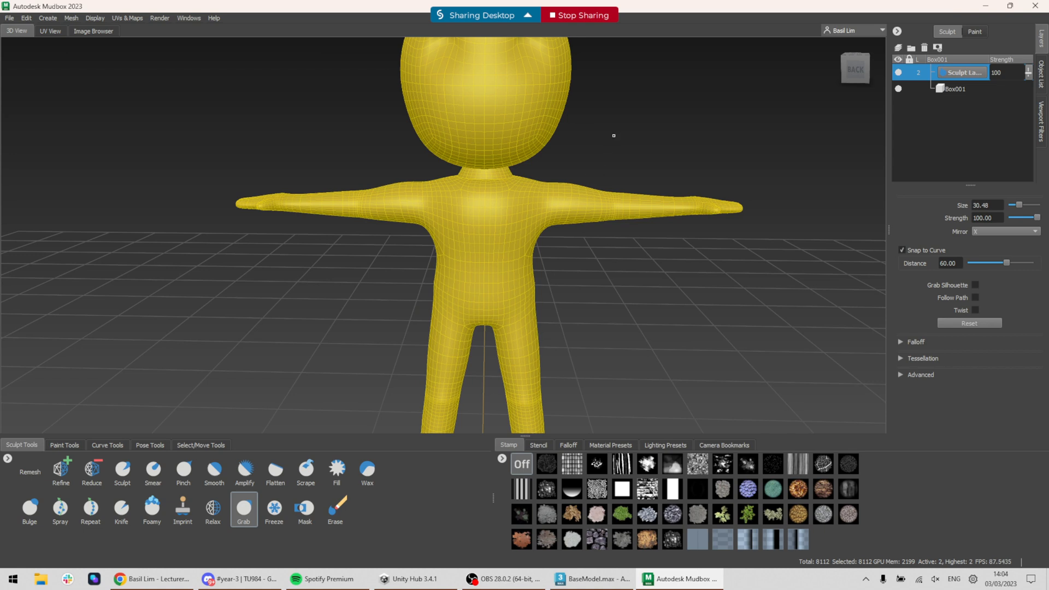
{"action": "left_click_drag", "start_coordinate": [614, 135], "coordinate": [618, 157]}
{"action": "key", "text": "ctrl+z"}
{"action": "middle_click_drag", "start_coordinate": [616, 137], "coordinate": [635, 273], "text": "alt"}
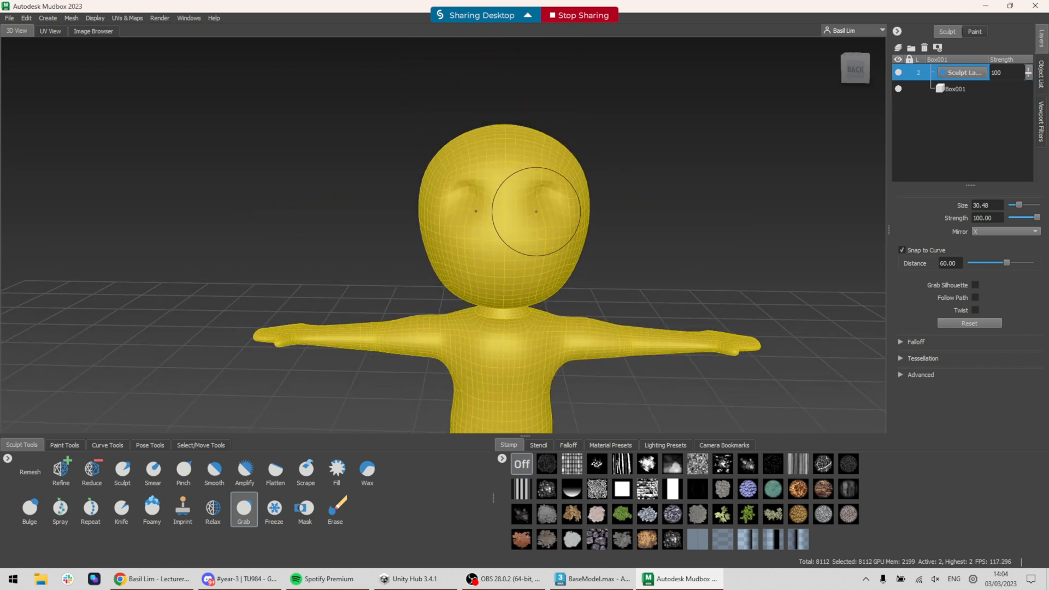
{"action": "left_click_drag", "start_coordinate": [548, 218], "coordinate": [548, 231]}
{"action": "left_click_drag", "start_coordinate": [600, 286], "coordinate": [596, 254], "text": "alt"}
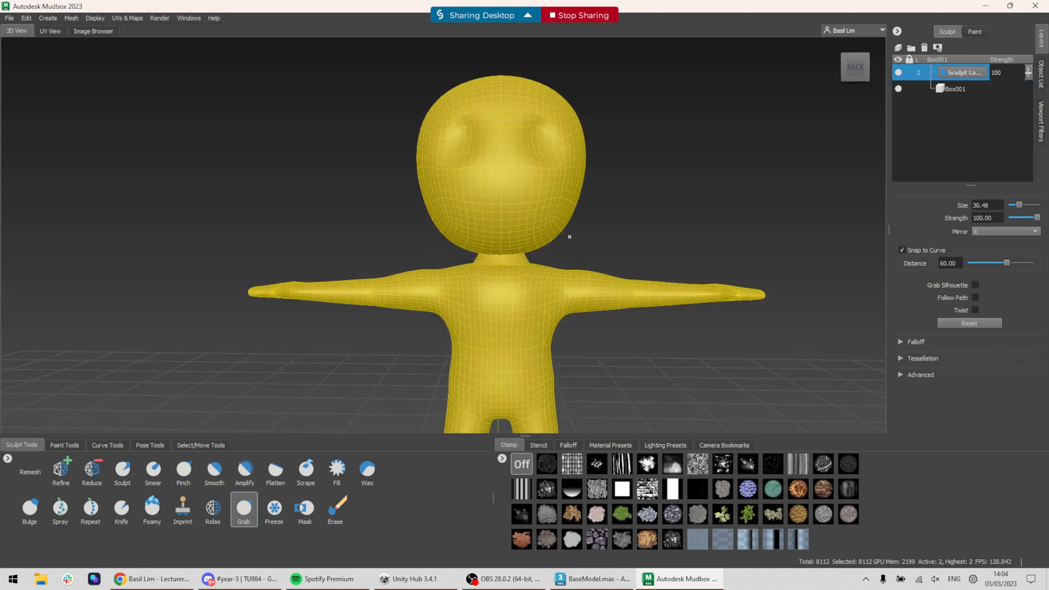
- Sculpt a small form in the middle of the lower face with the Sculpt brush at size 9.57, mirrored in X
{"action": "scroll", "coordinate": [567, 233], "scroll_direction": "up", "scroll_amount": 2}
{"action": "left_click", "coordinate": [129, 481]}
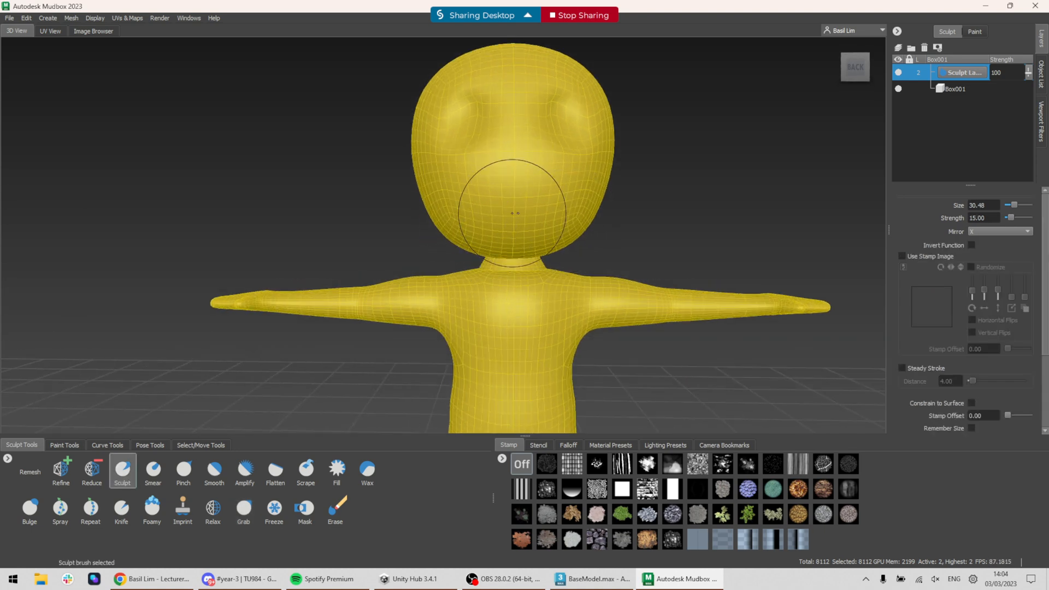
{"action": "mouse_move", "coordinate": [512, 213]}
{"action": "left_mouse_down"}
{"action": "mouse_move", "coordinate": [480, 214]}
{"action": "mouse_move", "coordinate": [517, 209]}
{"action": "left_mouse_up"}
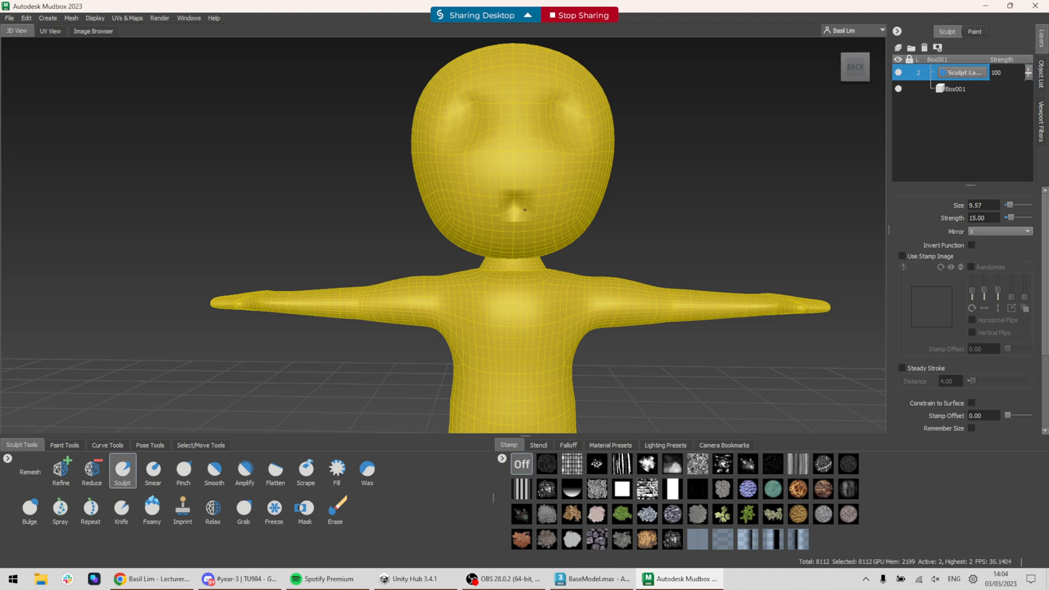
- Undo the small form in the lower face and sculpt a wide smiling mouth at size 9.57, strength 15, mirrored in X
{"action": "key", "text": "ctrl+z"}
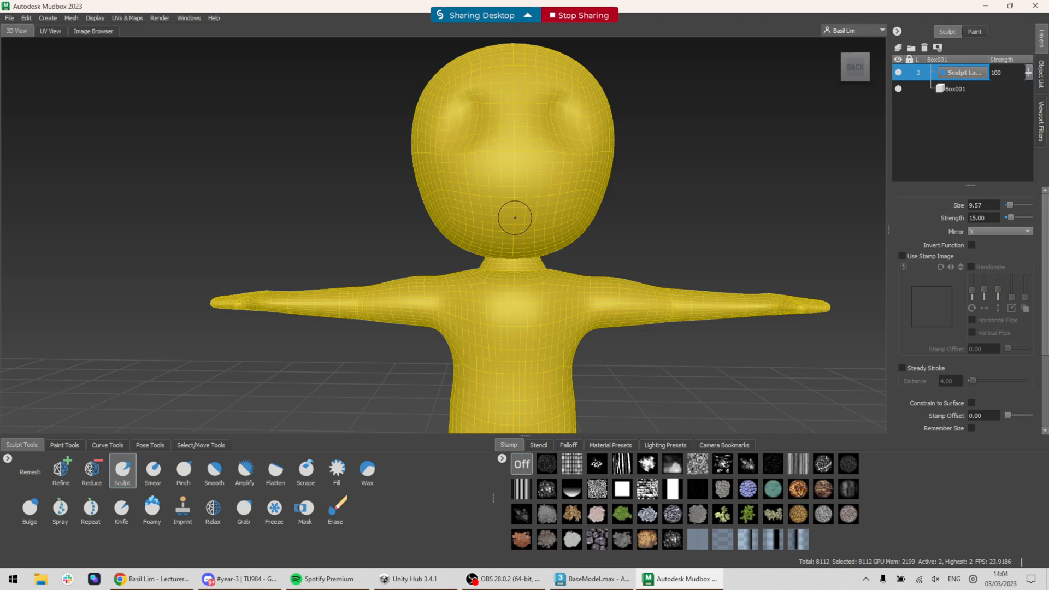
{"action": "left_click_drag", "start_coordinate": [514, 218], "coordinate": [568, 199]}
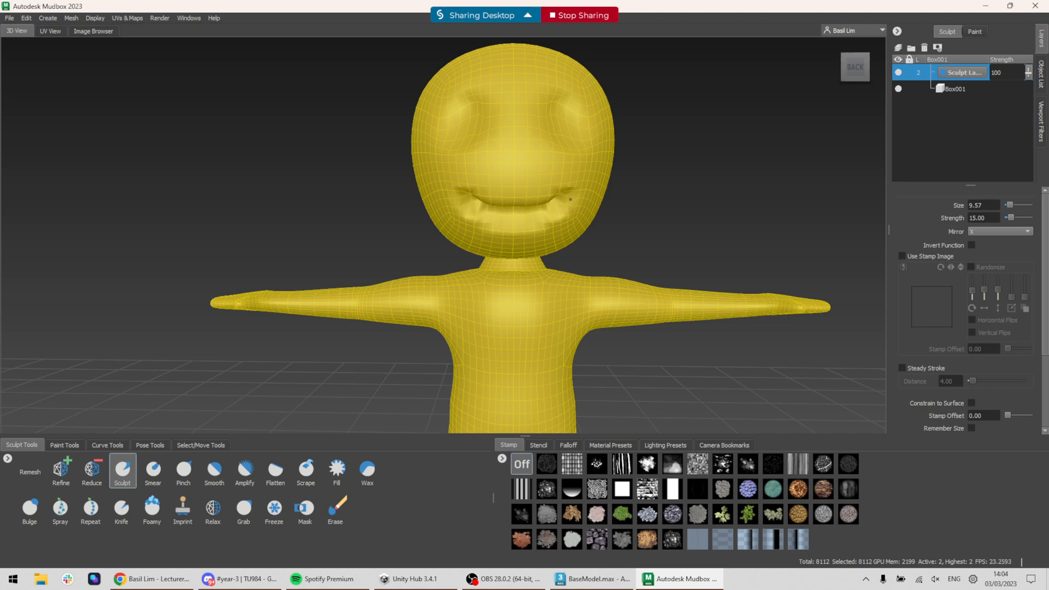
{"action": "mouse_move", "coordinate": [702, 154]}
{"action": "left_mouse_down", "text": "alt"}
{"action": "mouse_move", "coordinate": [683, 170]}
{"action": "mouse_move", "coordinate": [644, 160]}
{"action": "left_mouse_up", "text": "alt"}
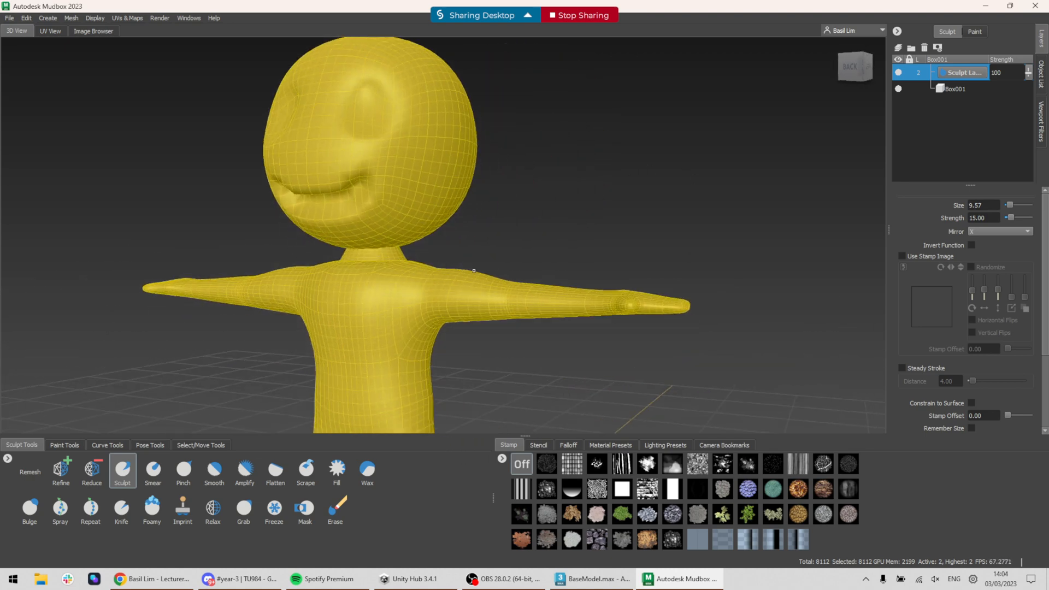
{"action": "left_click_drag", "start_coordinate": [474, 270], "coordinate": [521, 256], "text": "alt"}
{"action": "right_click_drag", "start_coordinate": [540, 284], "coordinate": [429, 284], "text": "alt"}
{"action": "key", "text": "shift"}
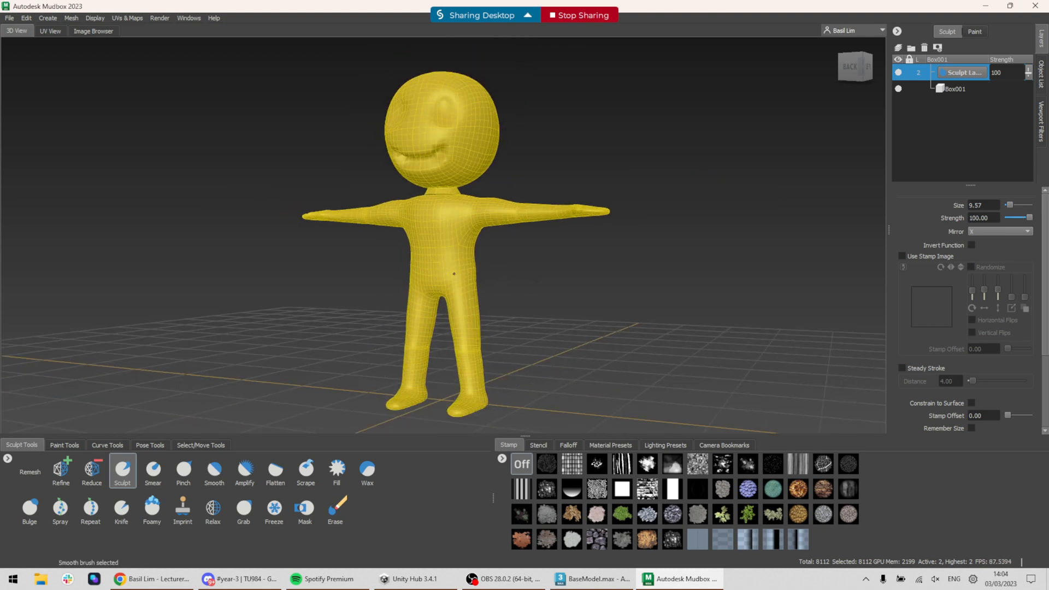
{"action": "mouse_move", "coordinate": [407, 273]}
{"action": "left_mouse_down"}
{"action": "mouse_move", "coordinate": [460, 272]}
{"action": "mouse_move", "coordinate": [495, 257]}
{"action": "mouse_move", "coordinate": [548, 292]}
{"action": "left_mouse_up"}
{"action": "key", "text": "ctrl+z"}
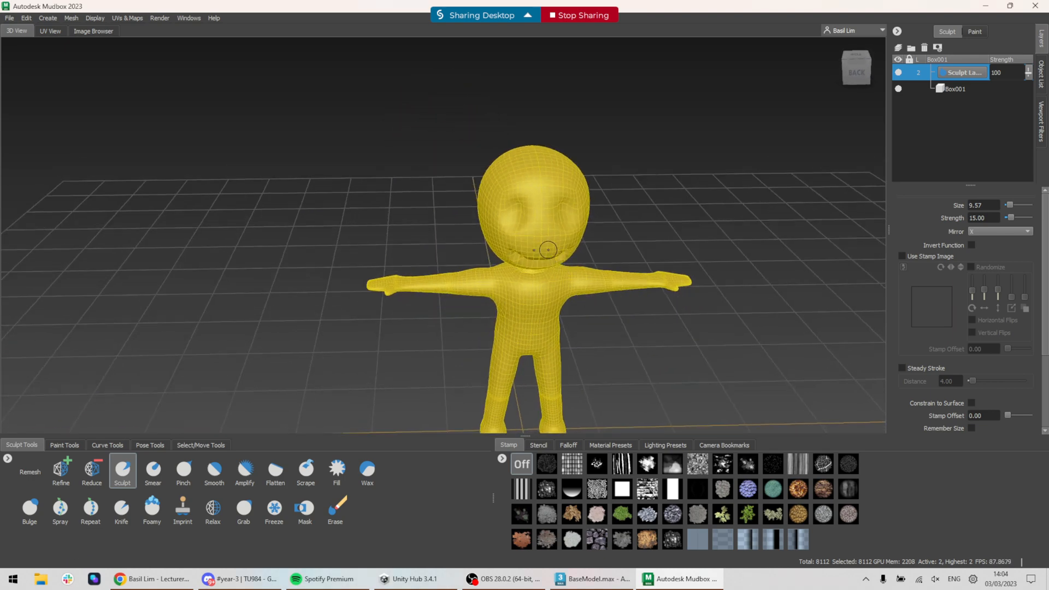
- Enlarge the Sculpt brush to 16.95 and build up a protruding nose above the mouth
{"action": "key", "text": "bracketright"}
{"action": "key", "text": "bracketright"}
{"action": "key", "text": "bracketright"}
{"action": "key", "text": "bracketright"}
{"action": "key", "text": "bracketright"}
{"action": "key", "text": "bracketright"}
{"action": "left_click_drag", "start_coordinate": [541, 239], "coordinate": [543, 243]}
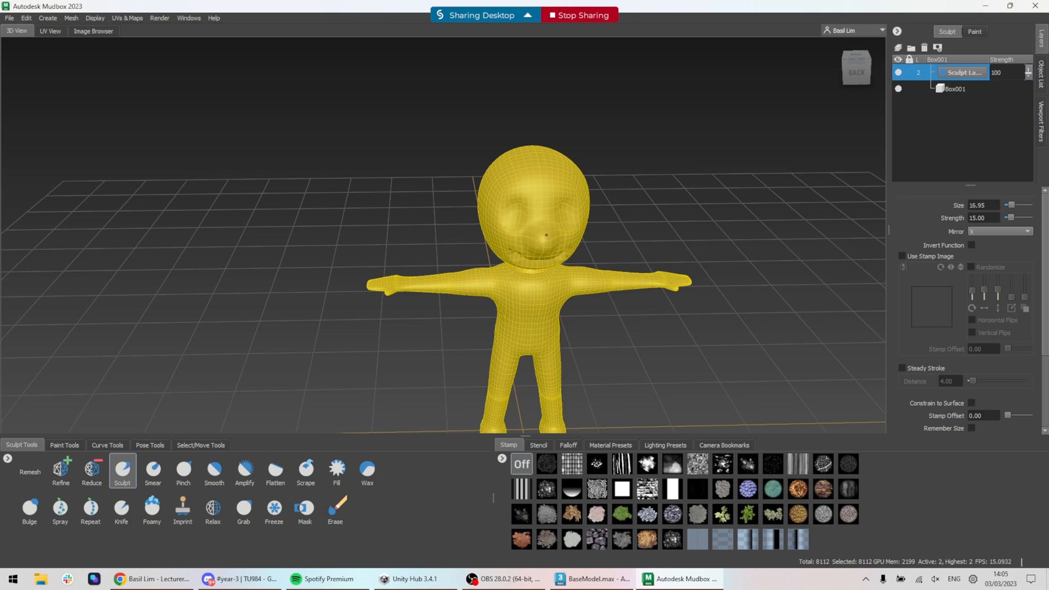
{"action": "left_click_drag", "start_coordinate": [550, 243], "coordinate": [555, 247]}
- Build up mirrored ears on the sides of the head and two horns on top with the Sculpt brush at size 16.95
{"action": "left_click_drag", "start_coordinate": [746, 264], "coordinate": [402, 226], "text": "alt"}
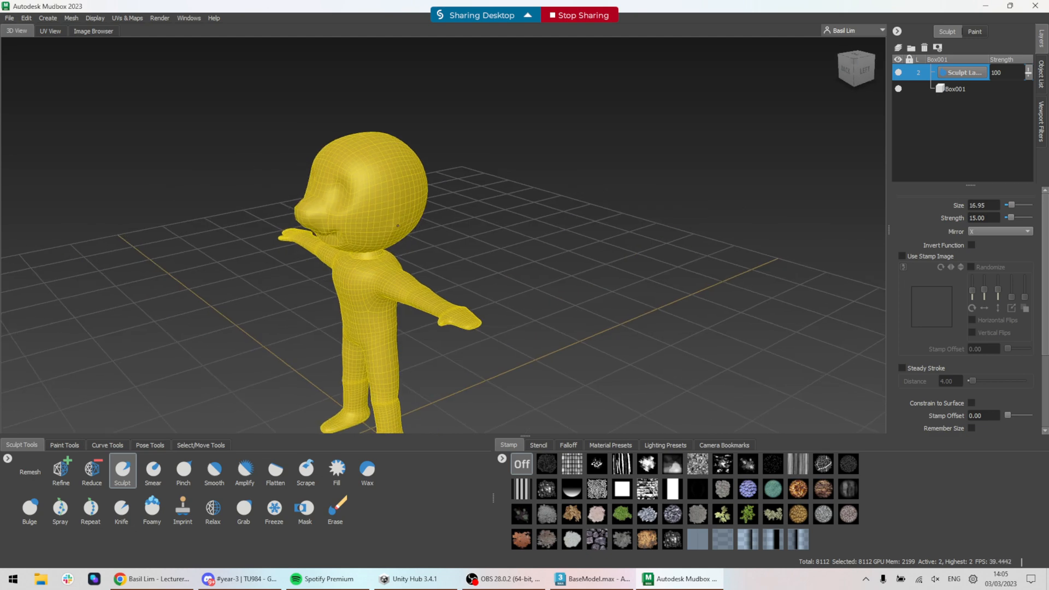
{"action": "left_click_drag", "start_coordinate": [406, 190], "coordinate": [412, 198]}
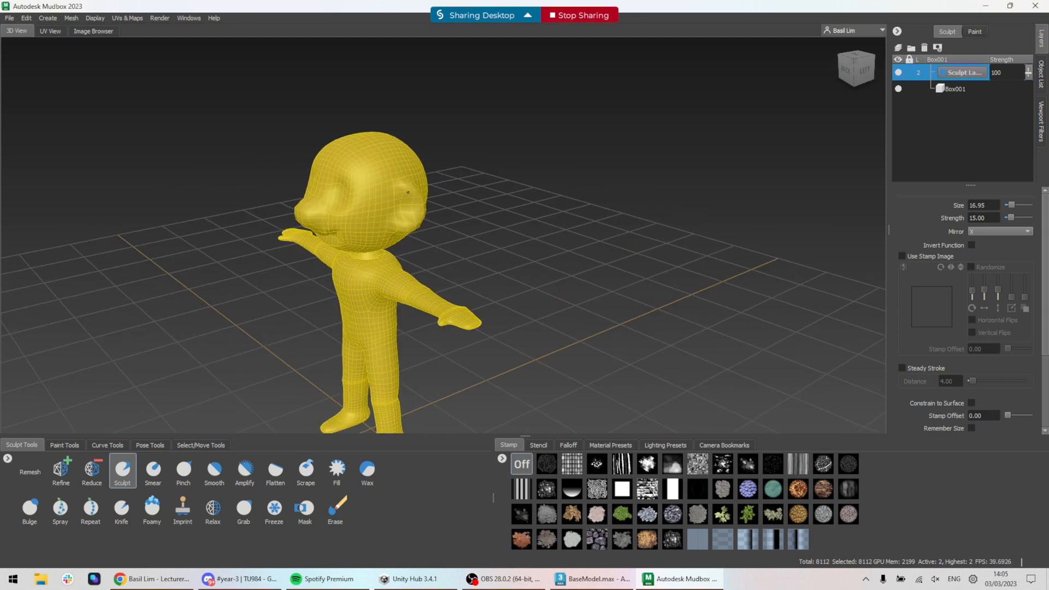
{"action": "mouse_move", "coordinate": [437, 204]}
{"action": "left_mouse_down", "text": "alt"}
{"action": "mouse_move", "coordinate": [500, 201]}
{"action": "mouse_move", "coordinate": [556, 179]}
{"action": "mouse_move", "coordinate": [542, 192]}
{"action": "mouse_move", "coordinate": [538, 168]}
{"action": "left_mouse_up", "text": "alt"}
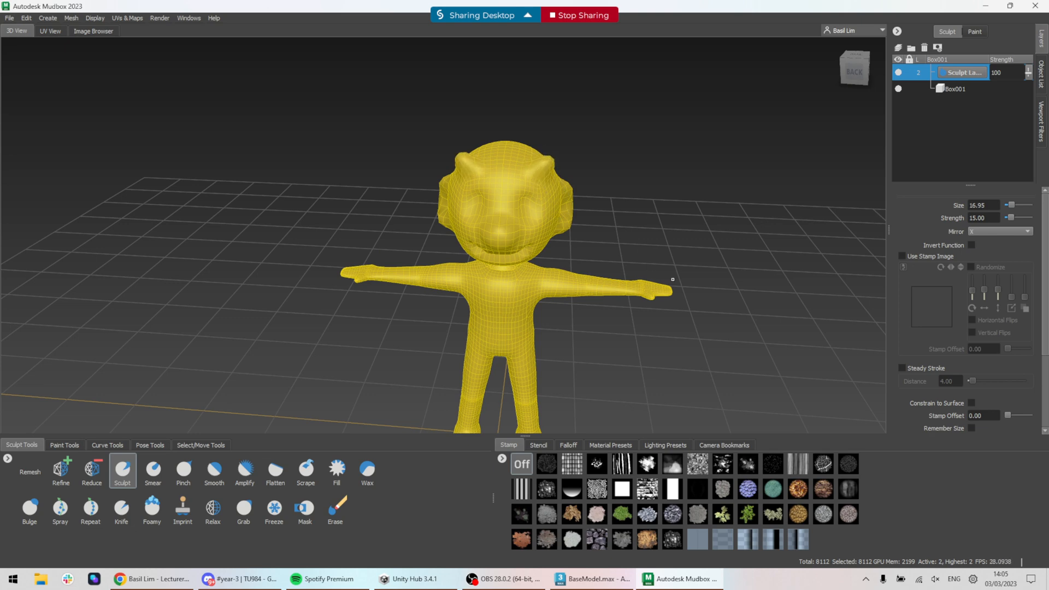
- Try Sculpt strokes on the body at different brush sizes, including 33.03 and 4.96, and undo them
{"action": "left_click_drag", "start_coordinate": [673, 279], "coordinate": [689, 241], "text": "alt"}
{"action": "left_click_drag", "start_coordinate": [522, 197], "coordinate": [526, 199]}
{"action": "mouse_move", "coordinate": [526, 199]}
{"action": "left_mouse_down"}
{"action": "mouse_move", "coordinate": [536, 206]}
{"action": "mouse_move", "coordinate": [526, 197]}
{"action": "mouse_move", "coordinate": [530, 222]}
{"action": "left_mouse_up"}
{"action": "key", "text": "ctrl+z"}
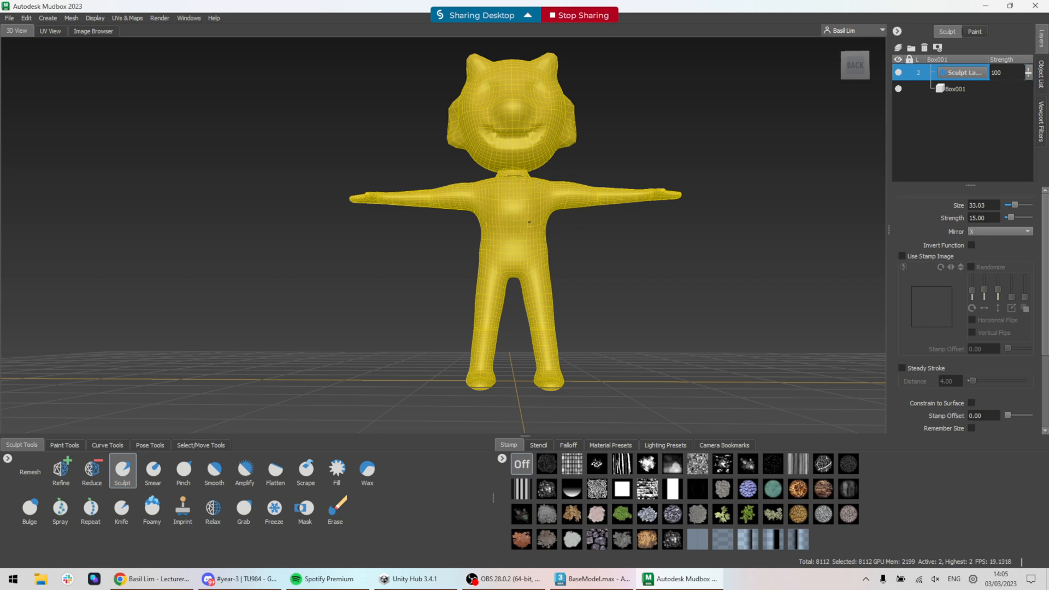
{"action": "scroll", "coordinate": [532, 252], "scroll_direction": "up", "scroll_amount": 4}
{"action": "left_click_drag", "start_coordinate": [586, 256], "coordinate": [602, 260]}
{"action": "key", "text": "ctrl+z"}
{"action": "middle_click_drag", "start_coordinate": [699, 314], "coordinate": [659, 269], "text": "alt"}
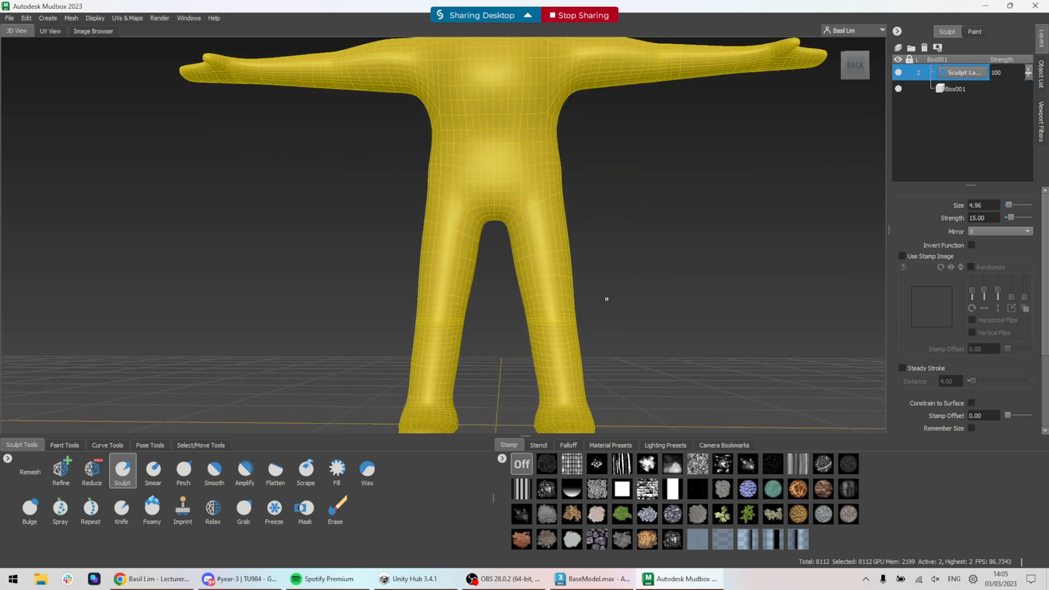
{"action": "left_click_drag", "start_coordinate": [556, 309], "coordinate": [551, 323]}
{"action": "scroll", "coordinate": [659, 251], "scroll_direction": "down", "scroll_amount": 3}
{"action": "key", "text": "ctrl+z"}
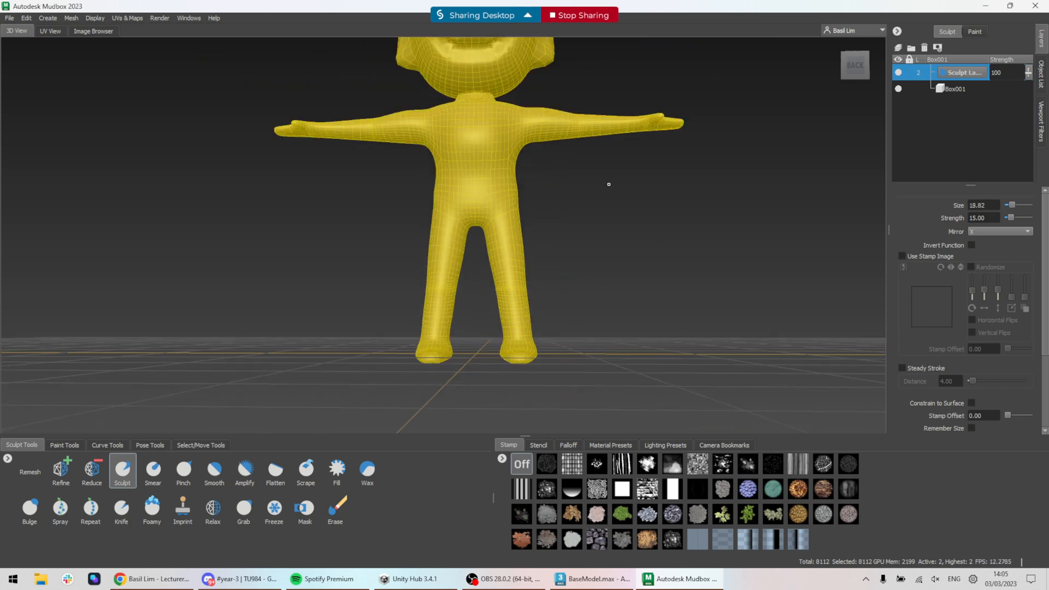
- Subdivide the character mesh to level 3 and add a new sculpt layer above the existing one
{"action": "left_click_drag", "start_coordinate": [609, 185], "coordinate": [612, 218], "text": "alt"}
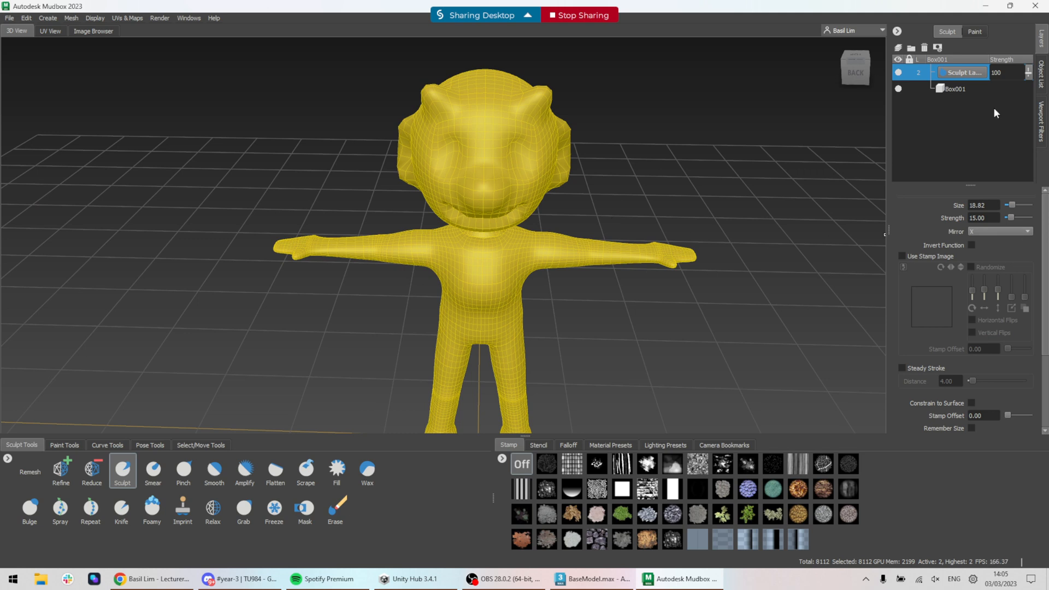
{"action": "key", "text": "shift+d"}
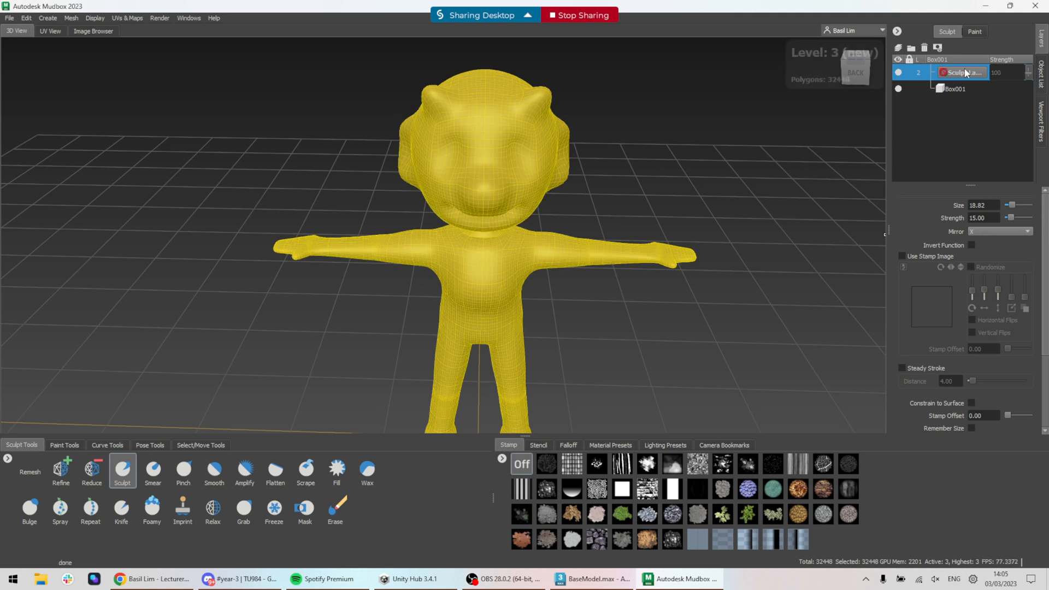
{"action": "left_click", "coordinate": [911, 48]}
- Select Default Material in the scene's object list and return to the sculpt layers
{"action": "scroll", "coordinate": [534, 133], "scroll_direction": "up", "scroll_amount": 3}
{"action": "left_click_drag", "start_coordinate": [527, 143], "coordinate": [547, 217], "text": "alt"}
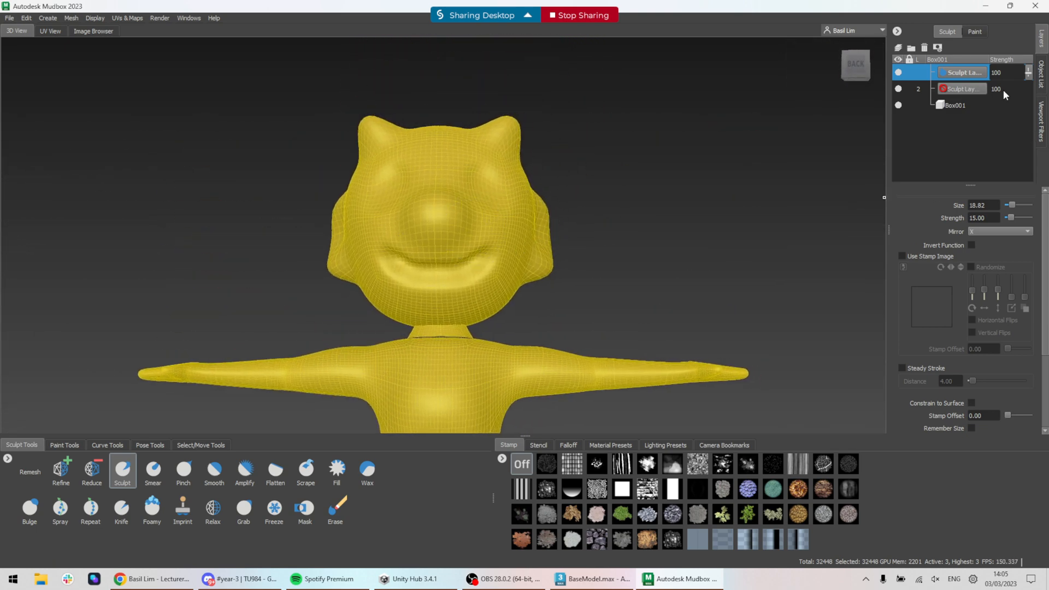
{"action": "left_click", "coordinate": [1041, 74]}
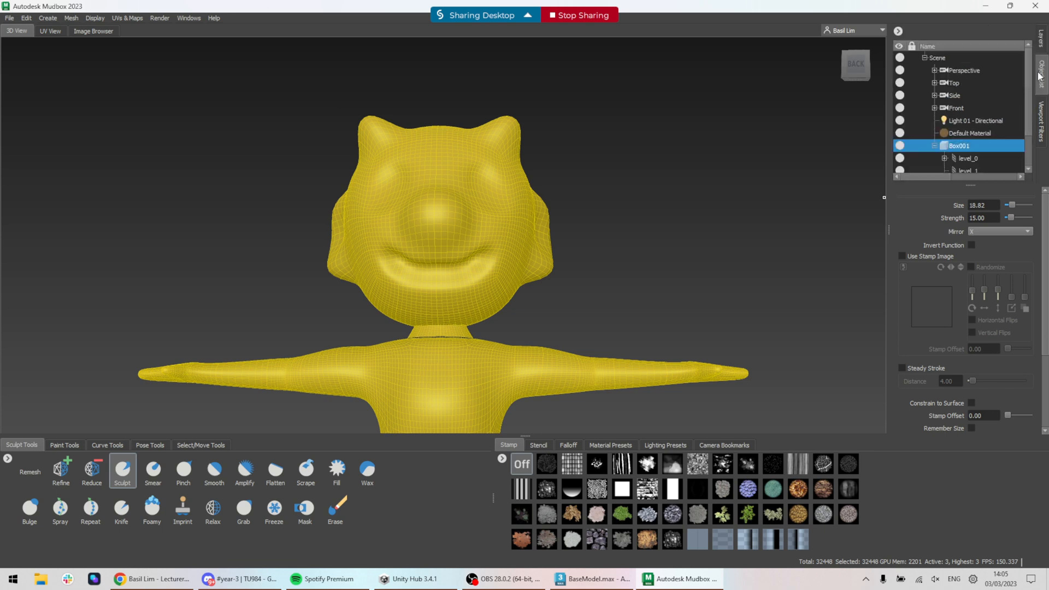
{"action": "left_click", "coordinate": [932, 135]}
{"action": "left_click", "coordinate": [1041, 41]}
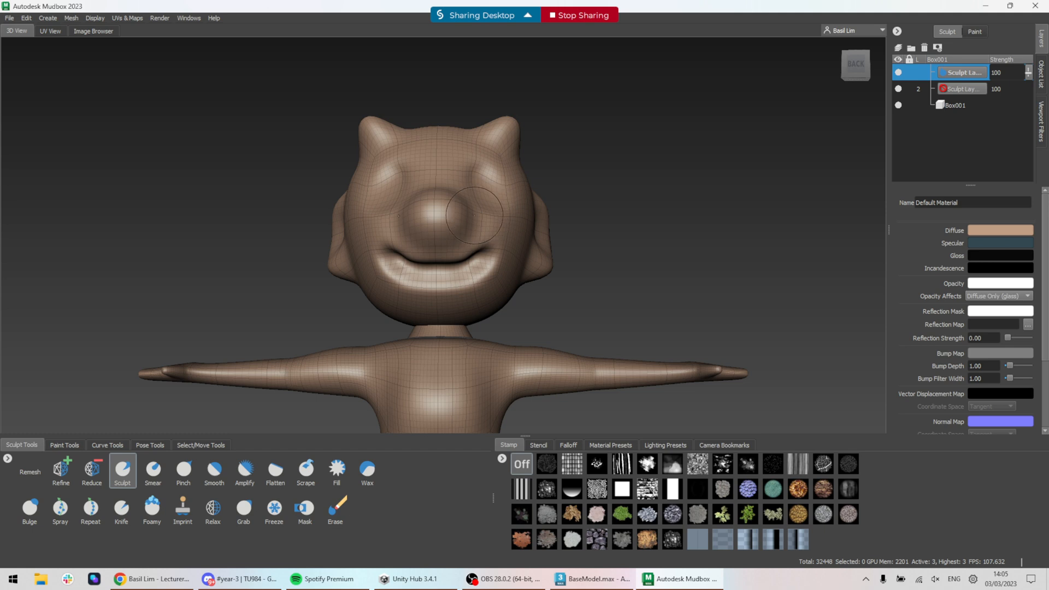
- Try to carve mirrored nostrils into the lower part of the nose with the inverted Sculpt brush, and undo them
{"action": "left_click", "coordinate": [417, 236], "text": "ctrl"}
{"action": "left_click", "coordinate": [454, 237], "text": "ctrl"}
{"action": "key", "text": "ctrl+z"}
{"action": "key", "text": "ctrl+z"}
- Subdivide the character mesh to level 4 and add a third sculpt layer for finer detail
{"action": "key", "text": "shift+d"}
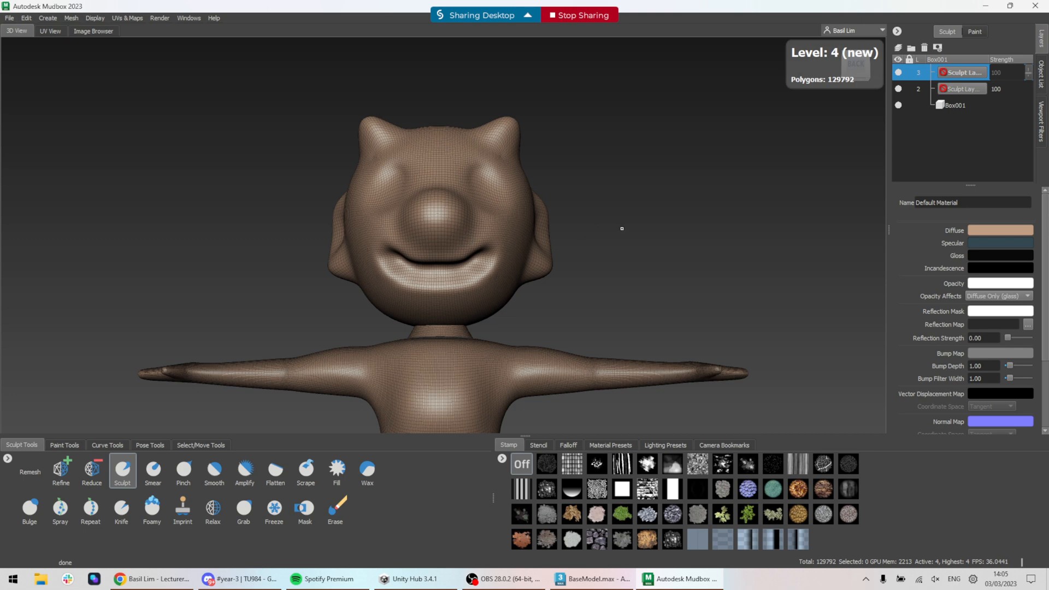
{"action": "scroll", "coordinate": [569, 250], "scroll_direction": "down", "scroll_amount": 3}
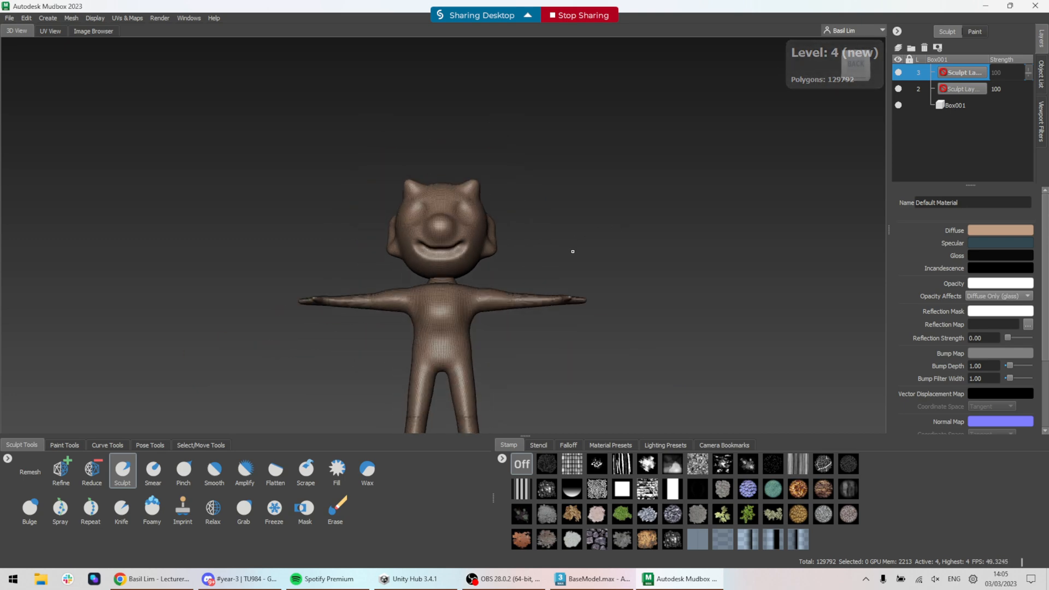
{"action": "scroll", "coordinate": [569, 250], "scroll_direction": "up", "scroll_amount": 10}
{"action": "scroll", "coordinate": [478, 247], "scroll_direction": "down", "scroll_amount": 4}
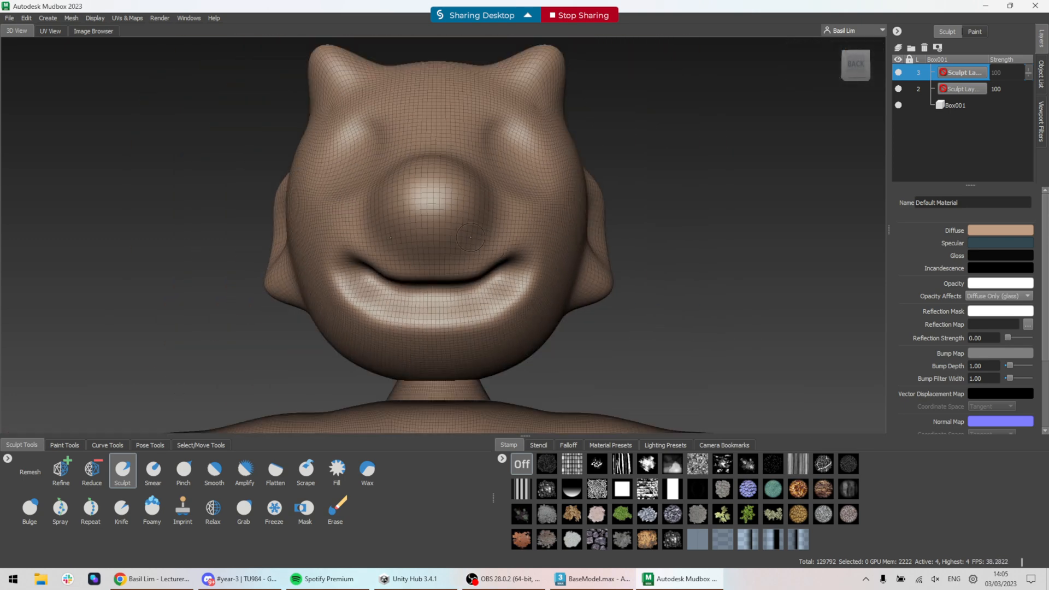
{"action": "left_click", "coordinate": [470, 237]}
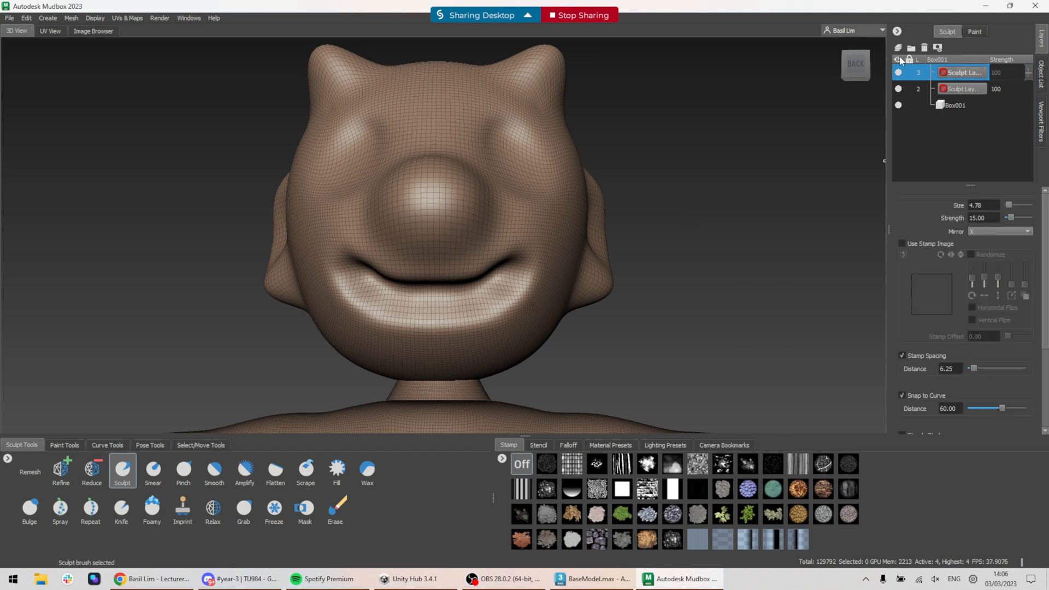
{"action": "left_click", "coordinate": [898, 47]}
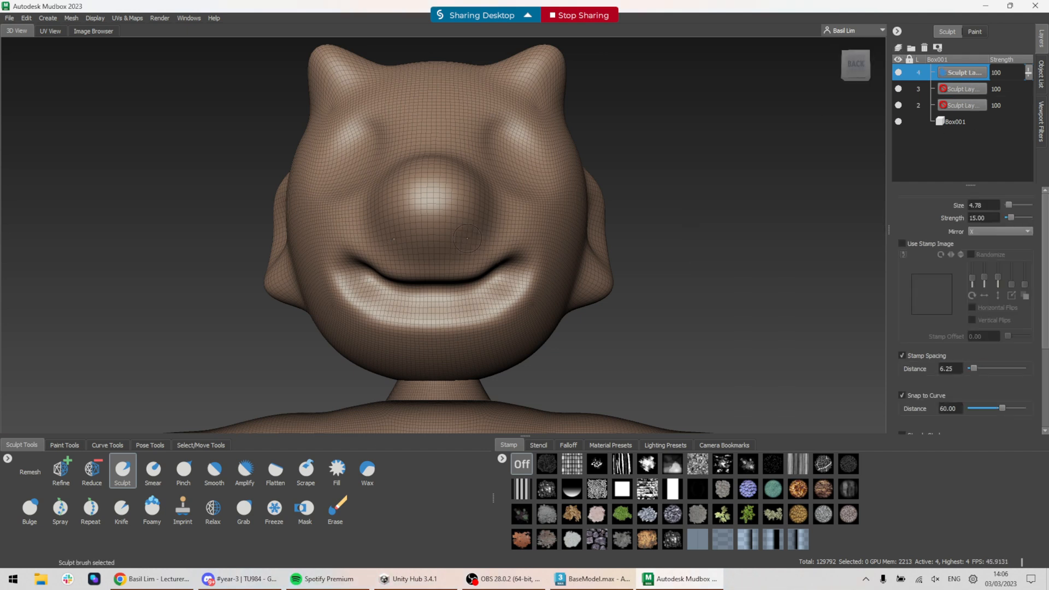
- Carve mirrored nostrils and deepen the eye sockets on the new layer with the Sculpt brush, ending at size 13.65 and strength 2.50
{"action": "mouse_move", "coordinate": [473, 241]}
{"action": "left_mouse_down"}
{"action": "mouse_move", "coordinate": [465, 241]}
{"action": "mouse_move", "coordinate": [488, 239]}
{"action": "left_mouse_up"}
{"action": "key", "text": "ctrl+z"}
{"action": "left_click_drag", "start_coordinate": [464, 240], "coordinate": [460, 243]}
{"action": "key", "text": "ctrl+z"}
{"action": "left_click_drag", "start_coordinate": [466, 237], "coordinate": [468, 240]}
{"action": "mouse_move", "coordinate": [675, 211]}
{"action": "left_mouse_down", "text": "alt"}
{"action": "mouse_move", "coordinate": [517, 307]}
{"action": "mouse_move", "coordinate": [524, 276]}
{"action": "mouse_move", "coordinate": [538, 274]}
{"action": "mouse_move", "coordinate": [527, 287]}
{"action": "mouse_move", "coordinate": [552, 278]}
{"action": "mouse_move", "coordinate": [529, 275]}
{"action": "mouse_move", "coordinate": [547, 283]}
{"action": "left_mouse_up", "text": "alt"}
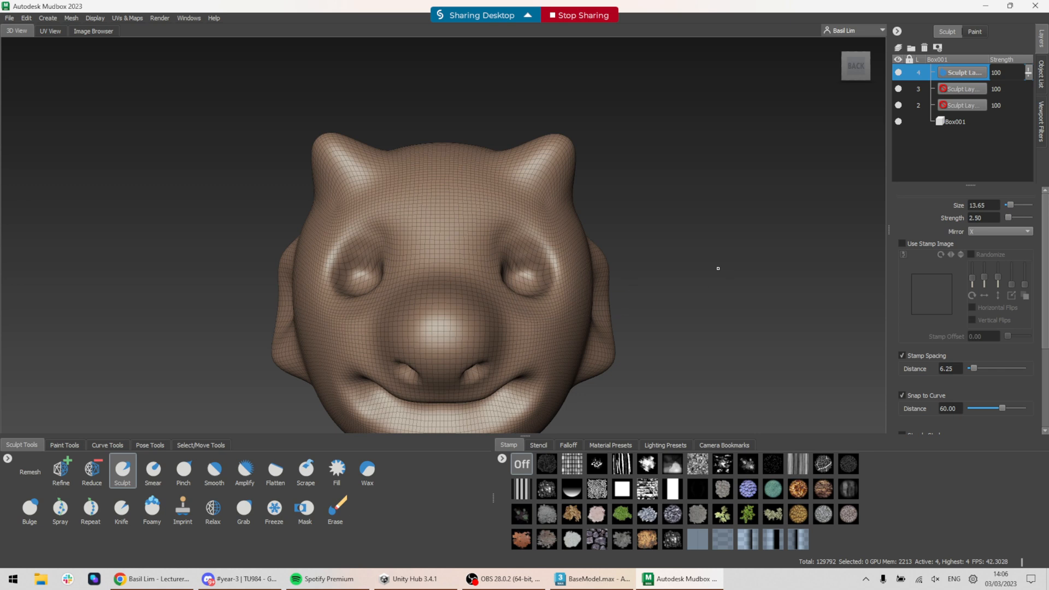
{"action": "scroll", "coordinate": [710, 267], "scroll_direction": "down", "scroll_amount": 2}
{"action": "scroll", "coordinate": [601, 245], "scroll_direction": "up", "scroll_amount": 2}
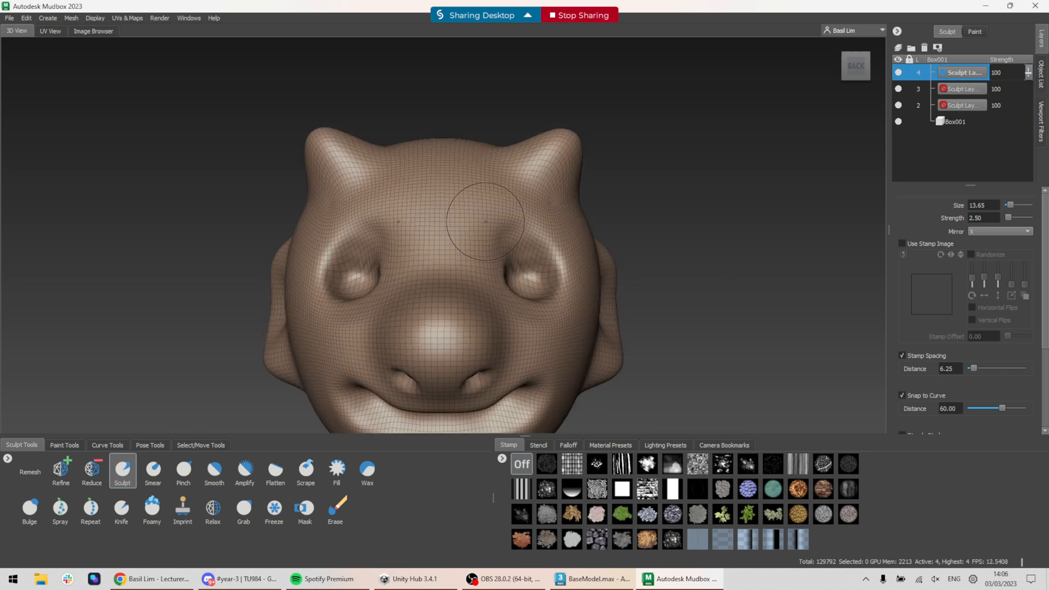
- Sculpt and smooth raised brow wrinkles above both eyes, reducing the brush size to 5.42
{"action": "mouse_move", "coordinate": [490, 208]}
{"action": "left_mouse_down"}
{"action": "mouse_move", "coordinate": [458, 196]}
{"action": "mouse_move", "coordinate": [558, 256]}
{"action": "mouse_move", "coordinate": [460, 187]}
{"action": "mouse_move", "coordinate": [474, 184]}
{"action": "mouse_move", "coordinate": [488, 199]}
{"action": "mouse_move", "coordinate": [460, 206]}
{"action": "mouse_move", "coordinate": [518, 231]}
{"action": "mouse_move", "coordinate": [460, 216]}
{"action": "mouse_move", "coordinate": [481, 236]}
{"action": "left_mouse_up"}
{"action": "key", "text": "ctrl+z"}
{"action": "key", "text": "ctrl+z"}
{"action": "key", "text": "b"}
{"action": "key", "text": "b"}
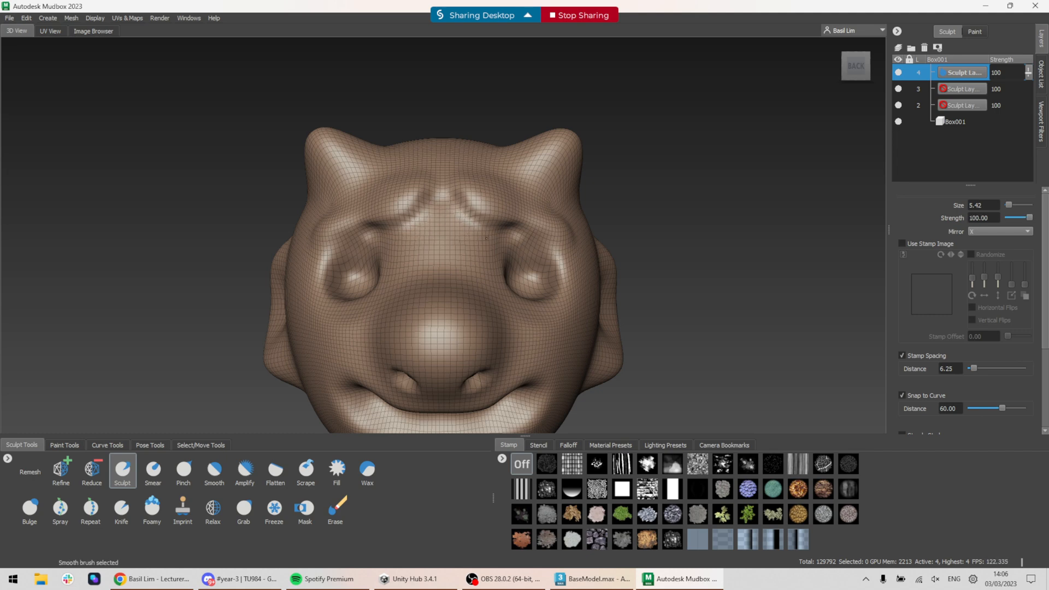
- Refine the line between the lips and build up folds around the mouth corners, enlarging the Sculpt brush to 9.46 at strength 2.50
{"action": "left_click_drag", "start_coordinate": [681, 264], "coordinate": [619, 257], "text": "alt"}
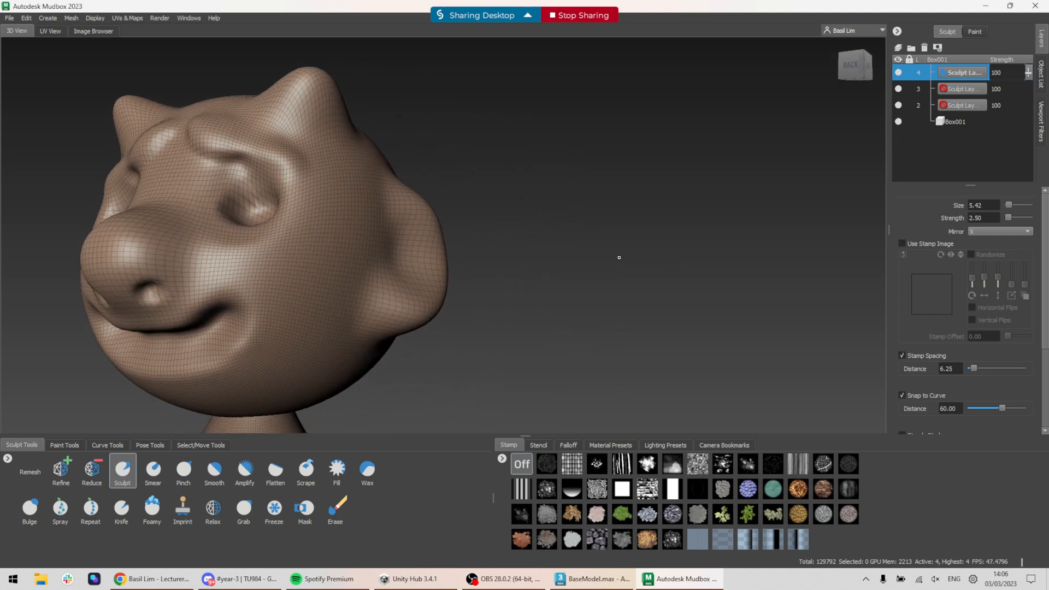
{"action": "mouse_move", "coordinate": [391, 247]}
{"action": "left_mouse_down", "text": "alt"}
{"action": "mouse_move", "coordinate": [429, 271]}
{"action": "mouse_move", "coordinate": [443, 252]}
{"action": "mouse_move", "coordinate": [413, 270]}
{"action": "mouse_move", "coordinate": [385, 267]}
{"action": "left_mouse_up", "text": "alt"}
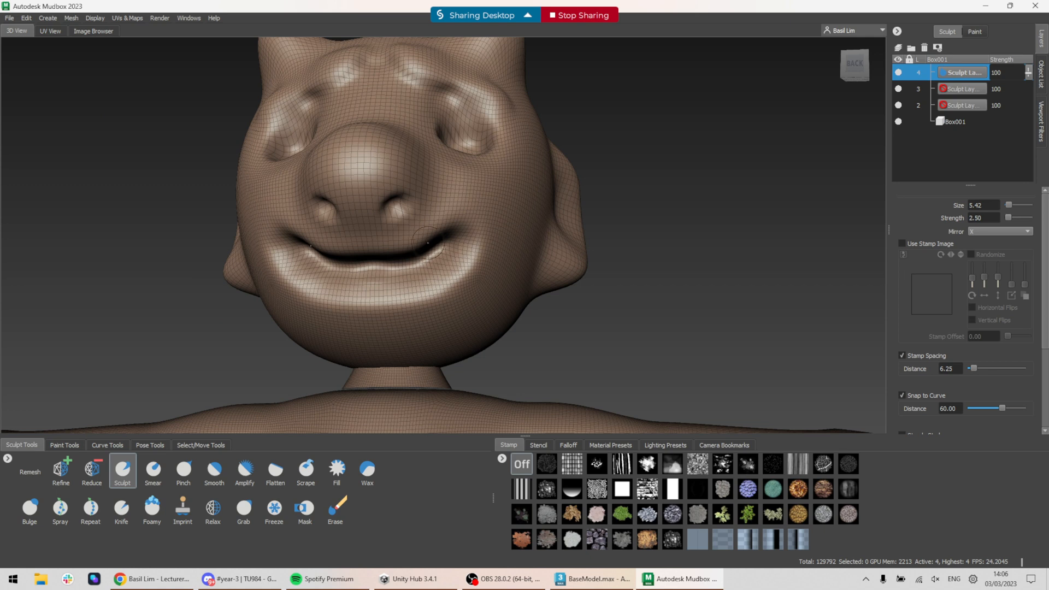
{"action": "left_click_drag", "start_coordinate": [356, 250], "coordinate": [440, 248]}
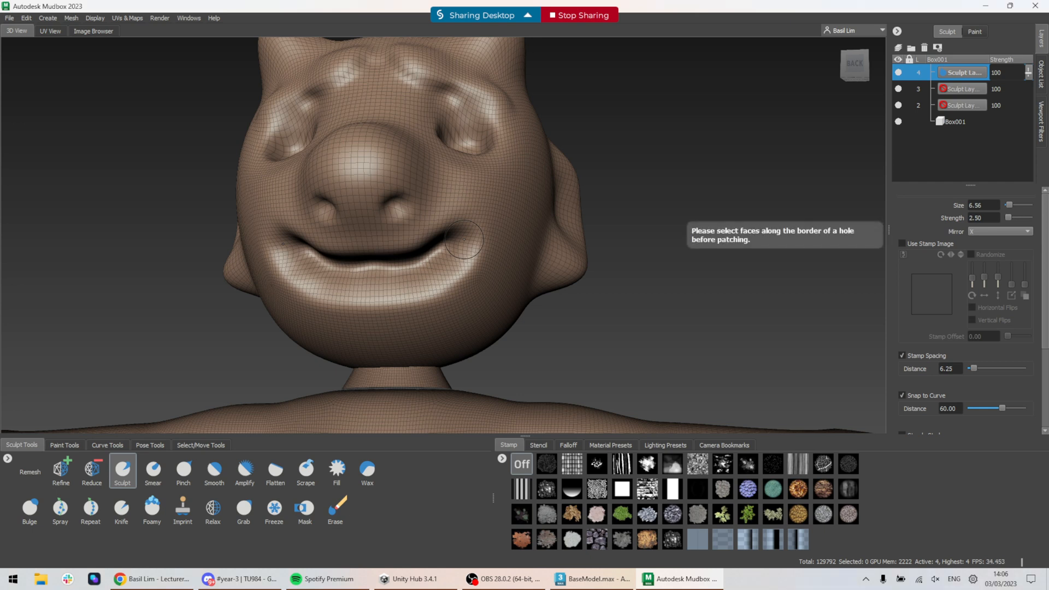
{"action": "key", "text": "b"}
{"action": "mouse_move", "coordinate": [465, 240]}
{"action": "left_mouse_down"}
{"action": "mouse_move", "coordinate": [454, 239]}
{"action": "mouse_move", "coordinate": [494, 239]}
{"action": "mouse_move", "coordinate": [438, 221]}
{"action": "mouse_move", "coordinate": [459, 212]}
{"action": "mouse_move", "coordinate": [480, 252]}
{"action": "left_mouse_up"}
{"action": "key", "text": "b"}
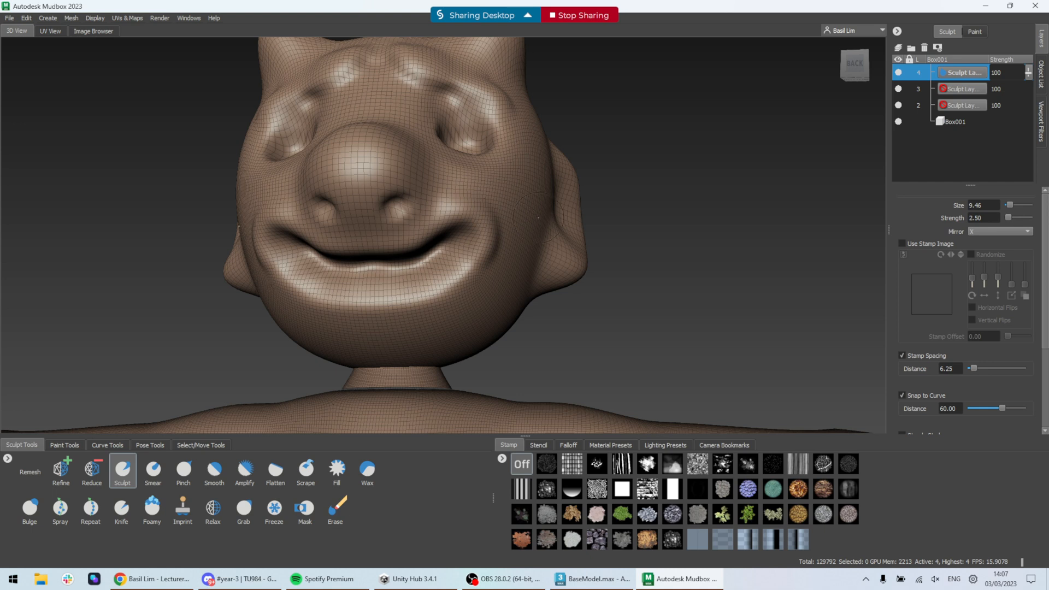
- Sculpt rounded cheeks beside the mouth and smooth them with the brush at size 8.82
{"action": "left_click_drag", "start_coordinate": [539, 218], "coordinate": [349, 270], "text": "alt"}
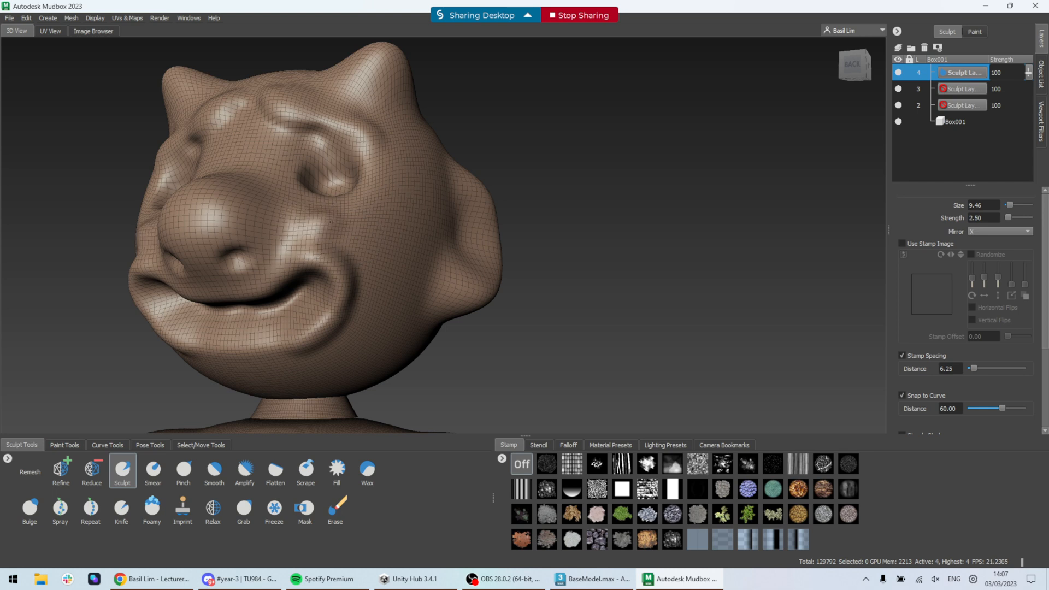
{"action": "mouse_move", "coordinate": [363, 229]}
{"action": "left_mouse_down"}
{"action": "mouse_move", "coordinate": [382, 233]}
{"action": "mouse_move", "coordinate": [341, 234]}
{"action": "mouse_move", "coordinate": [370, 242]}
{"action": "mouse_move", "coordinate": [382, 268]}
{"action": "mouse_move", "coordinate": [372, 230]}
{"action": "mouse_move", "coordinate": [386, 274]}
{"action": "mouse_move", "coordinate": [363, 337]}
{"action": "mouse_move", "coordinate": [376, 231]}
{"action": "mouse_move", "coordinate": [358, 231]}
{"action": "left_mouse_up"}
{"action": "key", "text": "shift"}
{"action": "key", "text": "shift"}
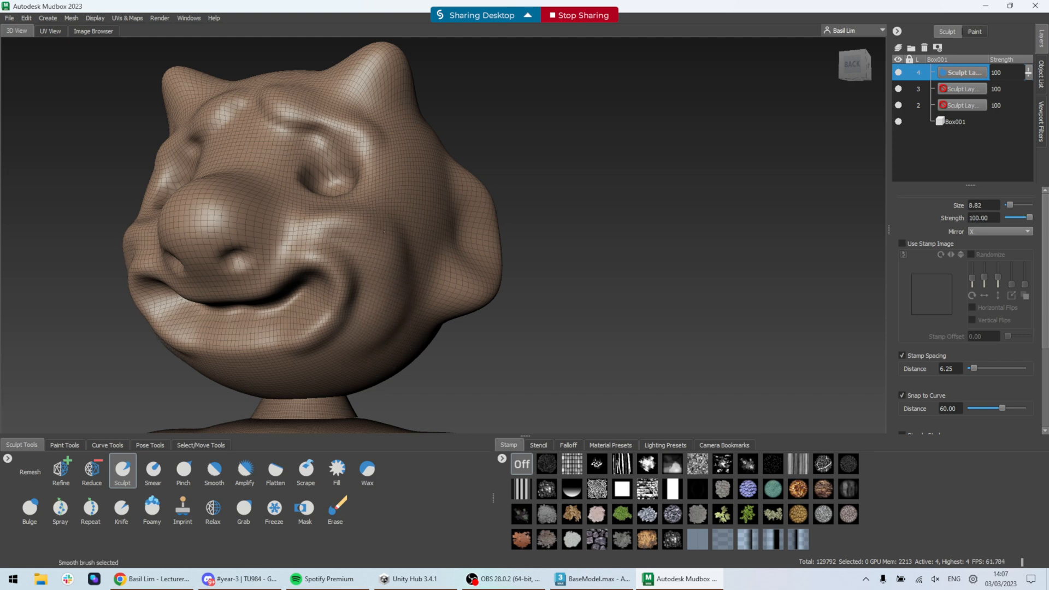
{"action": "scroll", "coordinate": [468, 243], "scroll_direction": "up", "scroll_amount": 5}
{"action": "scroll", "coordinate": [469, 243], "scroll_direction": "down", "scroll_amount": 8}
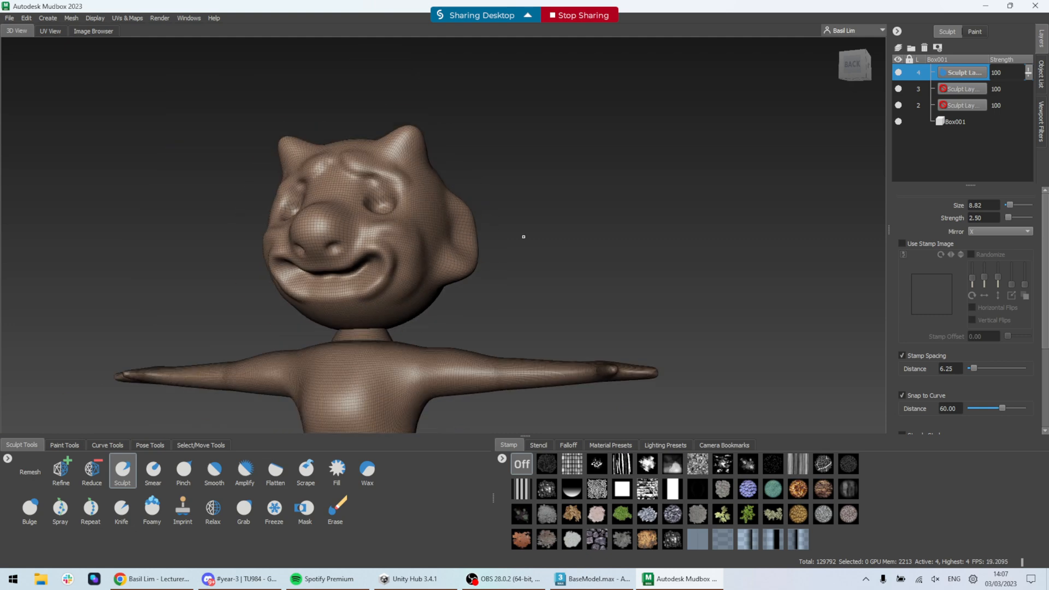
{"action": "left_click_drag", "start_coordinate": [522, 234], "coordinate": [553, 255], "text": "alt"}
{"action": "scroll", "coordinate": [554, 255], "scroll_direction": "down", "scroll_amount": 6}
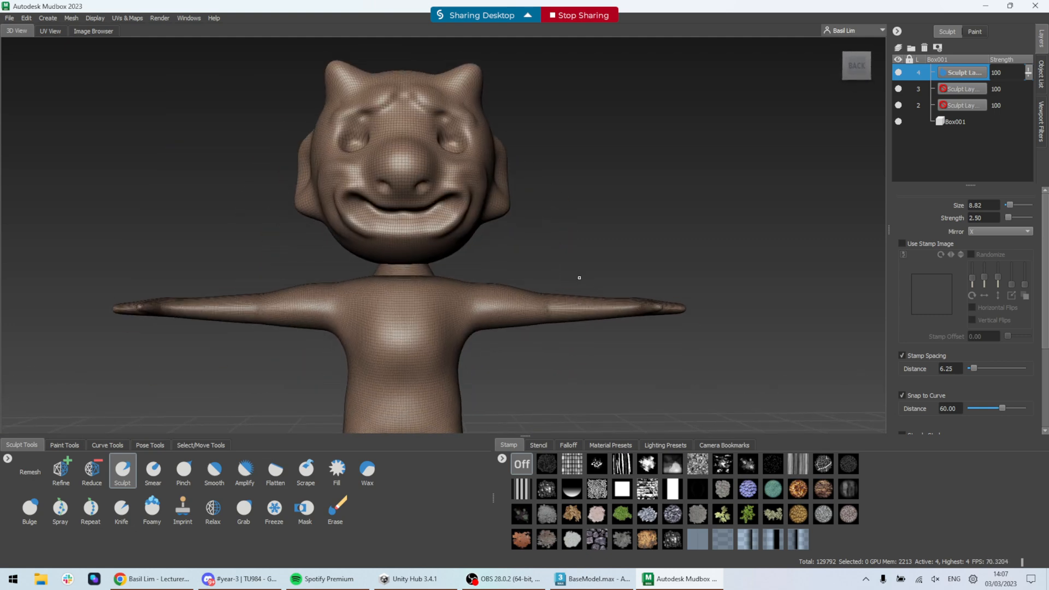
{"action": "left_click_drag", "start_coordinate": [600, 220], "coordinate": [563, 227], "text": "alt"}
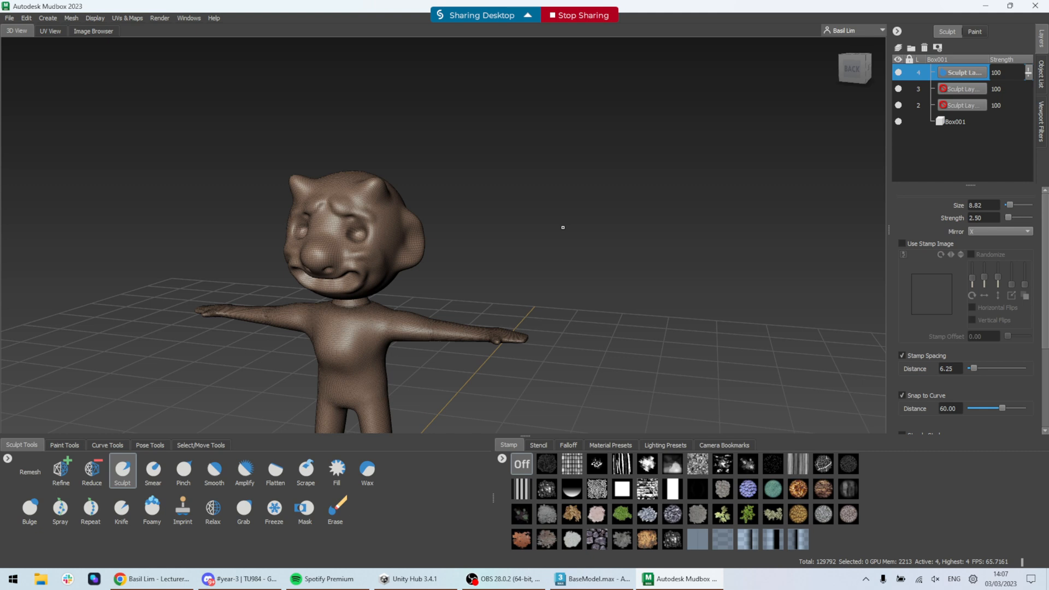
{"action": "scroll", "coordinate": [474, 229], "scroll_direction": "up", "scroll_amount": 4}
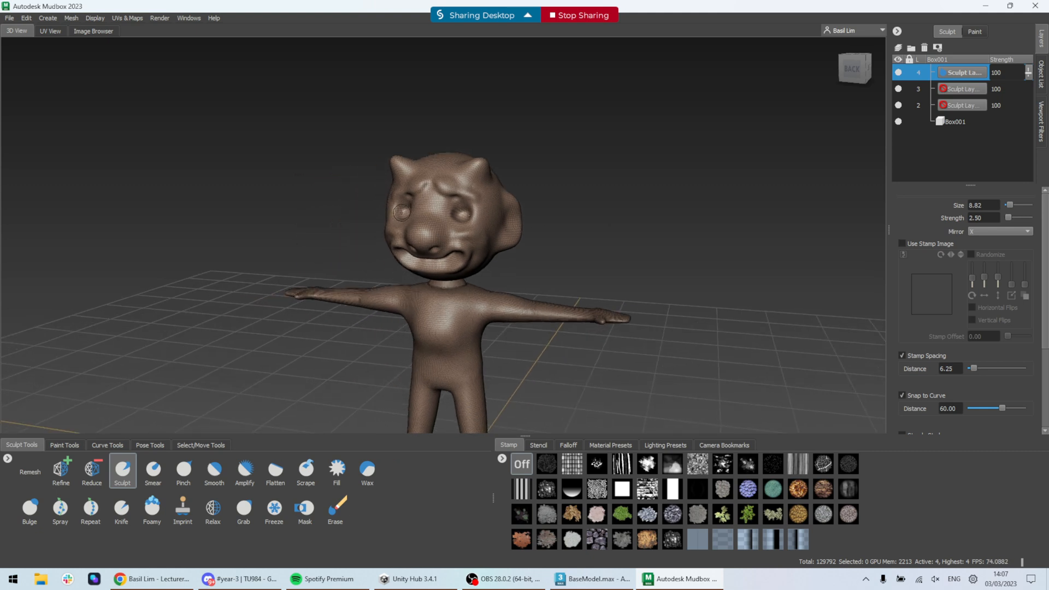
- Turn off the wireframe display and check the smooth-shaded character from several angles
{"action": "right_click", "coordinate": [635, 229], "text": "ctrl+shift"}
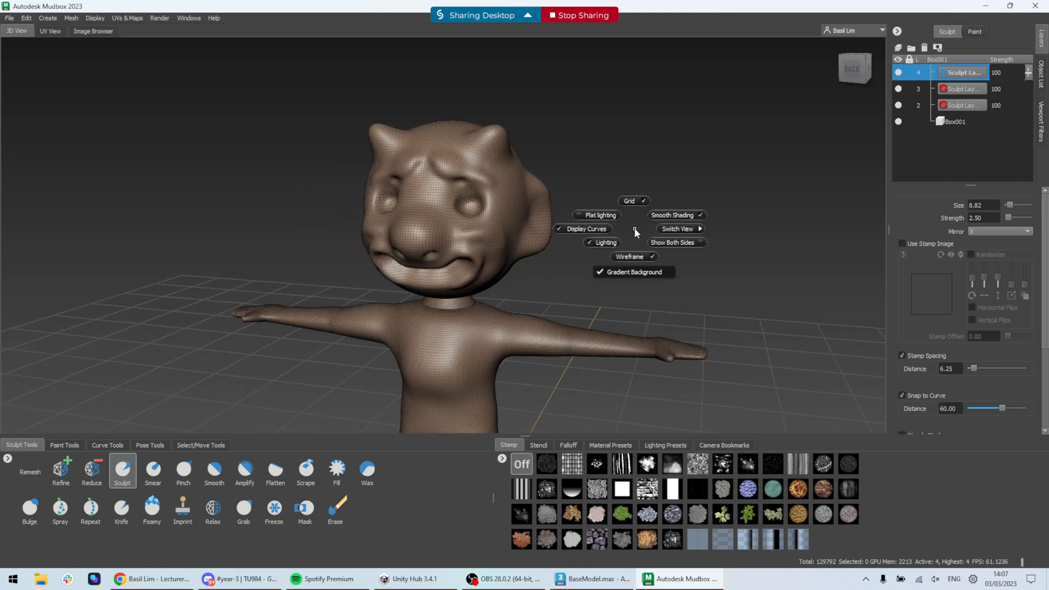
{"action": "right_click_drag", "start_coordinate": [635, 229], "coordinate": [637, 256]}
{"action": "scroll", "coordinate": [614, 251], "scroll_direction": "down", "scroll_amount": 3}
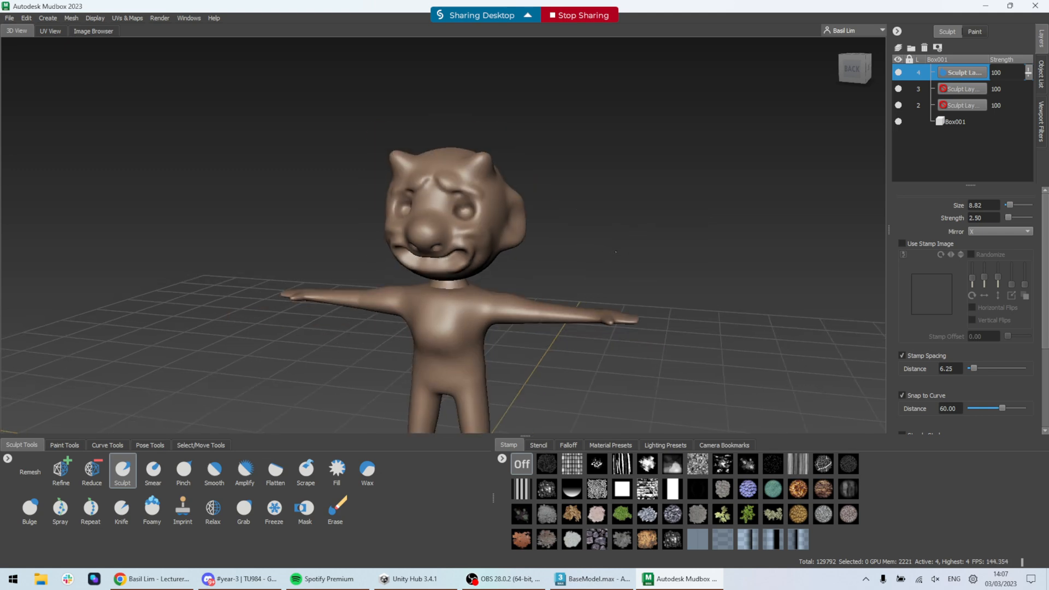
{"action": "left_click_drag", "start_coordinate": [613, 250], "coordinate": [651, 245], "text": "alt"}
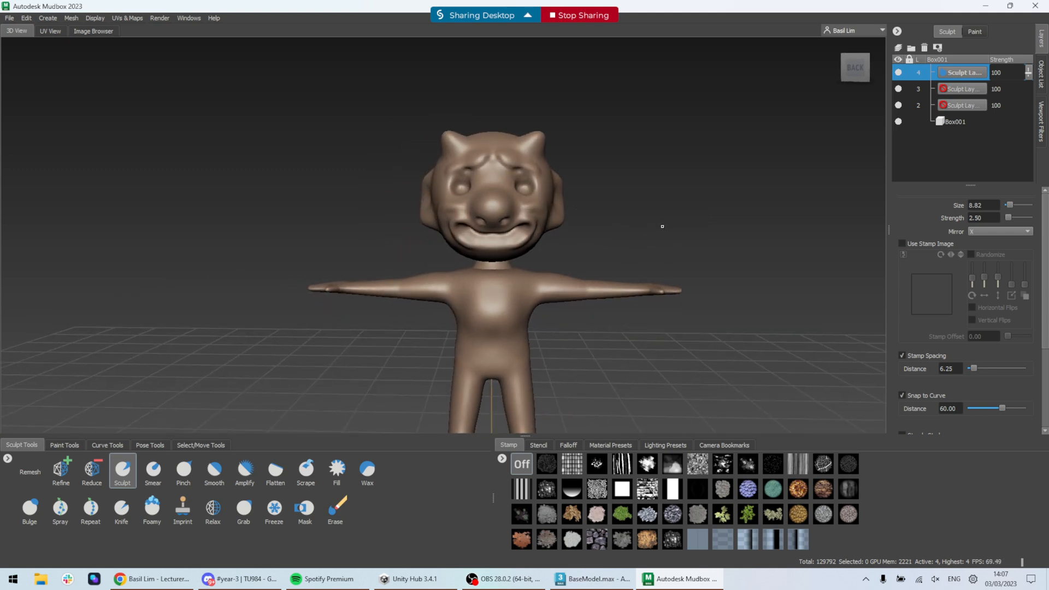
{"action": "left_click_drag", "start_coordinate": [649, 220], "coordinate": [628, 227], "text": "alt"}
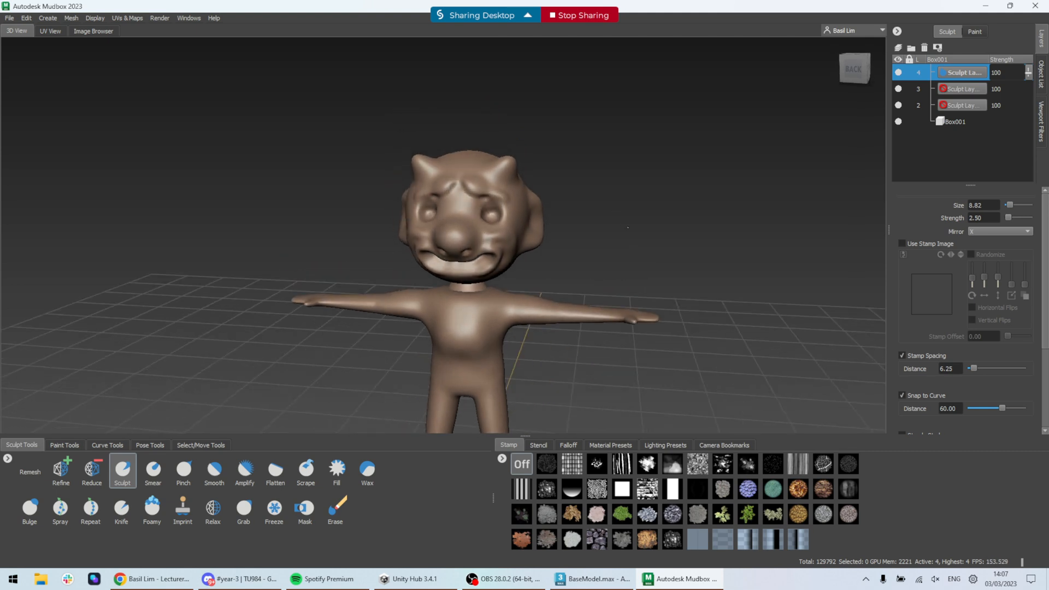
{"action": "left_click_drag", "start_coordinate": [630, 288], "coordinate": [582, 293], "text": "alt"}
- Build up the mirrored arms with the Sculpt brush at size 30.44 and strength 2.50
{"action": "mouse_move", "coordinate": [496, 350]}
{"action": "left_mouse_down"}
{"action": "mouse_move", "coordinate": [516, 350]}
{"action": "mouse_move", "coordinate": [517, 360]}
{"action": "left_mouse_up"}
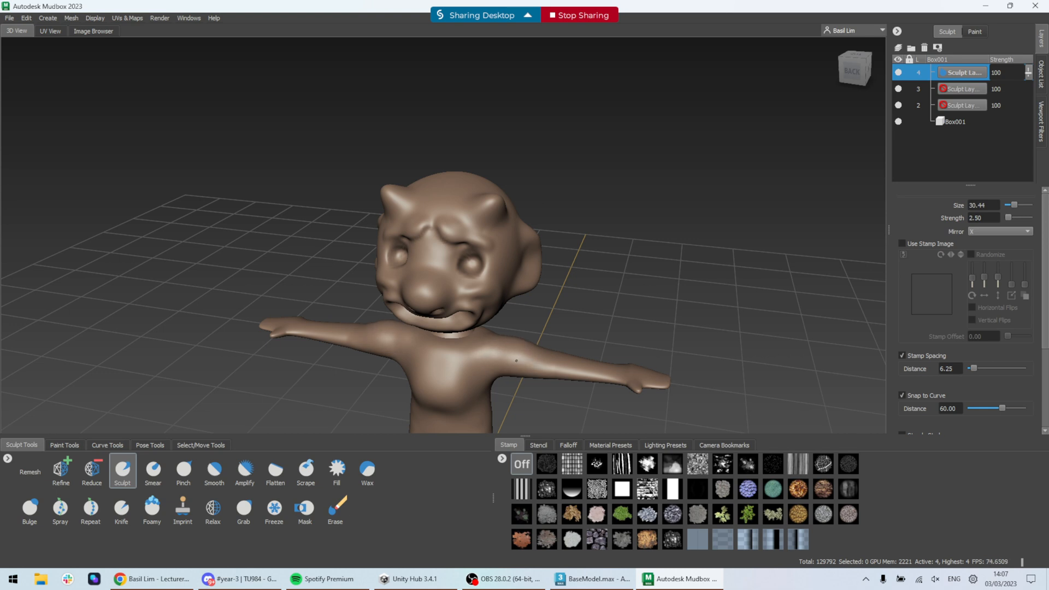
{"action": "left_click_drag", "start_coordinate": [582, 362], "coordinate": [628, 377]}
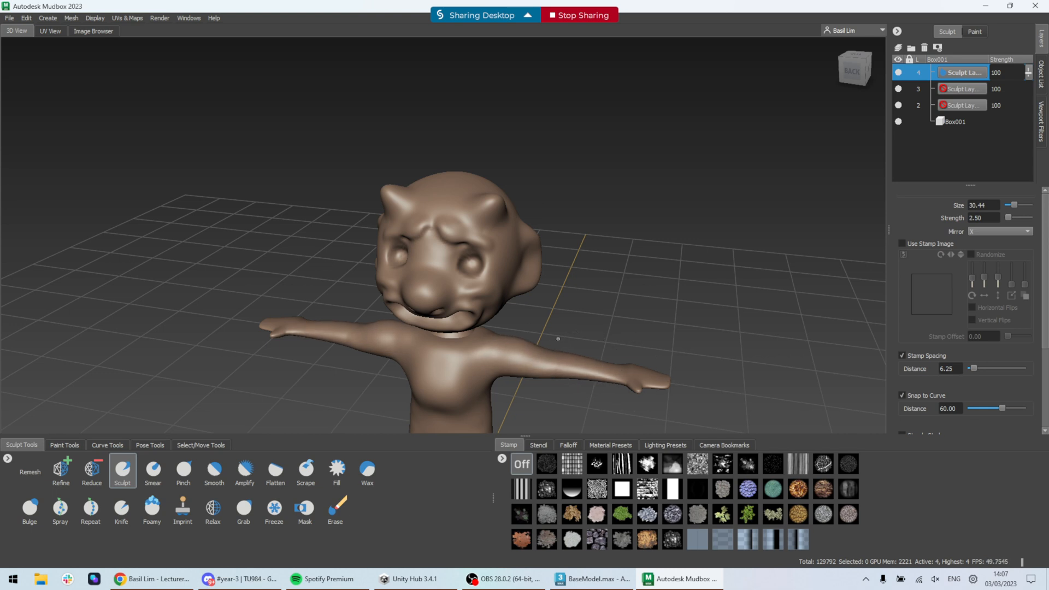
{"action": "left_click_drag", "start_coordinate": [733, 338], "coordinate": [795, 301], "text": "alt"}
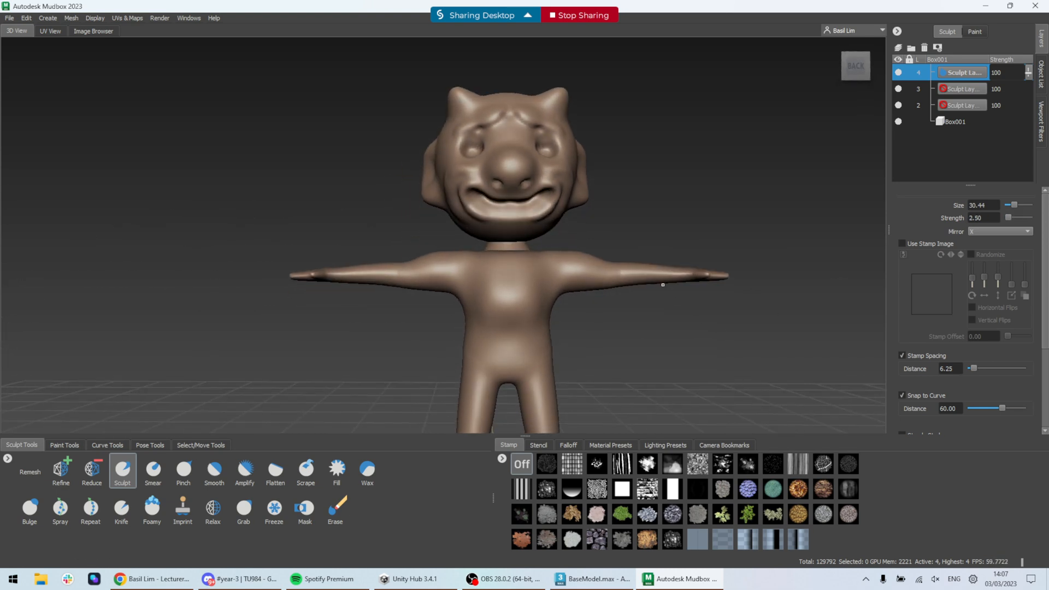
- Examine the whole sculpted character from above and from the front
{"action": "left_click", "coordinate": [245, 470]}
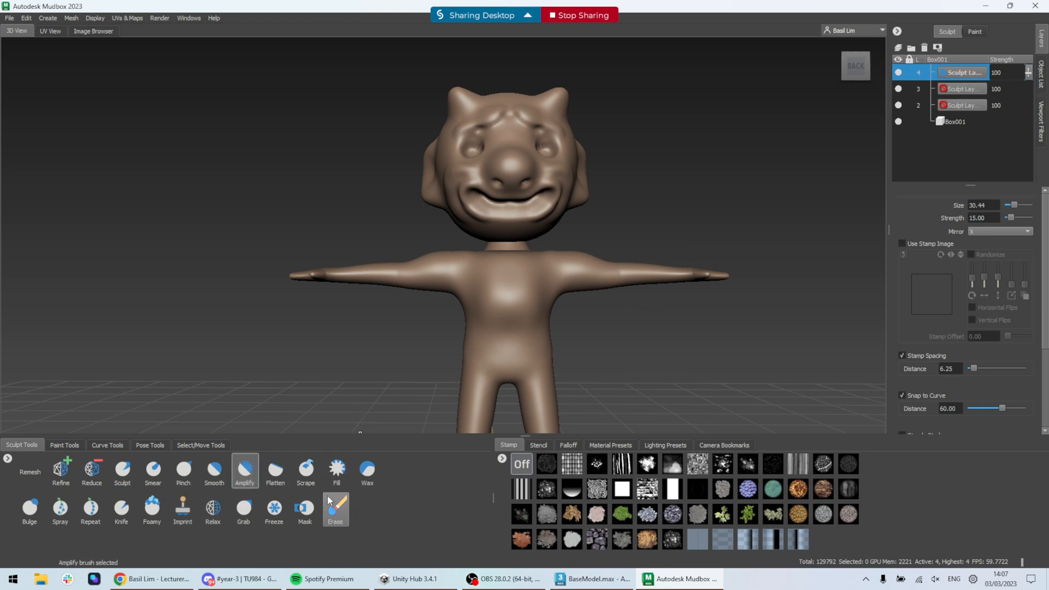
{"action": "left_click_drag", "start_coordinate": [751, 330], "coordinate": [747, 336], "text": "alt"}
{"action": "left_click", "coordinate": [30, 508]}
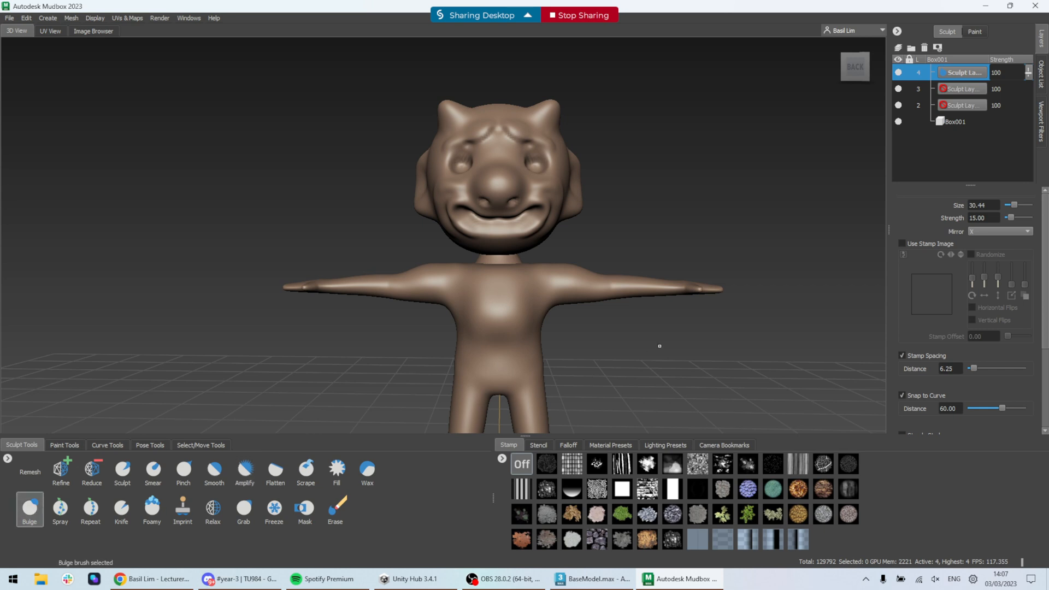
{"action": "left_click_drag", "start_coordinate": [661, 346], "coordinate": [550, 397], "text": "alt"}
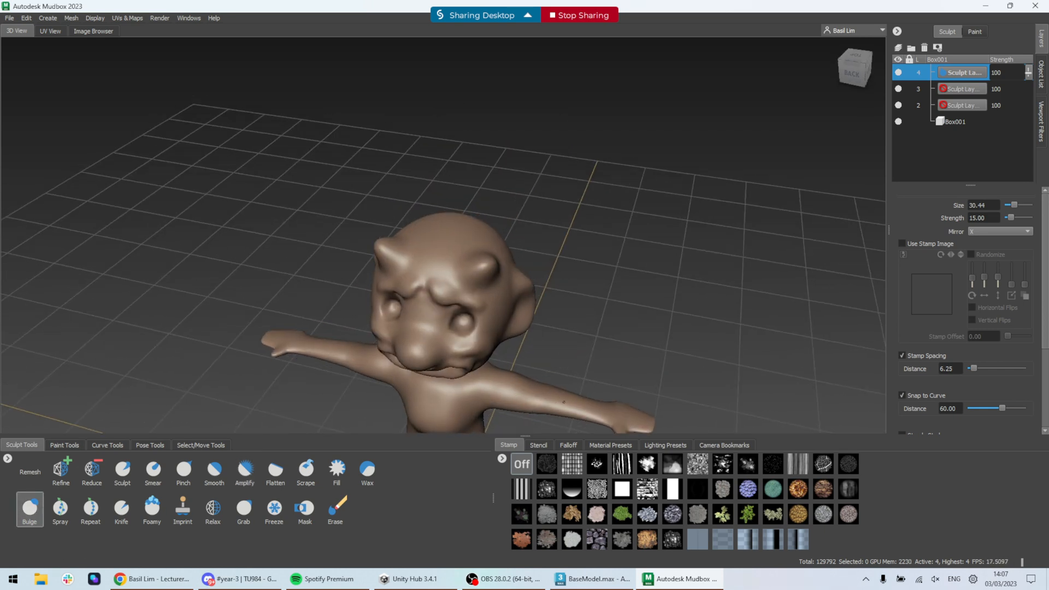
{"action": "left_click_drag", "start_coordinate": [693, 337], "coordinate": [714, 293], "text": "alt"}
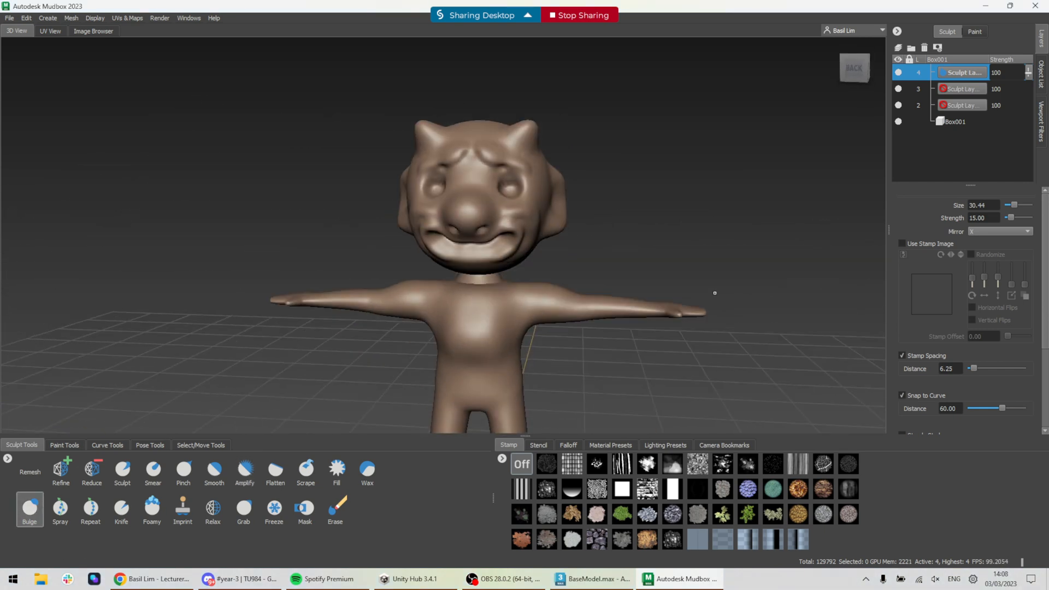
{"action": "middle_click_drag", "start_coordinate": [645, 295], "coordinate": [661, 234], "text": "alt"}
{"action": "right_click_drag", "start_coordinate": [715, 301], "coordinate": [612, 292], "text": "alt"}
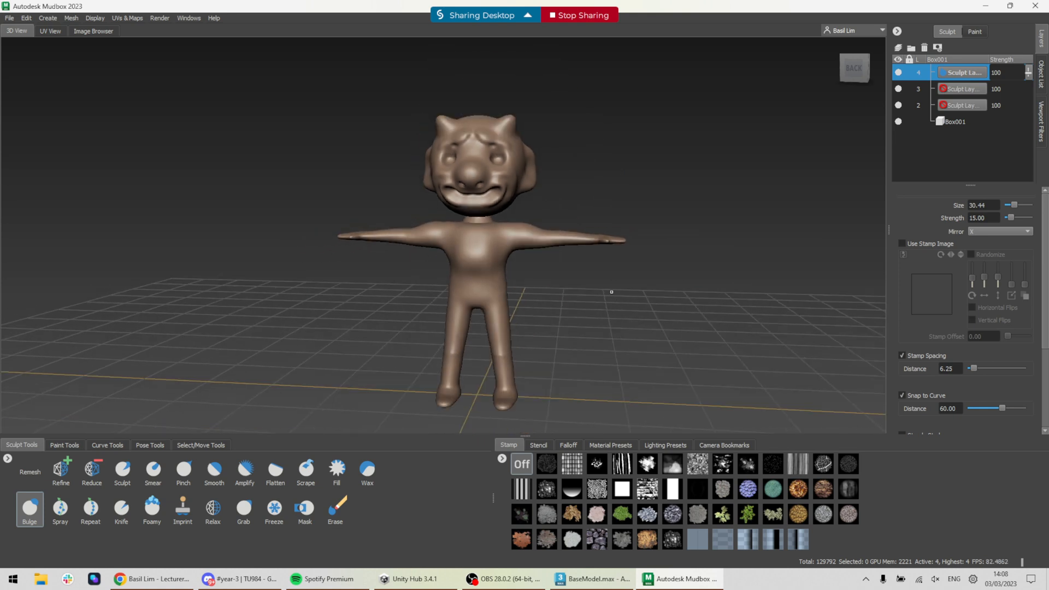
- Save the sculpt as the Mudbox file BaseModel_forMudbox_Sculpted in the Base and Retopo folder
{"action": "key", "text": "ctrl+s"}
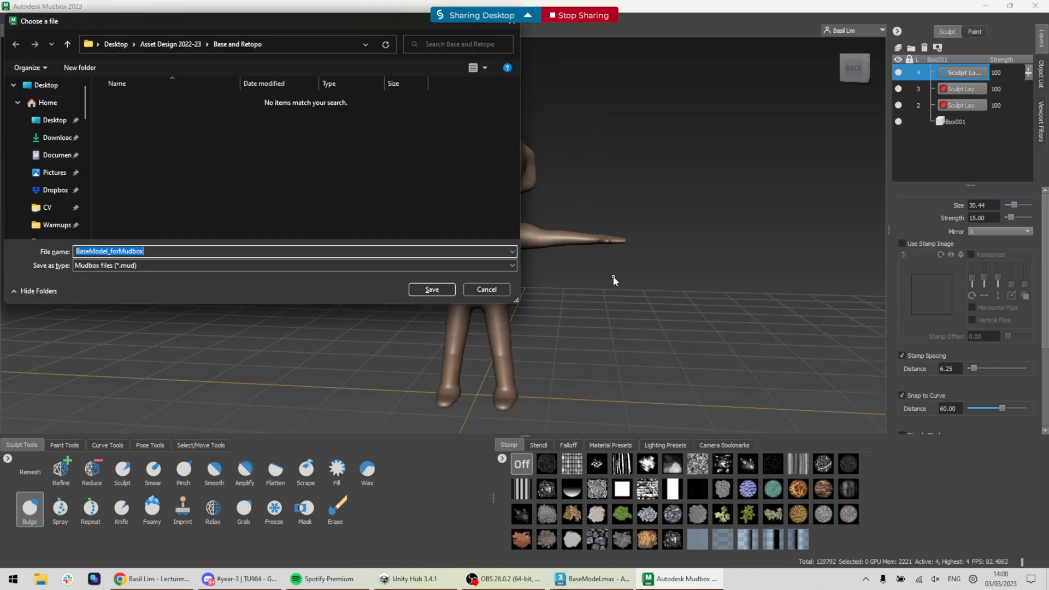
{"action": "left_click", "coordinate": [205, 252]}
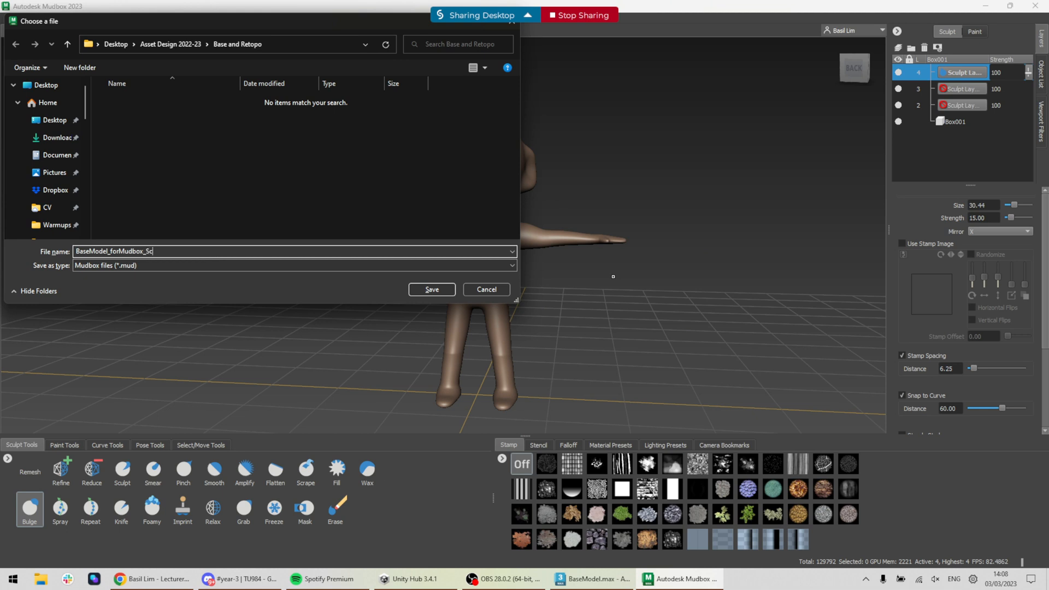
{"action": "type", "text": "_Sculpted"}
{"action": "key", "text": "Return"}
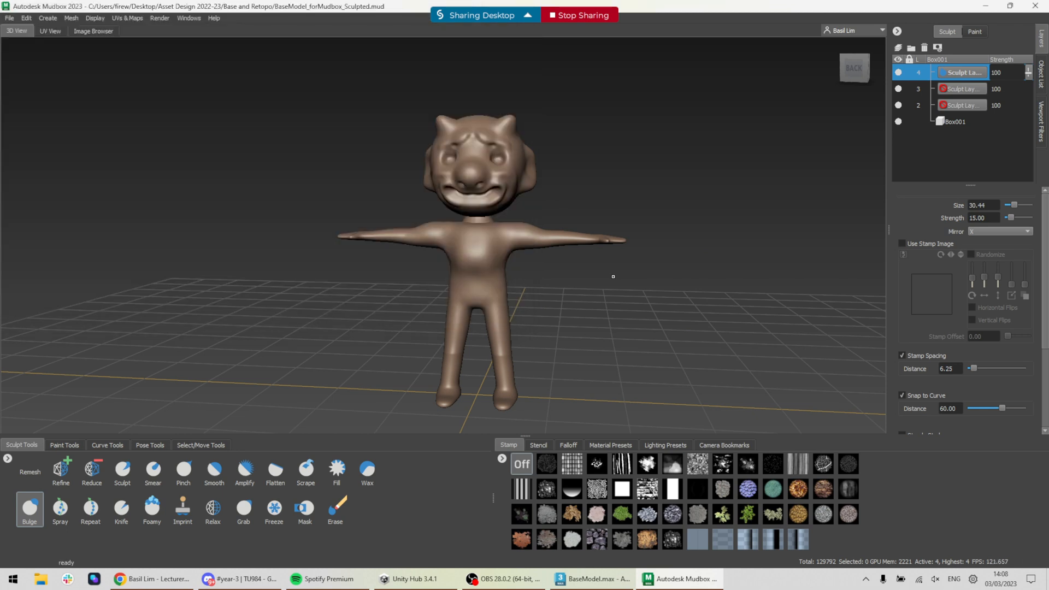
- Draw mirrored curves around both eye sockets with the Create Curve tool at size 3.20
{"action": "left_click", "coordinate": [107, 446]}
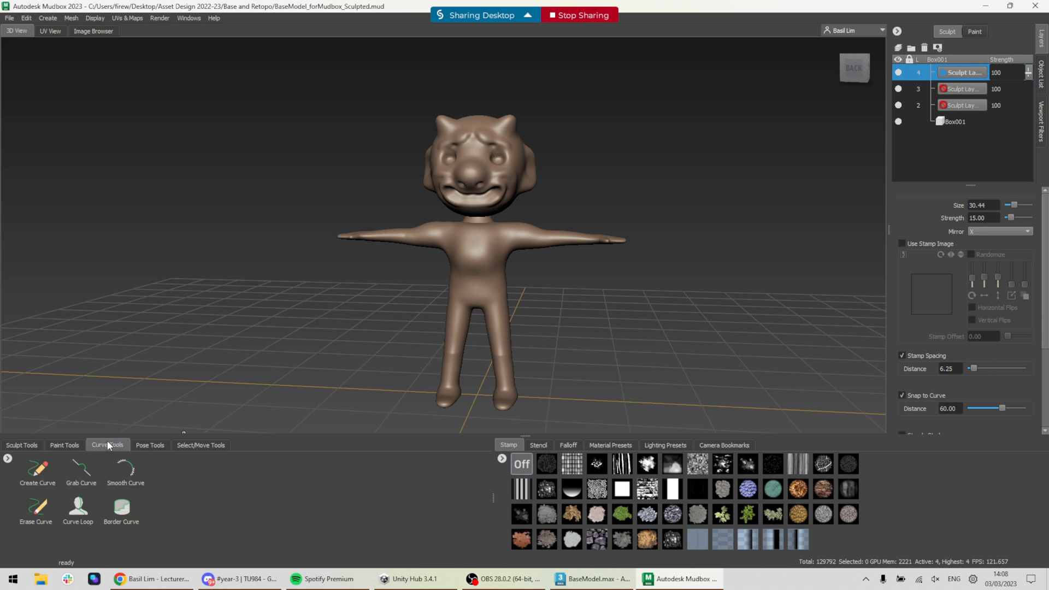
{"action": "scroll", "coordinate": [630, 156], "scroll_direction": "up", "scroll_amount": 8}
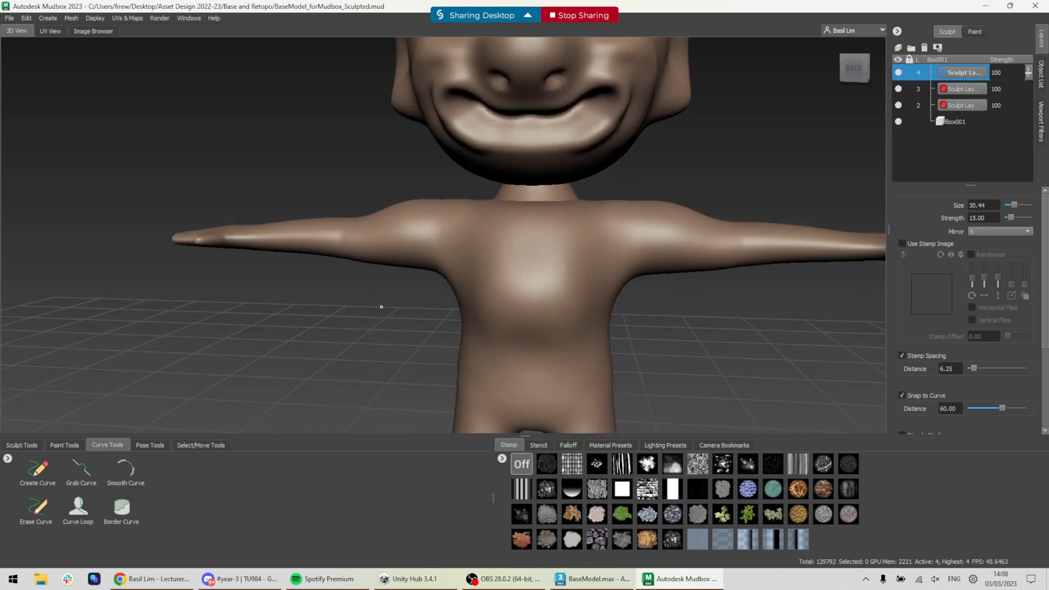
{"action": "scroll", "coordinate": [382, 307], "scroll_direction": "down", "scroll_amount": 5}
{"action": "left_click", "coordinate": [37, 469]}
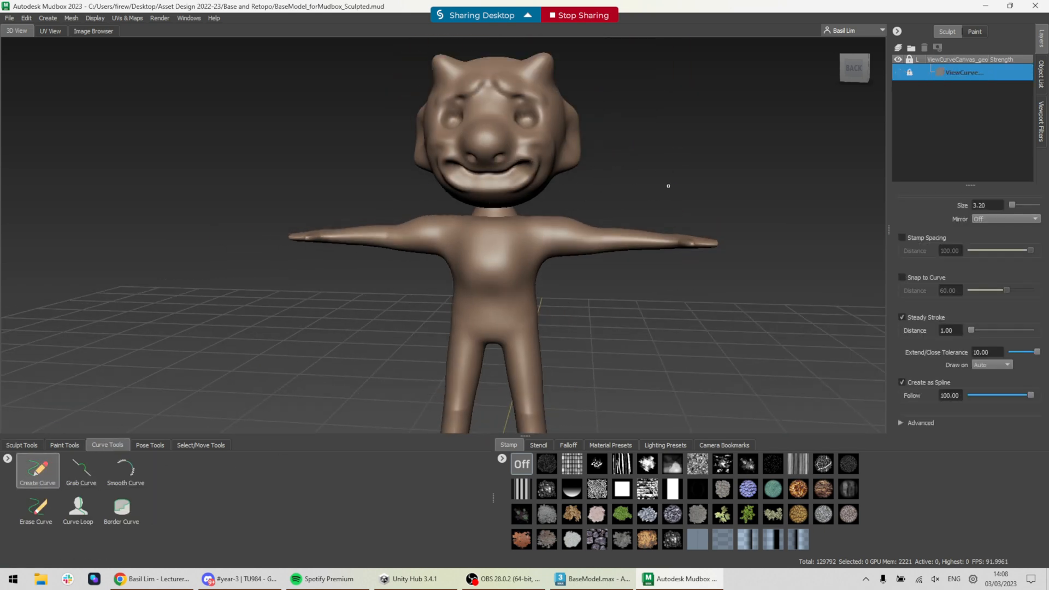
{"action": "scroll", "coordinate": [639, 150], "scroll_direction": "up", "scroll_amount": 3}
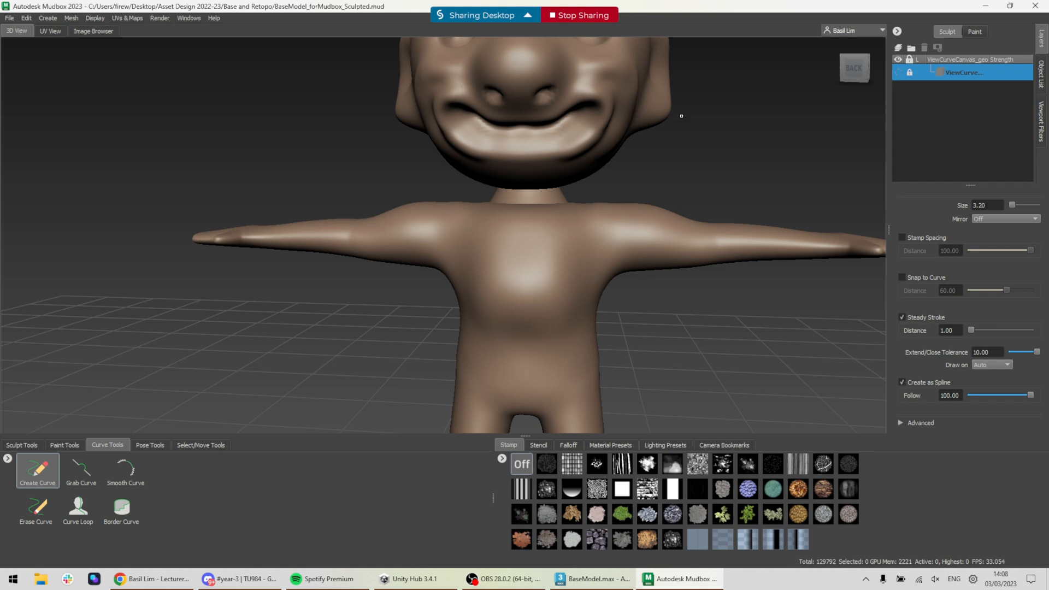
{"action": "middle_click_drag", "start_coordinate": [681, 116], "coordinate": [595, 208], "text": "alt"}
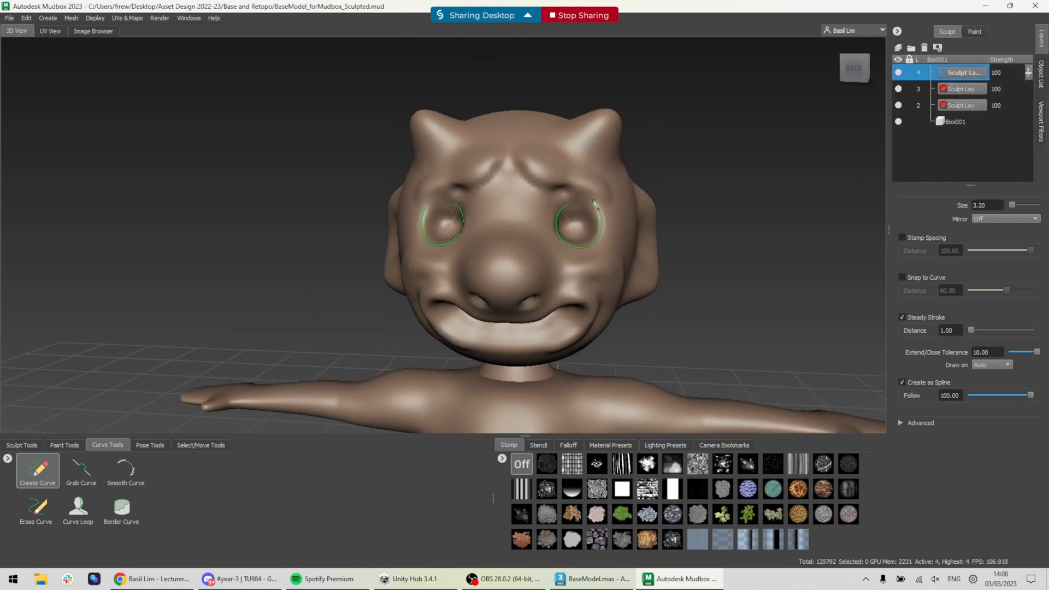
- Draw mirrored curves on the face around the nostrils, mouth, cheeks and nose, and along the brow wrinkles
{"action": "middle_click_drag", "start_coordinate": [547, 238], "coordinate": [522, 124], "text": "alt"}
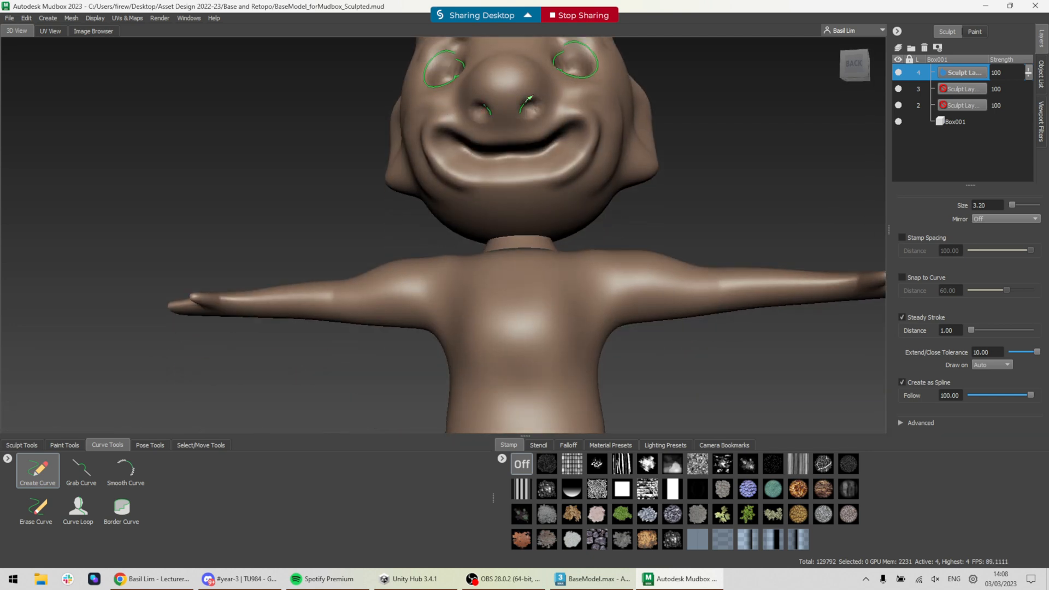
{"action": "left_click_drag", "start_coordinate": [553, 136], "coordinate": [487, 215], "text": "alt"}
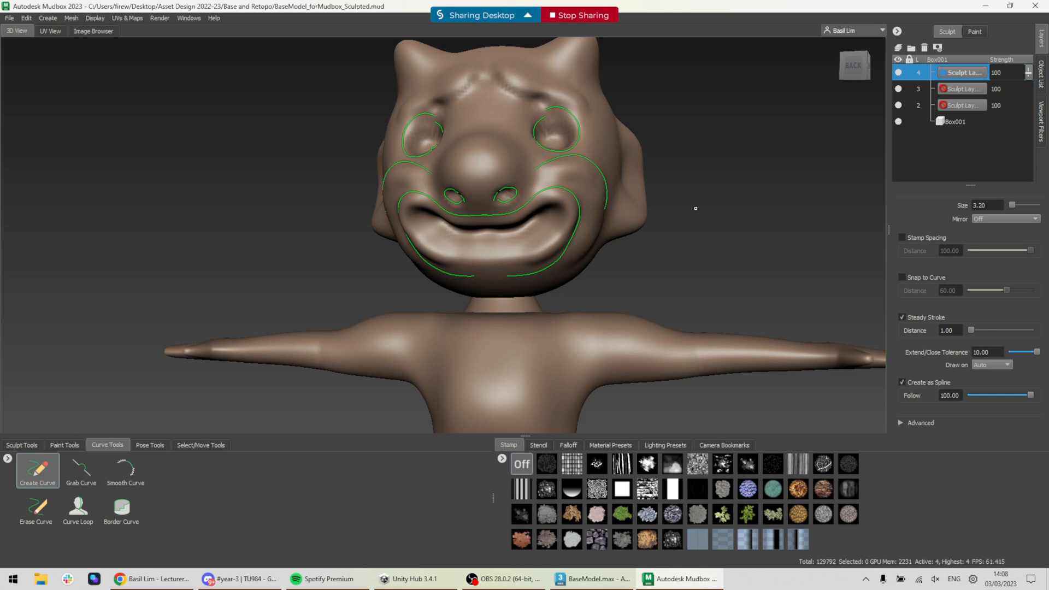
{"action": "left_click_drag", "start_coordinate": [696, 208], "coordinate": [652, 218], "text": "alt"}
{"action": "mouse_move", "coordinate": [377, 254]}
{"action": "left_mouse_down"}
{"action": "mouse_move", "coordinate": [399, 242]}
{"action": "mouse_move", "coordinate": [501, 308]}
{"action": "left_mouse_up"}
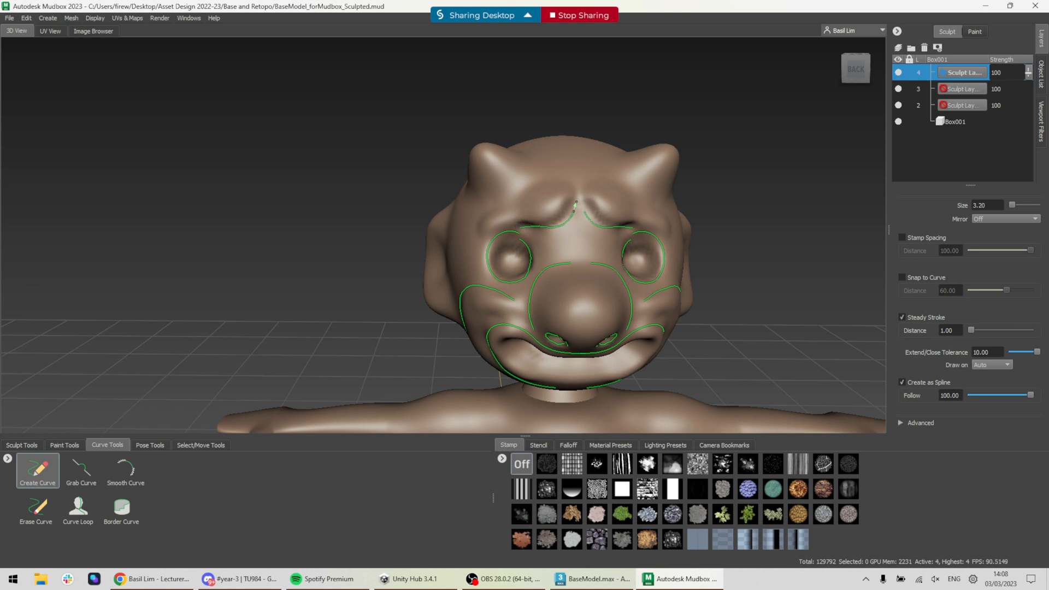
- Add mirrored curve loops around the bases of both horns with the Curve Loop tool
{"action": "left_click_drag", "start_coordinate": [769, 252], "coordinate": [495, 218], "text": "alt"}
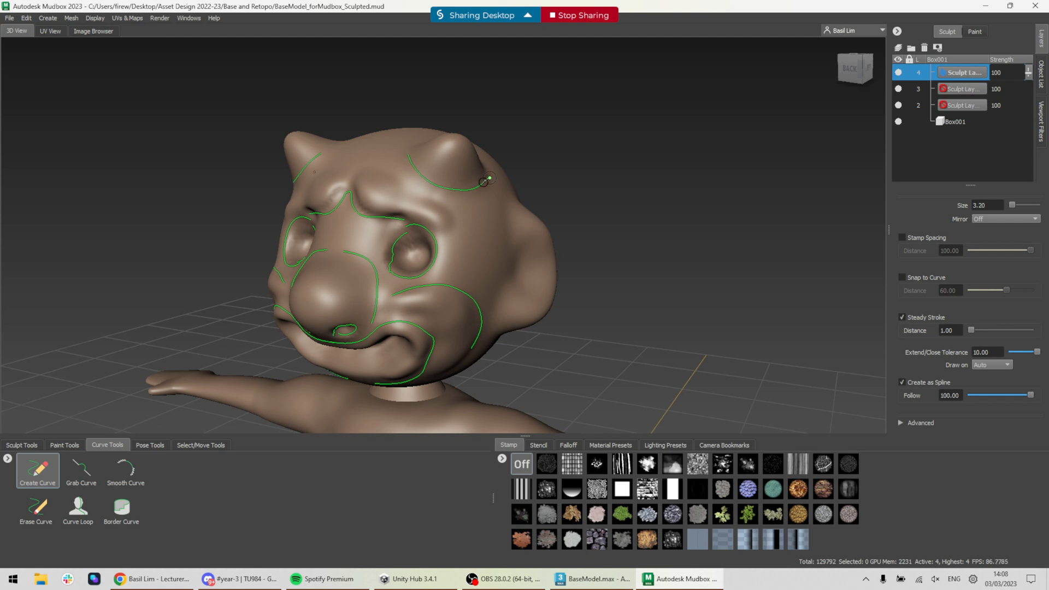
{"action": "left_click_drag", "start_coordinate": [504, 190], "coordinate": [316, 385], "text": "alt"}
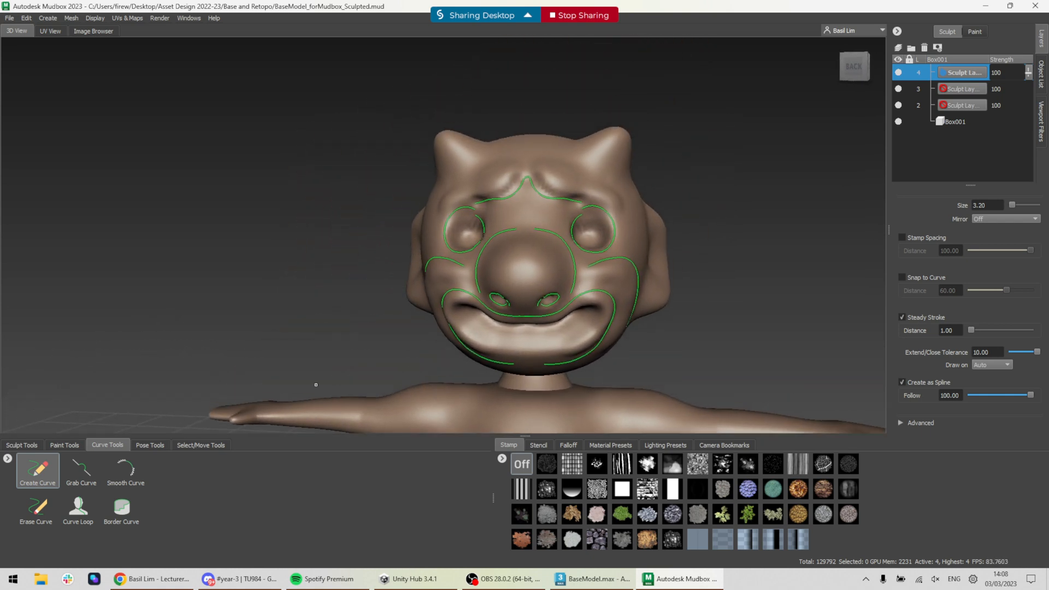
{"action": "left_click", "coordinate": [66, 508]}
{"action": "left_click_drag", "start_coordinate": [911, 158], "coordinate": [498, 128], "text": "alt"}
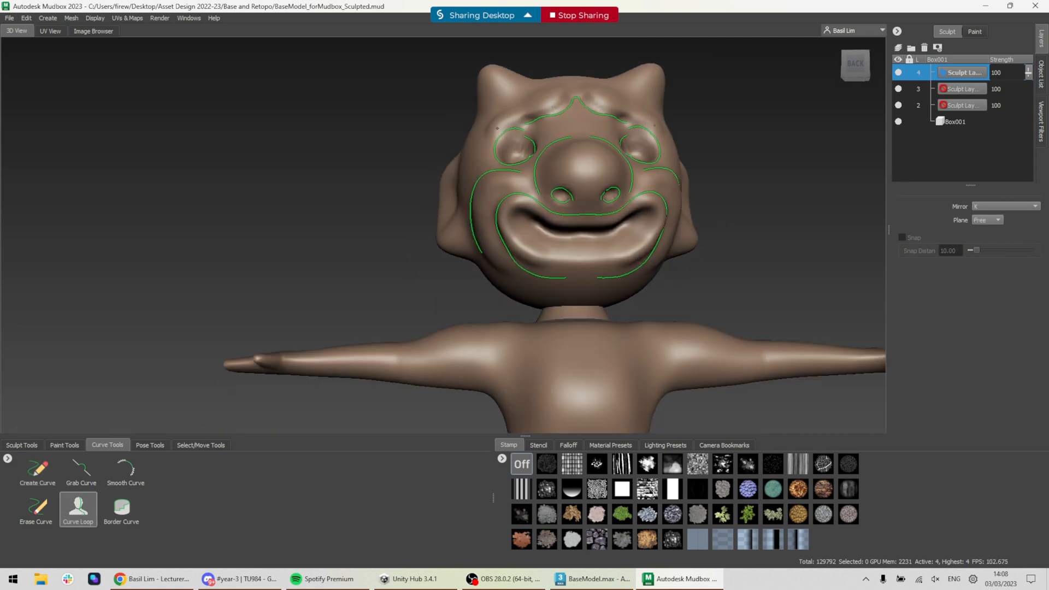
{"action": "left_click_drag", "start_coordinate": [698, 107], "coordinate": [723, 243], "text": "alt"}
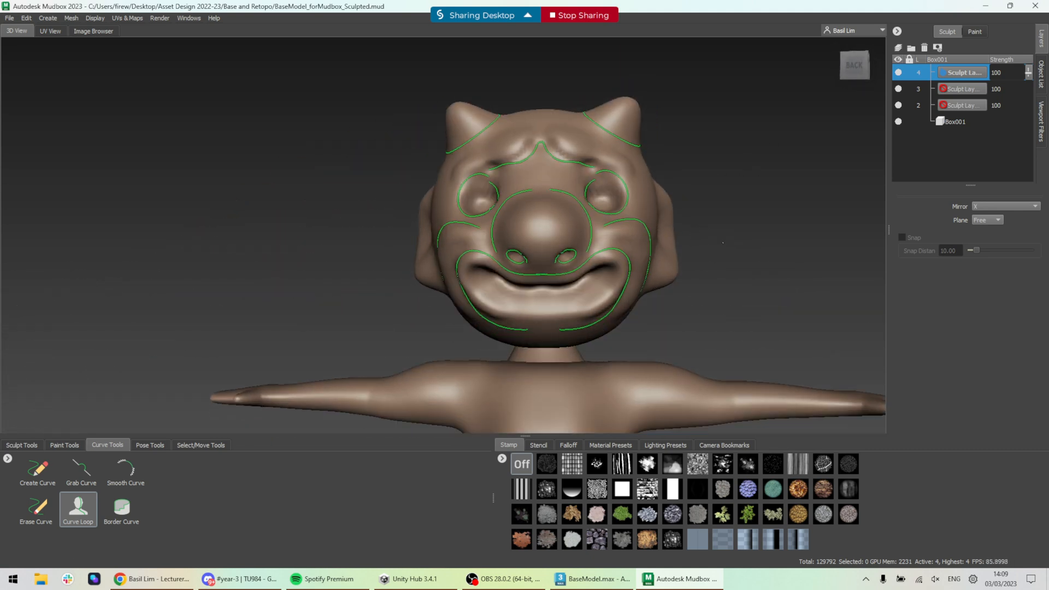
- Add mirrored curve loops around the elbows and shoulders and one loop around the waist
{"action": "middle_click_drag", "start_coordinate": [743, 346], "coordinate": [733, 317], "text": "alt"}
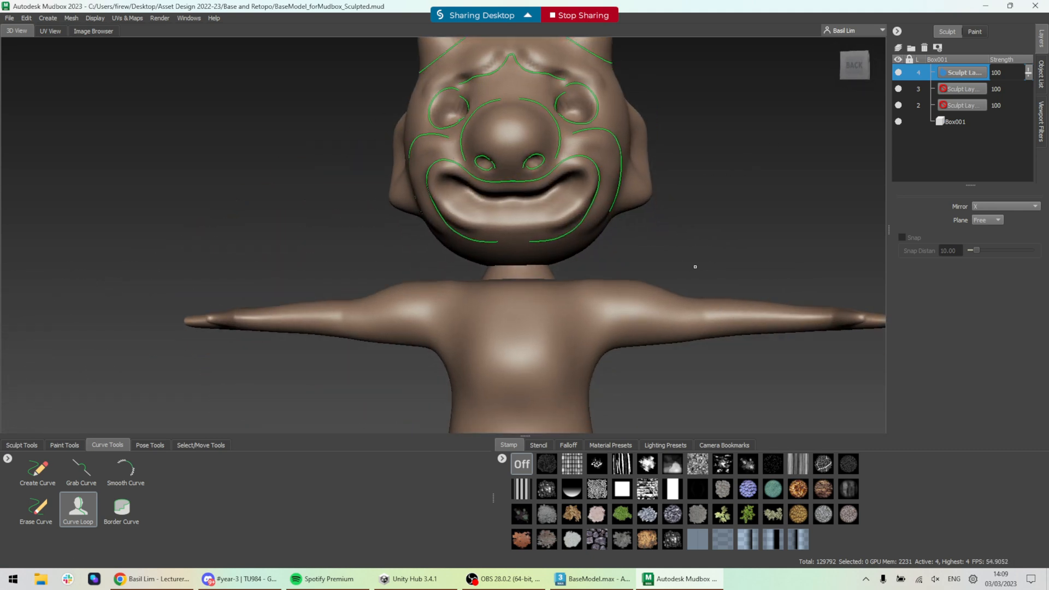
{"action": "left_click_drag", "start_coordinate": [695, 267], "coordinate": [710, 370]}
{"action": "middle_click_drag", "start_coordinate": [627, 336], "coordinate": [594, 227], "text": "alt"}
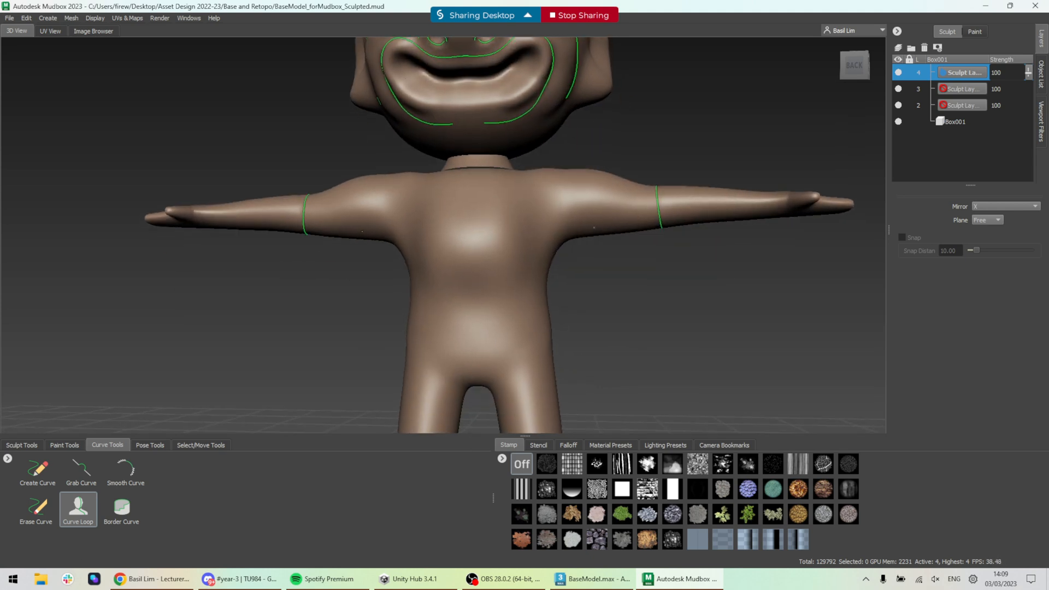
{"action": "left_click_drag", "start_coordinate": [549, 166], "coordinate": [564, 263]}
{"action": "left_click_drag", "start_coordinate": [400, 307], "coordinate": [607, 305]}
- Add mirrored curve loops around the ankles, the tops of the thighs and several around the knees
{"action": "middle_click_drag", "start_coordinate": [607, 304], "coordinate": [652, 256], "text": "alt"}
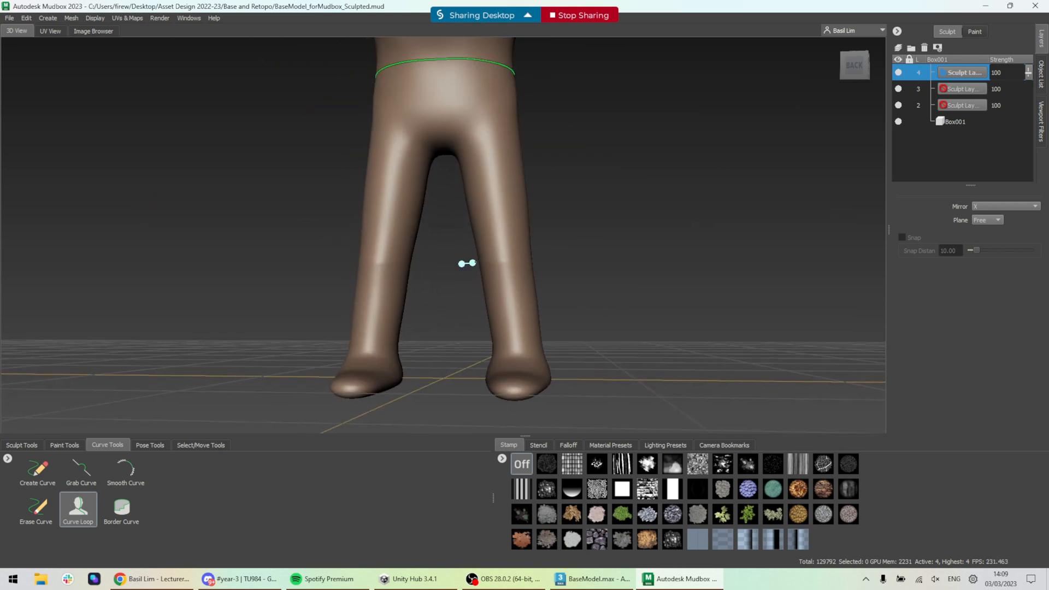
{"action": "left_click_drag", "start_coordinate": [462, 264], "coordinate": [596, 245]}
{"action": "left_click_drag", "start_coordinate": [473, 357], "coordinate": [605, 363]}
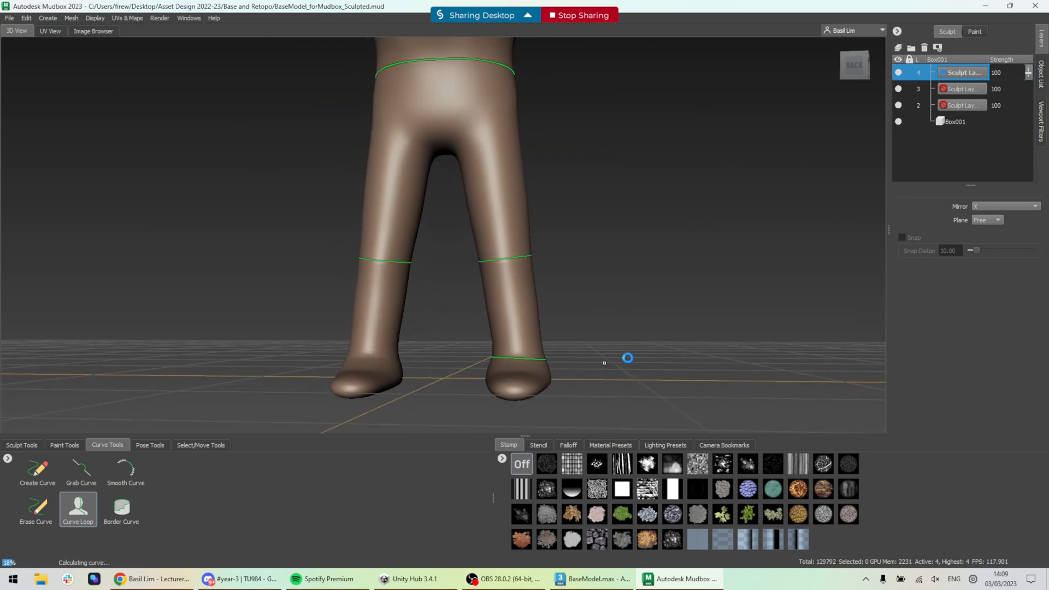
{"action": "left_click_drag", "start_coordinate": [456, 164], "coordinate": [547, 81]}
{"action": "left_click_drag", "start_coordinate": [467, 241], "coordinate": [580, 229]}
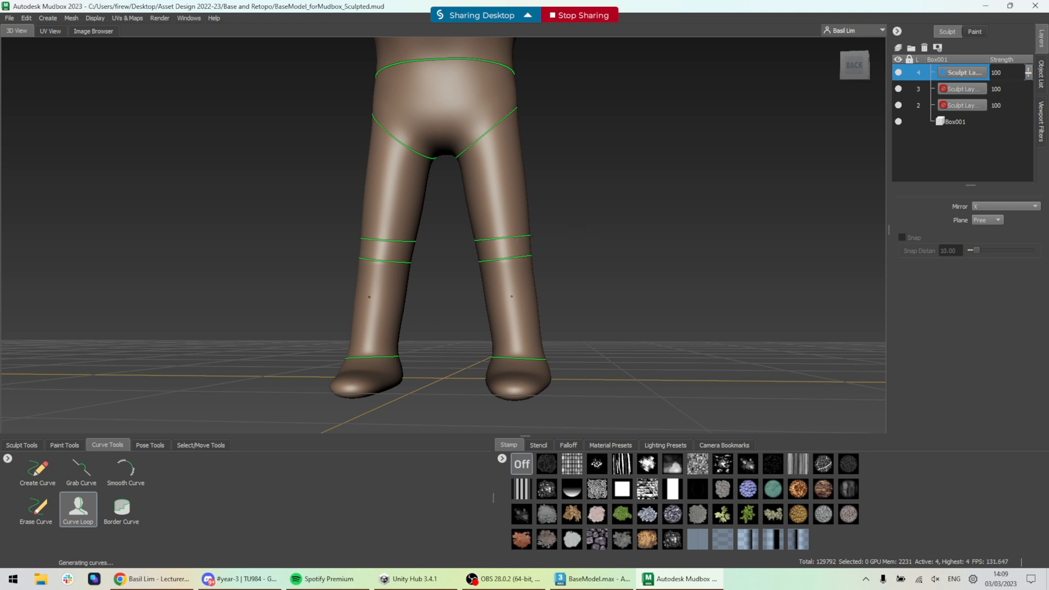
{"action": "left_click_drag", "start_coordinate": [457, 237], "coordinate": [584, 219]}
{"action": "left_click_drag", "start_coordinate": [474, 288], "coordinate": [628, 271]}
- Add further mirrored curve loops around the elbows and one around each wrist
{"action": "middle_click_drag", "start_coordinate": [597, 155], "coordinate": [597, 260], "text": "alt"}
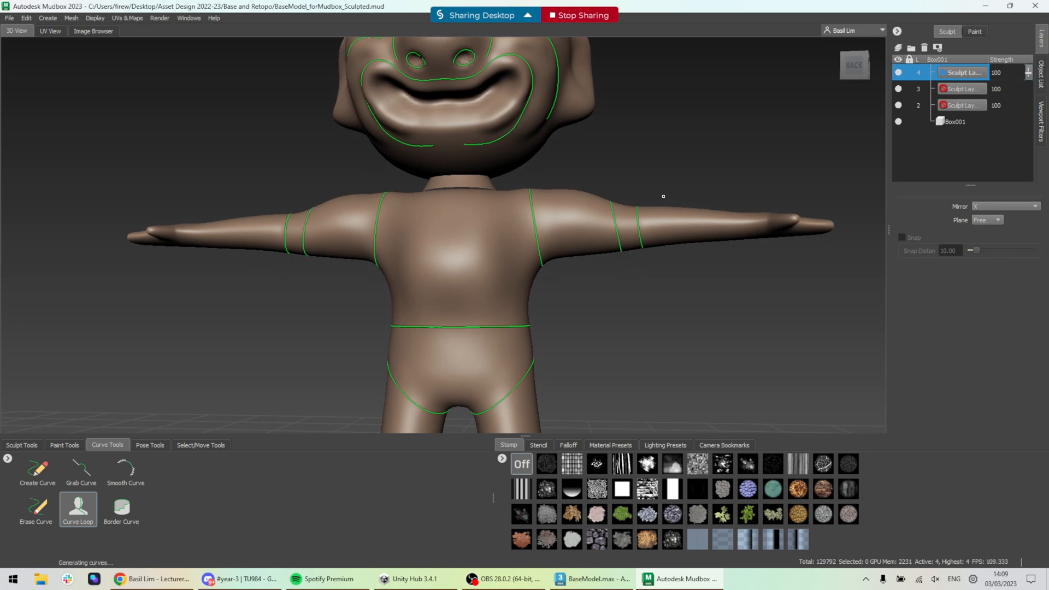
{"action": "left_click_drag", "start_coordinate": [599, 201], "coordinate": [692, 323]}
{"action": "left_click_drag", "start_coordinate": [764, 204], "coordinate": [769, 281]}
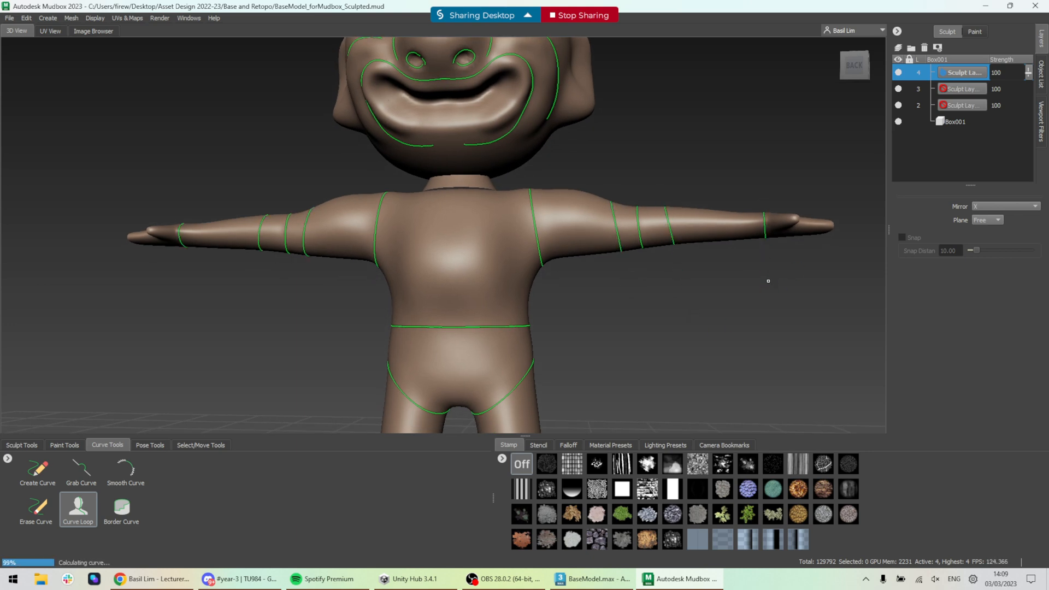
{"action": "mouse_move", "coordinate": [717, 103]}
{"action": "middle_mouse_down", "text": "alt"}
{"action": "mouse_move", "coordinate": [780, 232]}
{"action": "mouse_move", "coordinate": [781, 268]}
{"action": "middle_mouse_up", "text": "alt"}
{"action": "left_click_drag", "start_coordinate": [781, 268], "coordinate": [806, 415], "text": "alt"}
{"action": "middle_click_drag", "start_coordinate": [807, 416], "coordinate": [614, 274], "text": "alt"}
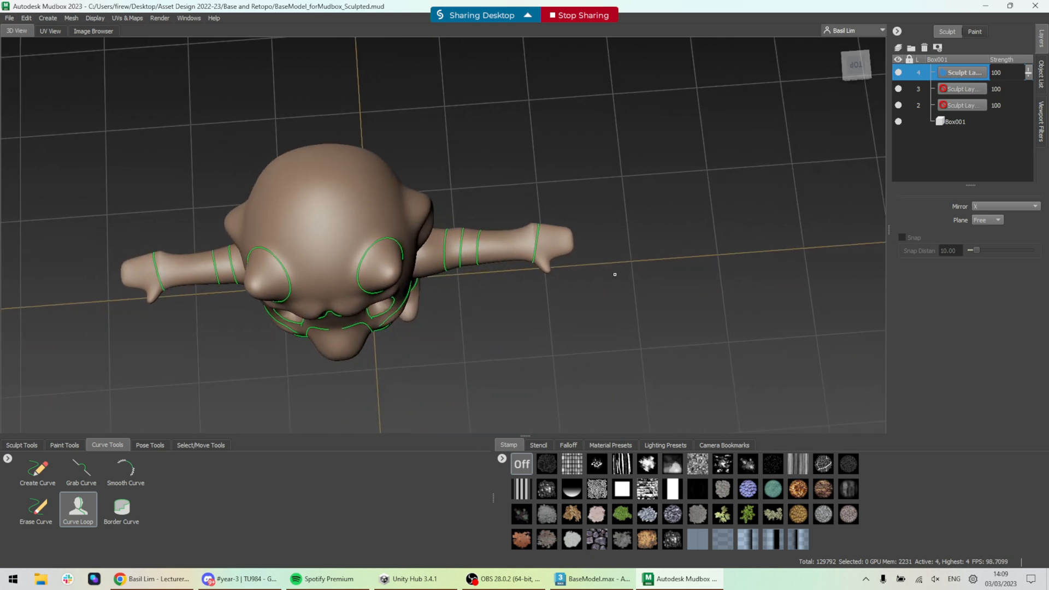
- Add mirrored curve loops around the base of the thumb and across the hand with the Curve Loop tool
{"action": "scroll", "coordinate": [607, 272], "scroll_direction": "up", "scroll_amount": 3}
{"action": "left_click_drag", "start_coordinate": [562, 217], "coordinate": [573, 291]}
{"action": "mouse_move", "coordinate": [548, 218]}
{"action": "left_mouse_down"}
{"action": "mouse_move", "coordinate": [549, 295]}
{"action": "mouse_move", "coordinate": [606, 273]}
{"action": "left_mouse_up"}
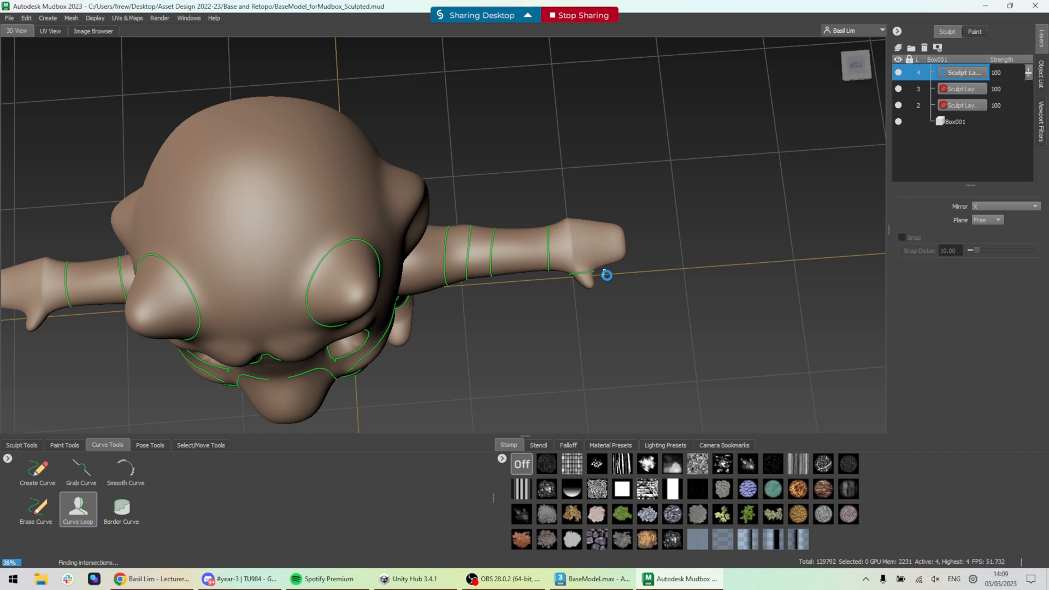
{"action": "left_click_drag", "start_coordinate": [590, 209], "coordinate": [595, 207]}
- Try to reshape an elbow loop on the arm with the Grab Curve tool, and undo the change
{"action": "mouse_move", "coordinate": [604, 314]}
{"action": "left_mouse_down", "text": "alt"}
{"action": "mouse_move", "coordinate": [591, 219]}
{"action": "mouse_move", "coordinate": [514, 208]}
{"action": "mouse_move", "coordinate": [344, 214]}
{"action": "left_mouse_up", "text": "alt"}
{"action": "left_click", "coordinate": [37, 469]}
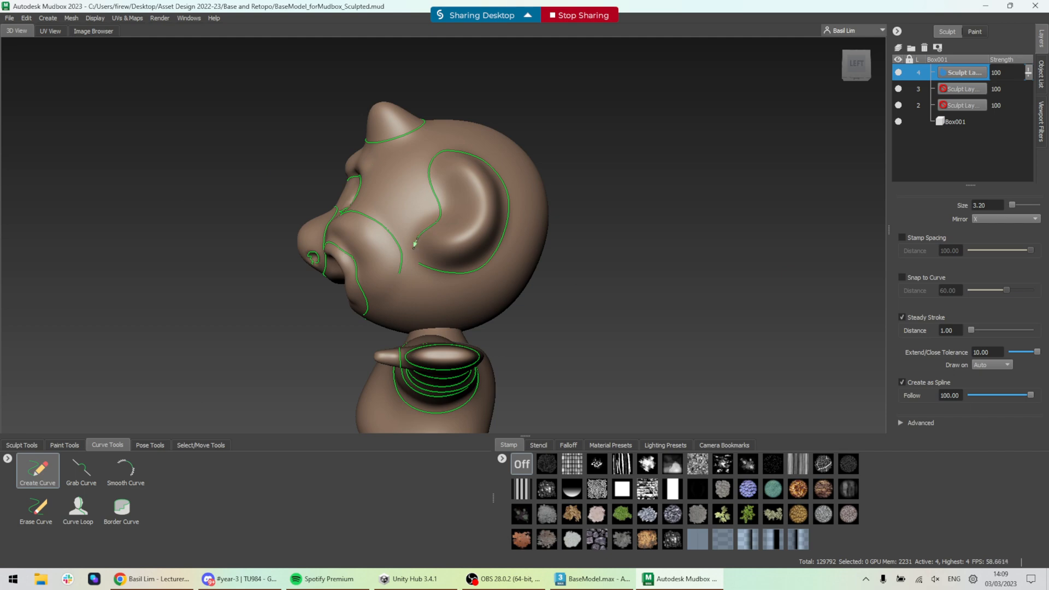
{"action": "left_click_drag", "start_coordinate": [465, 317], "coordinate": [581, 337], "text": "alt"}
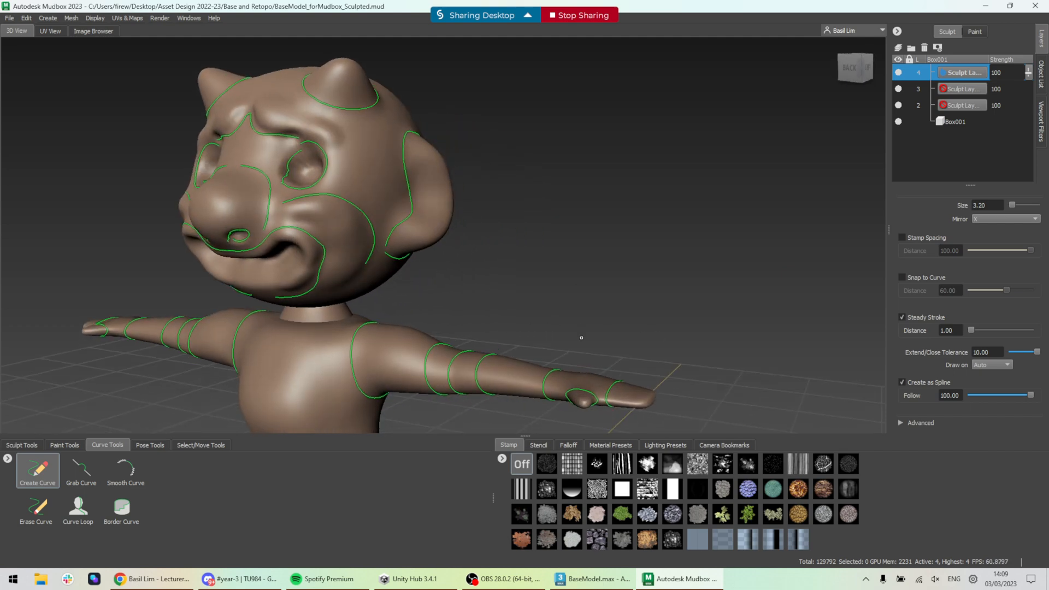
{"action": "middle_click_drag", "start_coordinate": [581, 337], "coordinate": [558, 246], "text": "alt"}
{"action": "mouse_move", "coordinate": [558, 246]}
{"action": "left_mouse_down", "text": "alt"}
{"action": "mouse_move", "coordinate": [607, 286]}
{"action": "mouse_move", "coordinate": [194, 455]}
{"action": "left_mouse_up", "text": "alt"}
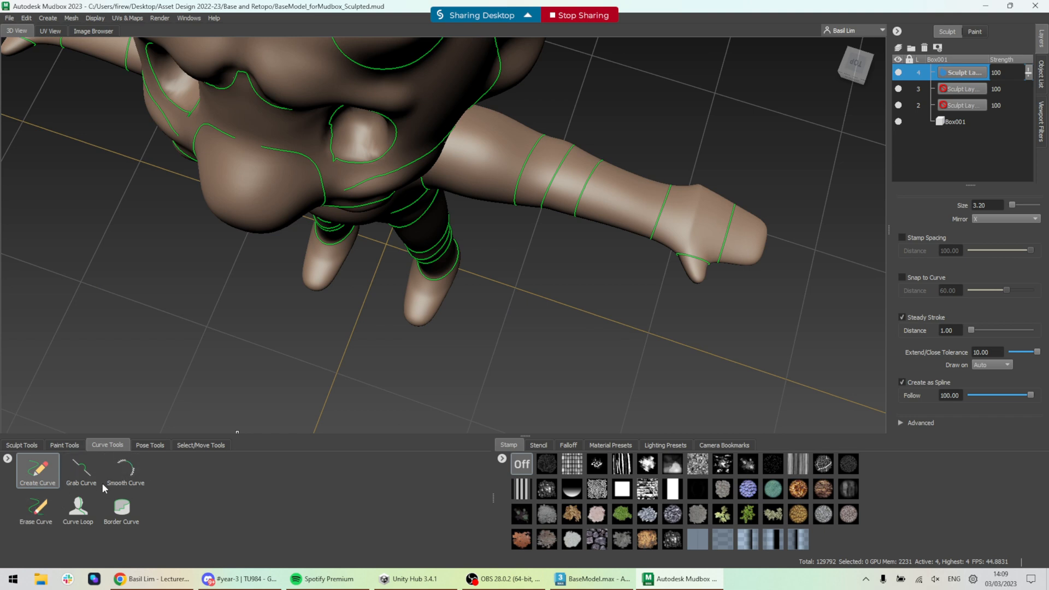
{"action": "left_click", "coordinate": [81, 468]}
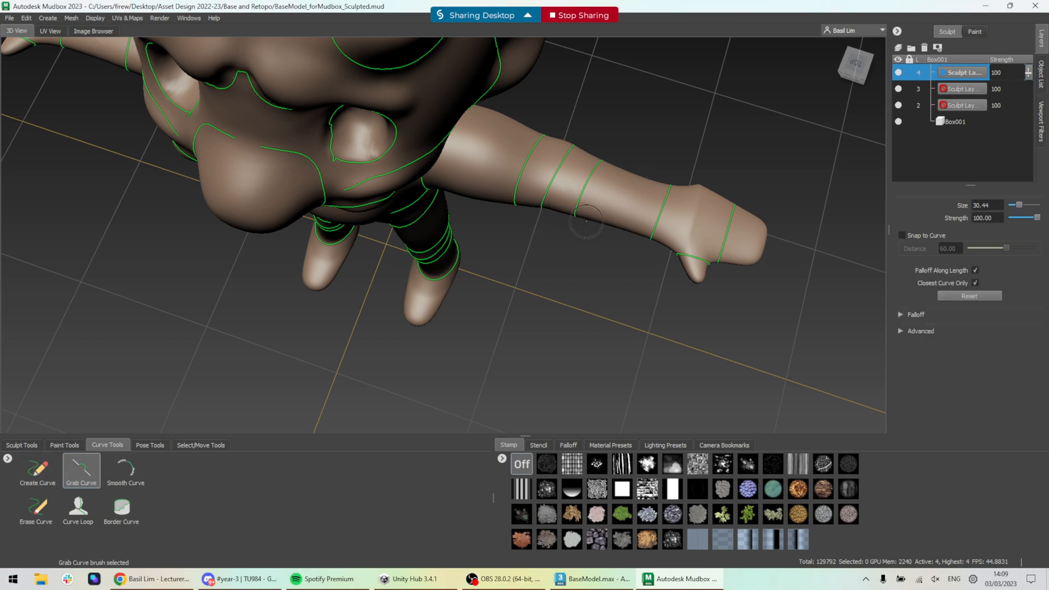
{"action": "mouse_move", "coordinate": [575, 210]}
{"action": "left_mouse_down"}
{"action": "mouse_move", "coordinate": [611, 210]}
{"action": "mouse_move", "coordinate": [576, 213]}
{"action": "mouse_move", "coordinate": [585, 148]}
{"action": "mouse_move", "coordinate": [574, 103]}
{"action": "left_mouse_up"}
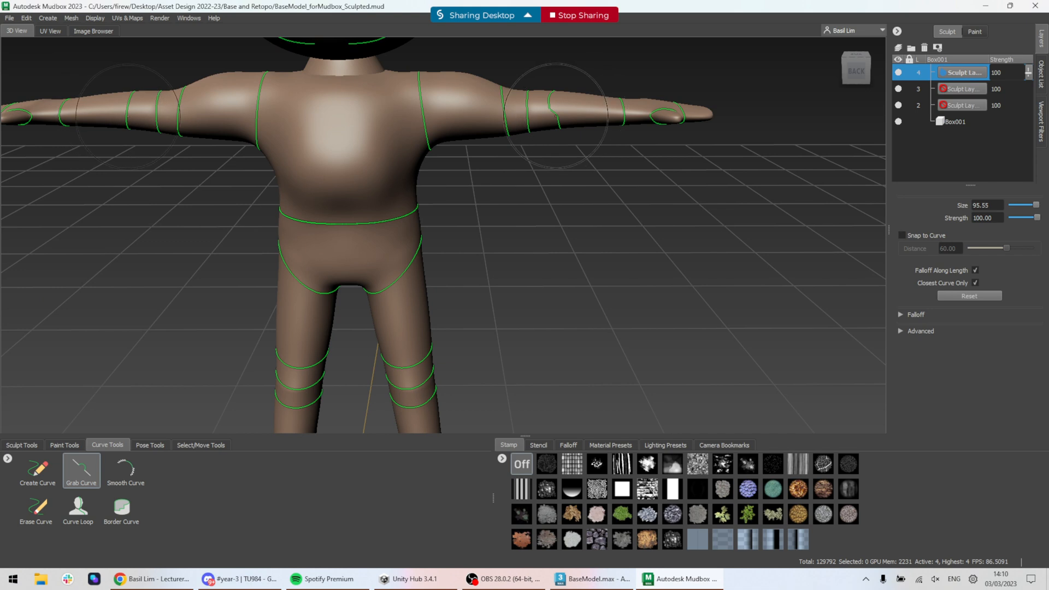
{"action": "key", "text": "ctrl+z"}
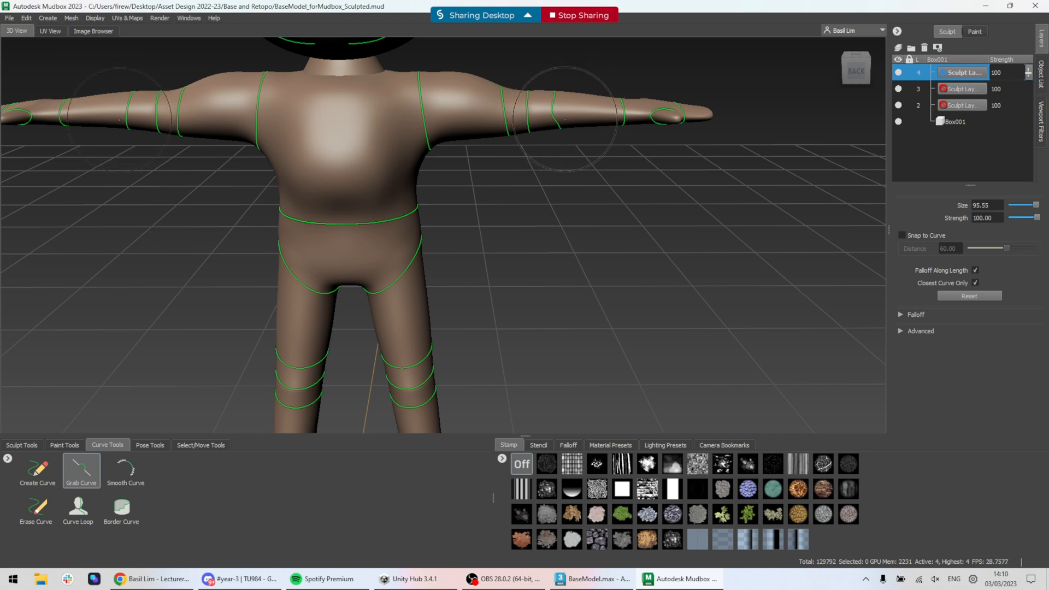
- Enlarge the Grab Curve brush to 139.89 and adjust the mirrored elbow loops
{"action": "key", "text": "b"}
{"action": "mouse_move", "coordinate": [566, 119]}
{"action": "left_mouse_down"}
{"action": "mouse_move", "coordinate": [589, 117]}
{"action": "mouse_move", "coordinate": [562, 123]}
{"action": "left_mouse_up"}
{"action": "mouse_move", "coordinate": [497, 116]}
{"action": "left_mouse_down"}
{"action": "mouse_move", "coordinate": [590, 110]}
{"action": "mouse_move", "coordinate": [561, 143]}
{"action": "left_mouse_up"}
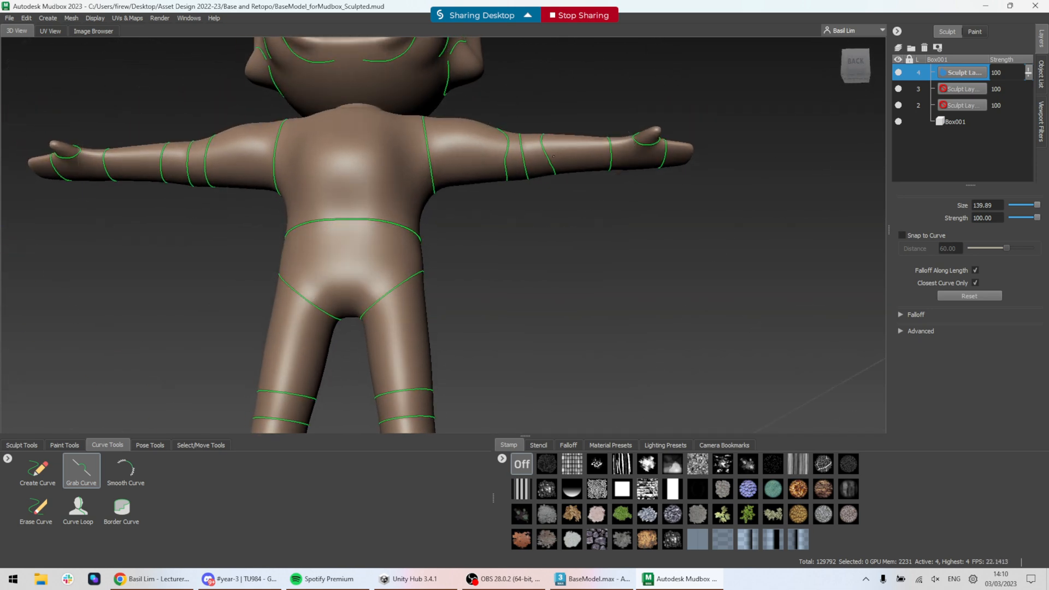
{"action": "mouse_move", "coordinate": [497, 157]}
{"action": "left_mouse_down"}
{"action": "mouse_move", "coordinate": [547, 167]}
{"action": "mouse_move", "coordinate": [520, 109]}
{"action": "left_mouse_up"}
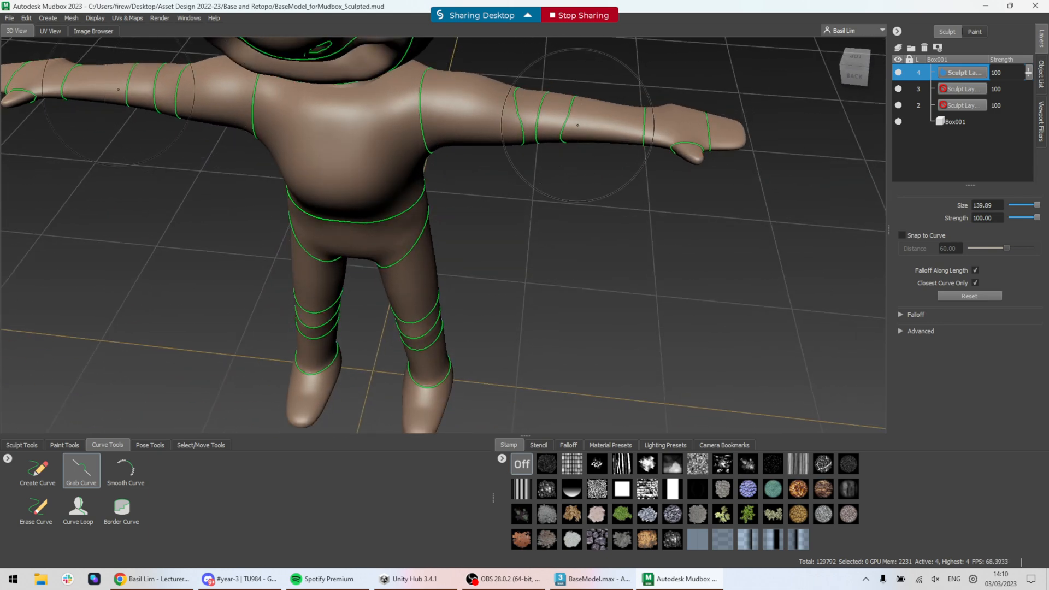
- Try to pull the upper knee loop with the Grab Curve tool, and undo the attempt
{"action": "left_click_drag", "start_coordinate": [578, 125], "coordinate": [494, 331], "text": "alt"}
{"action": "middle_click_drag", "start_coordinate": [495, 331], "coordinate": [380, 153], "text": "alt"}
{"action": "mouse_move", "coordinate": [380, 153]}
{"action": "left_mouse_down", "text": "alt"}
{"action": "mouse_move", "coordinate": [389, 178]}
{"action": "mouse_move", "coordinate": [378, 183]}
{"action": "left_mouse_up", "text": "alt"}
{"action": "left_click_drag", "start_coordinate": [381, 177], "coordinate": [410, 194]}
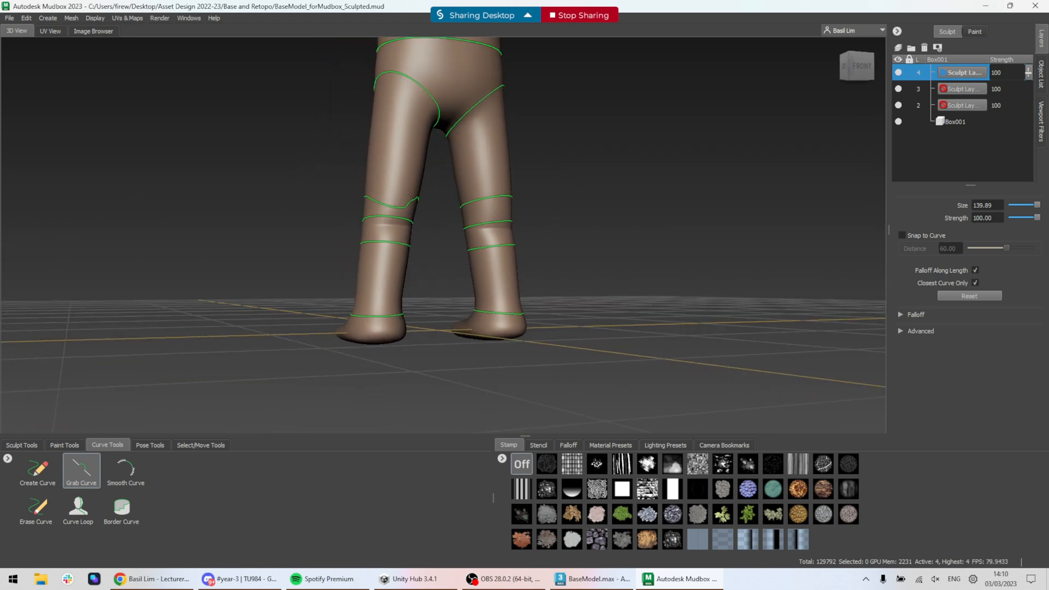
{"action": "key", "text": "ctrl+z"}
{"action": "key", "text": "ctrl+z"}
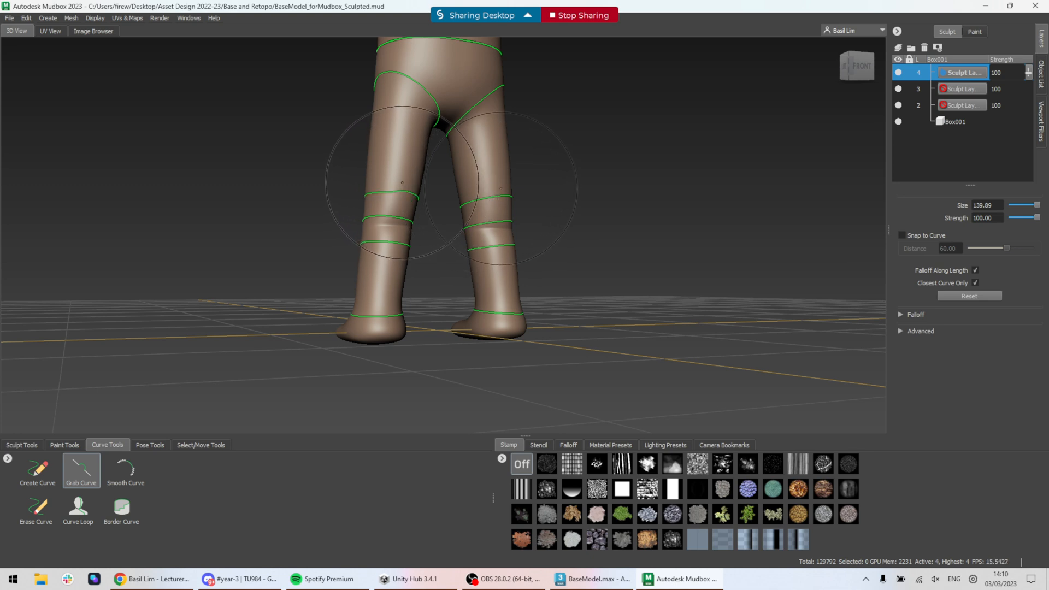
- Pull the upper and lower knee loops closer to the middle loop behind the knees with Grab Curve
{"action": "mouse_move", "coordinate": [402, 183]}
{"action": "left_mouse_down"}
{"action": "mouse_move", "coordinate": [401, 194]}
{"action": "mouse_move", "coordinate": [408, 189]}
{"action": "mouse_move", "coordinate": [372, 190]}
{"action": "left_mouse_up"}
{"action": "left_click_drag", "start_coordinate": [378, 249], "coordinate": [395, 236]}
{"action": "left_click_drag", "start_coordinate": [505, 226], "coordinate": [638, 242], "text": "alt"}
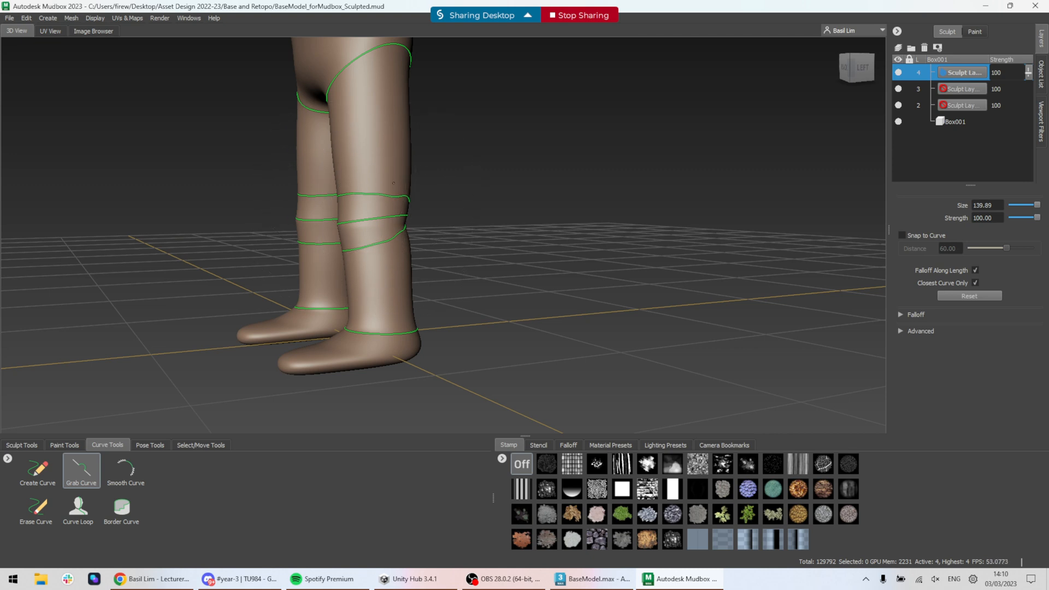
{"action": "left_click_drag", "start_coordinate": [482, 132], "coordinate": [488, 176], "text": "alt"}
{"action": "left_click_drag", "start_coordinate": [488, 240], "coordinate": [596, 211], "text": "alt"}
{"action": "mouse_move", "coordinate": [494, 223]}
{"action": "left_mouse_down", "text": "alt"}
{"action": "mouse_move", "coordinate": [514, 257]}
{"action": "mouse_move", "coordinate": [362, 172]}
{"action": "mouse_move", "coordinate": [336, 173]}
{"action": "left_mouse_up", "text": "alt"}
{"action": "key", "text": "ctrl+z"}
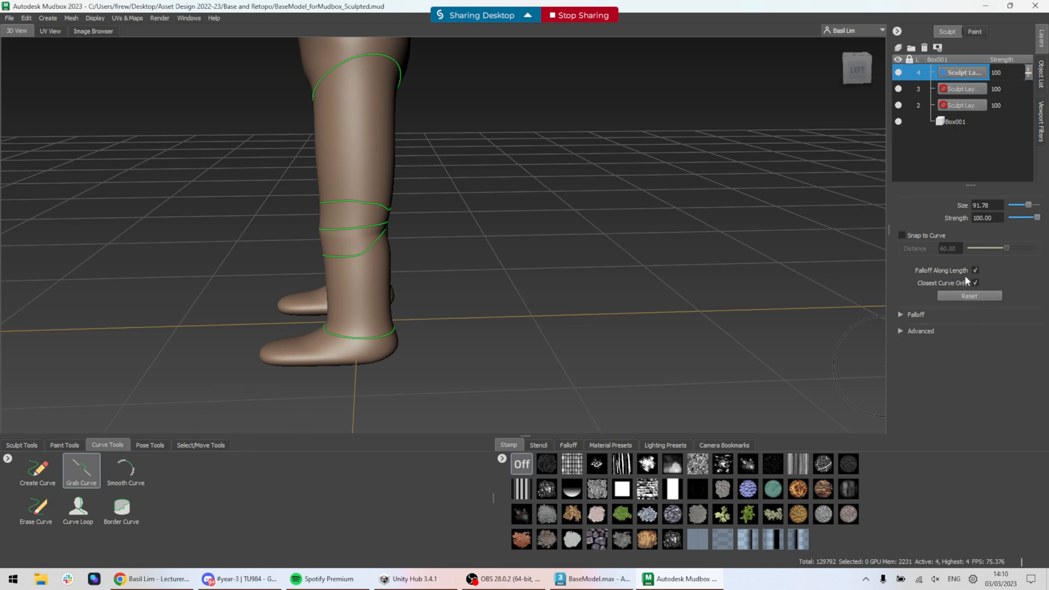
{"action": "left_click", "coordinate": [912, 315]}
{"action": "scroll", "coordinate": [903, 313], "scroll_direction": "down", "scroll_amount": 1}
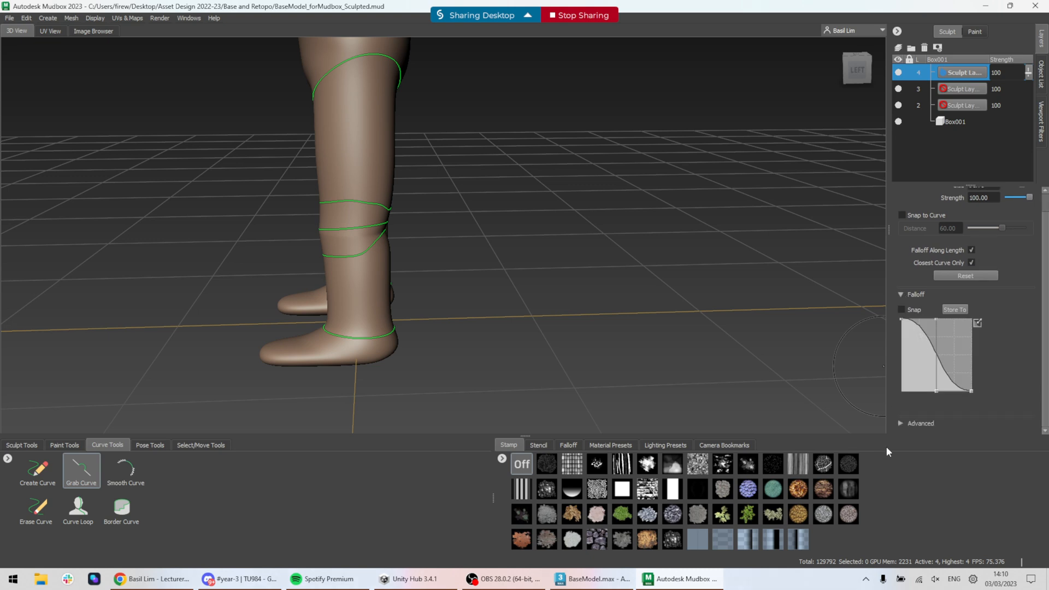
{"action": "scroll", "coordinate": [1031, 344], "scroll_direction": "down", "scroll_amount": 1}
{"action": "scroll", "coordinate": [1031, 347], "scroll_direction": "up", "scroll_amount": 2}
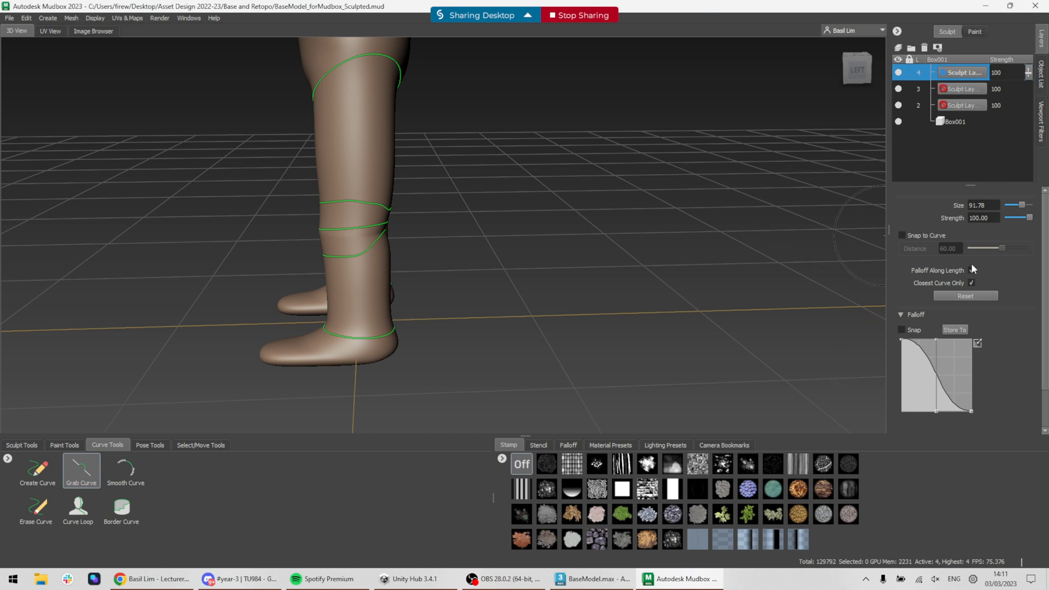
{"action": "left_click", "coordinate": [37, 471]}
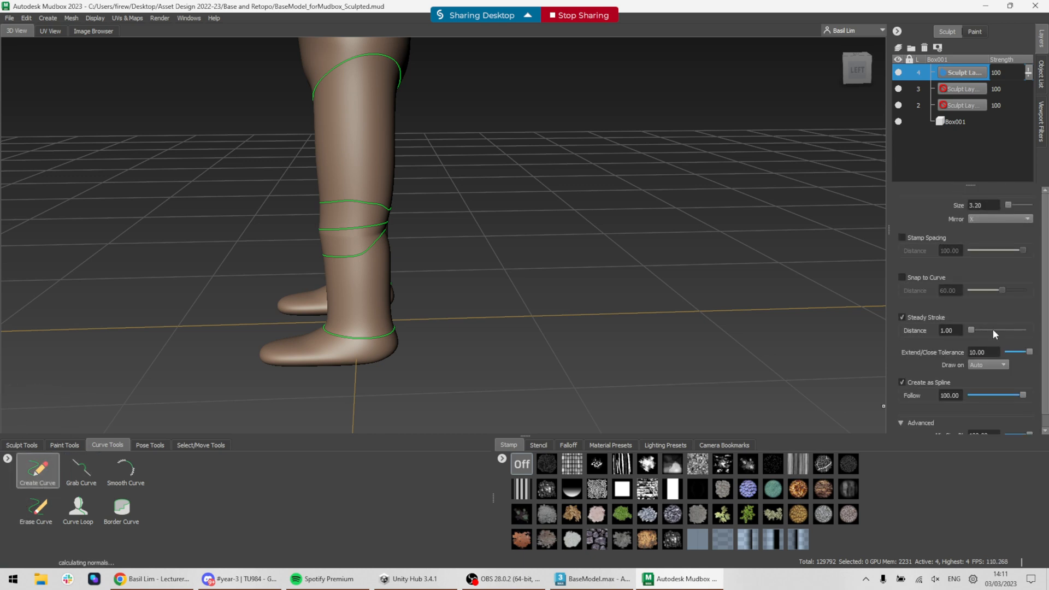
- Smooth the lower and upper knee loops with the Smooth Curve tool
{"action": "left_click_drag", "start_coordinate": [372, 284], "coordinate": [403, 256], "text": "alt"}
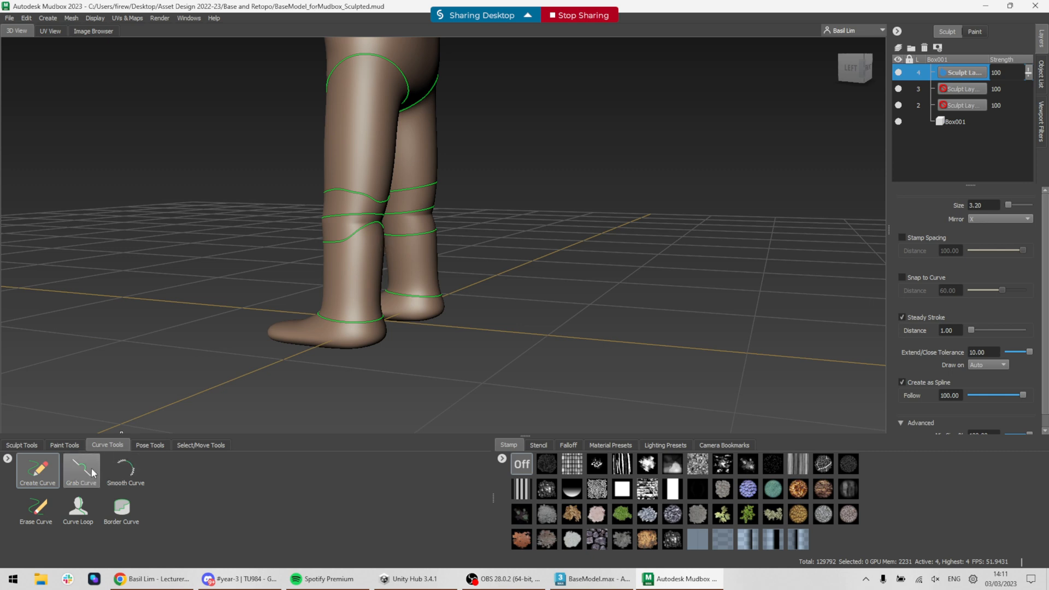
{"action": "left_click", "coordinate": [125, 469]}
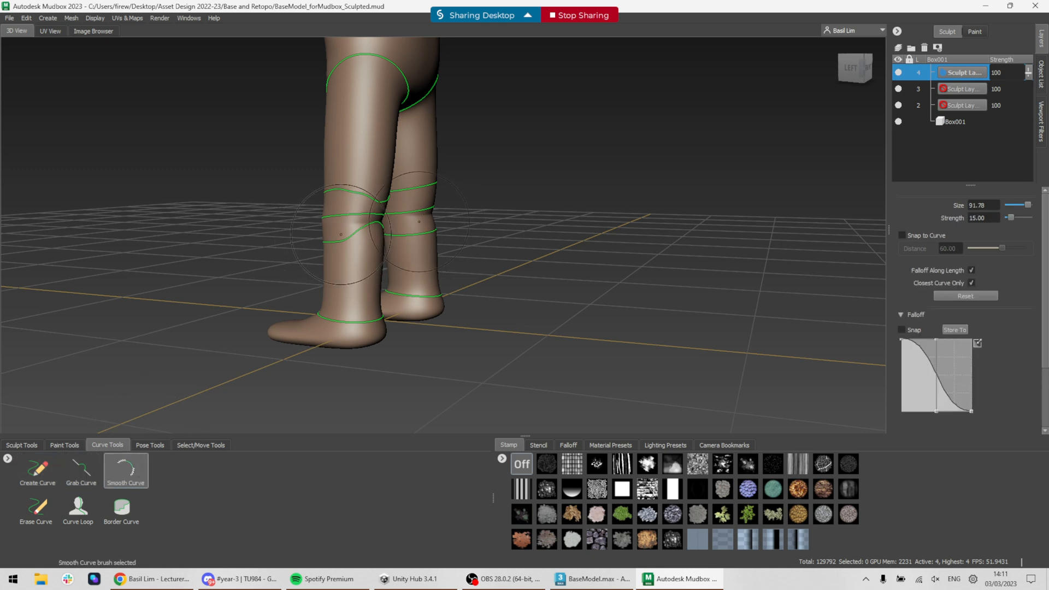
{"action": "left_click_drag", "start_coordinate": [340, 236], "coordinate": [347, 234]}
{"action": "left_click_drag", "start_coordinate": [330, 187], "coordinate": [391, 199]}
- Smooth the mirrored elbow loops on the arms with the Smooth Curve tool
{"action": "left_click_drag", "start_coordinate": [453, 207], "coordinate": [634, 212], "text": "alt"}
{"action": "middle_click_drag", "start_coordinate": [563, 127], "coordinate": [532, 266], "text": "alt"}
{"action": "left_click_drag", "start_coordinate": [532, 266], "coordinate": [586, 313], "text": "alt"}
{"action": "middle_click_drag", "start_coordinate": [586, 312], "coordinate": [455, 249], "text": "alt"}
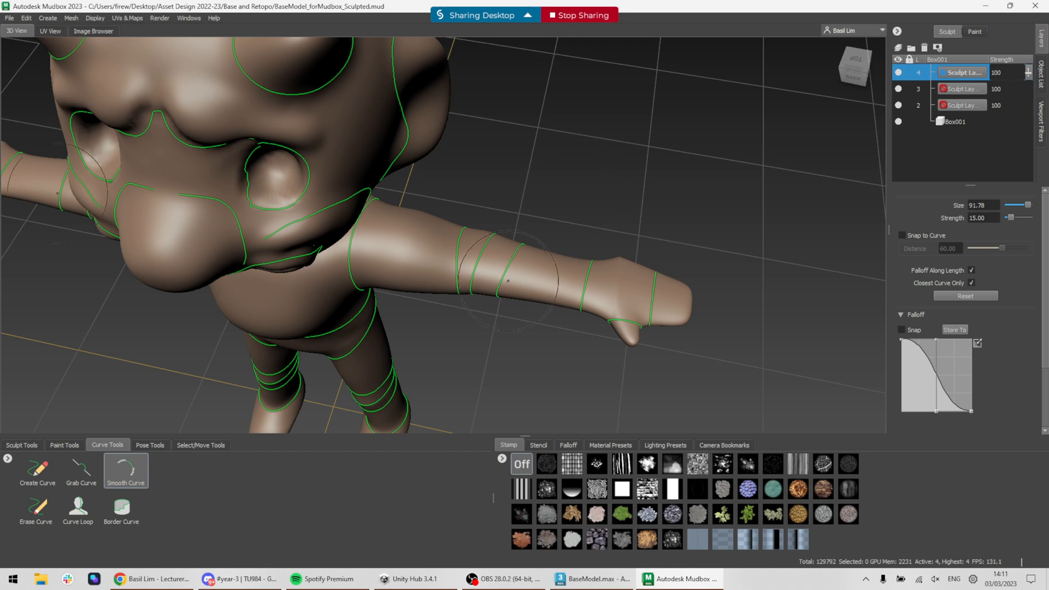
{"action": "left_click_drag", "start_coordinate": [518, 311], "coordinate": [576, 251], "text": "alt"}
{"action": "scroll", "coordinate": [579, 250], "scroll_direction": "down", "scroll_amount": 2}
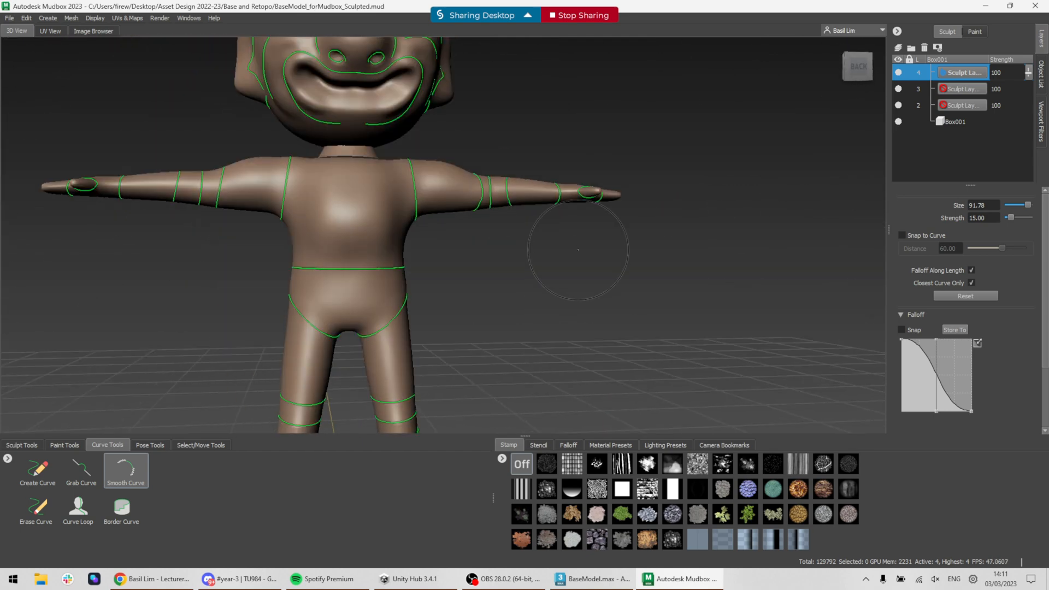
{"action": "left_click_drag", "start_coordinate": [481, 194], "coordinate": [478, 191]}
{"action": "mouse_move", "coordinate": [657, 245]}
{"action": "left_mouse_down", "text": "alt"}
{"action": "mouse_move", "coordinate": [593, 233]}
{"action": "mouse_move", "coordinate": [643, 252]}
{"action": "left_mouse_up", "text": "alt"}
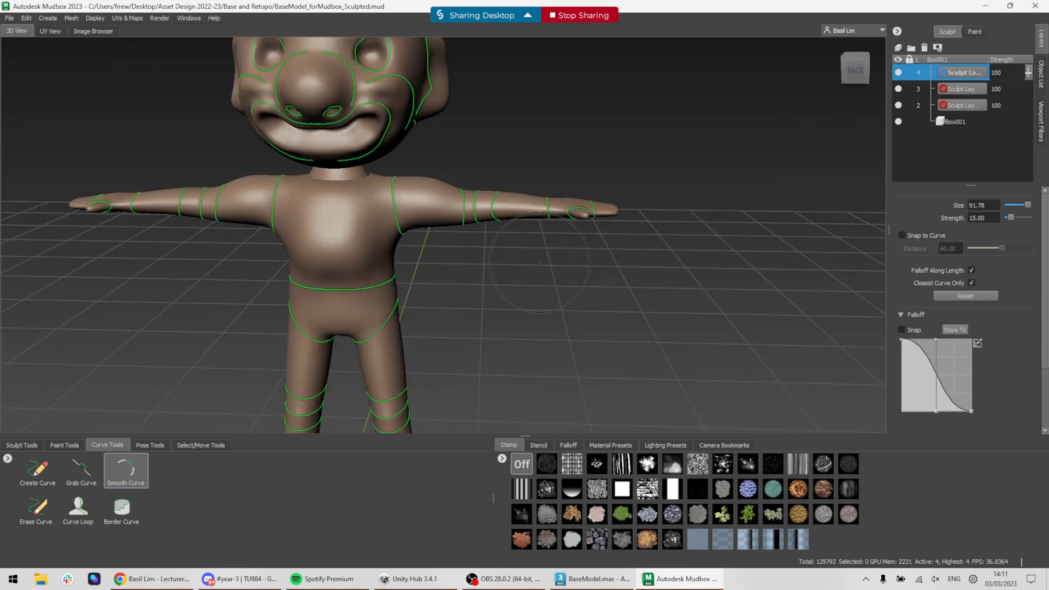
- Create a new retopologize operation with output mesh name Goblin, a target base face count of 12000 and face uniformity 0.44
{"action": "scroll", "coordinate": [596, 251], "scroll_direction": "down", "scroll_amount": 2}
{"action": "left_click_drag", "start_coordinate": [538, 251], "coordinate": [566, 246], "text": "alt"}
{"action": "scroll", "coordinate": [561, 249], "scroll_direction": "down", "scroll_amount": 3}
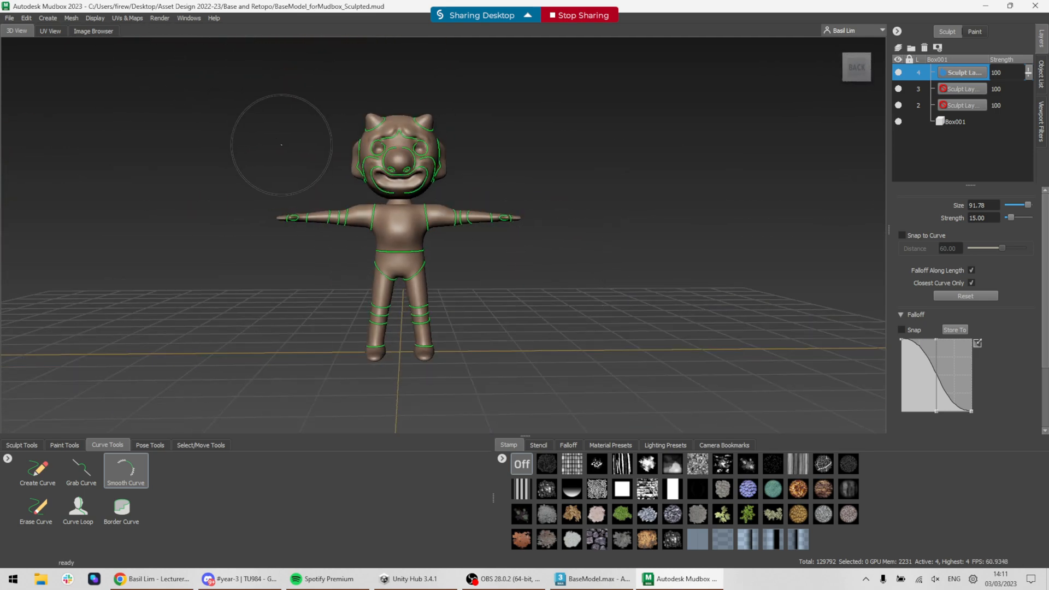
{"action": "left_click", "coordinate": [71, 18]}
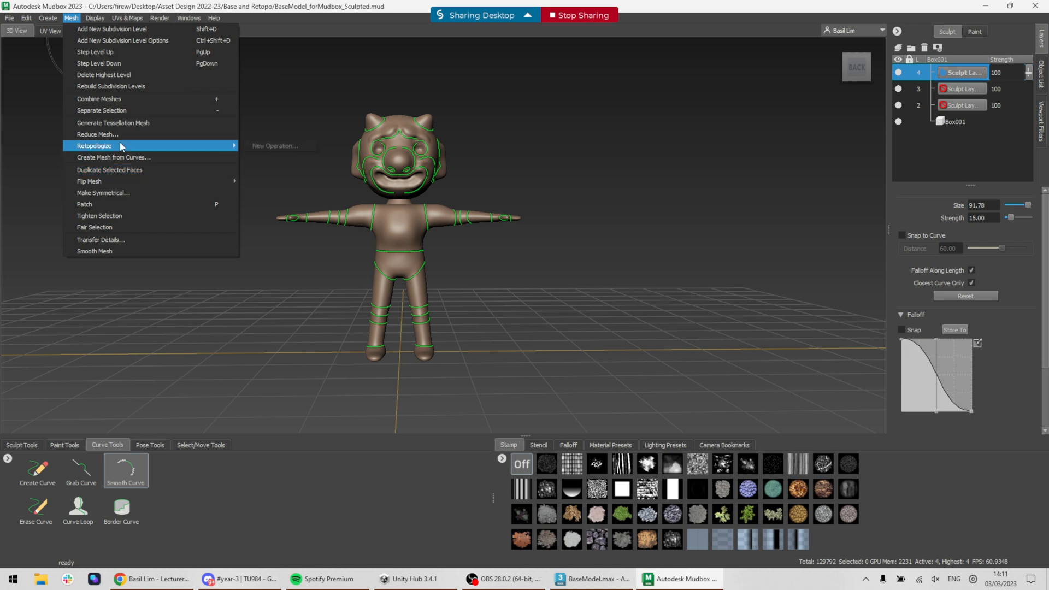
{"action": "mouse_move", "coordinate": [218, 146]}
{"action": "left_click", "coordinate": [268, 145]}
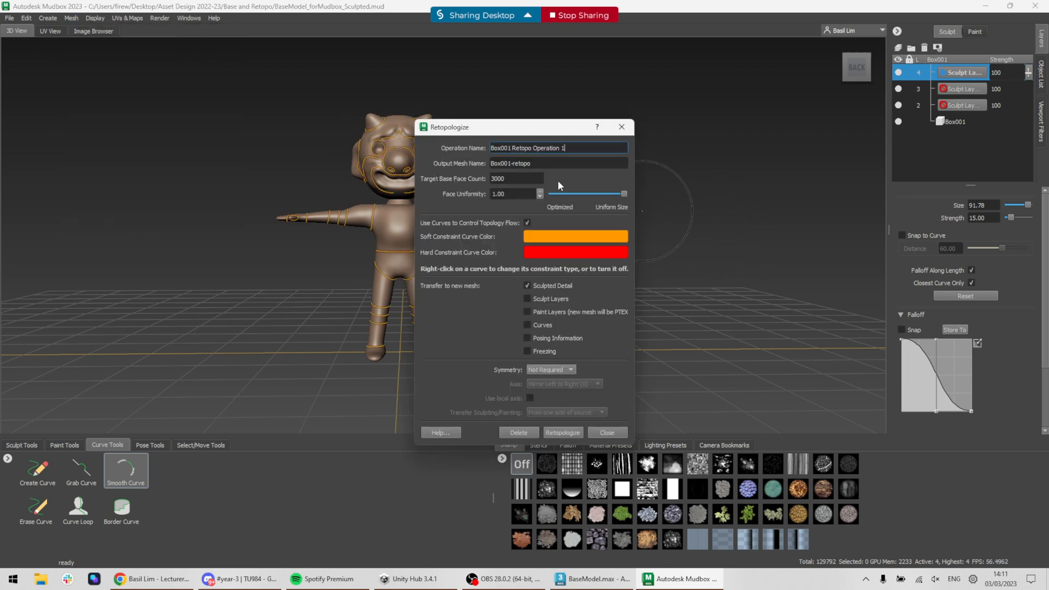
{"action": "key", "text": "Tab"}
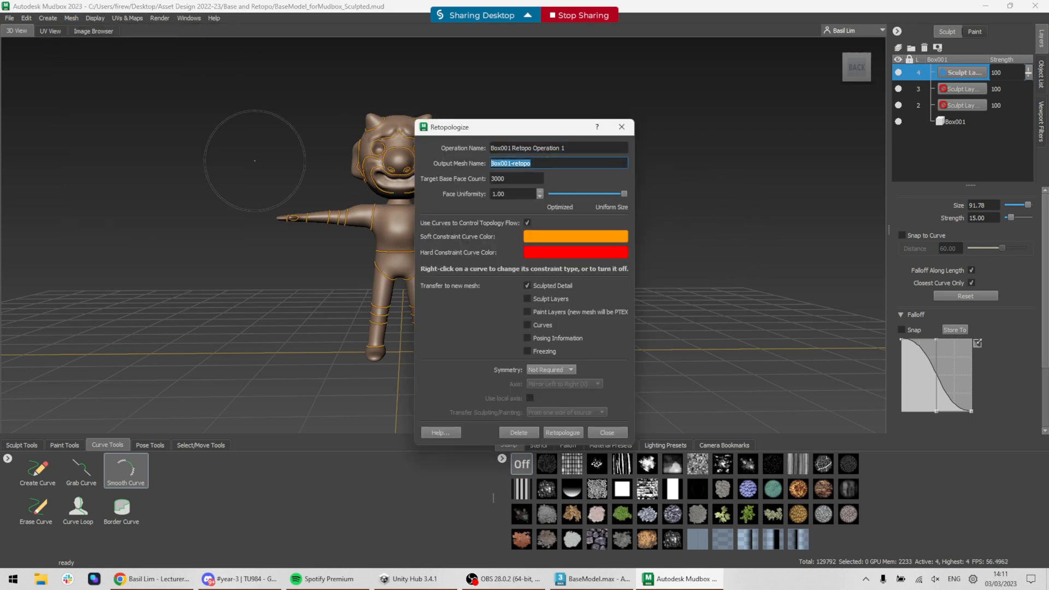
{"action": "type", "text": "Goblin"}
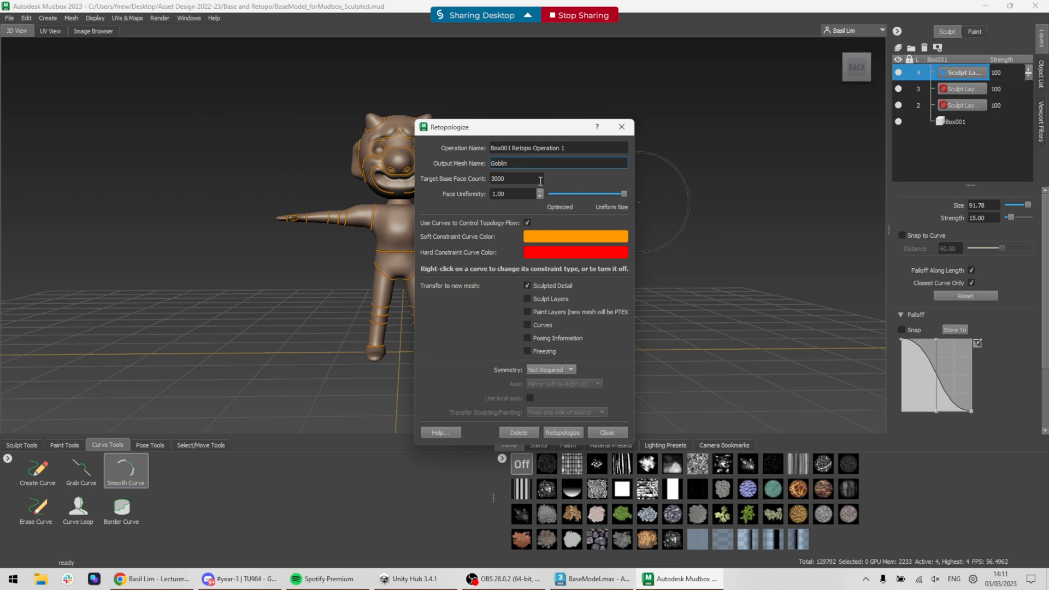
{"action": "key", "text": "Tab"}
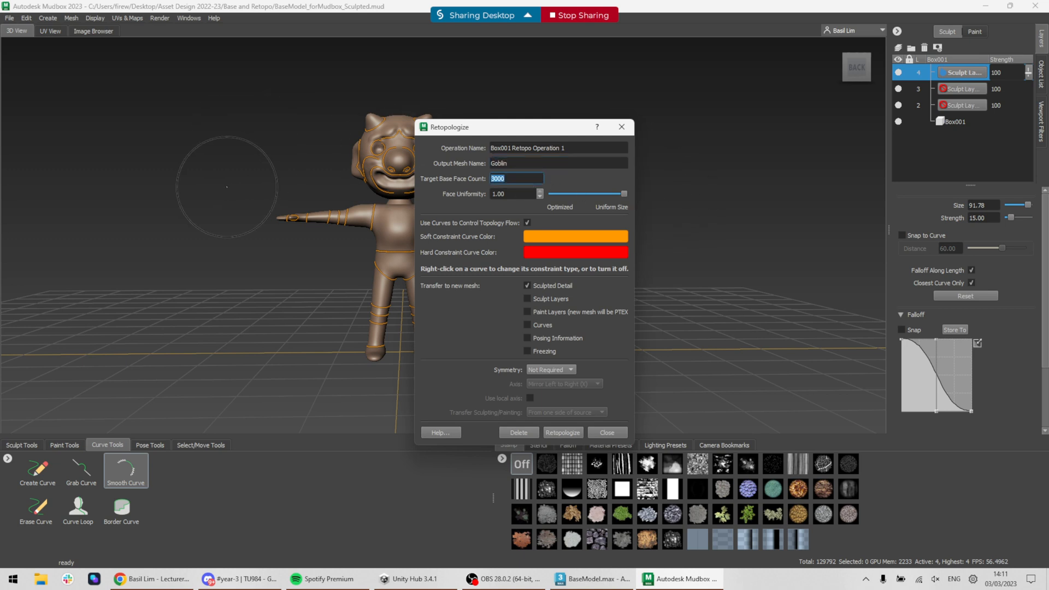
{"action": "type", "text": "12000"}
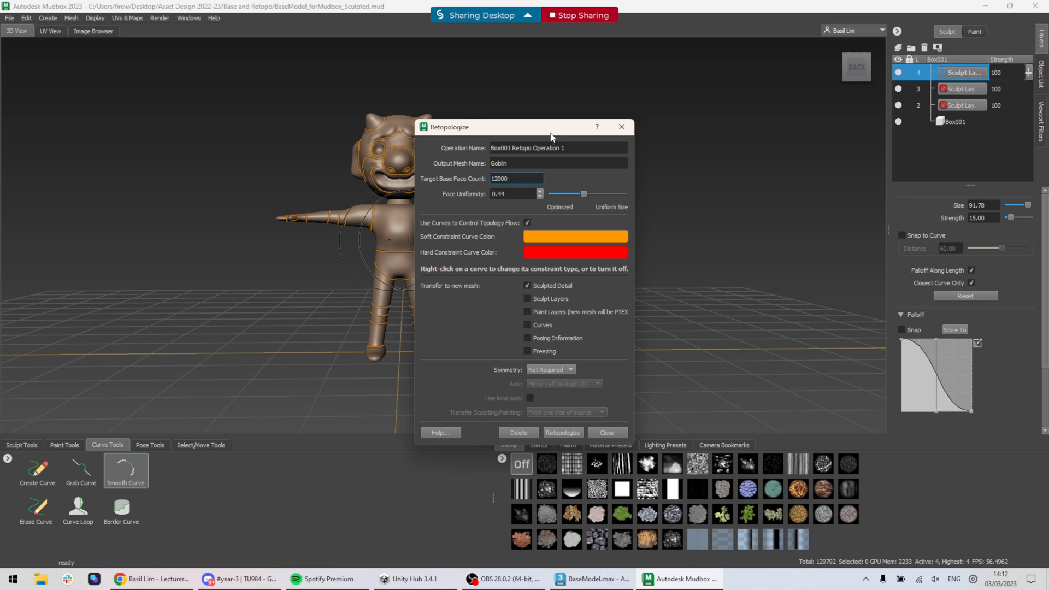
- Run the retopology without transferring sculpted detail, using symmetry based on axis with Mirror Left to Right (X)
{"action": "left_click_drag", "start_coordinate": [550, 132], "coordinate": [721, 78]}
{"action": "left_click", "coordinate": [699, 232]}
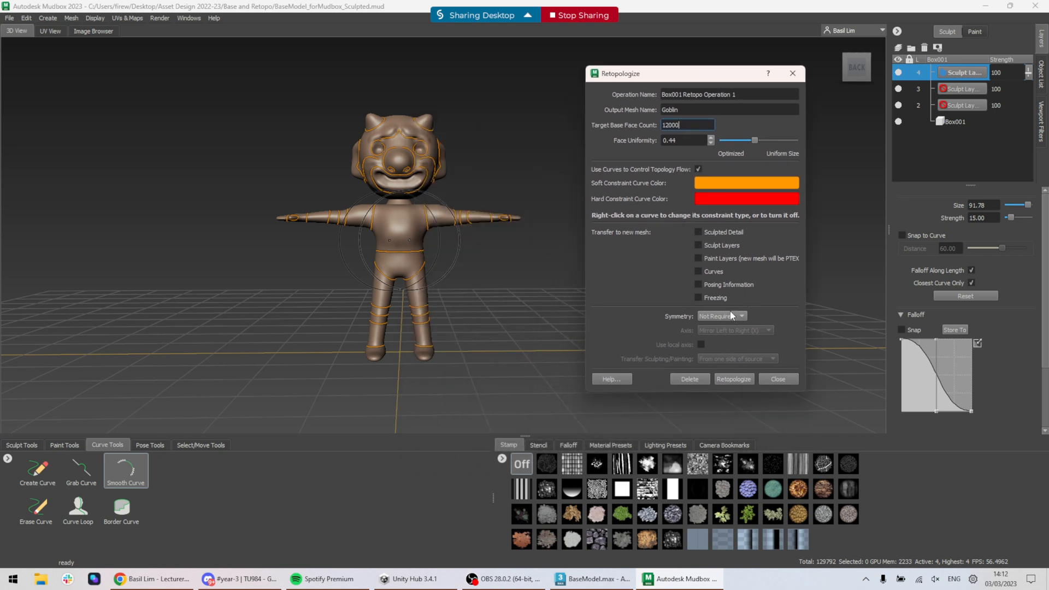
{"action": "left_click", "coordinate": [732, 316]}
{"action": "left_click", "coordinate": [729, 329]}
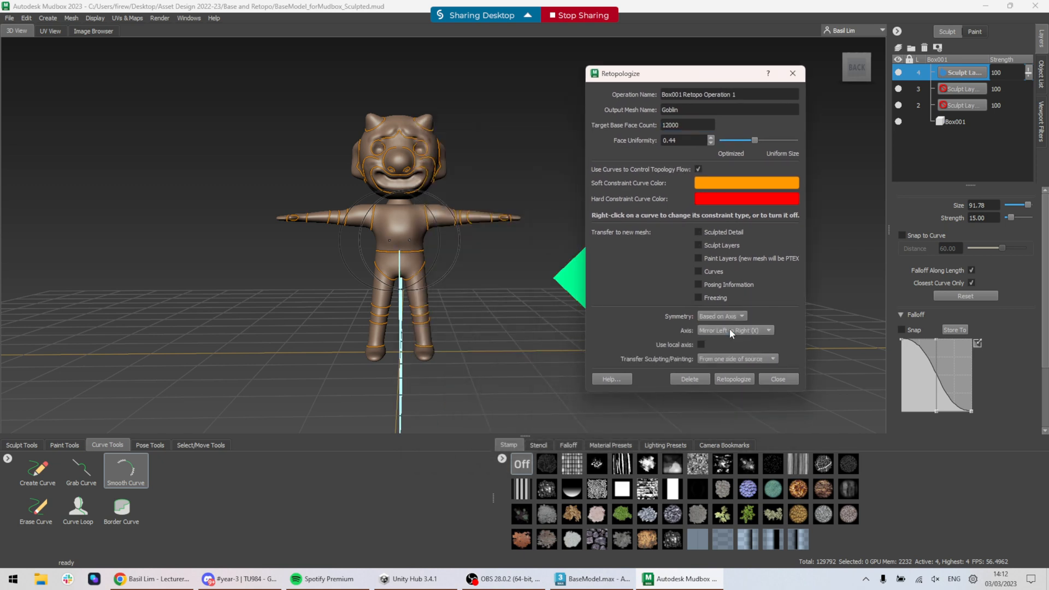
{"action": "left_click_drag", "start_coordinate": [683, 76], "coordinate": [844, 98]}
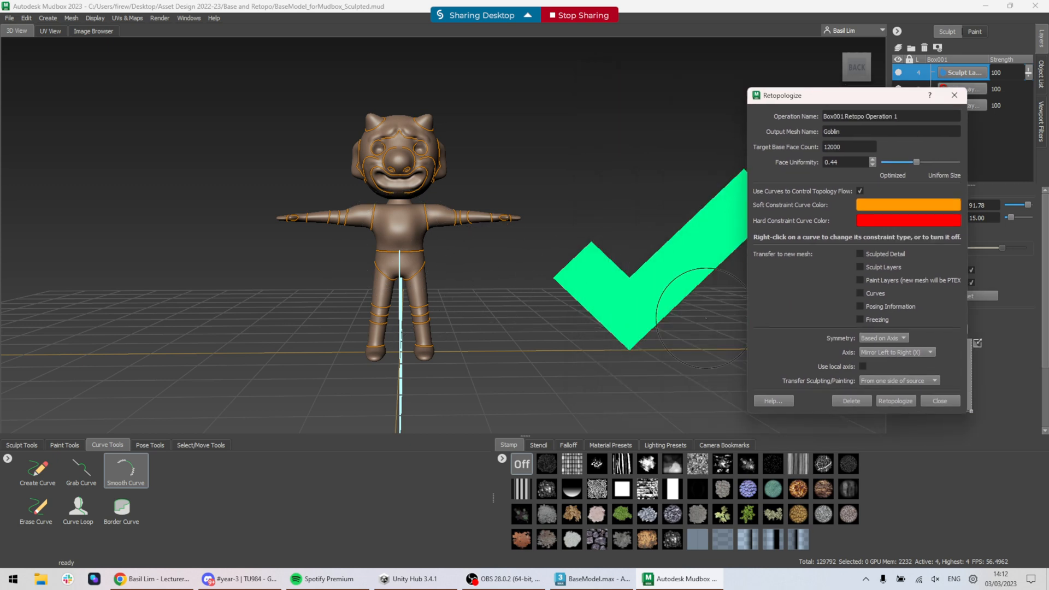
{"action": "left_click", "coordinate": [916, 353]}
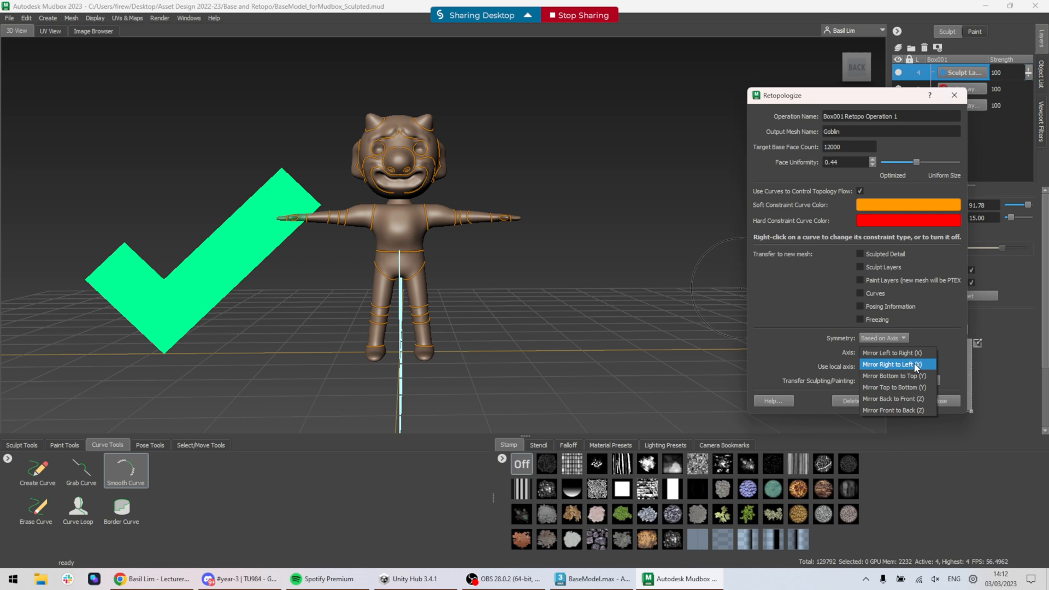
{"action": "left_click", "coordinate": [917, 353]}
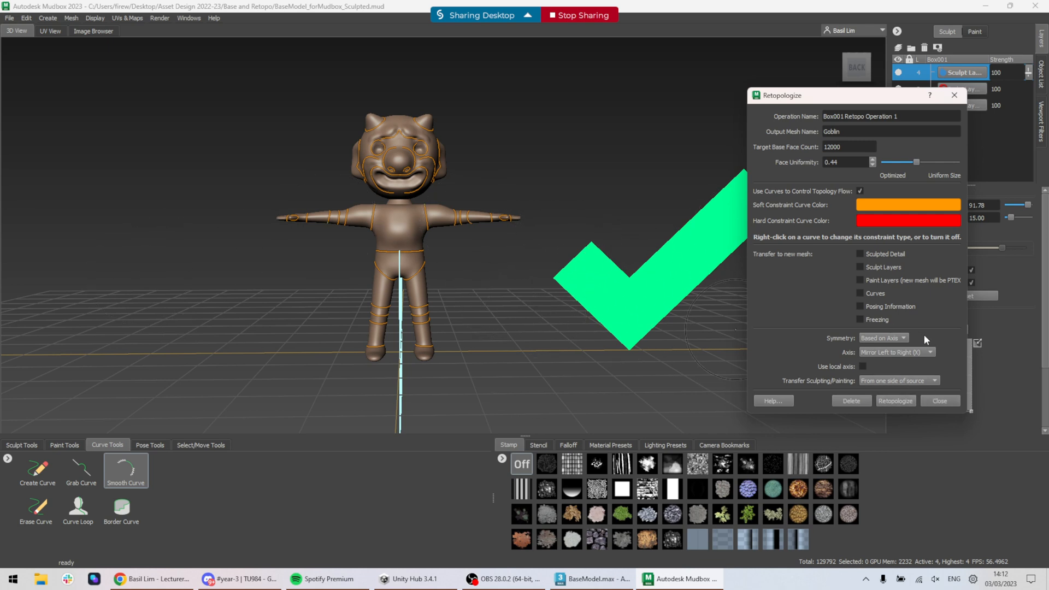
{"action": "left_click", "coordinate": [896, 401]}
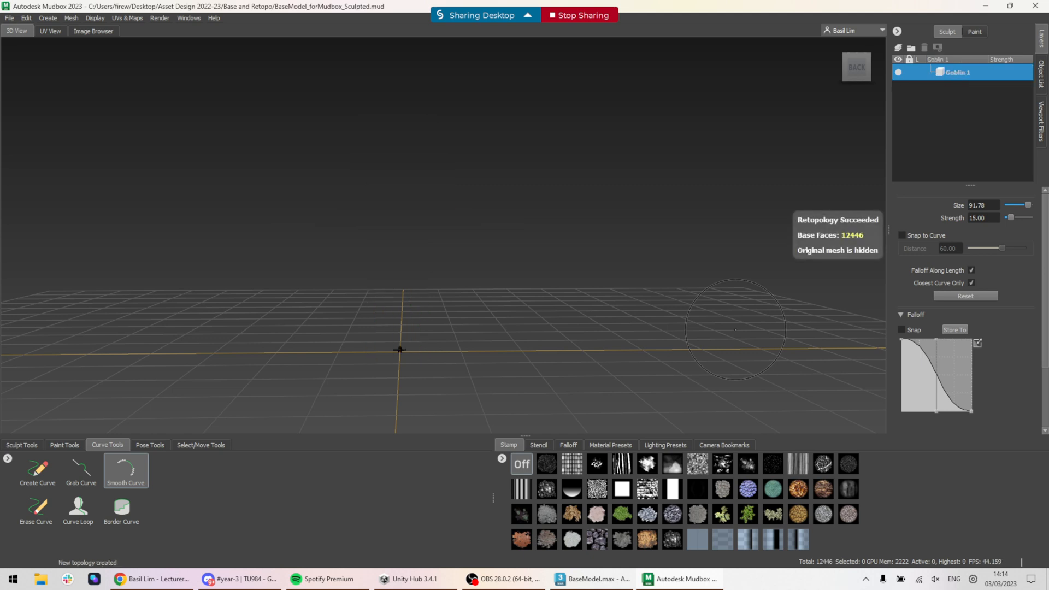
{"action": "scroll", "coordinate": [412, 373], "scroll_direction": "up", "scroll_amount": 3}
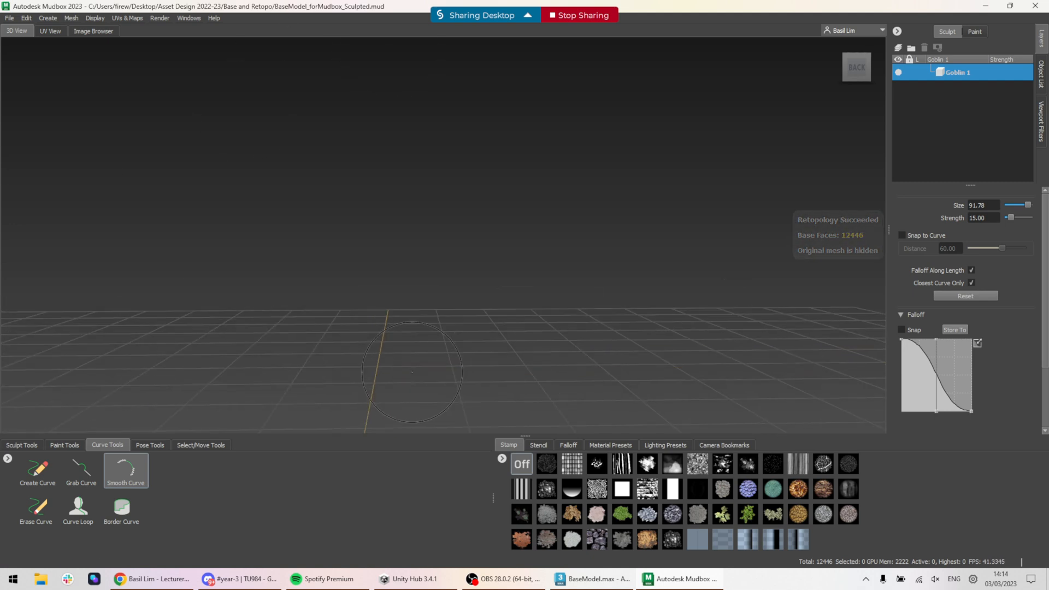
- Examine the retopologized goblin mesh from the front and above, including its head, arms and body
{"action": "scroll", "coordinate": [421, 350], "scroll_direction": "down", "scroll_amount": 4}
{"action": "left_click_drag", "start_coordinate": [421, 349], "coordinate": [398, 411], "text": "alt"}
{"action": "scroll", "coordinate": [368, 358], "scroll_direction": "up", "scroll_amount": 4}
{"action": "middle_click_drag", "start_coordinate": [370, 377], "coordinate": [399, 332], "text": "alt"}
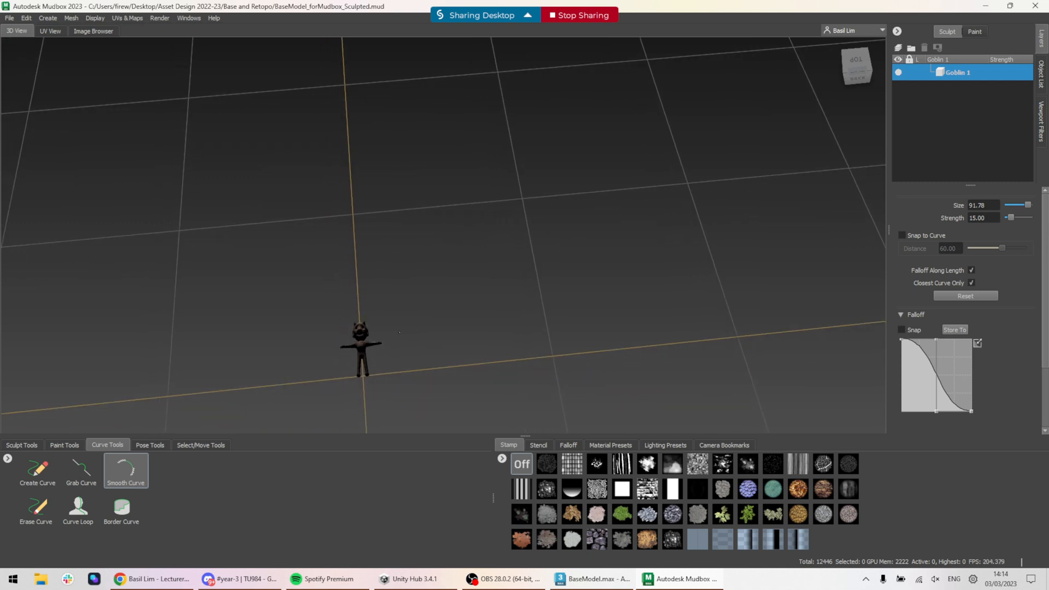
{"action": "scroll", "coordinate": [398, 335], "scroll_direction": "up", "scroll_amount": 4}
{"action": "middle_click_drag", "start_coordinate": [337, 390], "coordinate": [444, 294], "text": "alt"}
{"action": "scroll", "coordinate": [416, 355], "scroll_direction": "up", "scroll_amount": 3}
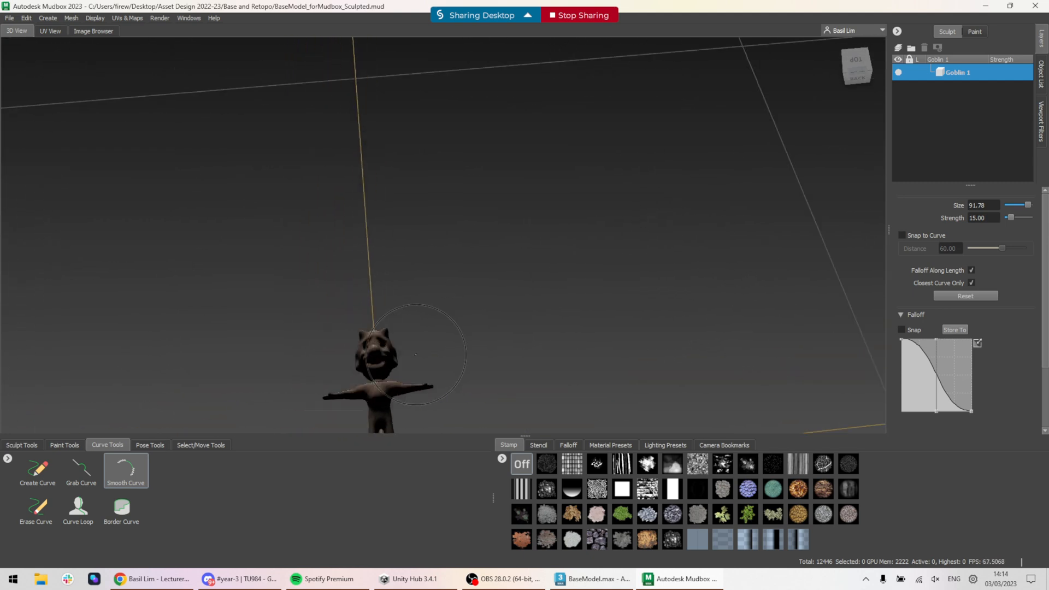
{"action": "scroll", "coordinate": [415, 355], "scroll_direction": "up", "scroll_amount": 3}
{"action": "middle_click_drag", "start_coordinate": [414, 357], "coordinate": [450, 279], "text": "alt"}
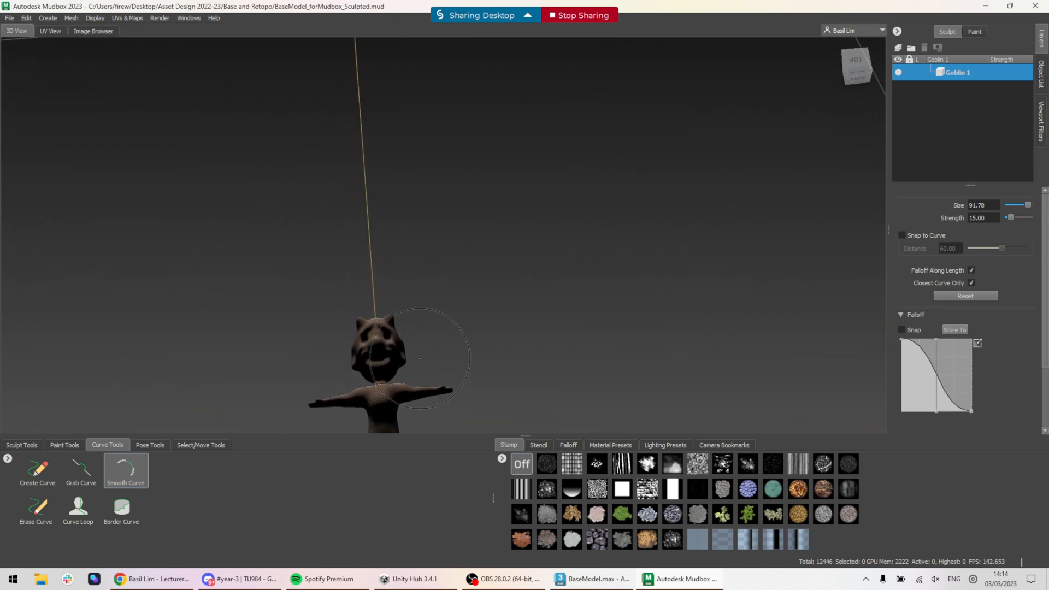
{"action": "middle_click_drag", "start_coordinate": [420, 358], "coordinate": [430, 191], "text": "alt"}
{"action": "left_click_drag", "start_coordinate": [431, 192], "coordinate": [429, 213], "text": "alt"}
{"action": "middle_click_drag", "start_coordinate": [429, 213], "coordinate": [461, 309], "text": "alt"}
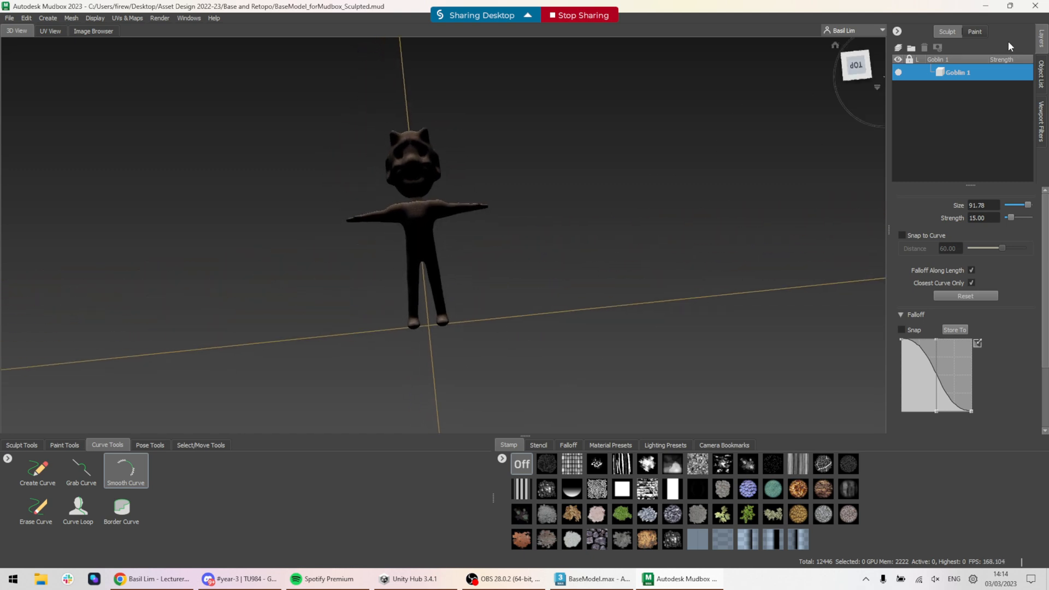
- Select the Goblin 1 mesh and squash its height slightly with the Scale tool
{"action": "left_click", "coordinate": [1041, 74]}
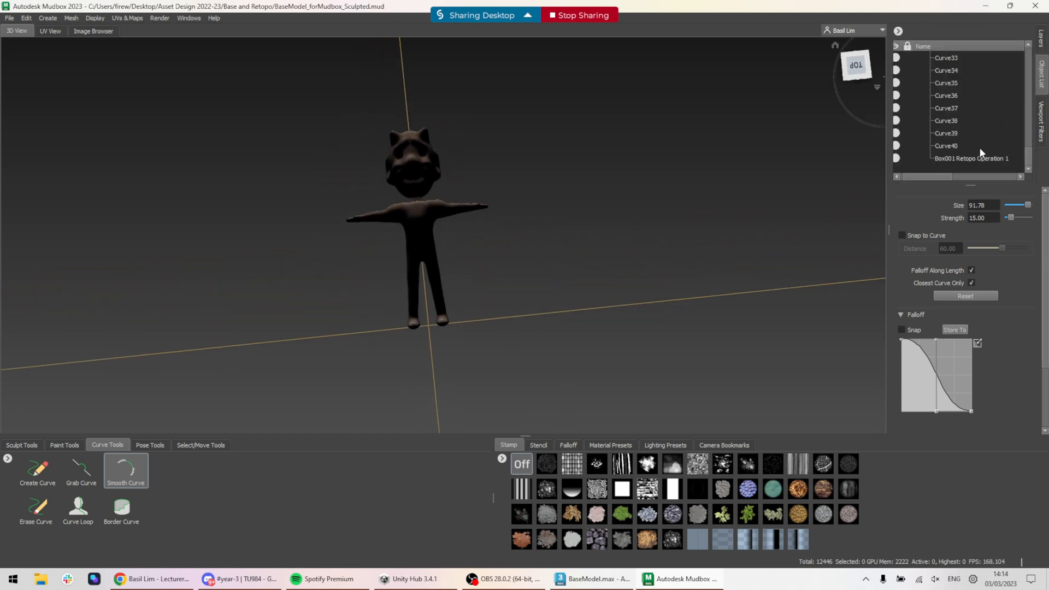
{"action": "scroll", "coordinate": [970, 142], "scroll_direction": "up", "scroll_amount": 10}
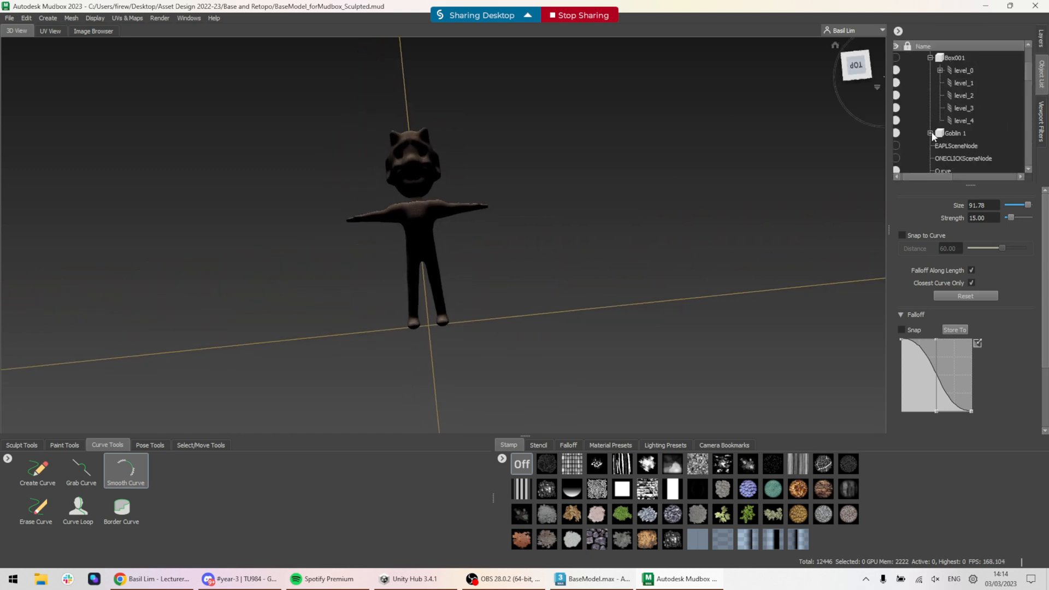
{"action": "left_click", "coordinate": [952, 135]}
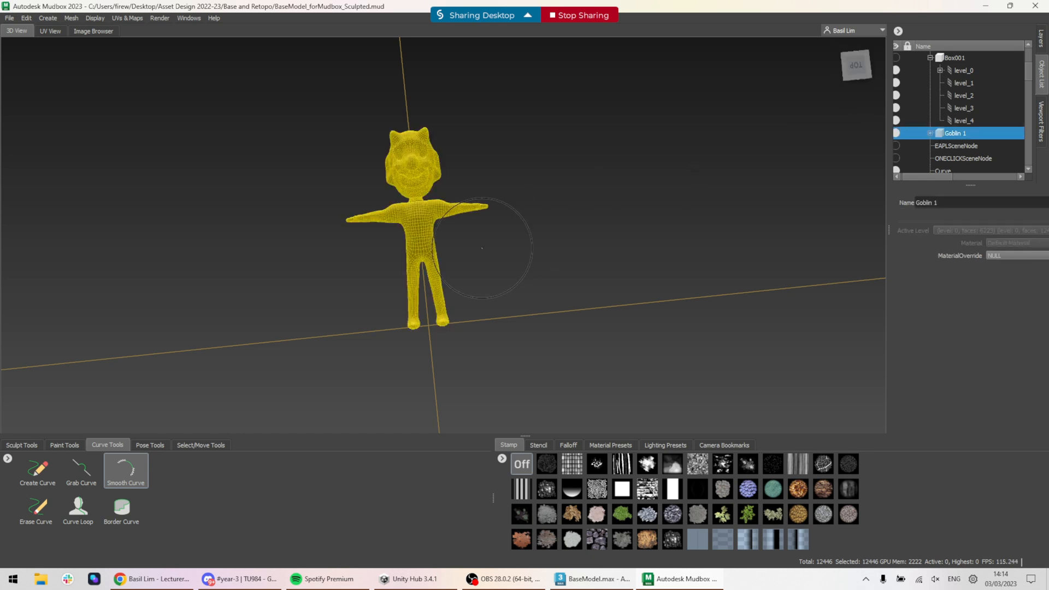
{"action": "left_click", "coordinate": [193, 445]}
{"action": "left_click", "coordinate": [130, 509]}
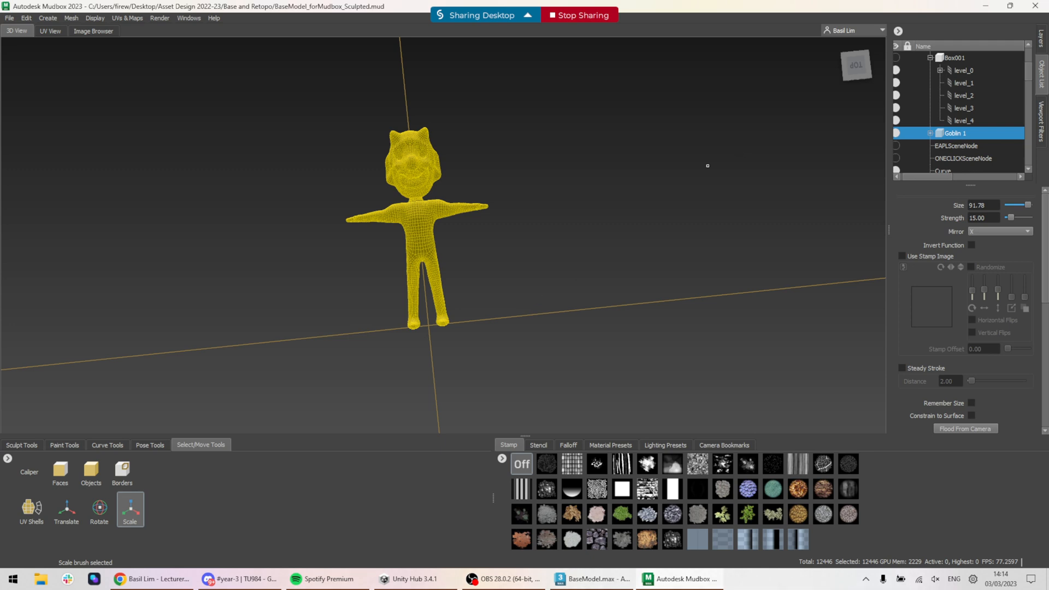
{"action": "scroll", "coordinate": [472, 181], "scroll_direction": "down", "scroll_amount": 10}
{"action": "scroll", "coordinate": [468, 204], "scroll_direction": "up", "scroll_amount": 4}
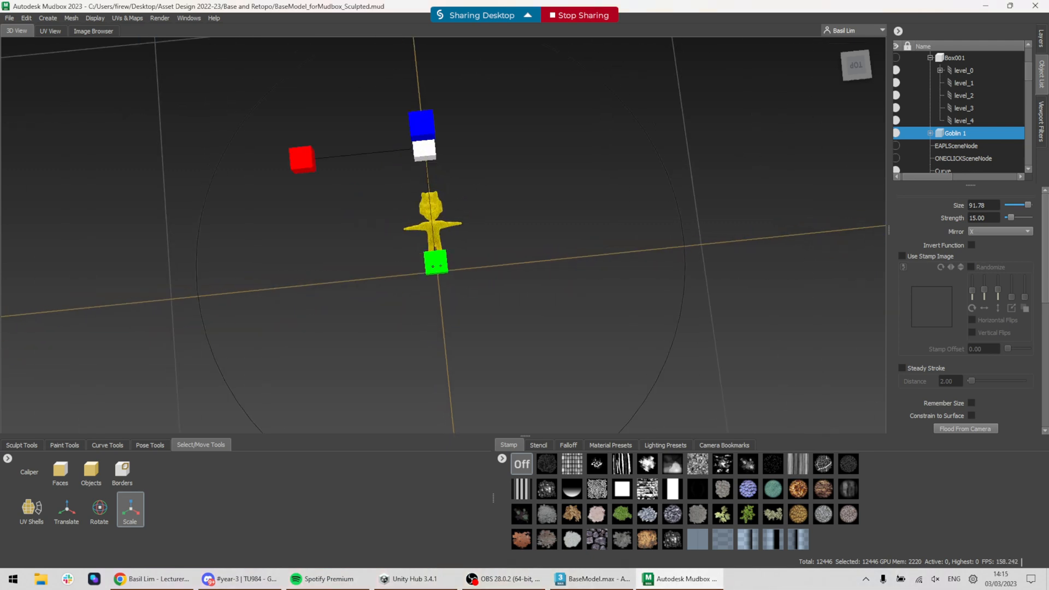
{"action": "left_click_drag", "start_coordinate": [440, 266], "coordinate": [437, 244]}
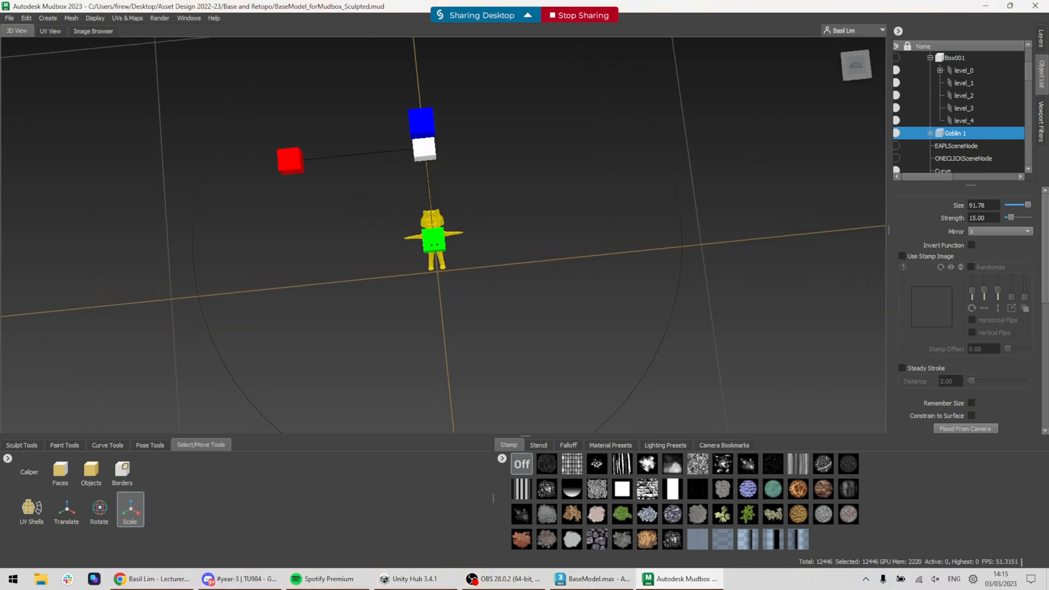
{"action": "scroll", "coordinate": [438, 244], "scroll_direction": "up", "scroll_amount": 8}
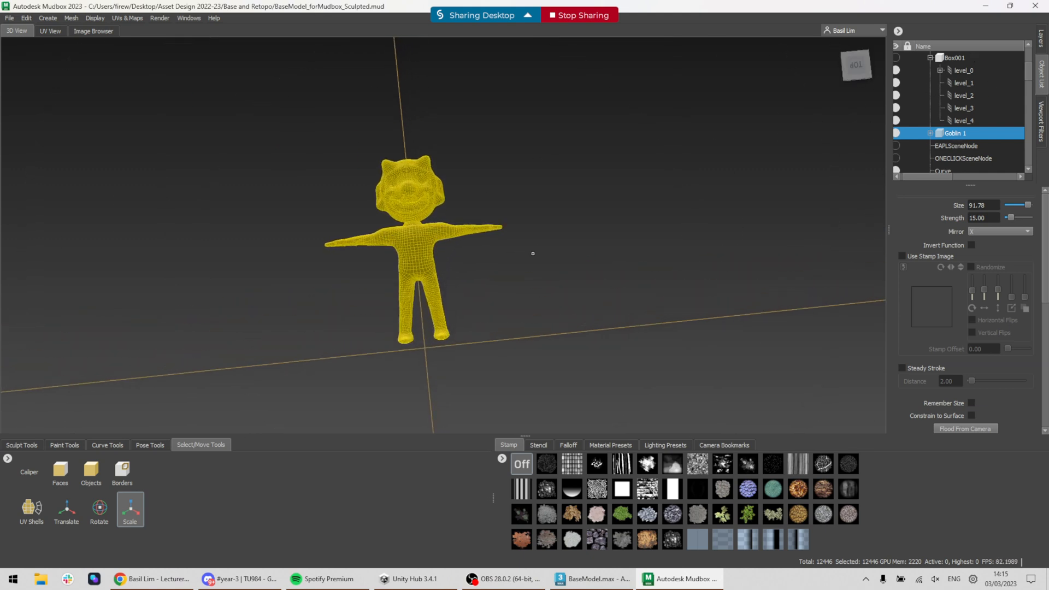
{"action": "left_click_drag", "start_coordinate": [601, 290], "coordinate": [514, 252], "text": "alt"}
{"action": "left_click_drag", "start_coordinate": [494, 275], "coordinate": [481, 231], "text": "alt"}
{"action": "left_click_drag", "start_coordinate": [619, 364], "coordinate": [682, 333], "text": "alt"}
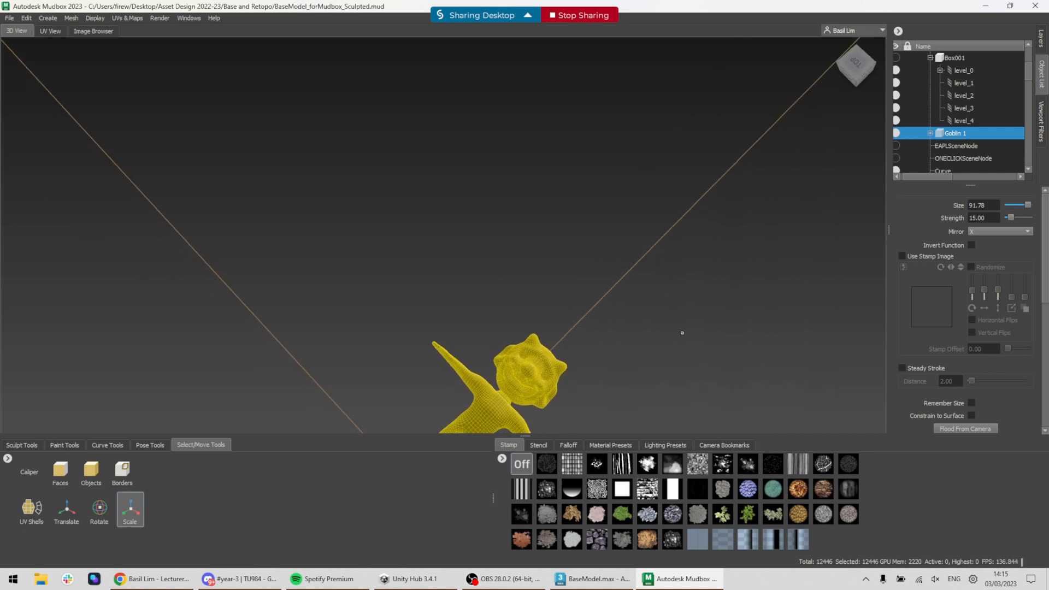
- Export the selected goblin mesh as the FBX file Goblin_LowPoly into the Asset Design 2022-23 > Base and Retopo folder on the Desktop
{"action": "right_click", "coordinate": [966, 134]}
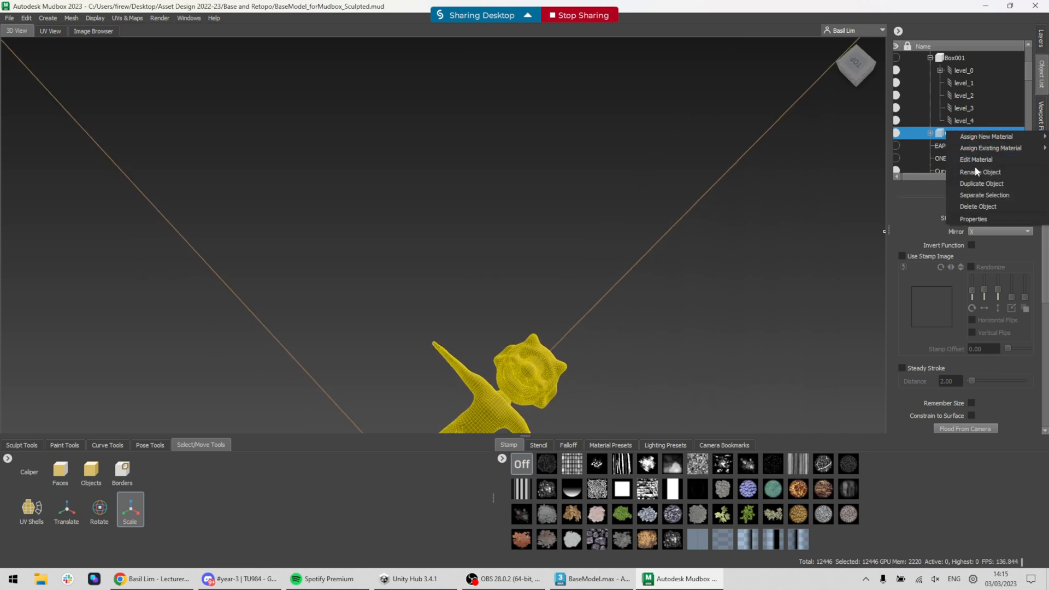
{"action": "left_click", "coordinate": [14, 20]}
{"action": "left_click", "coordinate": [199, 195]}
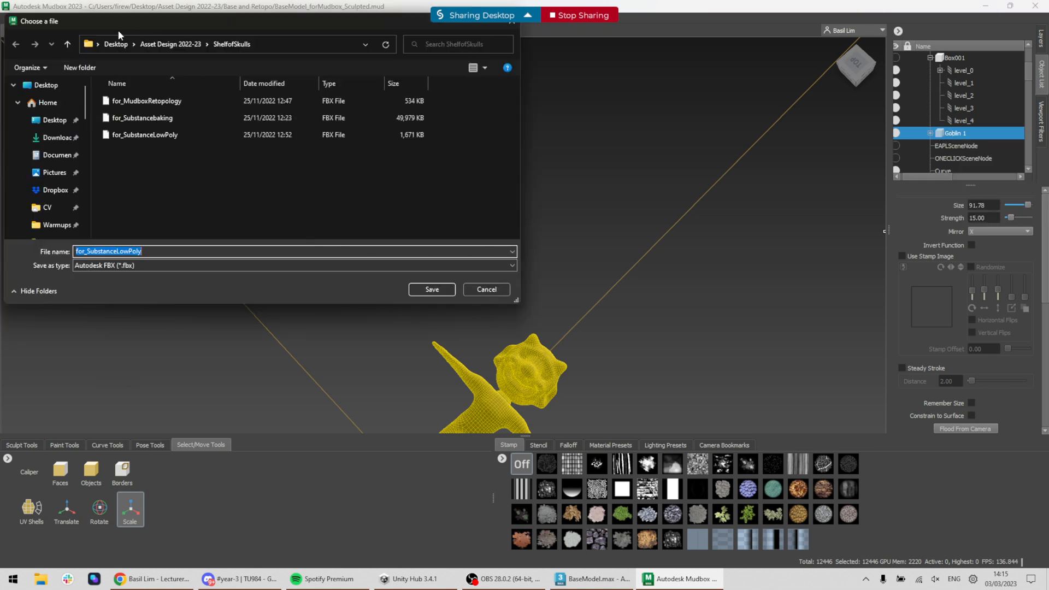
{"action": "left_click", "coordinate": [56, 122]}
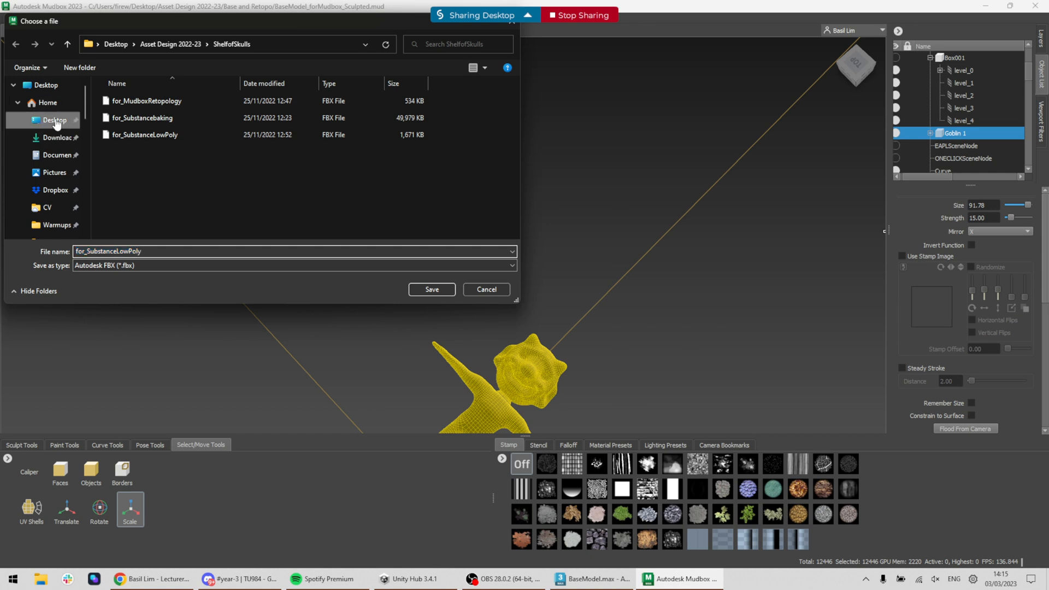
{"action": "double_click", "coordinate": [148, 117]}
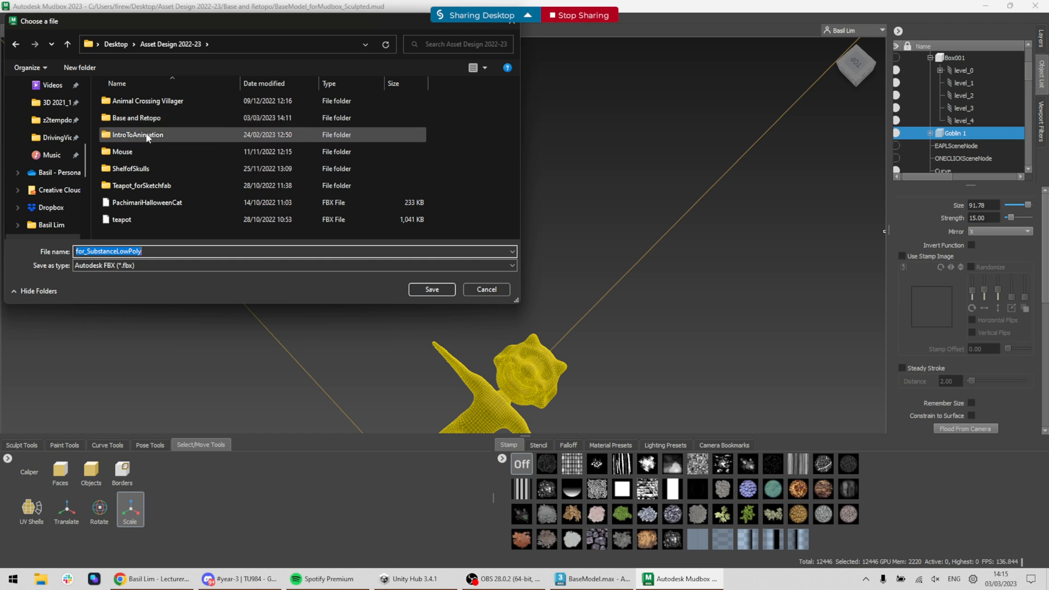
{"action": "double_click", "coordinate": [137, 118]}
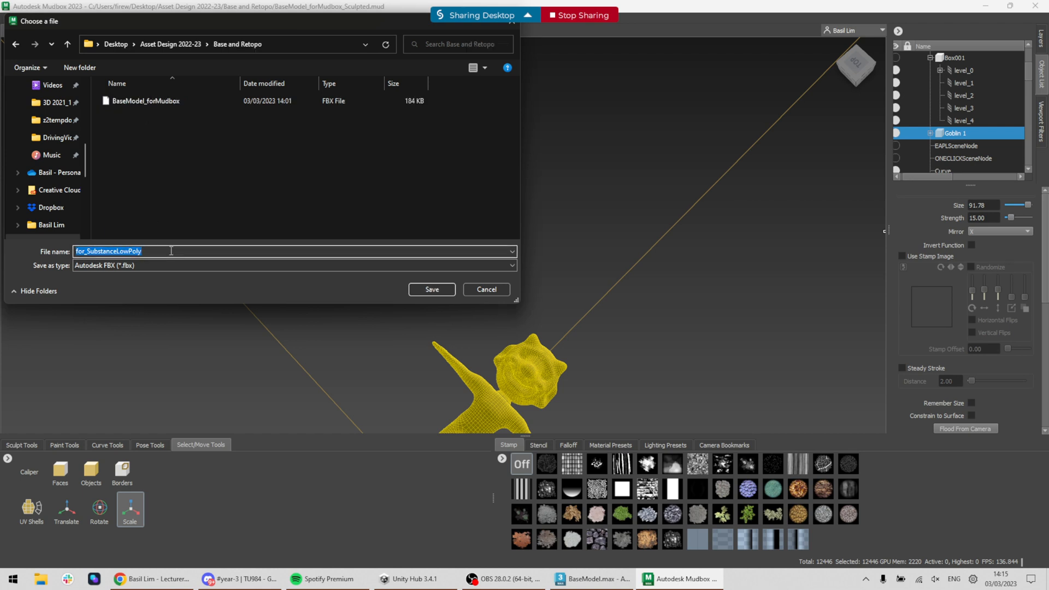
{"action": "type", "text": "Goblin"}
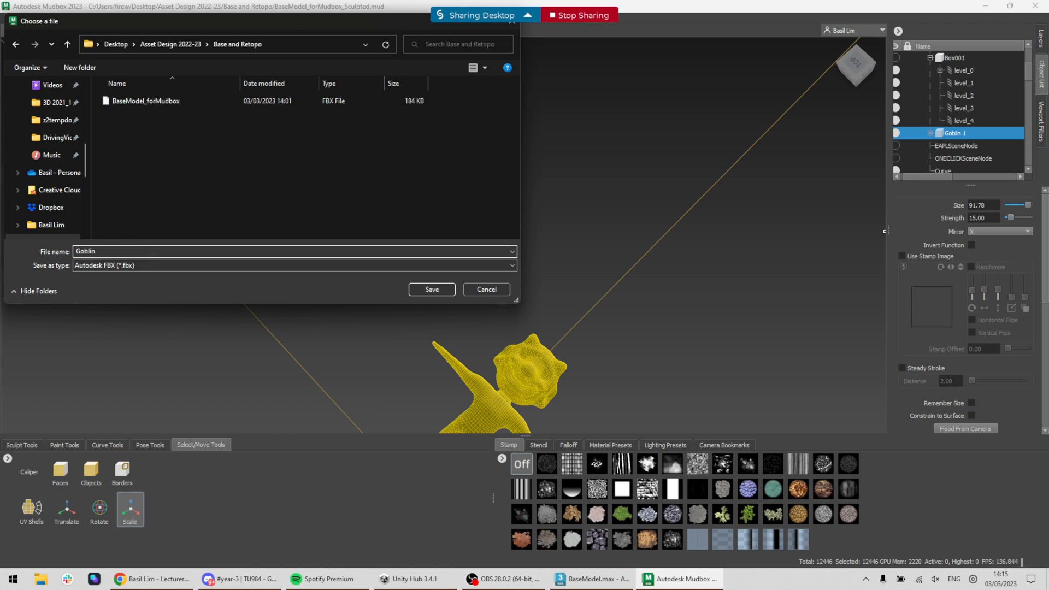
{"action": "type", "text": "_LowPoy"}
{"action": "key", "text": "Return"}
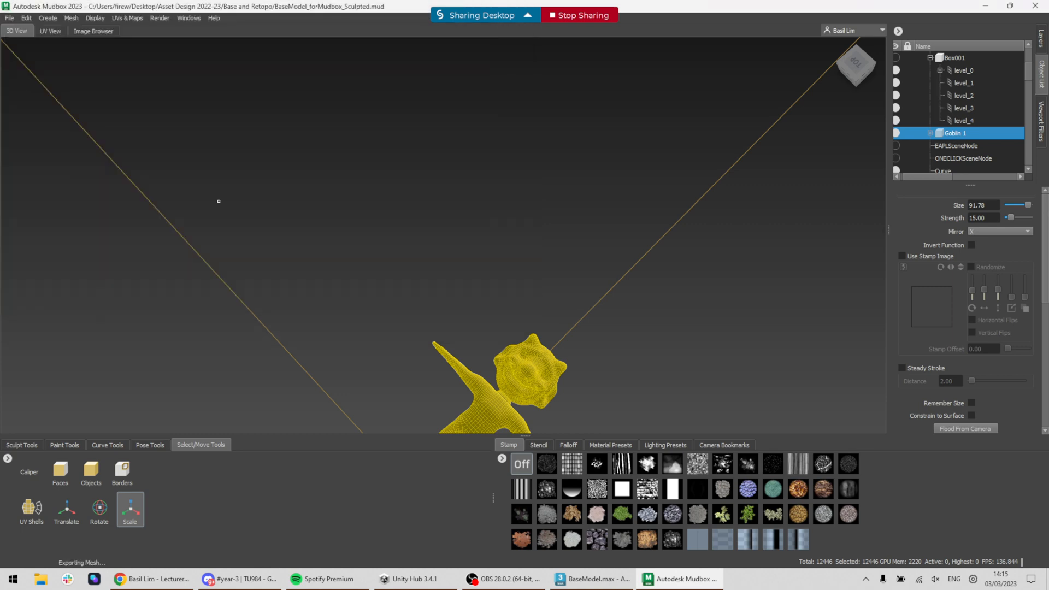
- Switch to 3ds Max and save the BaseModel.max scene
{"action": "left_click", "coordinate": [607, 584]}
{"action": "scroll", "coordinate": [363, 252], "scroll_direction": "down", "scroll_amount": 10}
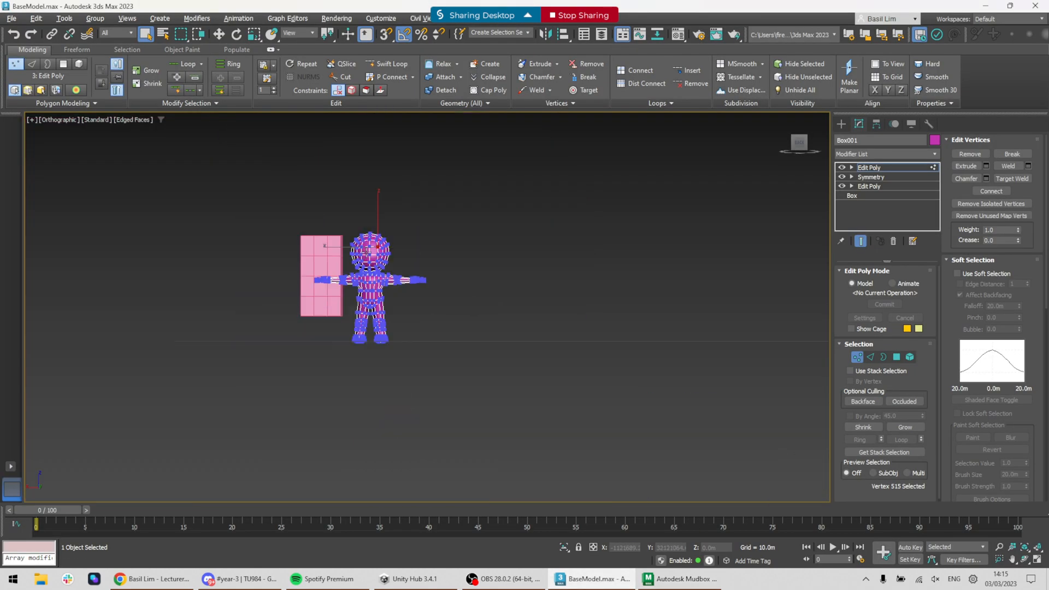
{"action": "left_click", "coordinate": [11, 18]}
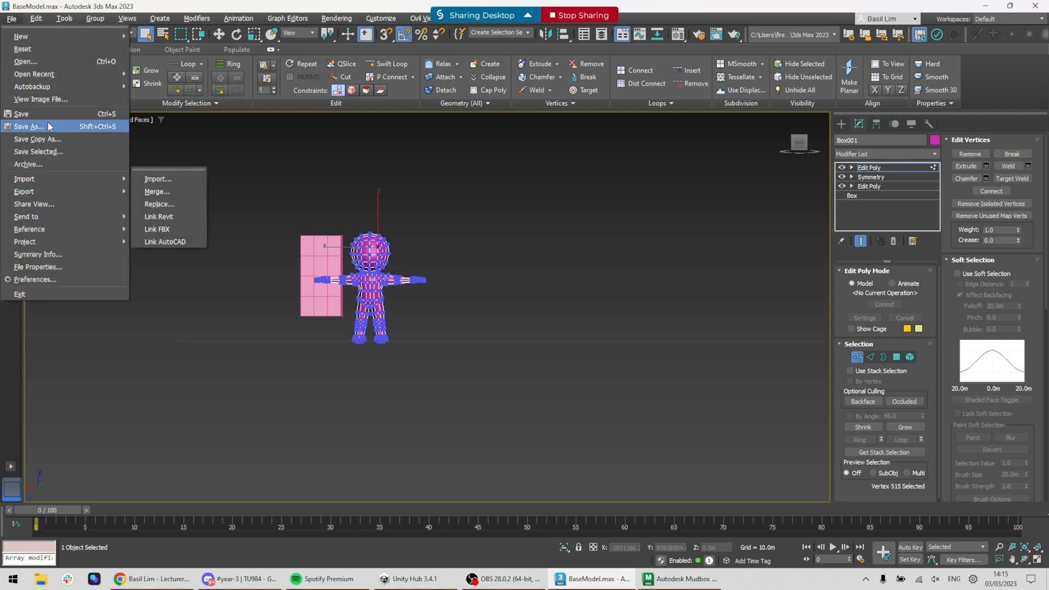
{"action": "left_click", "coordinate": [47, 58]}
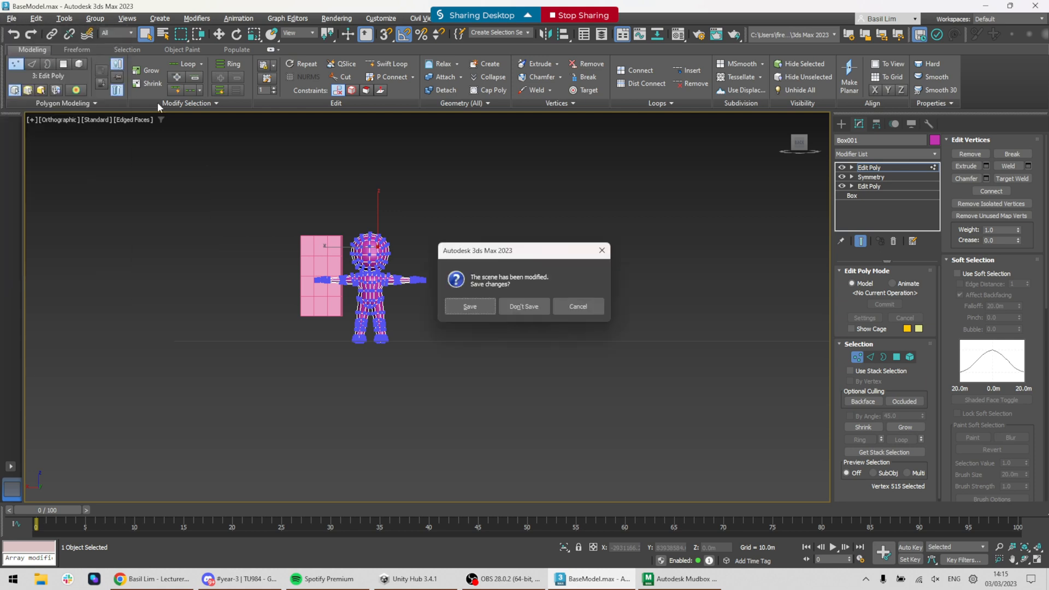
{"action": "left_click", "coordinate": [596, 310]}
{"action": "key", "text": "ctrl+s"}
- Import Goblin_LowPoly.fbx from the Base and Retopo folder into the scene with the current FBX import settings
{"action": "left_click", "coordinate": [17, 21]}
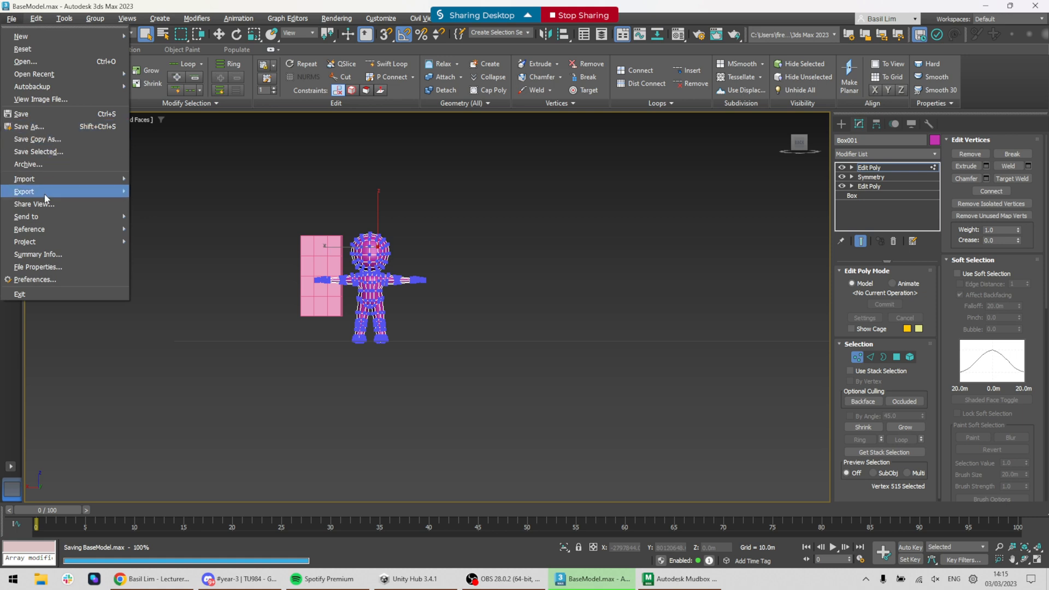
{"action": "mouse_move", "coordinate": [44, 179]}
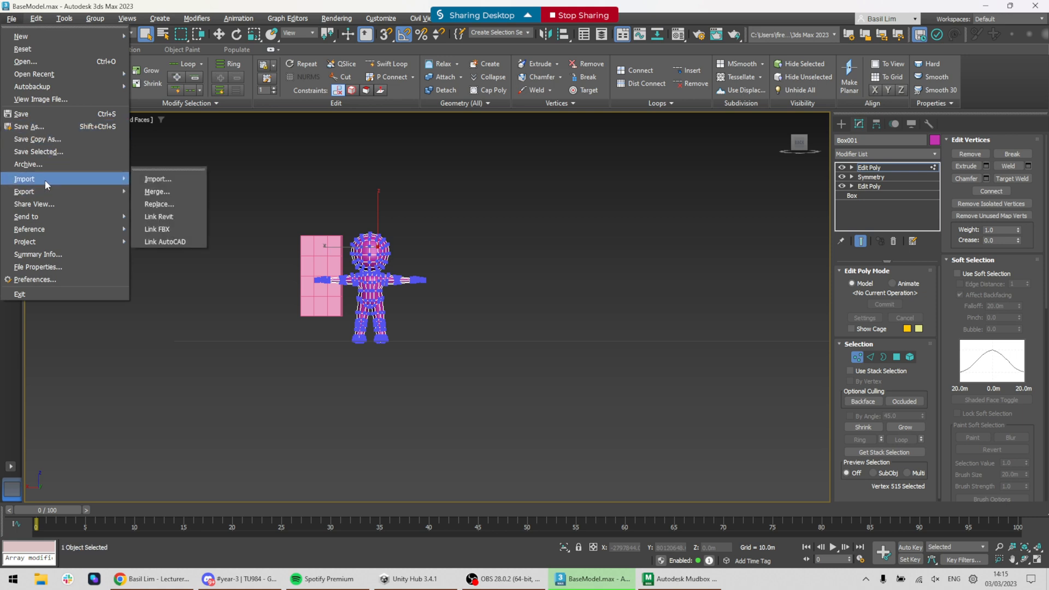
{"action": "left_click", "coordinate": [159, 179]}
{"action": "left_click", "coordinate": [46, 120]}
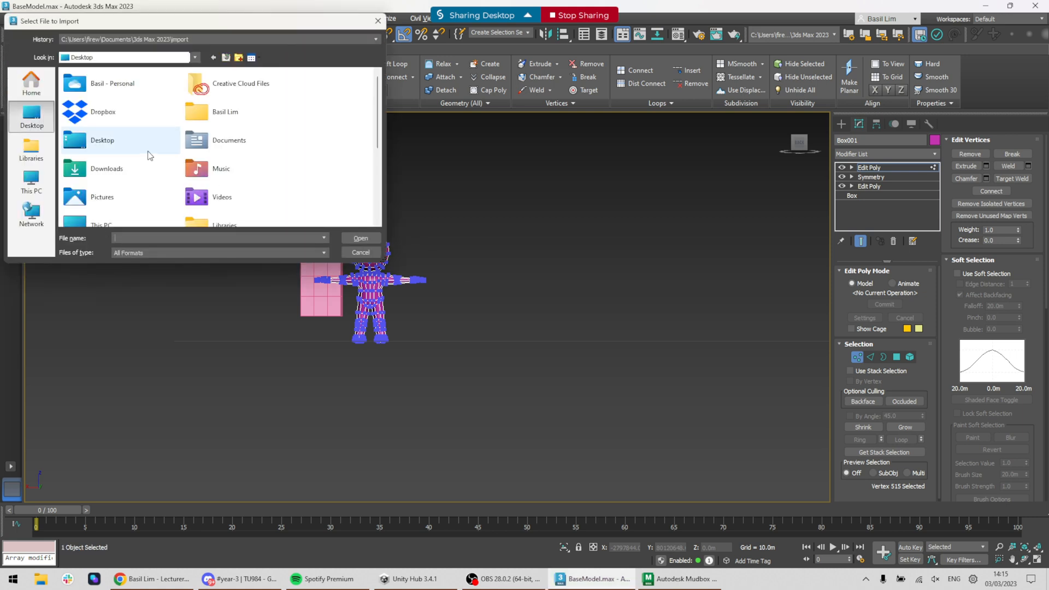
{"action": "scroll", "coordinate": [130, 137], "scroll_direction": "down", "scroll_amount": 3}
{"action": "double_click", "coordinate": [130, 138]}
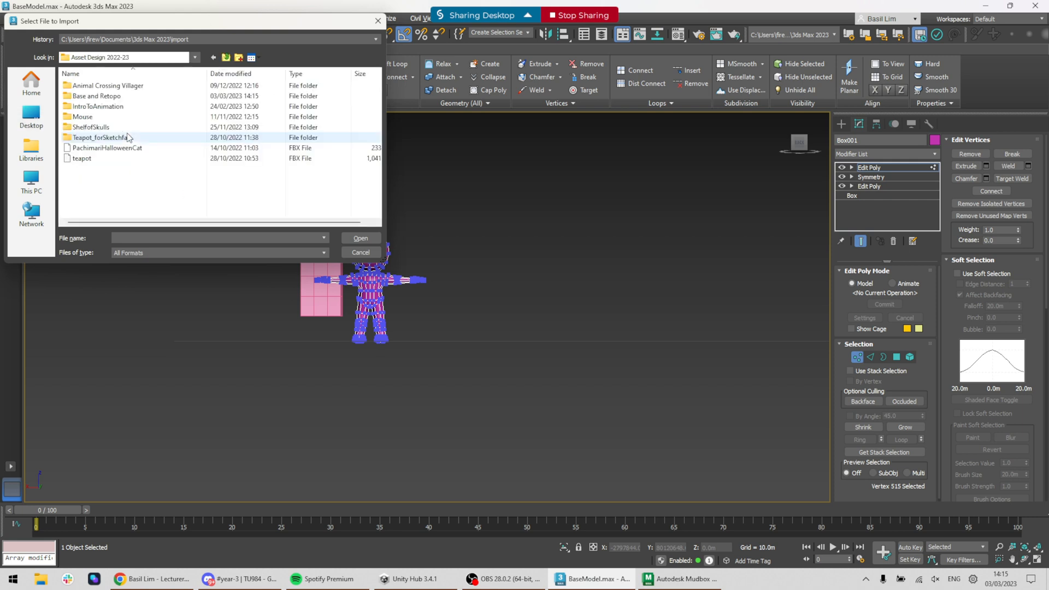
{"action": "double_click", "coordinate": [100, 97]}
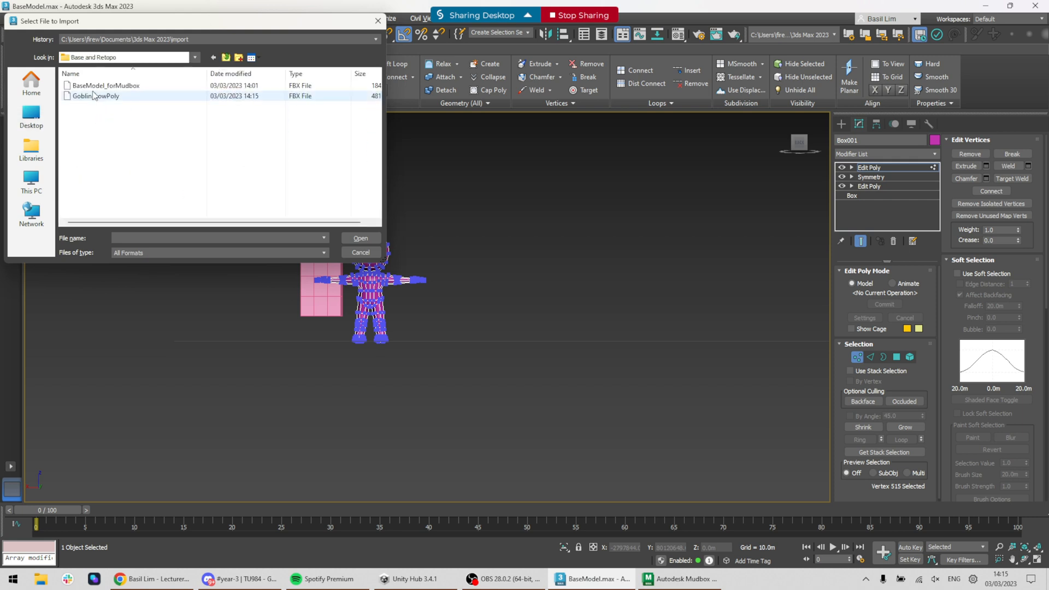
{"action": "double_click", "coordinate": [100, 97]}
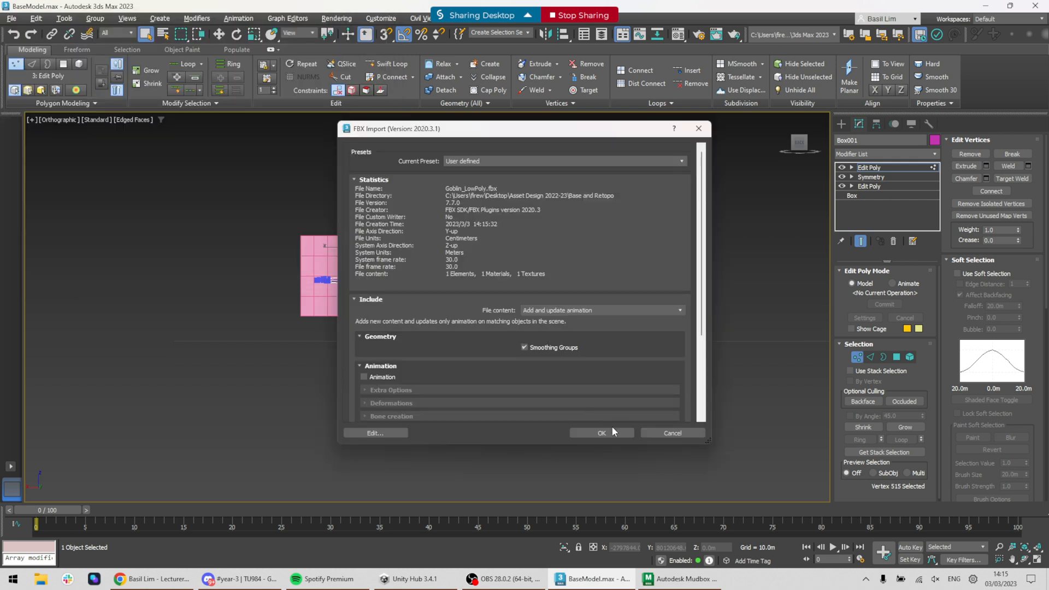
{"action": "left_click", "coordinate": [611, 431]}
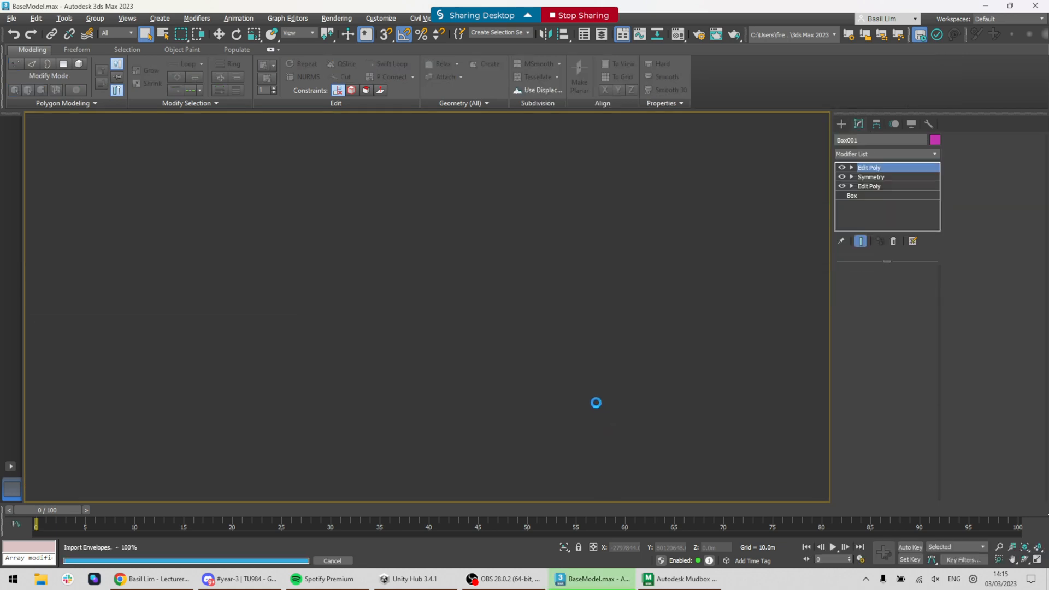
- Rotate the imported goblin -90 degrees about the X axis to stand it upright
{"action": "scroll", "coordinate": [596, 403], "scroll_direction": "down", "scroll_amount": 8}
{"action": "scroll", "coordinate": [606, 404], "scroll_direction": "up", "scroll_amount": 4}
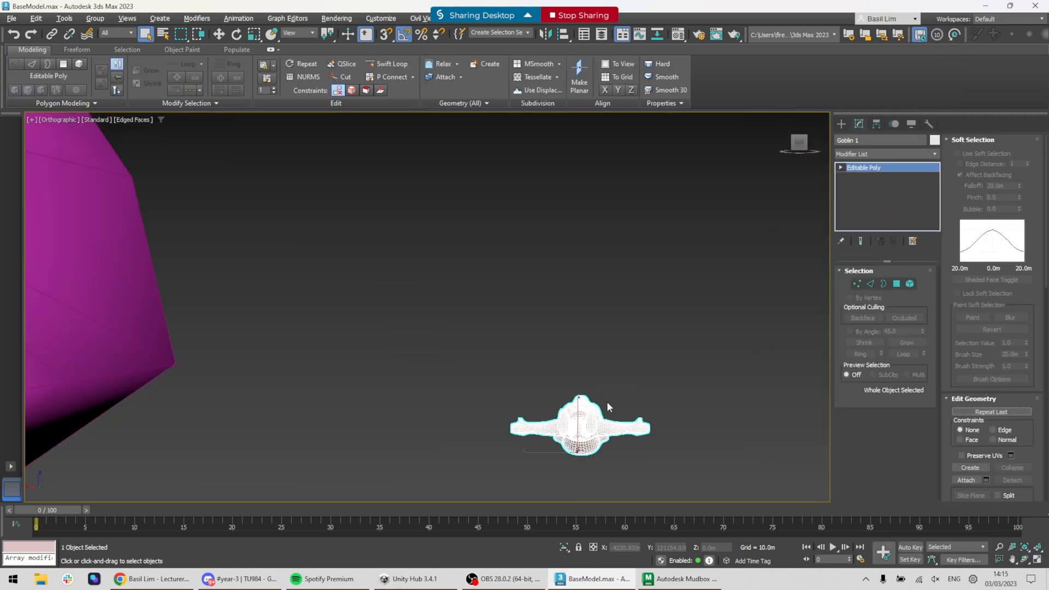
{"action": "scroll", "coordinate": [601, 402], "scroll_direction": "down", "scroll_amount": 5}
{"action": "key", "text": "r"}
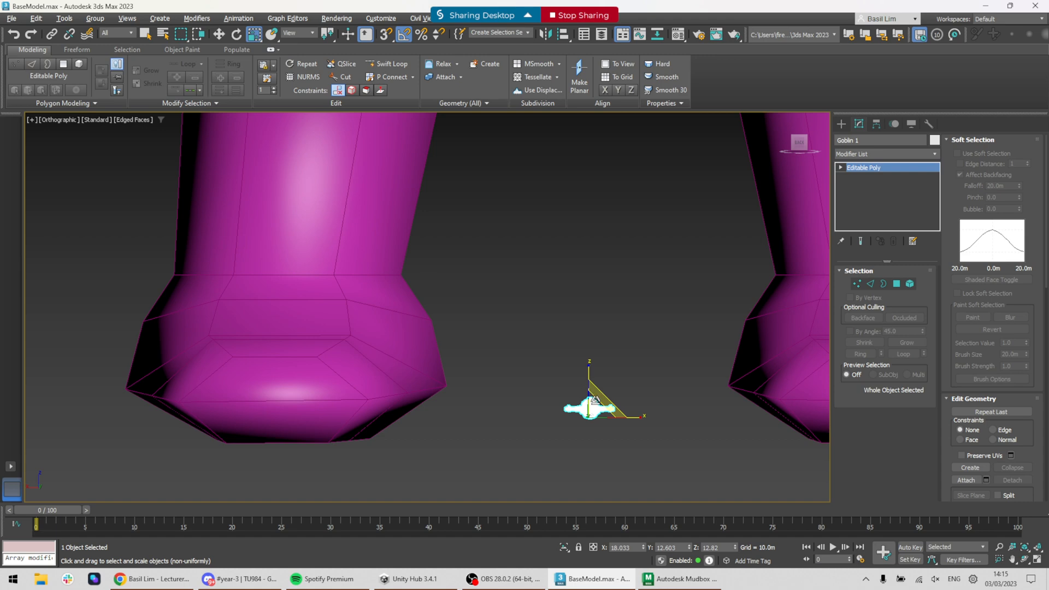
{"action": "key", "text": "e"}
{"action": "middle_click_drag", "start_coordinate": [673, 408], "coordinate": [617, 431], "text": "alt"}
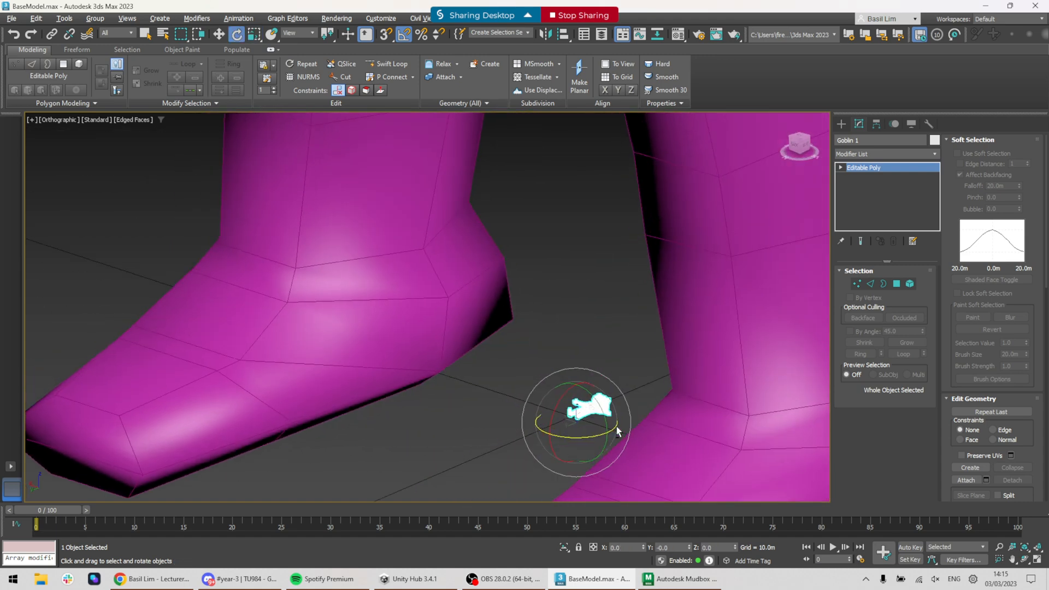
{"action": "left_click_drag", "start_coordinate": [586, 415], "coordinate": [545, 448]}
{"action": "scroll", "coordinate": [574, 426], "scroll_direction": "down", "scroll_amount": 5}
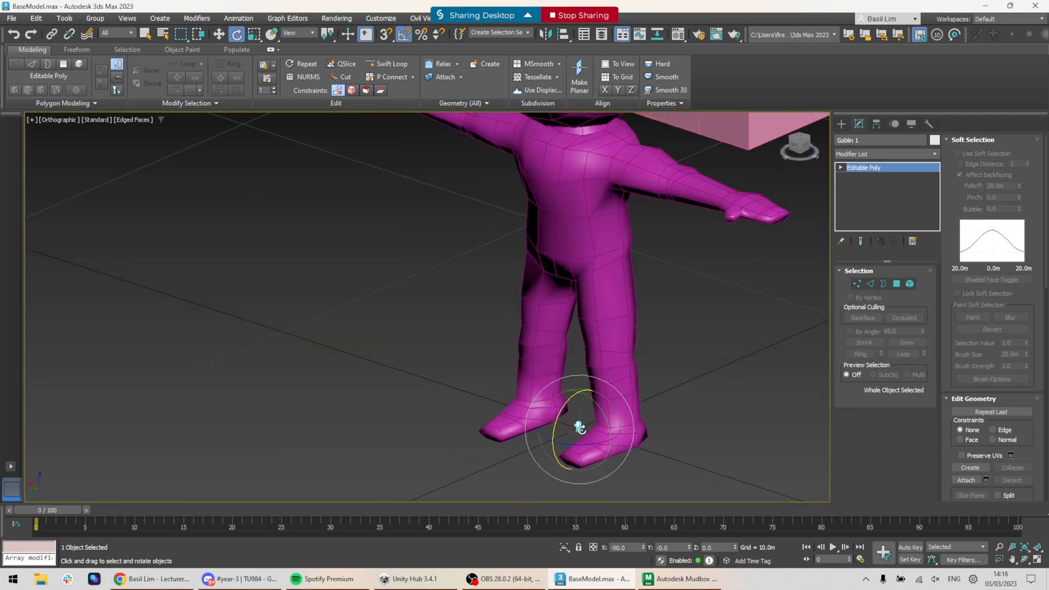
- Scale the goblin up uniformly until it is close to the height of the purple base model
{"action": "key", "text": "r"}
{"action": "left_click_drag", "start_coordinate": [827, 176], "coordinate": [621, 536]}
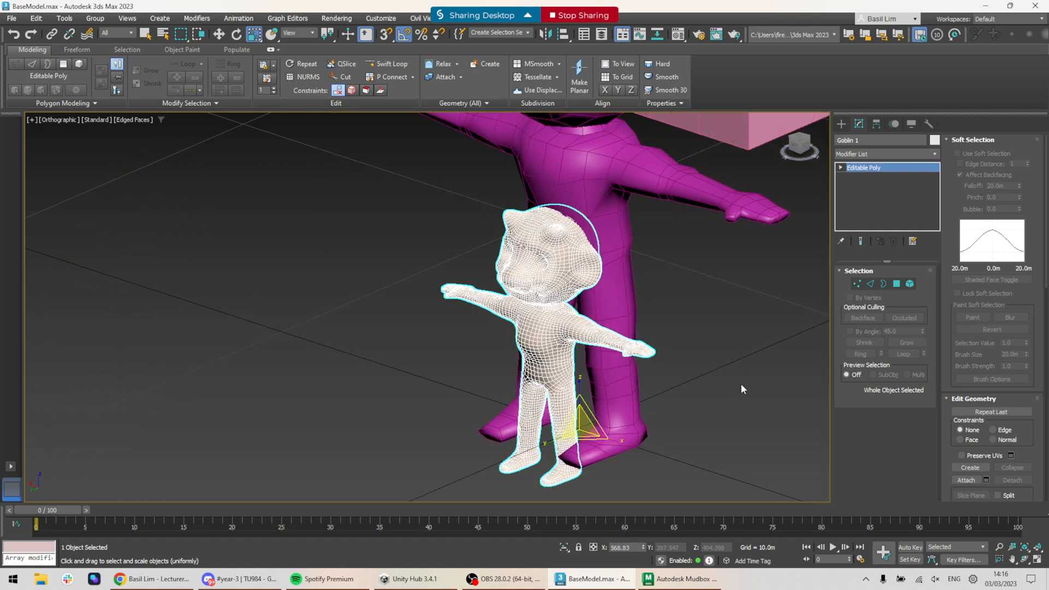
{"action": "scroll", "coordinate": [638, 381], "scroll_direction": "down", "scroll_amount": 2}
{"action": "left_click_drag", "start_coordinate": [596, 414], "coordinate": [625, 374]}
{"action": "key", "text": "w"}
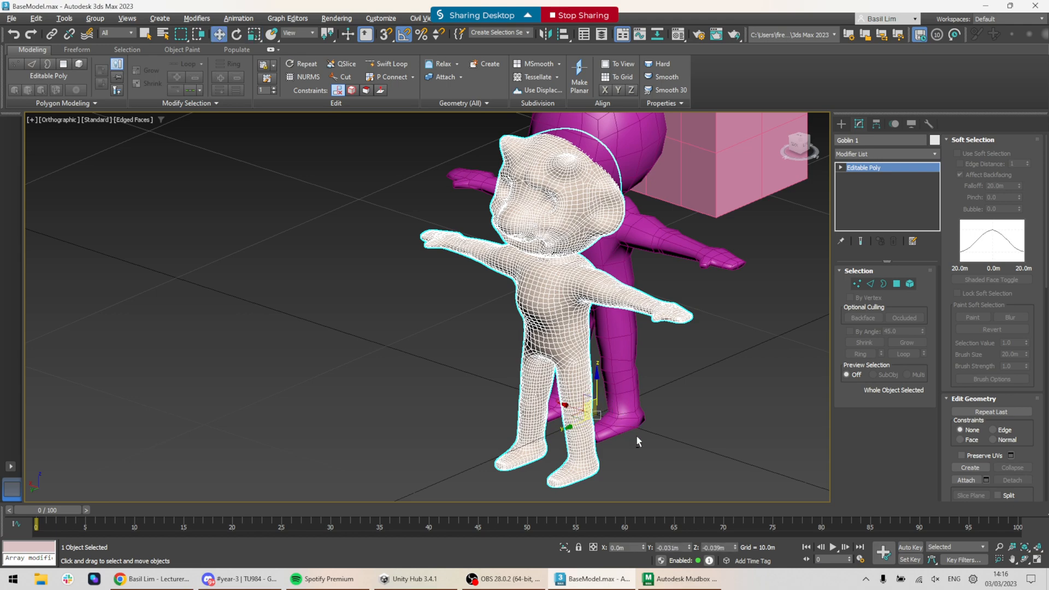
- Move the goblin sideways until it stands next to the purple base model
{"action": "middle_click_drag", "start_coordinate": [636, 435], "coordinate": [517, 430], "text": "alt"}
{"action": "left_click_drag", "start_coordinate": [553, 417], "coordinate": [762, 377]}
{"action": "middle_click_drag", "start_coordinate": [693, 384], "coordinate": [651, 355], "text": "alt"}
{"action": "left_click_drag", "start_coordinate": [651, 355], "coordinate": [738, 350]}
- Examine the goblin's mesh flow around the face, mouth and chin, and compare its size with the purple base model
{"action": "scroll", "coordinate": [736, 396], "scroll_direction": "up", "scroll_amount": 3}
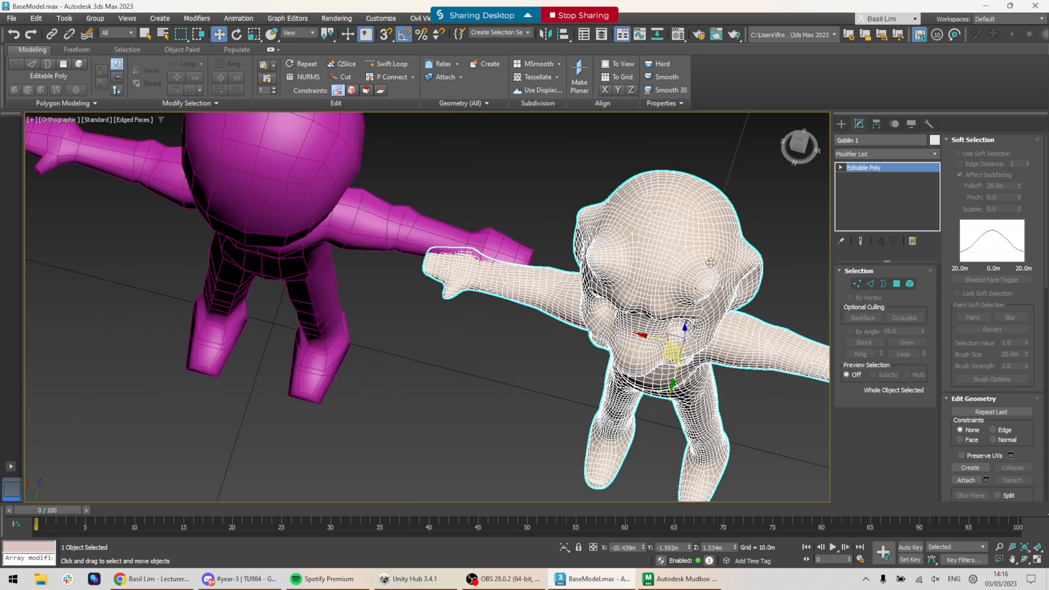
{"action": "scroll", "coordinate": [709, 279], "scroll_direction": "up", "scroll_amount": 5}
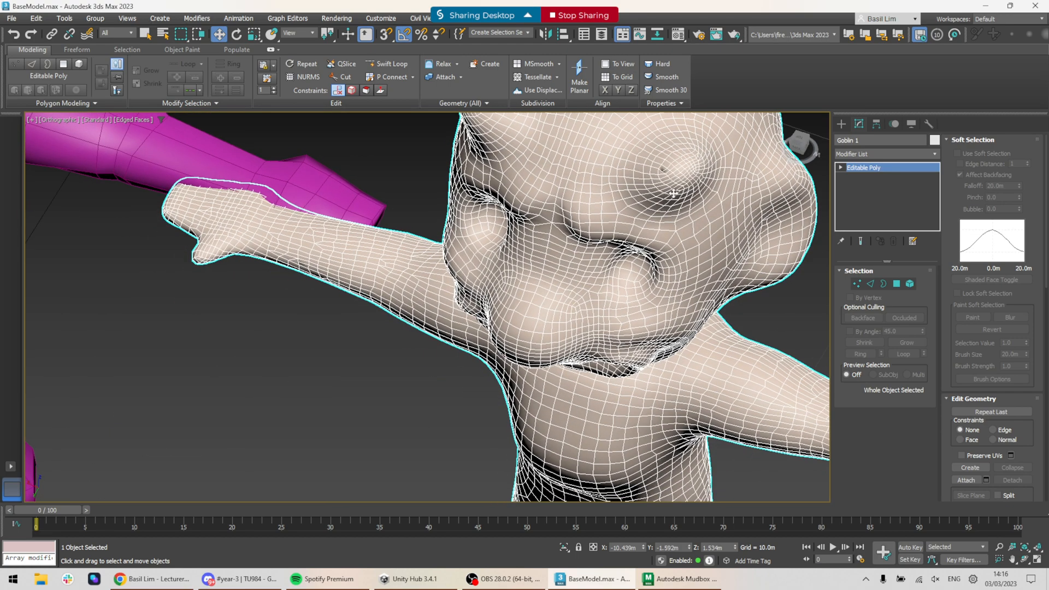
{"action": "left_click", "coordinate": [669, 227], "text": "alt"}
{"action": "left_click", "coordinate": [671, 229]}
{"action": "middle_click_drag", "start_coordinate": [658, 265], "coordinate": [587, 294], "text": "alt"}
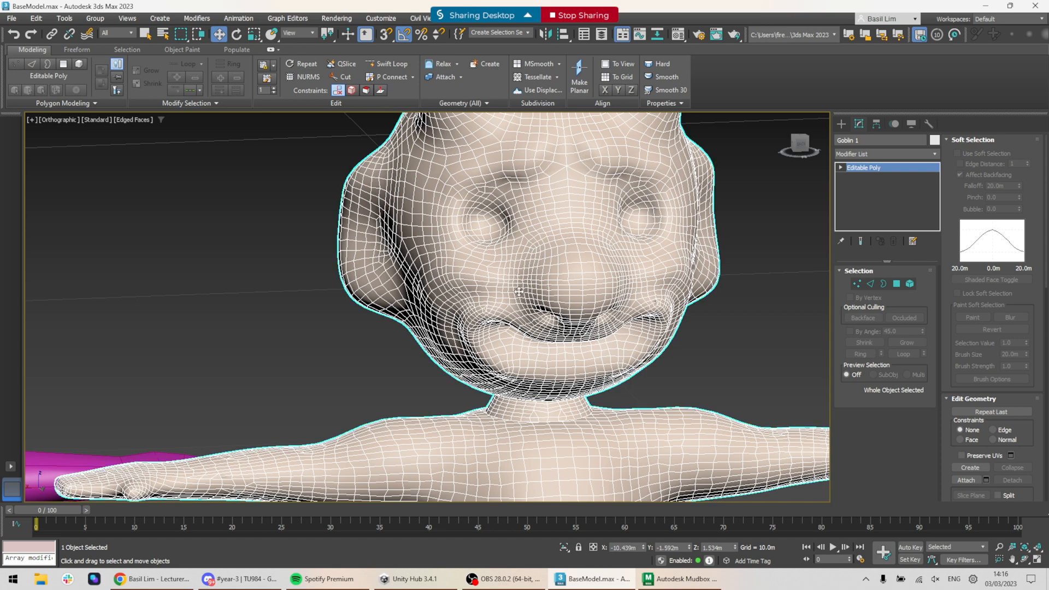
{"action": "middle_click_drag", "start_coordinate": [610, 309], "coordinate": [546, 218], "text": "alt"}
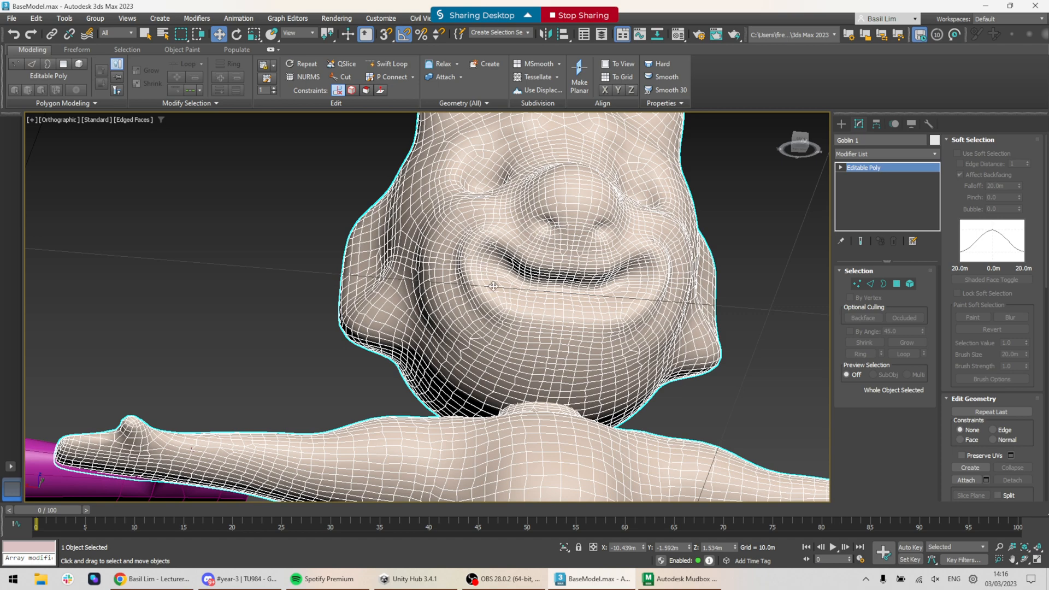
{"action": "scroll", "coordinate": [598, 359], "scroll_direction": "down", "scroll_amount": 5}
{"action": "middle_click_drag", "start_coordinate": [674, 365], "coordinate": [661, 398], "text": "alt"}
{"action": "scroll", "coordinate": [660, 392], "scroll_direction": "up", "scroll_amount": 4}
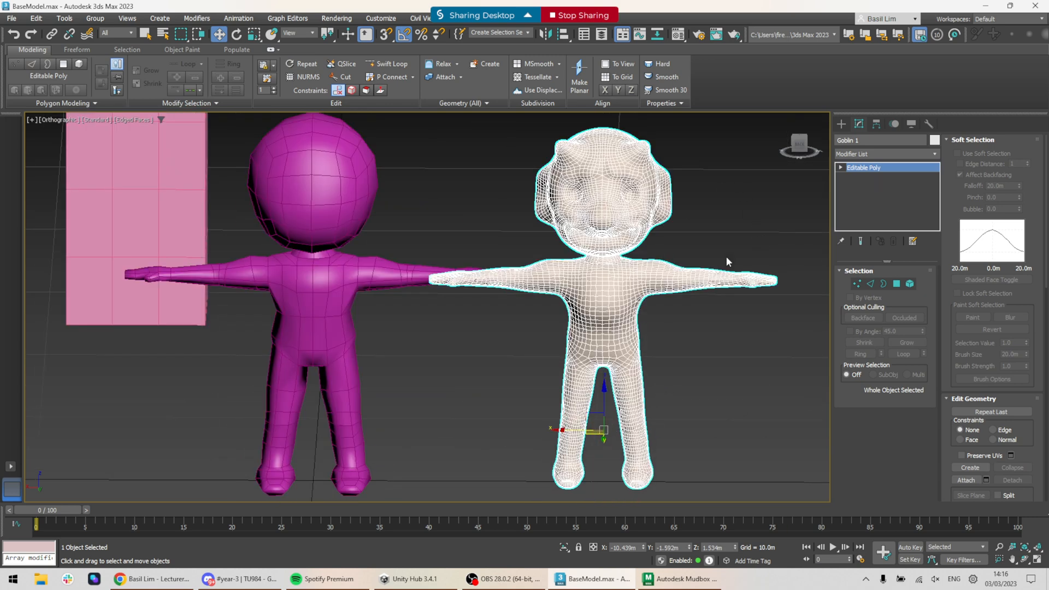
- Reduce the goblin's height slightly along its vertical axis, deselect it and hide the mesh edges in the viewport
{"action": "key", "text": "r"}
{"action": "left_click_drag", "start_coordinate": [604, 385], "coordinate": [617, 380]}
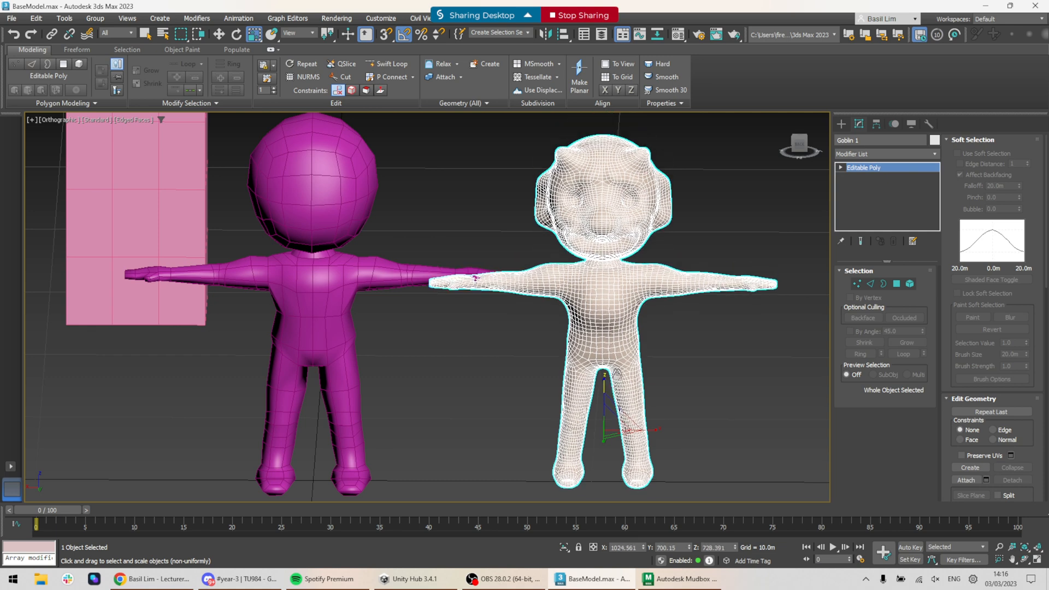
{"action": "key", "text": "w"}
{"action": "scroll", "coordinate": [656, 402], "scroll_direction": "down", "scroll_amount": 2}
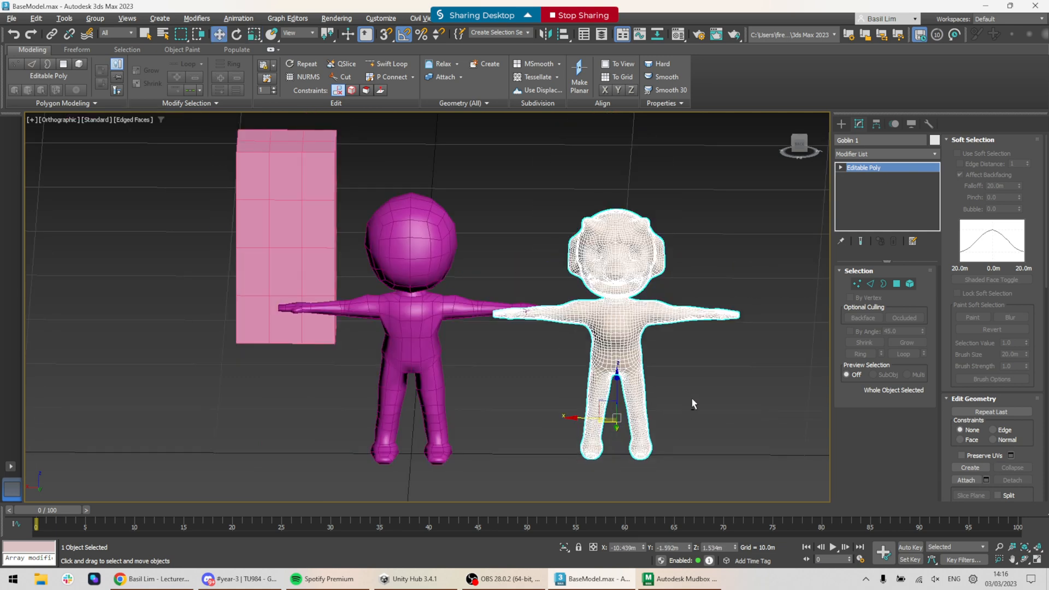
{"action": "middle_click_drag", "start_coordinate": [692, 404], "coordinate": [694, 392], "text": "alt"}
{"action": "middle_click_drag", "start_coordinate": [590, 359], "coordinate": [612, 362], "text": "alt"}
{"action": "left_click", "coordinate": [706, 219]}
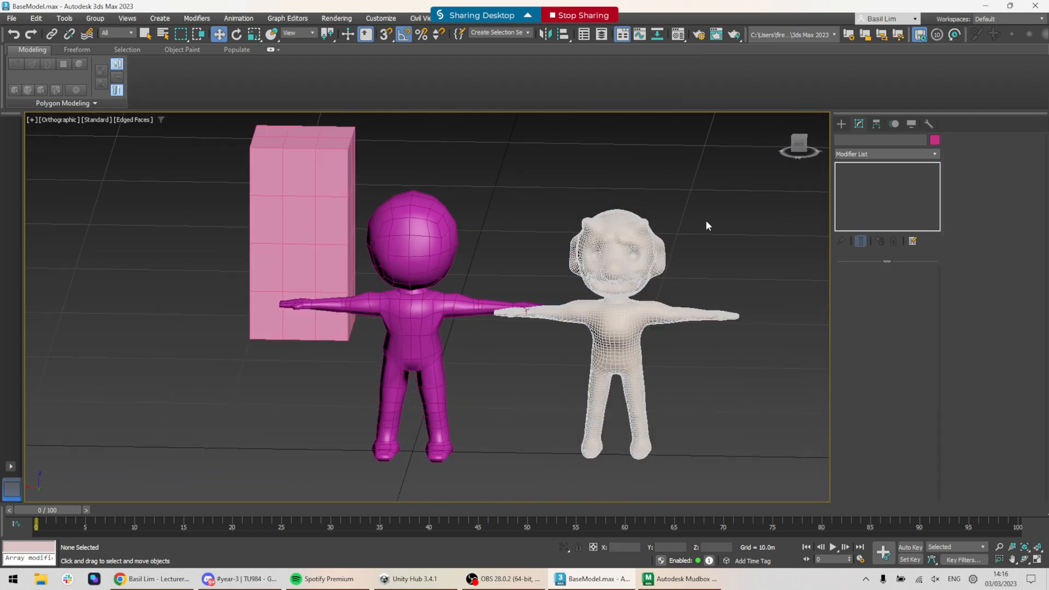
{"action": "key", "text": "F4"}
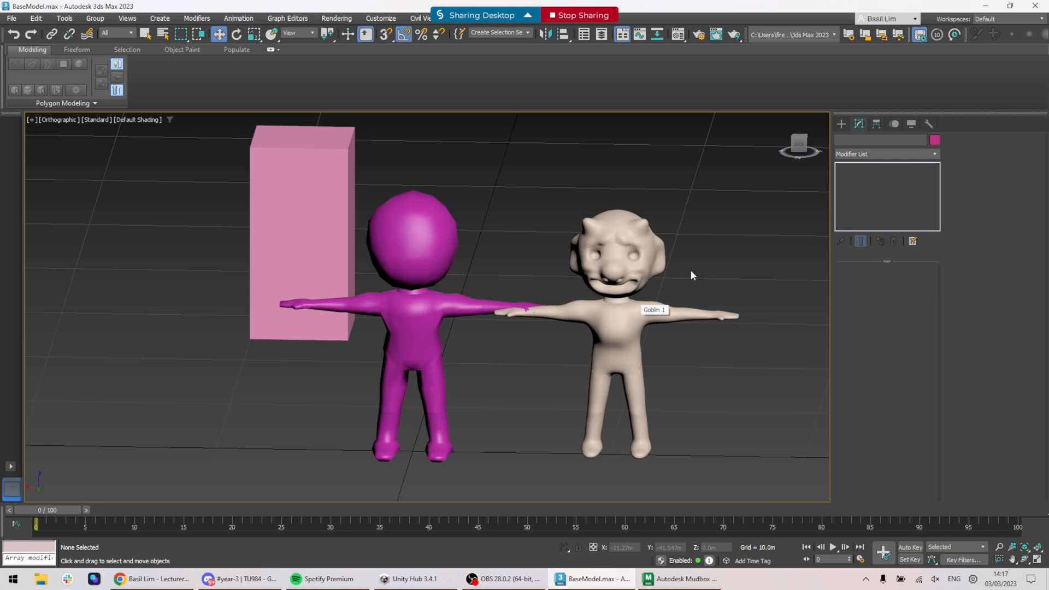
- Scale the goblin up slightly and uniformly against the base model, and leave it selected
{"action": "left_click", "coordinate": [641, 333]}
{"action": "mouse_move", "coordinate": [694, 325]}
{"action": "middle_mouse_down", "text": "alt"}
{"action": "mouse_move", "coordinate": [700, 316]}
{"action": "mouse_move", "coordinate": [655, 355]}
{"action": "mouse_move", "coordinate": [706, 365]}
{"action": "middle_mouse_up", "text": "alt"}
{"action": "key", "text": "r"}
{"action": "left_click", "coordinate": [723, 369]}
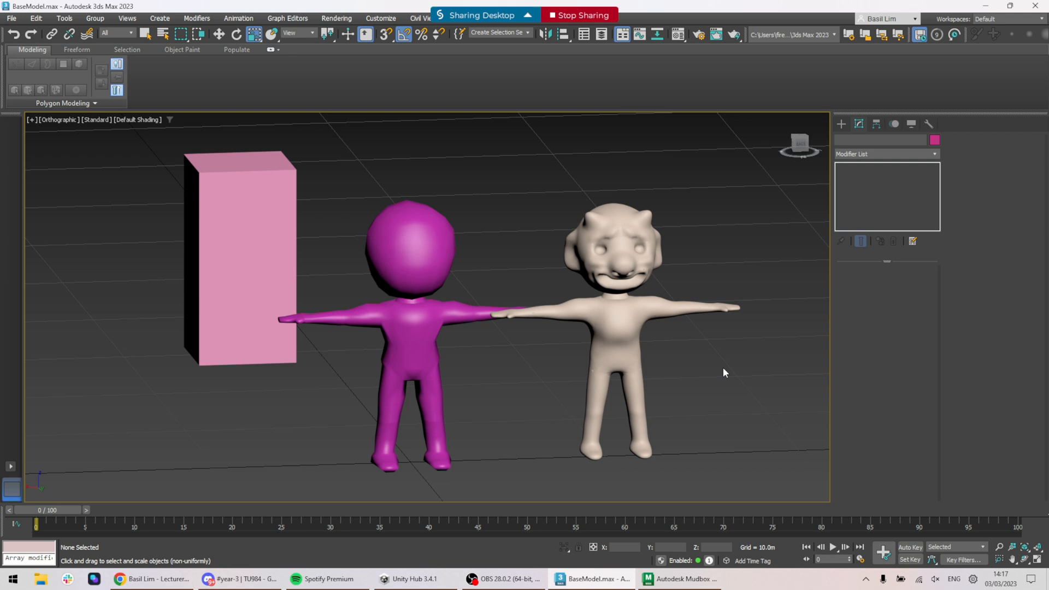
{"action": "left_click", "coordinate": [610, 315]}
{"action": "scroll", "coordinate": [631, 310], "scroll_direction": "up", "scroll_amount": 10}
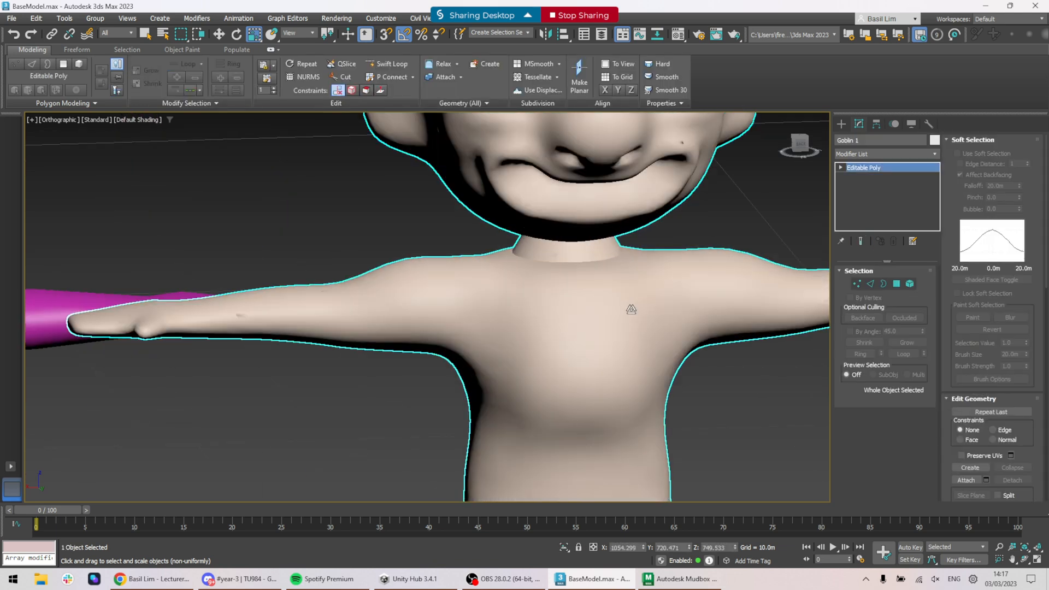
{"action": "scroll", "coordinate": [631, 309], "scroll_direction": "down", "scroll_amount": 10}
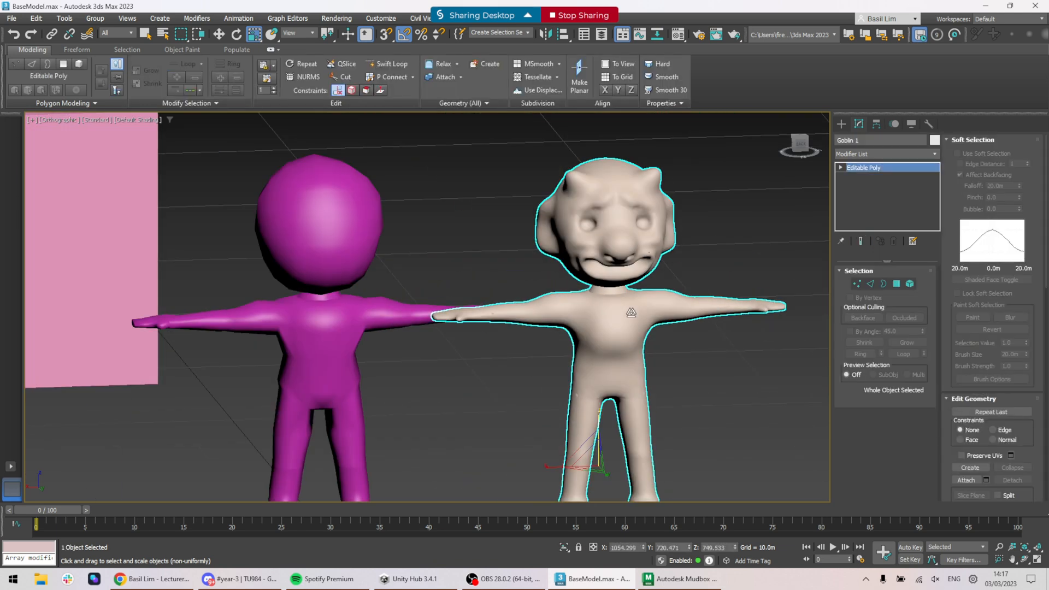
{"action": "left_click", "coordinate": [880, 154]}
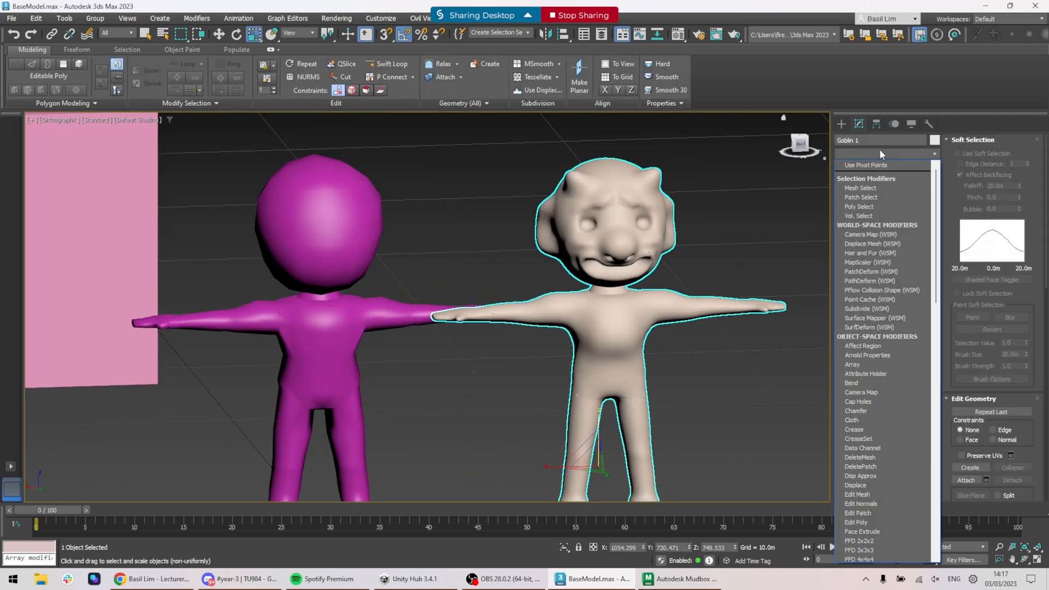
{"action": "type", "text": "u"}
{"action": "key", "text": "Return"}
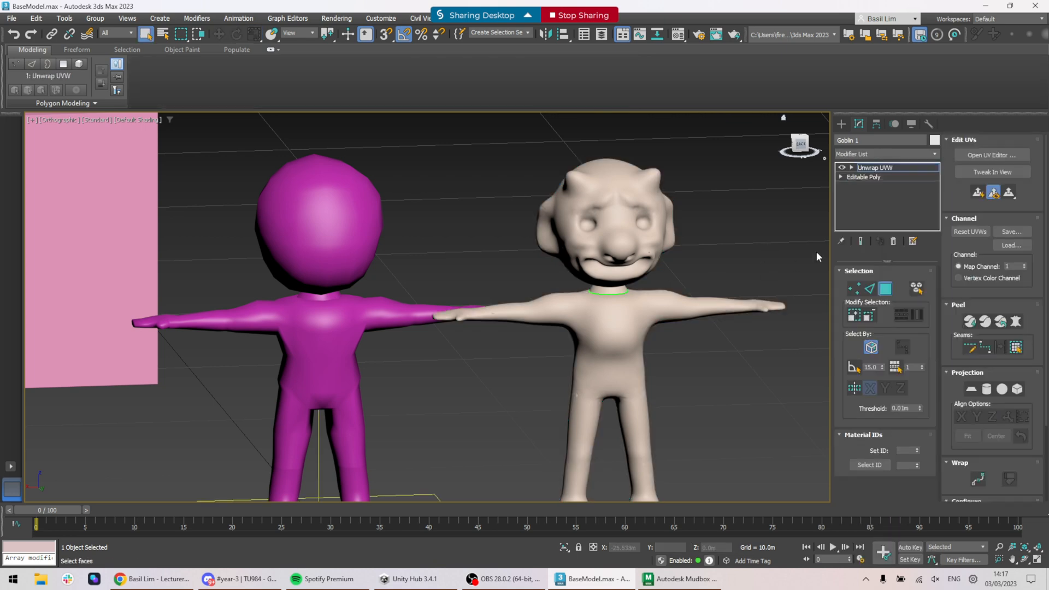
{"action": "scroll", "coordinate": [623, 199], "scroll_direction": "up", "scroll_amount": 4}
{"action": "middle_click_drag", "start_coordinate": [660, 332], "coordinate": [776, 254], "text": "alt"}
{"action": "left_click", "coordinate": [874, 168]}
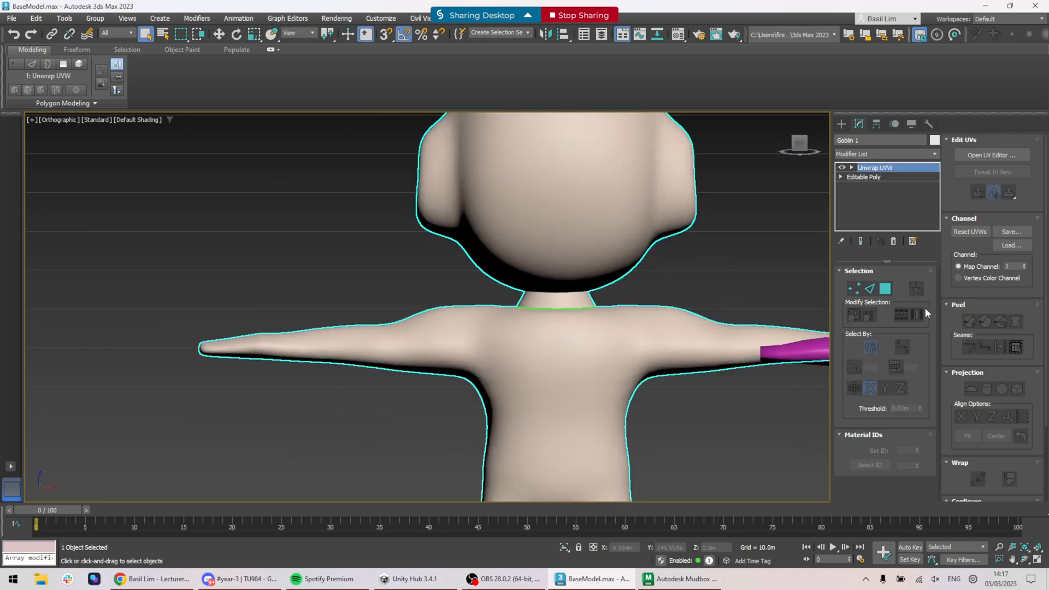
{"action": "left_click", "coordinate": [894, 241]}
- Select the goblin's head as an element and move it straight up, clear of the neck
{"action": "left_click", "coordinate": [910, 284]}
{"action": "left_click", "coordinate": [617, 189]}
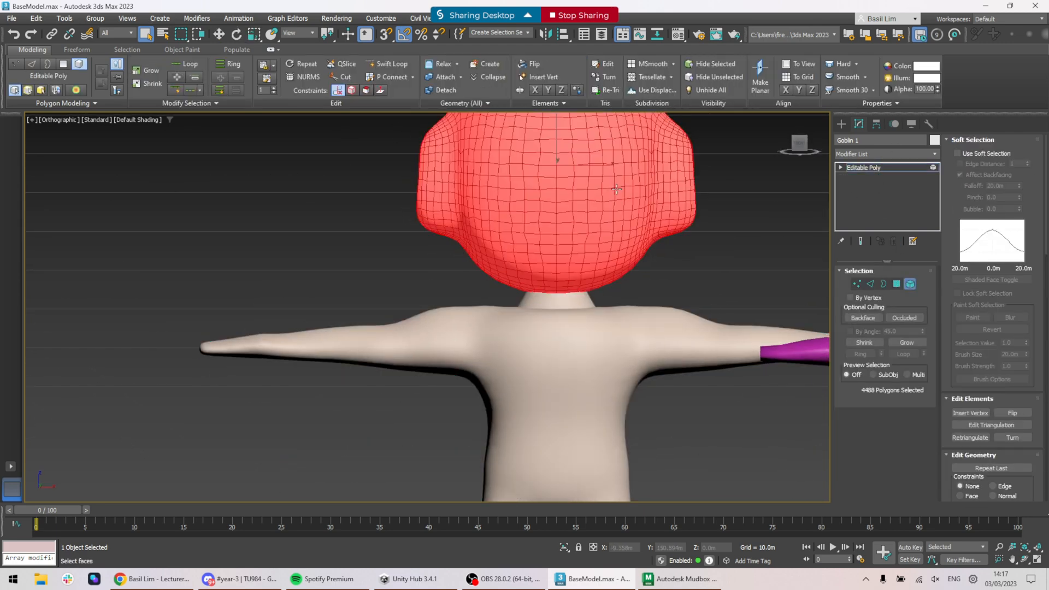
{"action": "scroll", "coordinate": [628, 382], "scroll_direction": "down", "scroll_amount": 5}
{"action": "key", "text": "w"}
{"action": "left_click_drag", "start_coordinate": [600, 264], "coordinate": [600, 223]}
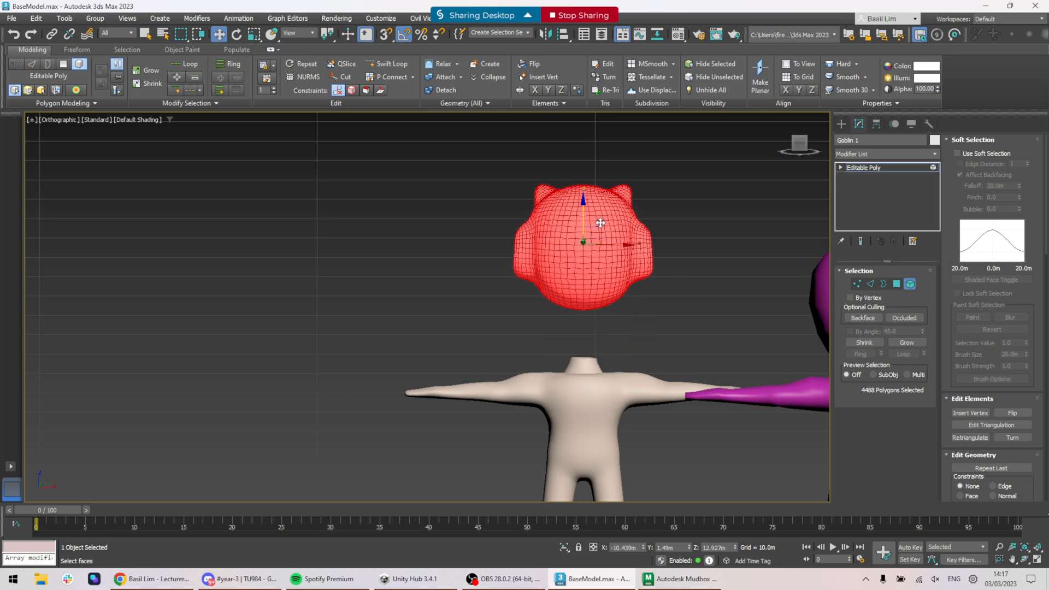
{"action": "left_click", "coordinate": [909, 284]}
- Apply an Unwrap UVW modifier to the goblin
{"action": "left_click", "coordinate": [881, 153]}
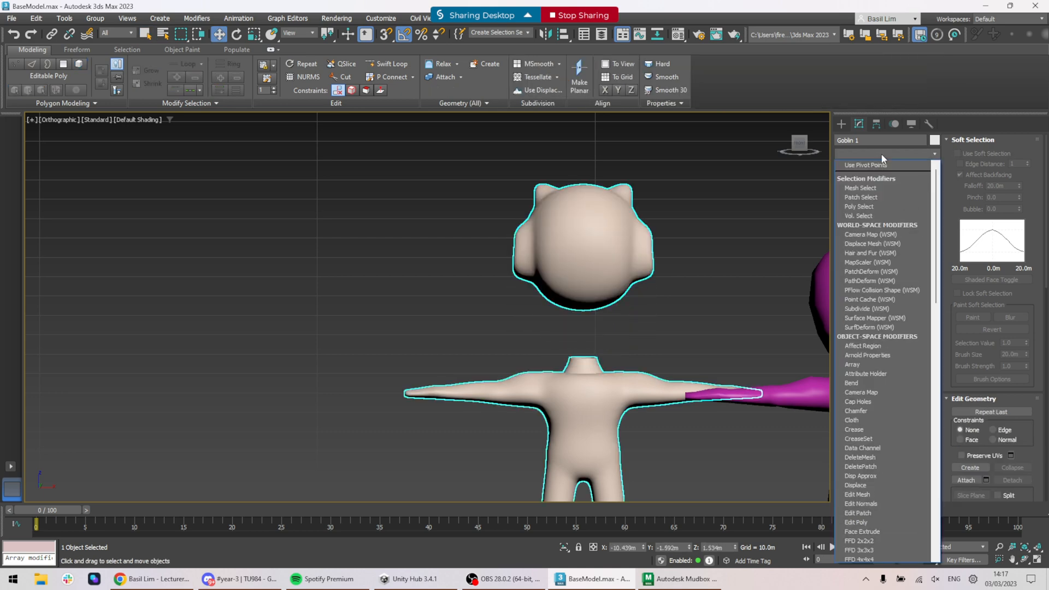
{"action": "key", "text": "u"}
{"action": "key", "text": "Return"}
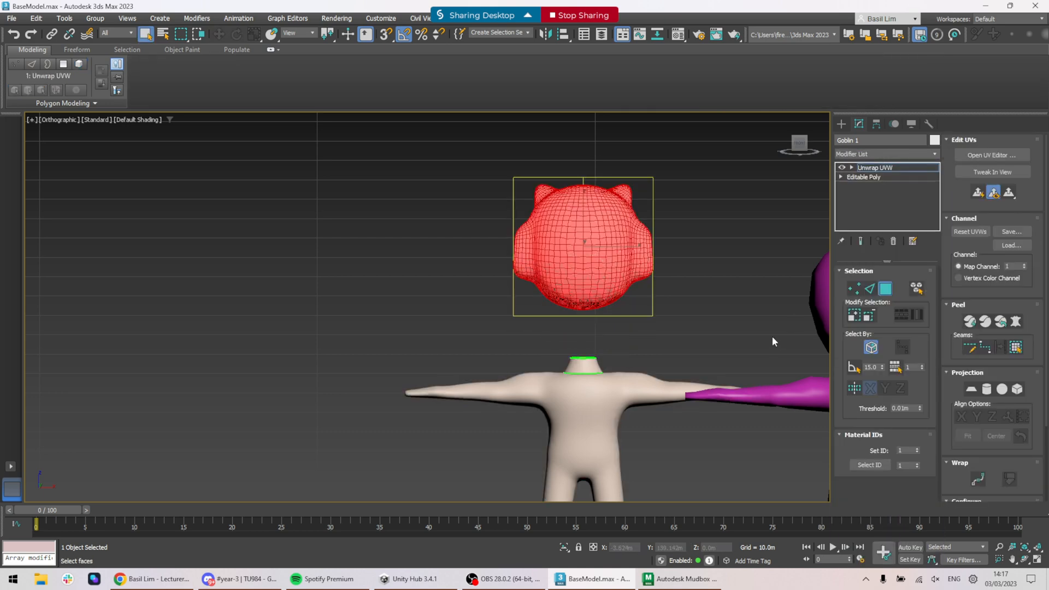
- Set Unwrap UVW to edge selection and show the mesh edges on the goblin's head
{"action": "middle_click_drag", "start_coordinate": [653, 292], "coordinate": [845, 333], "text": "alt"}
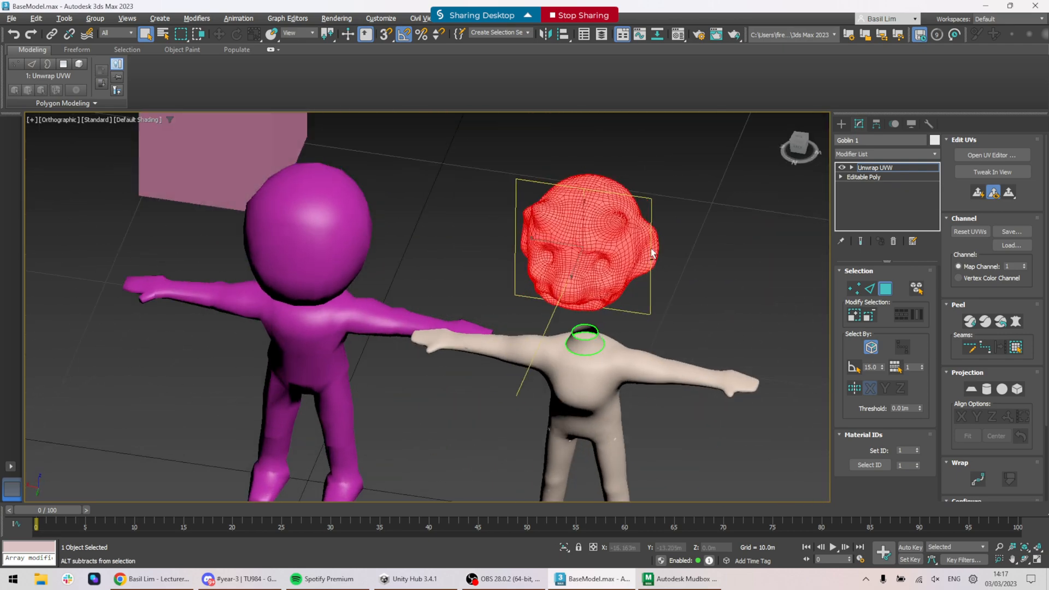
{"action": "scroll", "coordinate": [750, 262], "scroll_direction": "up", "scroll_amount": 3}
{"action": "middle_click_drag", "start_coordinate": [752, 265], "coordinate": [690, 322], "text": "alt"}
{"action": "scroll", "coordinate": [534, 253], "scroll_direction": "up", "scroll_amount": 4}
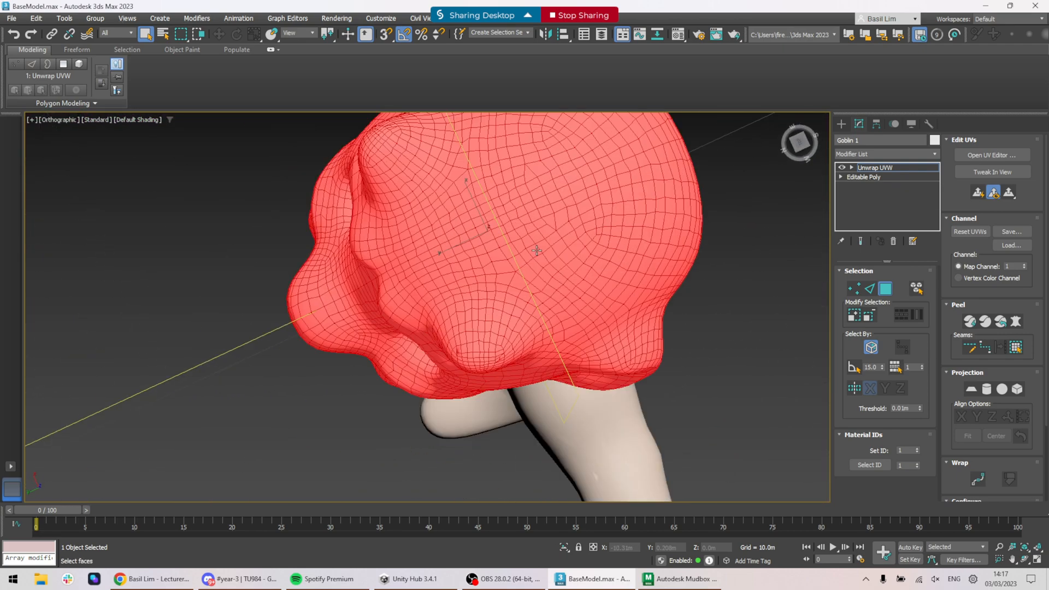
{"action": "middle_click_drag", "start_coordinate": [534, 253], "coordinate": [559, 172], "text": "alt"}
{"action": "scroll", "coordinate": [559, 173], "scroll_direction": "down", "scroll_amount": 2}
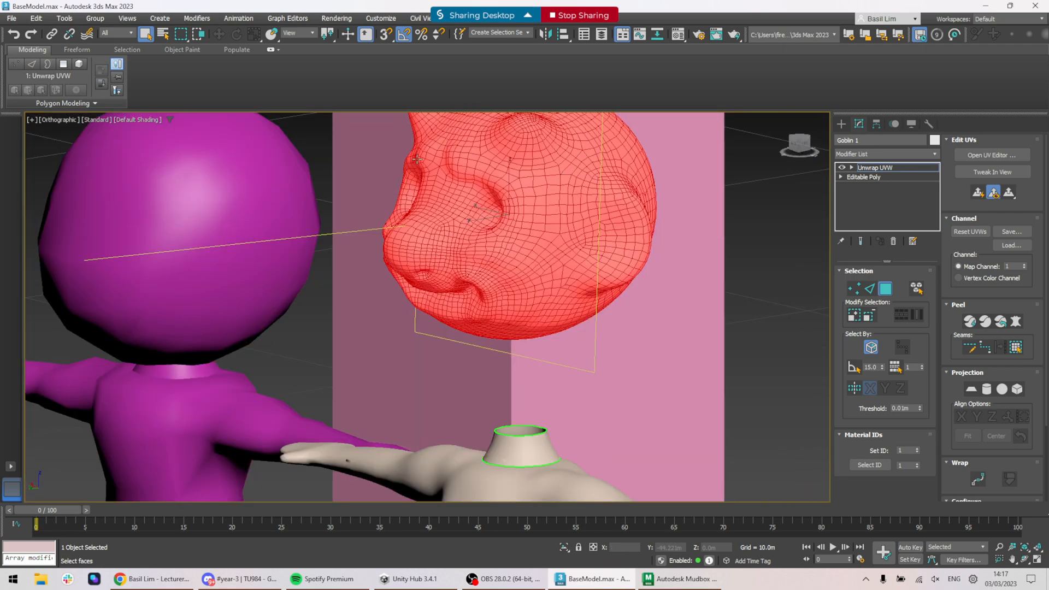
{"action": "middle_click_drag", "start_coordinate": [523, 201], "coordinate": [550, 260], "text": "alt"}
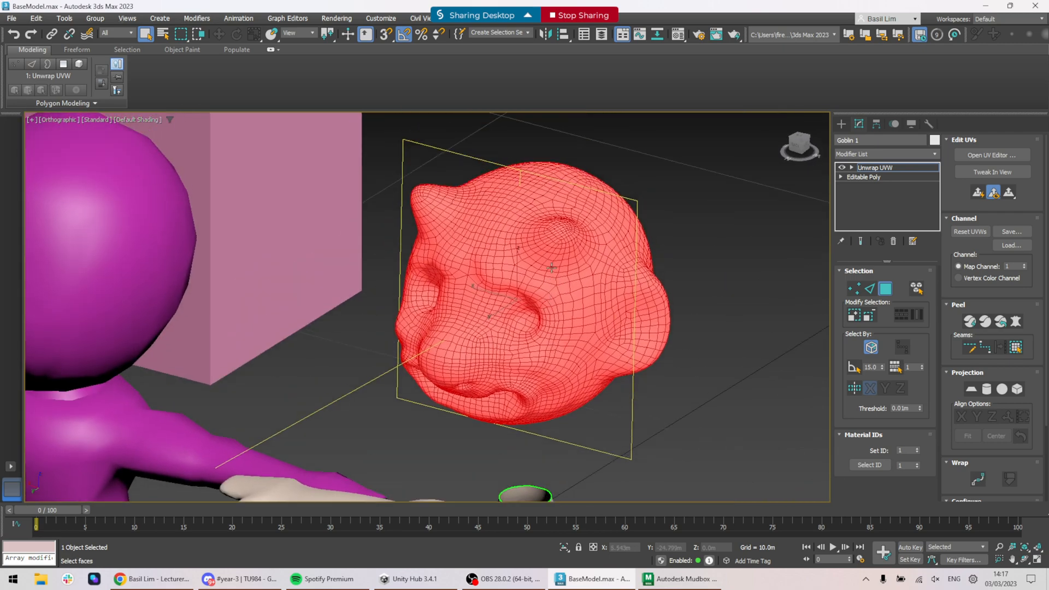
{"action": "scroll", "coordinate": [550, 260], "scroll_direction": "up", "scroll_amount": 4}
{"action": "left_click", "coordinate": [870, 289]}
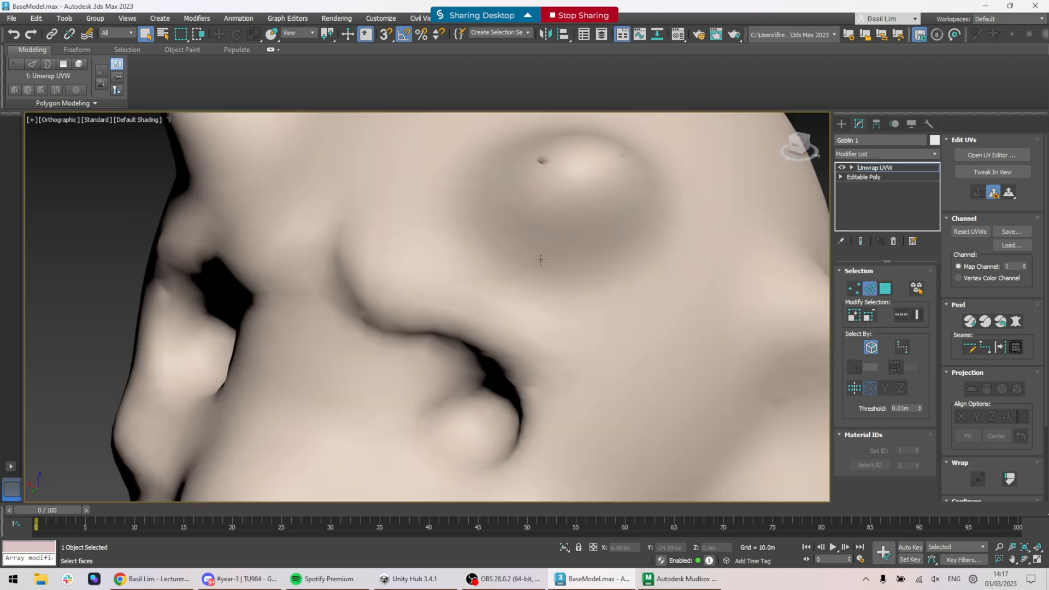
{"action": "key", "text": "F4"}
- Try to select a closed edge loop around the base of the horn, testing several neighbouring edges
{"action": "left_click", "coordinate": [506, 271]}
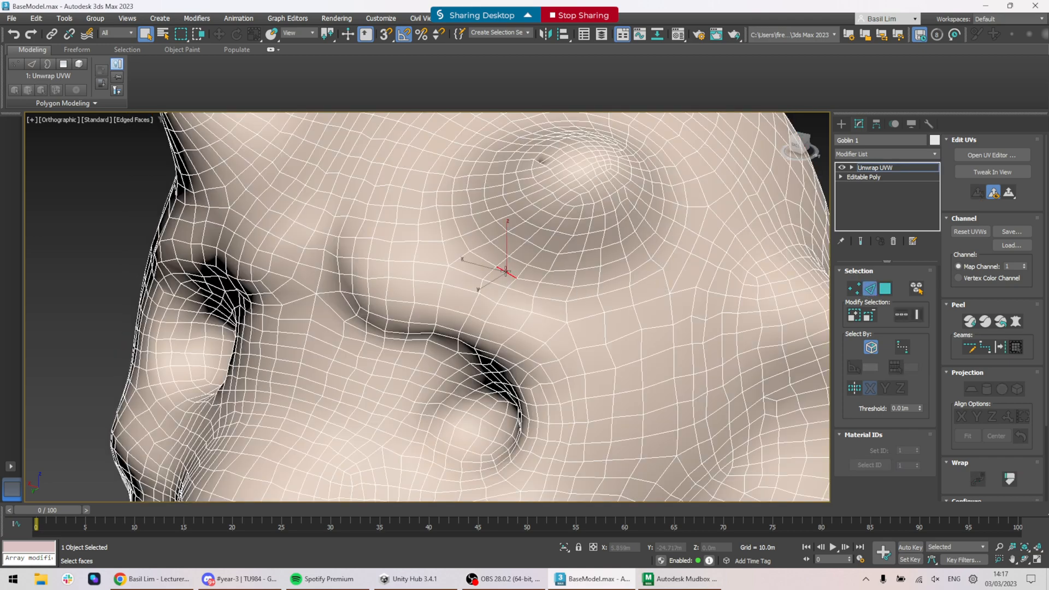
{"action": "double_click", "coordinate": [506, 272]}
{"action": "middle_click_drag", "start_coordinate": [517, 277], "coordinate": [483, 277], "text": "alt"}
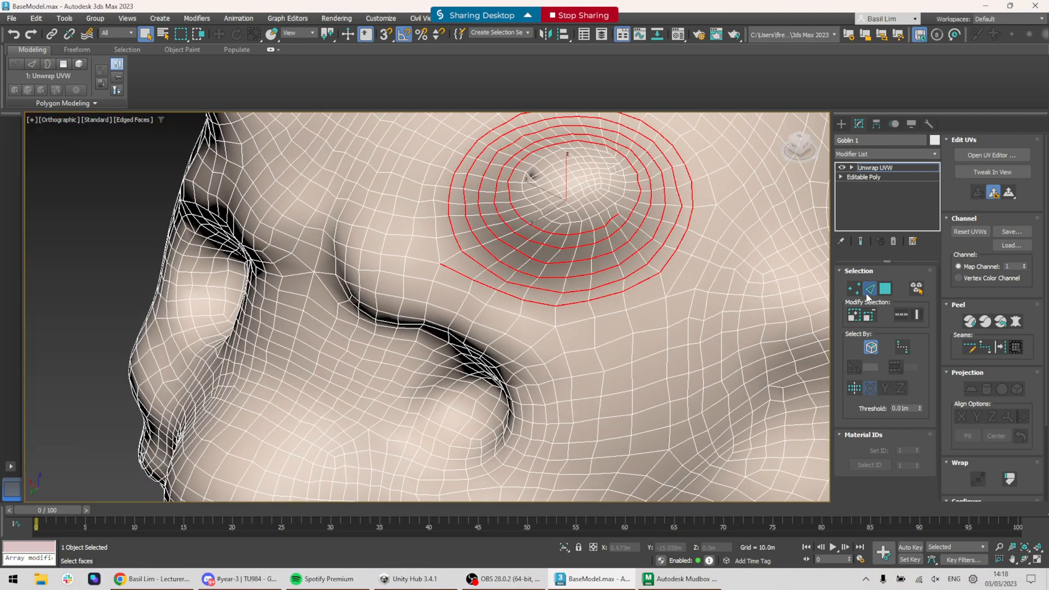
{"action": "left_click", "coordinate": [437, 243]}
{"action": "double_click", "coordinate": [437, 246]}
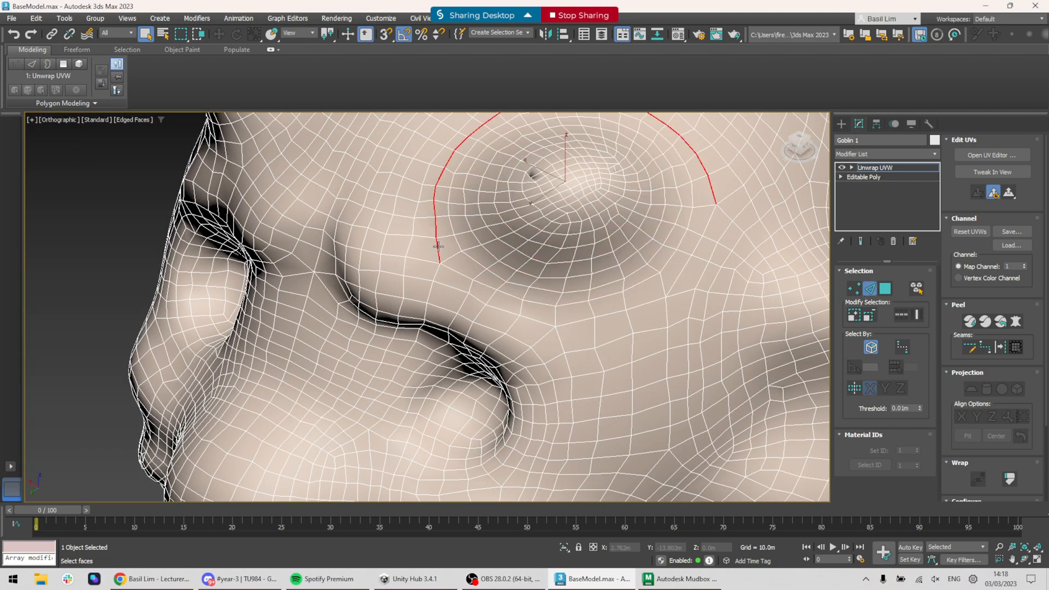
{"action": "double_click", "coordinate": [489, 285], "text": "shift"}
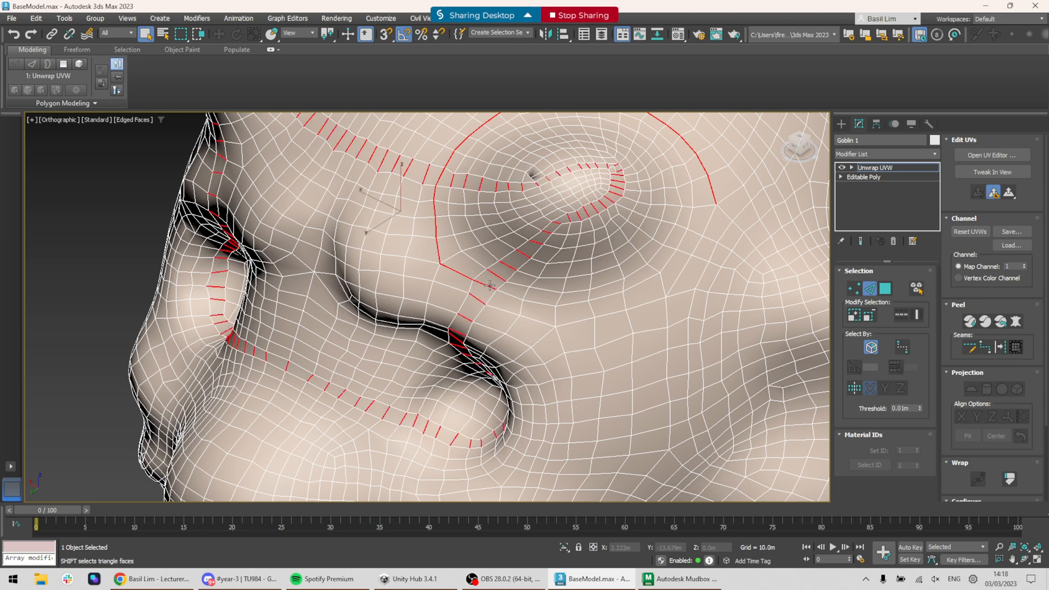
{"action": "left_click", "coordinate": [489, 285], "text": "shift"}
{"action": "double_click", "coordinate": [489, 286]}
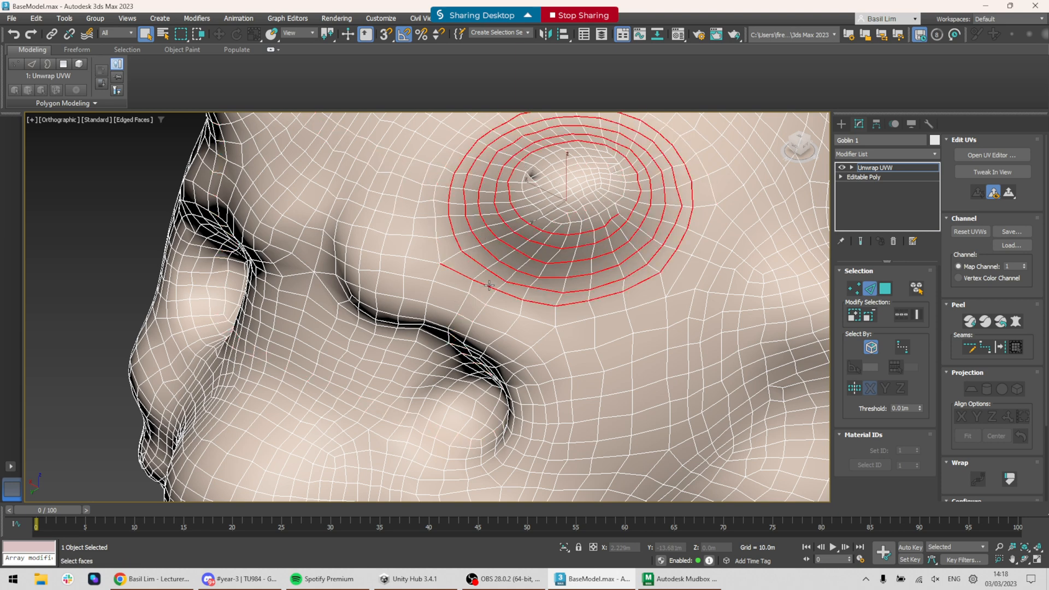
- Draw a closed point-to-point seam around the base of the horn in vertex selection mode
{"action": "middle_click_drag", "start_coordinate": [615, 254], "coordinate": [625, 295]}
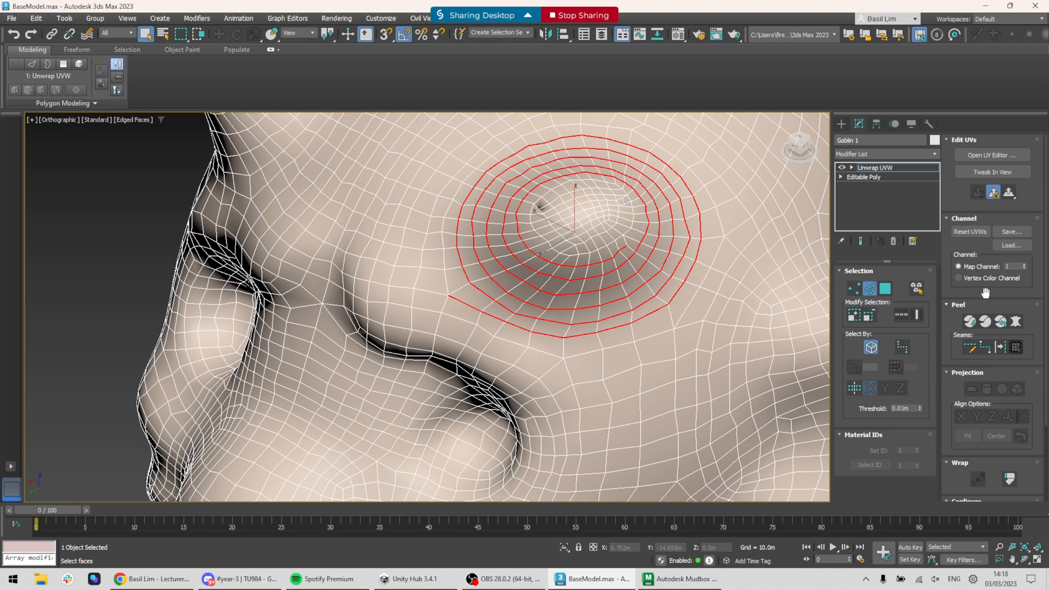
{"action": "left_click", "coordinate": [985, 347]}
{"action": "left_click", "coordinate": [881, 290]}
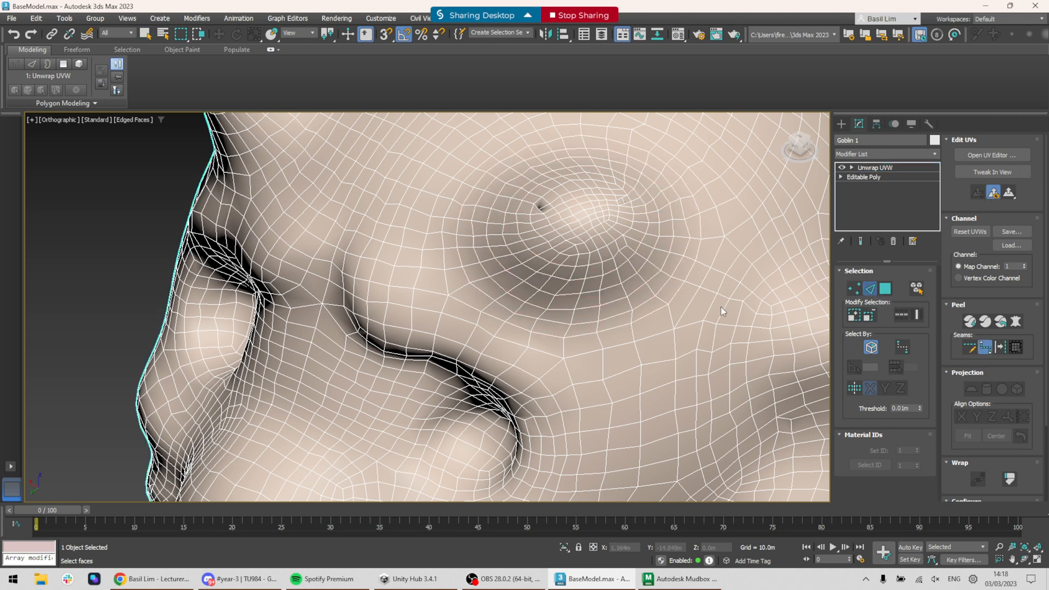
{"action": "left_click", "coordinate": [855, 289]}
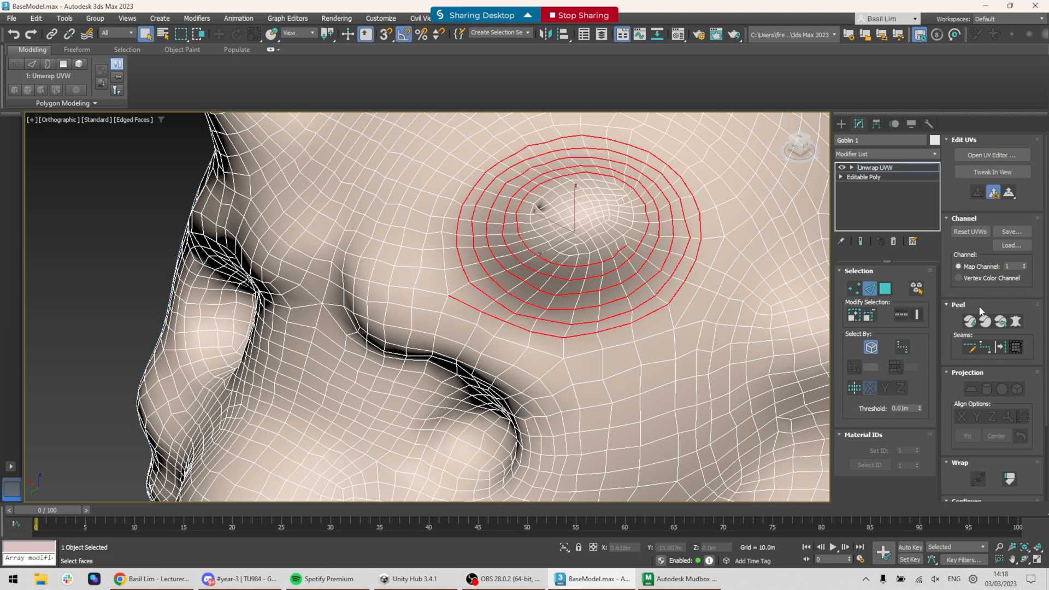
{"action": "left_click", "coordinate": [986, 348]}
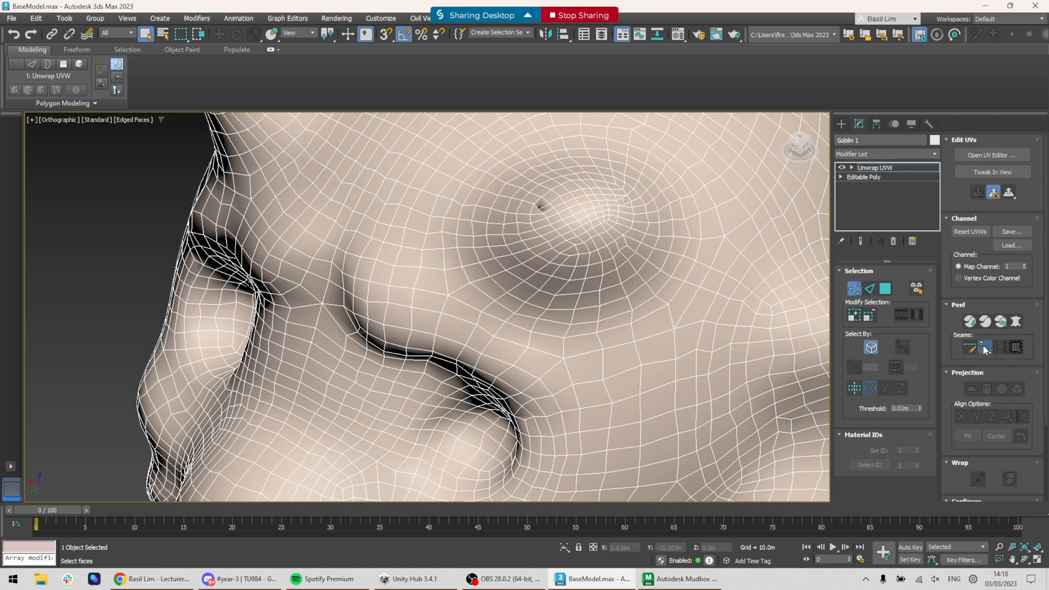
{"action": "left_click", "coordinate": [470, 282]}
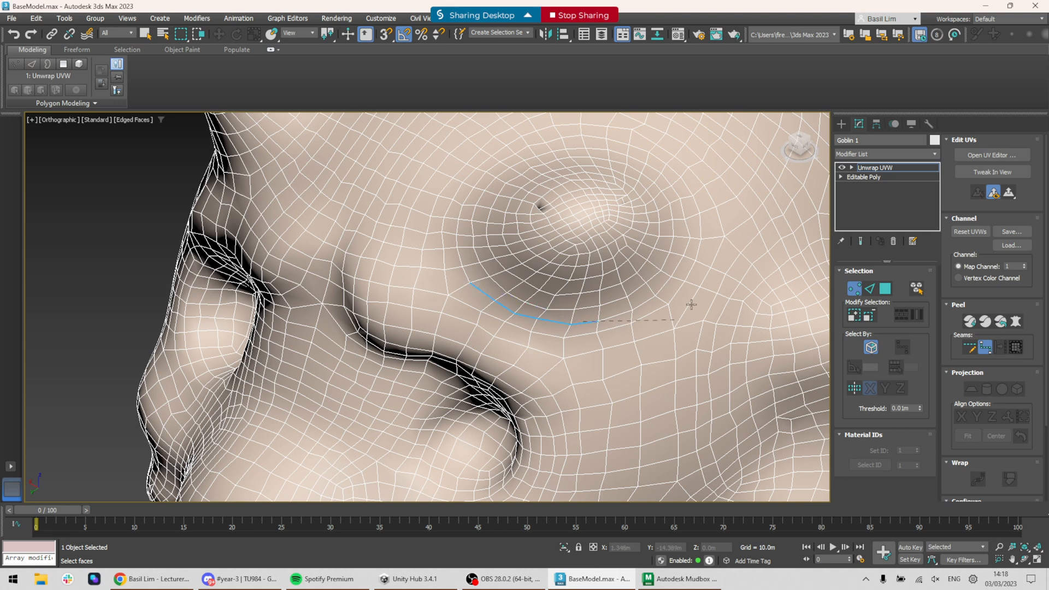
{"action": "left_click", "coordinate": [638, 146]}
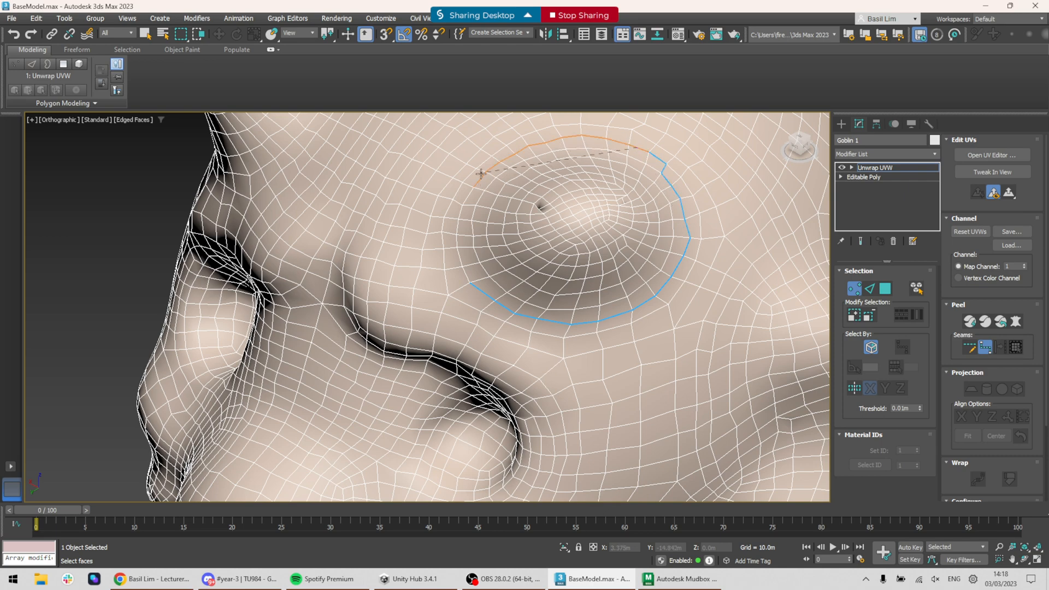
{"action": "left_click", "coordinate": [480, 177]}
{"action": "left_click", "coordinate": [473, 277]}
{"action": "right_click", "coordinate": [600, 204]}
- Draw a closed point-to-point seam around the eye socket on the same side as the seamed horn
{"action": "middle_click_drag", "start_coordinate": [600, 204], "coordinate": [636, 205], "text": "alt"}
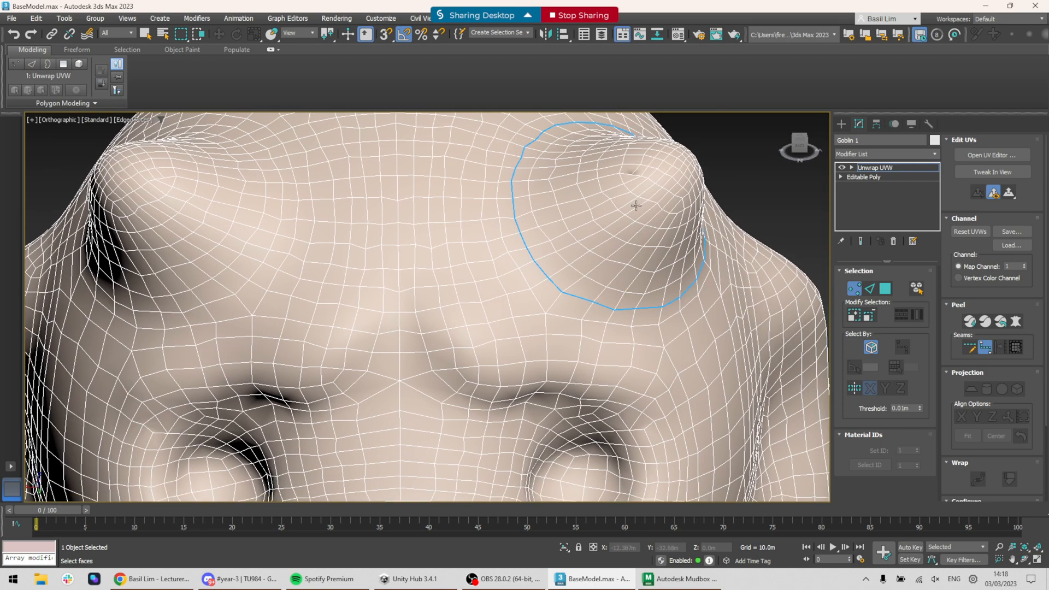
{"action": "scroll", "coordinate": [671, 227], "scroll_direction": "down", "scroll_amount": 8}
{"action": "middle_click_drag", "start_coordinate": [633, 312], "coordinate": [600, 339], "text": "alt"}
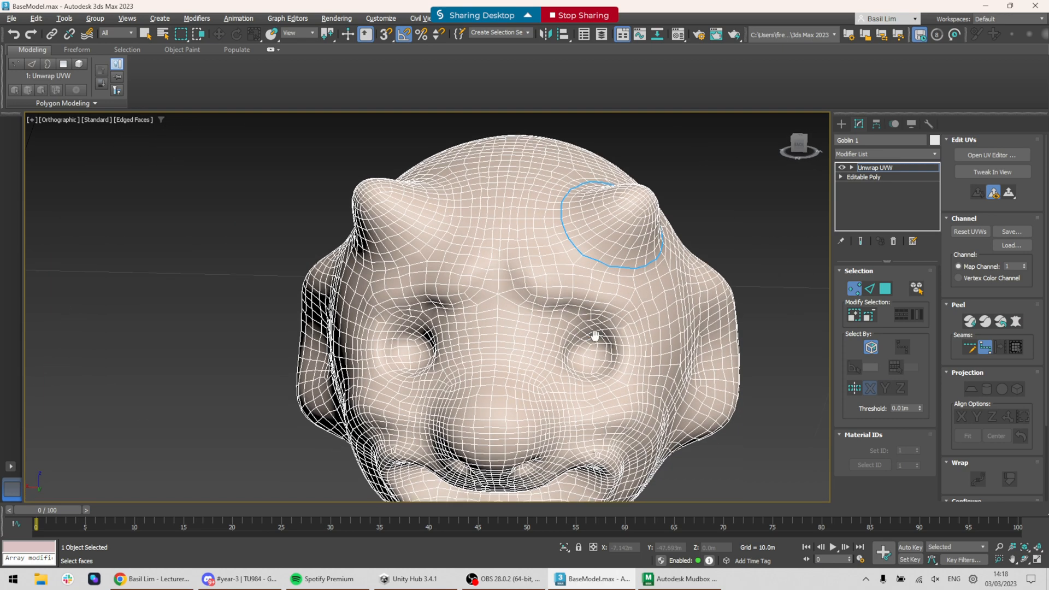
{"action": "scroll", "coordinate": [600, 340], "scroll_direction": "up", "scroll_amount": 6}
{"action": "left_click", "coordinate": [508, 401]}
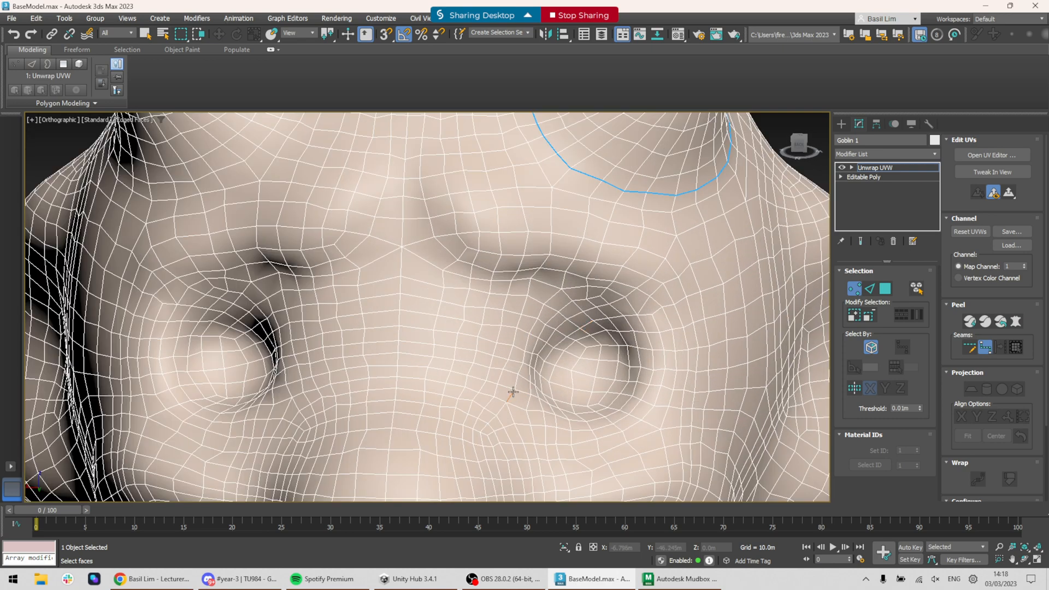
{"action": "left_click", "coordinate": [514, 389]}
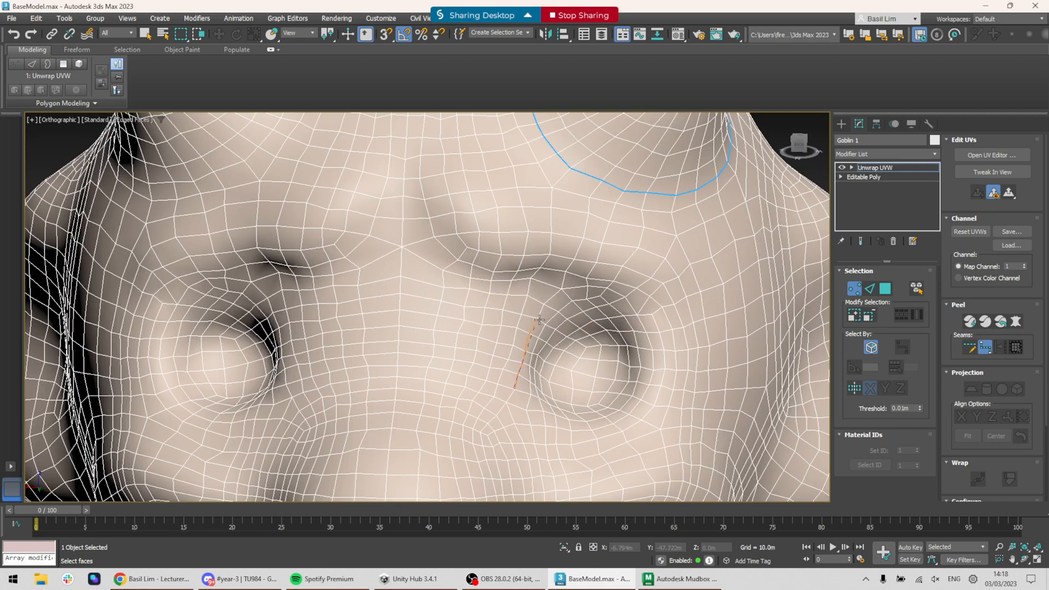
{"action": "left_click", "coordinate": [573, 288]}
{"action": "left_click", "coordinate": [652, 350]}
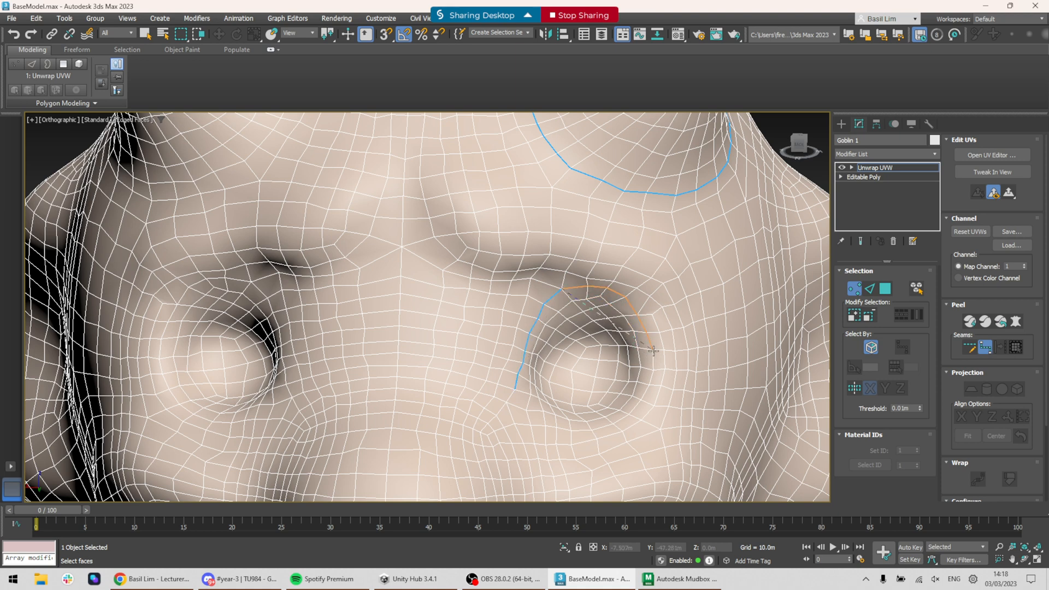
{"action": "left_click", "coordinate": [602, 431]}
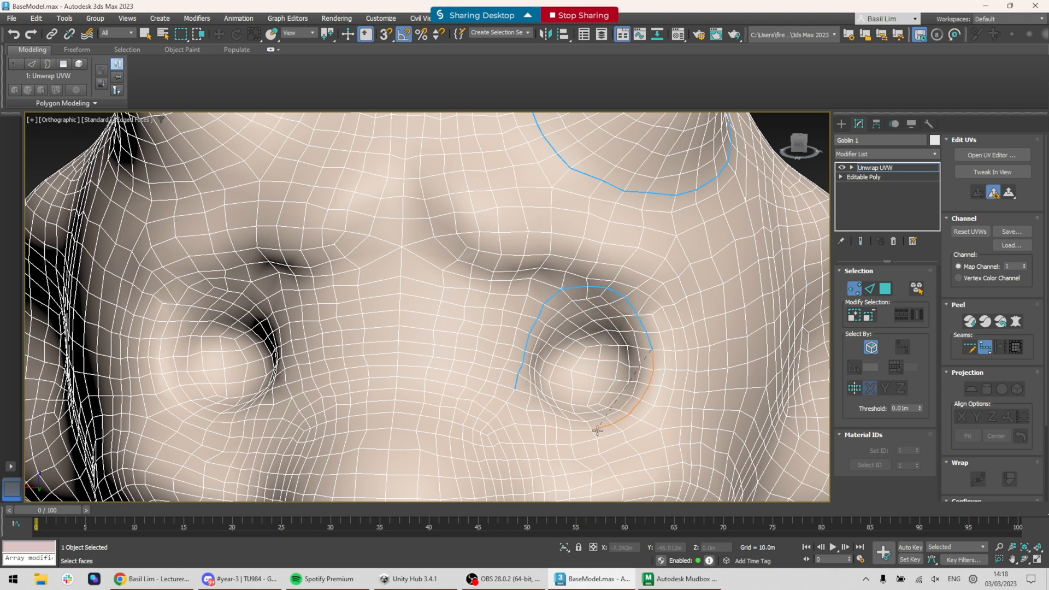
{"action": "left_click", "coordinate": [515, 423]}
{"action": "left_click", "coordinate": [508, 404]}
- Turn off the display of map seams, leaving peel seams shown
{"action": "scroll", "coordinate": [635, 348], "scroll_direction": "down", "scroll_amount": 6}
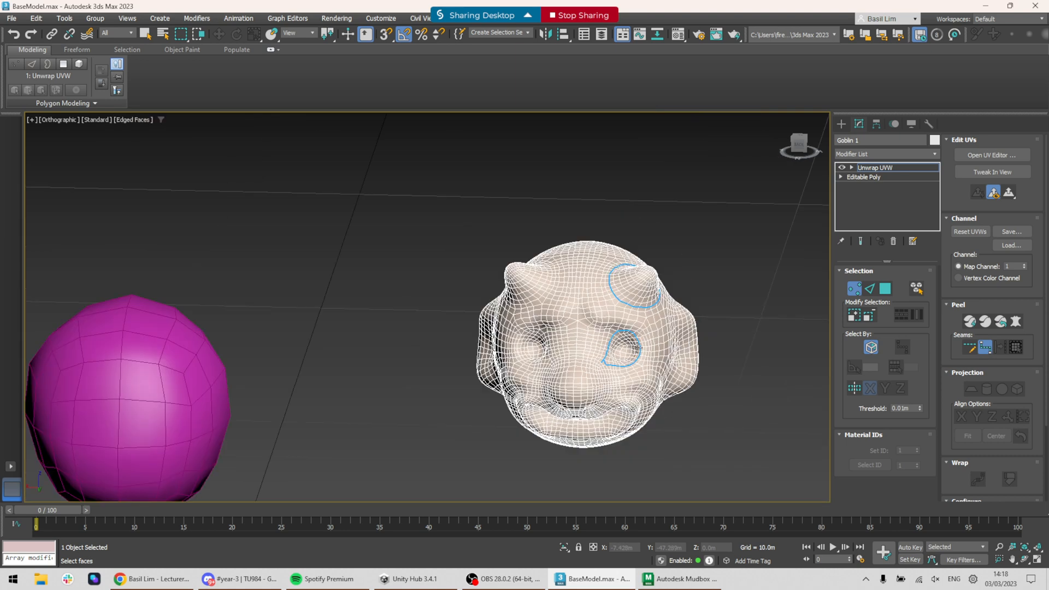
{"action": "middle_click_drag", "start_coordinate": [663, 372], "coordinate": [573, 363], "text": "alt"}
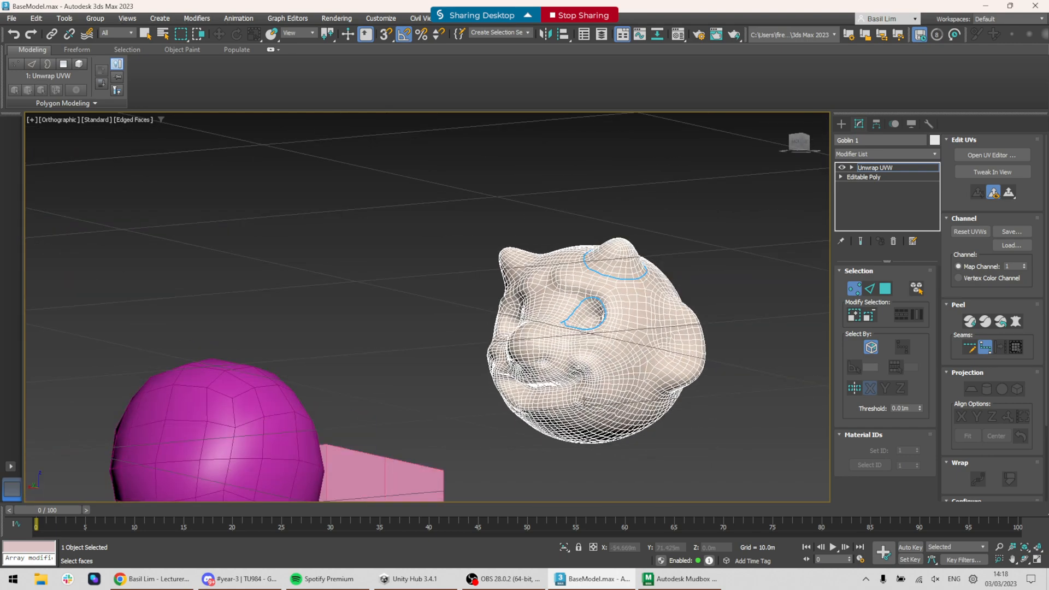
{"action": "middle_click_drag", "start_coordinate": [688, 422], "coordinate": [621, 270]}
{"action": "middle_click_drag", "start_coordinate": [650, 356], "coordinate": [799, 354], "text": "alt"}
{"action": "scroll", "coordinate": [798, 353], "scroll_direction": "up", "scroll_amount": 3}
{"action": "scroll", "coordinate": [1003, 455], "scroll_direction": "down", "scroll_amount": 3}
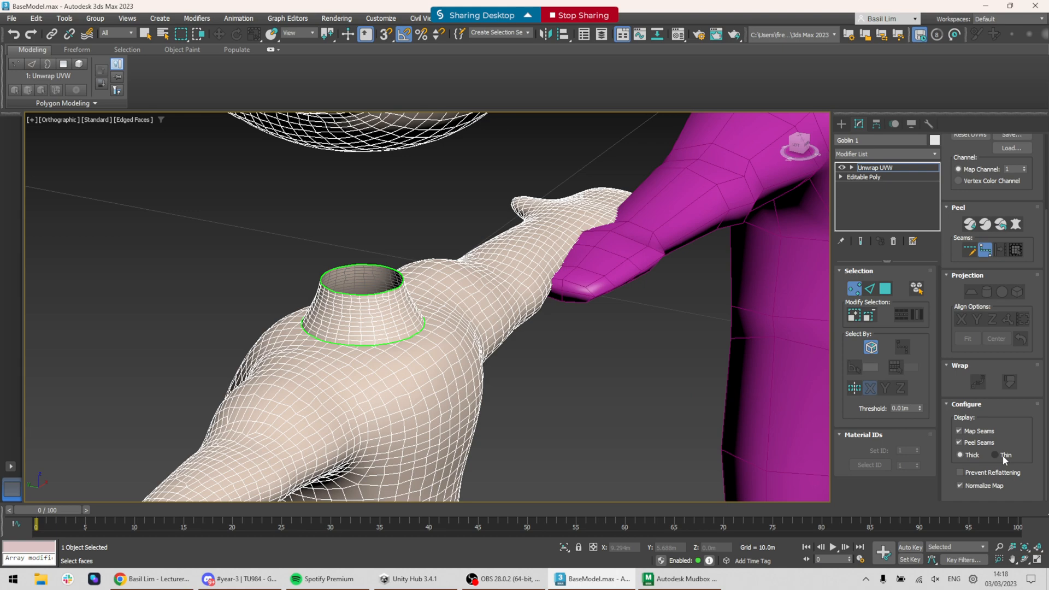
{"action": "left_click", "coordinate": [975, 431]}
- Examine the goblin's neck, shoulders, arms and legs from several angles to judge where the body seams should go
{"action": "scroll", "coordinate": [664, 370], "scroll_direction": "down", "scroll_amount": 3}
{"action": "middle_click_drag", "start_coordinate": [664, 370], "coordinate": [773, 356], "text": "alt"}
{"action": "scroll", "coordinate": [772, 356], "scroll_direction": "up", "scroll_amount": 4}
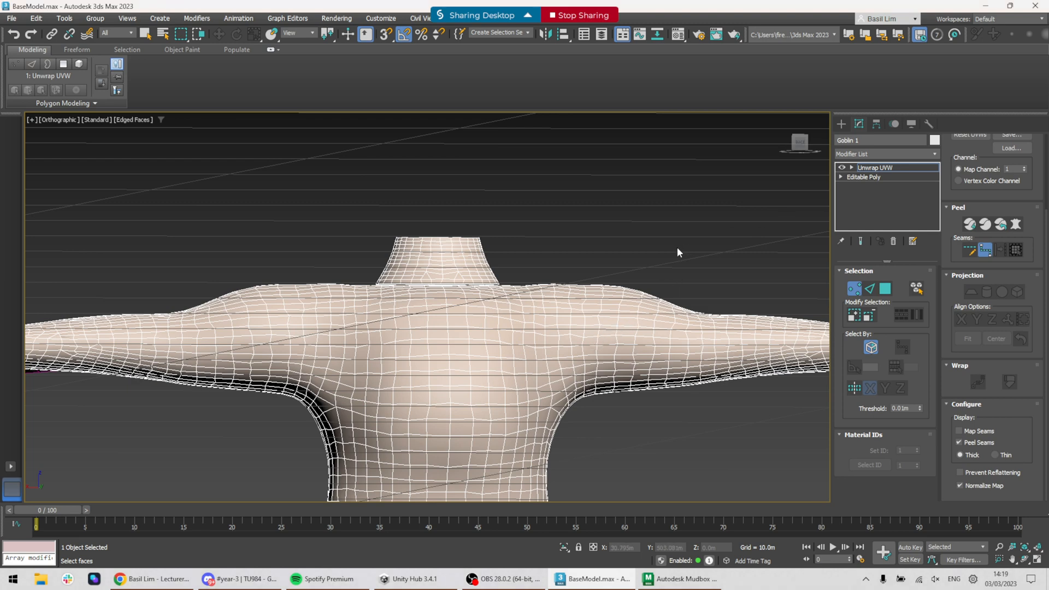
{"action": "middle_click_drag", "start_coordinate": [677, 254], "coordinate": [683, 218], "text": "alt"}
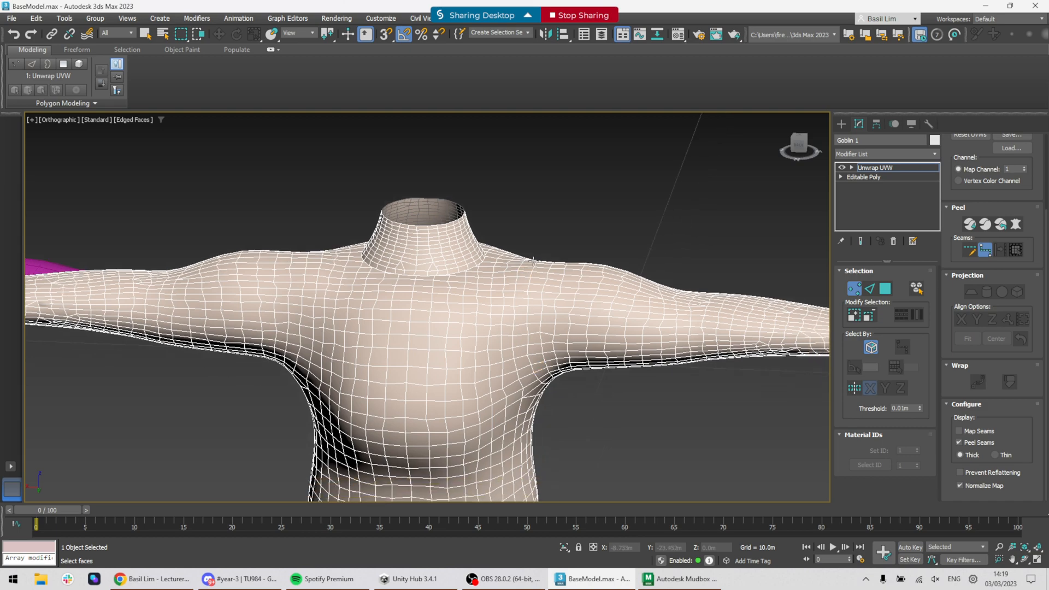
{"action": "middle_click_drag", "start_coordinate": [543, 290], "coordinate": [512, 124], "text": "alt"}
{"action": "scroll", "coordinate": [481, 327], "scroll_direction": "down", "scroll_amount": 5}
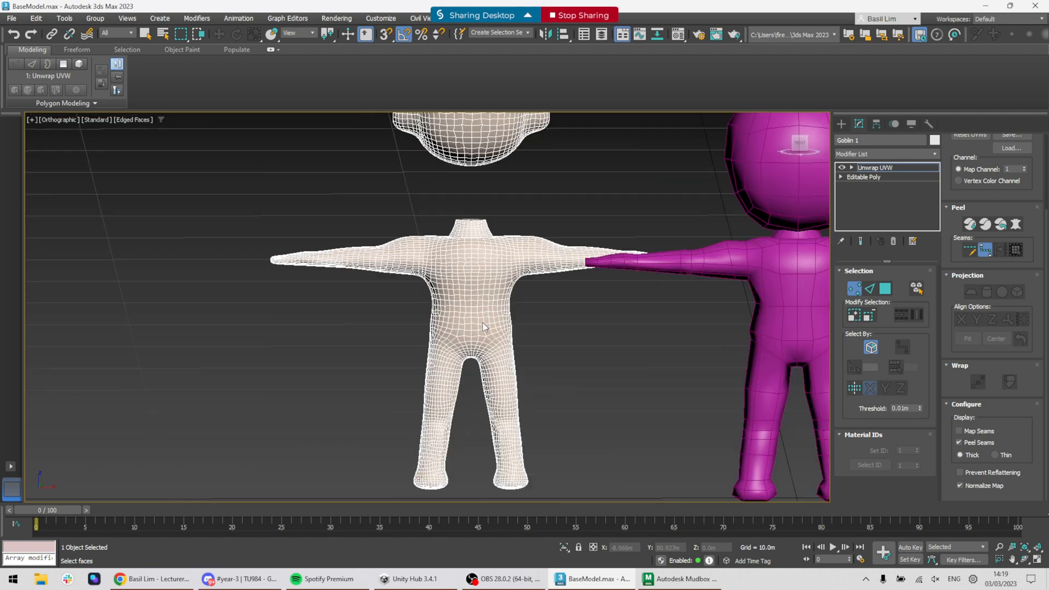
{"action": "scroll", "coordinate": [492, 279], "scroll_direction": "up", "scroll_amount": 4}
{"action": "middle_click_drag", "start_coordinate": [494, 278], "coordinate": [444, 229], "text": "alt"}
{"action": "middle_click_drag", "start_coordinate": [319, 211], "coordinate": [361, 192], "text": "alt"}
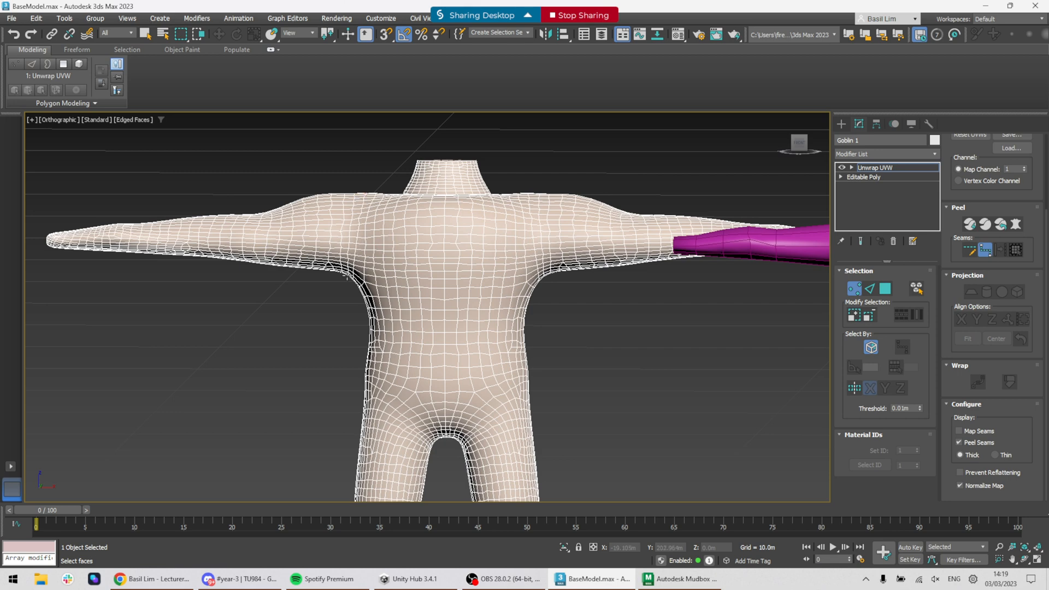
{"action": "middle_click_drag", "start_coordinate": [541, 288], "coordinate": [501, 326], "text": "alt"}
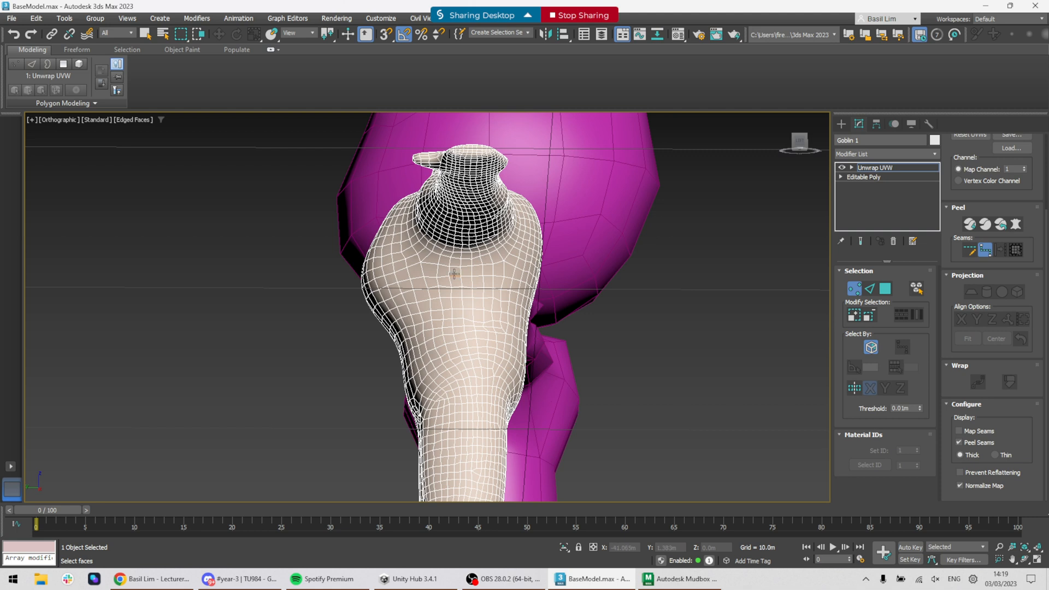
{"action": "middle_click_drag", "start_coordinate": [503, 275], "coordinate": [599, 308], "text": "alt"}
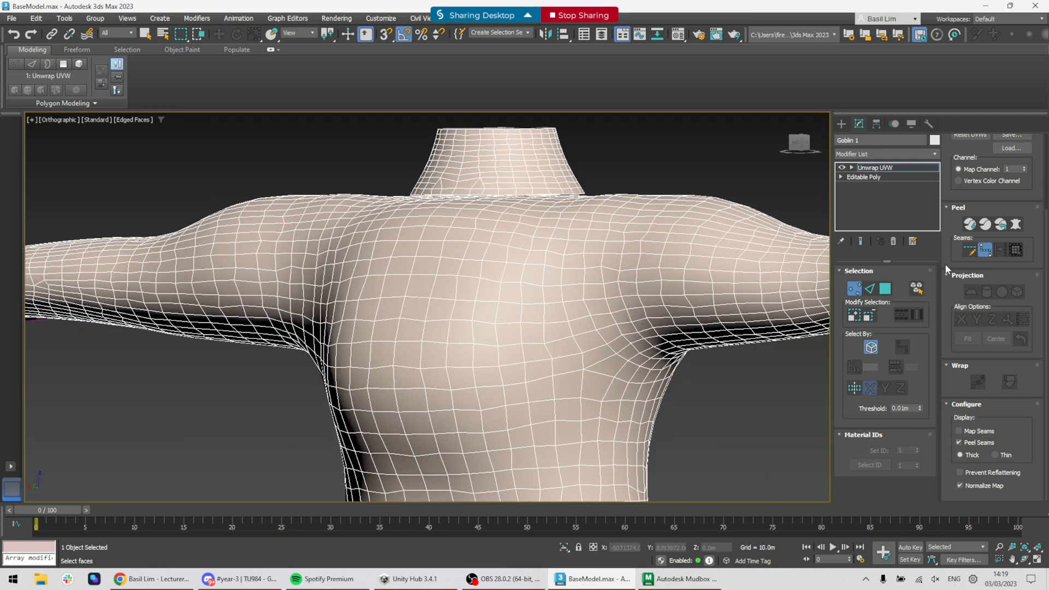
- Select the edge loop around one shoulder where the arm meets the torso and convert it to a seam
{"action": "left_click", "coordinate": [870, 289]}
{"action": "double_click", "coordinate": [607, 307]}
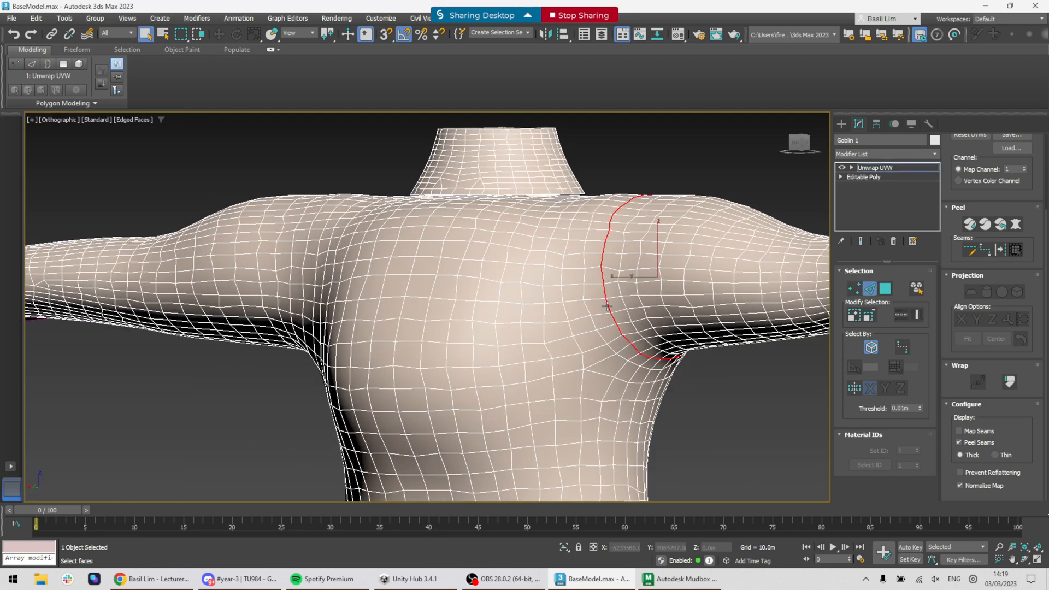
{"action": "middle_click_drag", "start_coordinate": [607, 307], "coordinate": [696, 355], "text": "alt"}
{"action": "double_click", "coordinate": [670, 324]}
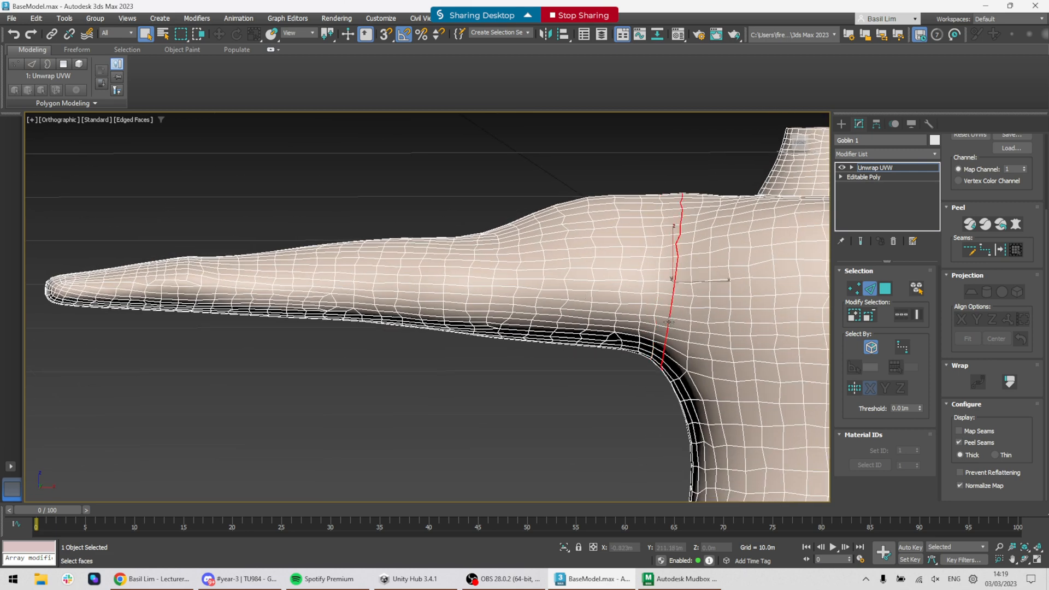
{"action": "left_click", "coordinate": [1002, 250]}
- Try to select an edge loop around the top of the leg, adding individual edges across the groin to close it
{"action": "mouse_move", "coordinate": [684, 350]}
{"action": "middle_mouse_down", "text": "alt"}
{"action": "mouse_move", "coordinate": [667, 380]}
{"action": "mouse_move", "coordinate": [632, 362]}
{"action": "mouse_move", "coordinate": [679, 349]}
{"action": "middle_mouse_up", "text": "alt"}
{"action": "double_click", "coordinate": [633, 350]}
{"action": "double_click", "coordinate": [654, 344]}
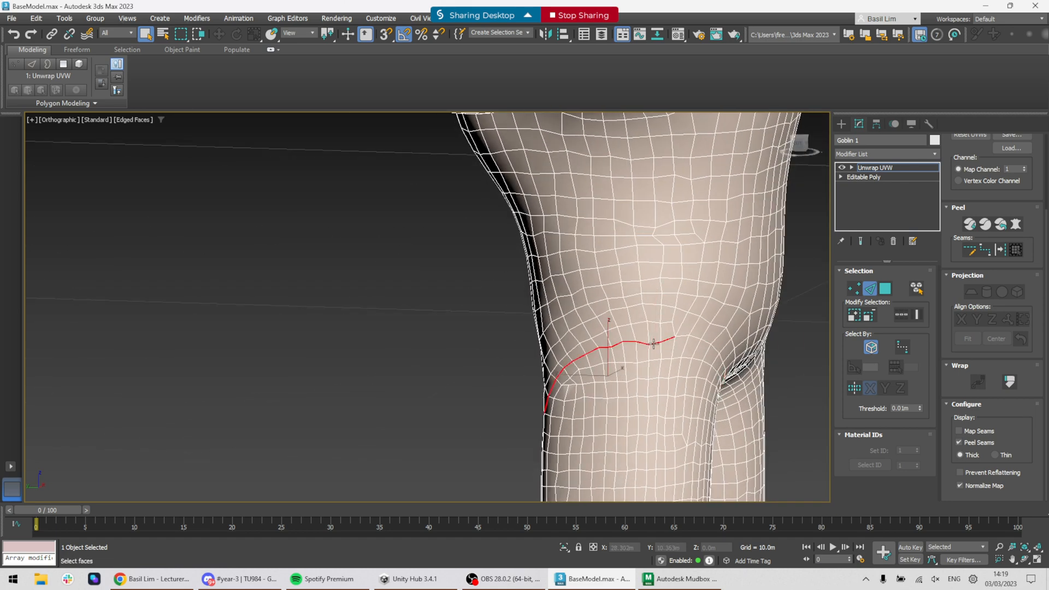
{"action": "left_click", "coordinate": [689, 337], "text": "ctrl"}
{"action": "double_click", "coordinate": [697, 339], "text": "ctrl"}
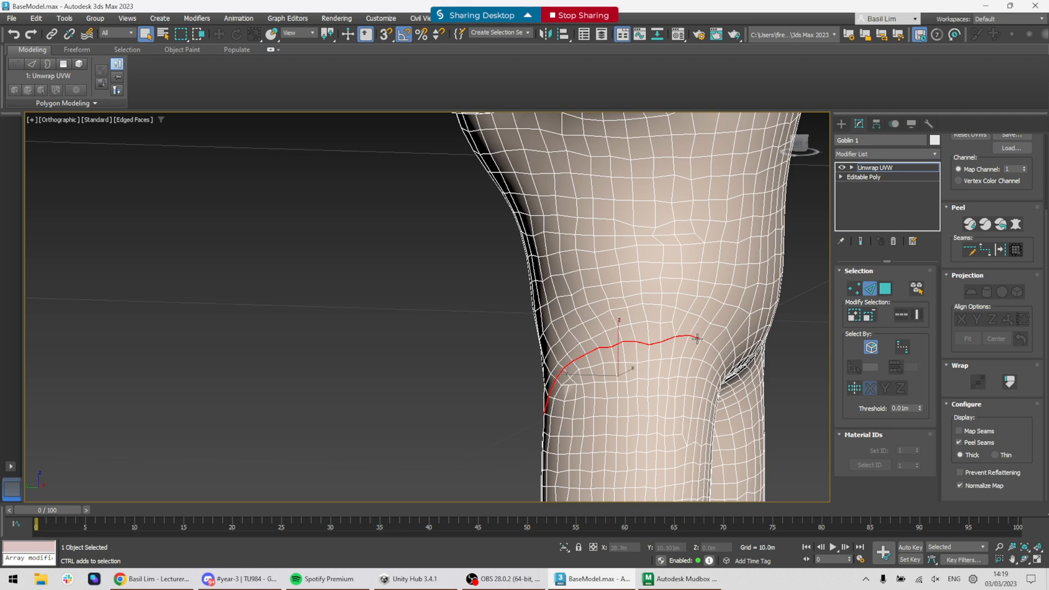
{"action": "middle_click_drag", "start_coordinate": [684, 354], "coordinate": [804, 338], "text": "alt"}
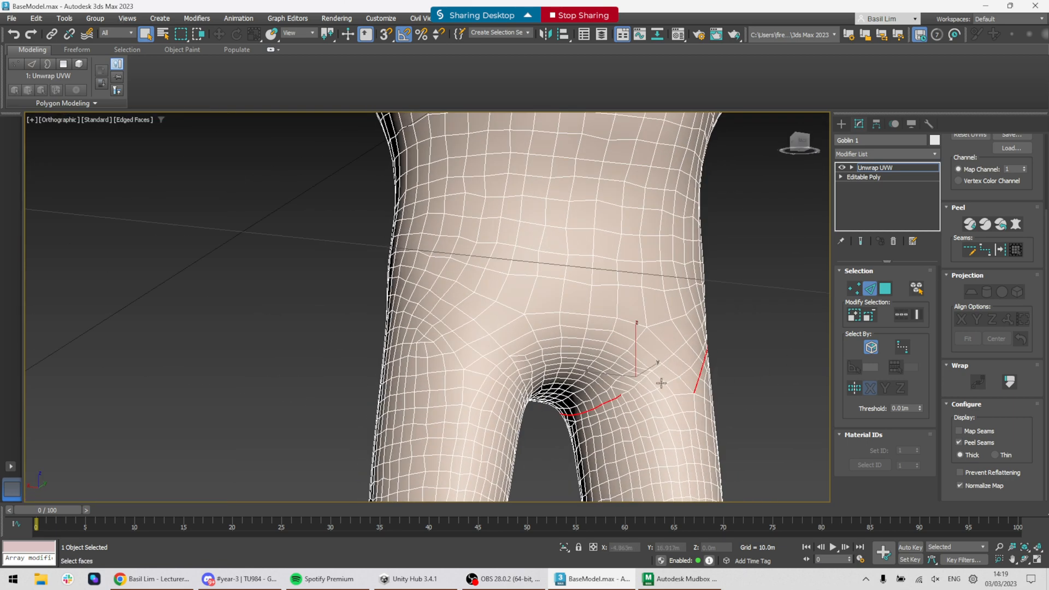
{"action": "scroll", "coordinate": [640, 397], "scroll_direction": "up", "scroll_amount": 3}
{"action": "left_click", "coordinate": [612, 389], "text": "ctrl"}
{"action": "left_click", "coordinate": [633, 375], "text": "ctrl"}
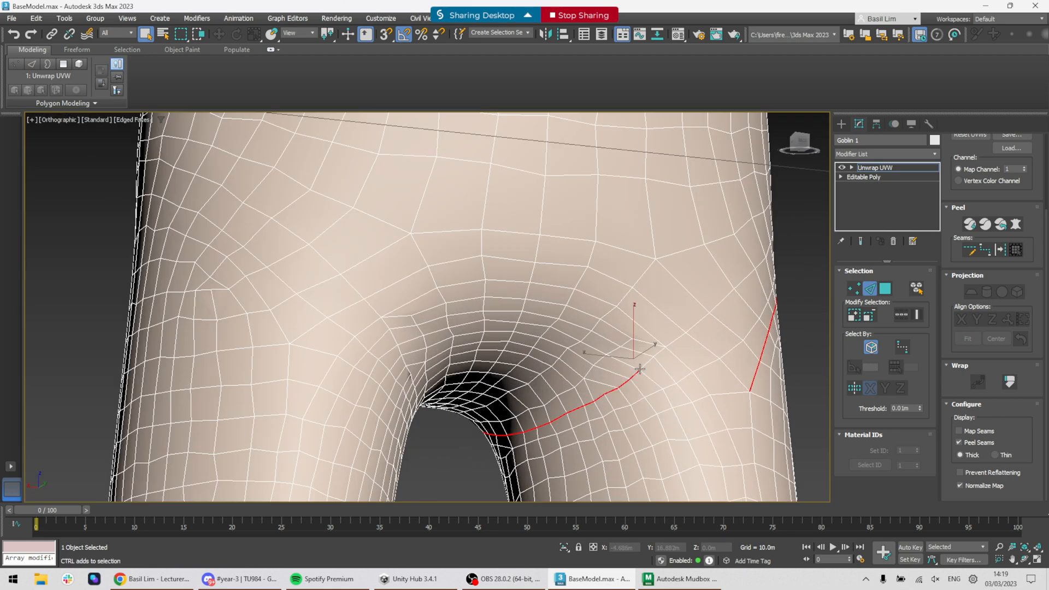
{"action": "left_click", "coordinate": [650, 360], "text": "ctrl"}
{"action": "left_click", "coordinate": [663, 349], "text": "ctrl"}
{"action": "left_click", "coordinate": [679, 338], "text": "ctrl"}
{"action": "middle_click_drag", "start_coordinate": [792, 367], "coordinate": [731, 368], "text": "alt"}
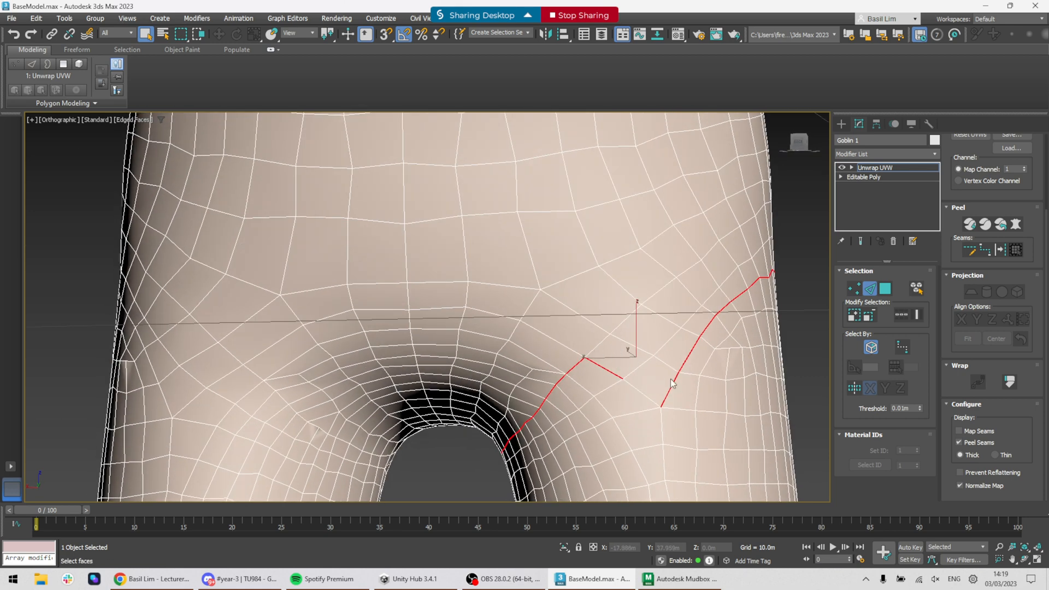
{"action": "middle_click_drag", "start_coordinate": [671, 379], "coordinate": [739, 386], "text": "alt"}
- Select the diagonal edge loop around the top of the leg, add the missing inner-thigh edge, and convert the selection to a seam
{"action": "double_click", "coordinate": [514, 352]}
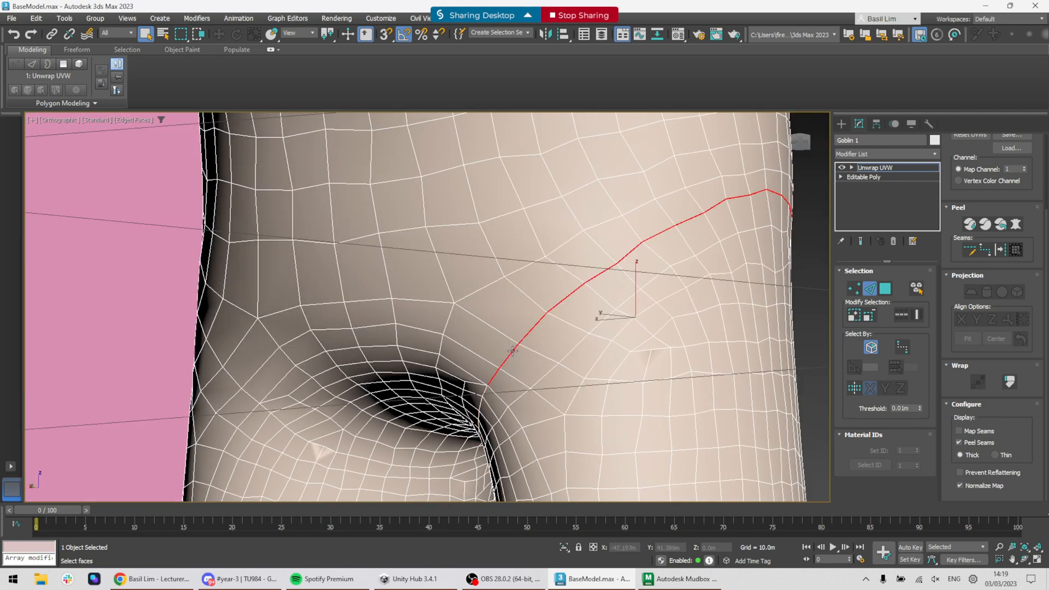
{"action": "middle_click_drag", "start_coordinate": [514, 351], "coordinate": [602, 366], "text": "alt"}
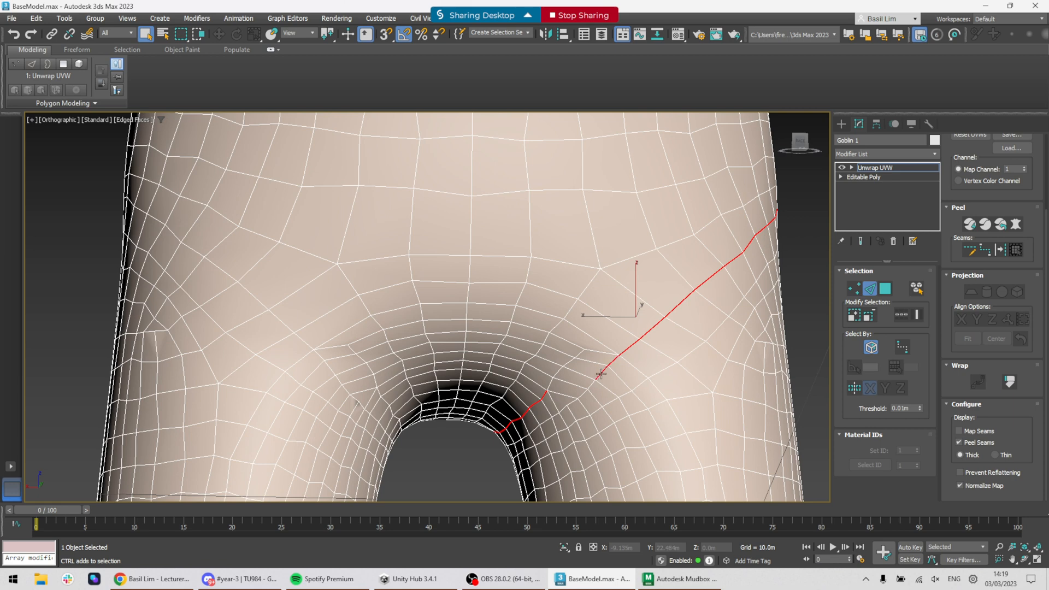
{"action": "left_click", "coordinate": [557, 394], "text": "ctrl"}
{"action": "scroll", "coordinate": [550, 388], "scroll_direction": "down", "scroll_amount": 3}
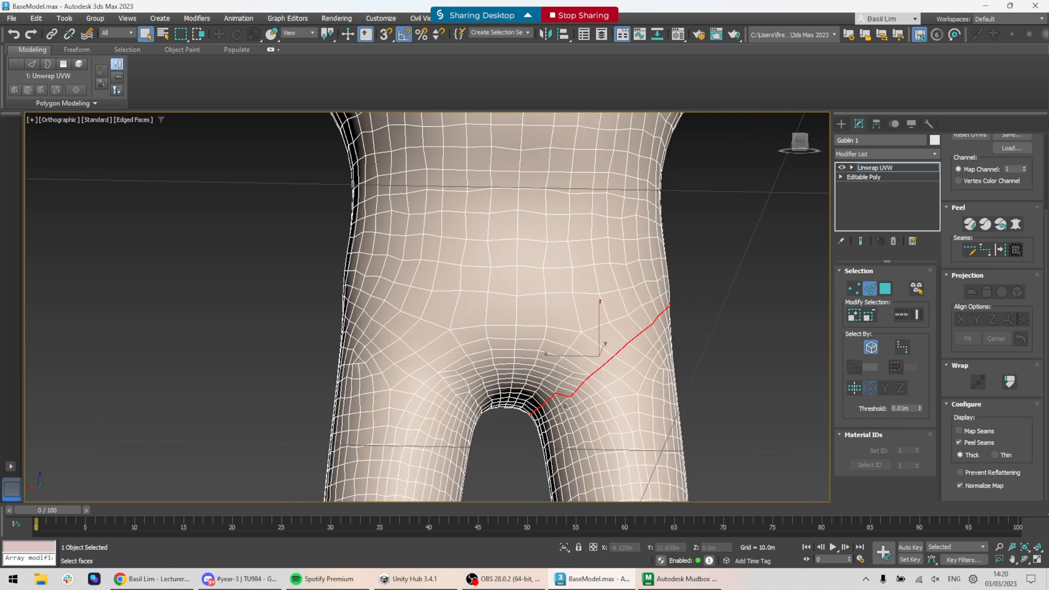
{"action": "middle_click_drag", "start_coordinate": [691, 400], "coordinate": [1007, 305], "text": "alt"}
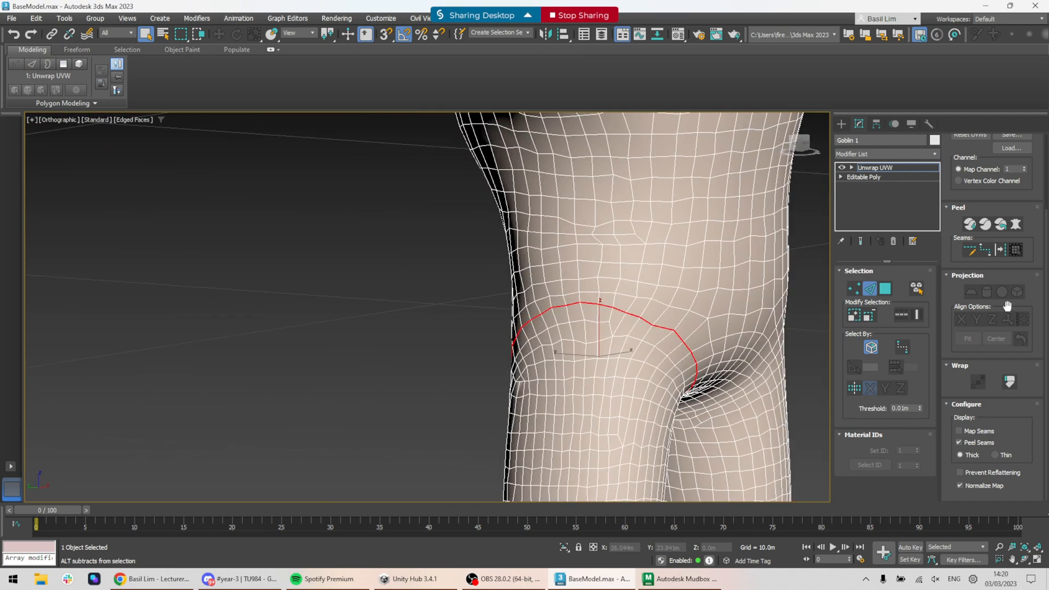
{"action": "left_click", "coordinate": [1001, 251]}
- Select the diagonal edge loop around the top of the other leg, add the missing inner-thigh edges, and convert the selection to a seam
{"action": "scroll", "coordinate": [592, 352], "scroll_direction": "down", "scroll_amount": 3}
{"action": "middle_click_drag", "start_coordinate": [592, 352], "coordinate": [712, 352], "text": "alt"}
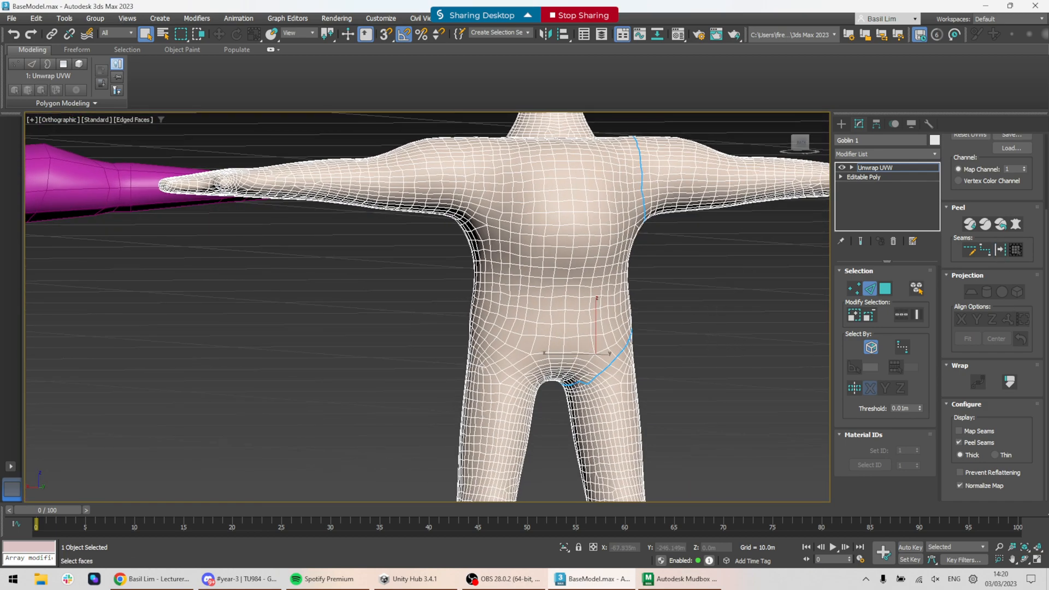
{"action": "scroll", "coordinate": [557, 386], "scroll_direction": "up", "scroll_amount": 2}
{"action": "scroll", "coordinate": [514, 377], "scroll_direction": "up", "scroll_amount": 3}
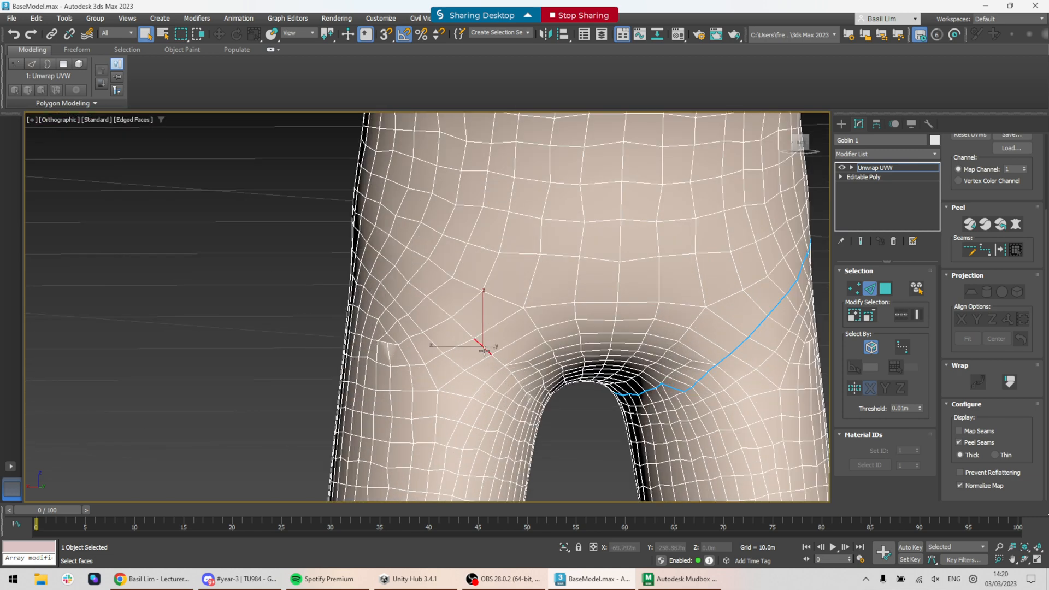
{"action": "double_click", "coordinate": [500, 362]}
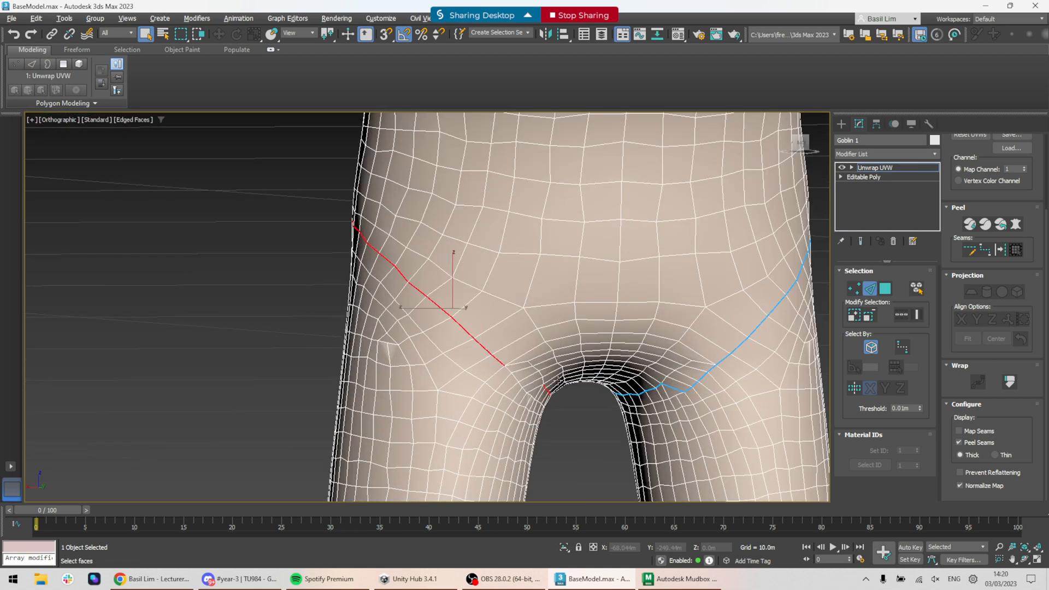
{"action": "scroll", "coordinate": [558, 381], "scroll_direction": "up", "scroll_amount": 1}
{"action": "middle_click_drag", "start_coordinate": [558, 381], "coordinate": [503, 362], "text": "alt"}
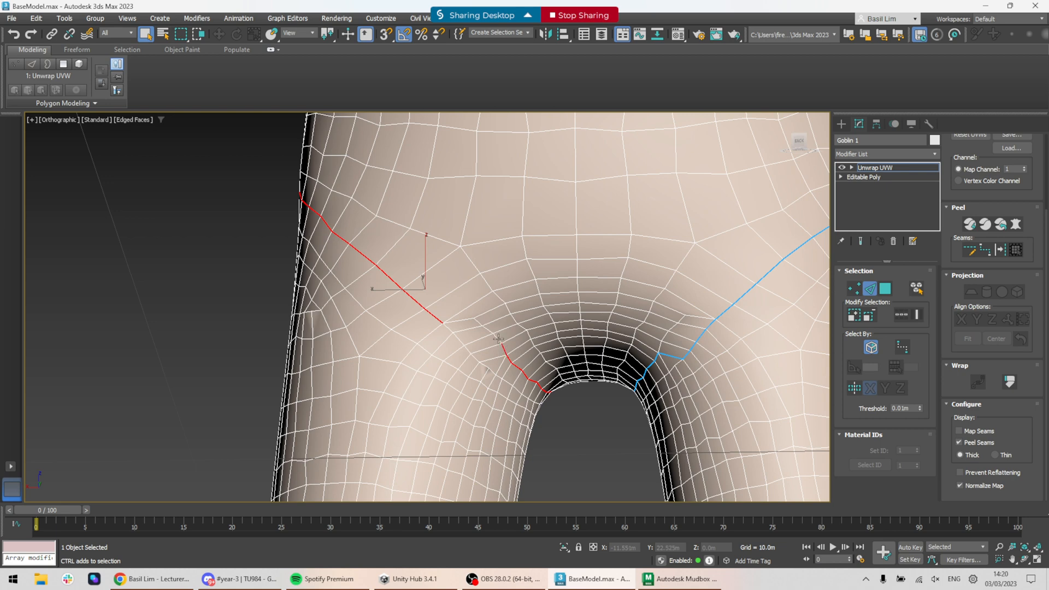
{"action": "left_click", "coordinate": [464, 327], "text": "ctrl"}
{"action": "scroll", "coordinate": [738, 332], "scroll_direction": "down", "scroll_amount": 6}
{"action": "scroll", "coordinate": [724, 328], "scroll_direction": "down", "scroll_amount": 4}
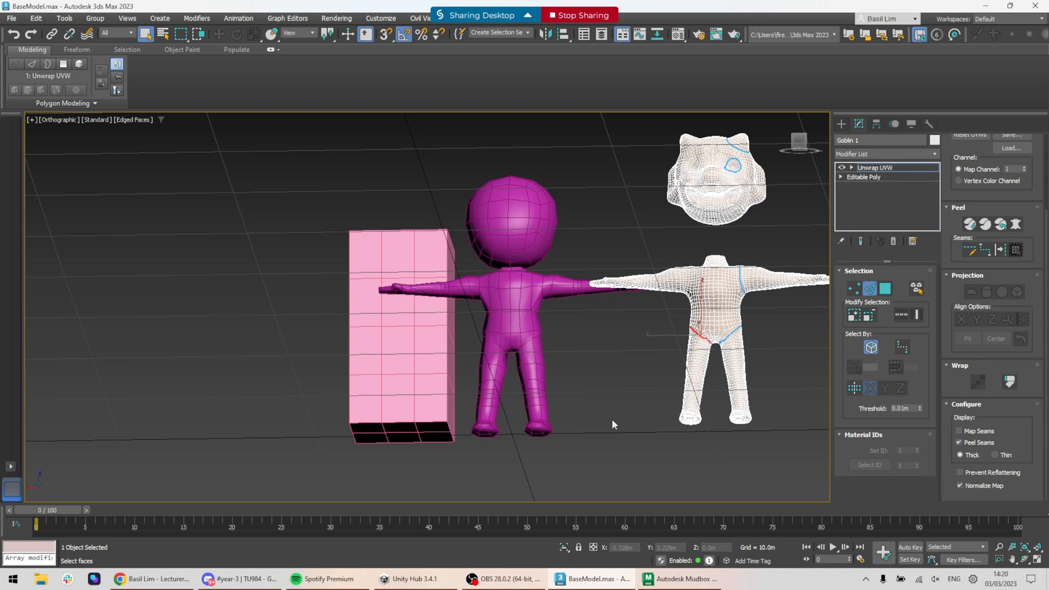
{"action": "scroll", "coordinate": [702, 339], "scroll_direction": "up", "scroll_amount": 5}
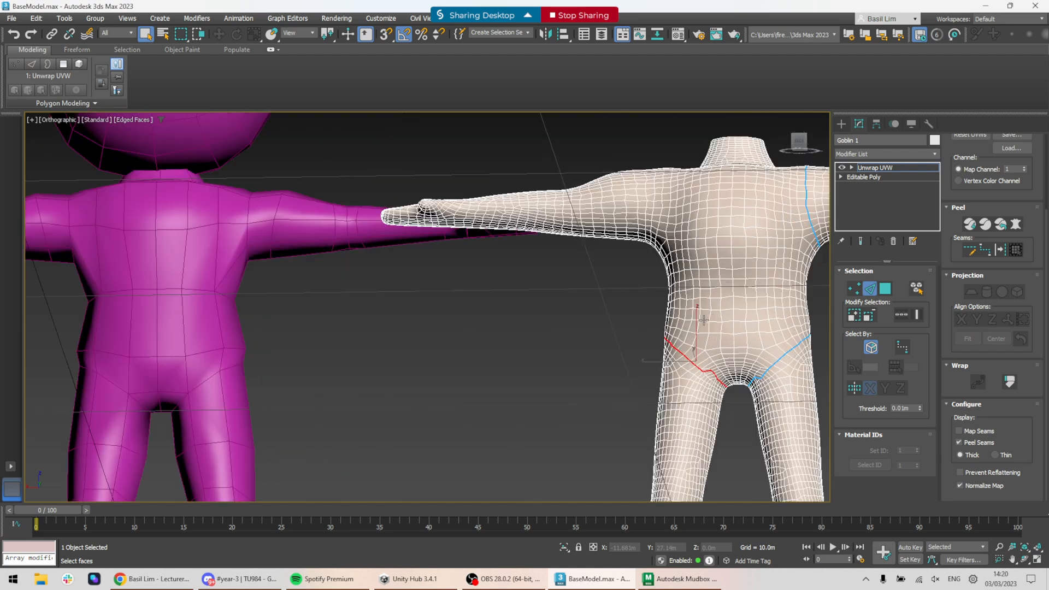
- Select the edge loop around the remaining shoulder where the arm meets the torso and convert it to a seam
{"action": "scroll", "coordinate": [693, 232], "scroll_direction": "up", "scroll_amount": 5}
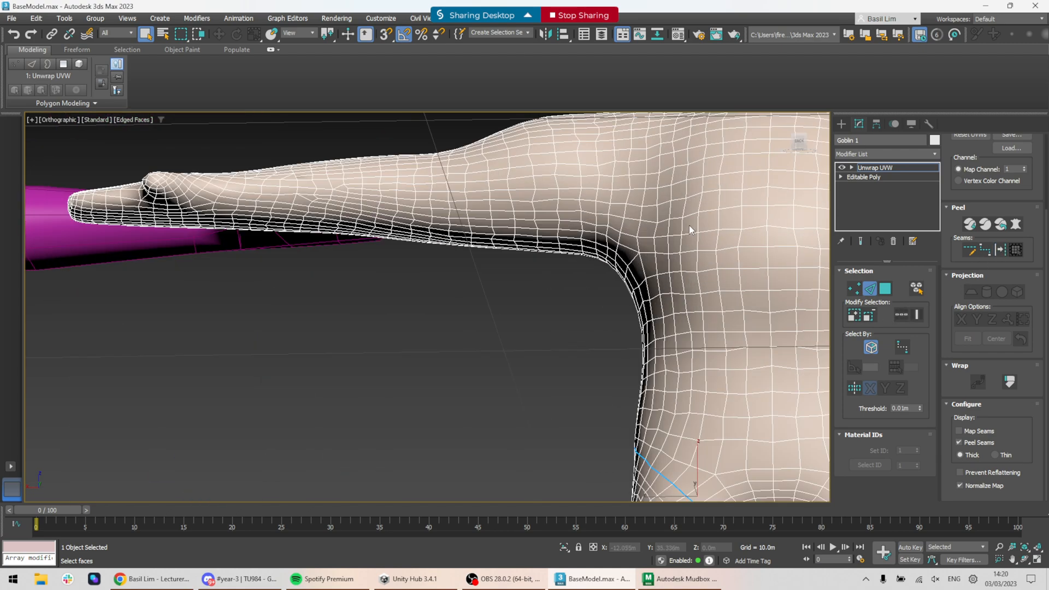
{"action": "middle_click_drag", "start_coordinate": [685, 263], "coordinate": [645, 235], "text": "alt"}
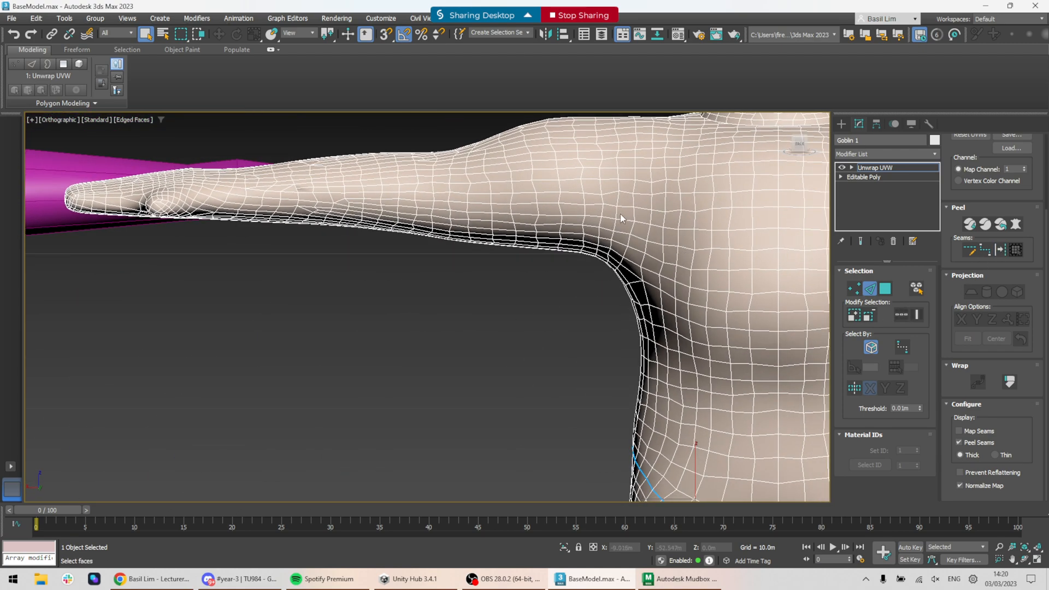
{"action": "double_click", "coordinate": [633, 214]}
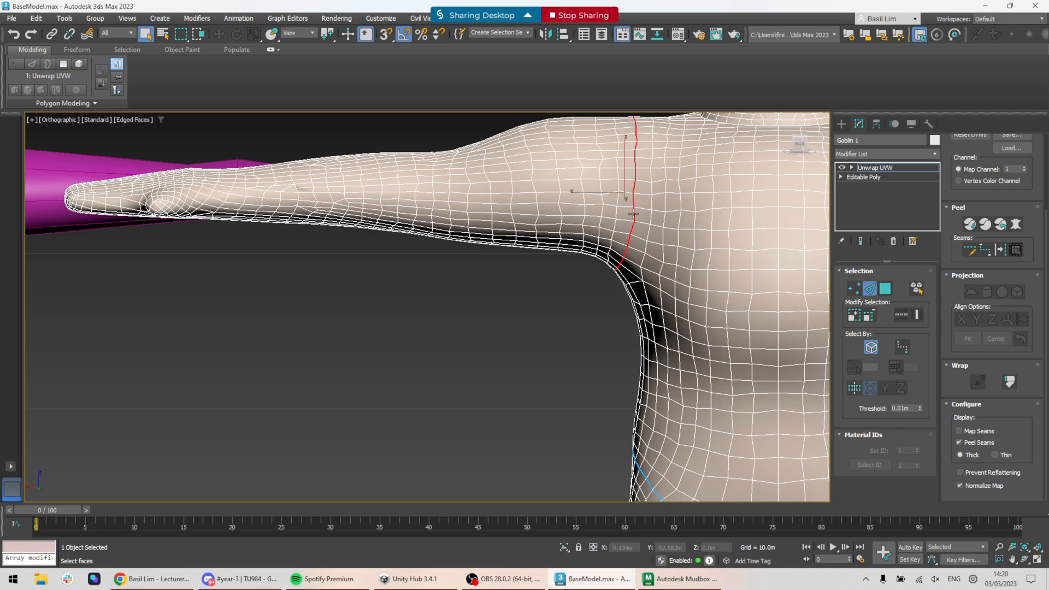
{"action": "left_click", "coordinate": [1001, 250]}
- Select the row of edges across the crotch between the two leg seams and turn it into a seam
{"action": "middle_click_drag", "start_coordinate": [707, 322], "coordinate": [528, 327], "text": "alt"}
{"action": "scroll", "coordinate": [527, 326], "scroll_direction": "up", "scroll_amount": 4}
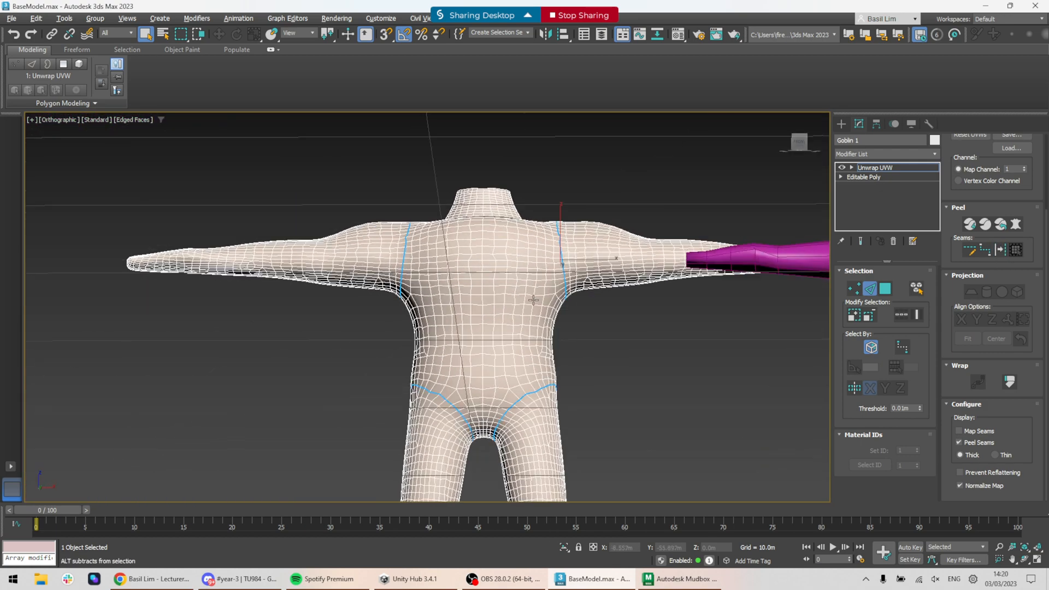
{"action": "scroll", "coordinate": [503, 446], "scroll_direction": "up", "scroll_amount": 5}
{"action": "middle_click_drag", "start_coordinate": [503, 446], "coordinate": [426, 427], "text": "alt"}
{"action": "left_click", "coordinate": [429, 419]}
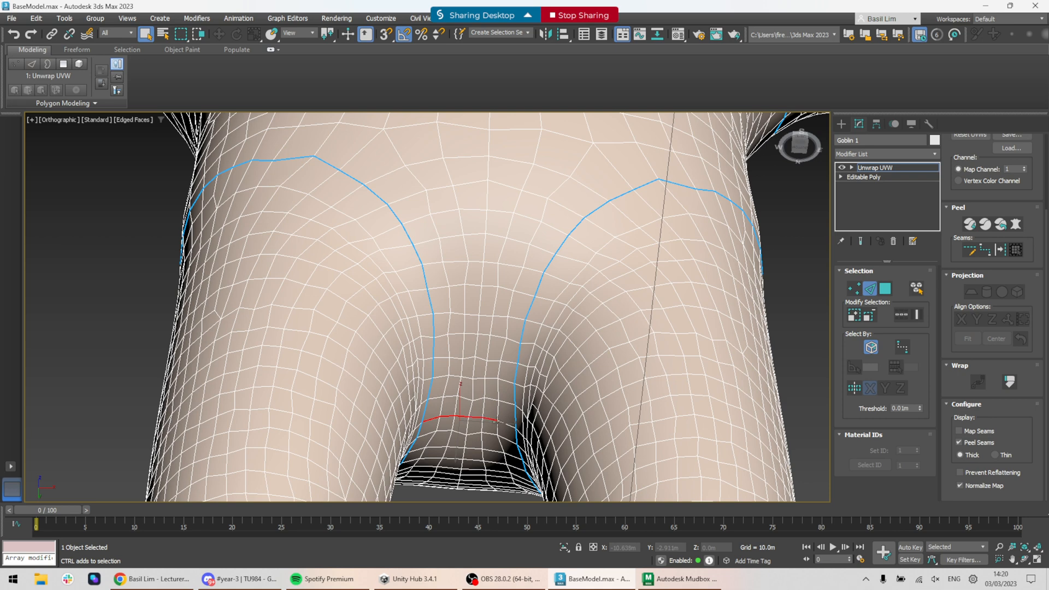
{"action": "left_click", "coordinate": [971, 251]}
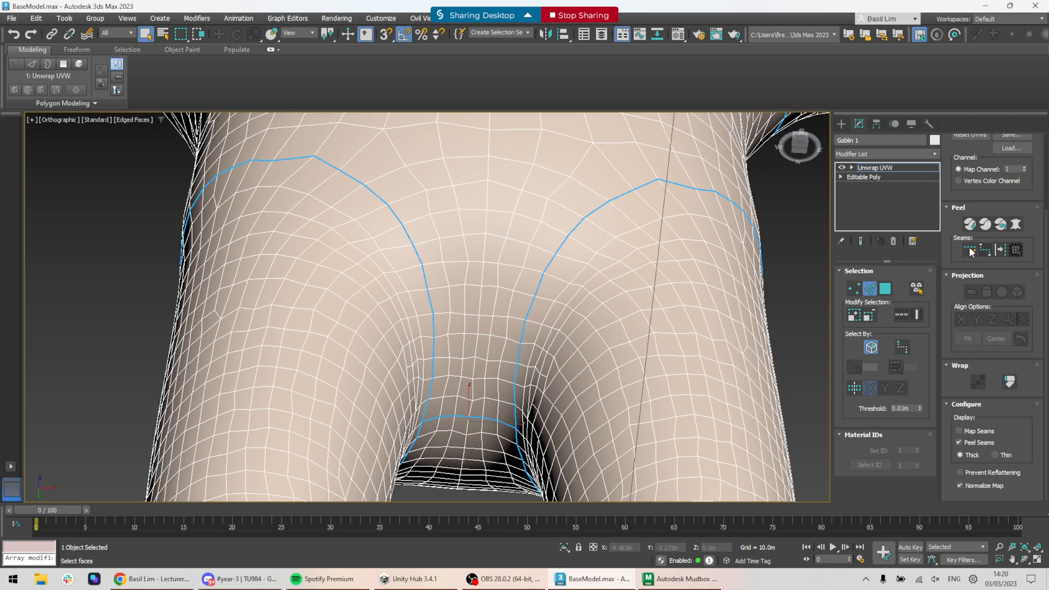
- Select the edge loop around the base of the neck and convert it to a seam
{"action": "scroll", "coordinate": [738, 224], "scroll_direction": "down", "scroll_amount": 5}
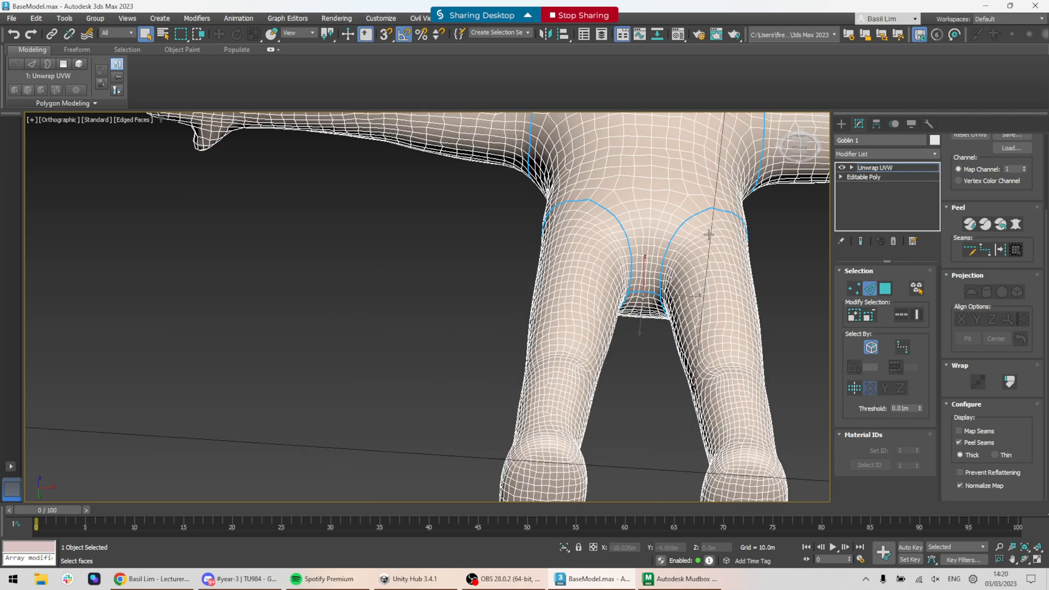
{"action": "middle_click_drag", "start_coordinate": [709, 234], "coordinate": [656, 253], "text": "alt"}
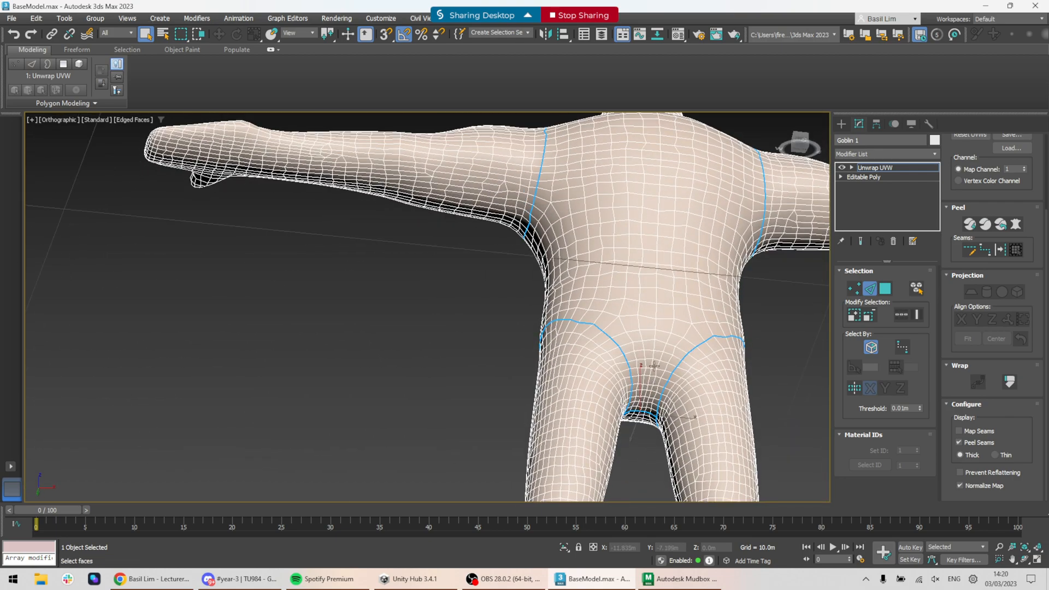
{"action": "middle_click_drag", "start_coordinate": [654, 366], "coordinate": [768, 379], "text": "alt"}
{"action": "middle_click_drag", "start_coordinate": [657, 228], "coordinate": [614, 307]}
{"action": "scroll", "coordinate": [643, 301], "scroll_direction": "up", "scroll_amount": 6}
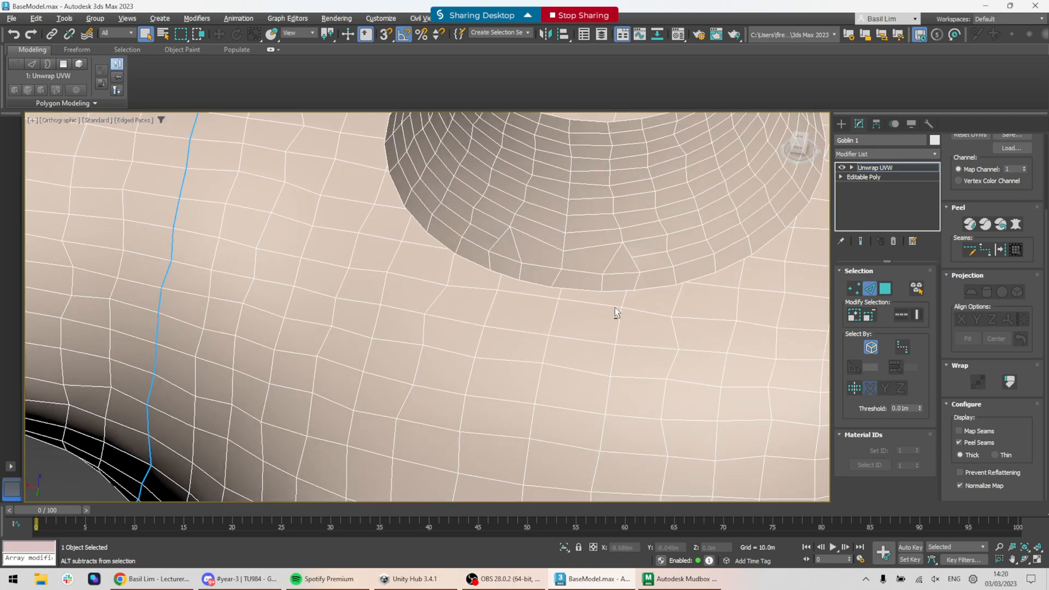
{"action": "double_click", "coordinate": [615, 290]}
{"action": "scroll", "coordinate": [678, 275], "scroll_direction": "down", "scroll_amount": 6}
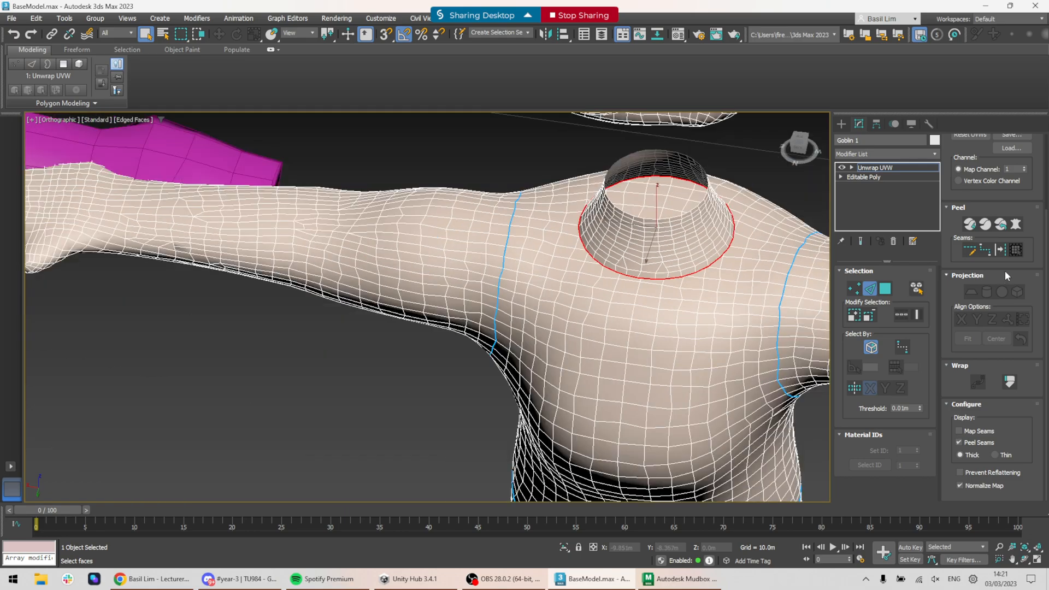
{"action": "left_click", "coordinate": [1000, 250]}
- Select the torso's vertical centre loop, deselect its front and crotch edges, and convert the line down the back to a seam
{"action": "middle_click_drag", "start_coordinate": [693, 305], "coordinate": [585, 241], "text": "alt"}
{"action": "double_click", "coordinate": [658, 278]}
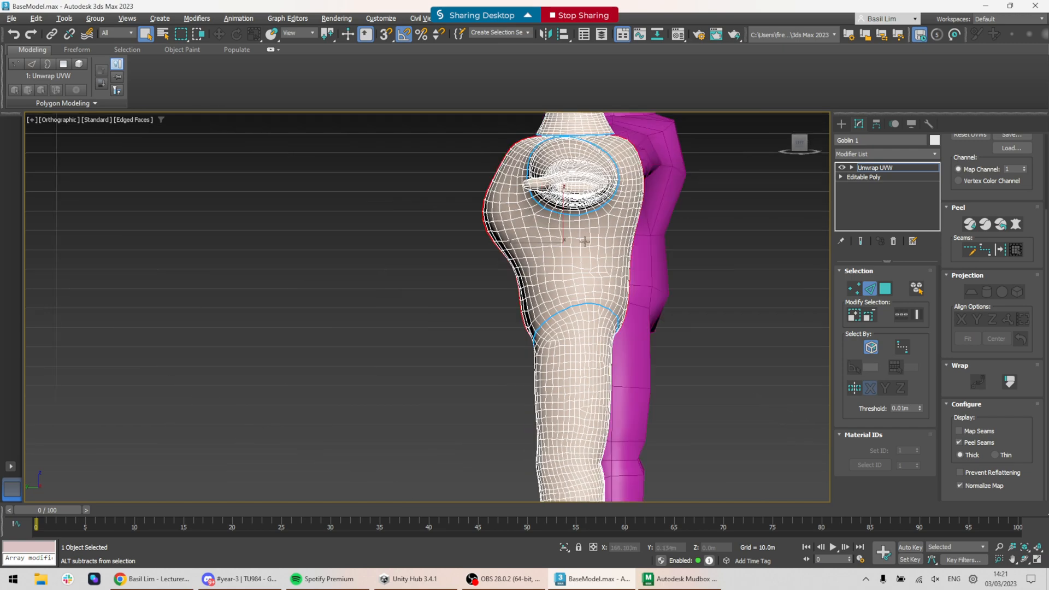
{"action": "middle_click_drag", "start_coordinate": [502, 323], "coordinate": [596, 273], "text": "alt"}
{"action": "middle_click_drag", "start_coordinate": [428, 232], "coordinate": [504, 285], "text": "alt"}
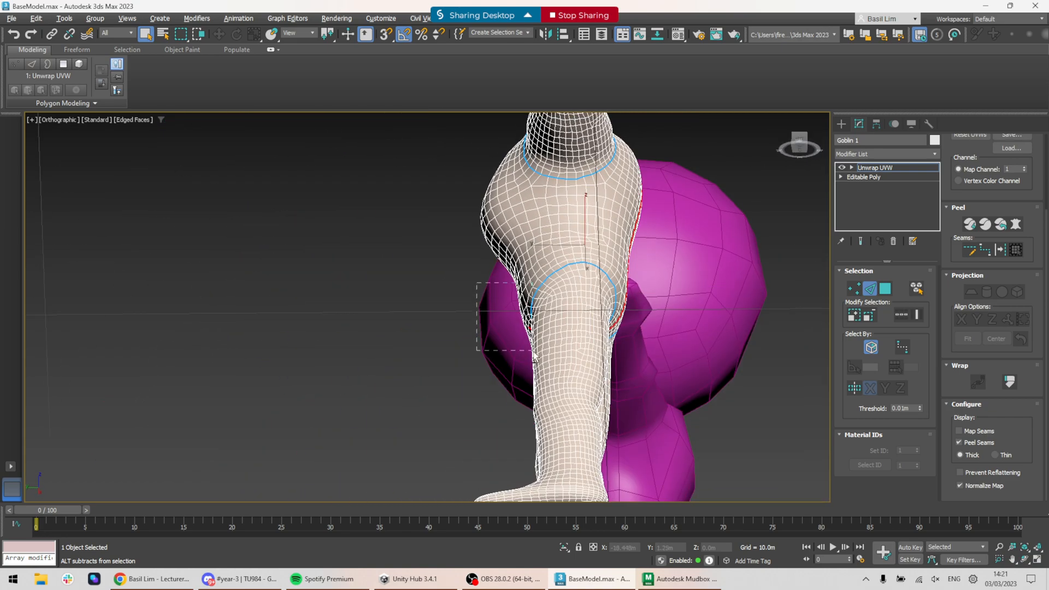
{"action": "middle_click_drag", "start_coordinate": [534, 356], "coordinate": [569, 328], "text": "alt"}
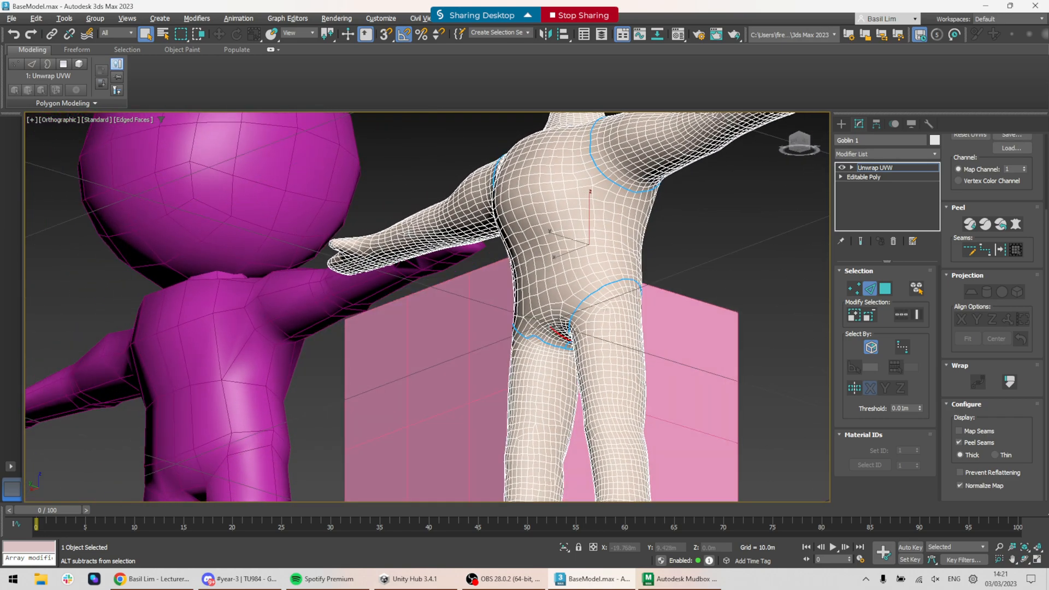
{"action": "middle_click_drag", "start_coordinate": [624, 254], "coordinate": [606, 328], "text": "alt"}
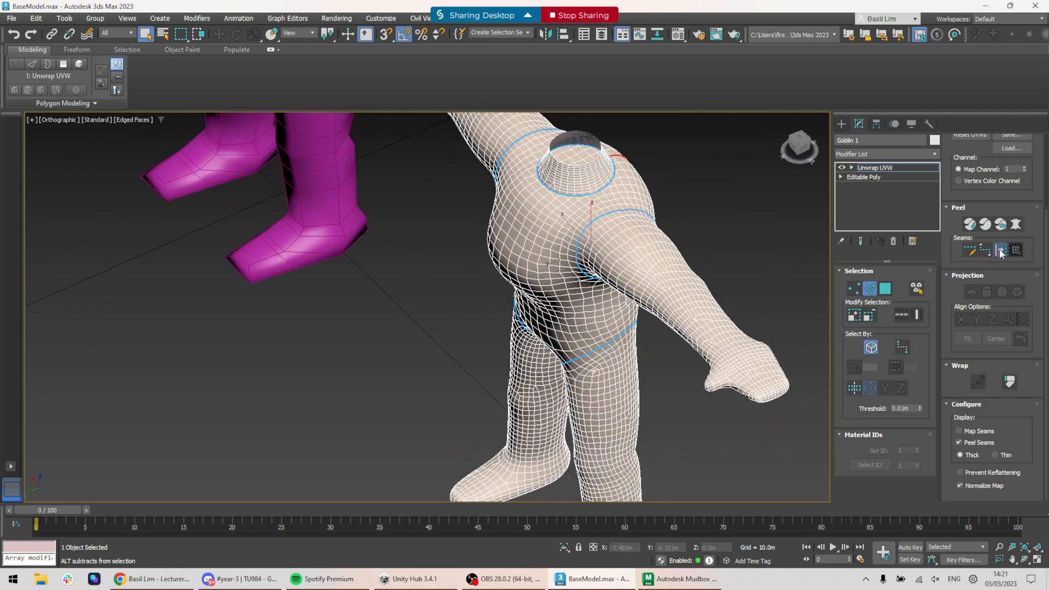
{"action": "left_click", "coordinate": [1000, 253]}
- Select the edge loop along the shoulders, deselect the parts running onto both arms, and convert the neck-to-arm edges to seams
{"action": "scroll", "coordinate": [590, 180], "scroll_direction": "up", "scroll_amount": 8}
{"action": "middle_click_drag", "start_coordinate": [590, 181], "coordinate": [597, 231], "text": "alt"}
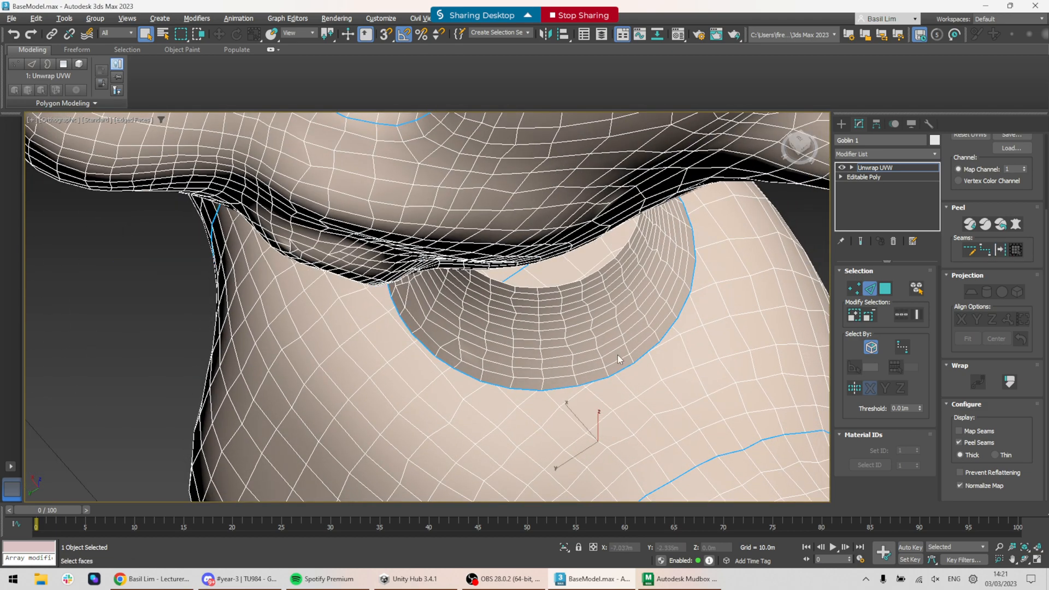
{"action": "middle_click_drag", "start_coordinate": [618, 358], "coordinate": [656, 299], "text": "alt"}
{"action": "double_click", "coordinate": [591, 338]}
{"action": "scroll", "coordinate": [598, 340], "scroll_direction": "down", "scroll_amount": 8}
{"action": "left_click_drag", "start_coordinate": [656, 300], "coordinate": [778, 353], "text": "alt"}
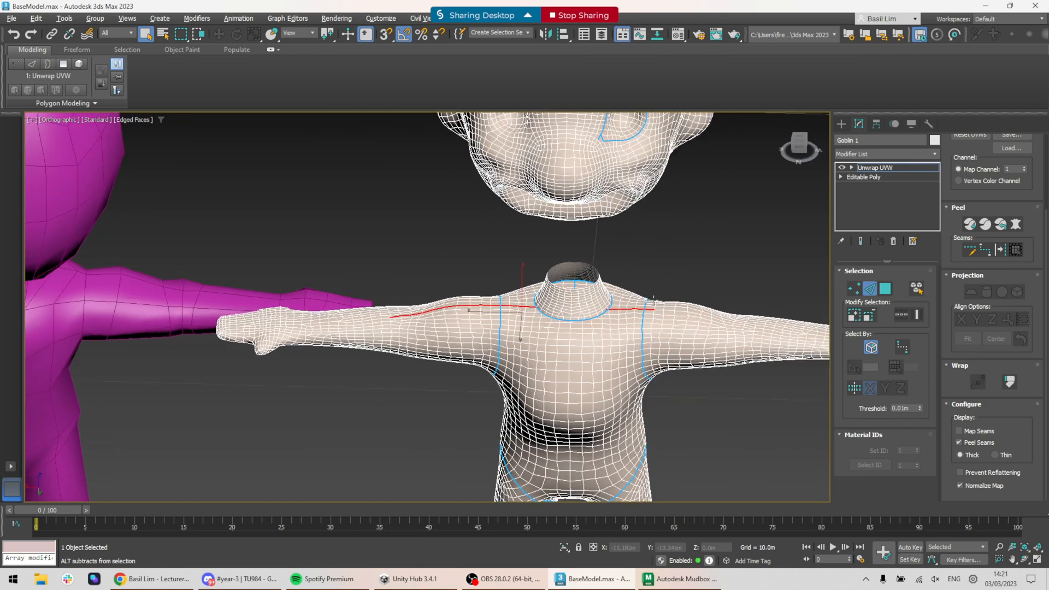
{"action": "left_click_drag", "start_coordinate": [664, 313], "coordinate": [664, 312], "text": "alt"}
{"action": "left_click_drag", "start_coordinate": [506, 329], "coordinate": [504, 327], "text": "alt"}
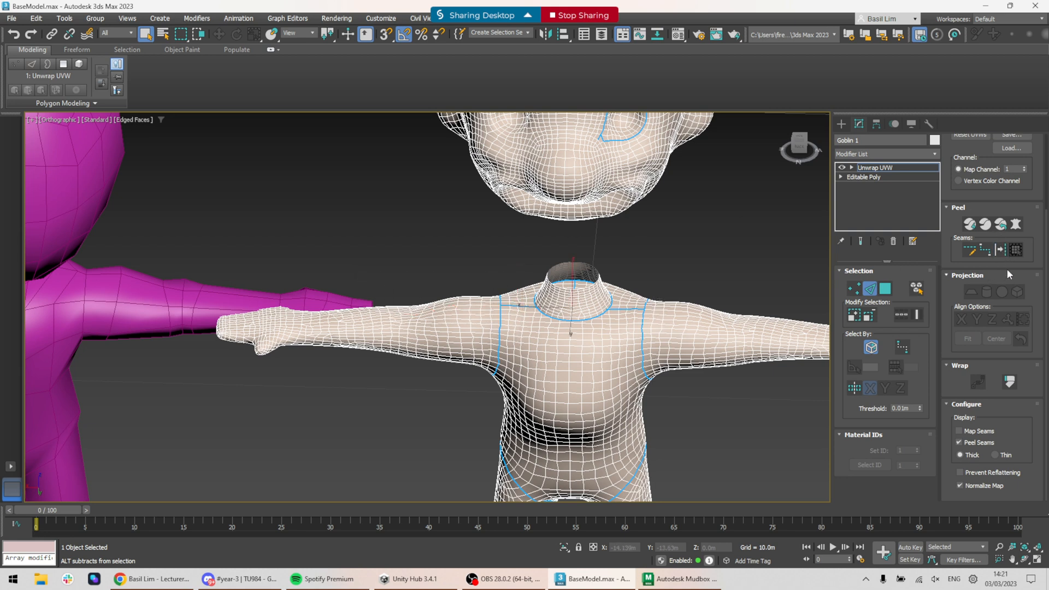
{"action": "left_click", "coordinate": [1016, 224]}
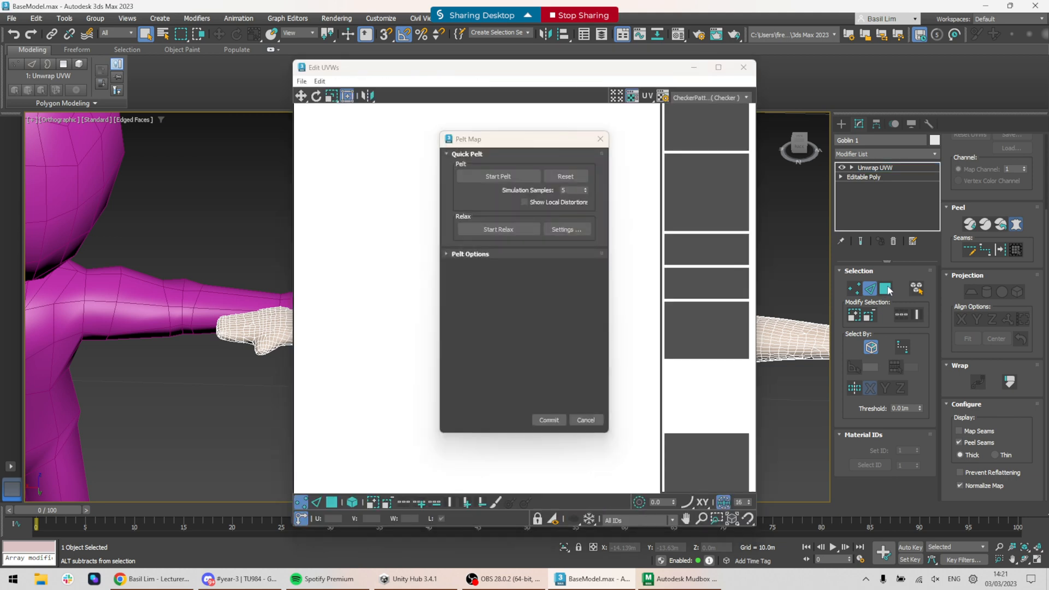
{"action": "left_click", "coordinate": [586, 421]}
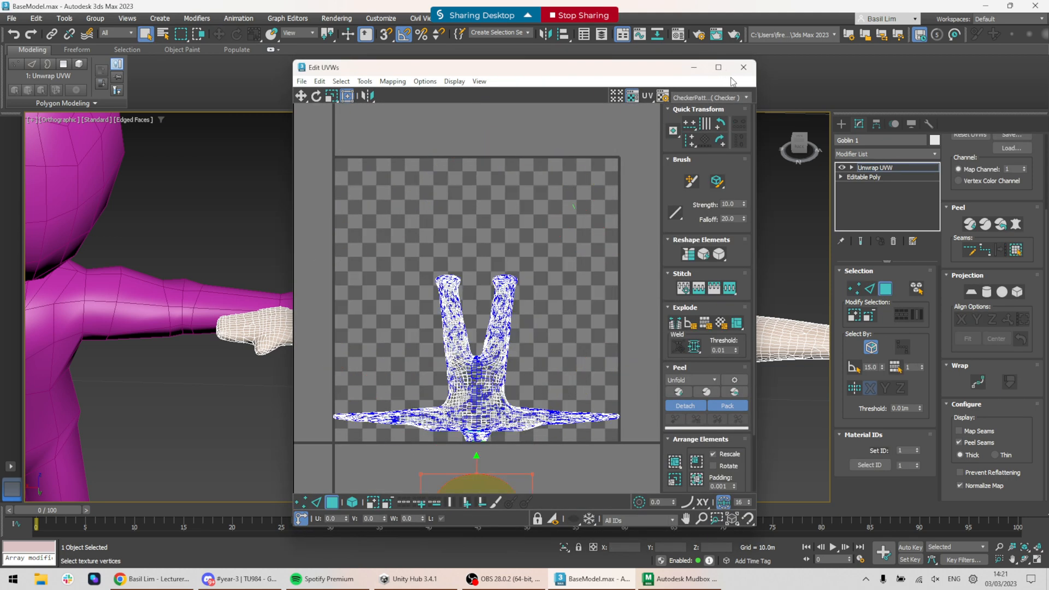
{"action": "left_click", "coordinate": [743, 66]}
- Select a face on the front of the torso, expand the selection to the seams, and open it in Pelt Map
{"action": "left_click", "coordinate": [729, 337]}
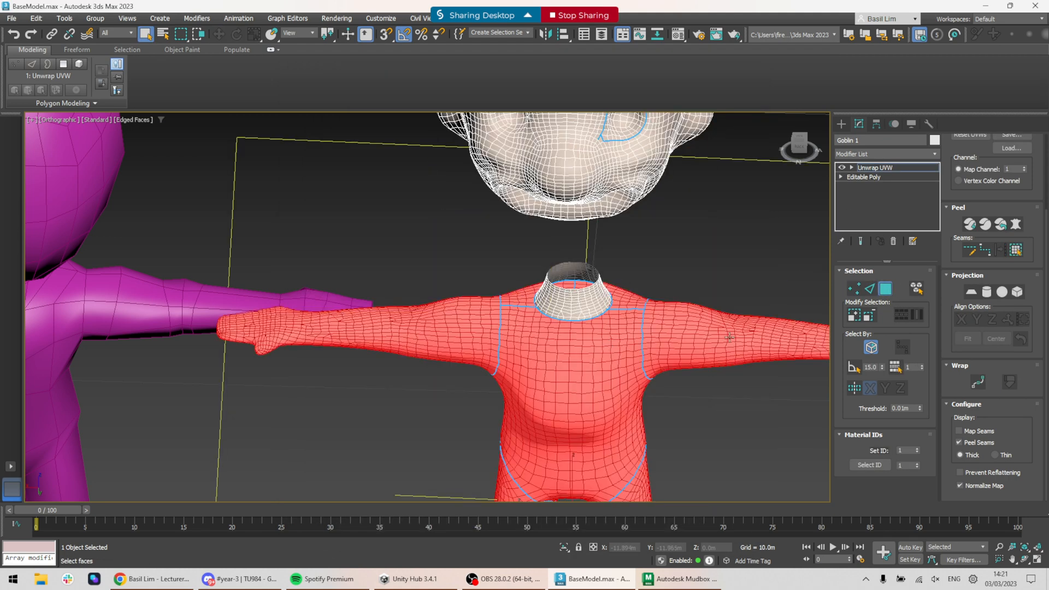
{"action": "left_click", "coordinate": [567, 358]}
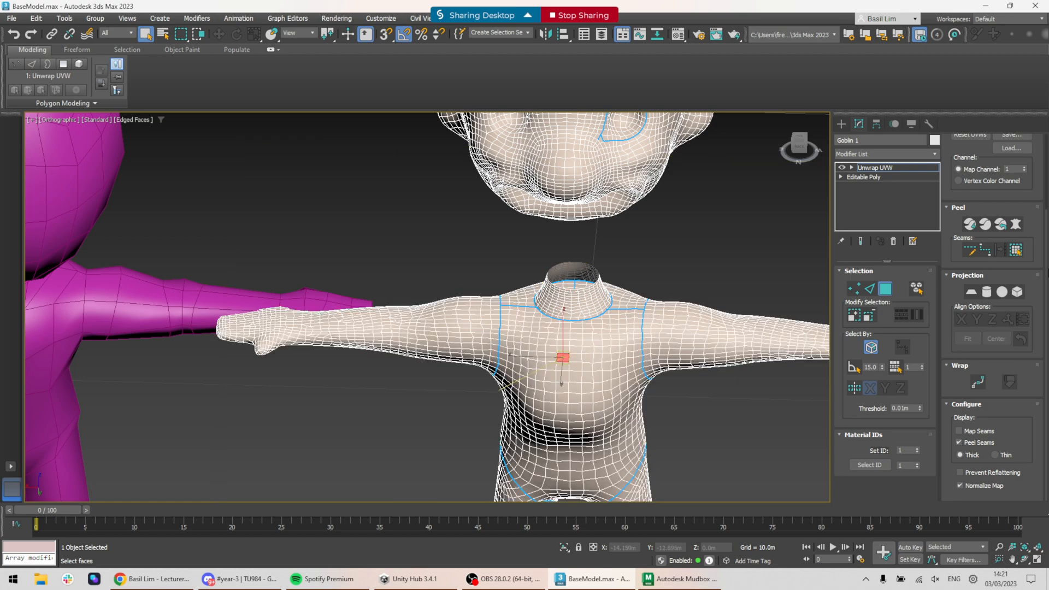
{"action": "left_click", "coordinate": [1022, 253]}
{"action": "mouse_move", "coordinate": [558, 356]}
{"action": "middle_mouse_down", "text": "alt"}
{"action": "mouse_move", "coordinate": [723, 318]}
{"action": "mouse_move", "coordinate": [573, 355]}
{"action": "mouse_move", "coordinate": [554, 340]}
{"action": "middle_mouse_up", "text": "alt"}
{"action": "left_click", "coordinate": [1019, 226]}
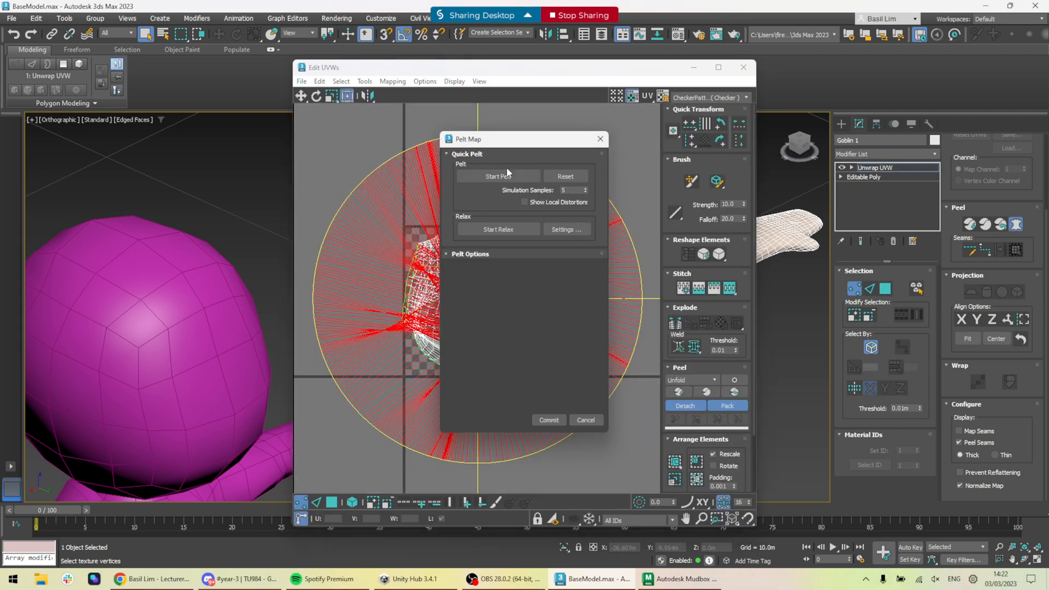
- Run the pelt simulation on the torso UVs and relax the result, alternating between pelting and relaxing
{"action": "left_click", "coordinate": [507, 174]}
{"action": "left_click_drag", "start_coordinate": [532, 144], "coordinate": [865, 142]}
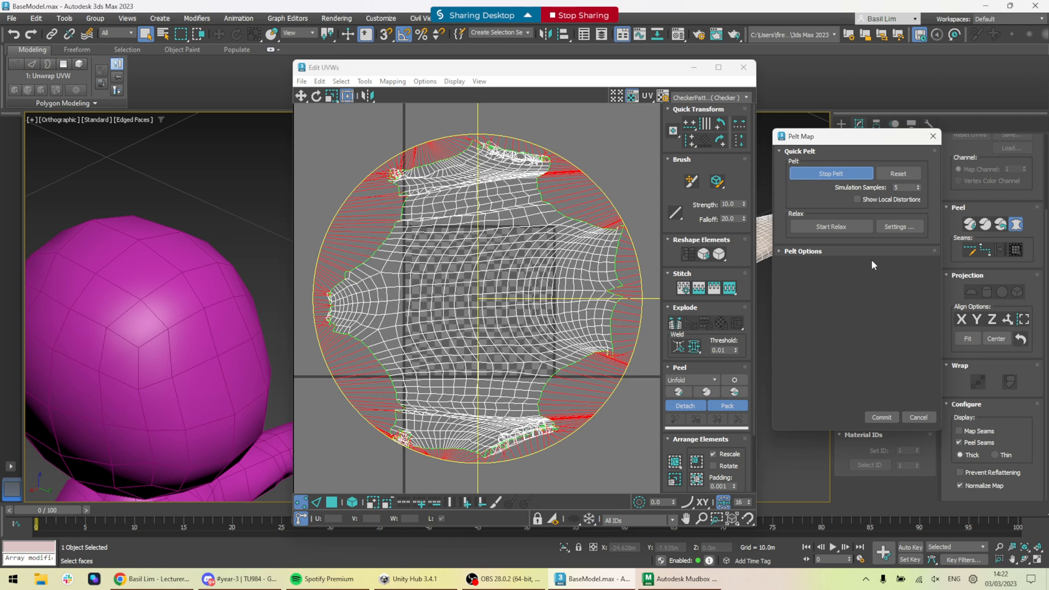
{"action": "left_click", "coordinate": [846, 229]}
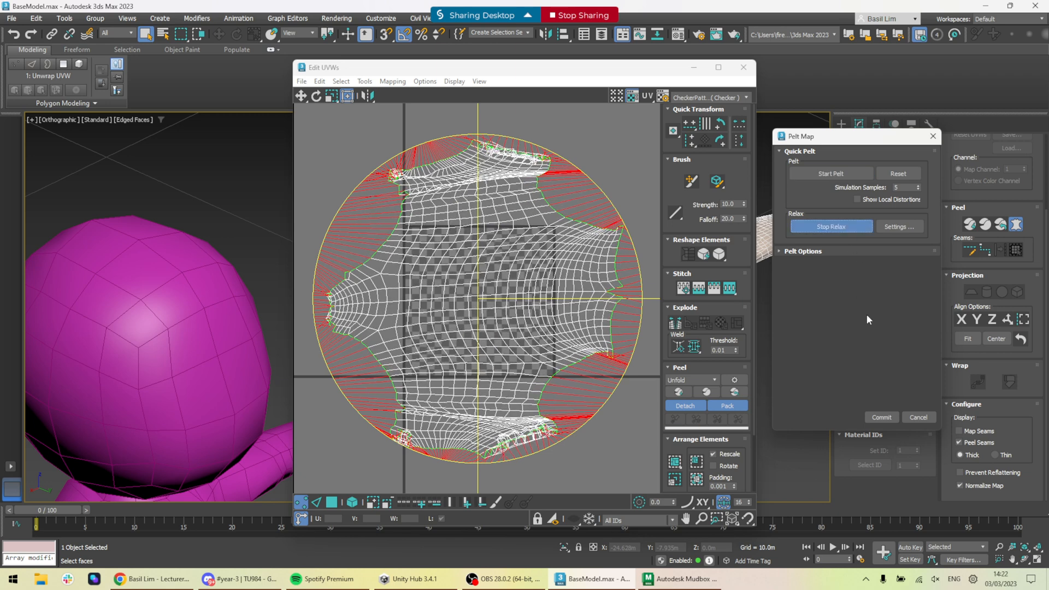
{"action": "left_click", "coordinate": [832, 174]}
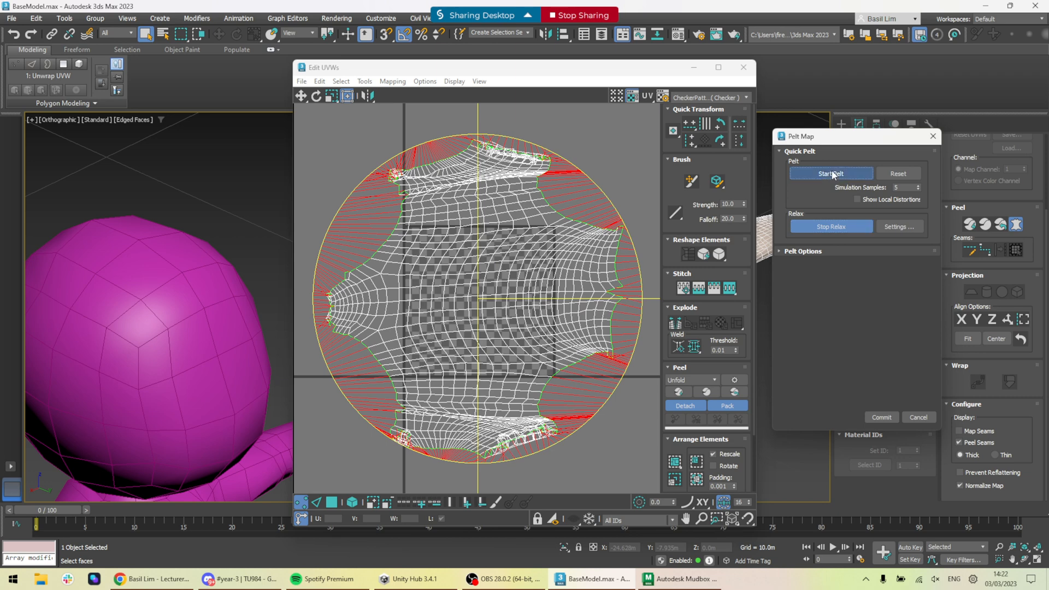
{"action": "left_click", "coordinate": [853, 225]}
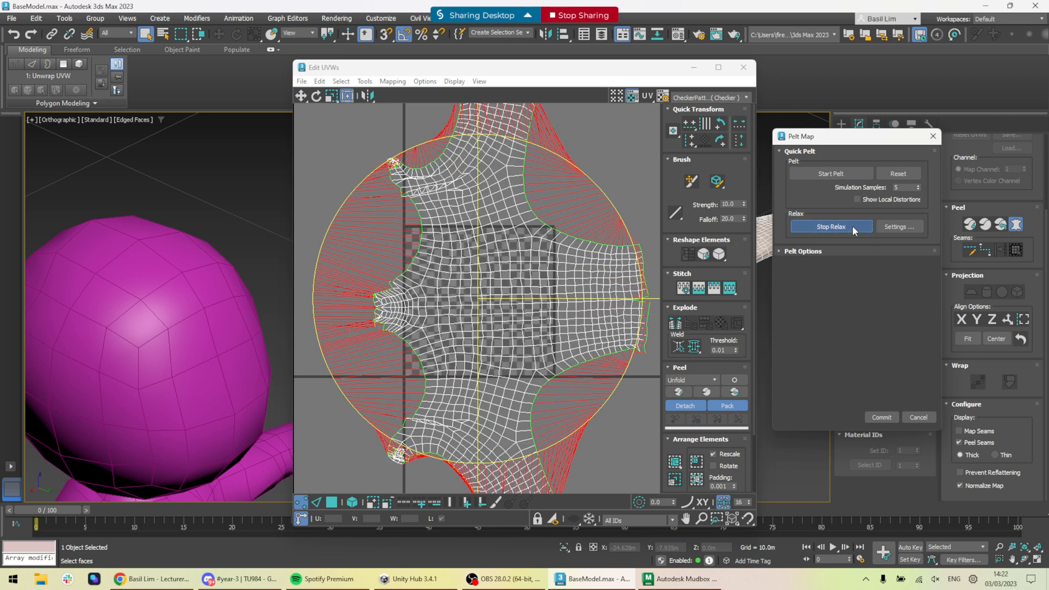
- Set the pelt's relax method to Relax By Polygon Angles and apply it to the torso UVs
{"action": "left_click", "coordinate": [897, 228]}
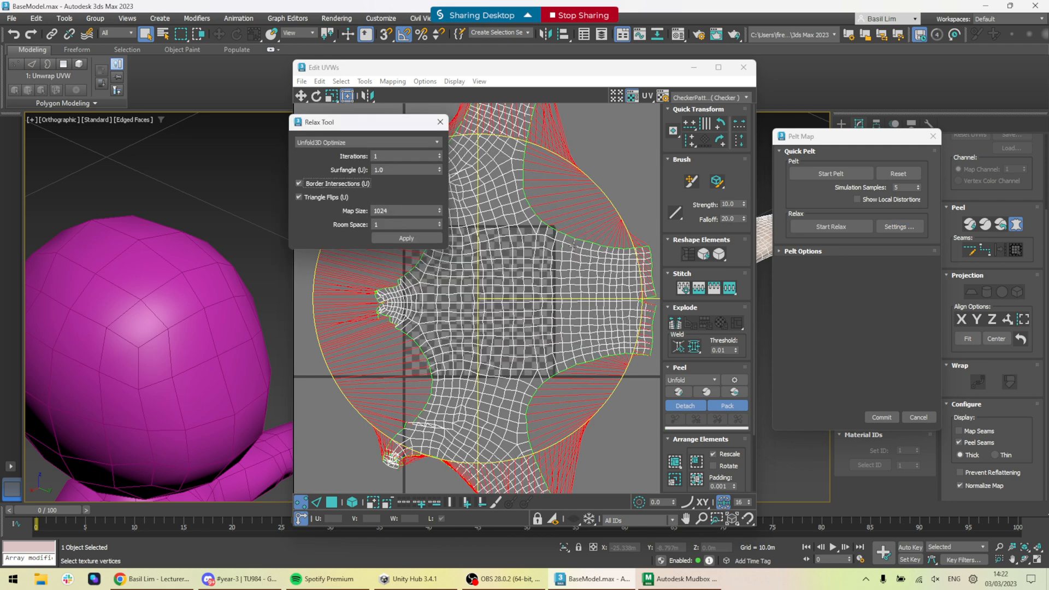
{"action": "left_click", "coordinate": [378, 141]}
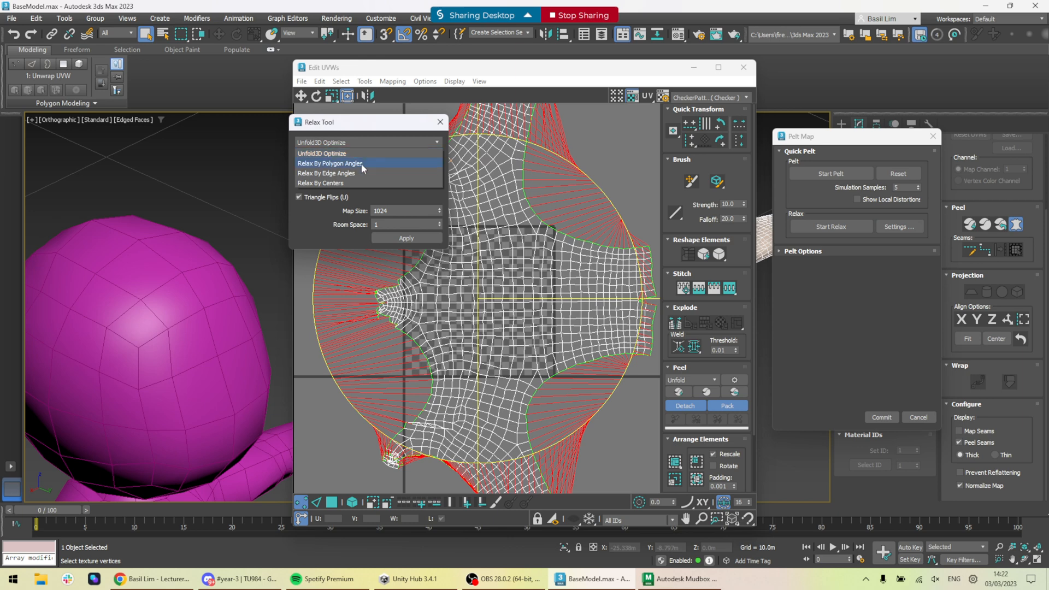
{"action": "left_click", "coordinate": [362, 163]}
{"action": "left_click", "coordinate": [407, 211]}
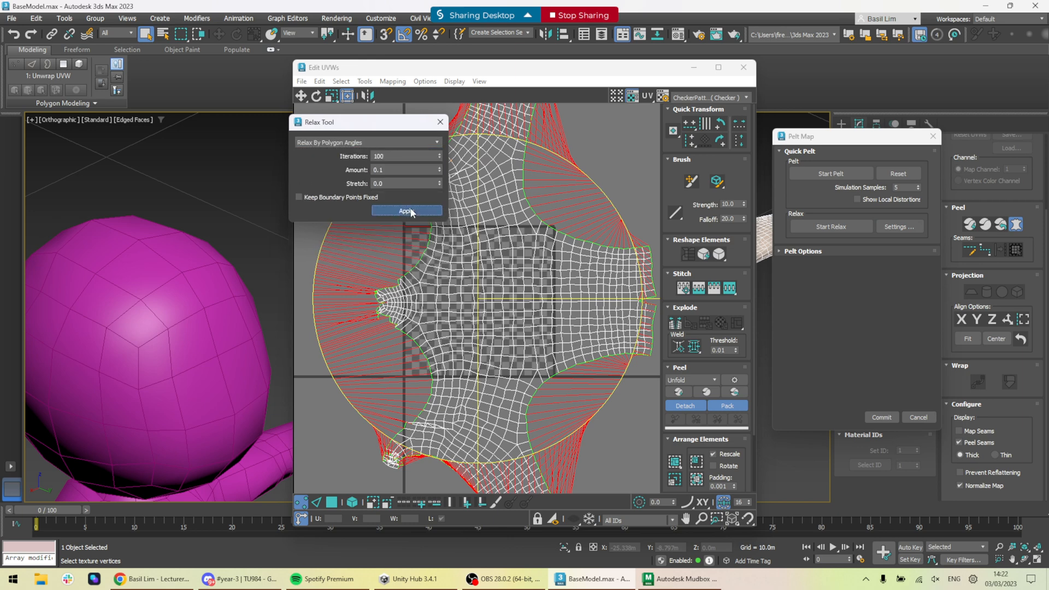
- Relax the torso pelt by polygon angles, close the relax settings, and commit the pelt map
{"action": "left_click", "coordinate": [834, 228]}
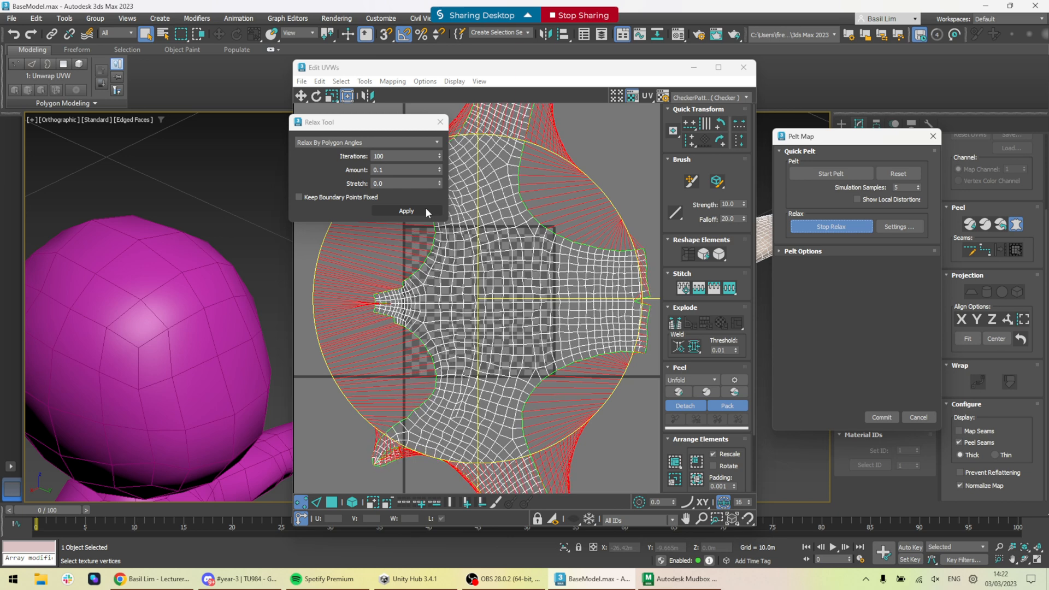
{"action": "left_click", "coordinate": [440, 122]}
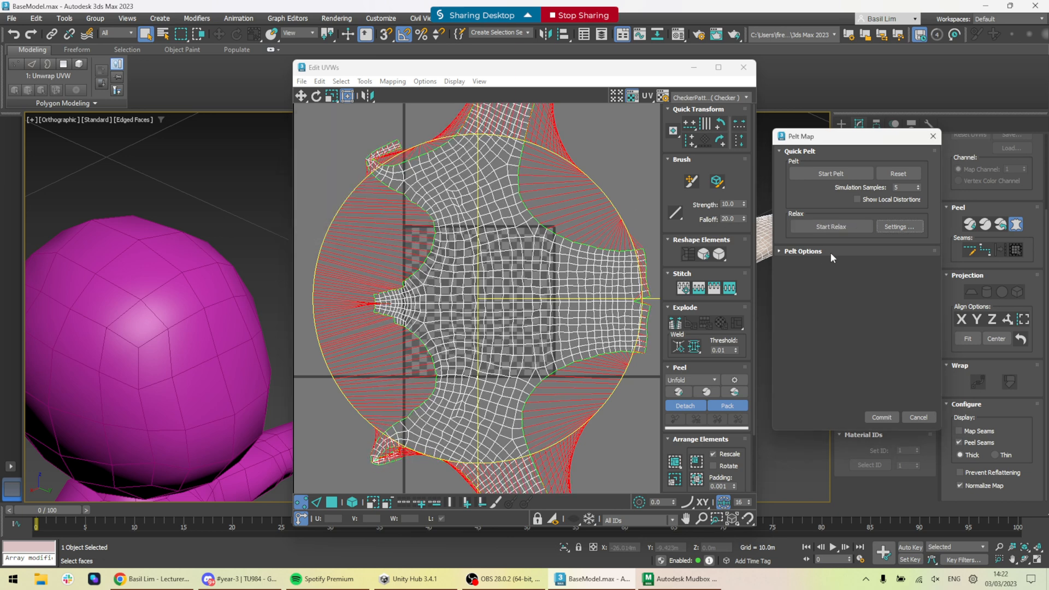
{"action": "scroll", "coordinate": [553, 252], "scroll_direction": "down", "scroll_amount": 3}
{"action": "scroll", "coordinate": [554, 252], "scroll_direction": "up", "scroll_amount": 1}
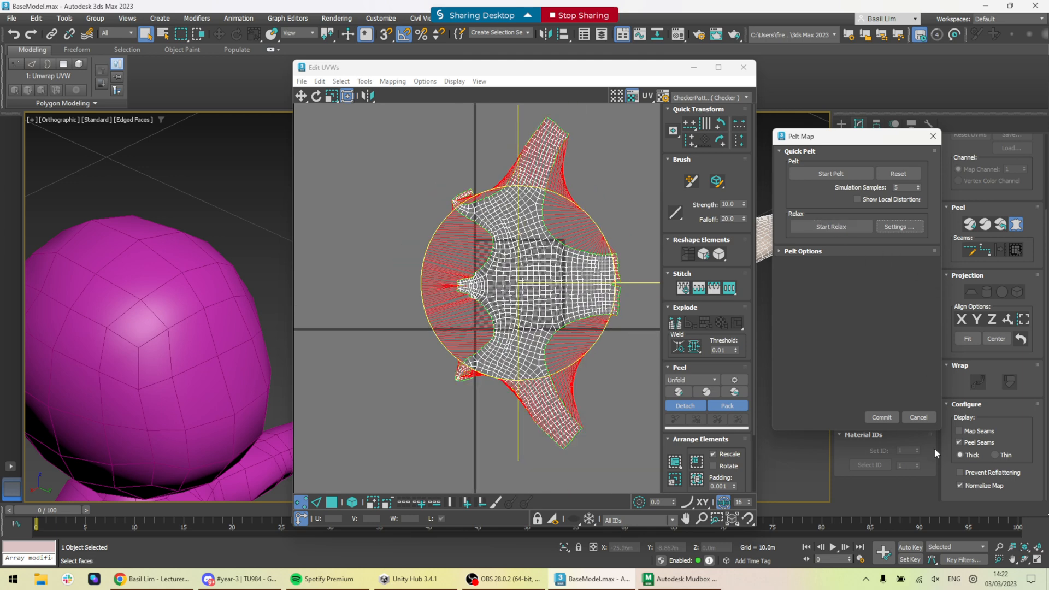
{"action": "left_click", "coordinate": [881, 417]}
- Move the torso UV shell off the checkered tile into empty space and check its faces on the goblin model
{"action": "left_click_drag", "start_coordinate": [558, 283], "coordinate": [379, 230]}
{"action": "left_click_drag", "start_coordinate": [545, 71], "coordinate": [996, 138]}
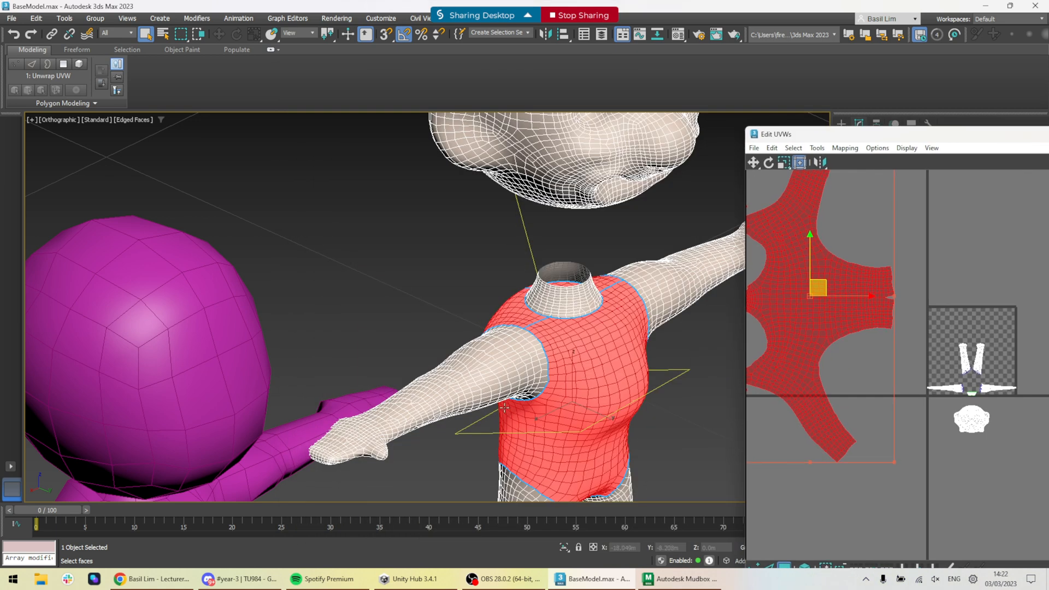
{"action": "scroll", "coordinate": [628, 356], "scroll_direction": "down", "scroll_amount": 3}
{"action": "middle_click_drag", "start_coordinate": [628, 355], "coordinate": [435, 320]}
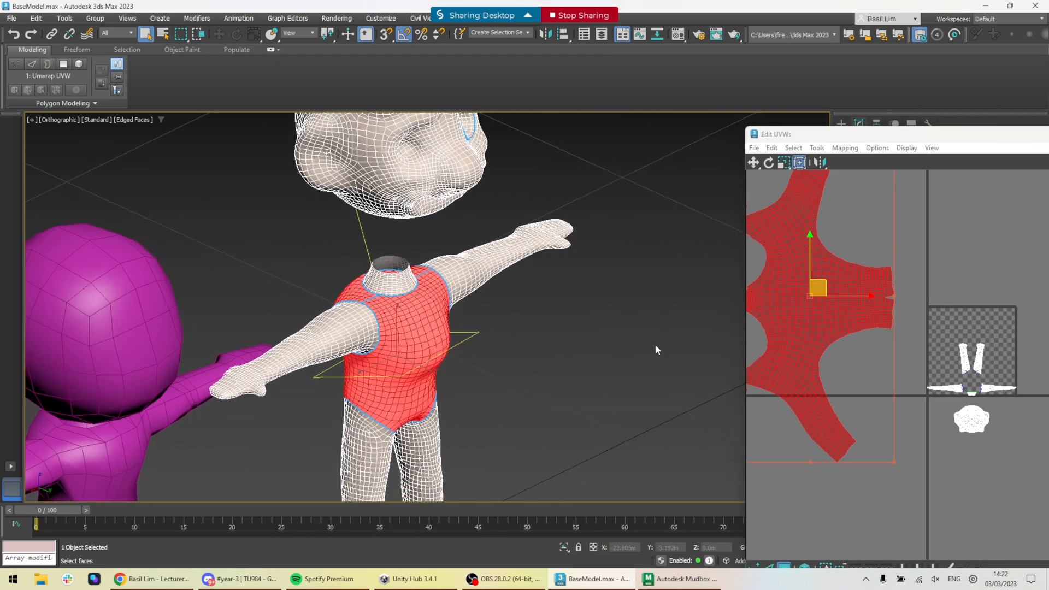
{"action": "scroll", "coordinate": [657, 350], "scroll_direction": "down", "scroll_amount": 3}
- Close the UV editor and clear the face selection on the goblin's torso
{"action": "left_click_drag", "start_coordinate": [895, 140], "coordinate": [474, 183]}
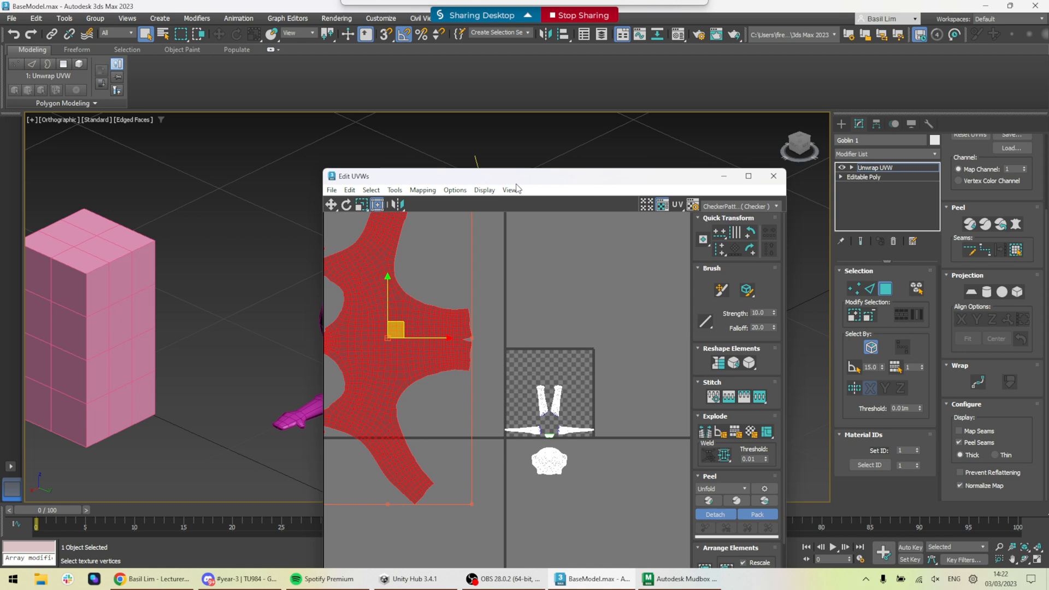
{"action": "left_click", "coordinate": [773, 176]}
{"action": "left_click", "coordinate": [700, 339]}
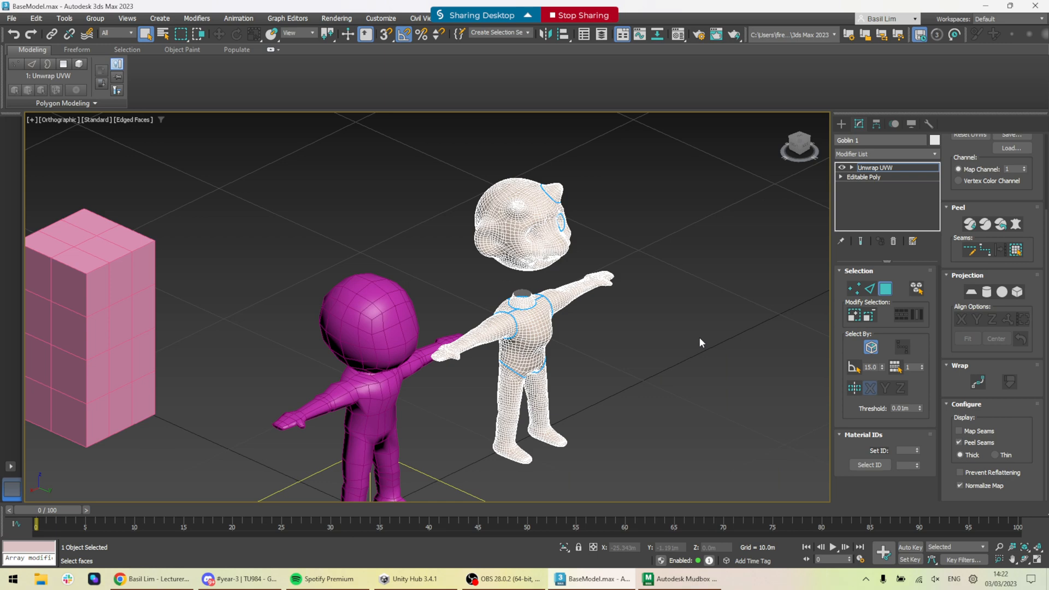
{"action": "left_click", "coordinate": [504, 579]}
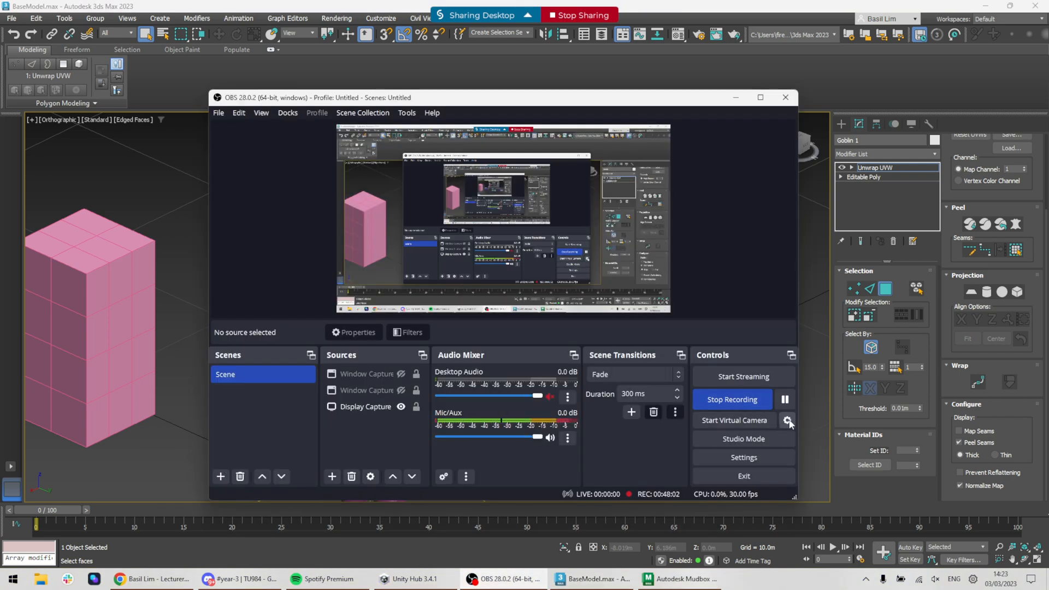